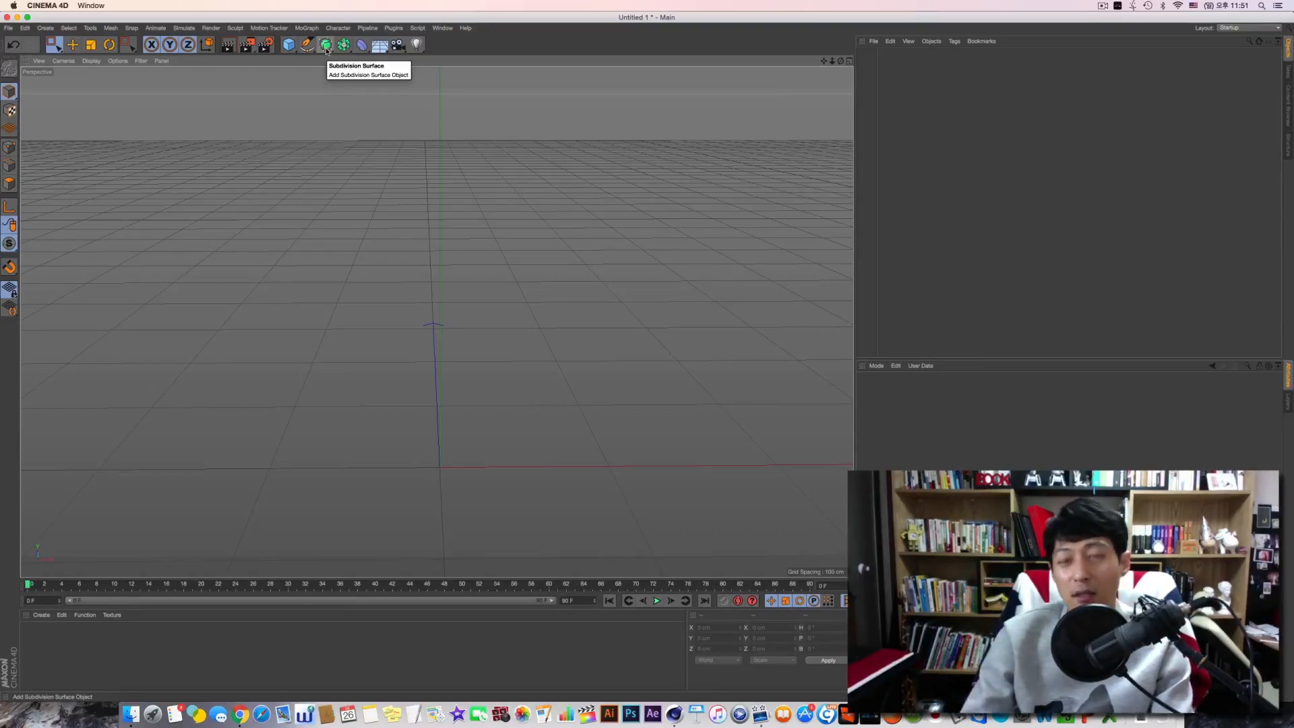
Step: Try adding a Subdivision Surface object to the empty scene, then undo it
{"action": "left_click", "coordinate": [362, 45]}
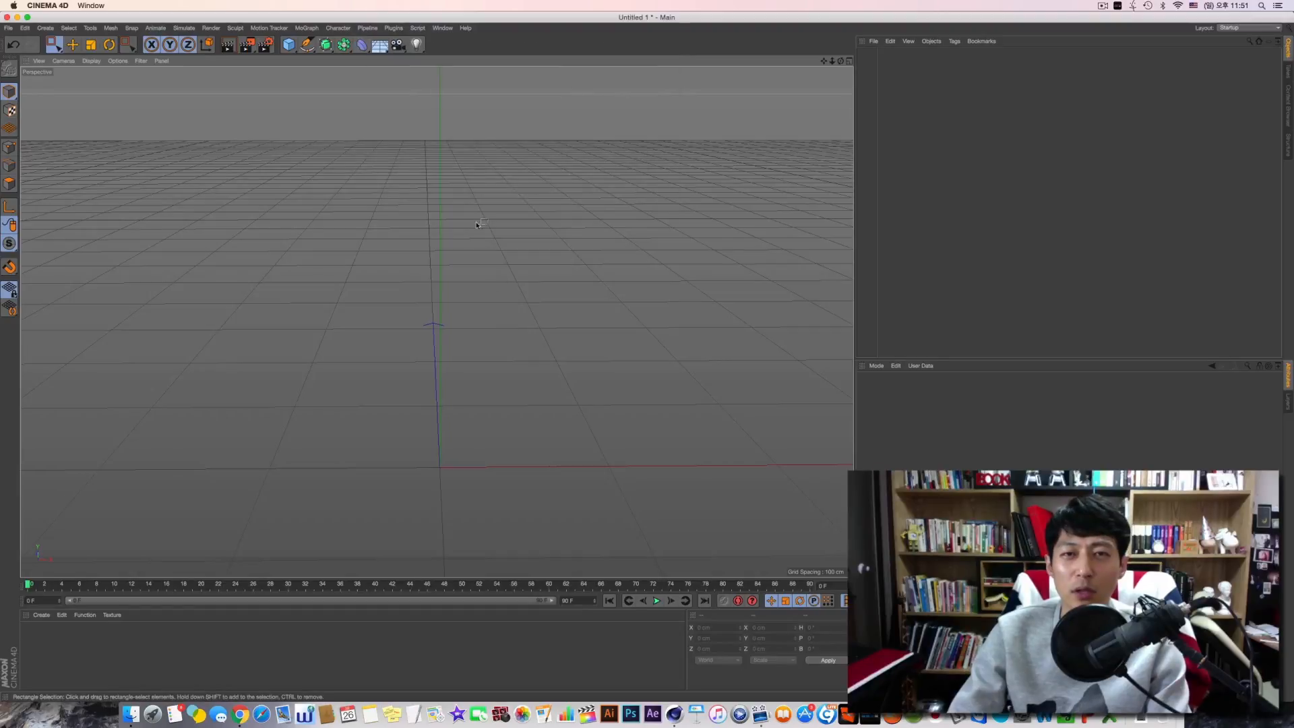
{"action": "left_click", "coordinate": [362, 45]}
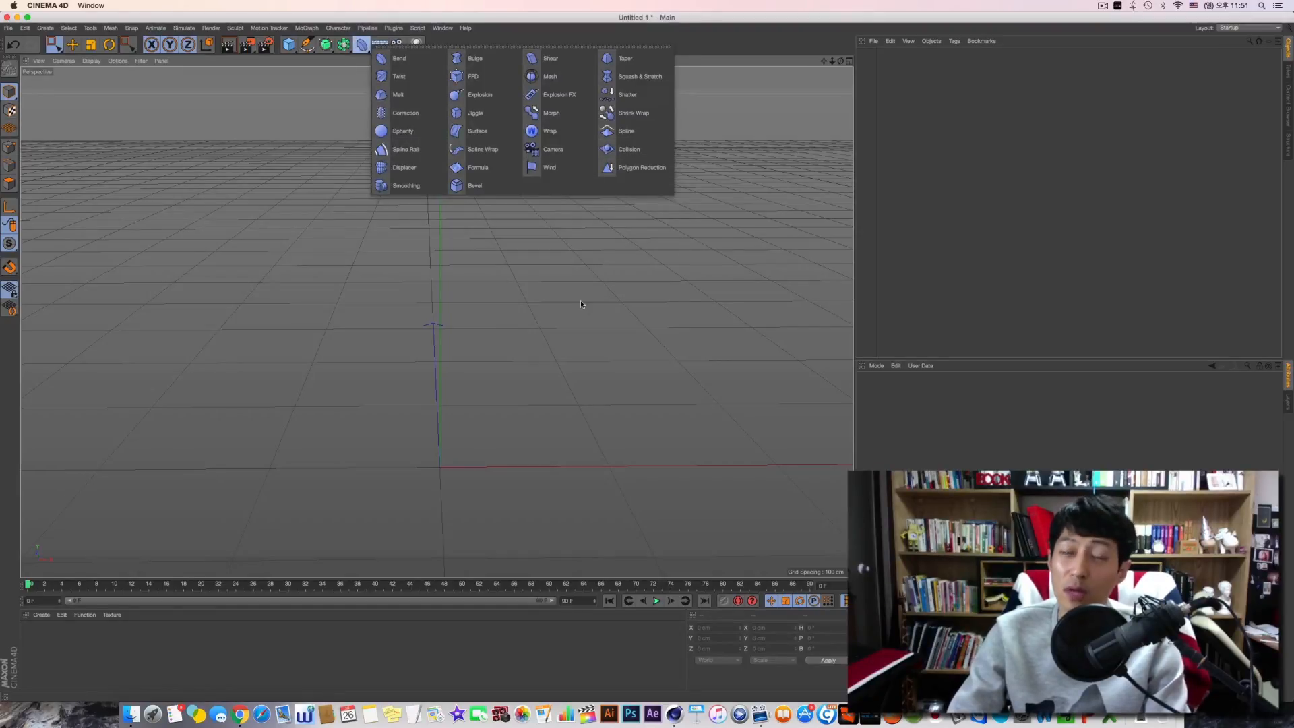
{"action": "left_click", "coordinate": [325, 45]}
{"action": "left_click", "coordinate": [325, 45]}
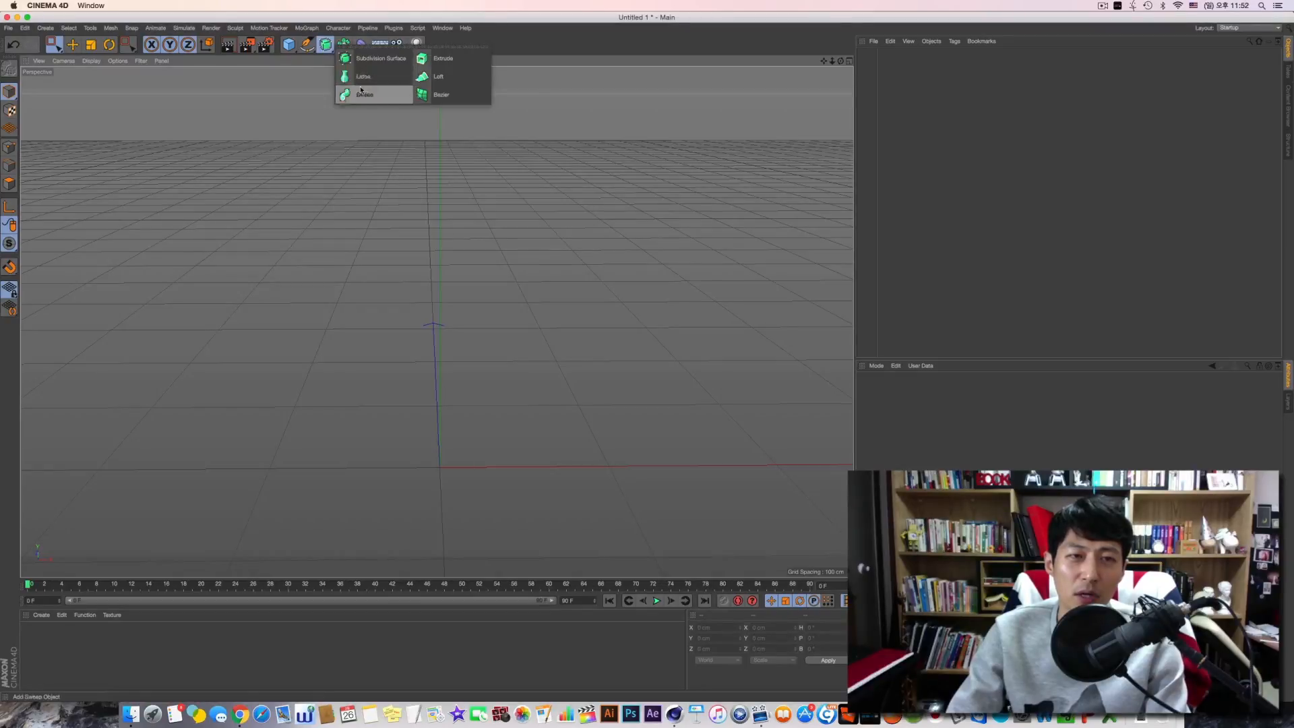
{"action": "left_click", "coordinate": [378, 58]}
{"action": "left_click", "coordinate": [970, 444]}
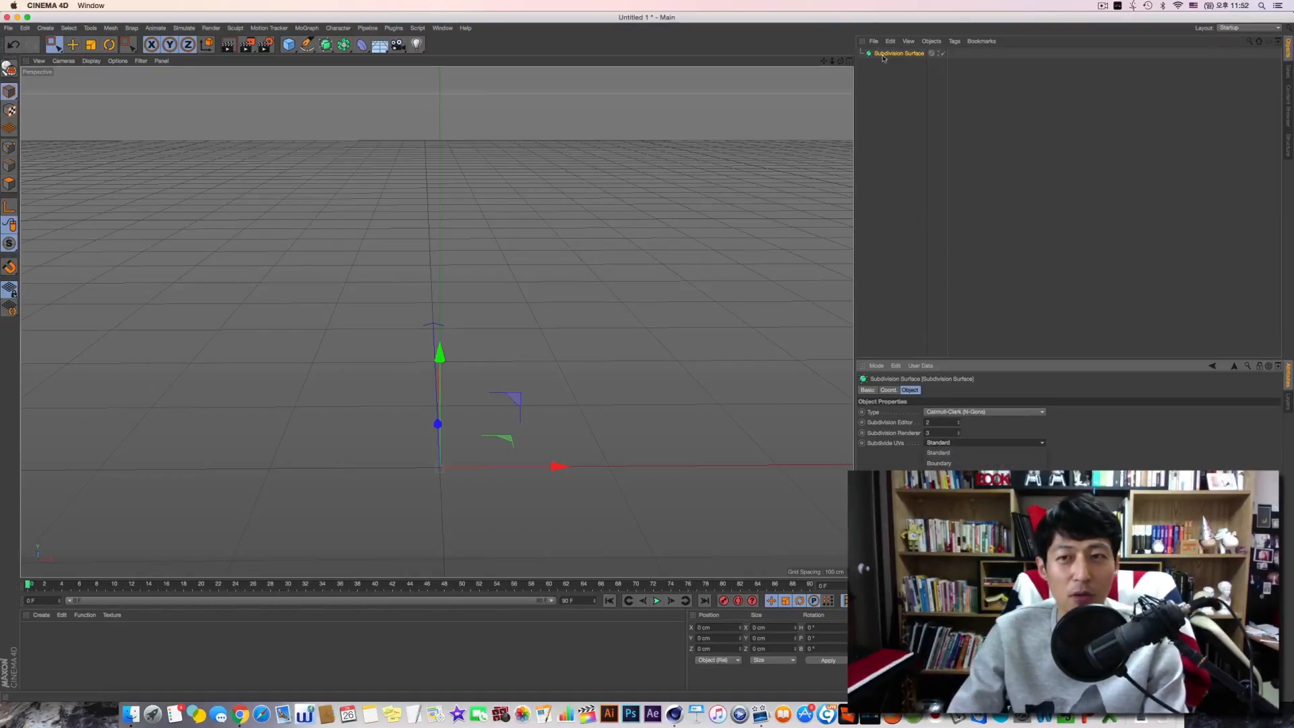
{"action": "key", "text": "super+z"}
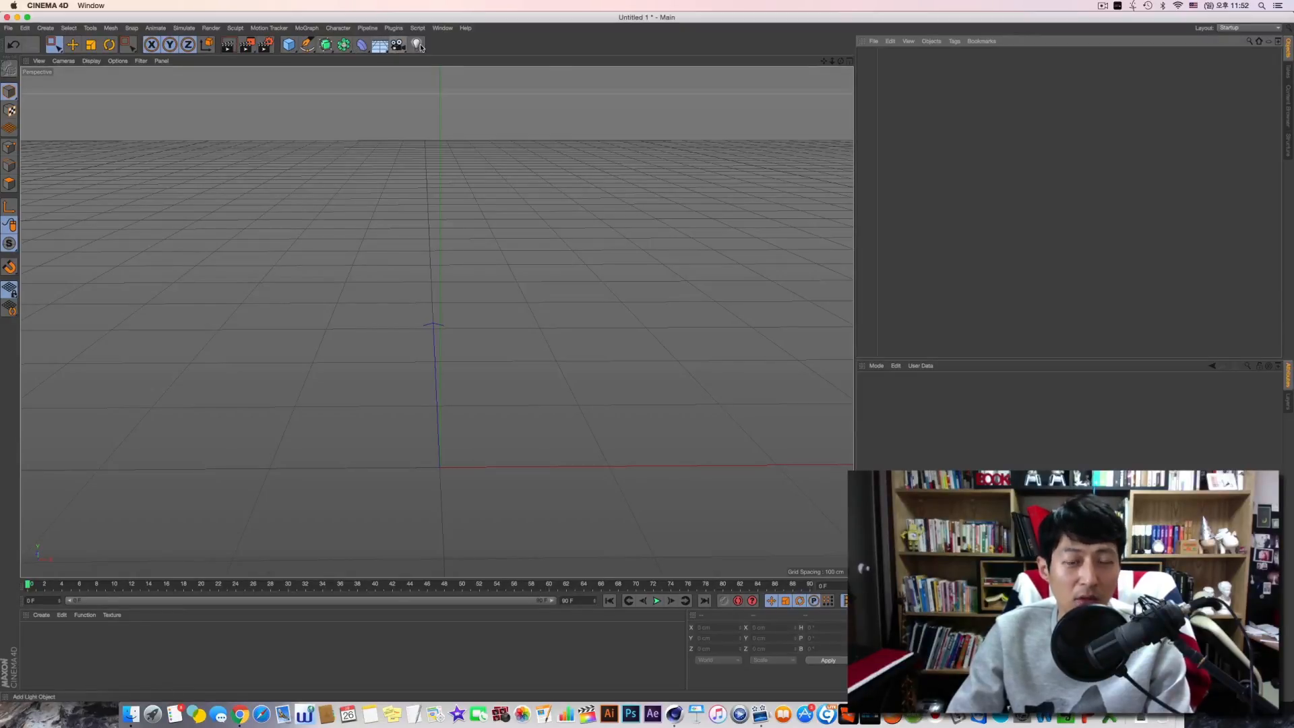
{"action": "left_click_drag", "start_coordinate": [418, 46], "coordinate": [332, 124]}
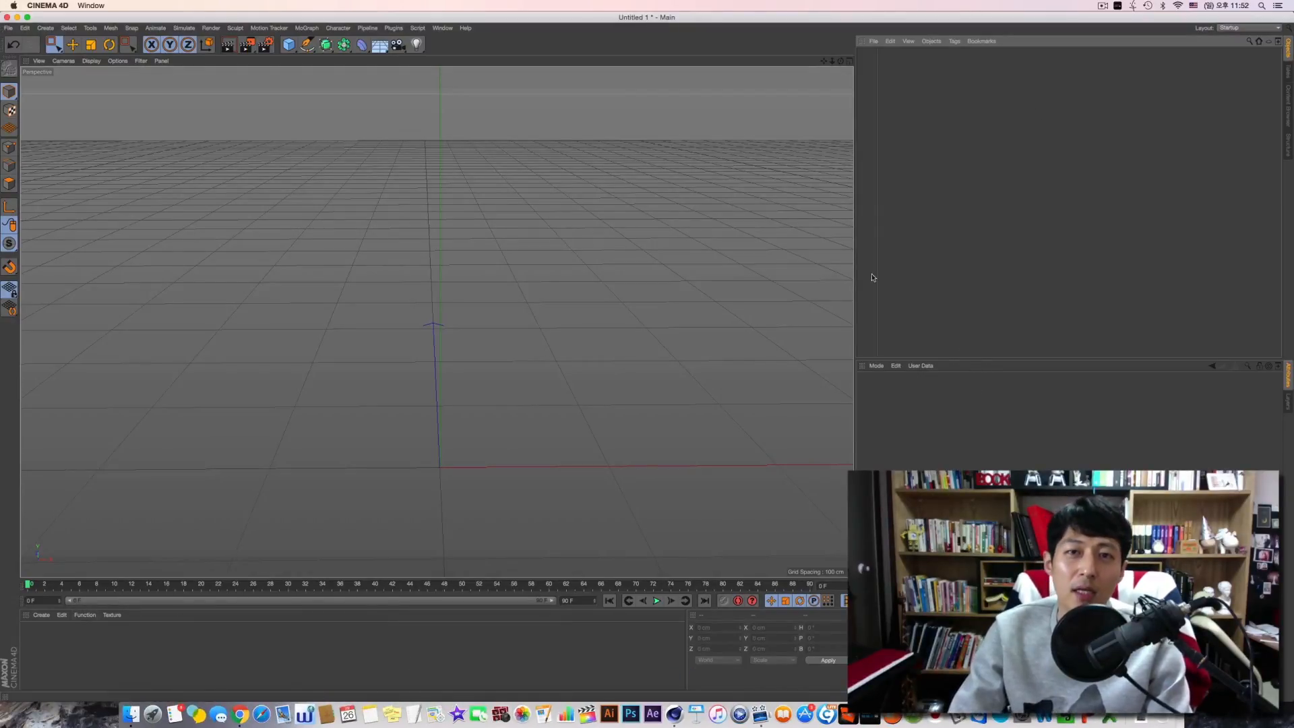
{"action": "left_click", "coordinate": [363, 47]}
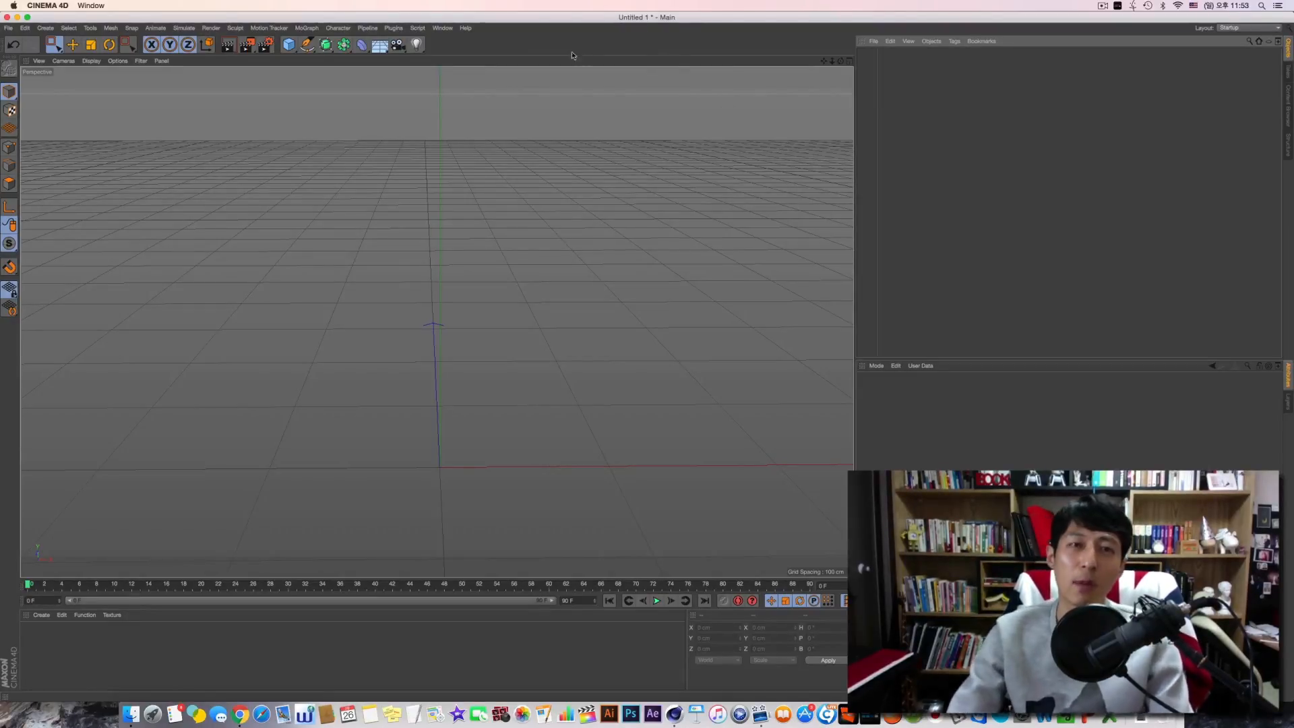
{"action": "left_click", "coordinate": [466, 29]}
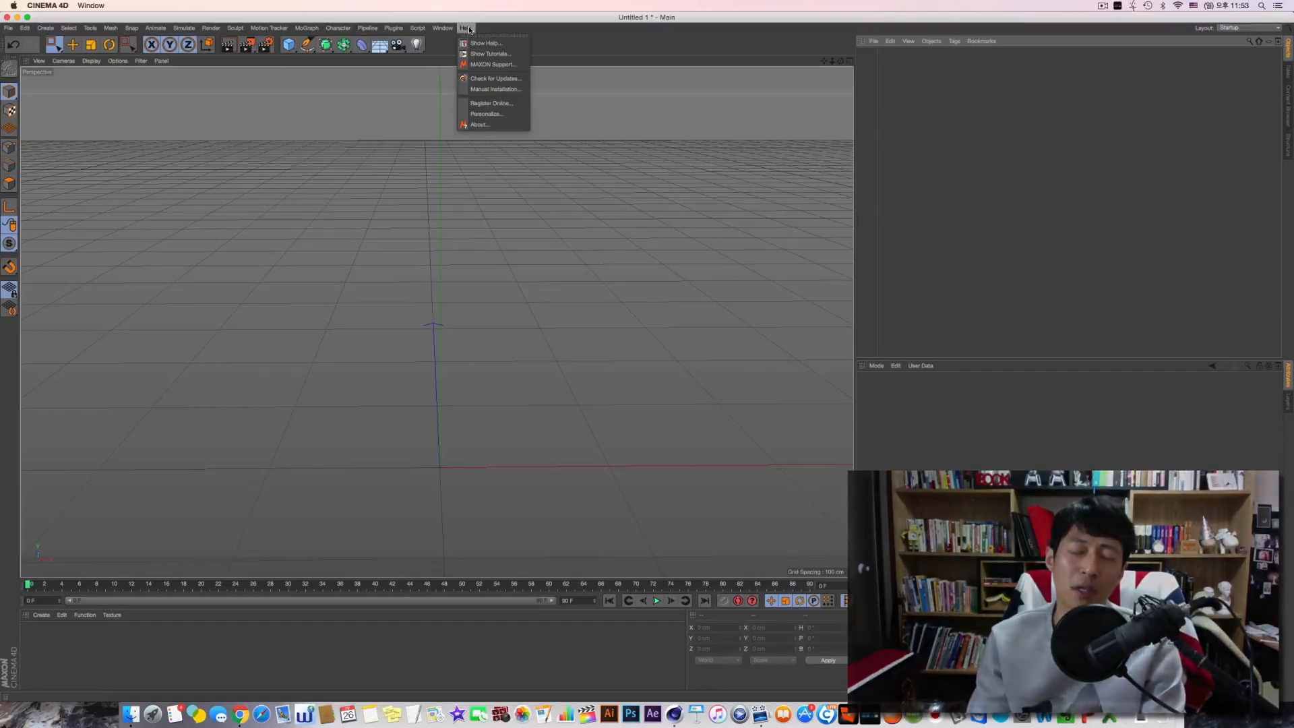
{"action": "left_click", "coordinate": [293, 84]}
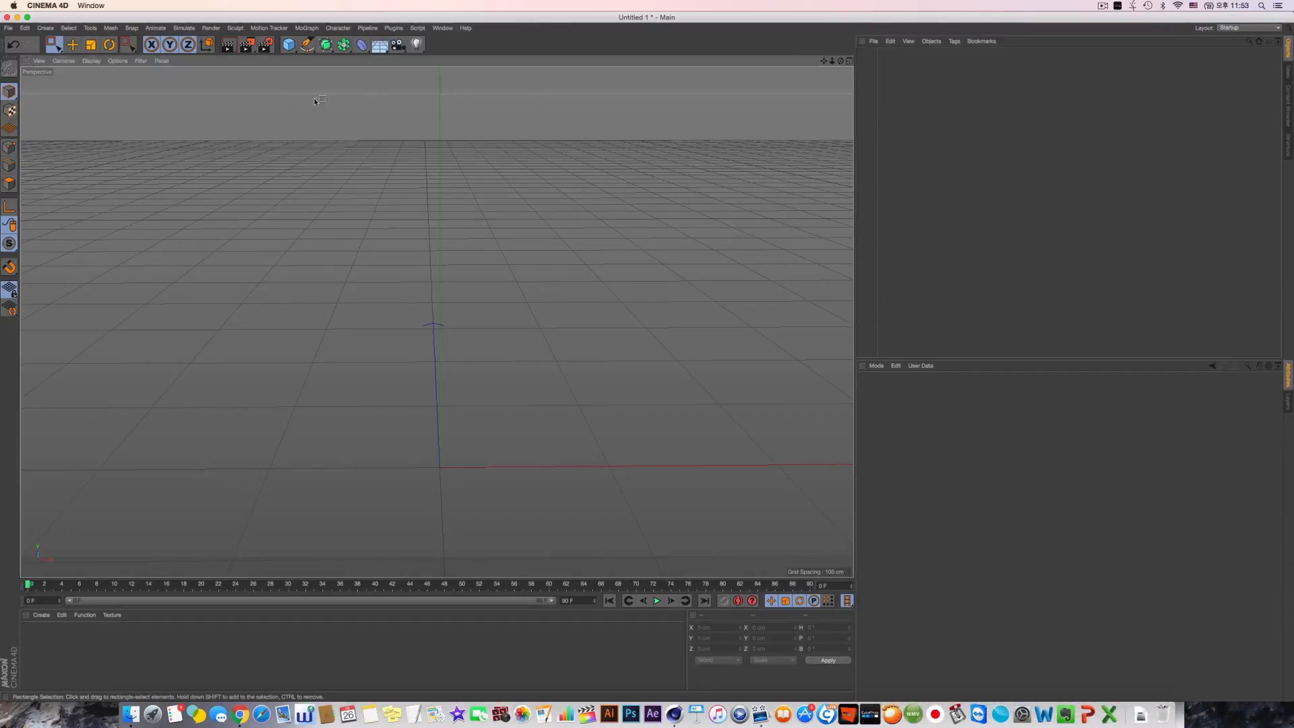
Step: Detach the palette of modeling generators (Array, Boole, Symmetry and others) as a floating window over the viewport
{"action": "left_click", "coordinate": [337, 48]}
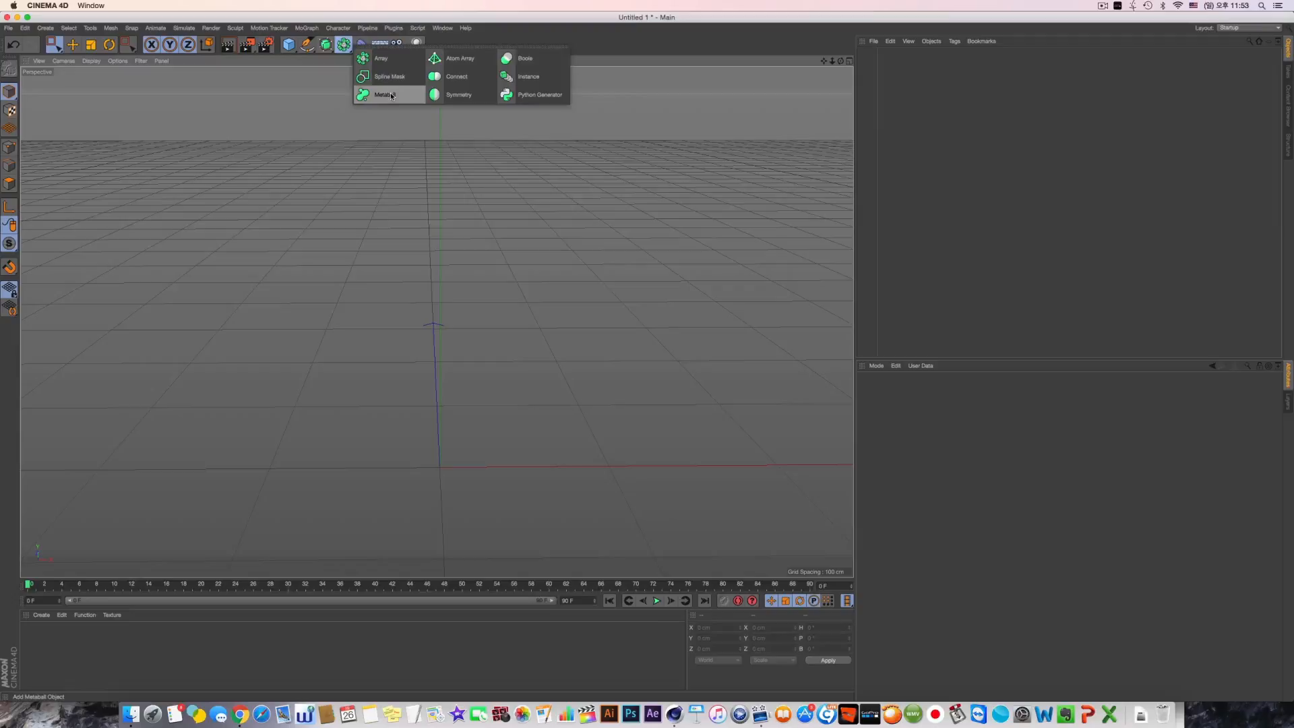
{"action": "left_click", "coordinate": [412, 48]}
{"action": "left_click_drag", "start_coordinate": [427, 39], "coordinate": [459, 101]}
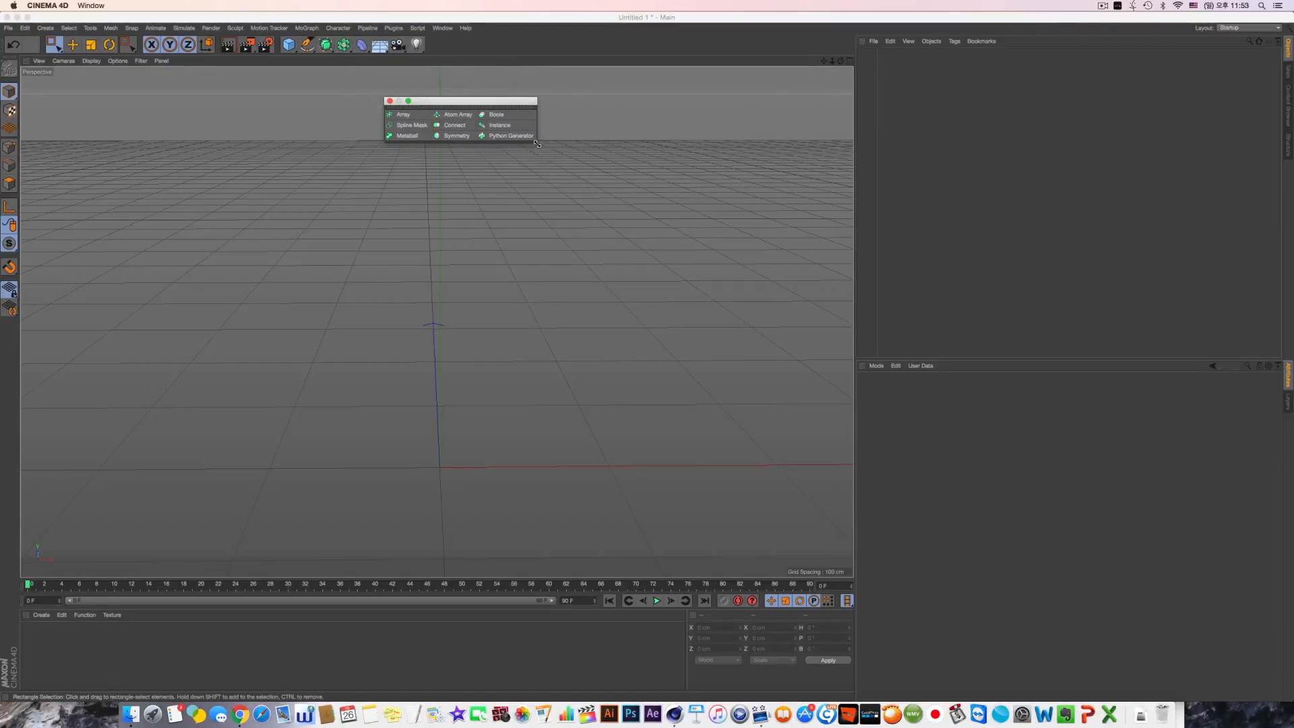
Step: Set the floating palette's icon size to Large Icons and resize its window to fit the commands
{"action": "left_click_drag", "start_coordinate": [537, 141], "coordinate": [609, 219]}
{"action": "right_click", "coordinate": [547, 135]}
{"action": "mouse_move", "coordinate": [571, 173]}
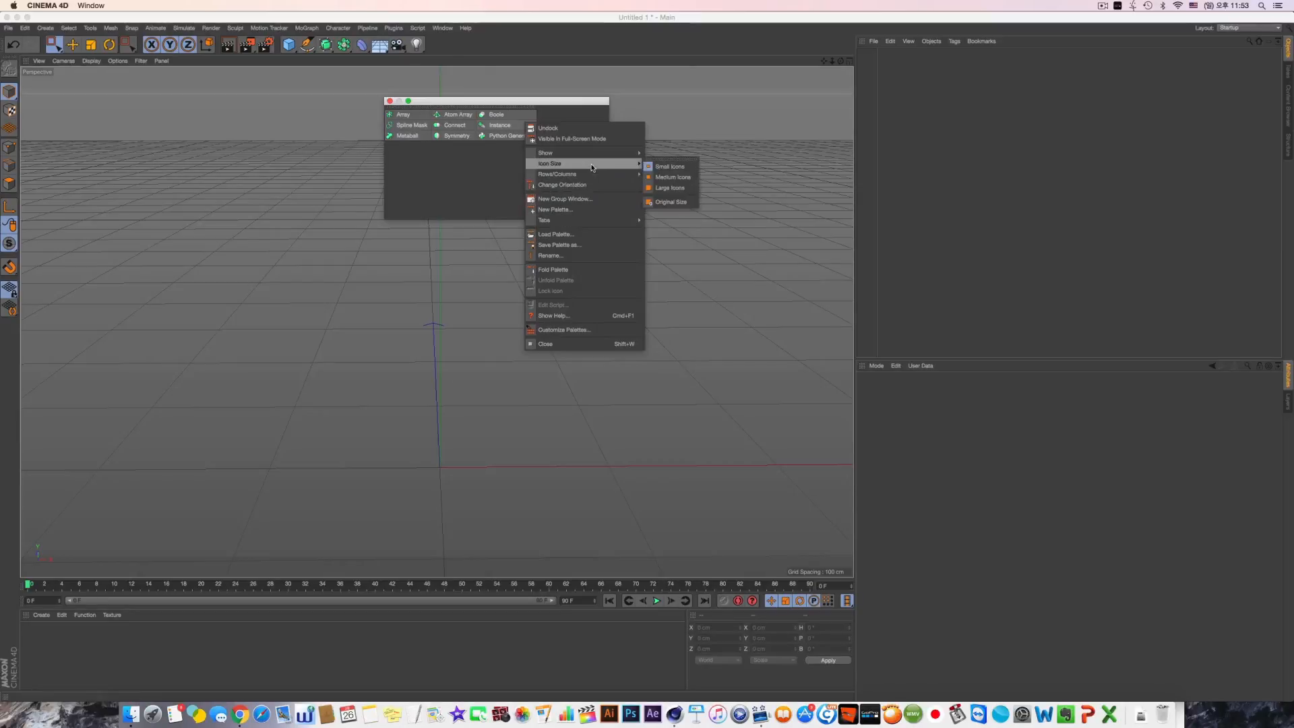
{"action": "left_click", "coordinate": [668, 189]}
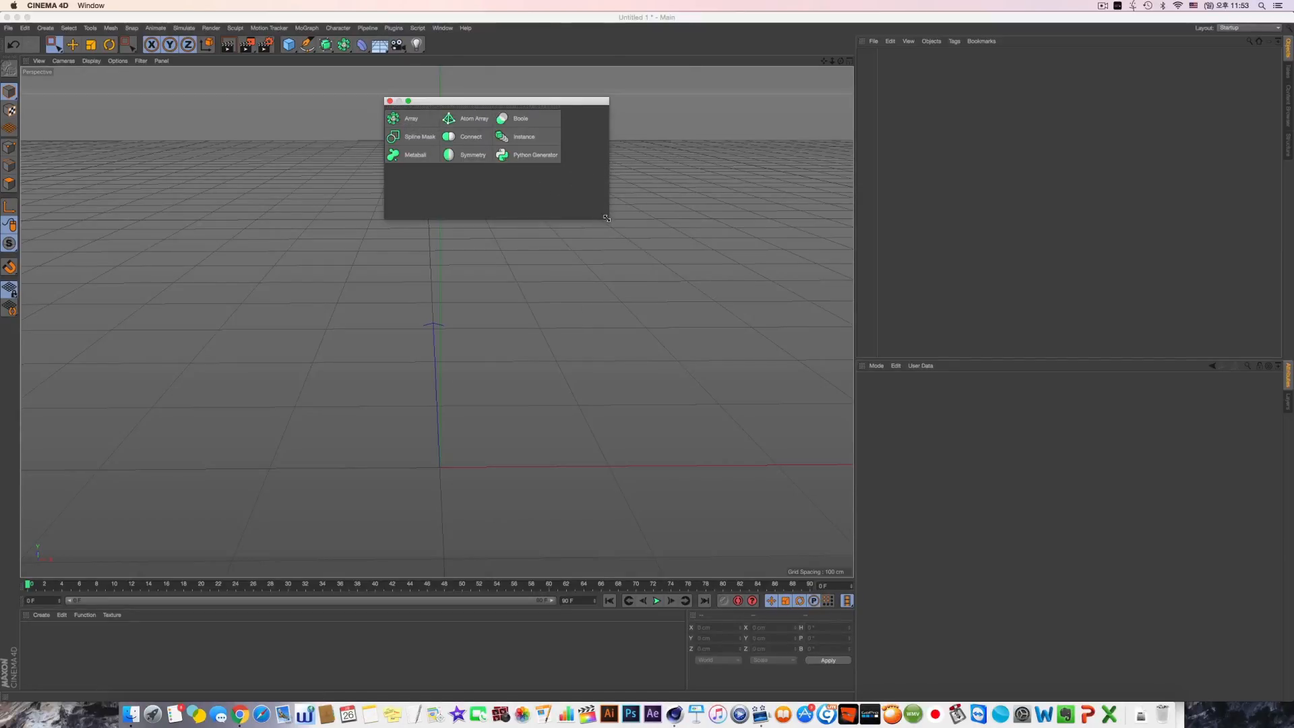
{"action": "left_click_drag", "start_coordinate": [607, 216], "coordinate": [565, 169]}
Step: Reposition the floating generator palette over the viewport and add an Array object from it
{"action": "left_click_drag", "start_coordinate": [501, 108], "coordinate": [748, 243]}
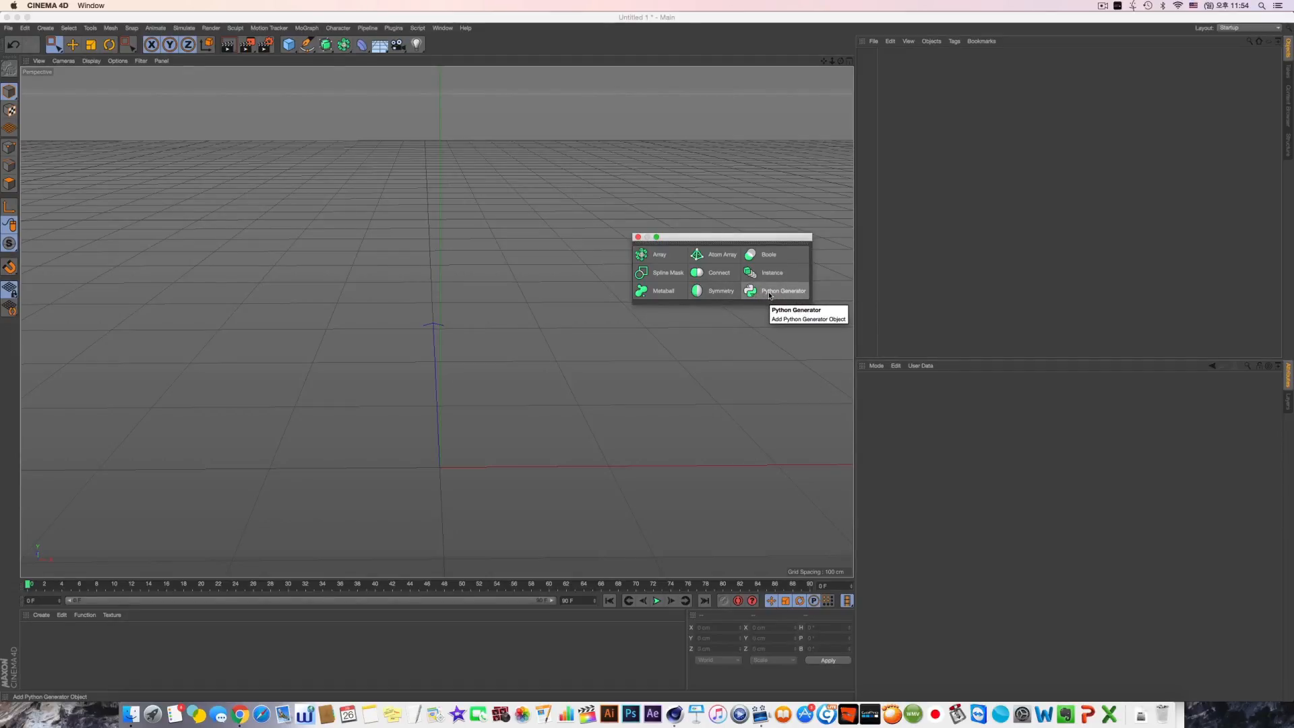
{"action": "left_click_drag", "start_coordinate": [769, 237], "coordinate": [589, 171]}
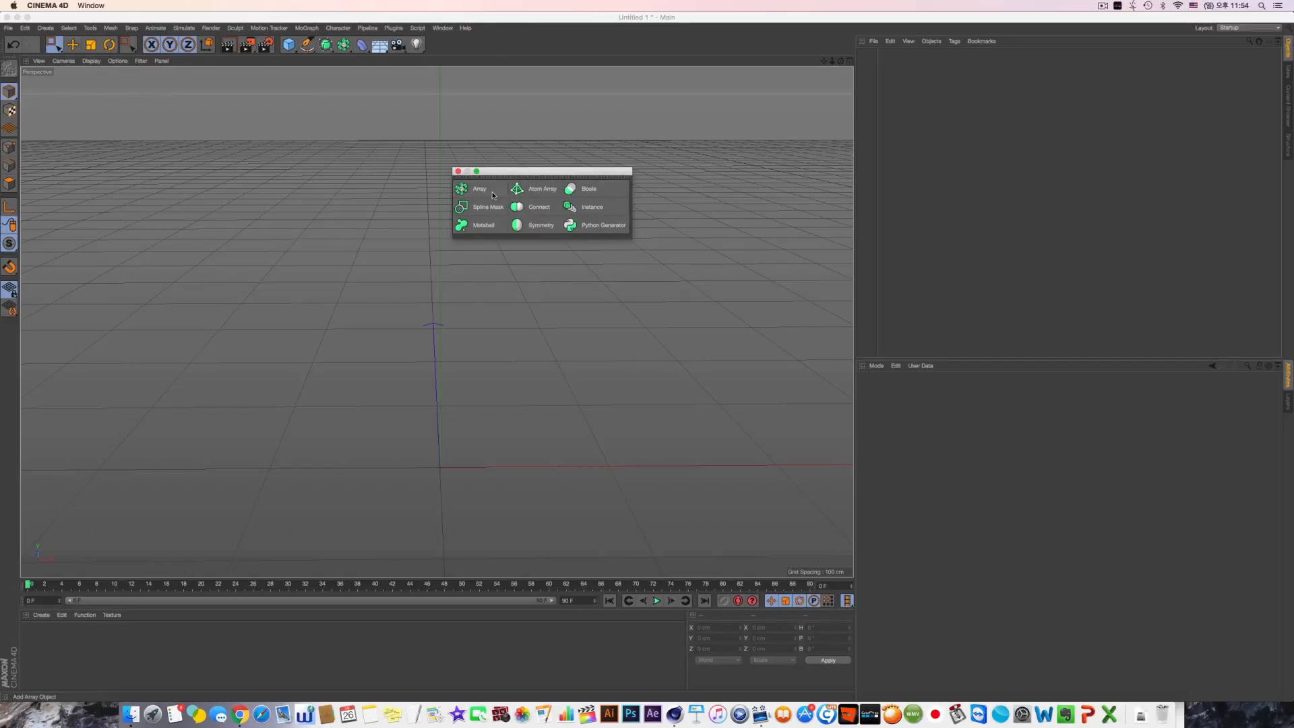
{"action": "left_click_drag", "start_coordinate": [505, 172], "coordinate": [636, 283]}
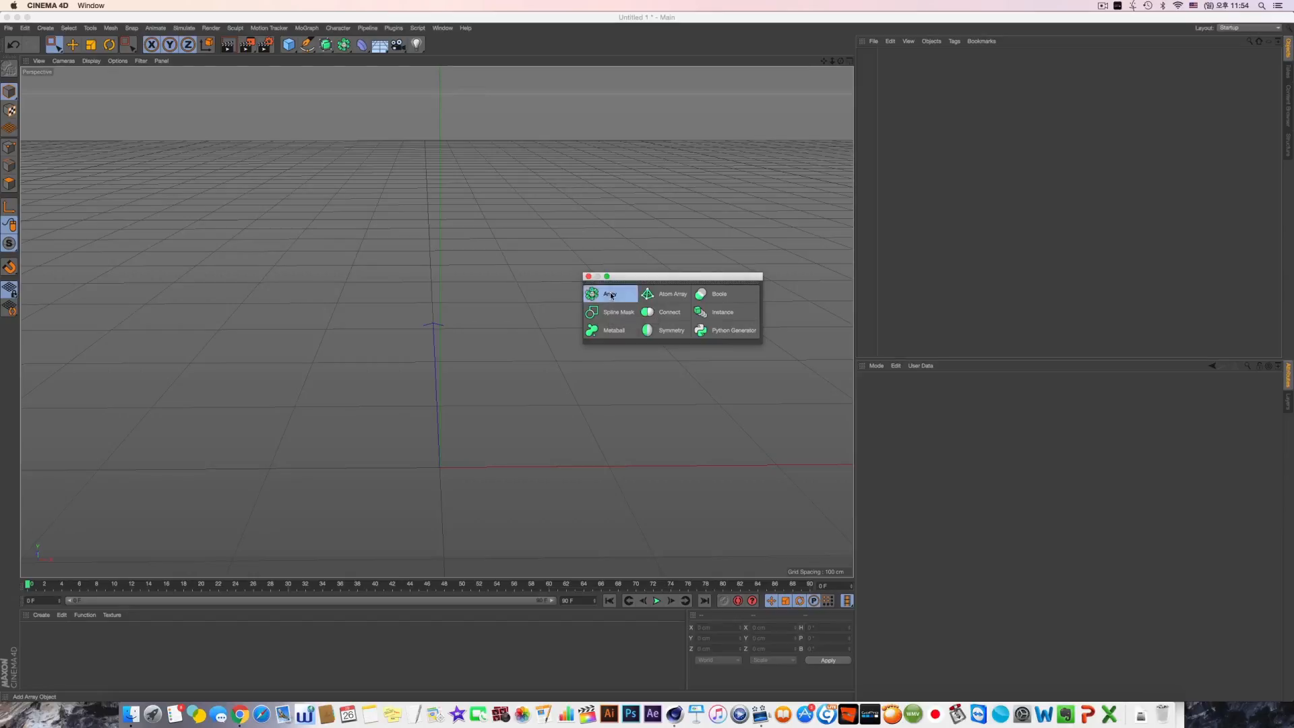
{"action": "left_click", "coordinate": [611, 295]}
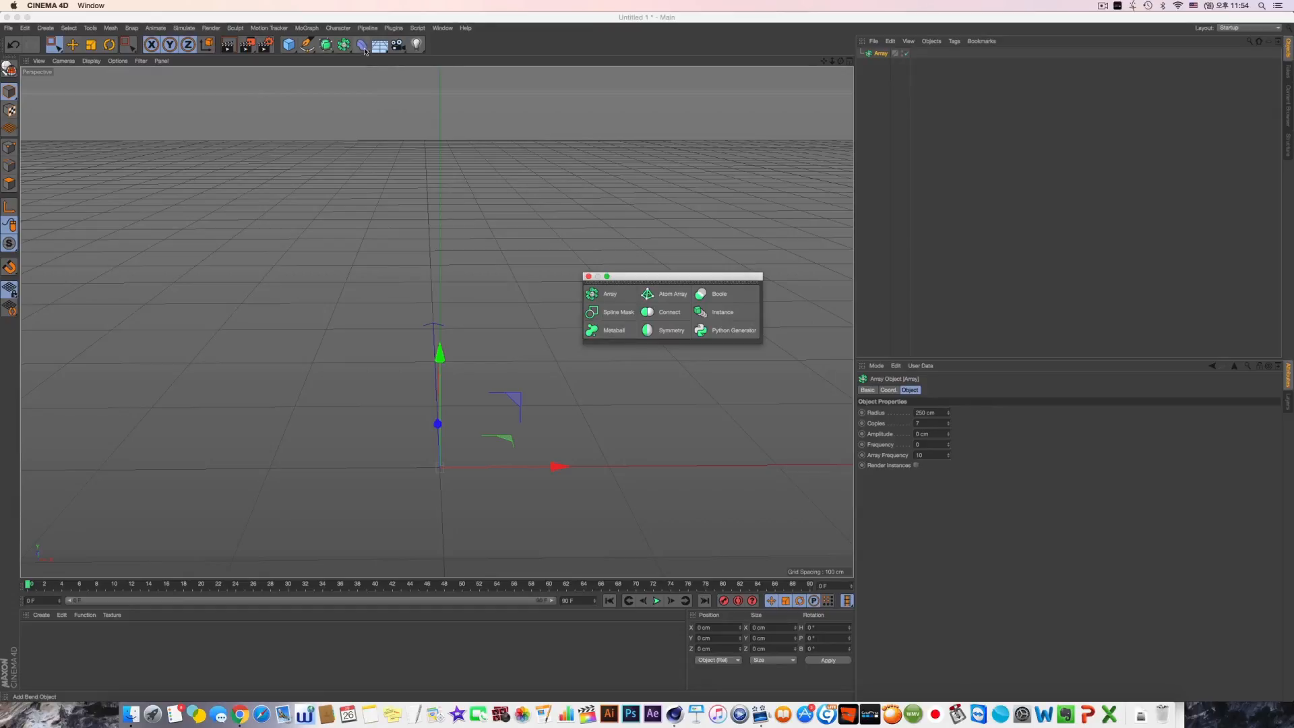
{"action": "left_click_drag", "start_coordinate": [362, 44], "coordinate": [574, 117]}
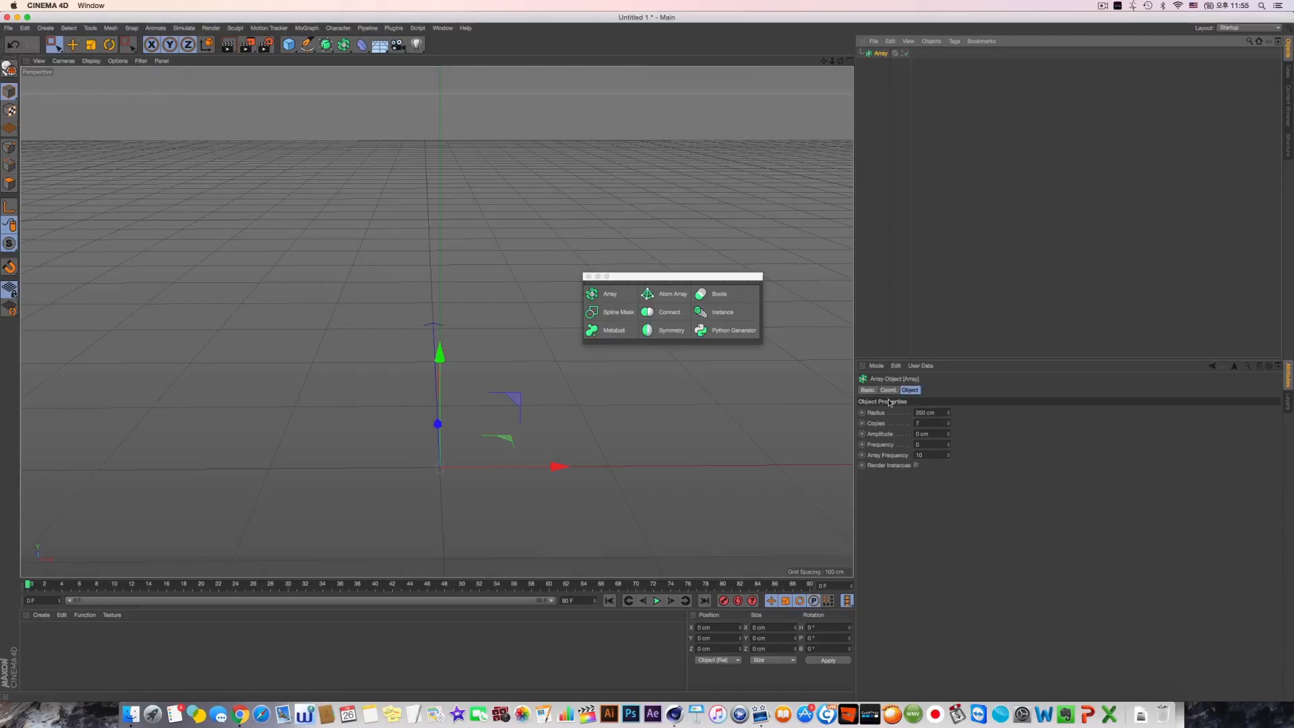
{"action": "left_click", "coordinate": [886, 426]}
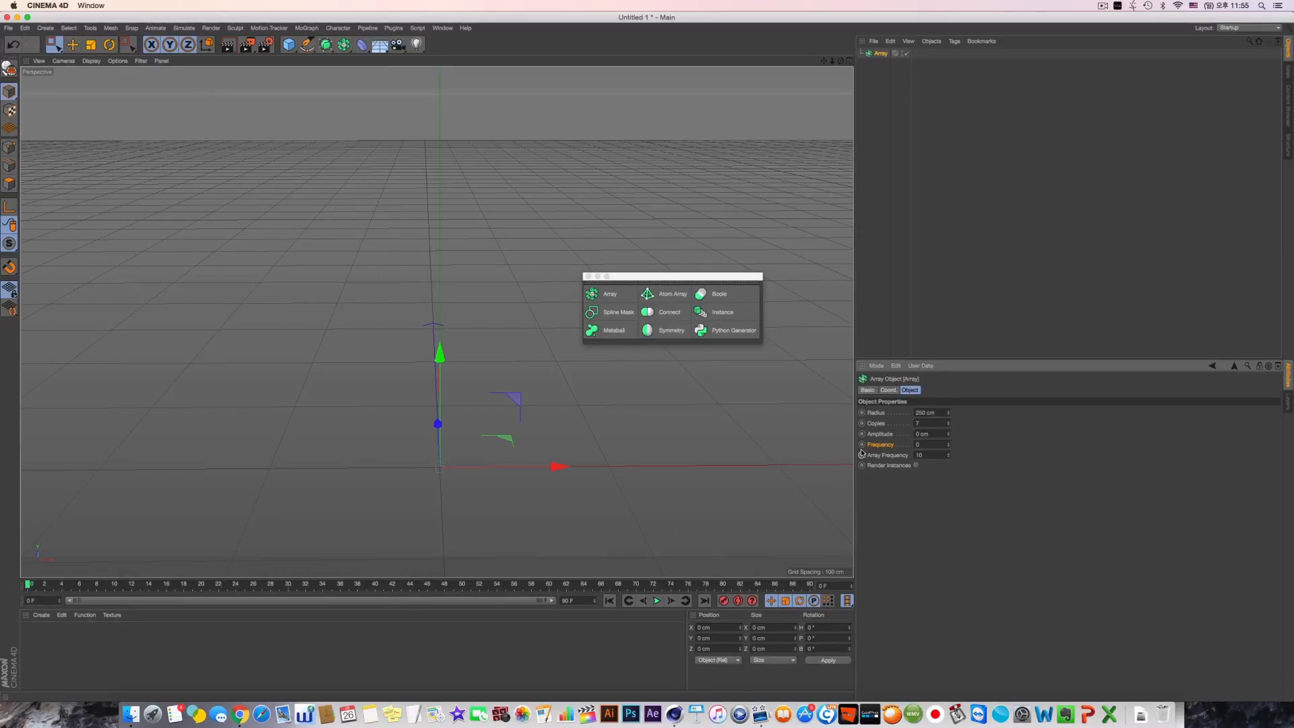
Step: Switch to Google Translate in Chrome and translate "array" from English to Korean, keeping the Array object's properties in view
{"action": "key", "text": "super+Tab"}
{"action": "key", "text": "super+Tab"}
{"action": "key", "text": "super+Tab"}
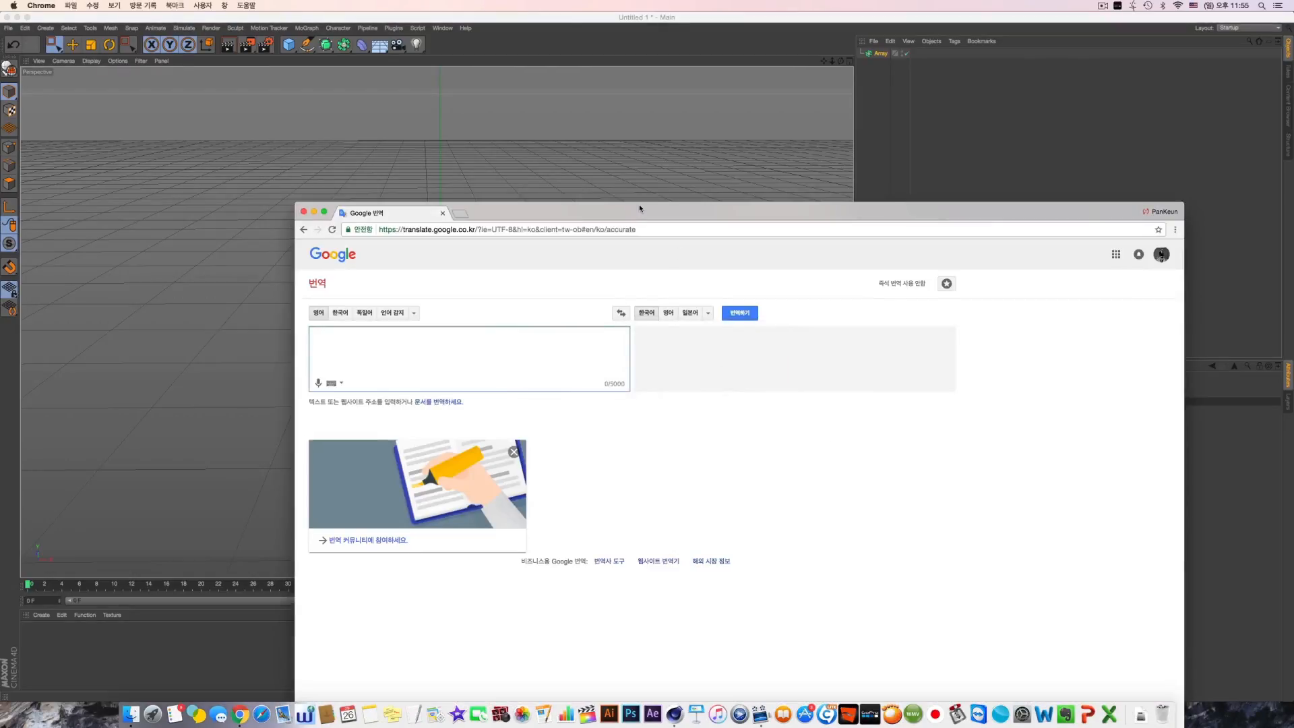
{"action": "left_click_drag", "start_coordinate": [640, 209], "coordinate": [967, 505]}
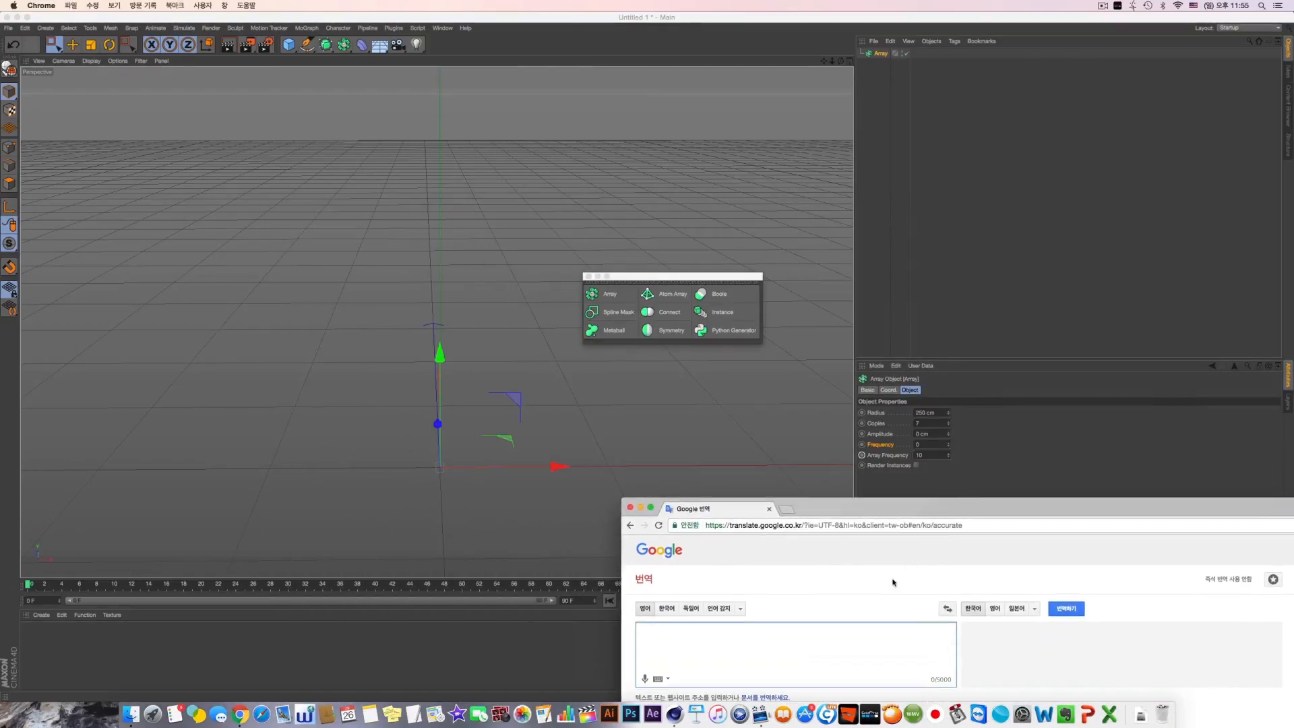
{"action": "type", "text": "ay"}
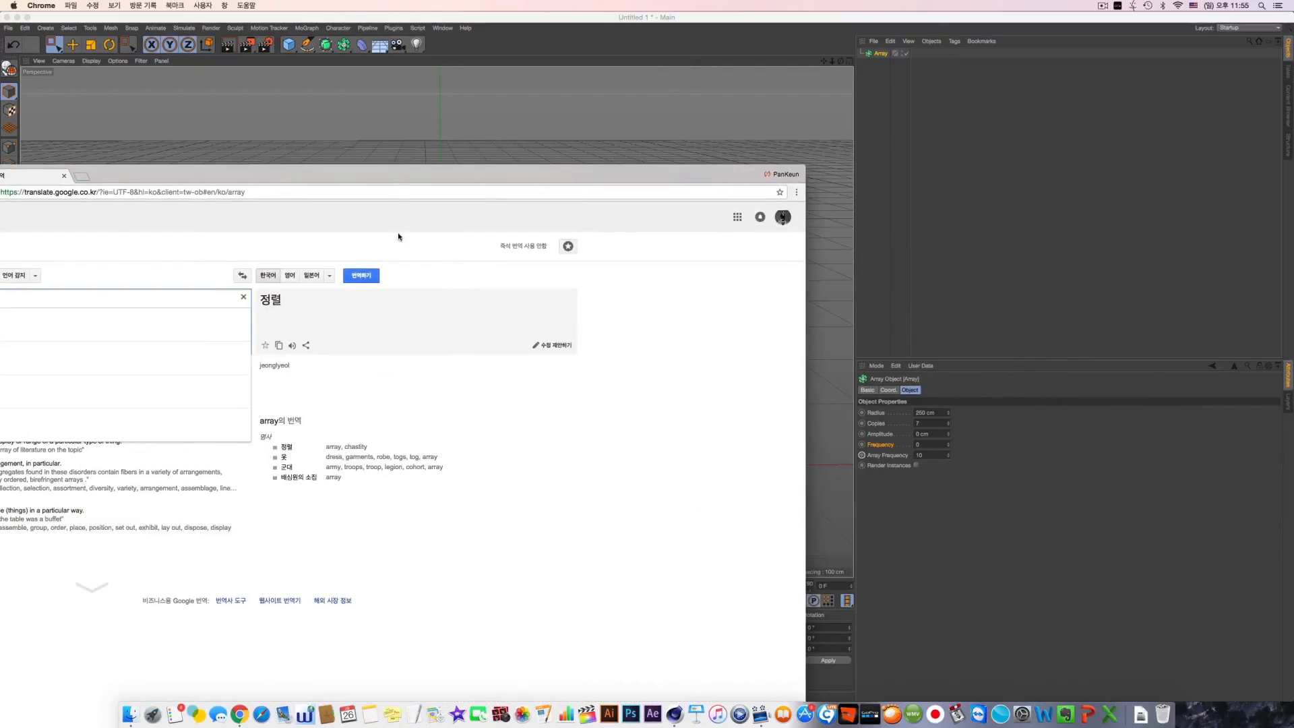
{"action": "left_click_drag", "start_coordinate": [402, 170], "coordinate": [927, 491]}
{"action": "left_click_drag", "start_coordinate": [625, 277], "coordinate": [557, 251]}
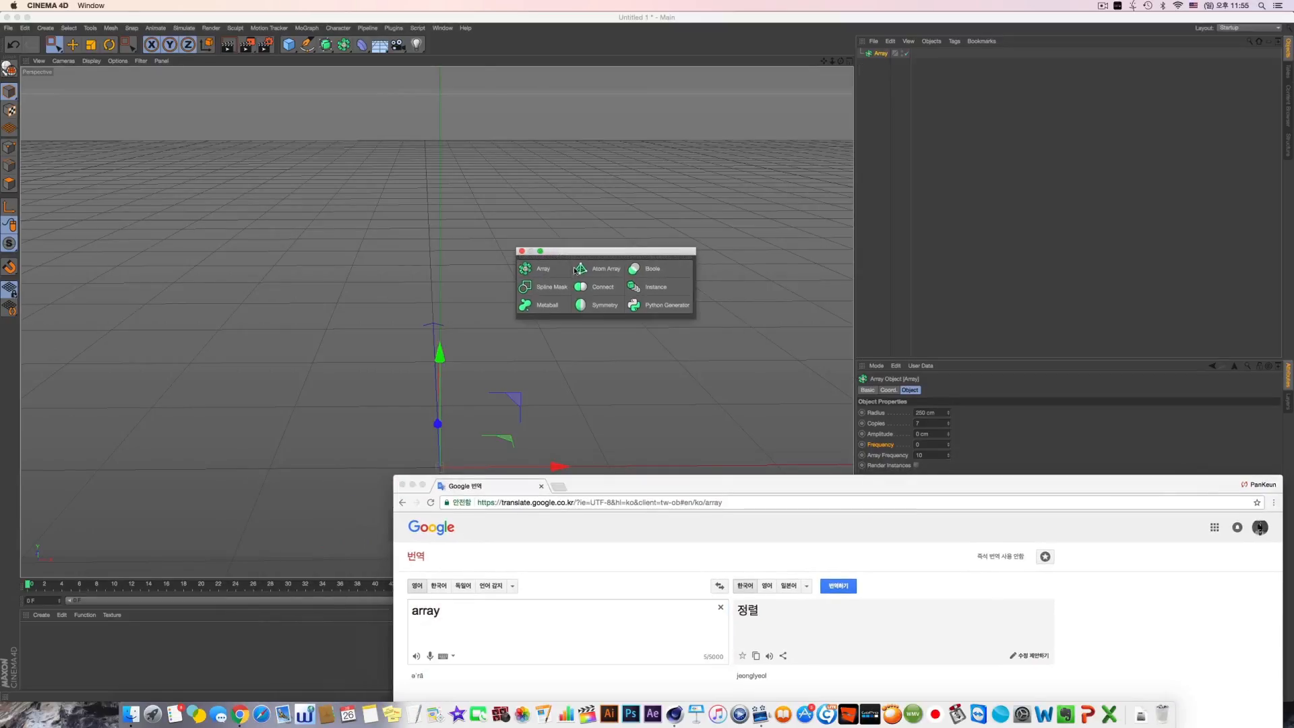
{"action": "left_click_drag", "start_coordinate": [882, 484], "coordinate": [1051, 498]}
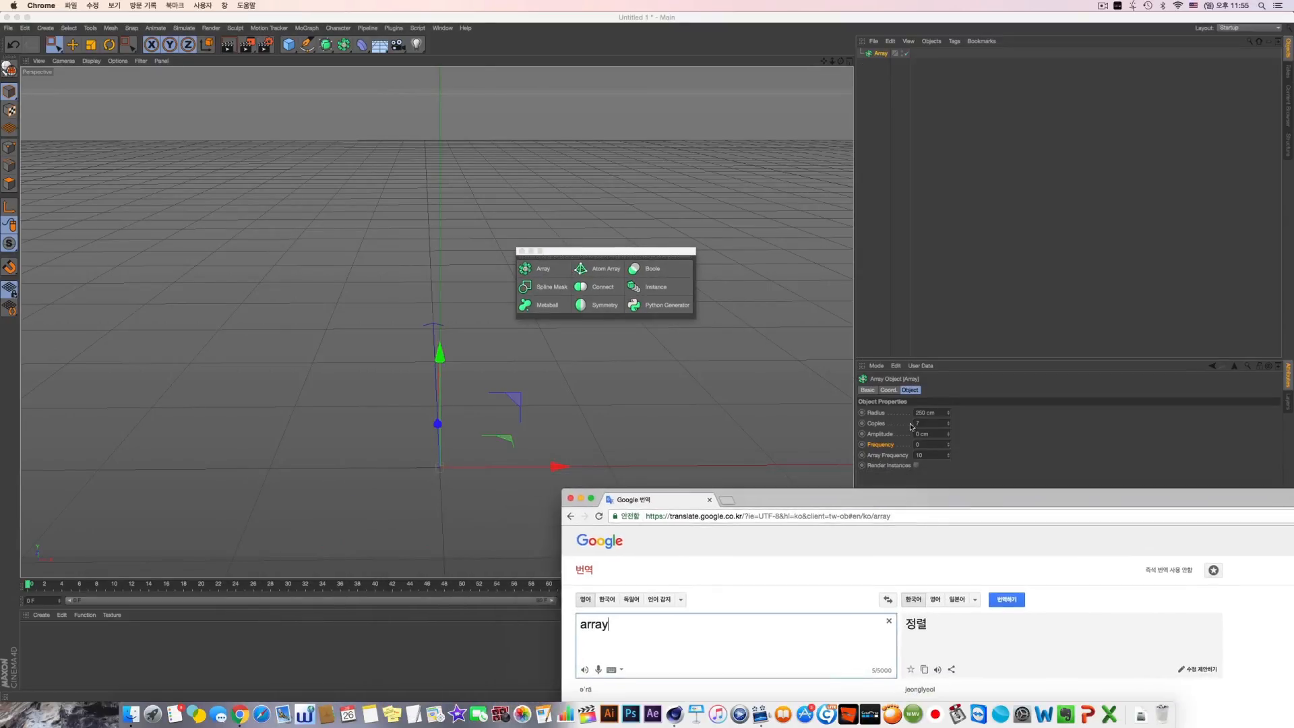
Step: Translate the term "amplitude" from English to Korean and examine its definition
{"action": "double_click", "coordinate": [621, 628]}
{"action": "type", "text": "amplitude"}
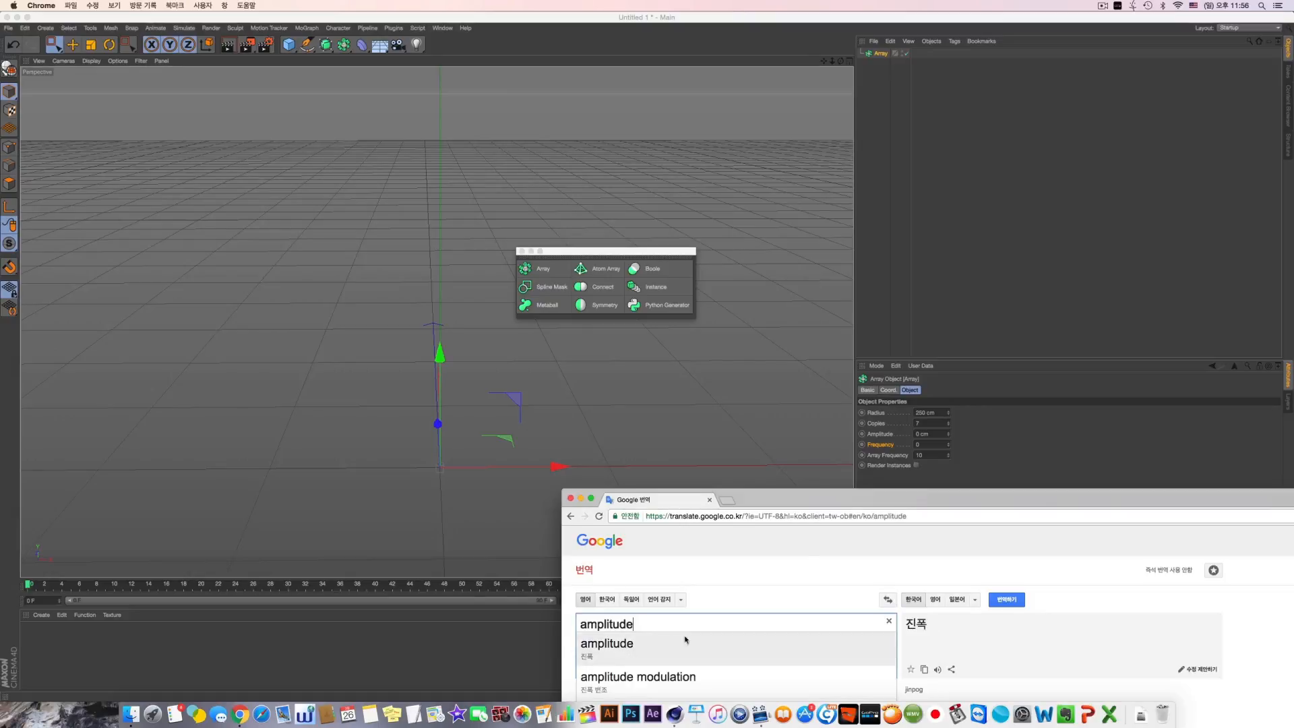
{"action": "left_click", "coordinate": [849, 554]}
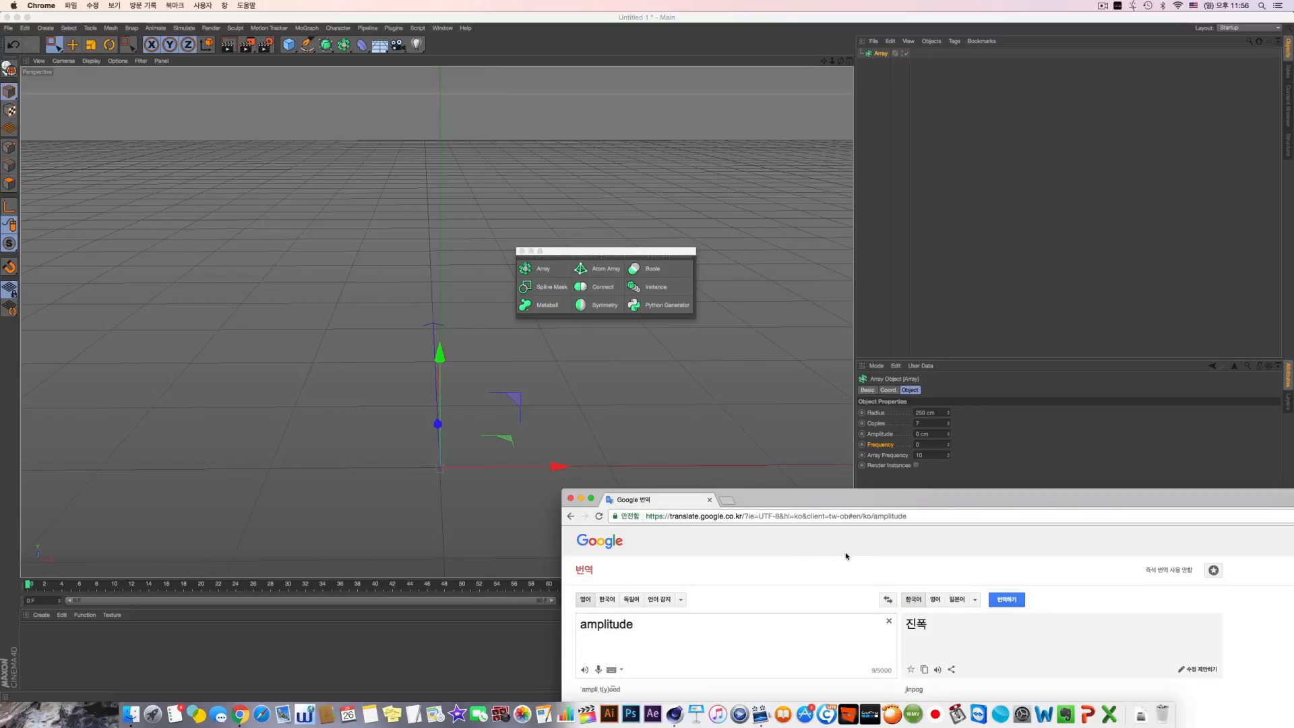
{"action": "left_click", "coordinate": [693, 637]}
{"action": "left_click_drag", "start_coordinate": [784, 511], "coordinate": [696, 416]}
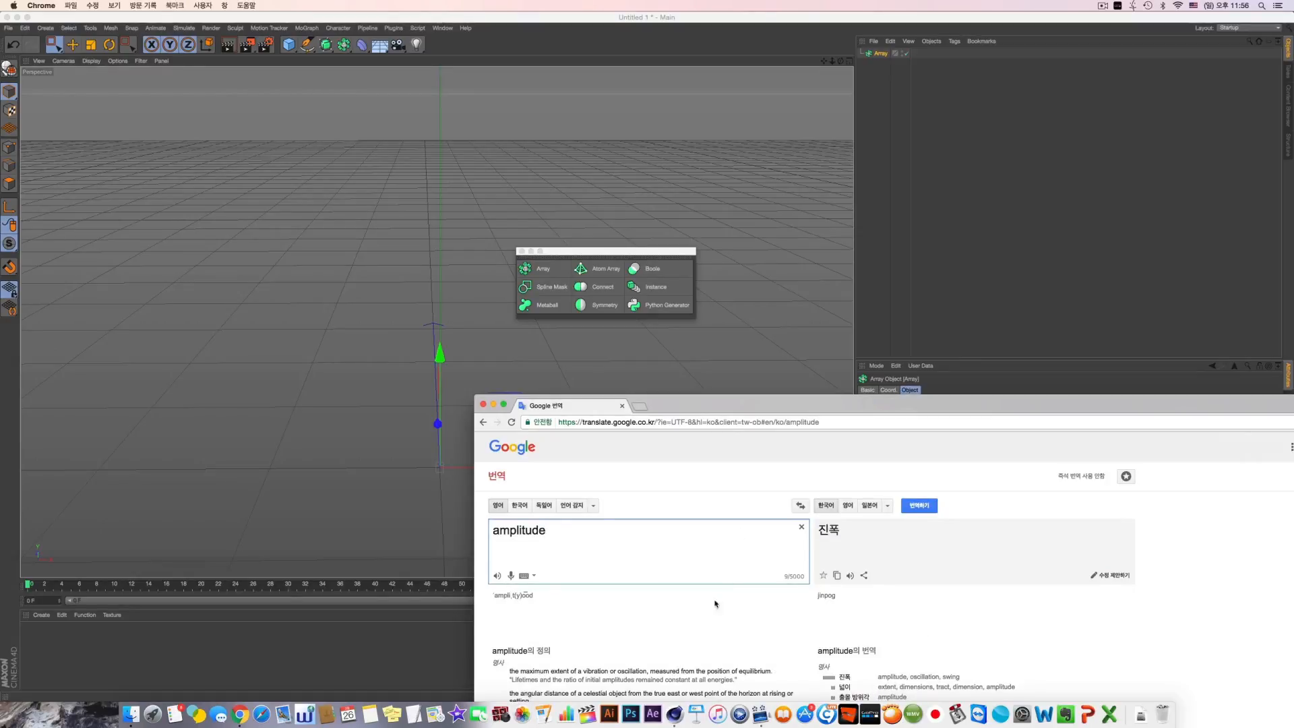
Step: Translate the term "frequency" from English to Korean, then clear the source text
{"action": "key", "text": "super+a"}
{"action": "left_click_drag", "start_coordinate": [695, 398], "coordinate": [819, 484]}
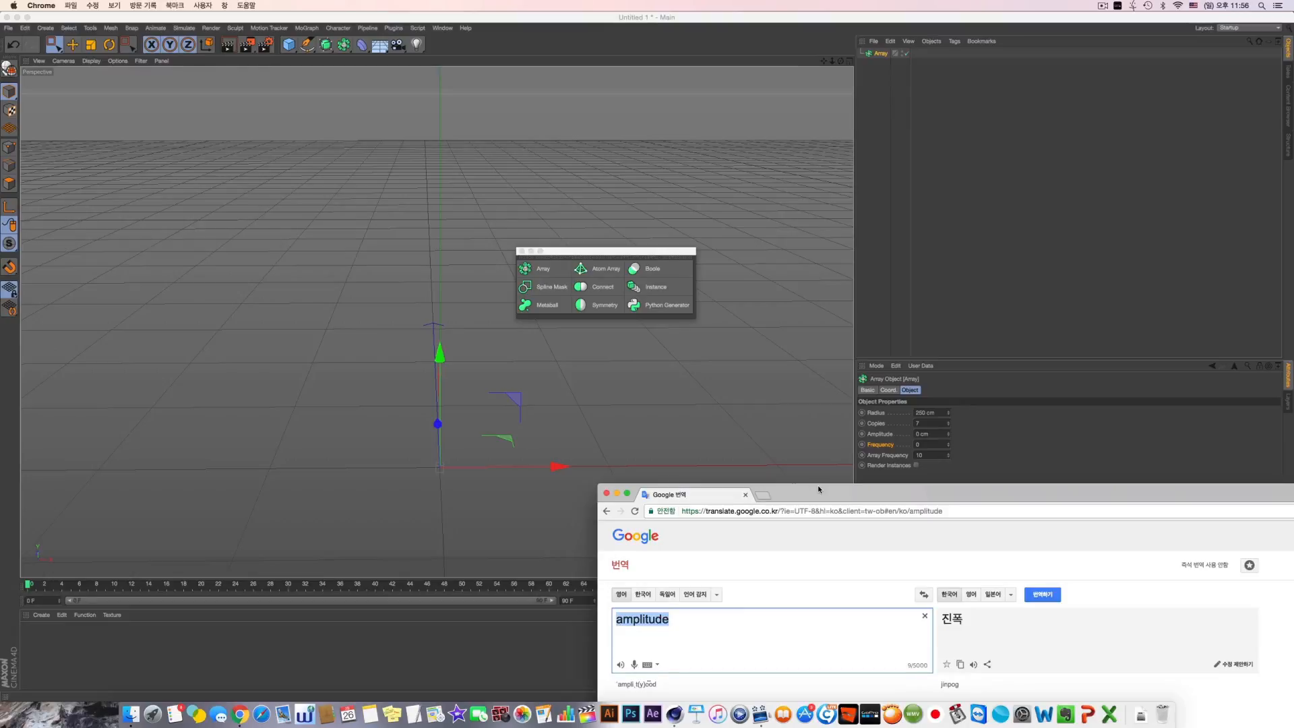
{"action": "type", "text": "fre"}
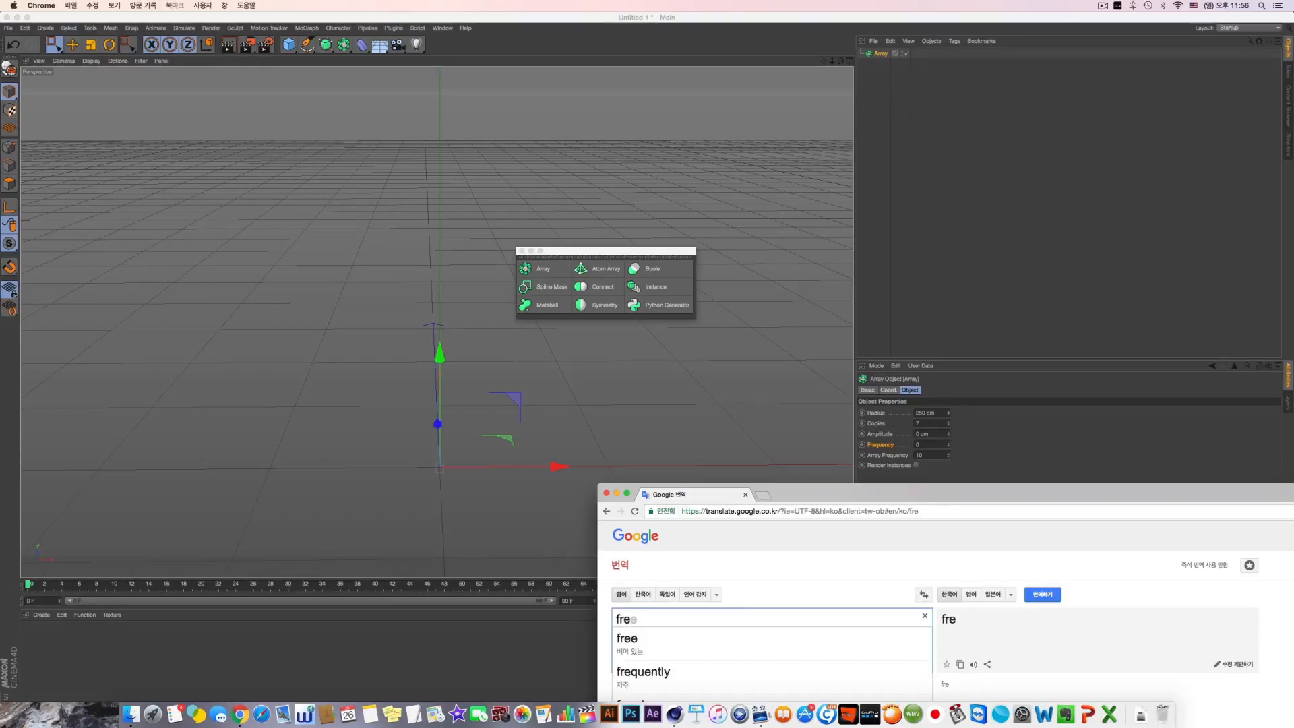
{"action": "type", "text": "quency"}
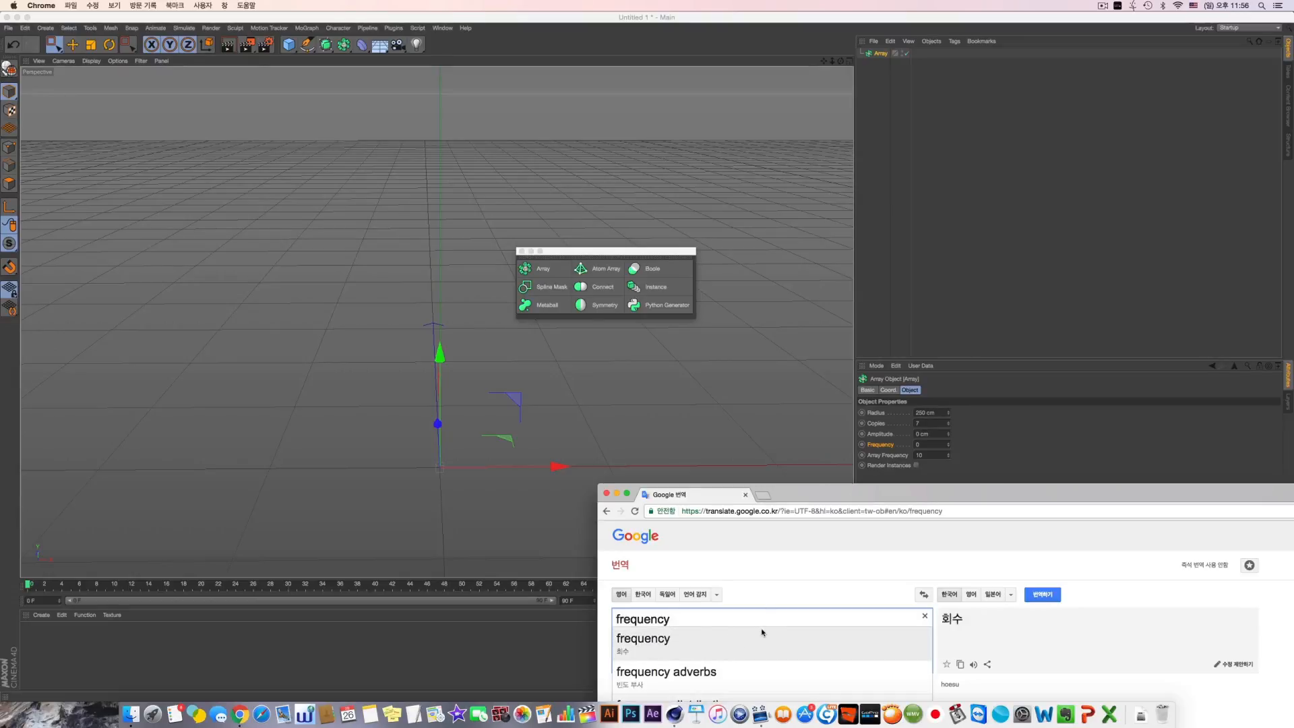
{"action": "key", "text": "super+a"}
{"action": "key", "text": "BackSpace"}
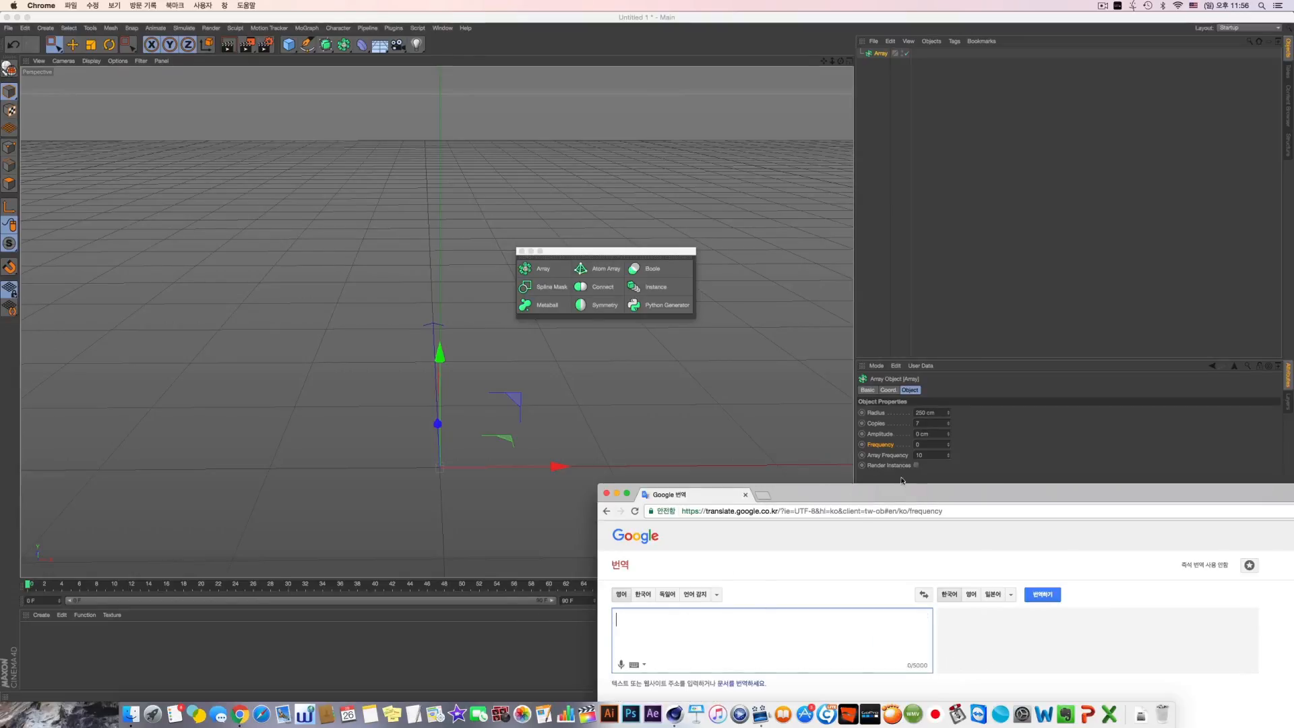
{"action": "left_click_drag", "start_coordinate": [804, 495], "coordinate": [812, 638]}
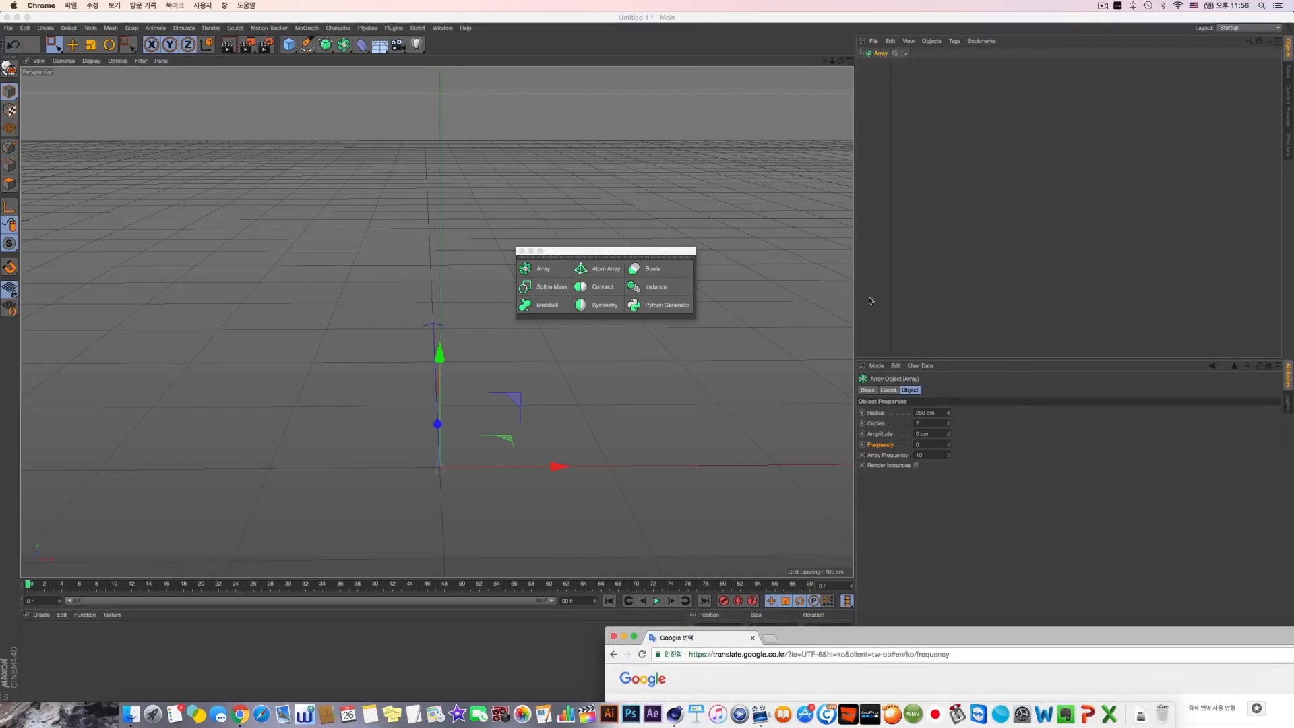
{"action": "left_click_drag", "start_coordinate": [805, 647], "coordinate": [657, 424]}
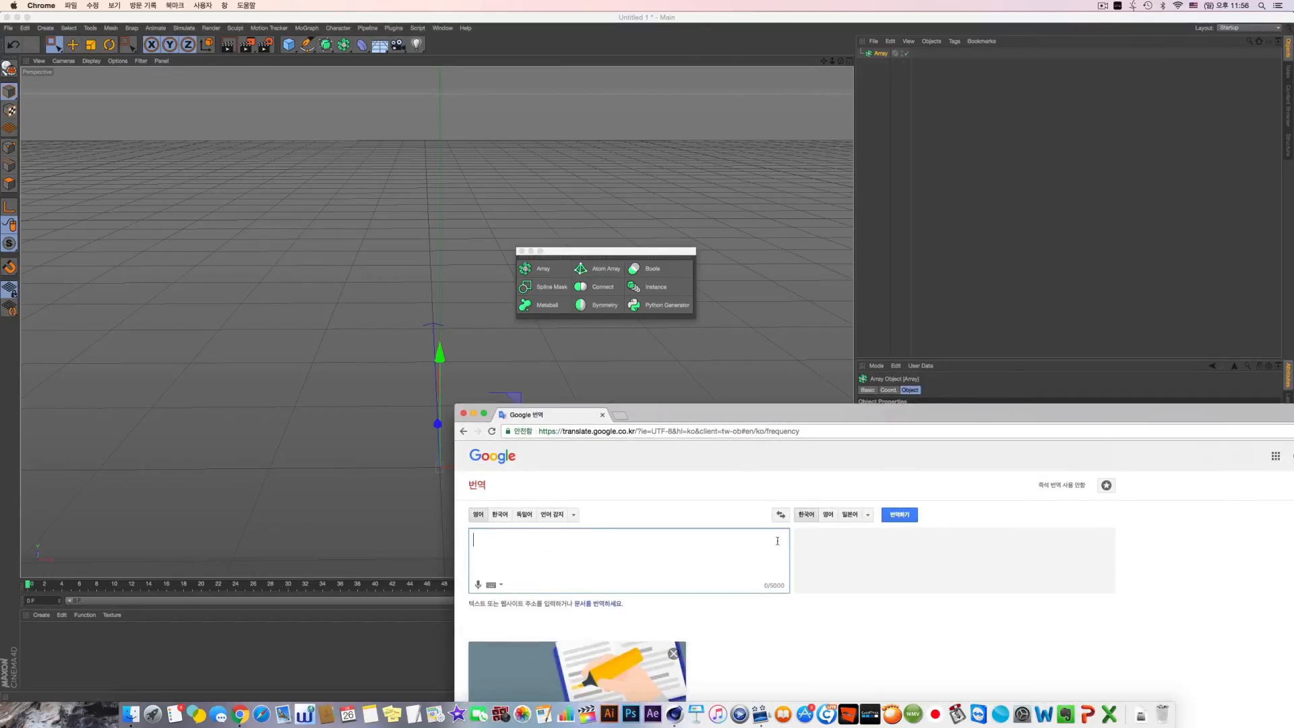
Step: Switch back to Cinema 4D and add a Cube primitive to the scene with the Array object
{"action": "left_click", "coordinate": [786, 359]}
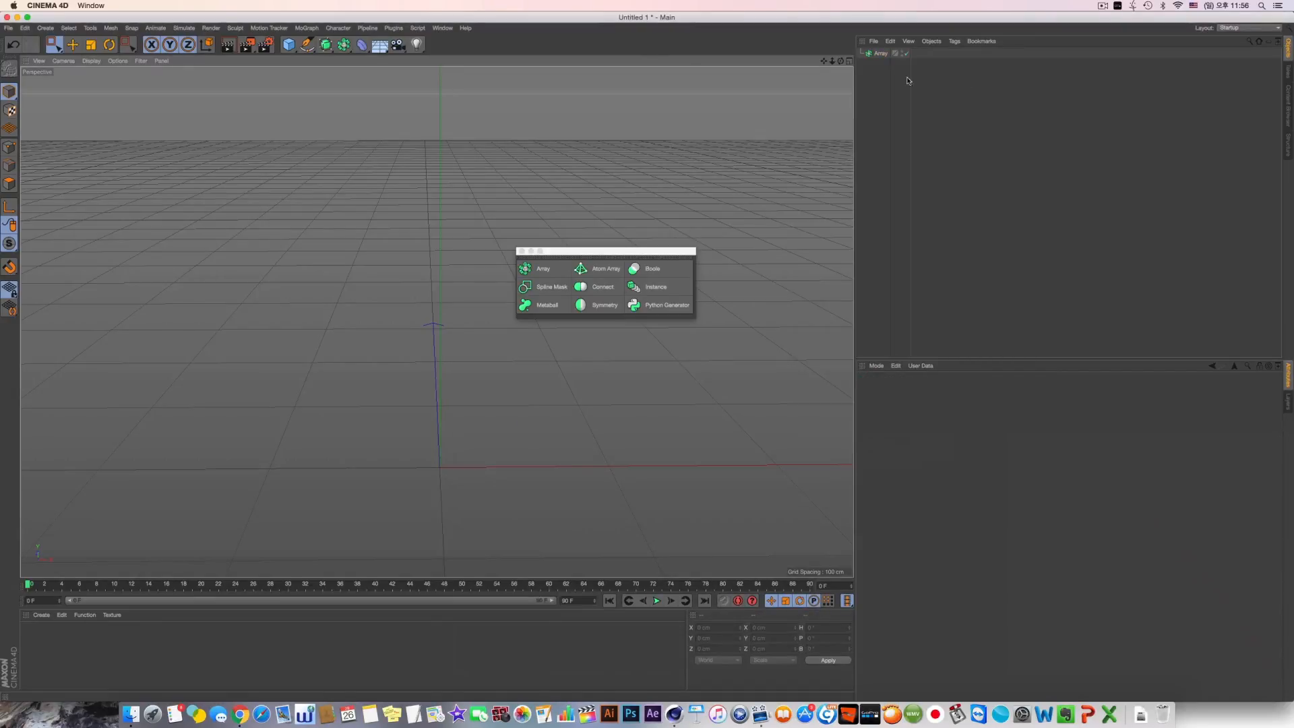
{"action": "left_click", "coordinate": [880, 54]}
{"action": "left_click", "coordinate": [288, 44]}
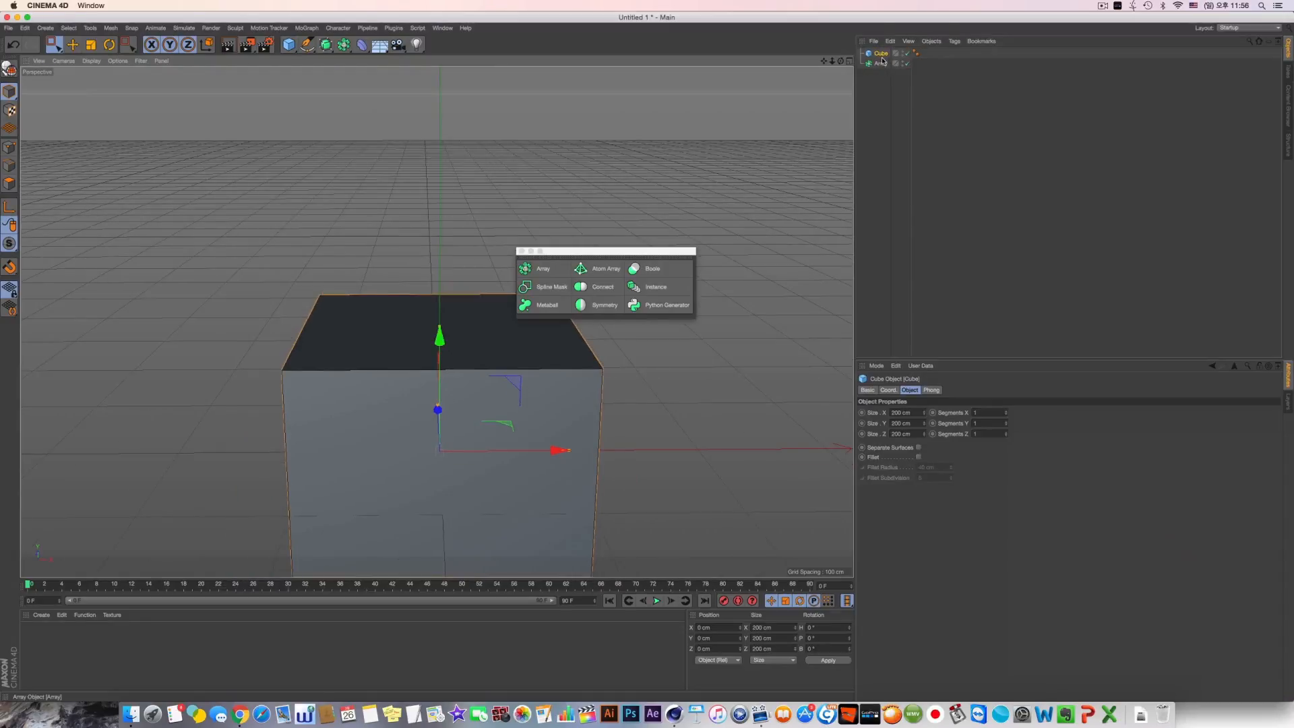
Step: Nest the Cube under the Array object and move the floating generator palette away from the ring of cubes
{"action": "left_click_drag", "start_coordinate": [880, 53], "coordinate": [883, 65]}
{"action": "scroll", "coordinate": [398, 450], "scroll_direction": "down", "scroll_amount": 10}
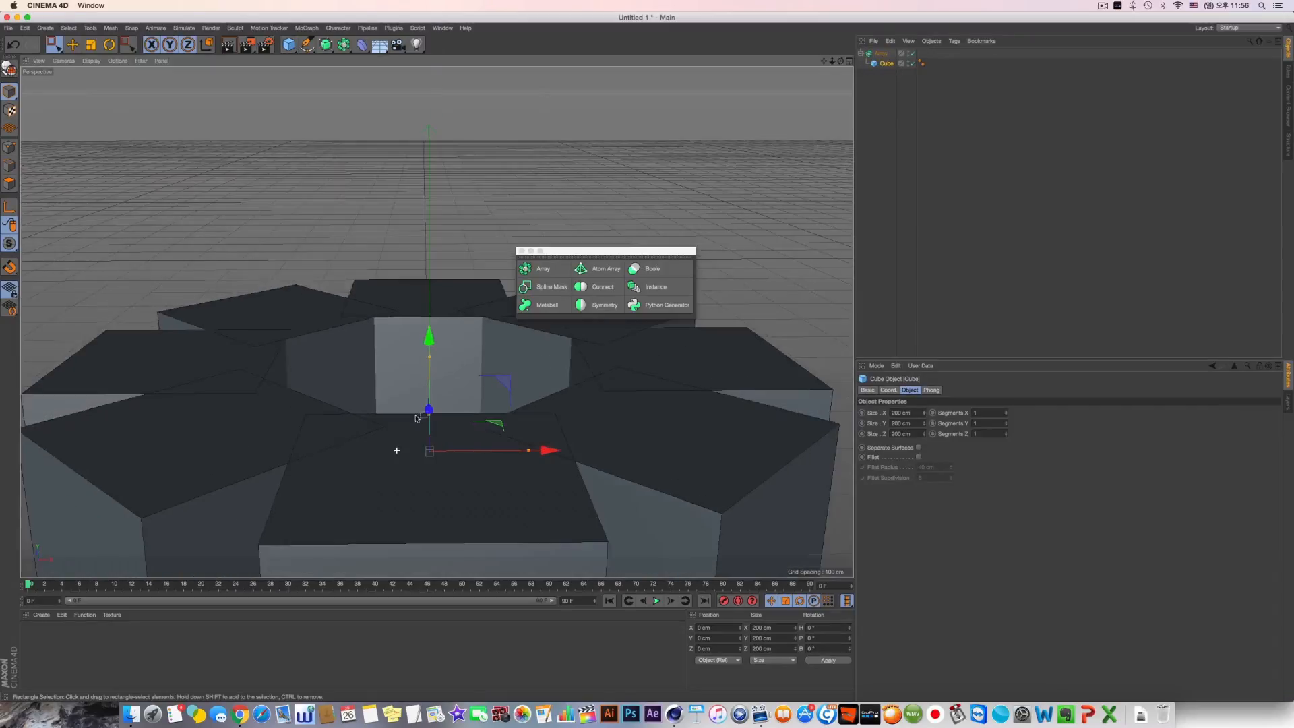
{"action": "left_click_drag", "start_coordinate": [428, 380], "coordinate": [442, 422], "text": "alt"}
{"action": "left_click_drag", "start_coordinate": [544, 251], "coordinate": [594, 217]}
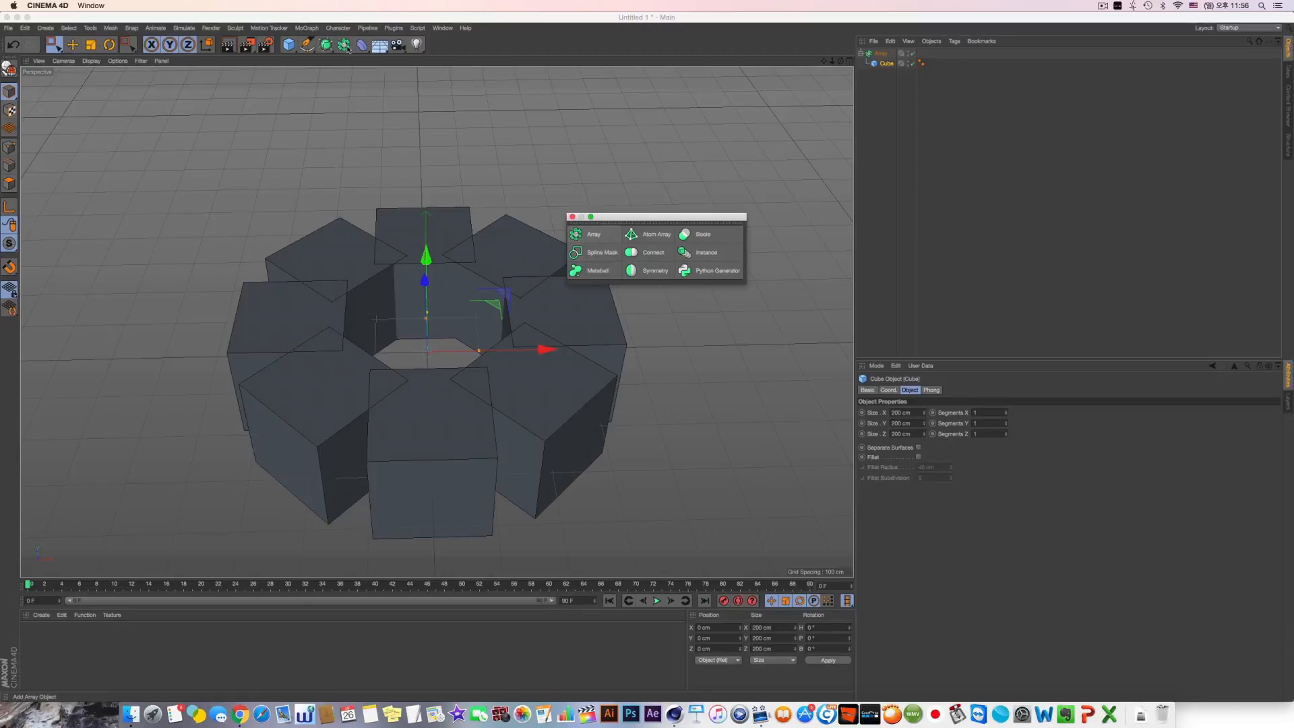
Step: Look over the MoGraph commands and move the floating generator palette farther from the arrayed cubes
{"action": "left_click", "coordinate": [316, 29]}
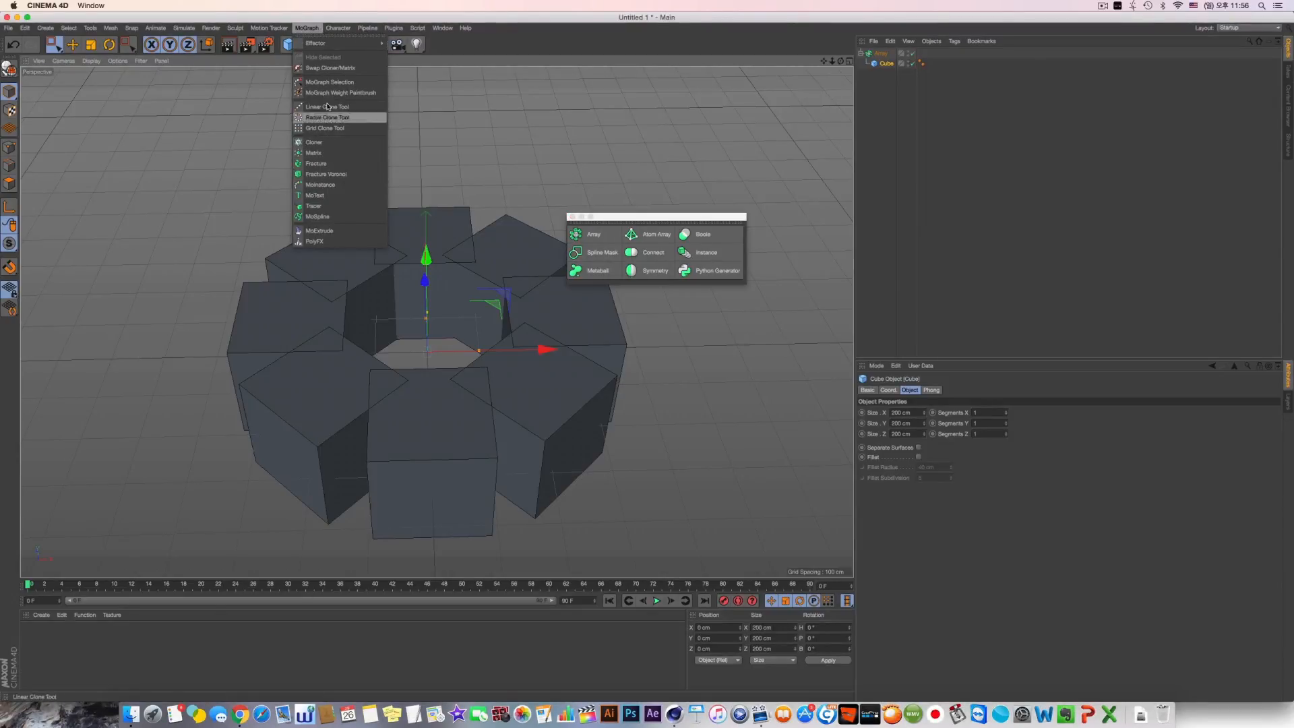
{"action": "left_click", "coordinate": [617, 216]}
{"action": "left_click_drag", "start_coordinate": [617, 215], "coordinate": [667, 134]}
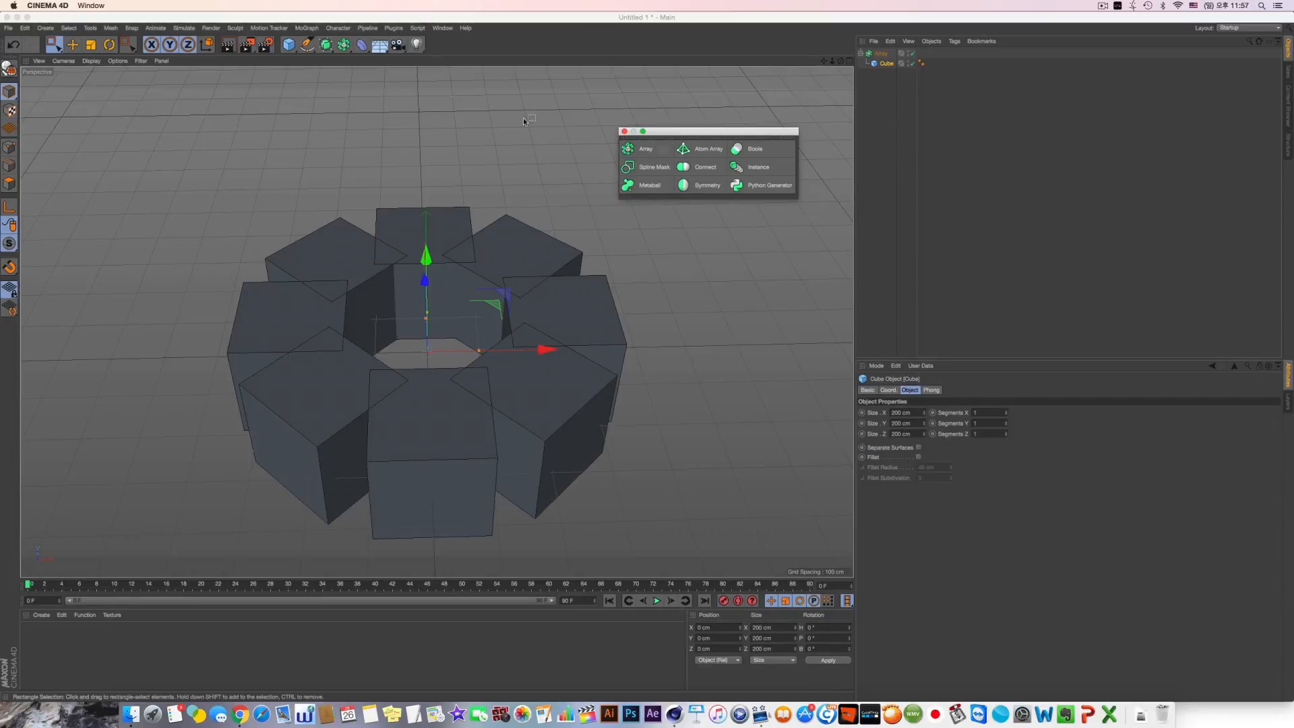
{"action": "left_click", "coordinate": [307, 29]}
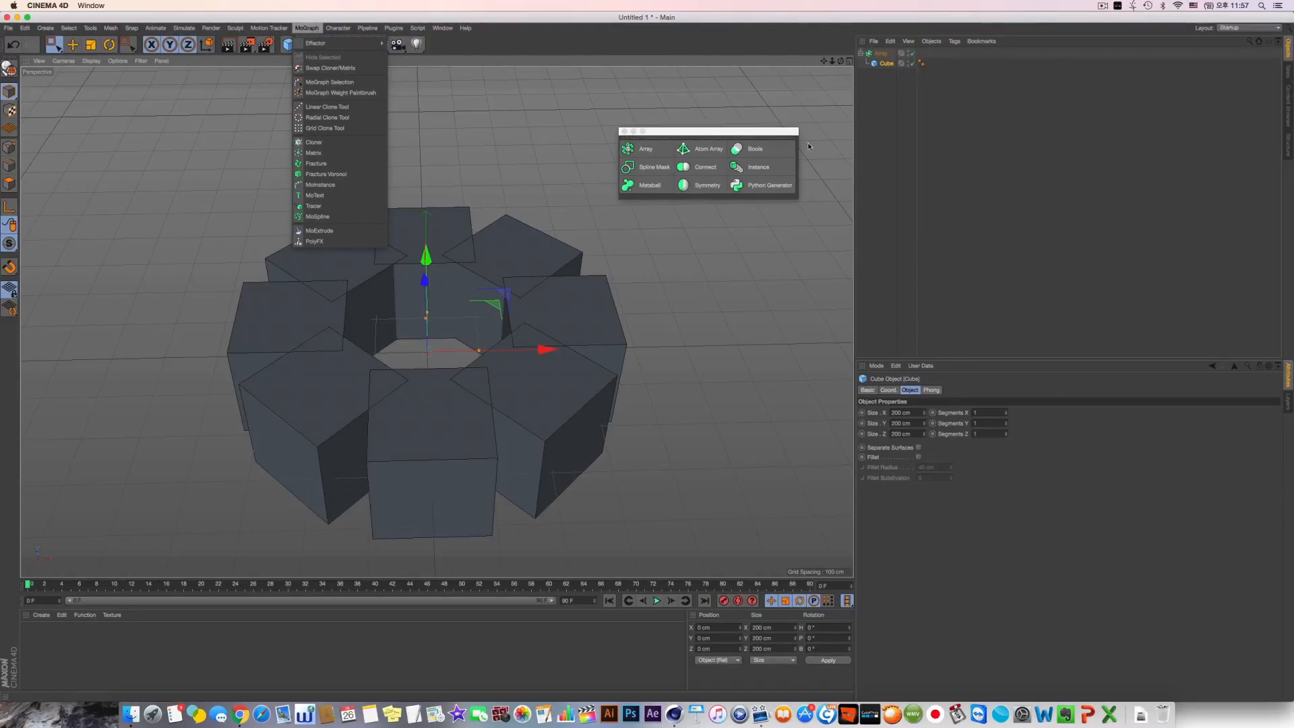
Step: Select the Array object and increase its radius to 466 cm
{"action": "left_click", "coordinate": [880, 53]}
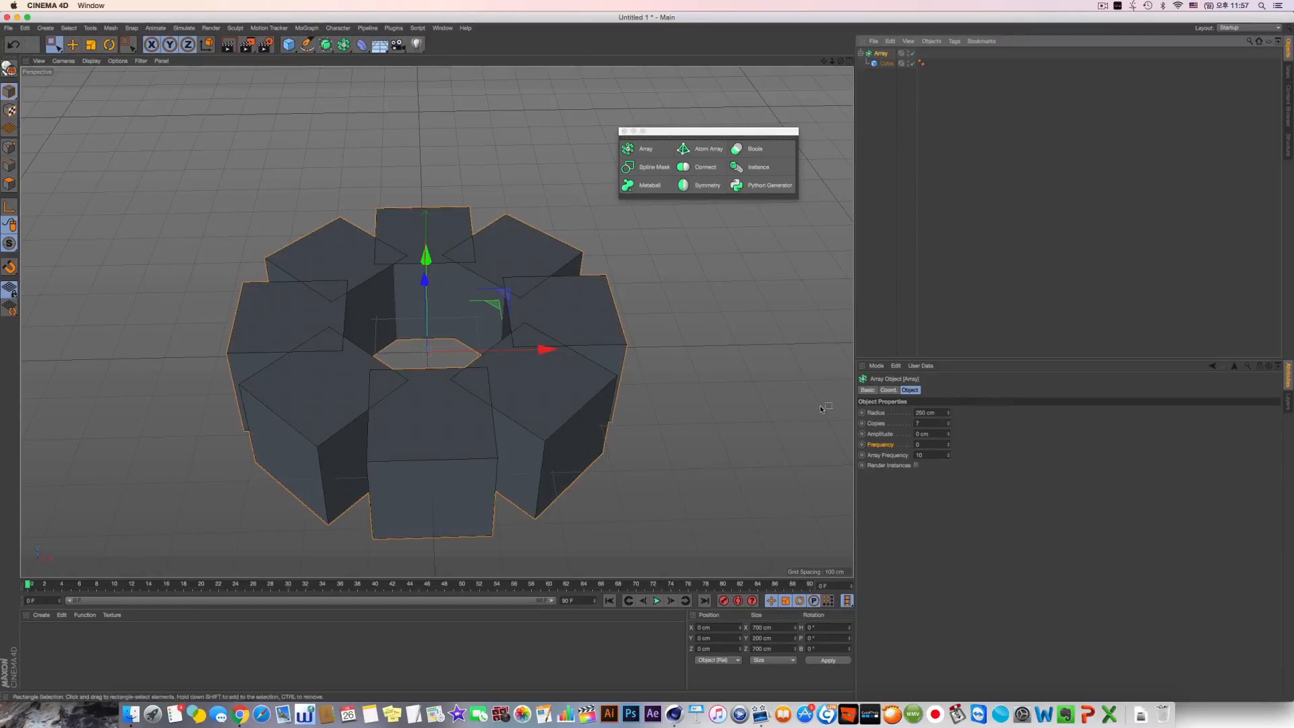
{"action": "left_click_drag", "start_coordinate": [949, 413], "coordinate": [950, 430]}
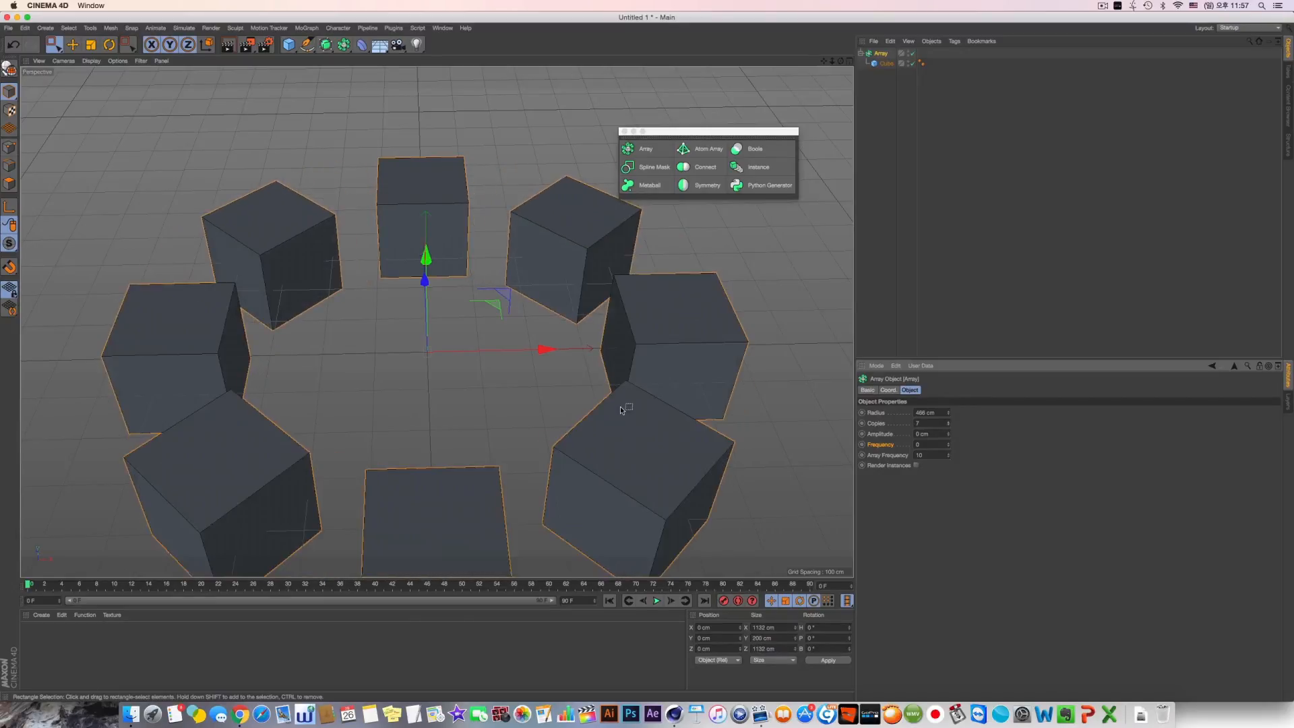
{"action": "scroll", "coordinate": [494, 344], "scroll_direction": "down", "scroll_amount": 3}
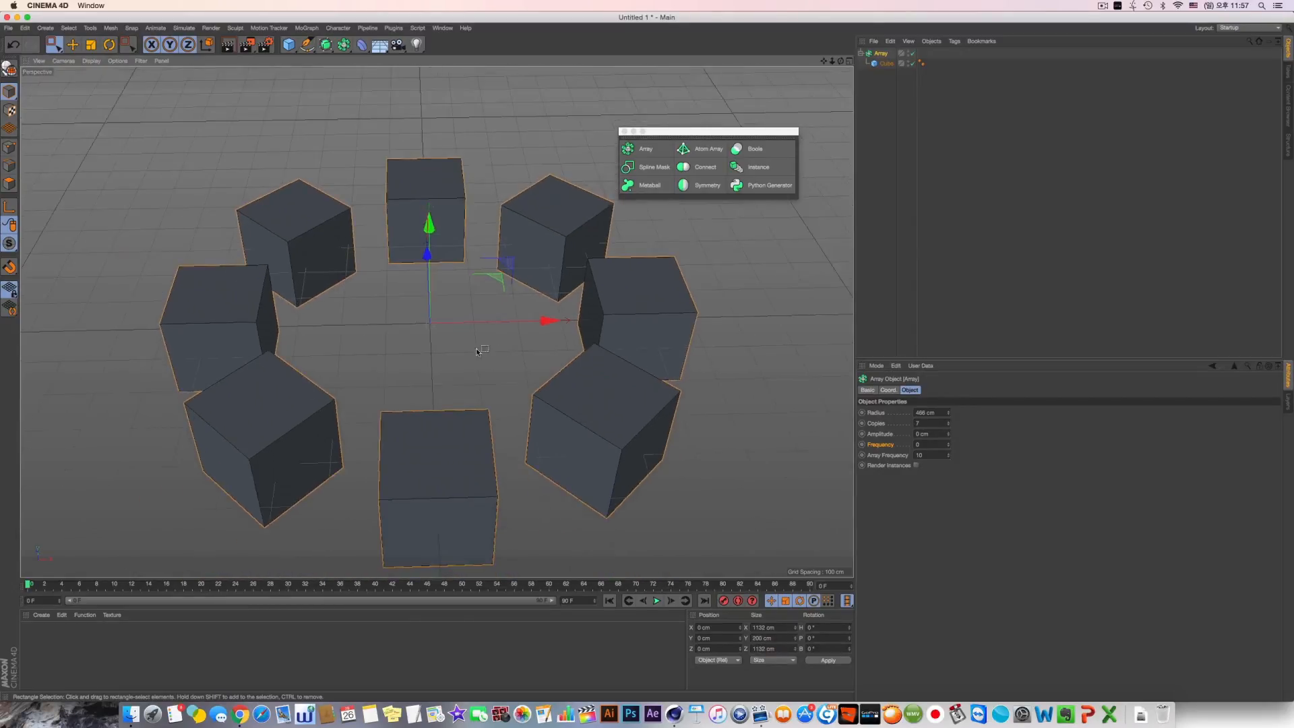
{"action": "left_click_drag", "start_coordinate": [950, 436], "coordinate": [695, 457]}
{"action": "left_click_drag", "start_coordinate": [605, 449], "coordinate": [556, 368], "text": "alt"}
{"action": "key", "text": "super+z"}
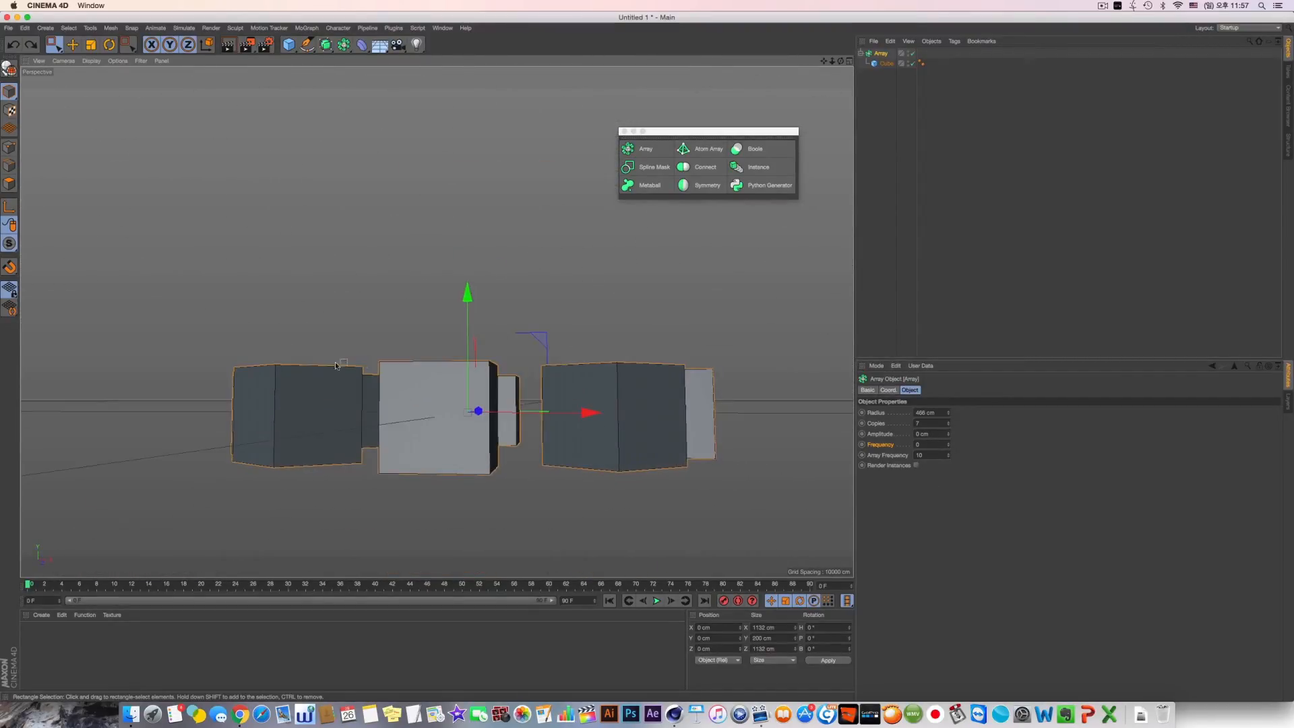
Step: Set the Array's amplitude to 267 cm and raise its frequency, previewing the motion by playing and stopping the animation
{"action": "middle_click_drag", "start_coordinate": [557, 395], "coordinate": [528, 357], "text": "alt"}
{"action": "left_click_drag", "start_coordinate": [528, 357], "coordinate": [298, 414], "text": "alt"}
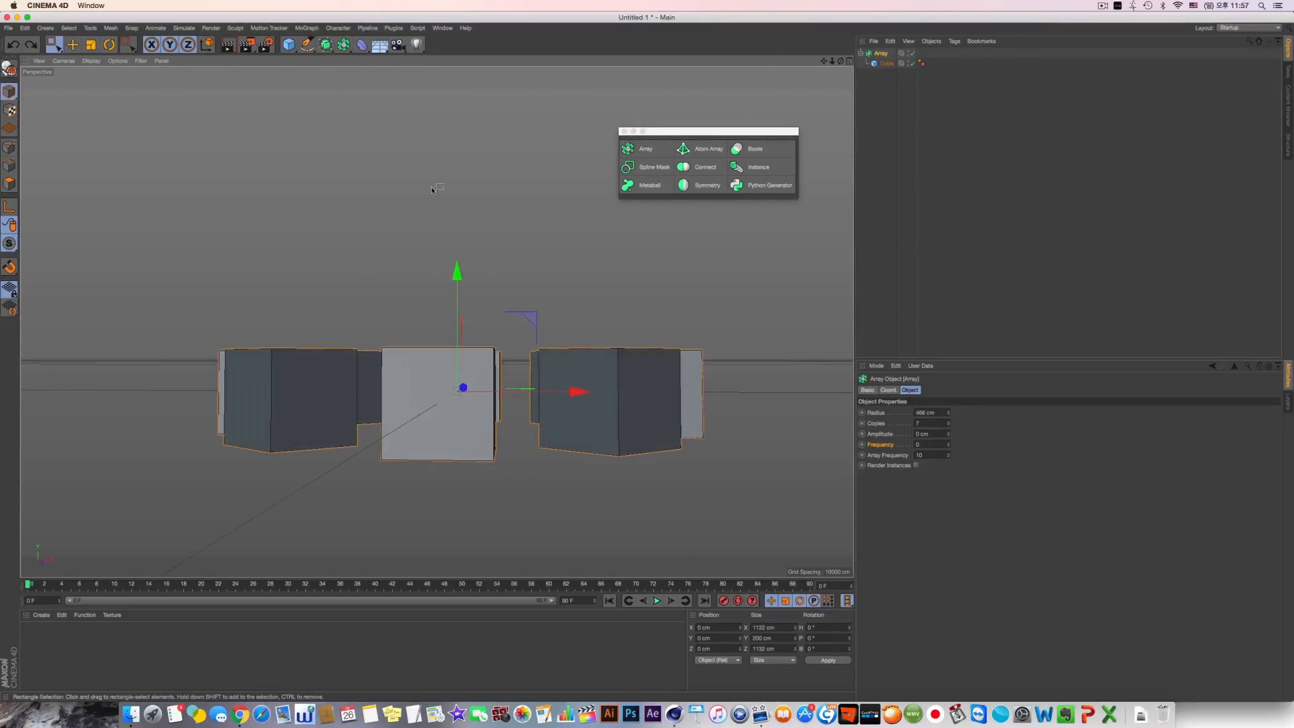
{"action": "mouse_move", "coordinate": [949, 435]}
{"action": "left_mouse_down"}
{"action": "mouse_move", "coordinate": [950, 398]}
{"action": "mouse_move", "coordinate": [949, 445]}
{"action": "left_mouse_up"}
{"action": "left_click", "coordinate": [949, 443]}
{"action": "left_click_drag", "start_coordinate": [948, 435], "coordinate": [948, 351]}
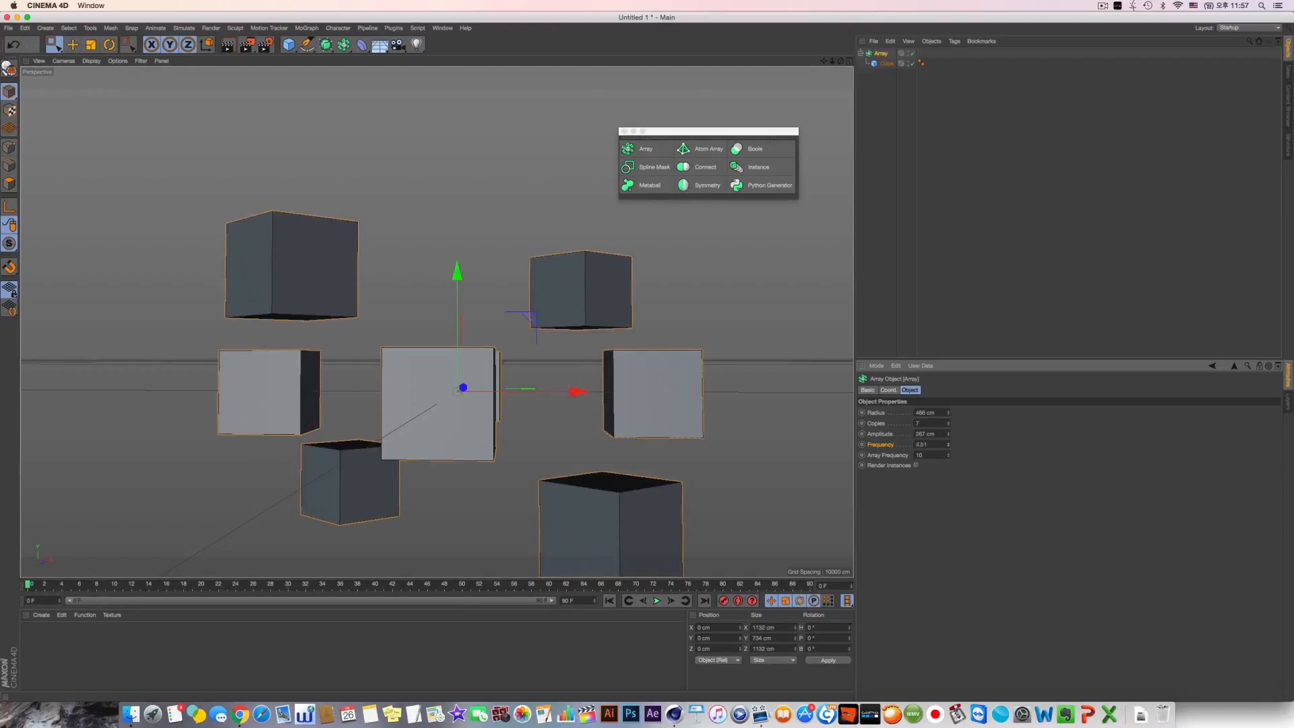
{"action": "left_click", "coordinate": [657, 601]}
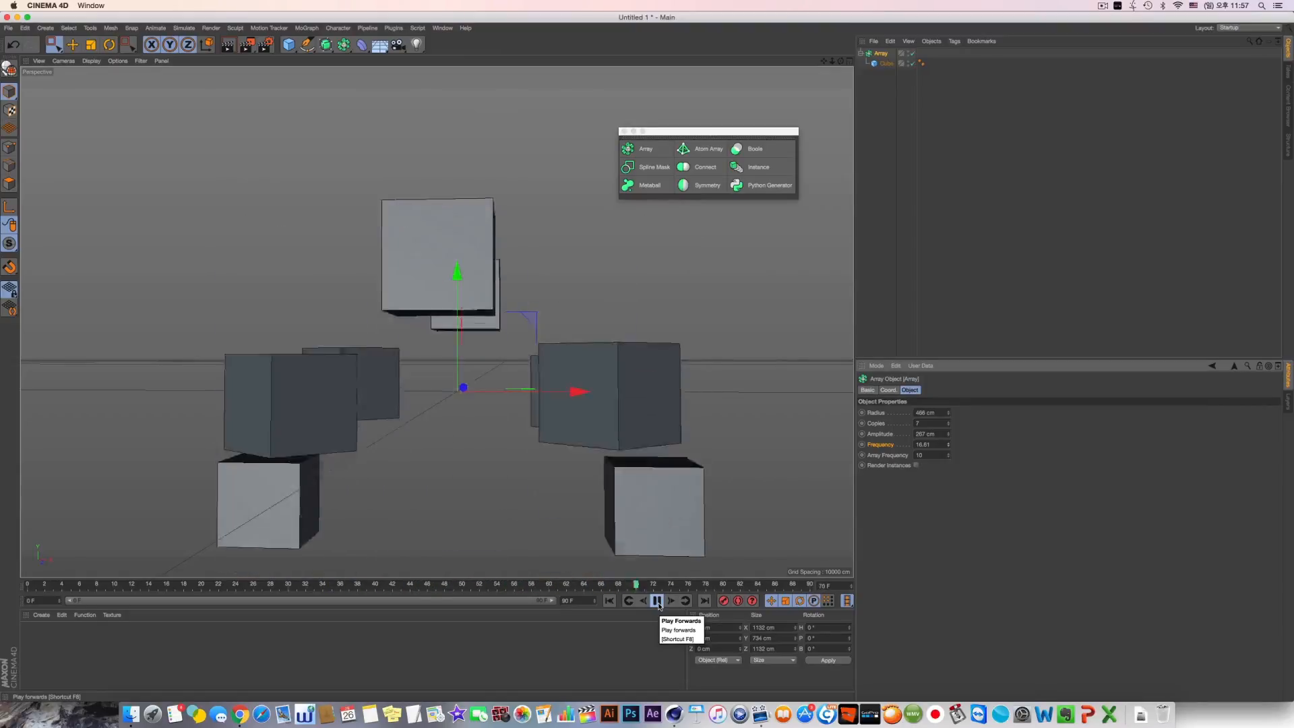
{"action": "left_click", "coordinate": [657, 601]}
Step: Try Array frequency values of 1 and 0.1 while the animation plays
{"action": "left_click_drag", "start_coordinate": [936, 445], "coordinate": [763, 450]}
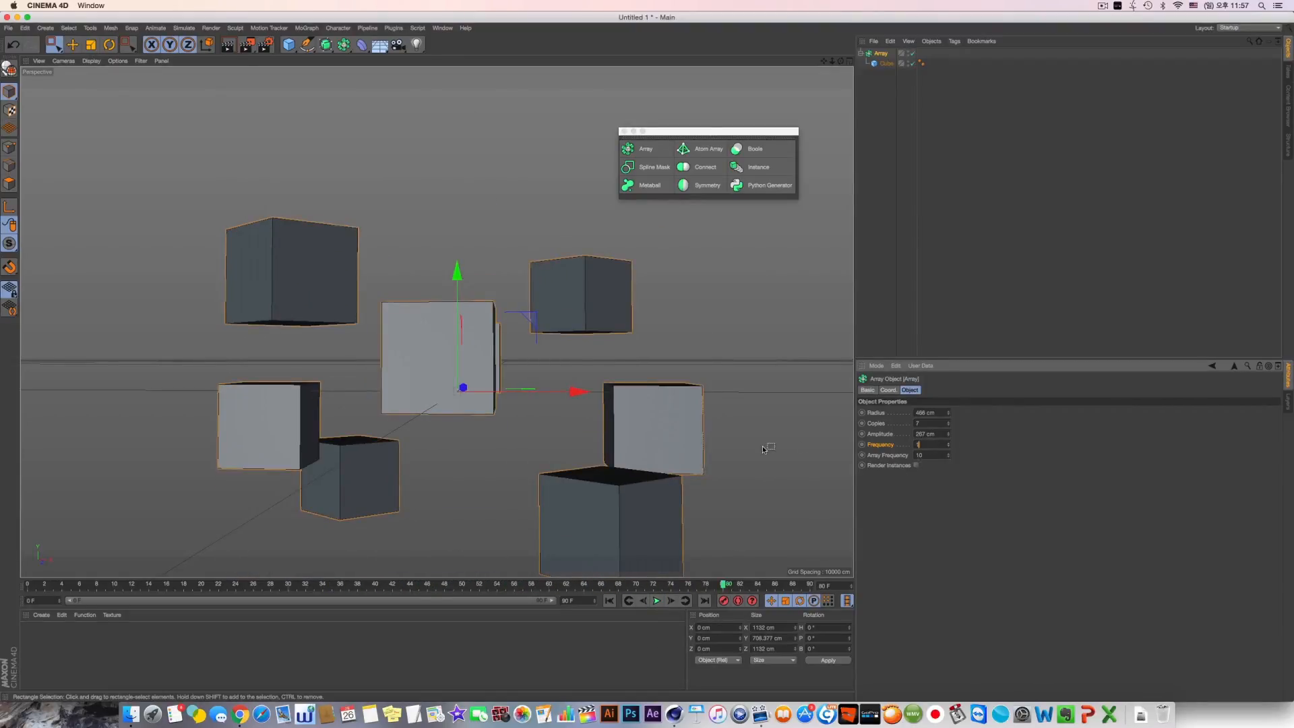
{"action": "type", "text": "1"}
{"action": "key", "text": "Return"}
{"action": "left_click", "coordinate": [658, 601]}
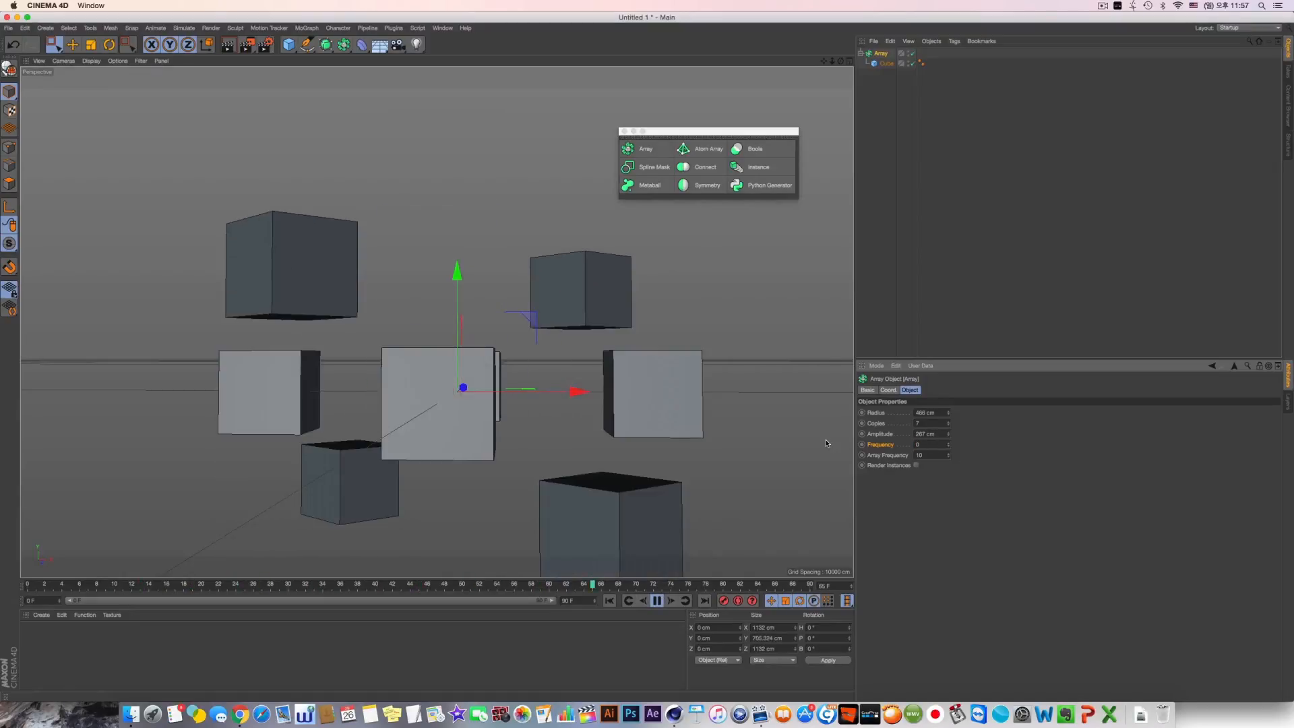
{"action": "left_click_drag", "start_coordinate": [933, 445], "coordinate": [786, 450]}
{"action": "type", "text": "0.1"}
{"action": "key", "text": "Return"}
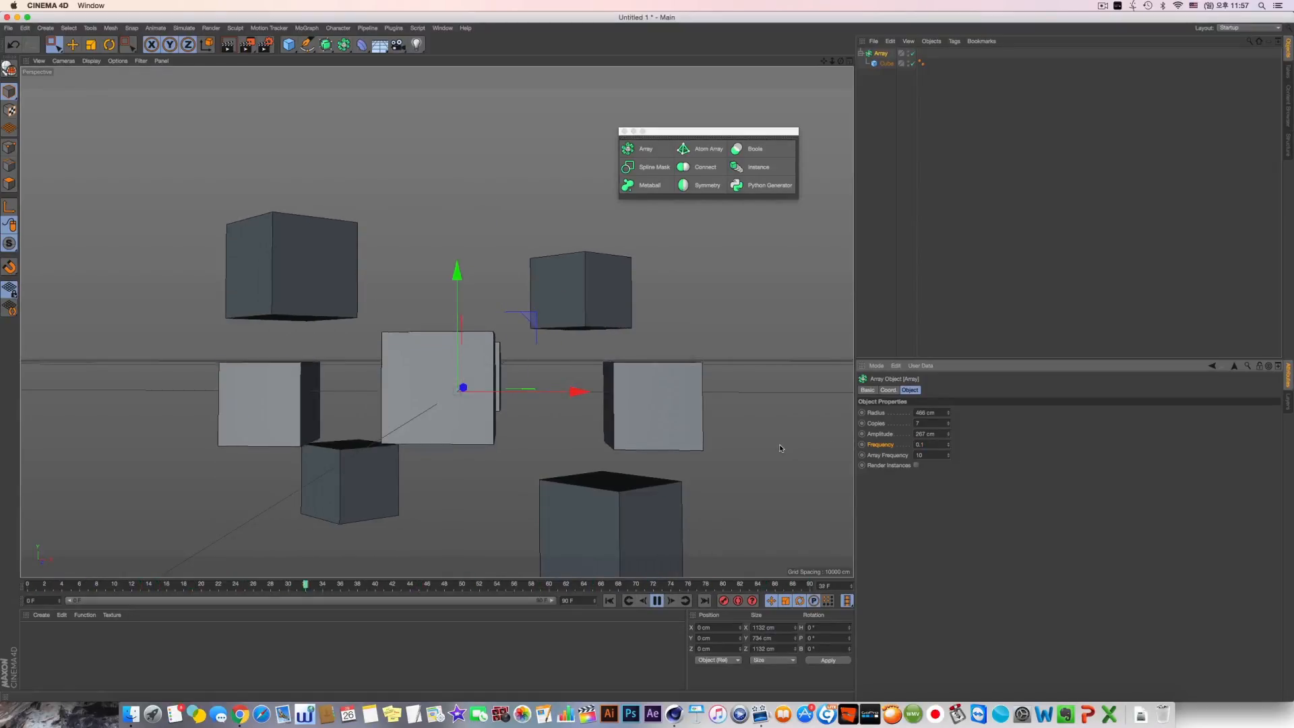
Step: Set the Array's frequency to 5 during playback and view the cubes from above
{"action": "left_click_drag", "start_coordinate": [930, 445], "coordinate": [743, 447]}
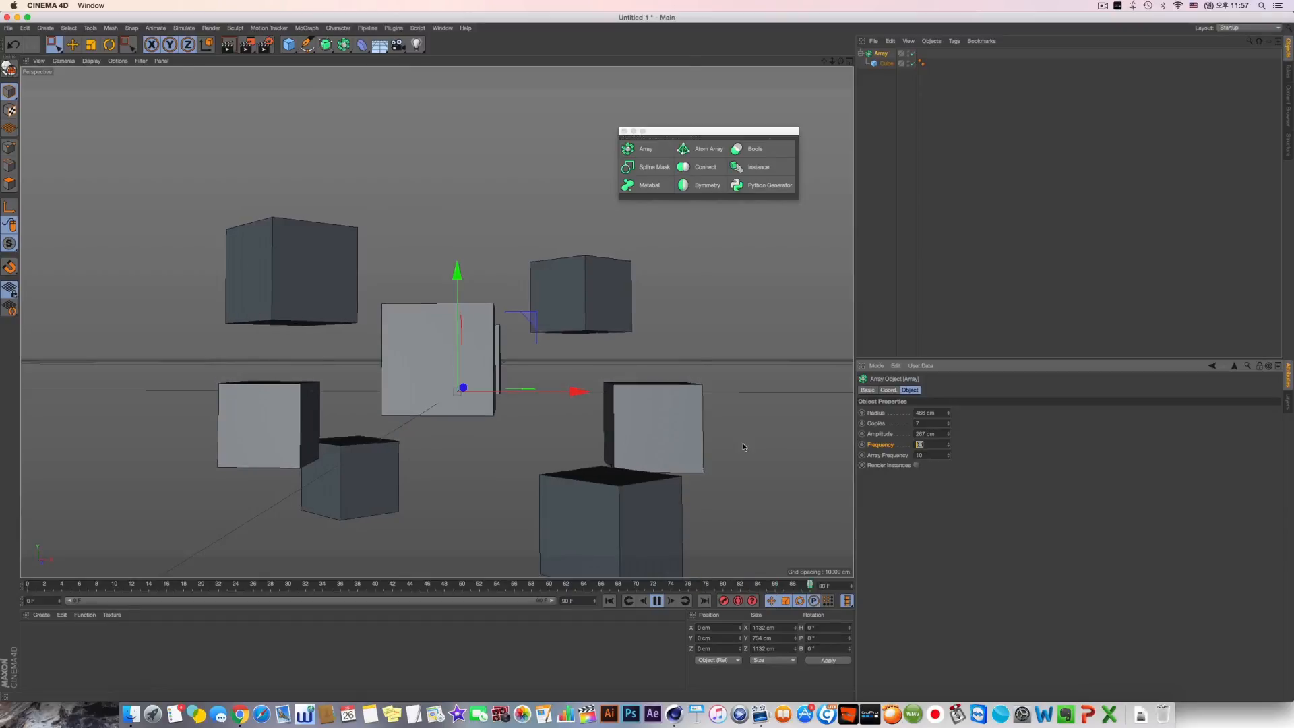
{"action": "type", "text": "5"}
{"action": "key", "text": "Tab"}
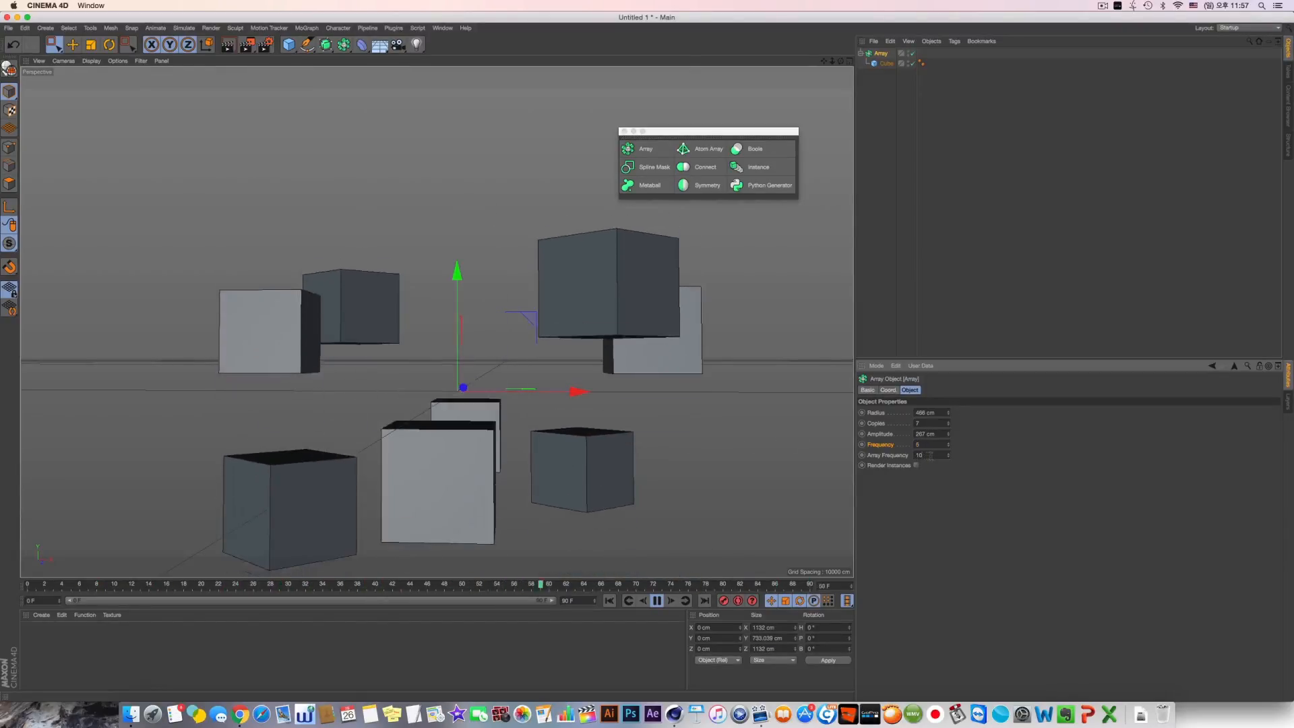
{"action": "mouse_move", "coordinate": [381, 354]}
{"action": "left_mouse_down", "text": "alt"}
{"action": "mouse_move", "coordinate": [437, 321]}
{"action": "mouse_move", "coordinate": [393, 338]}
{"action": "left_mouse_up", "text": "alt"}
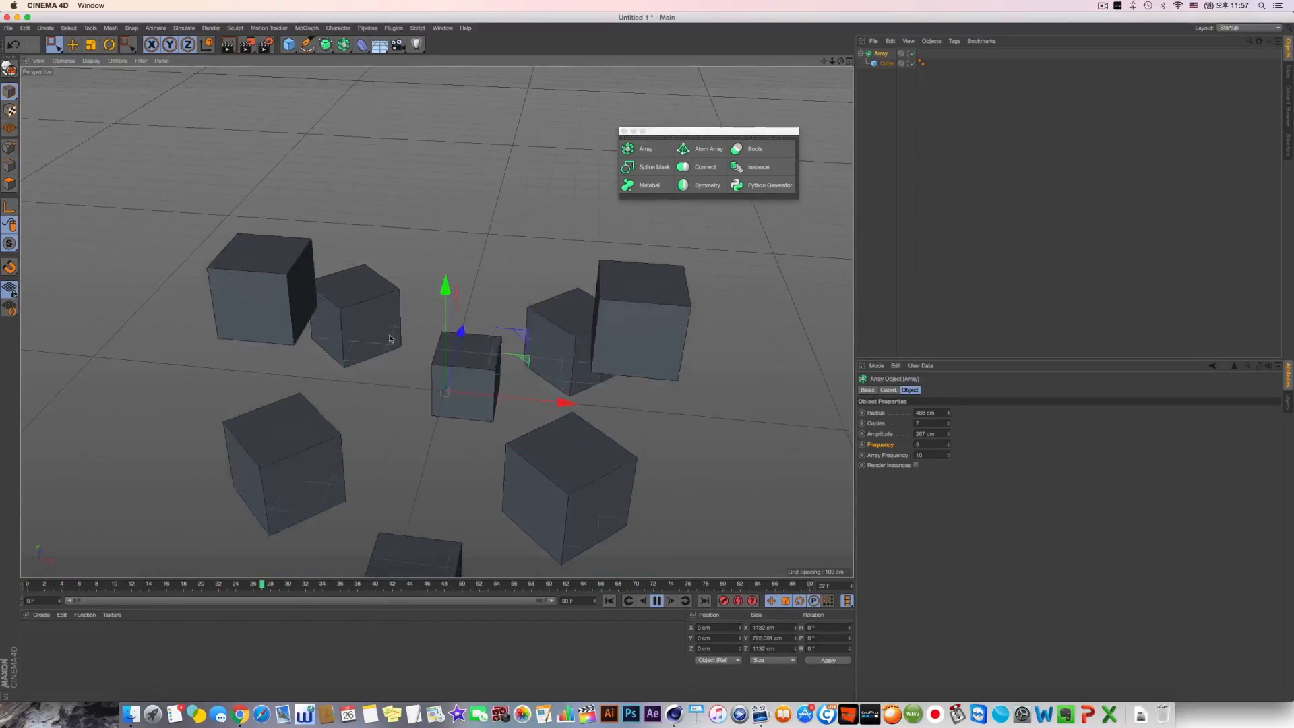
Step: Try an Array Frequency of 15 during playback and undo it
{"action": "left_click_drag", "start_coordinate": [931, 455], "coordinate": [798, 455]}
{"action": "type", "text": "15"}
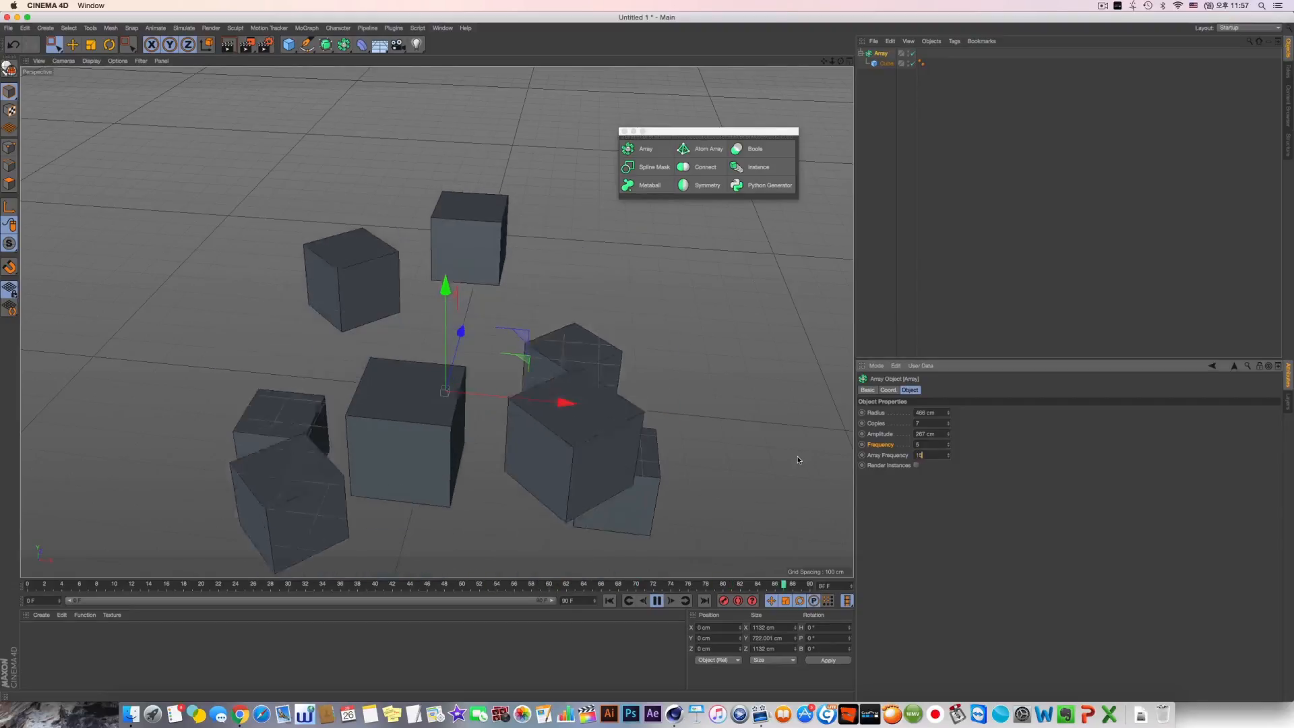
{"action": "key", "text": "Return"}
{"action": "left_click_drag", "start_coordinate": [515, 448], "coordinate": [514, 381], "text": "alt"}
{"action": "key", "text": "super+z"}
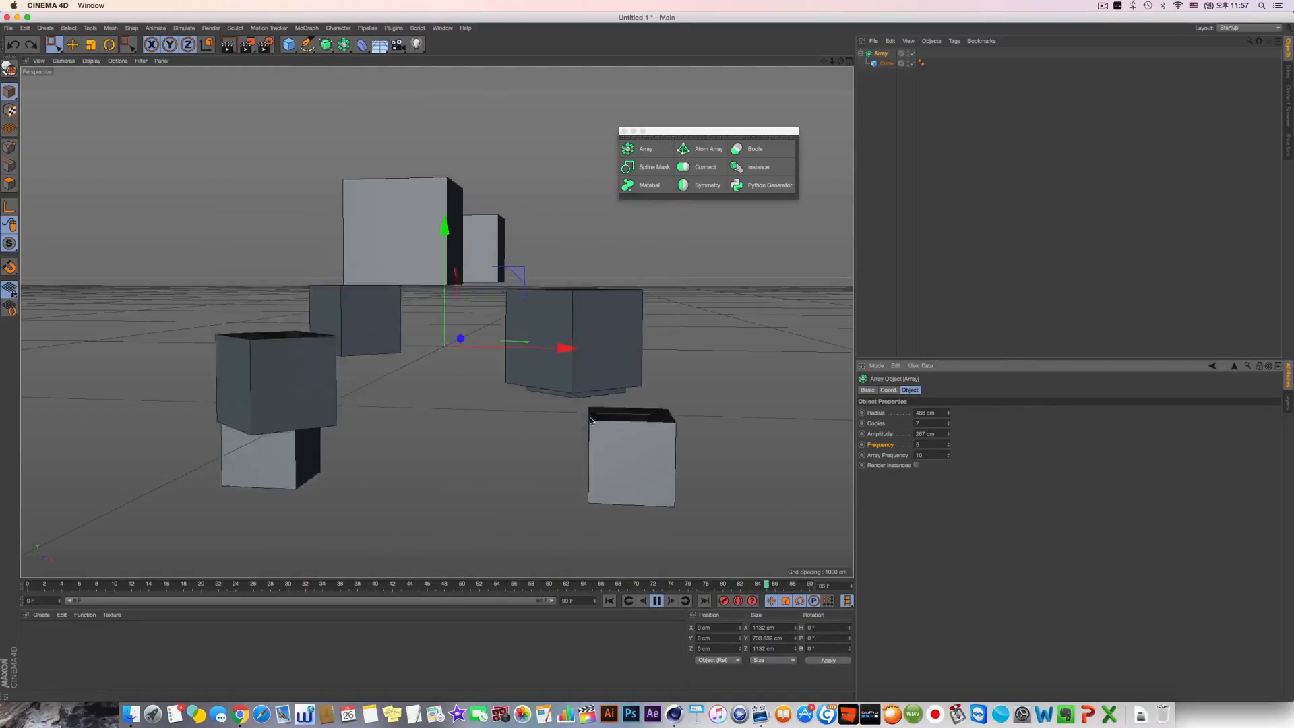
{"action": "left_click_drag", "start_coordinate": [587, 417], "coordinate": [588, 465], "text": "alt"}
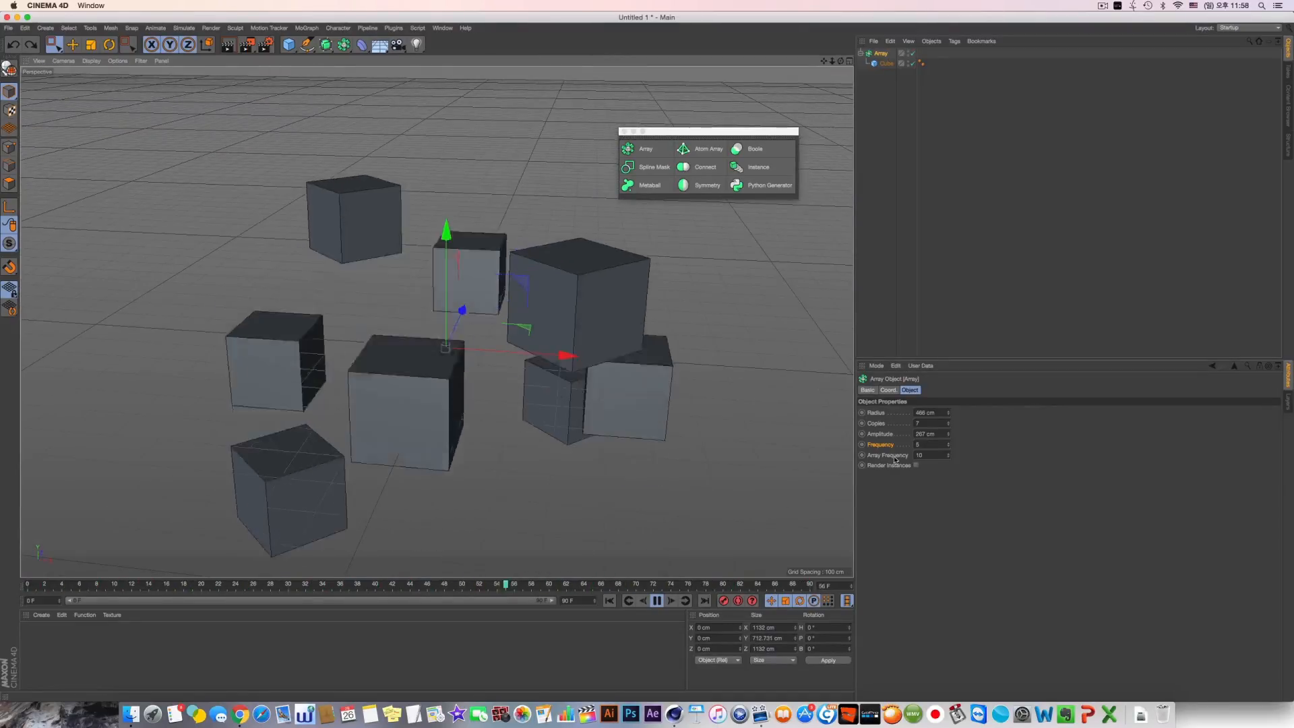
Step: Try an Array Frequency of 20 while the animation plays
{"action": "left_click", "coordinate": [887, 457]}
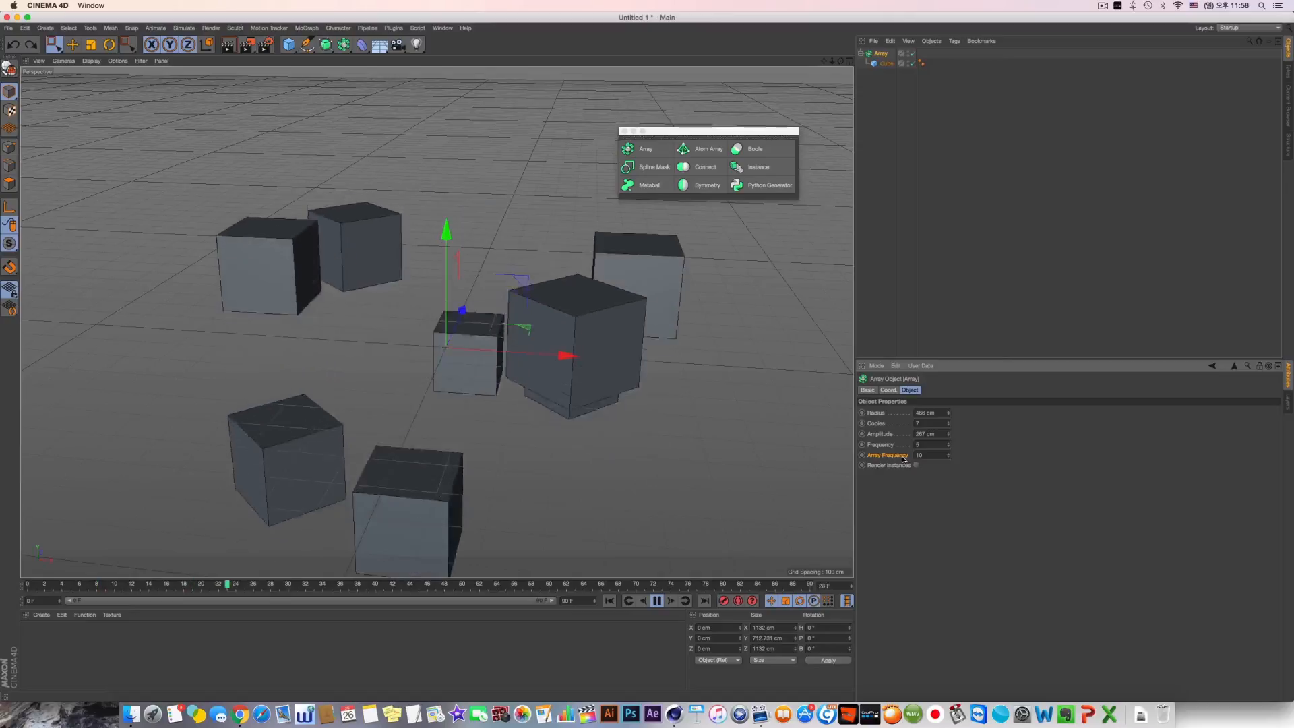
{"action": "left_click", "coordinate": [929, 455]}
{"action": "left_click_drag", "start_coordinate": [929, 455], "coordinate": [876, 459]}
{"action": "type", "text": "20"}
{"action": "key", "text": "Return"}
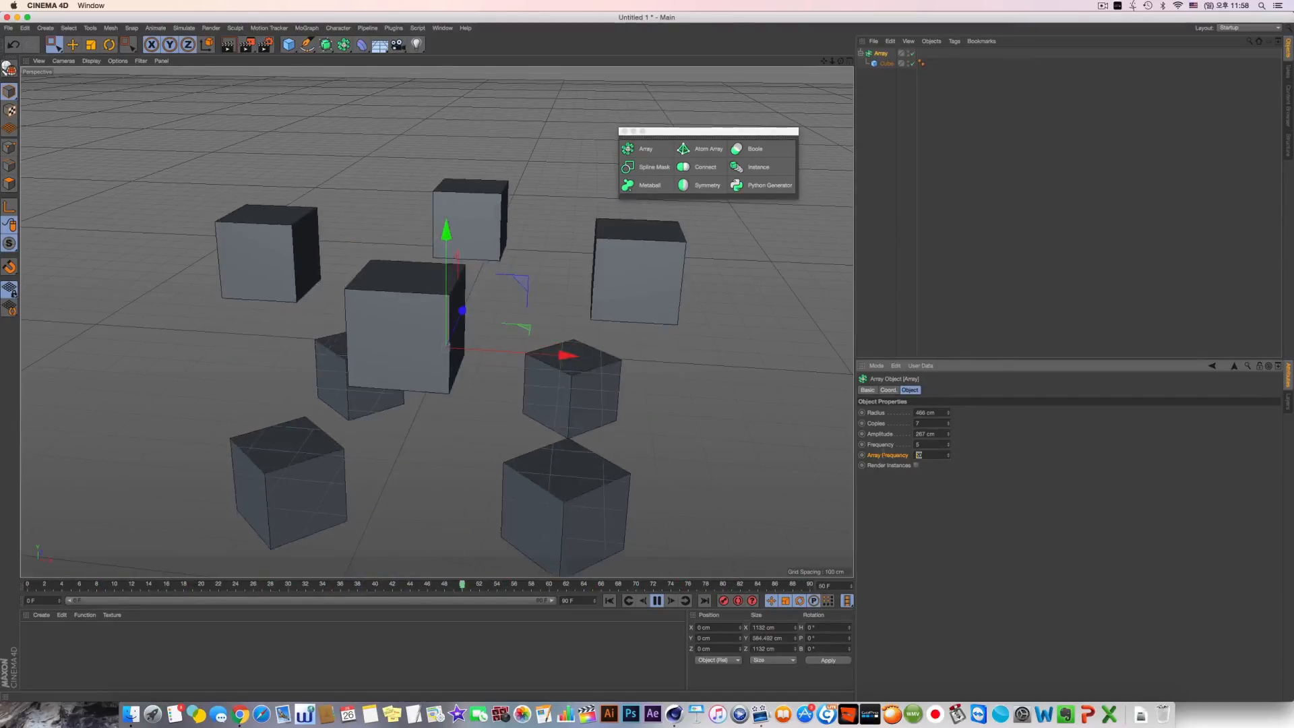
Step: Set the Array Frequency to 25, watch the cubes' motion, and stop the playback
{"action": "type", "text": "25"}
{"action": "key", "text": "Return"}
{"action": "left_click_drag", "start_coordinate": [619, 395], "coordinate": [532, 382], "text": "alt"}
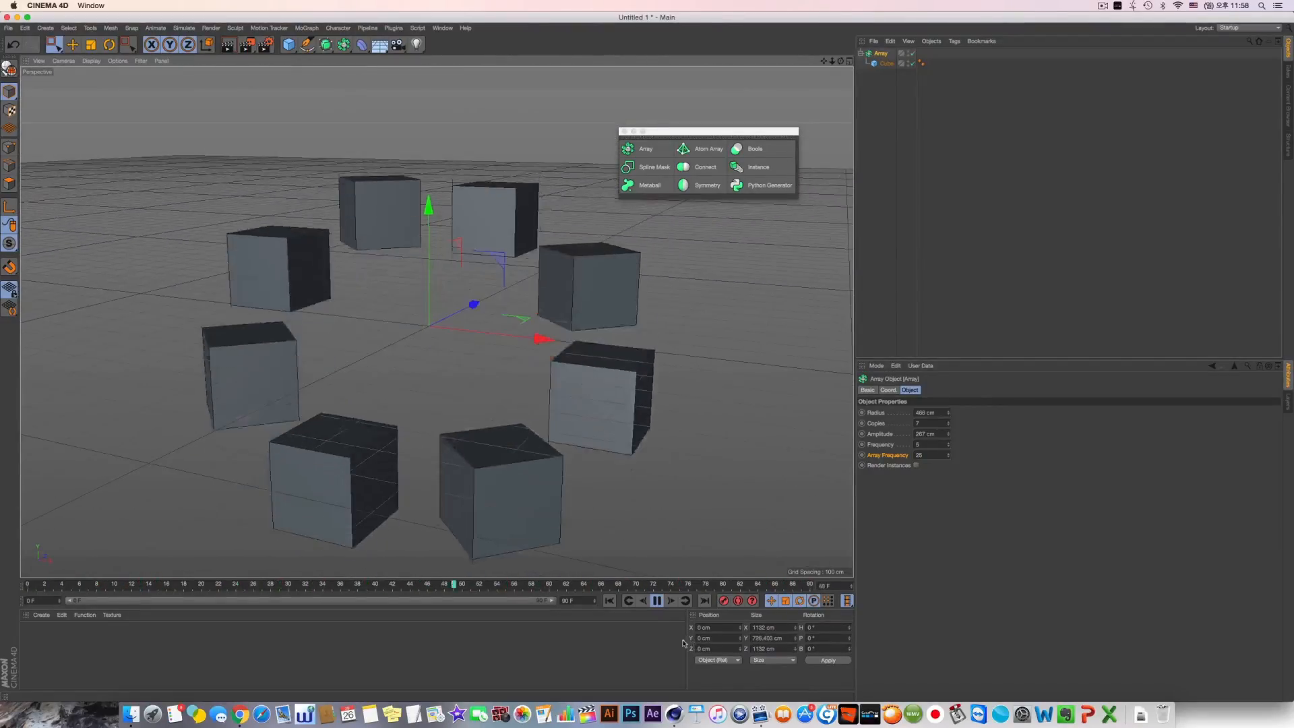
{"action": "left_click", "coordinate": [658, 602]}
{"action": "left_click_drag", "start_coordinate": [445, 418], "coordinate": [489, 353], "text": "alt"}
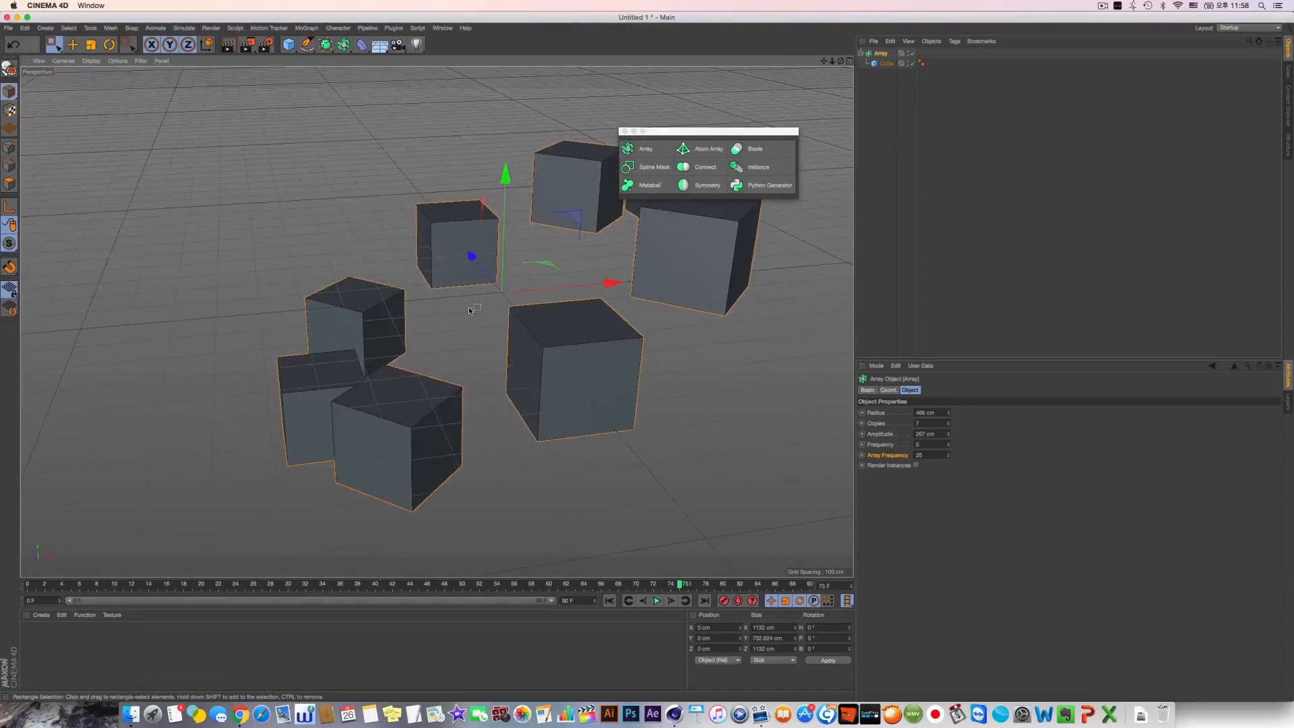
Step: Examine the Array's Render Instances option and look over the MoGraph commands for comparison
{"action": "left_click", "coordinate": [916, 466]}
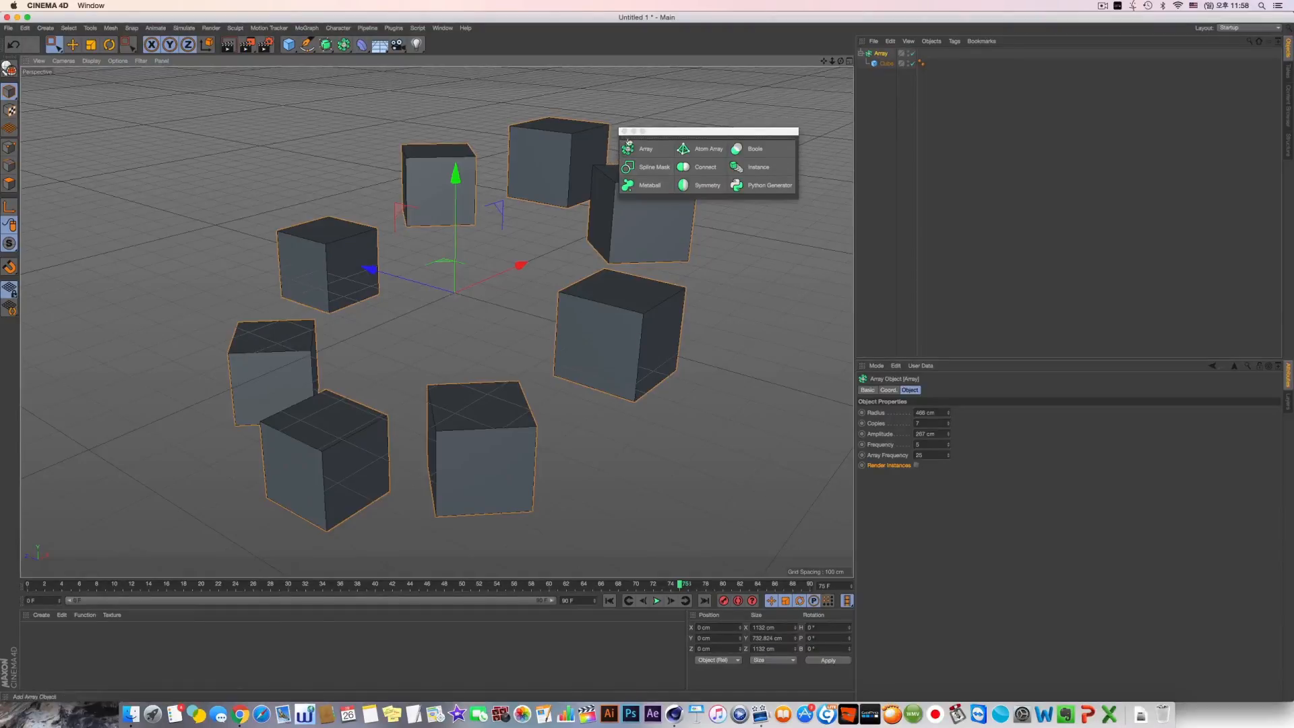
{"action": "left_click_drag", "start_coordinate": [896, 78], "coordinate": [872, 49]}
{"action": "left_click", "coordinate": [879, 54]}
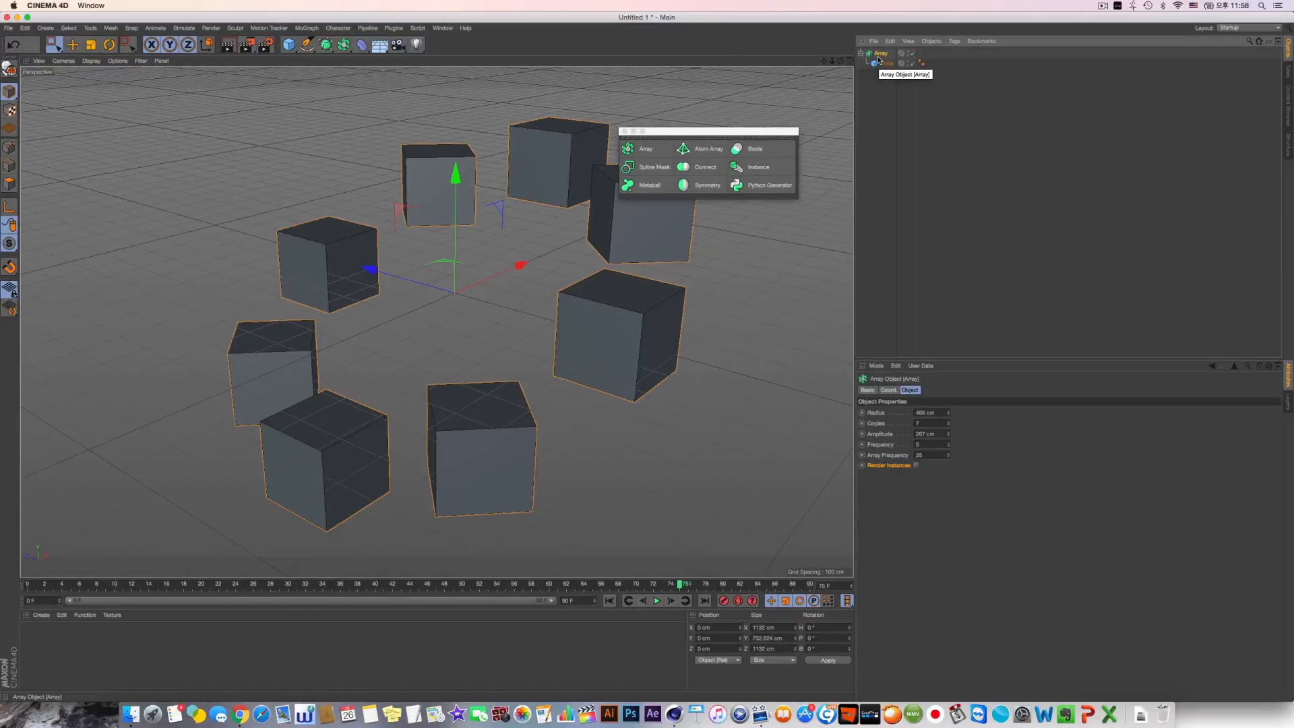
{"action": "left_click", "coordinate": [307, 28]}
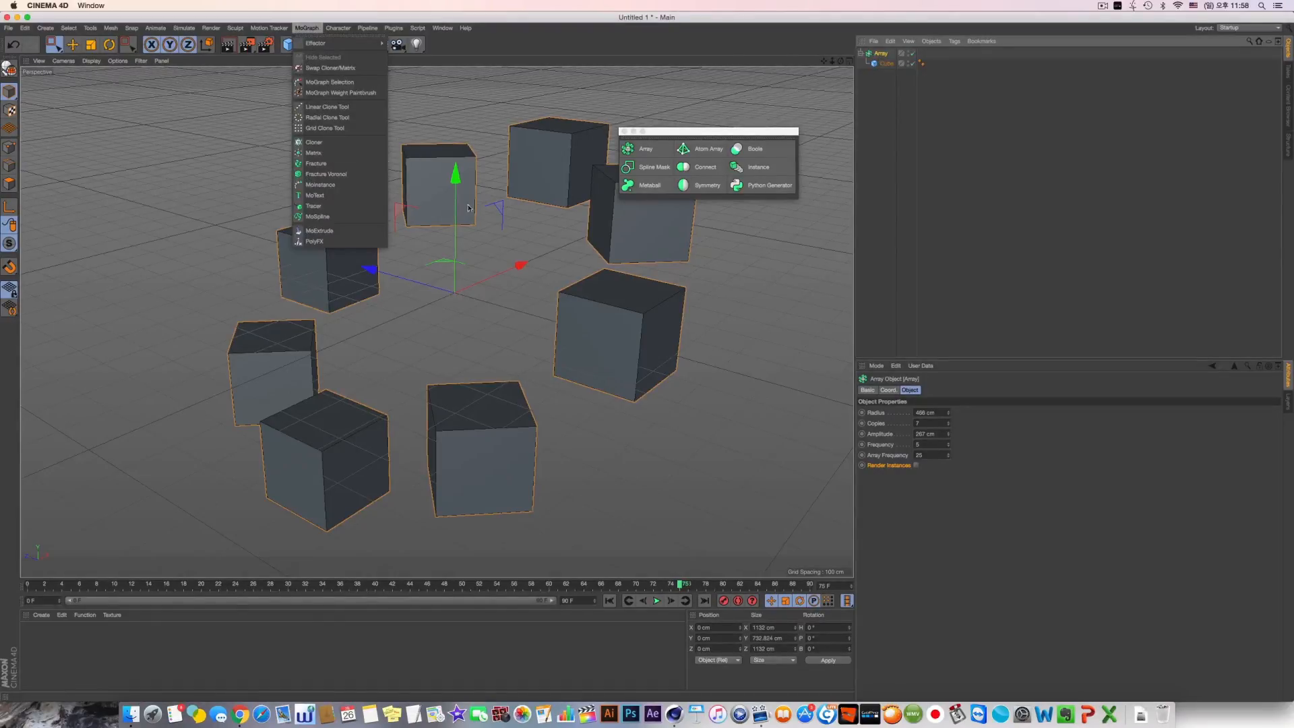
{"action": "key", "text": "Escape"}
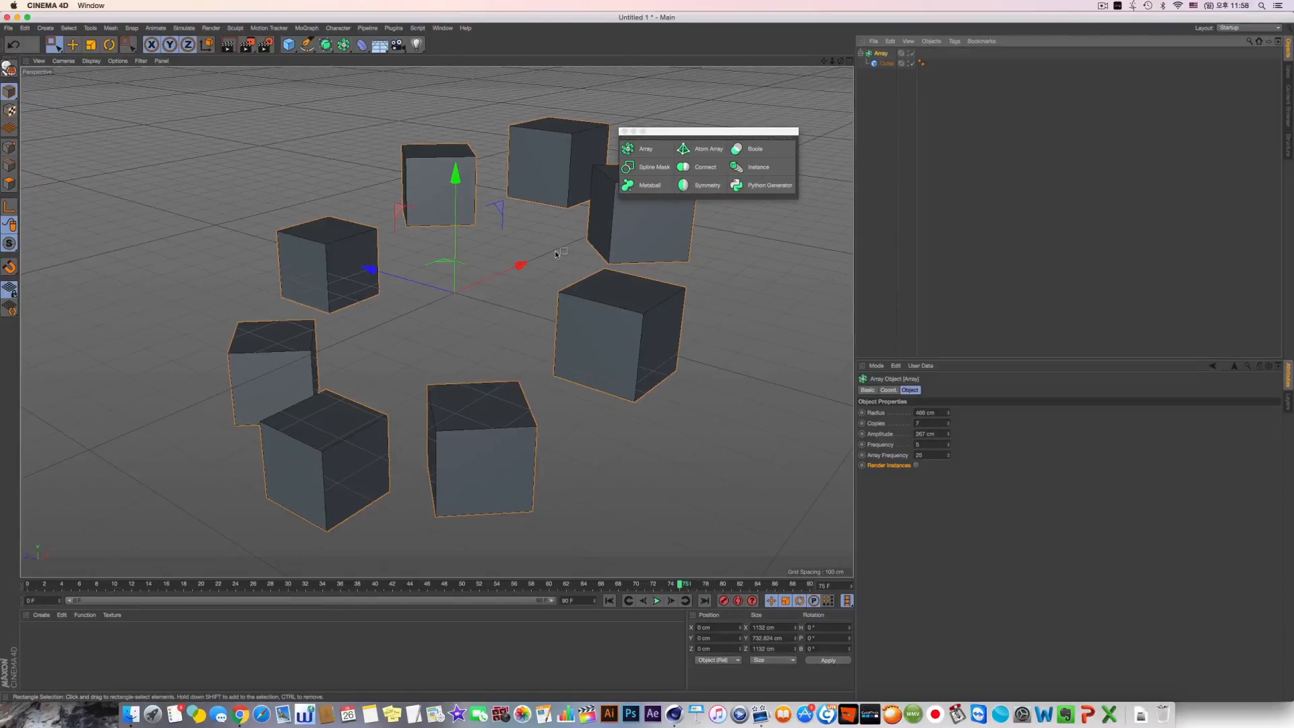
Step: Delete the Array object and its Cube, and add an Atom Array generator to the scene
{"action": "left_click", "coordinate": [876, 64], "text": "shift"}
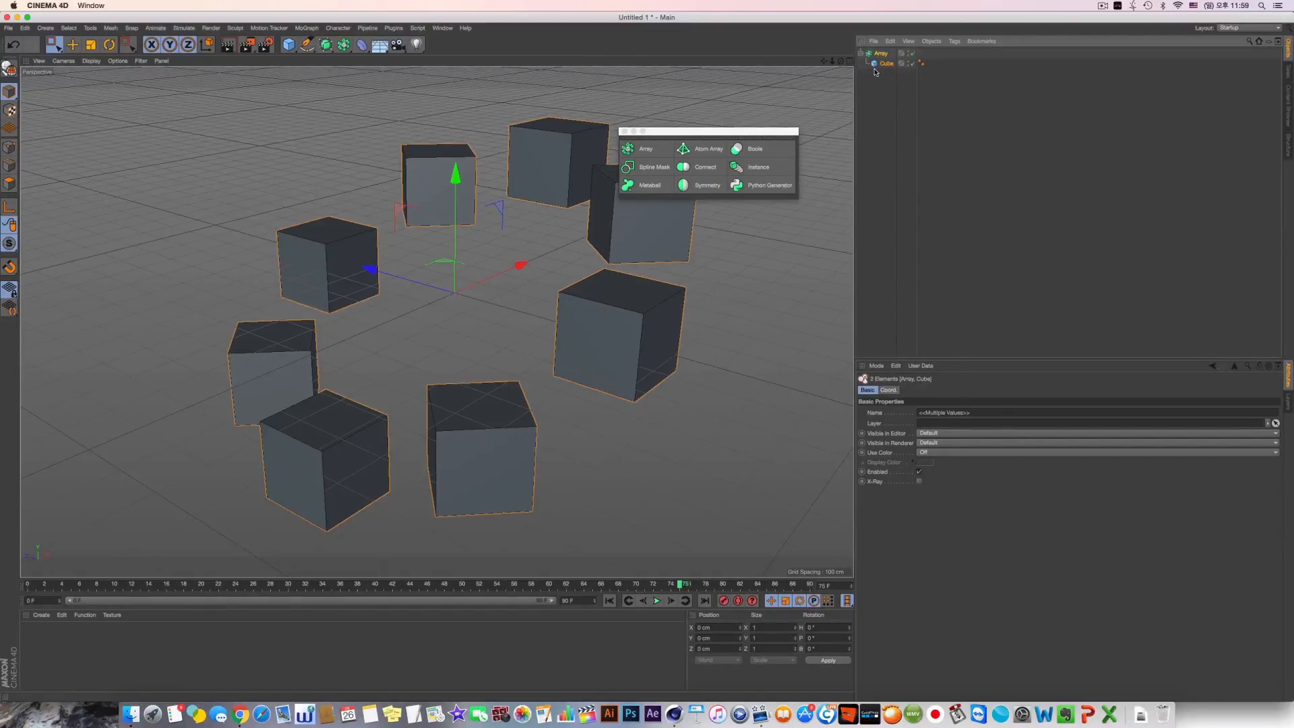
{"action": "key", "text": "Delete"}
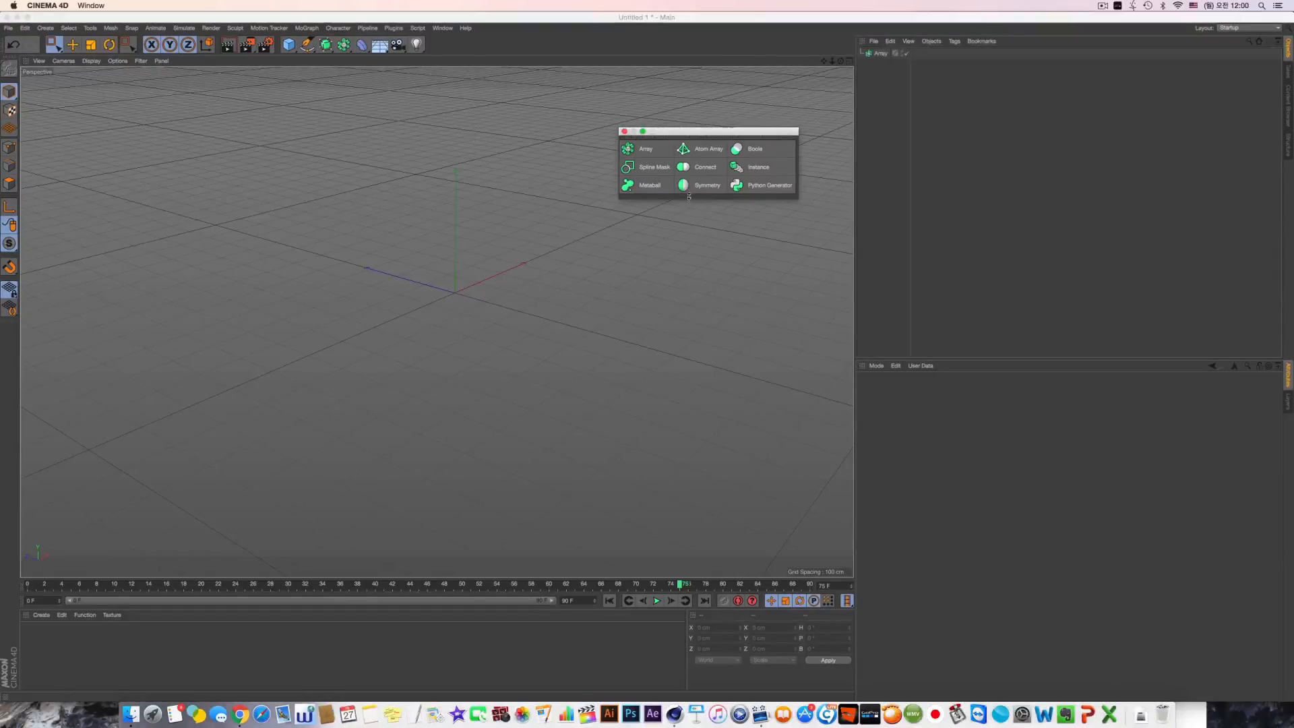
{"action": "left_click", "coordinate": [718, 149]}
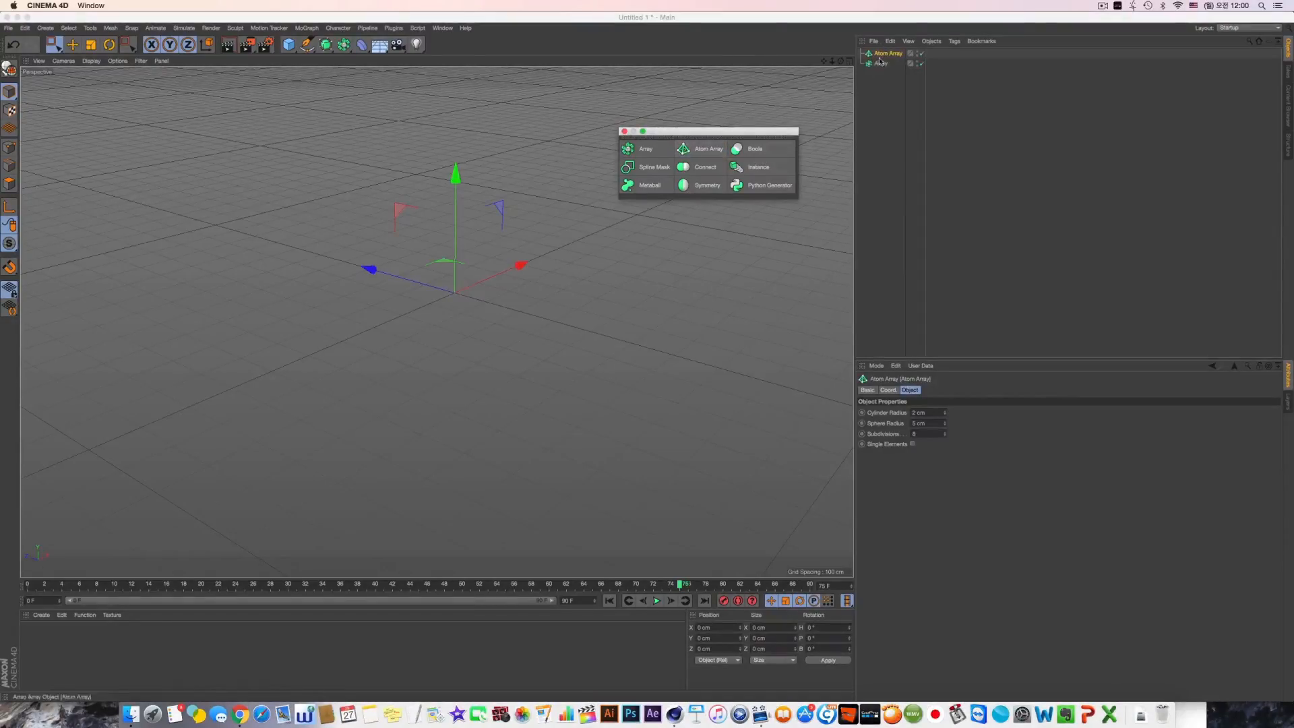
{"action": "left_click_drag", "start_coordinate": [880, 64], "coordinate": [890, 59]}
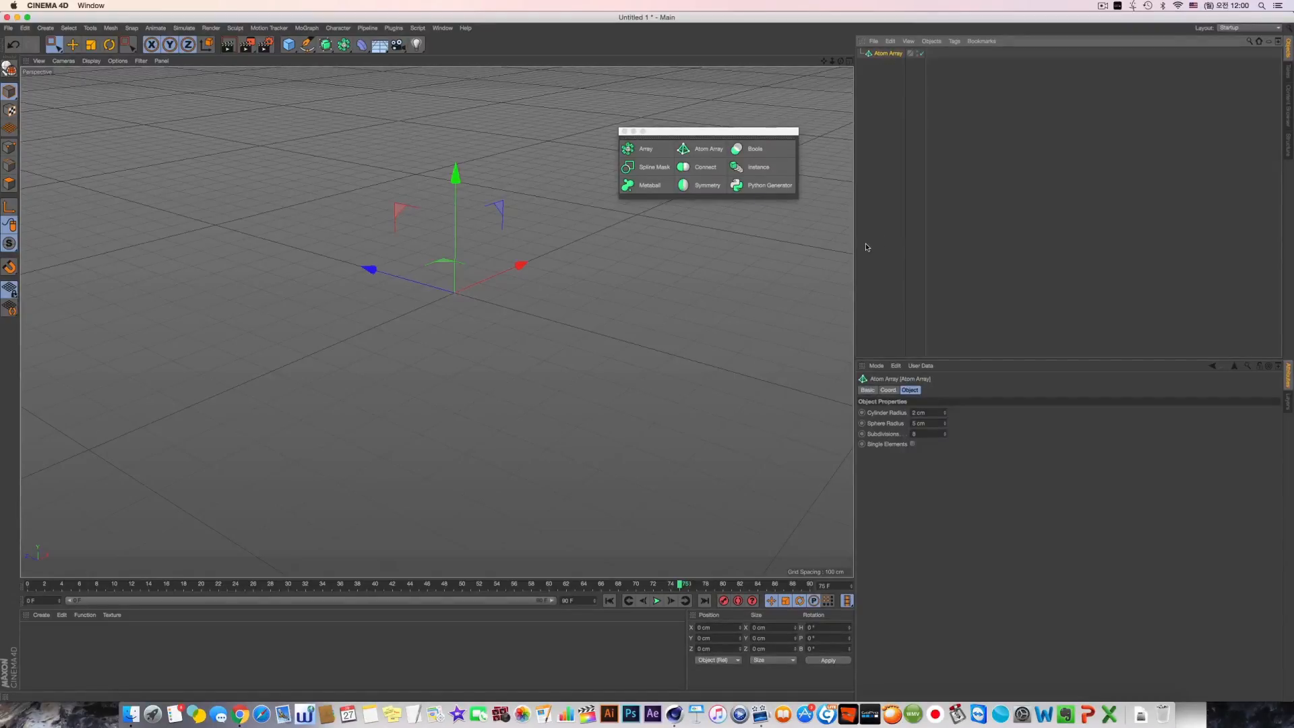
Step: Add a Sphere primitive to the scene alongside the Atom Array generator
{"action": "left_click", "coordinate": [343, 99]}
{"action": "left_click", "coordinate": [289, 45]}
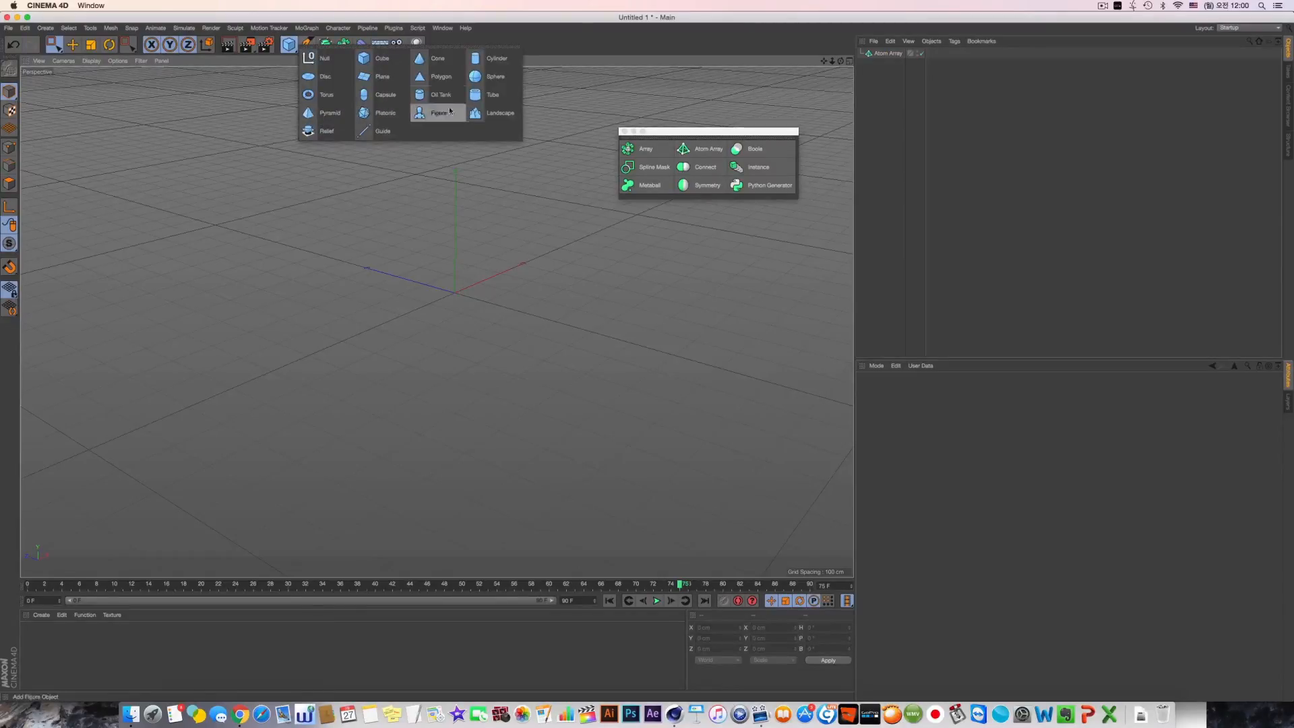
{"action": "left_click", "coordinate": [487, 76]}
{"action": "scroll", "coordinate": [574, 293], "scroll_direction": "up", "scroll_amount": 5}
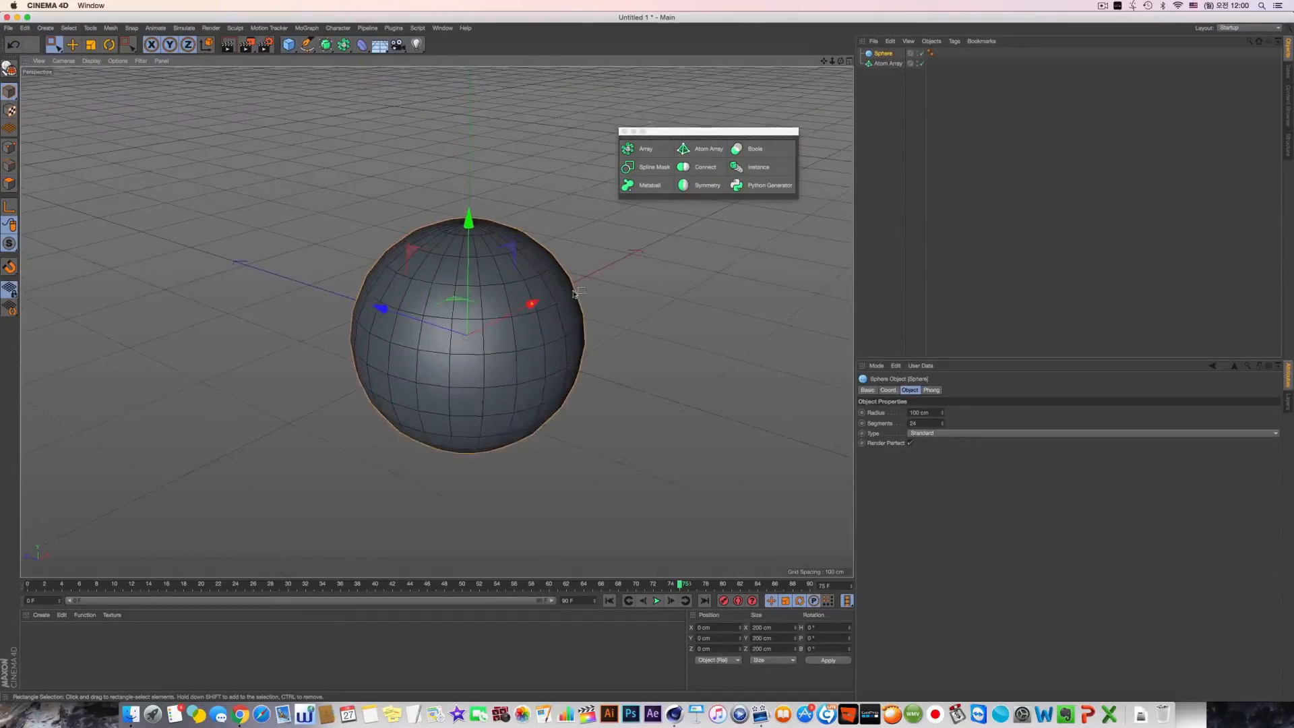
Step: Set the sphere's number of segments to 25
{"action": "mouse_move", "coordinate": [519, 304]}
{"action": "middle_mouse_down", "text": "alt"}
{"action": "mouse_move", "coordinate": [496, 281]}
{"action": "mouse_move", "coordinate": [528, 283]}
{"action": "middle_mouse_up", "text": "alt"}
{"action": "scroll", "coordinate": [496, 281], "scroll_direction": "up", "scroll_amount": 3}
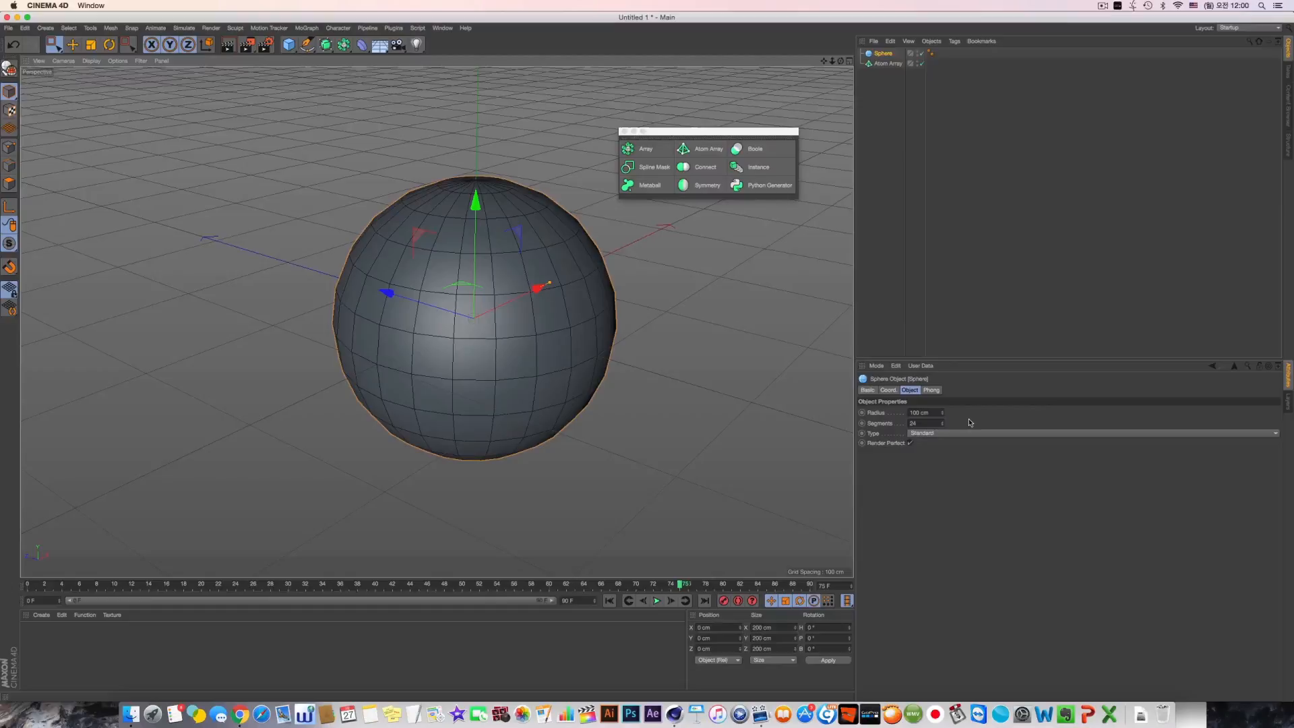
{"action": "left_click", "coordinate": [930, 413]}
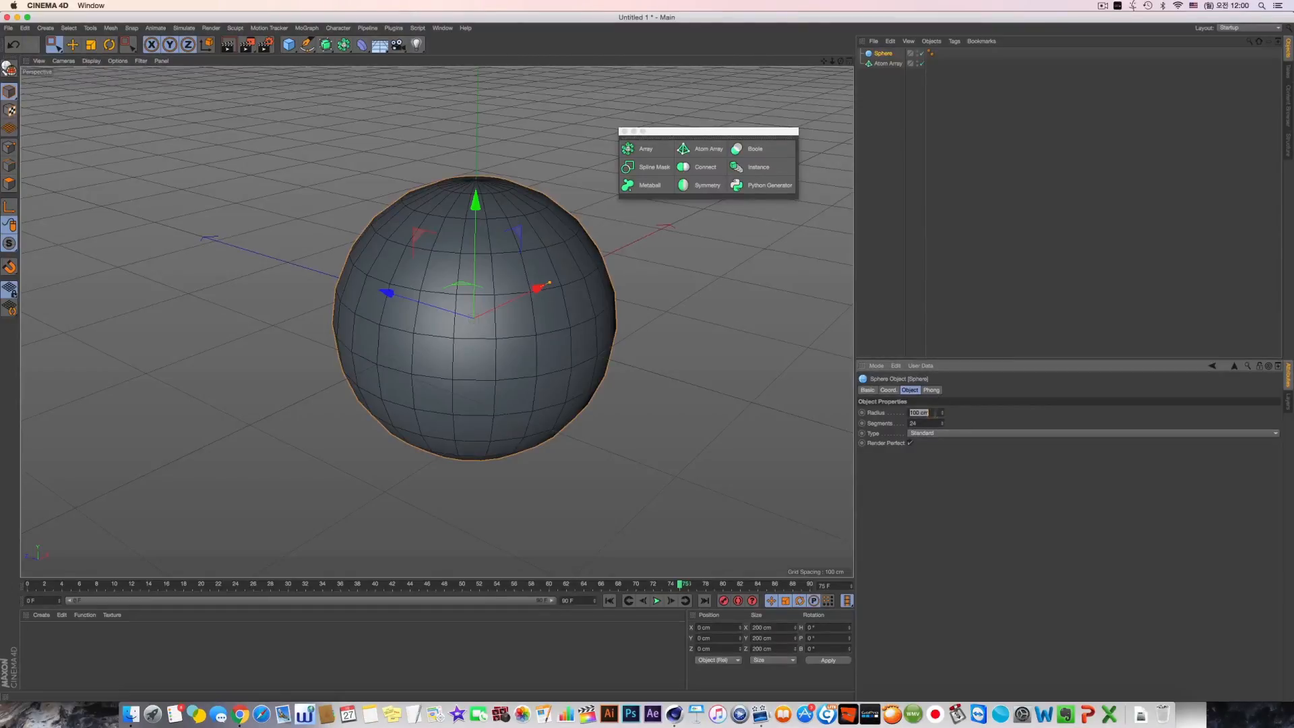
{"action": "left_click", "coordinate": [943, 421]}
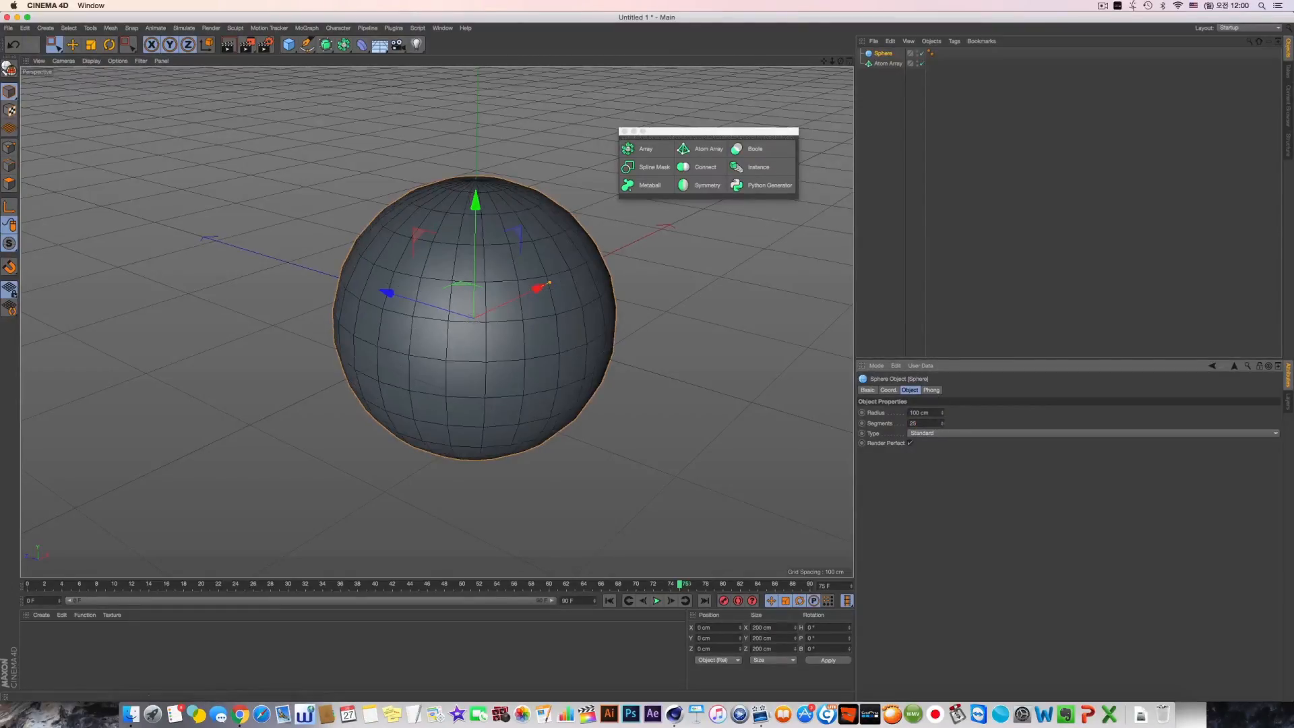
Step: Change the sphere's type to Octahedron and turn off Render Perfect
{"action": "left_click", "coordinate": [960, 432]}
{"action": "left_click", "coordinate": [963, 450]}
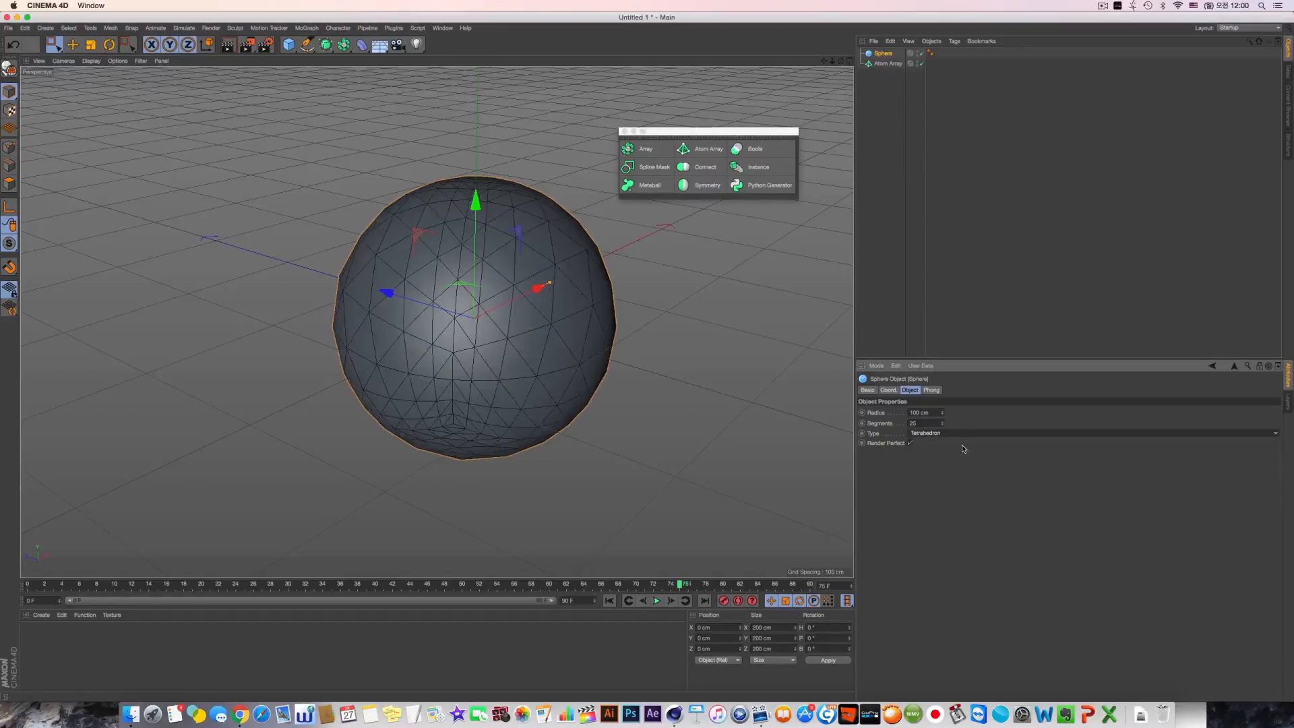
{"action": "key", "text": "Down"}
{"action": "key", "text": "Down"}
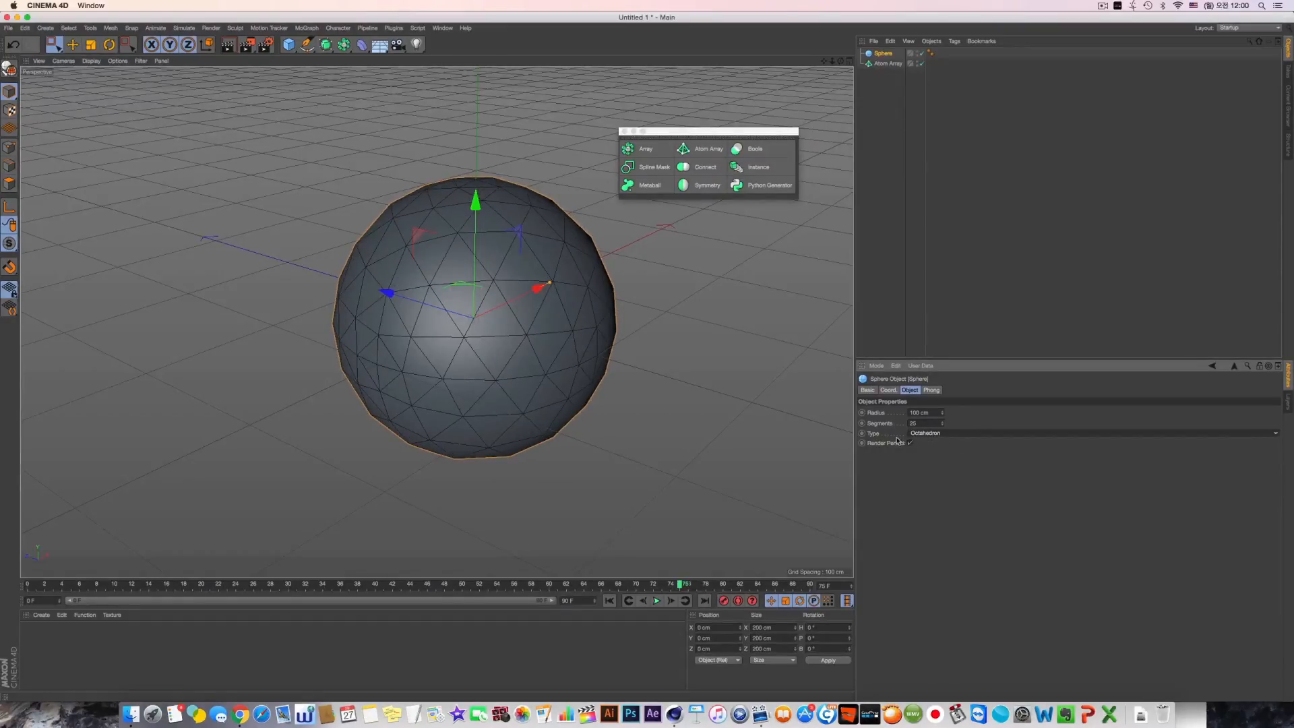
{"action": "left_click", "coordinate": [909, 443]}
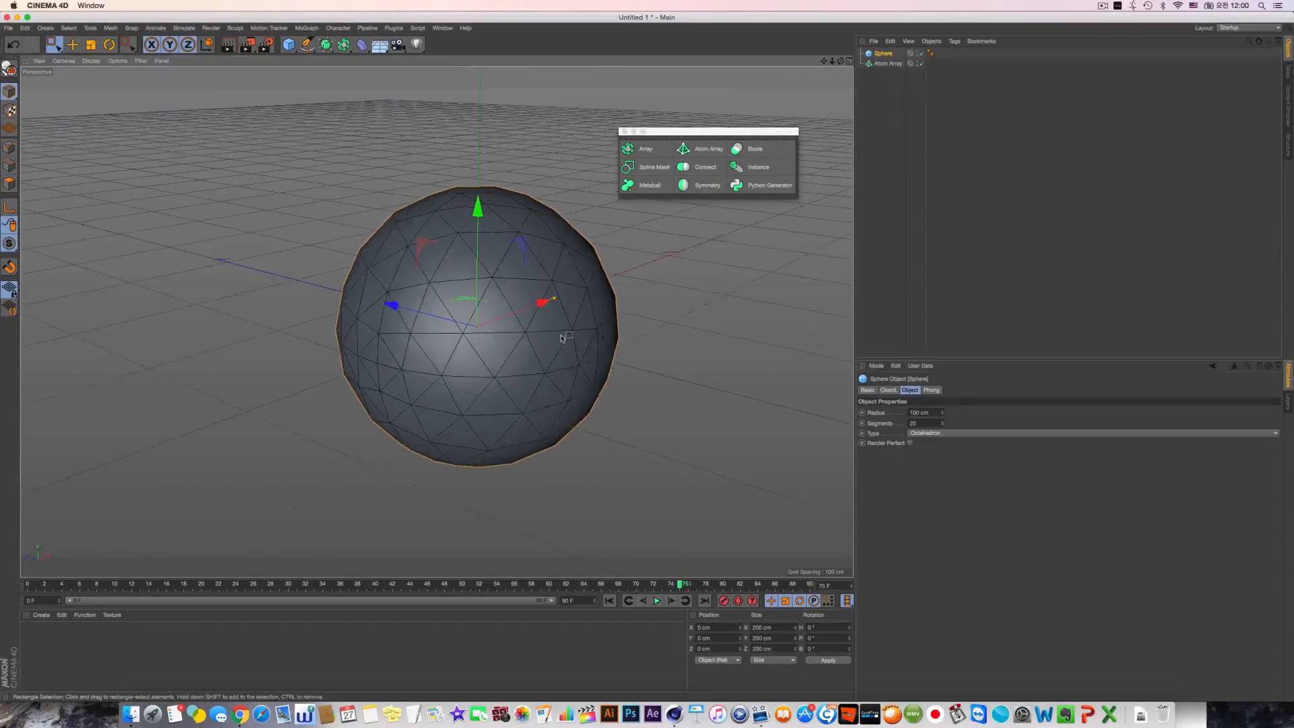
{"action": "scroll", "coordinate": [563, 338], "scroll_direction": "up", "scroll_amount": 2}
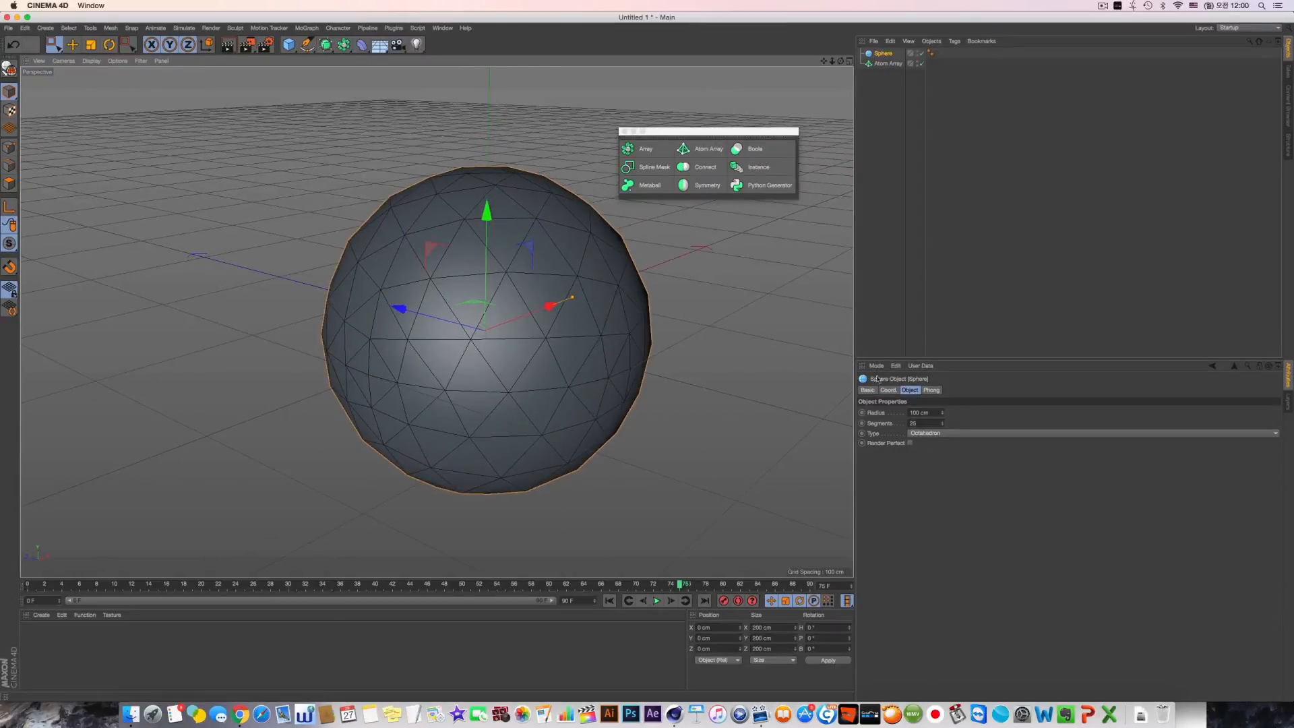
Step: Set the sphere's Phong Angle to 0° and render the viewport to check the faceted shading
{"action": "left_click", "coordinate": [931, 390]}
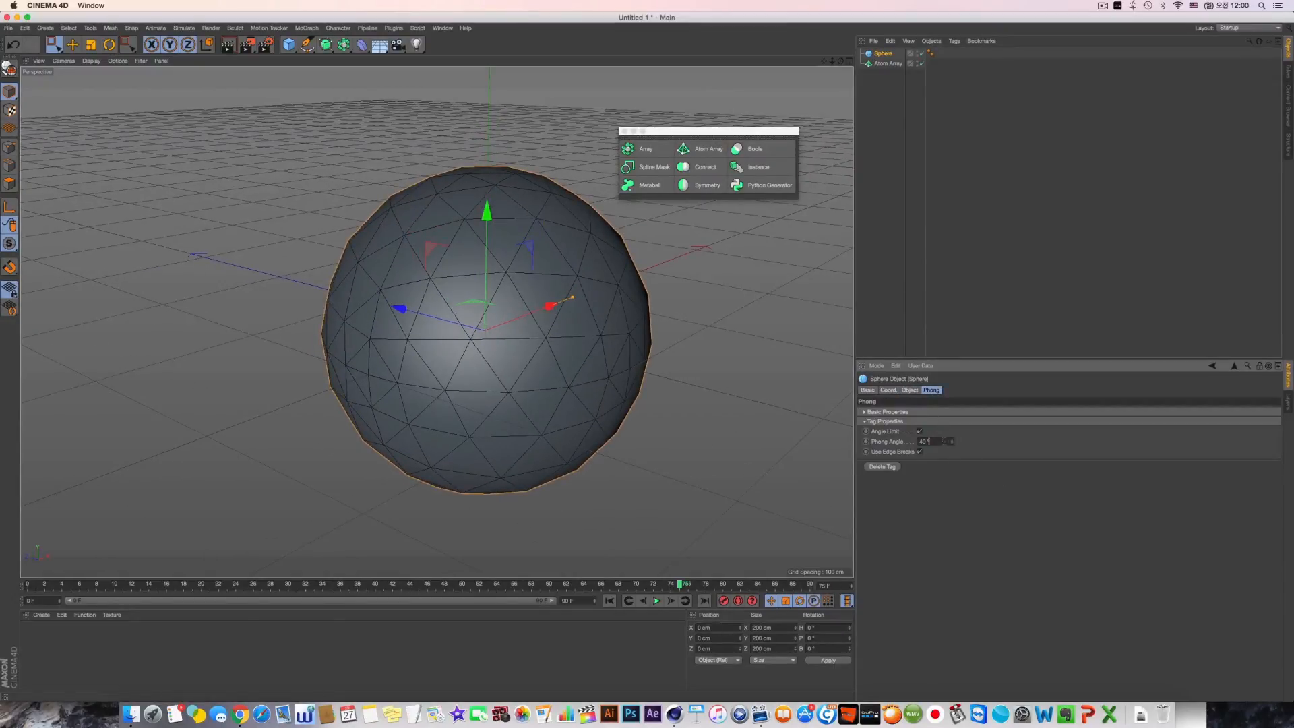
{"action": "left_click_drag", "start_coordinate": [945, 441], "coordinate": [668, 439]}
{"action": "type", "text": "0"}
{"action": "key", "text": "Return"}
{"action": "left_click_drag", "start_coordinate": [407, 269], "coordinate": [470, 236], "text": "alt"}
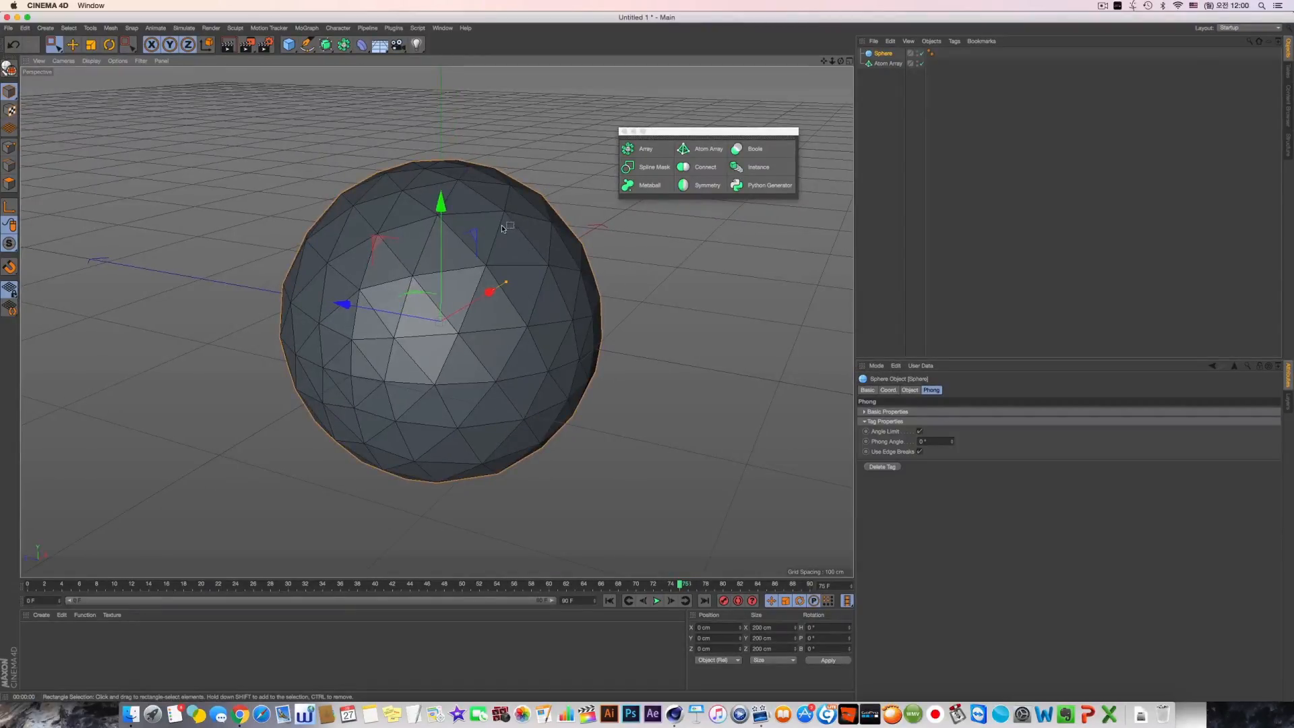
{"action": "key", "text": "ctrl+r"}
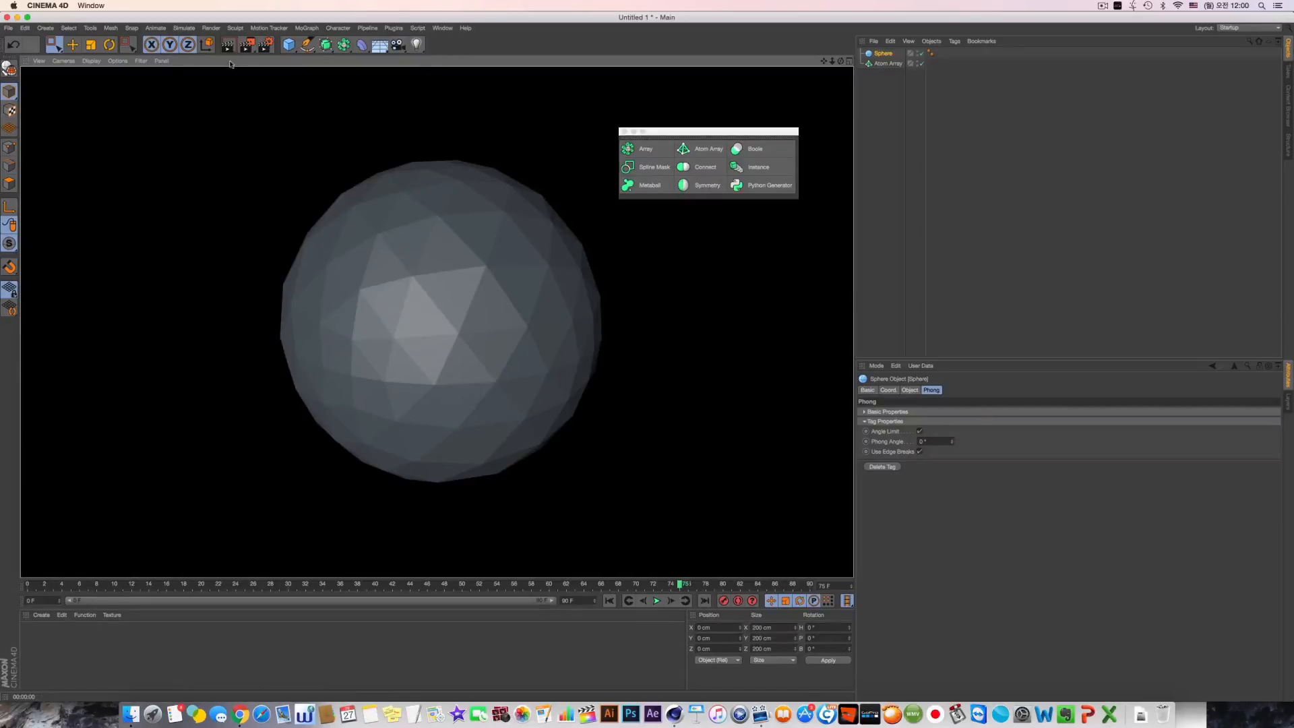
{"action": "left_click_drag", "start_coordinate": [498, 246], "coordinate": [470, 255], "text": "alt"}
{"action": "mouse_move", "coordinate": [471, 259]}
{"action": "right_mouse_down", "text": "alt"}
{"action": "mouse_move", "coordinate": [477, 274]}
{"action": "mouse_move", "coordinate": [438, 320]}
{"action": "mouse_move", "coordinate": [470, 236]}
{"action": "right_mouse_up", "text": "alt"}
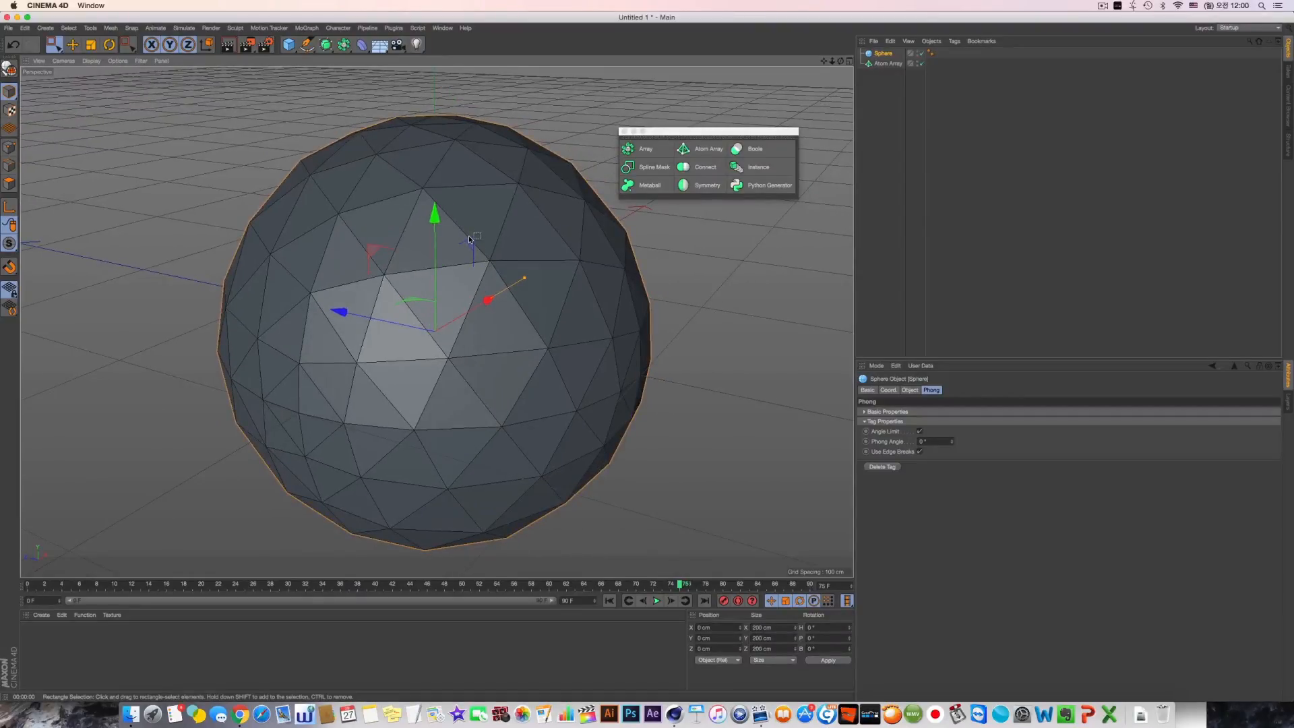
{"action": "key", "text": "super+r"}
{"action": "left_click_drag", "start_coordinate": [475, 252], "coordinate": [489, 239], "text": "alt"}
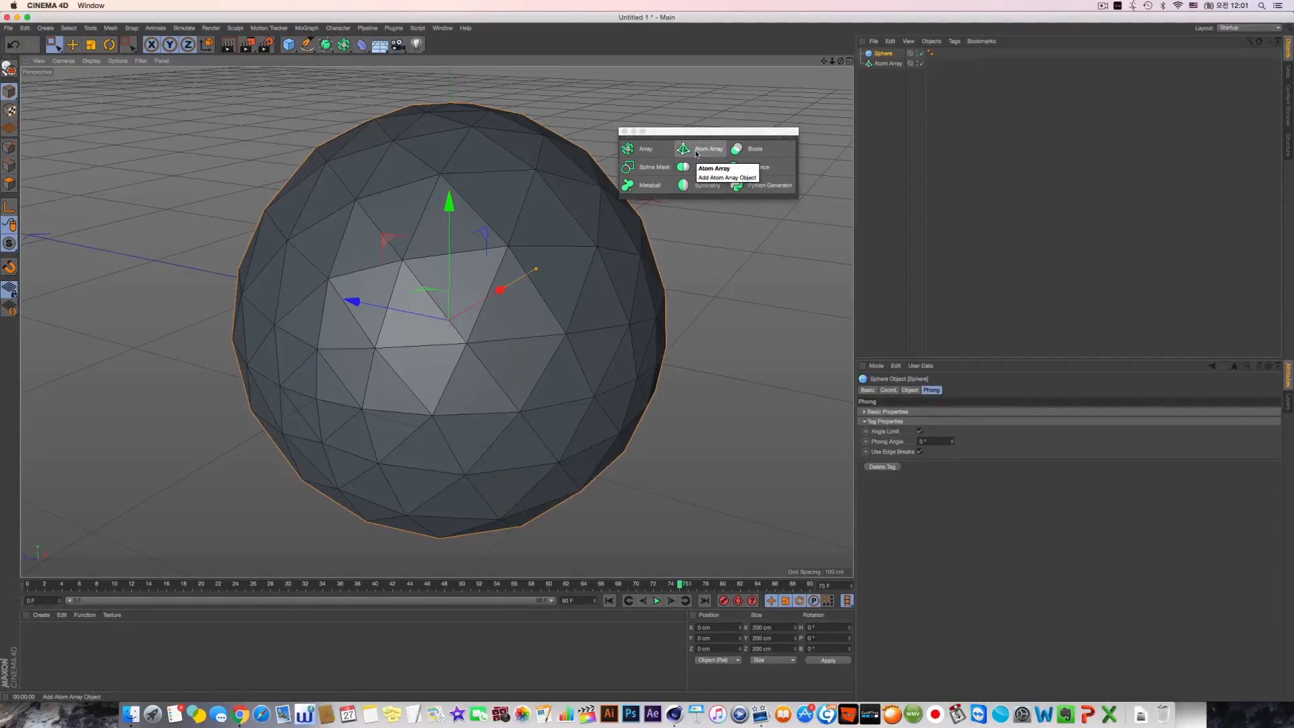
Step: Make the Sphere a child of the Atom Array and inspect the resulting lattice, including a viewport render
{"action": "left_click_drag", "start_coordinate": [886, 54], "coordinate": [890, 65]}
{"action": "left_click_drag", "start_coordinate": [553, 244], "coordinate": [517, 258], "text": "alt"}
{"action": "key", "text": "super+r"}
{"action": "middle_click_drag", "start_coordinate": [517, 258], "coordinate": [513, 280], "text": "alt"}
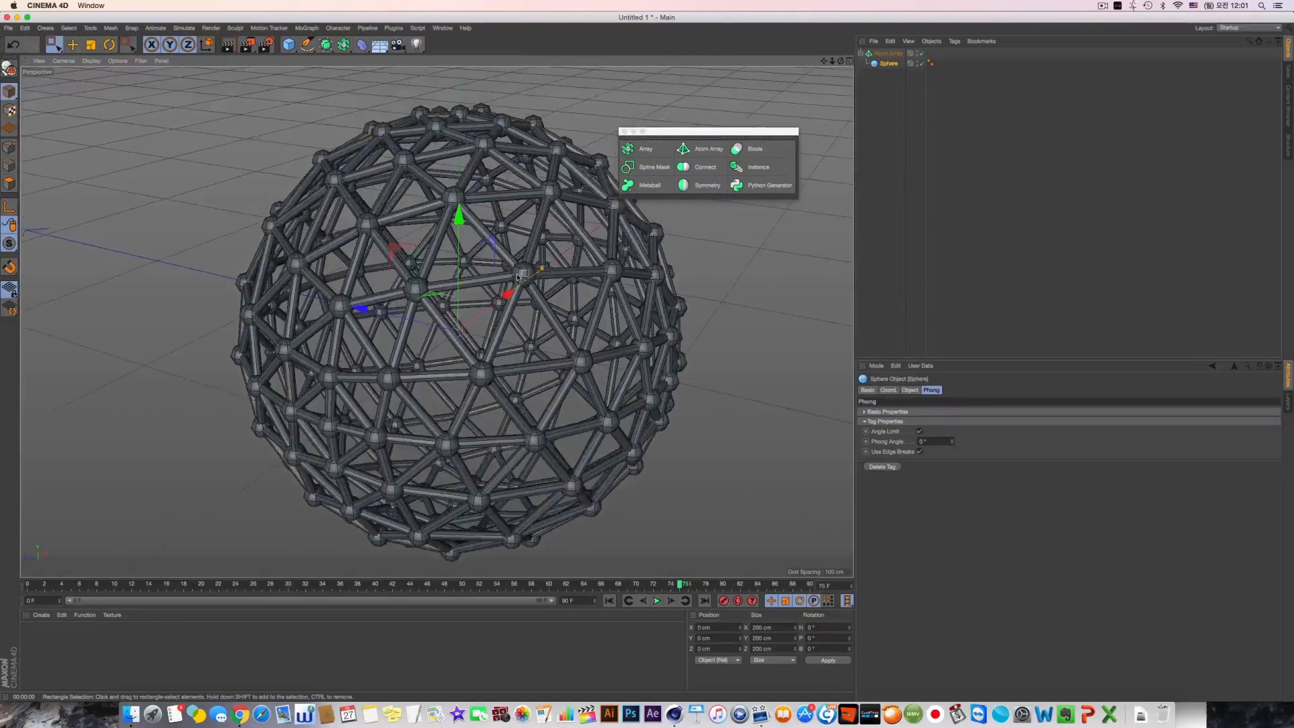
{"action": "scroll", "coordinate": [498, 265], "scroll_direction": "up", "scroll_amount": 5}
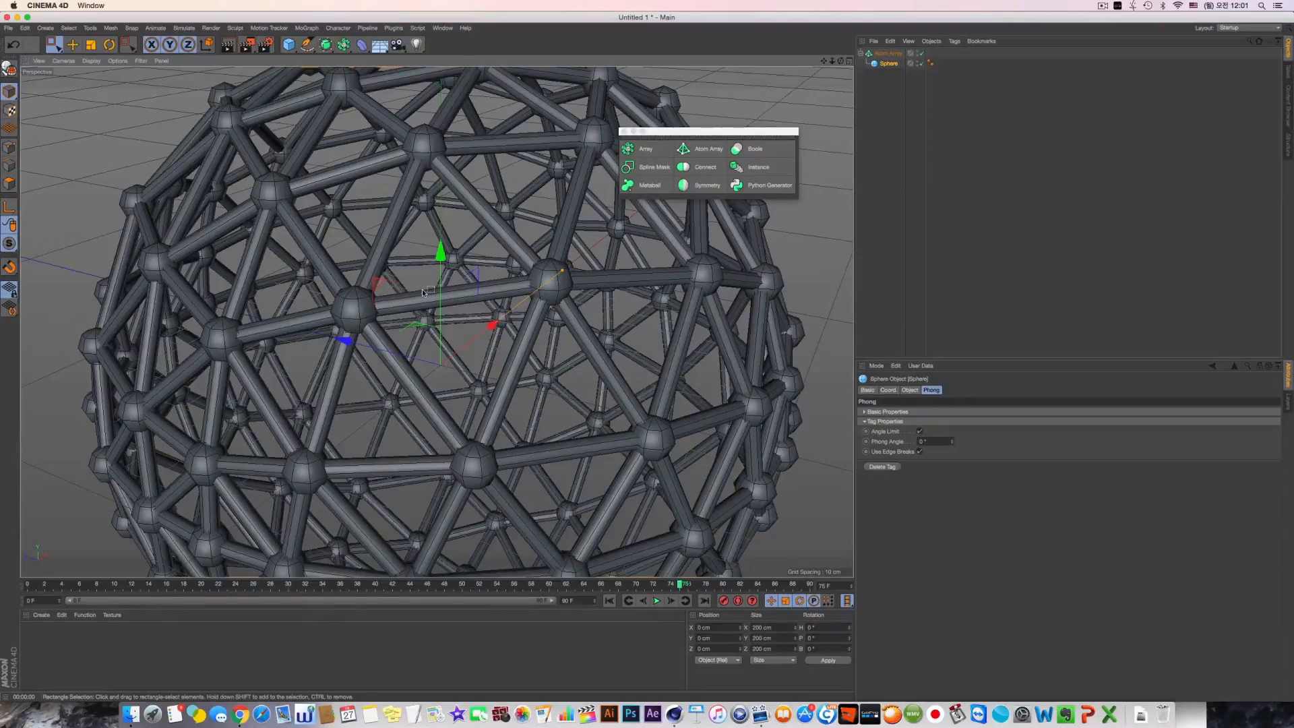
{"action": "scroll", "coordinate": [422, 288], "scroll_direction": "down", "scroll_amount": 5}
{"action": "scroll", "coordinate": [448, 290], "scroll_direction": "up", "scroll_amount": 5}
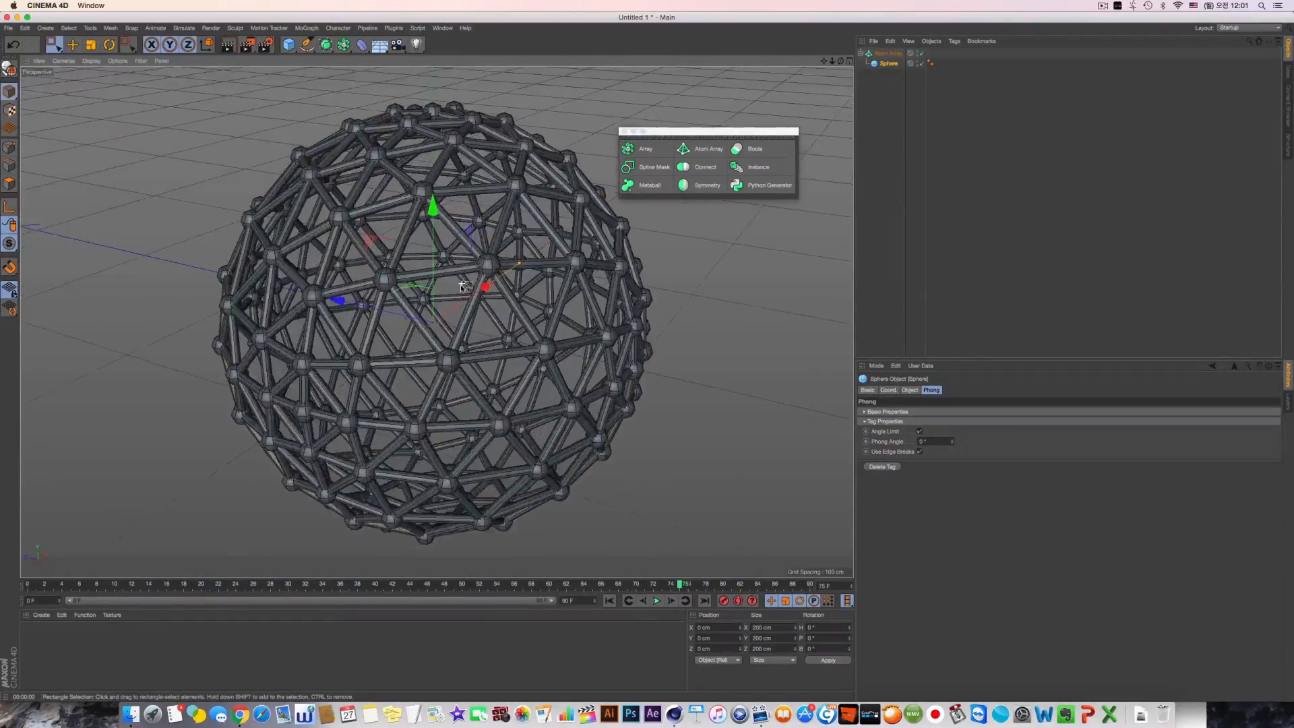
{"action": "mouse_move", "coordinate": [465, 279]}
{"action": "left_mouse_down", "text": "alt"}
{"action": "mouse_move", "coordinate": [482, 275]}
{"action": "mouse_move", "coordinate": [470, 269]}
{"action": "left_mouse_up", "text": "alt"}
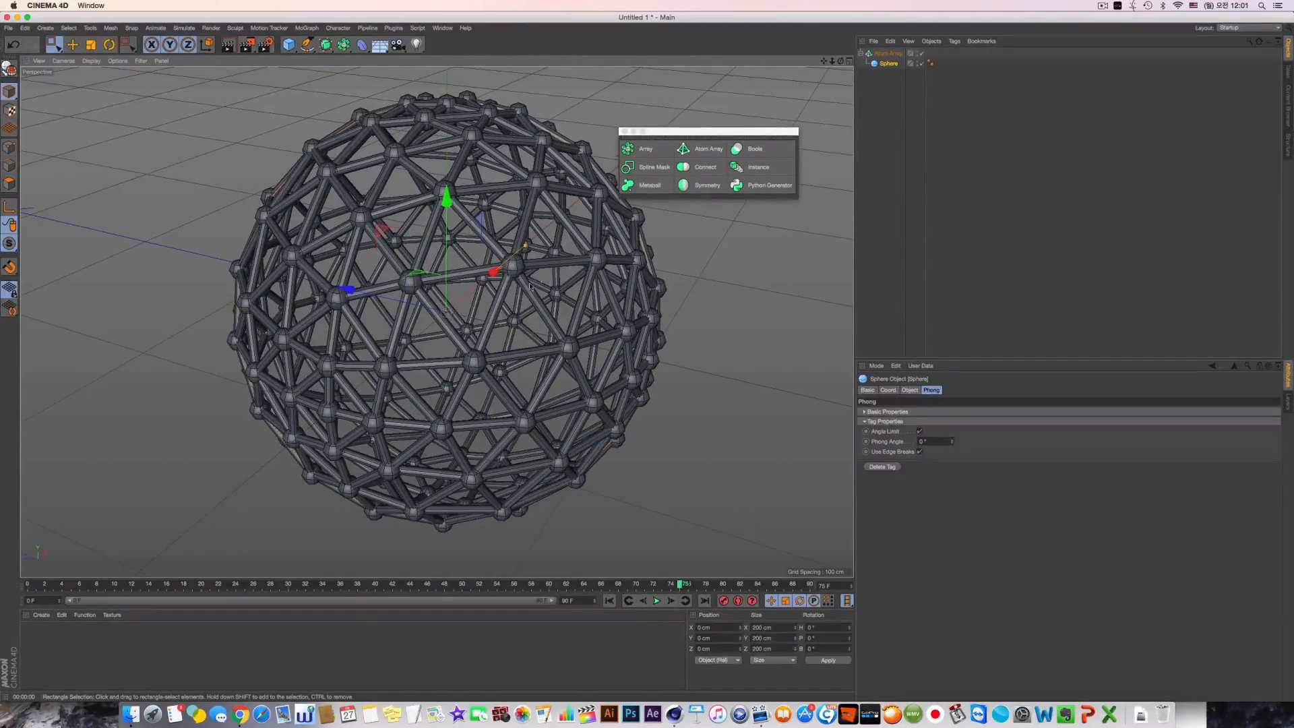
Step: Set both the Cylinder Radius and the Sphere Radius of the Atom Array to 1 cm
{"action": "left_click", "coordinate": [889, 53]}
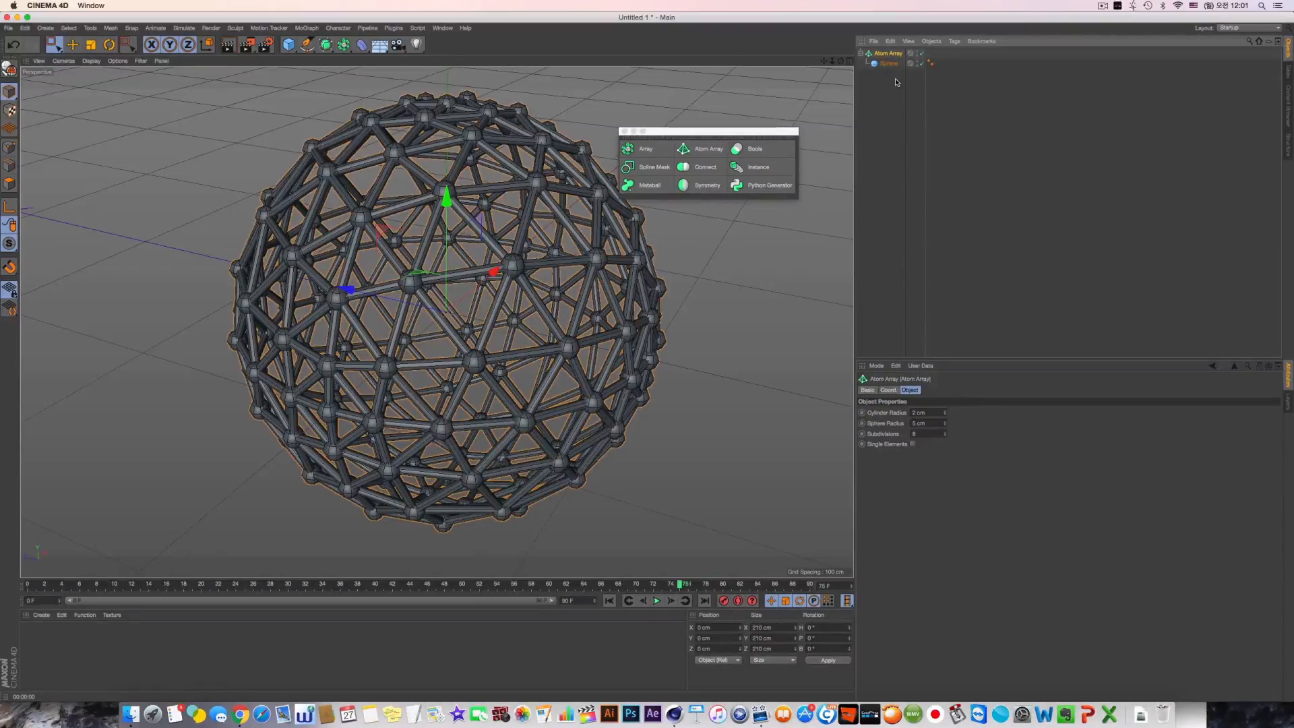
{"action": "middle_click_drag", "start_coordinate": [655, 274], "coordinate": [663, 278], "text": "alt"}
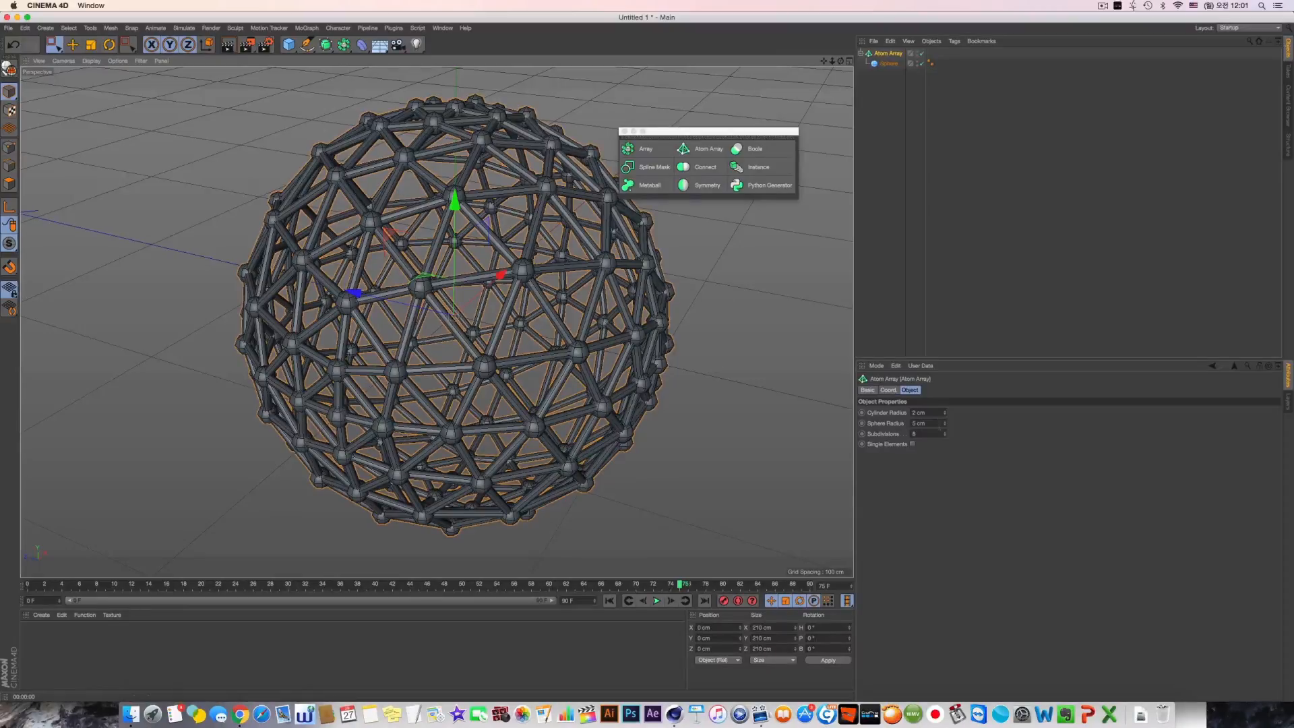
{"action": "key", "text": "BackSpace"}
{"action": "key", "text": "BackSpace"}
{"action": "key", "text": "BackSpace"}
{"action": "key", "text": "BackSpace"}
{"action": "type", "text": "1"}
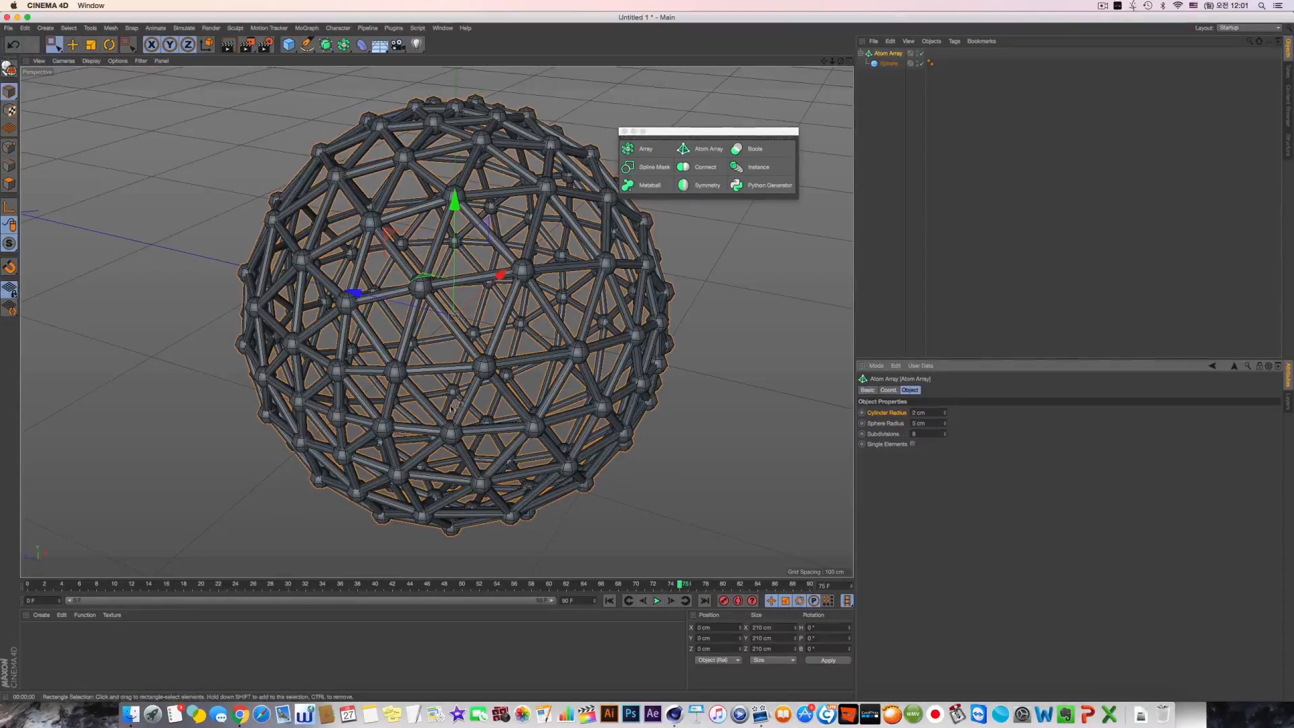
{"action": "key", "text": "Tab"}
{"action": "type", "text": "1"}
{"action": "key", "text": "Return"}
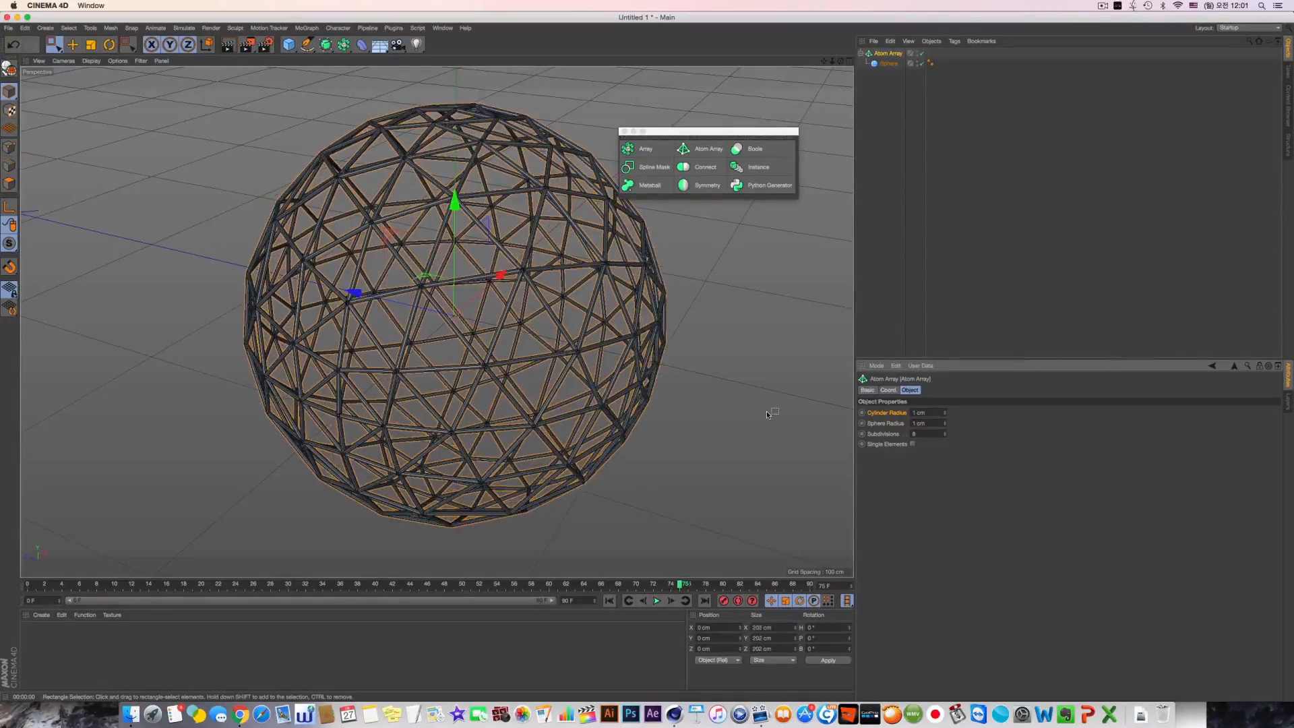
Step: Reduce the Atom Array's Cylinder Radius to about 0.28 cm and increase its Sphere Radius to 1.67 cm
{"action": "left_click_drag", "start_coordinate": [946, 413], "coordinate": [946, 459]}
{"action": "key", "text": "ctrl+r"}
{"action": "scroll", "coordinate": [545, 277], "scroll_direction": "up", "scroll_amount": 4}
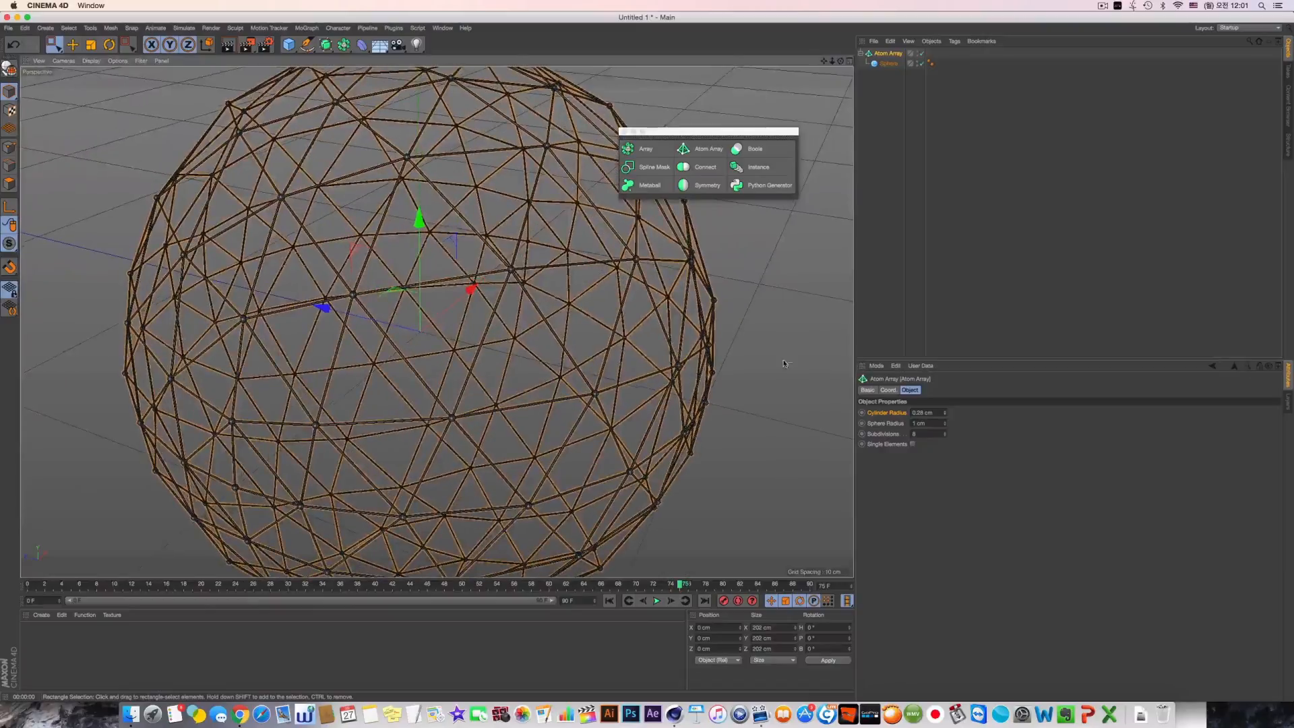
{"action": "left_click_drag", "start_coordinate": [946, 429], "coordinate": [804, 473]}
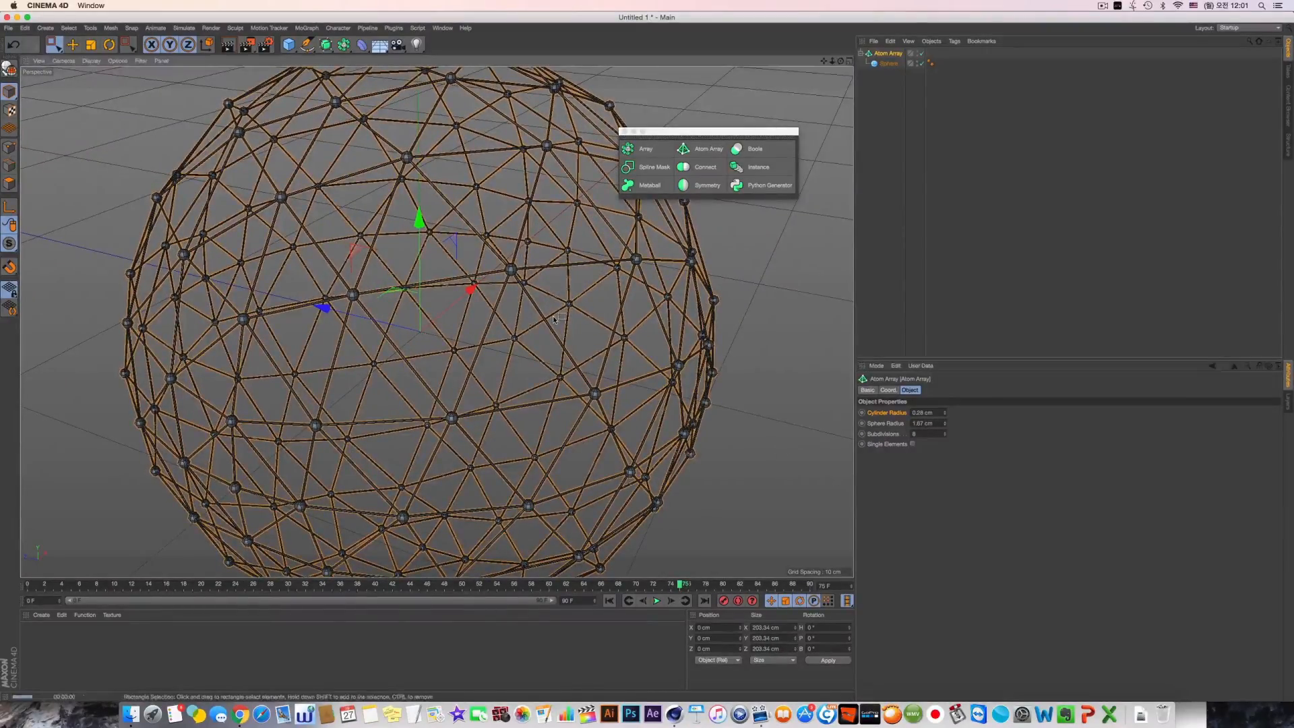
{"action": "scroll", "coordinate": [514, 328], "scroll_direction": "up", "scroll_amount": 8}
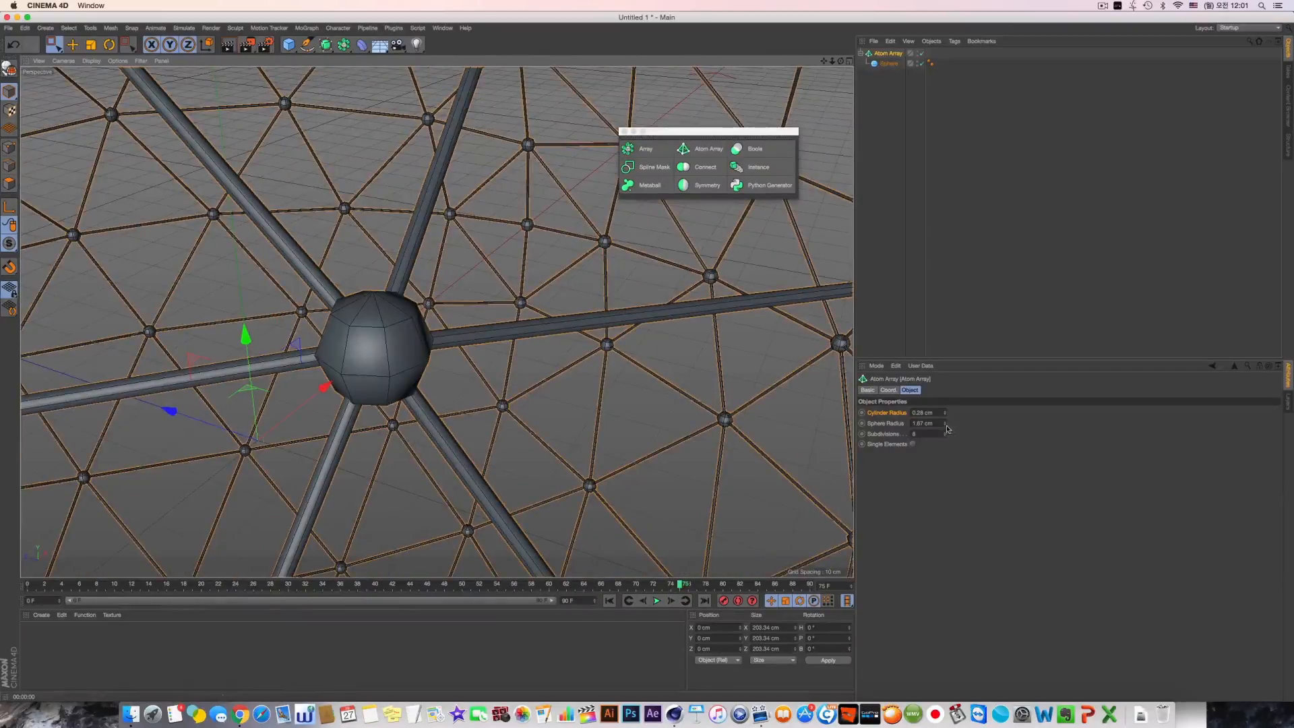
Step: Set the Atom Array's Subdivisions to 10 and render one joint up close to judge its smoothness
{"action": "left_click_drag", "start_coordinate": [948, 434], "coordinate": [457, 370]}
{"action": "scroll", "coordinate": [459, 366], "scroll_direction": "down", "scroll_amount": 8}
{"action": "key", "text": "ctrl+r"}
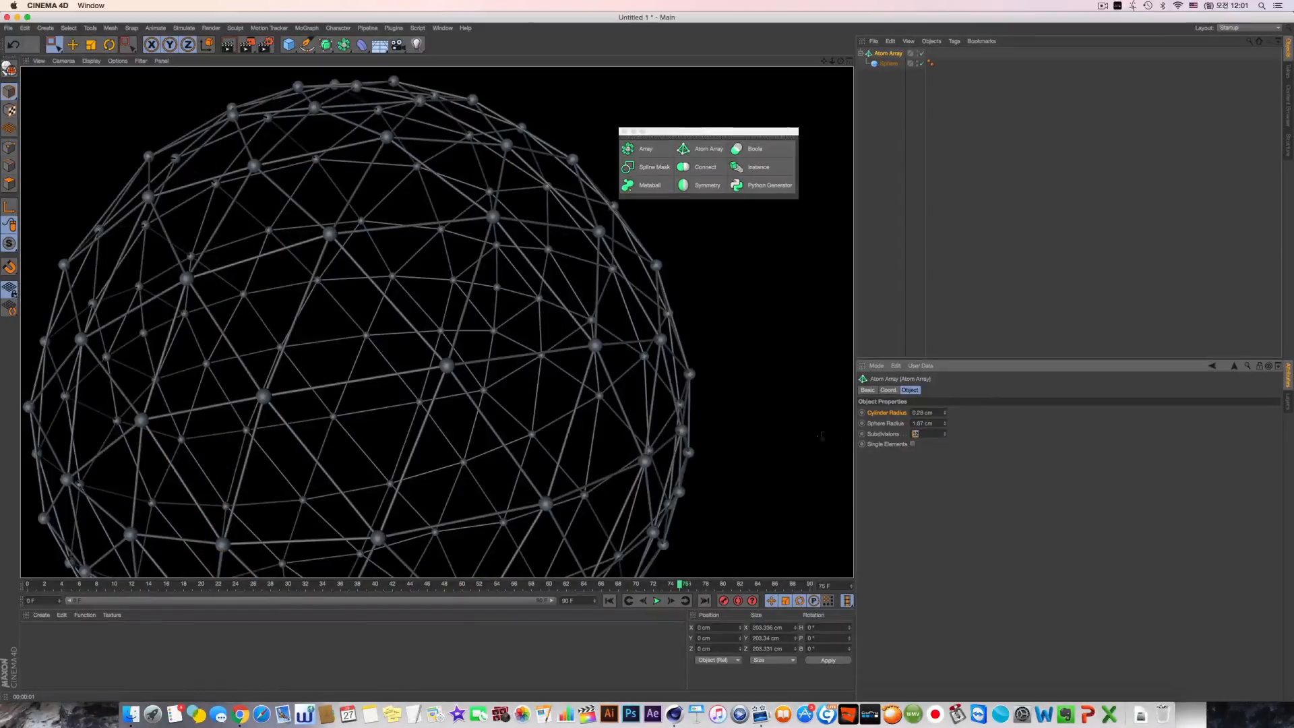
{"action": "type", "text": "10"}
{"action": "key", "text": "Return"}
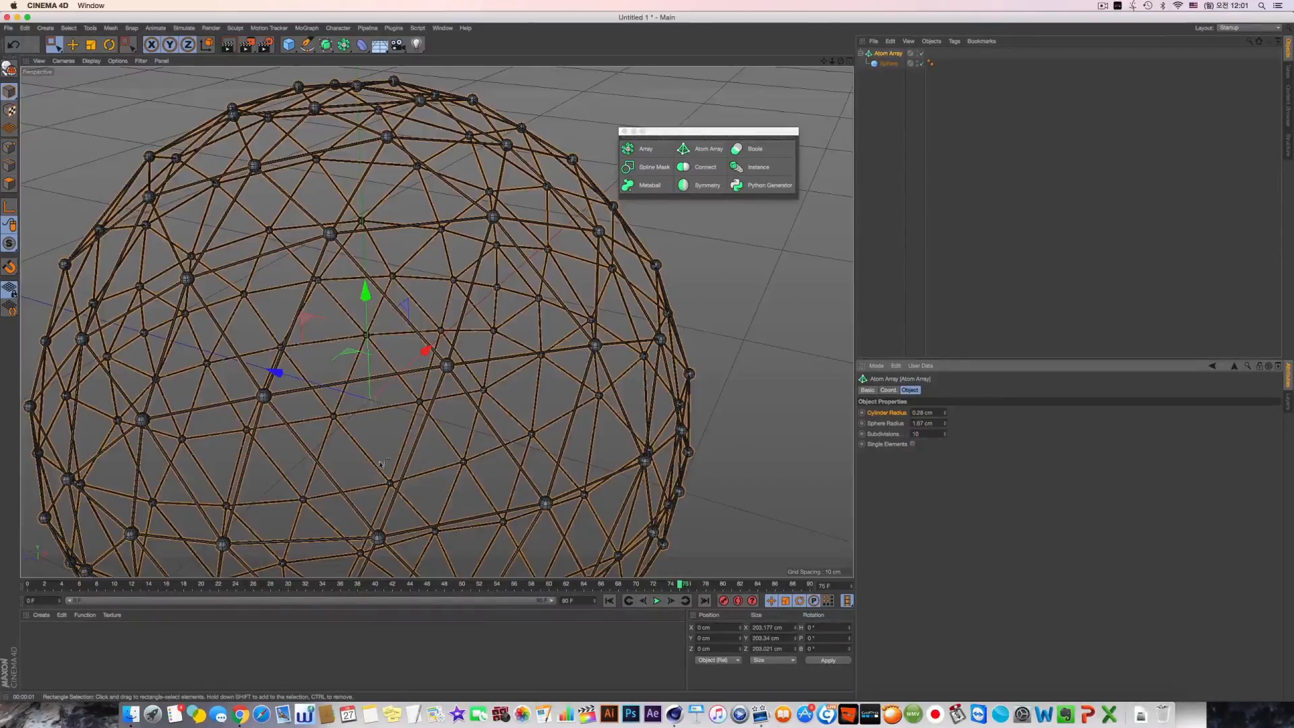
{"action": "middle_click_drag", "start_coordinate": [381, 464], "coordinate": [480, 425], "text": "alt"}
{"action": "key", "text": "super+r"}
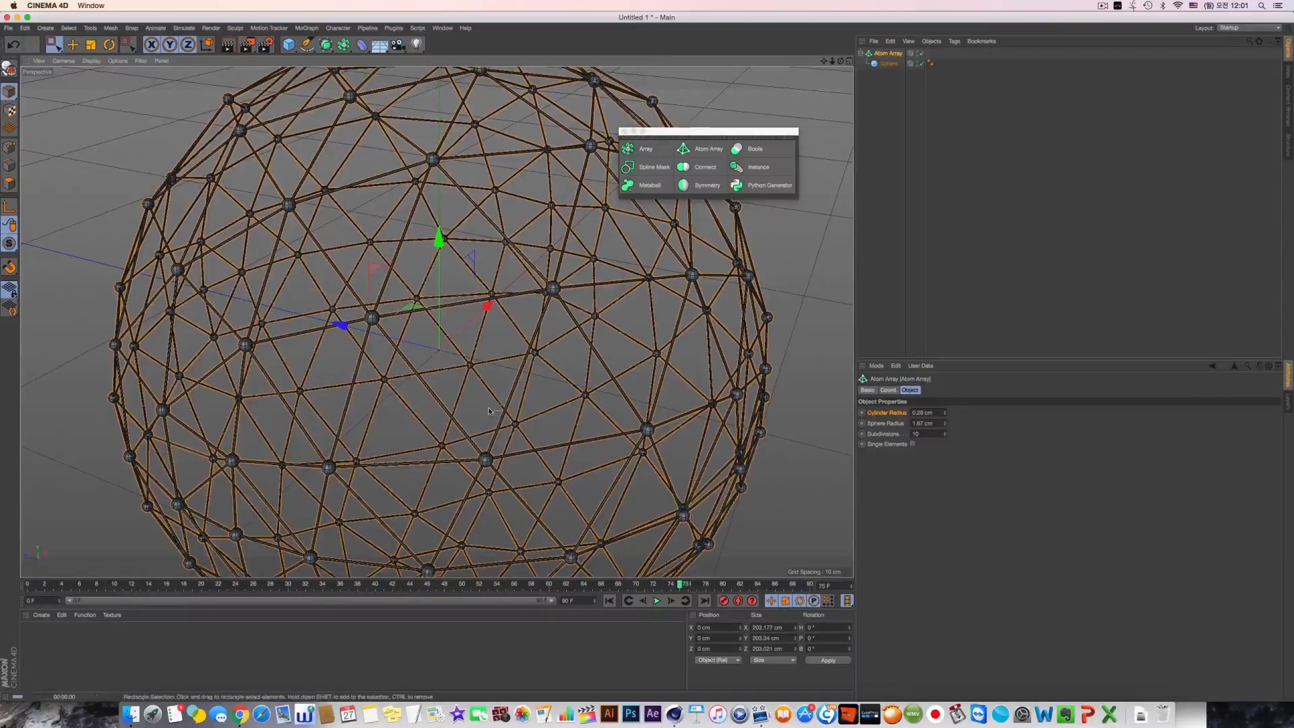
{"action": "right_click_drag", "start_coordinate": [559, 291], "coordinate": [742, 292], "text": "alt"}
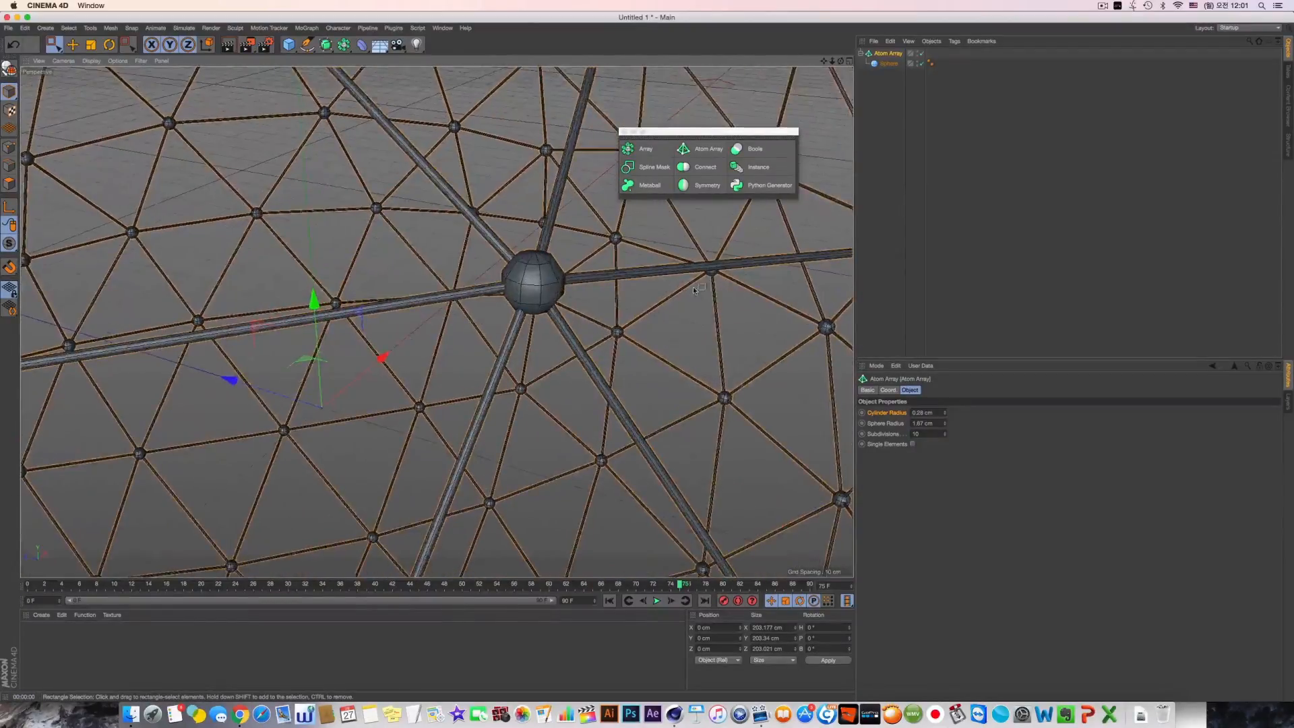
{"action": "middle_click_drag", "start_coordinate": [548, 313], "coordinate": [489, 378], "text": "alt"}
{"action": "key", "text": "super+r"}
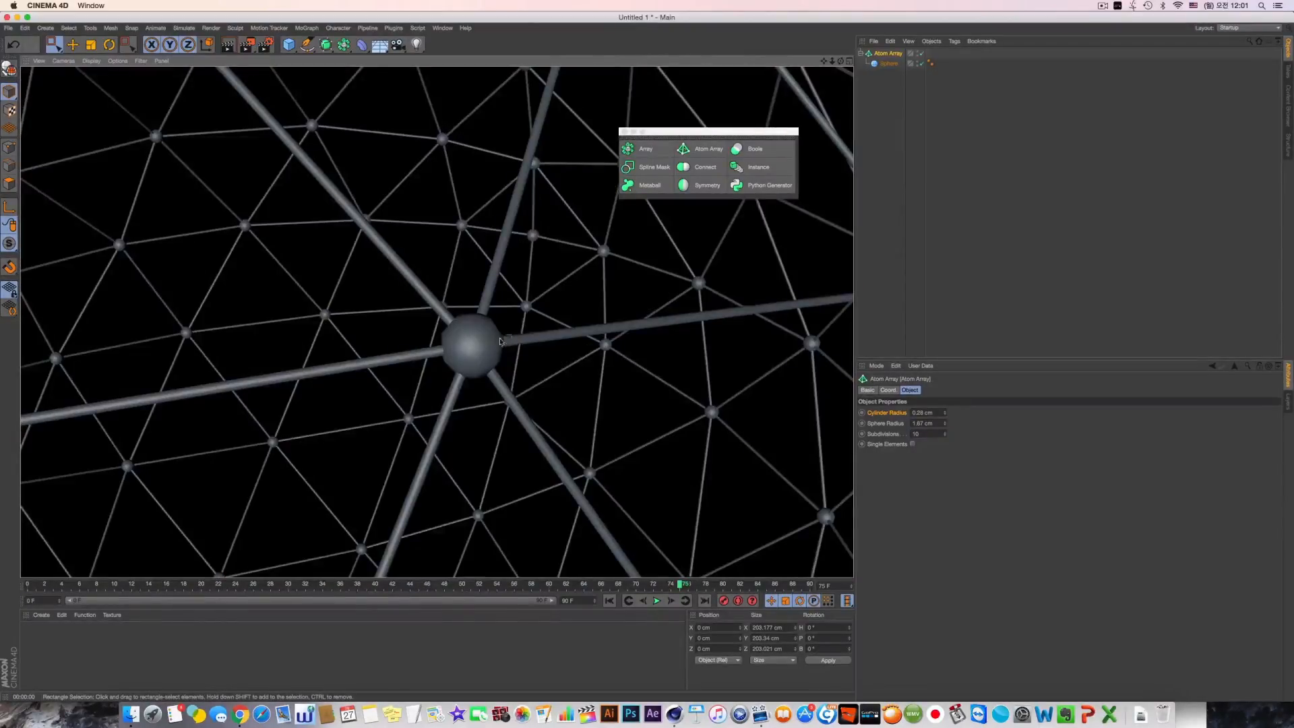
{"action": "right_click_drag", "start_coordinate": [488, 378], "coordinate": [747, 364], "text": "alt"}
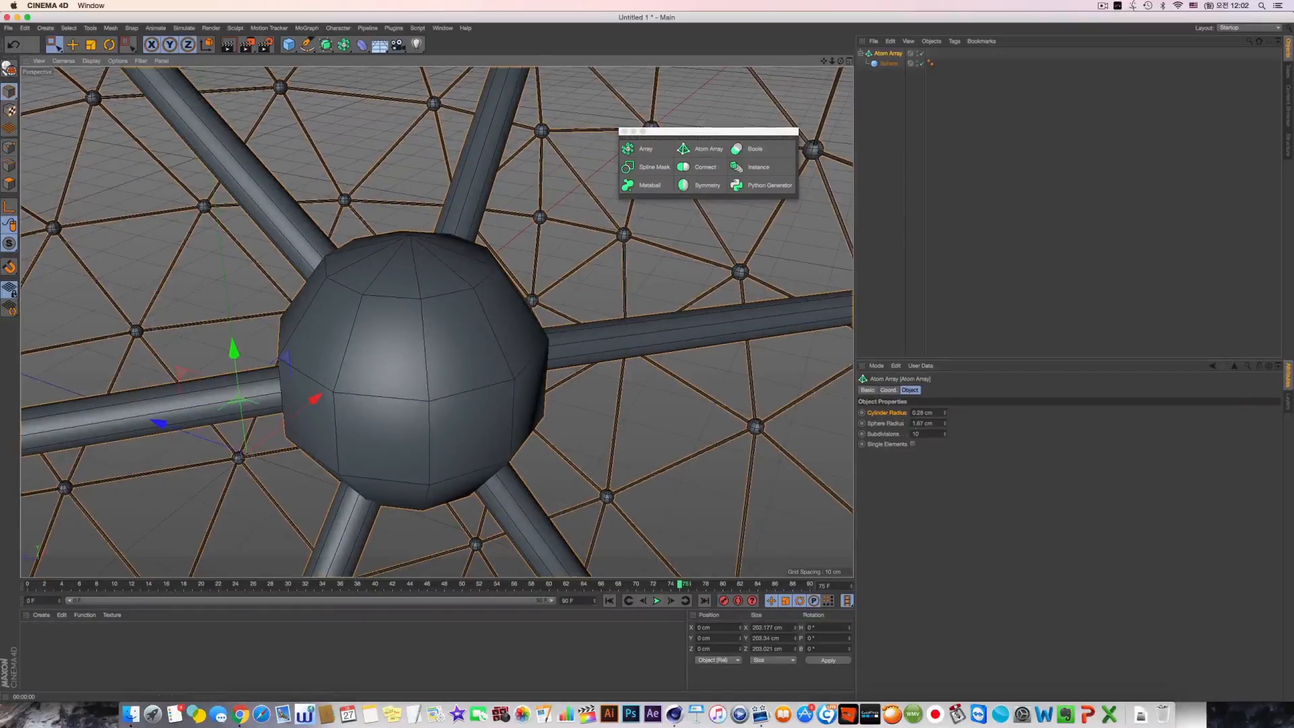
Step: Set the Atom Array's Subdivisions to 30 and render the enlarged joint
{"action": "left_click_drag", "start_coordinate": [928, 435], "coordinate": [821, 423]}
{"action": "type", "text": "30"}
{"action": "key", "text": "Return"}
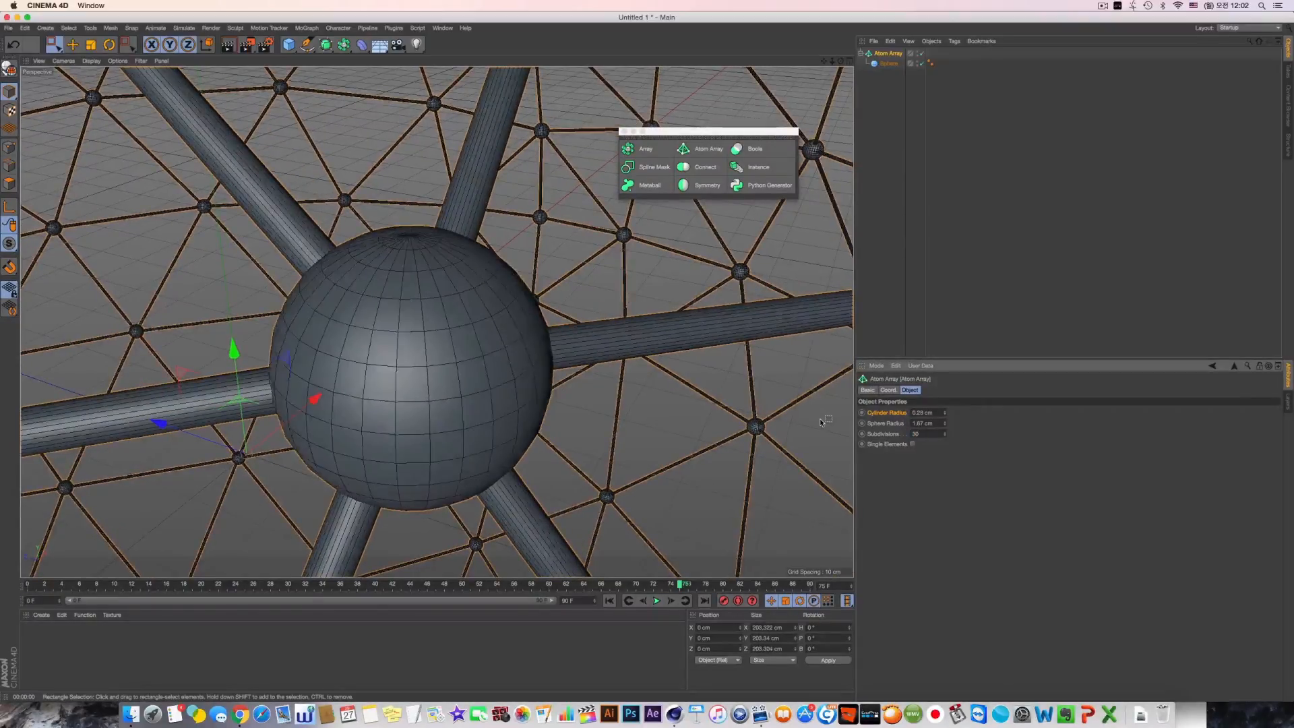
{"action": "key", "text": "super+r"}
{"action": "scroll", "coordinate": [677, 309], "scroll_direction": "down", "scroll_amount": 15}
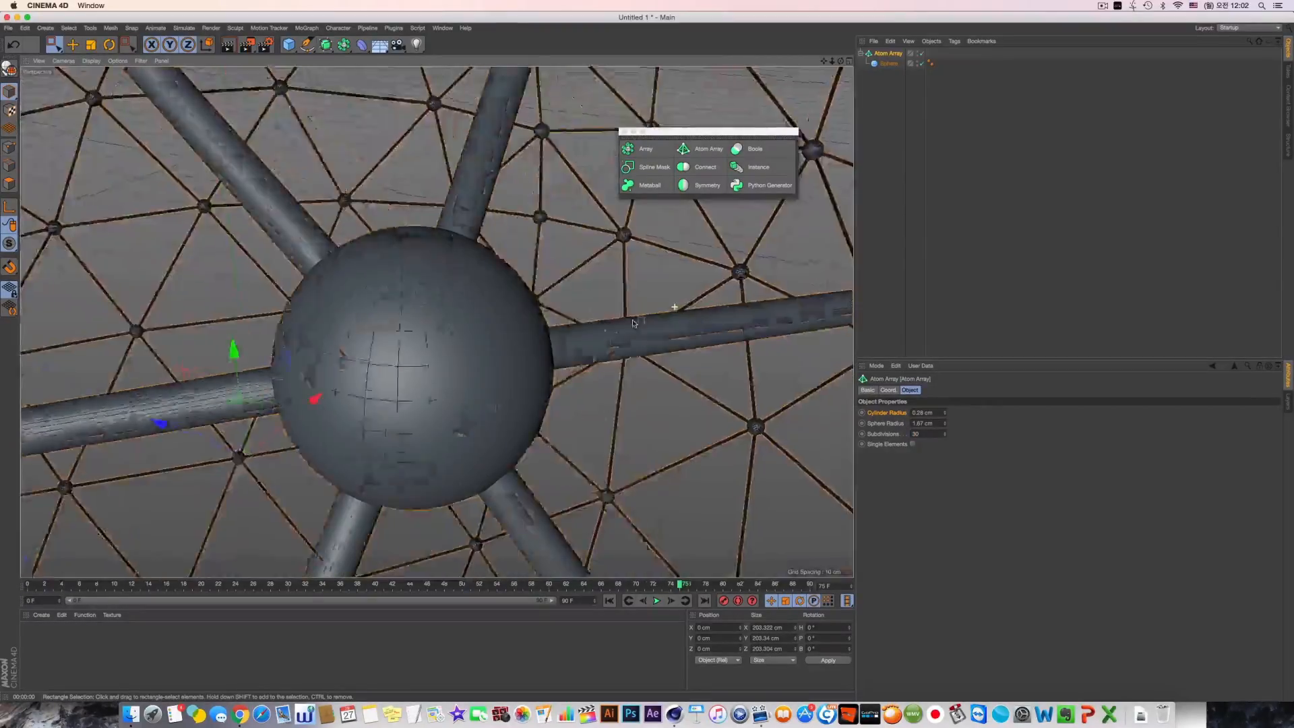
Step: Render the whole Atom Array in the viewport and highlight its Single Elements parameter
{"action": "scroll", "coordinate": [460, 372], "scroll_direction": "up", "scroll_amount": 10}
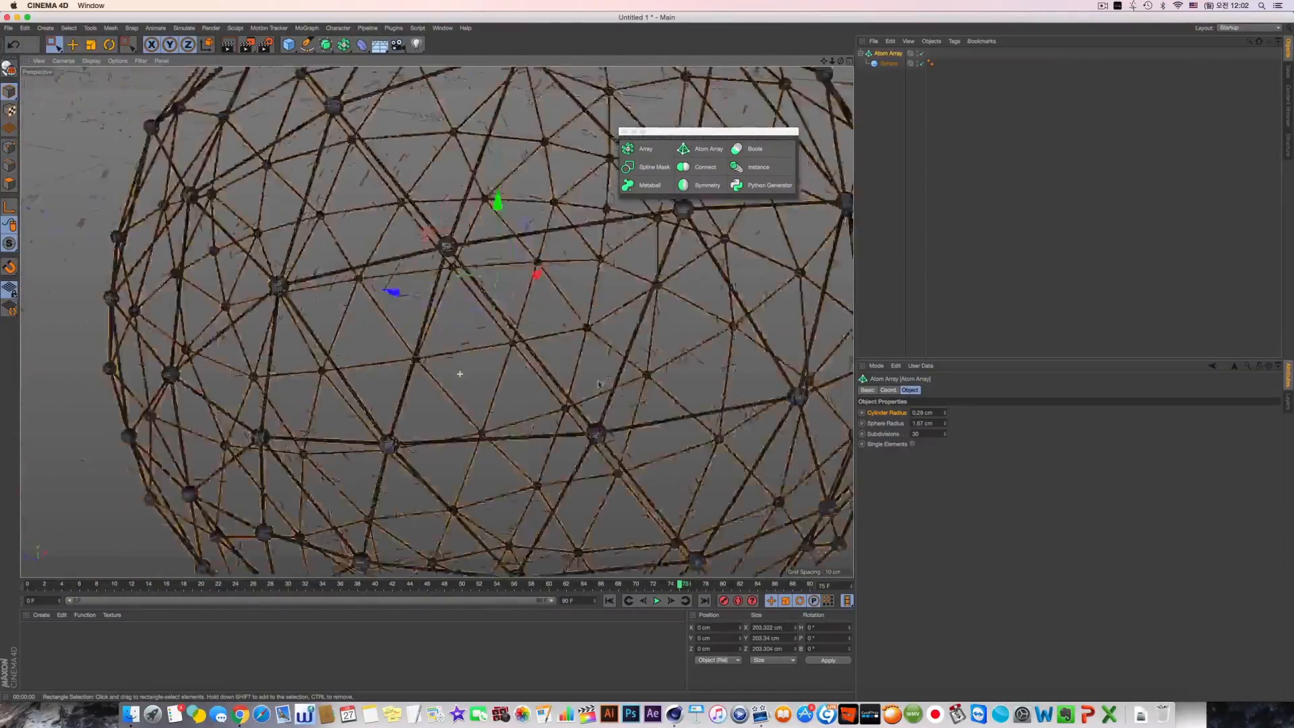
{"action": "scroll", "coordinate": [459, 371], "scroll_direction": "down", "scroll_amount": 7}
{"action": "mouse_move", "coordinate": [437, 322]}
{"action": "left_mouse_down", "text": "alt"}
{"action": "mouse_move", "coordinate": [618, 381]}
{"action": "mouse_move", "coordinate": [523, 345]}
{"action": "mouse_move", "coordinate": [496, 350]}
{"action": "left_mouse_up", "text": "alt"}
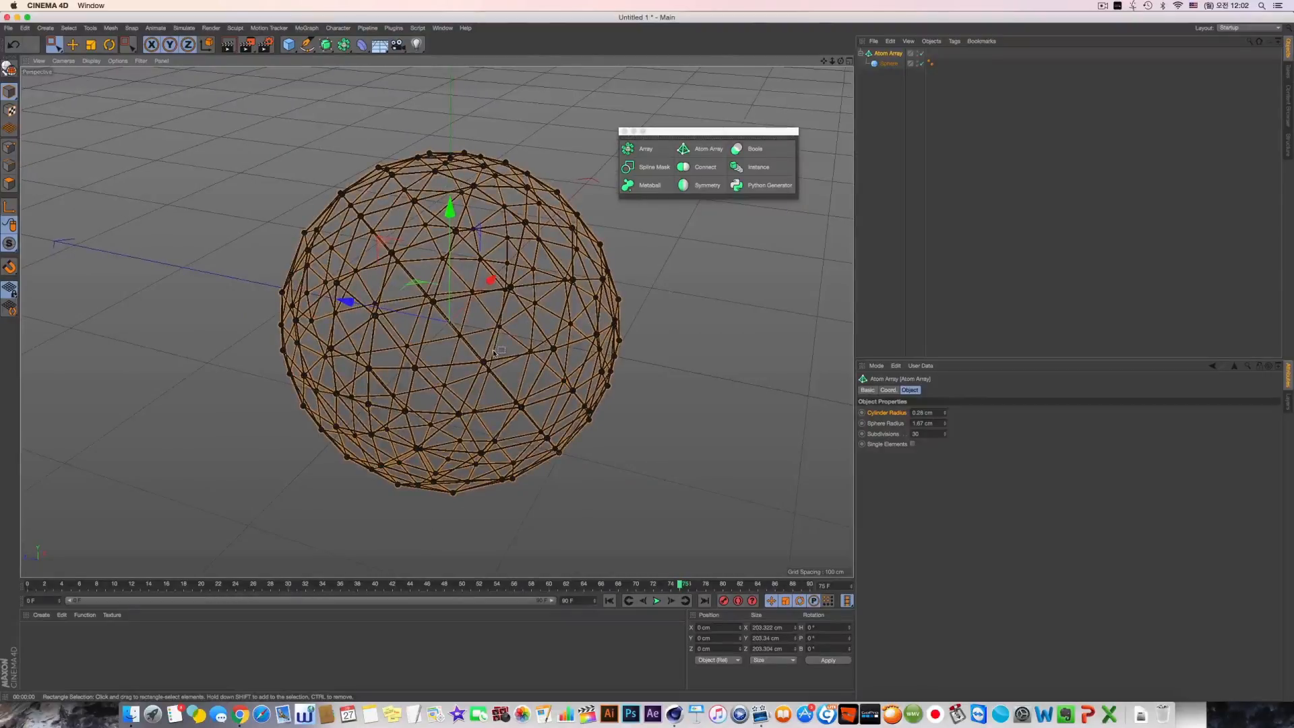
{"action": "key", "text": "ctrl+r"}
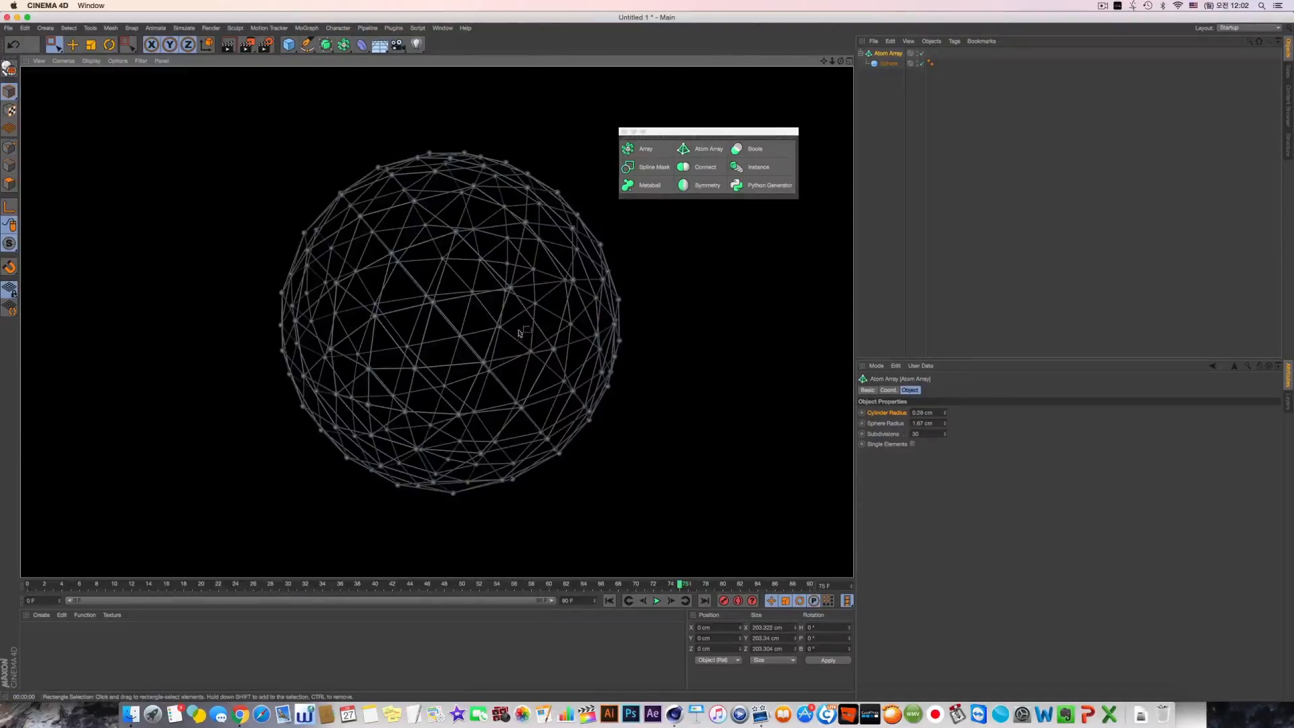
{"action": "mouse_move", "coordinate": [436, 319]}
{"action": "left_mouse_down", "text": "alt"}
{"action": "mouse_move", "coordinate": [415, 323]}
{"action": "mouse_move", "coordinate": [445, 325]}
{"action": "mouse_move", "coordinate": [442, 307]}
{"action": "left_mouse_up", "text": "alt"}
{"action": "left_click", "coordinate": [869, 444]}
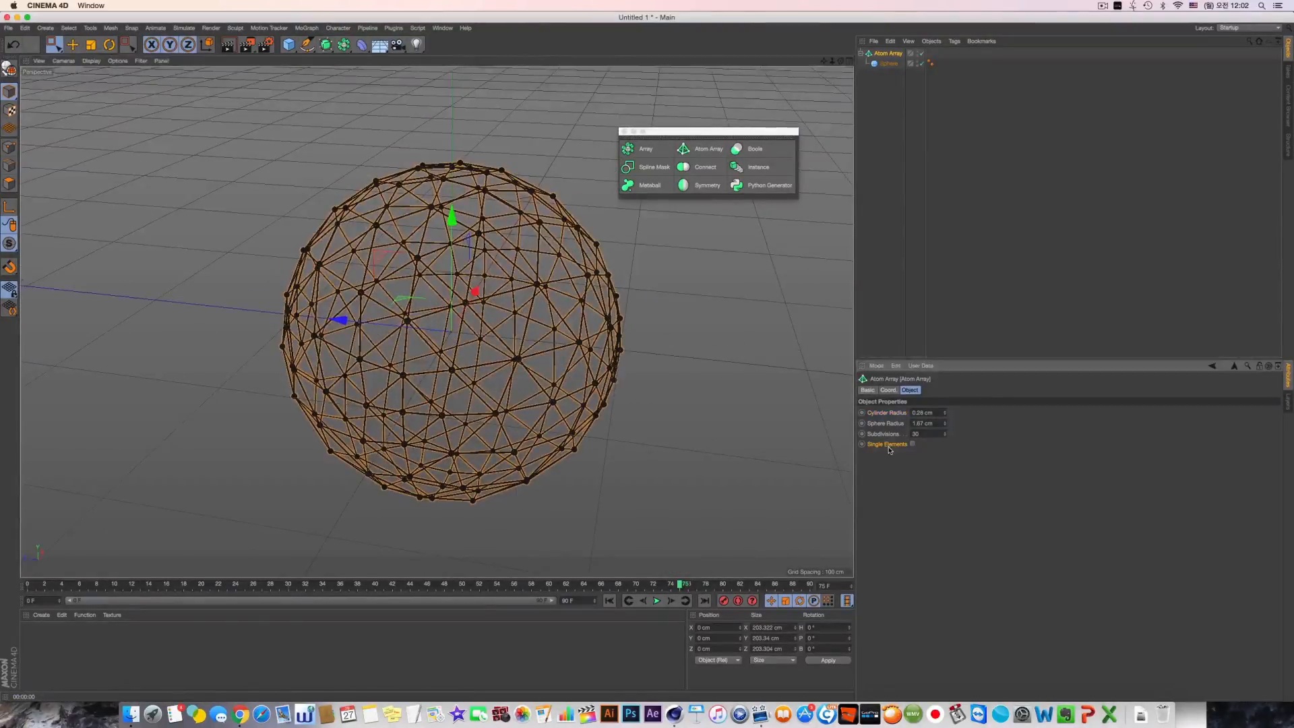
Step: Convert the Atom Array to an editable object with Single Elements off and inspect the Sphere mesh inside it
{"action": "left_click", "coordinate": [884, 64]}
{"action": "left_click", "coordinate": [885, 53]}
{"action": "key", "text": "c"}
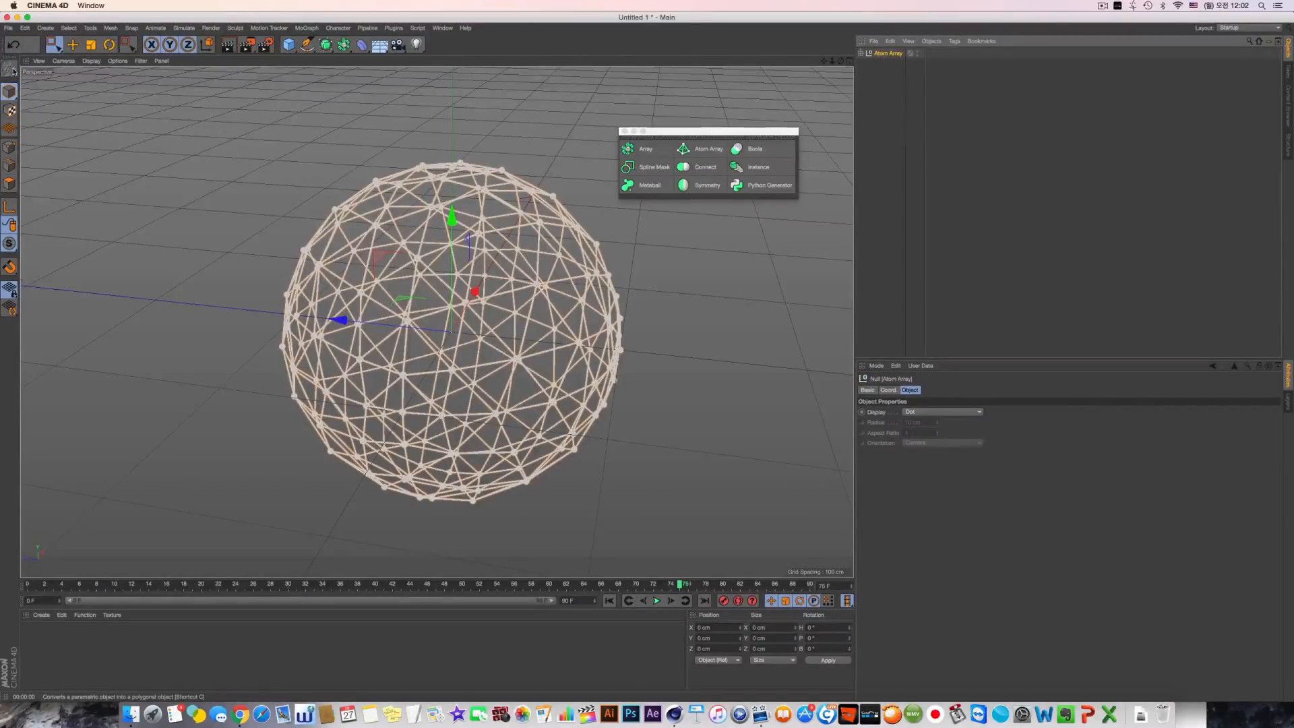
{"action": "left_click", "coordinate": [861, 52]}
{"action": "left_click", "coordinate": [888, 63]}
{"action": "left_click_drag", "start_coordinate": [890, 66], "coordinate": [907, 103]}
{"action": "left_click_drag", "start_coordinate": [710, 225], "coordinate": [579, 182]}
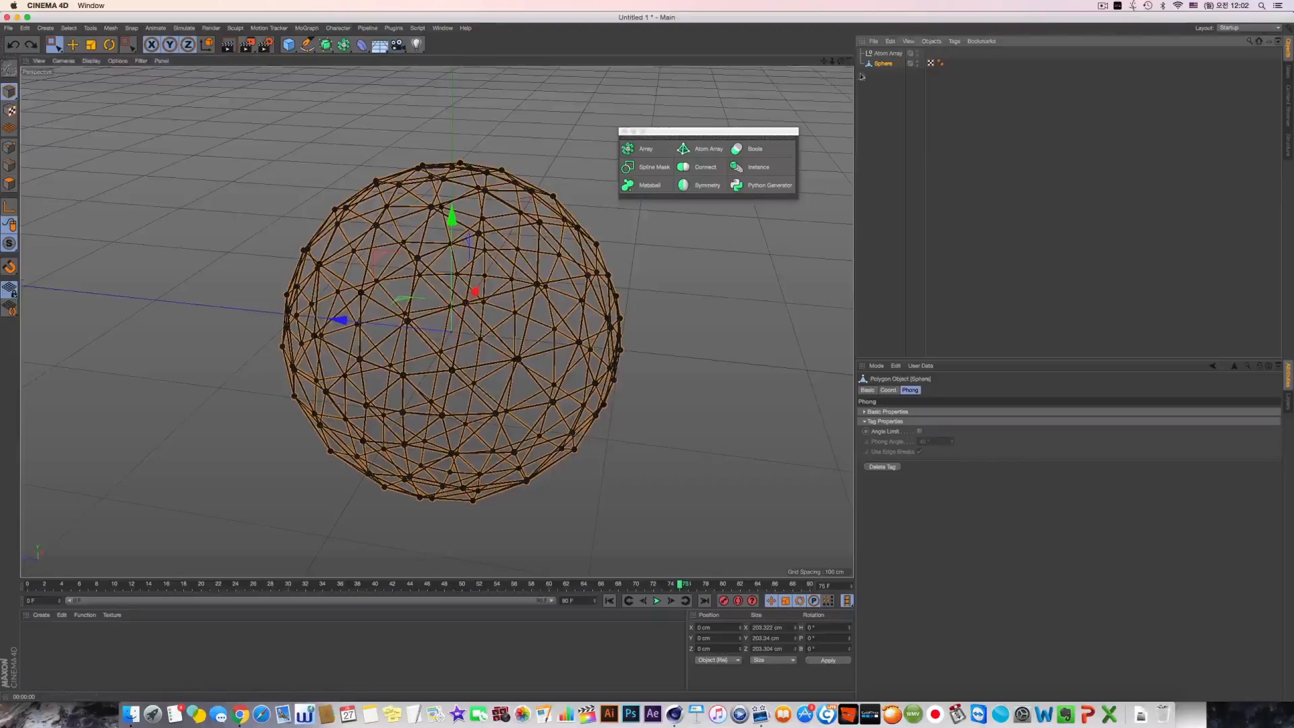
Step: Undo the conversion and make the Atom Array editable again with Single Elements enabled
{"action": "key", "text": "super+z"}
{"action": "key", "text": "super+z"}
{"action": "key", "text": "super+z"}
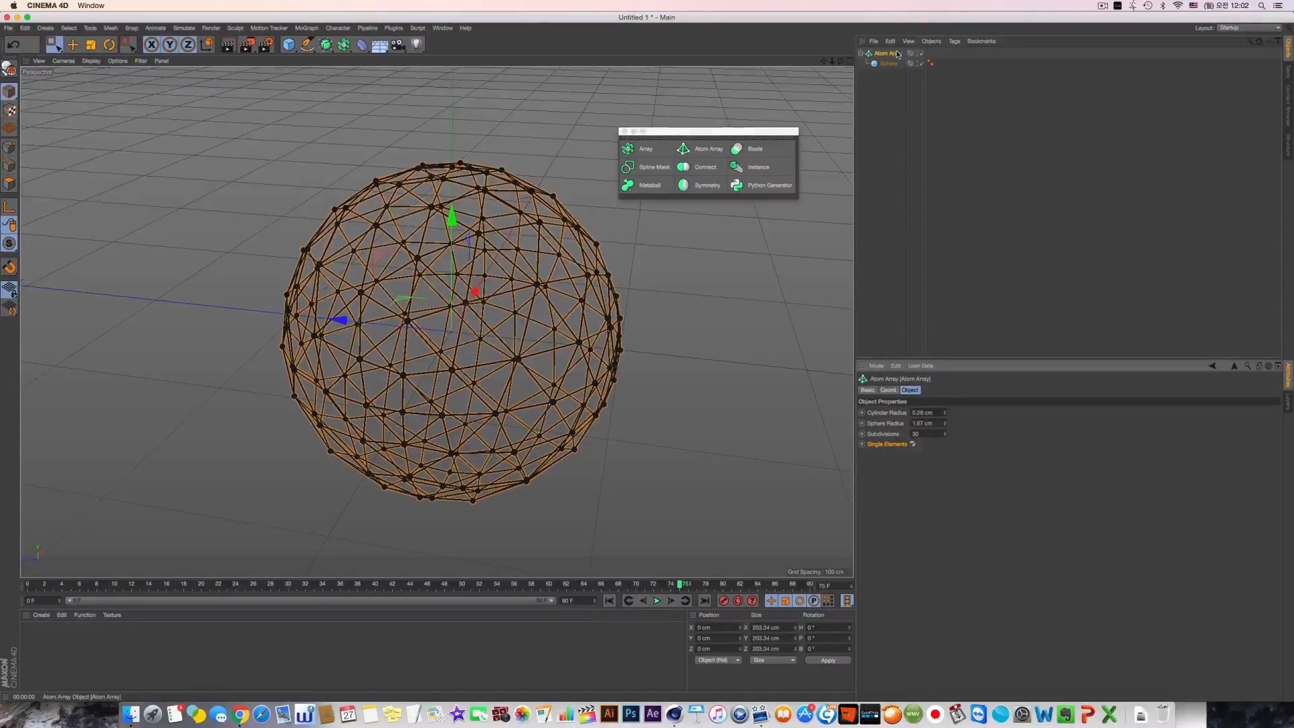
{"action": "key", "text": "c"}
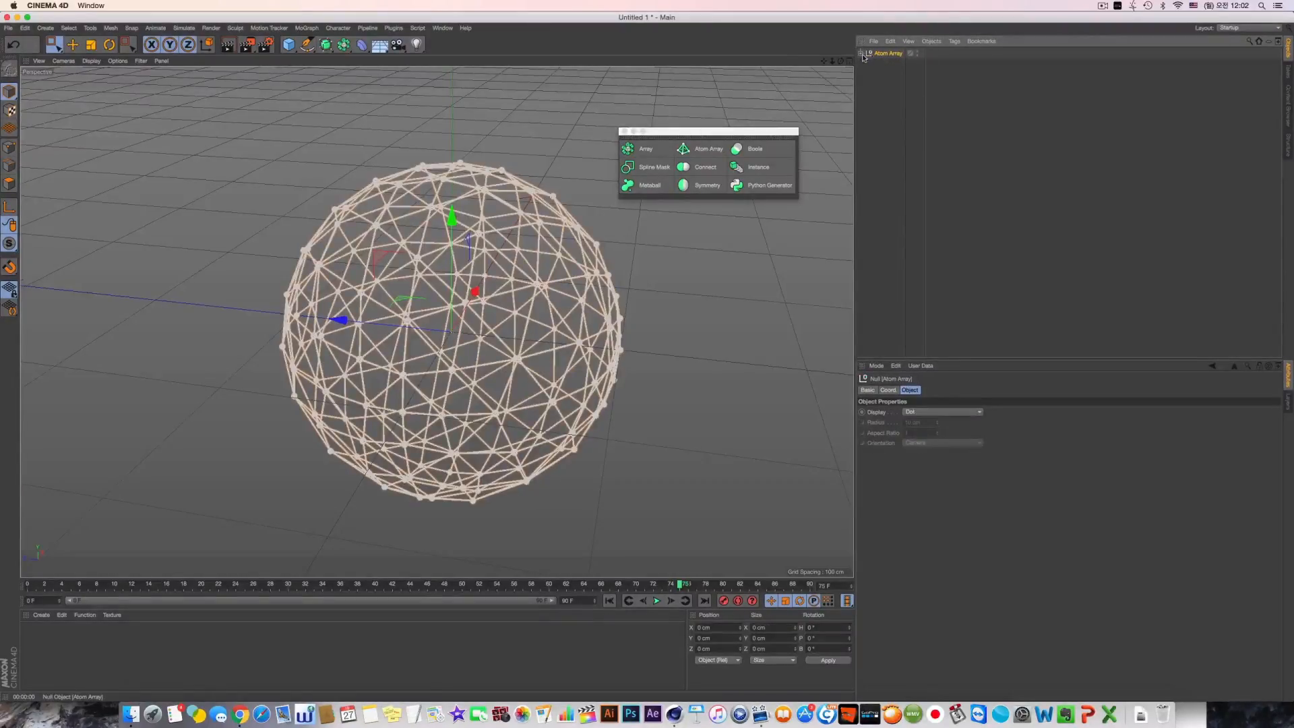
Step: Expand the converted Atom Array and inspect its individual Point spheres and Edge cylinders
{"action": "left_click", "coordinate": [862, 54]}
{"action": "left_click", "coordinate": [890, 68]}
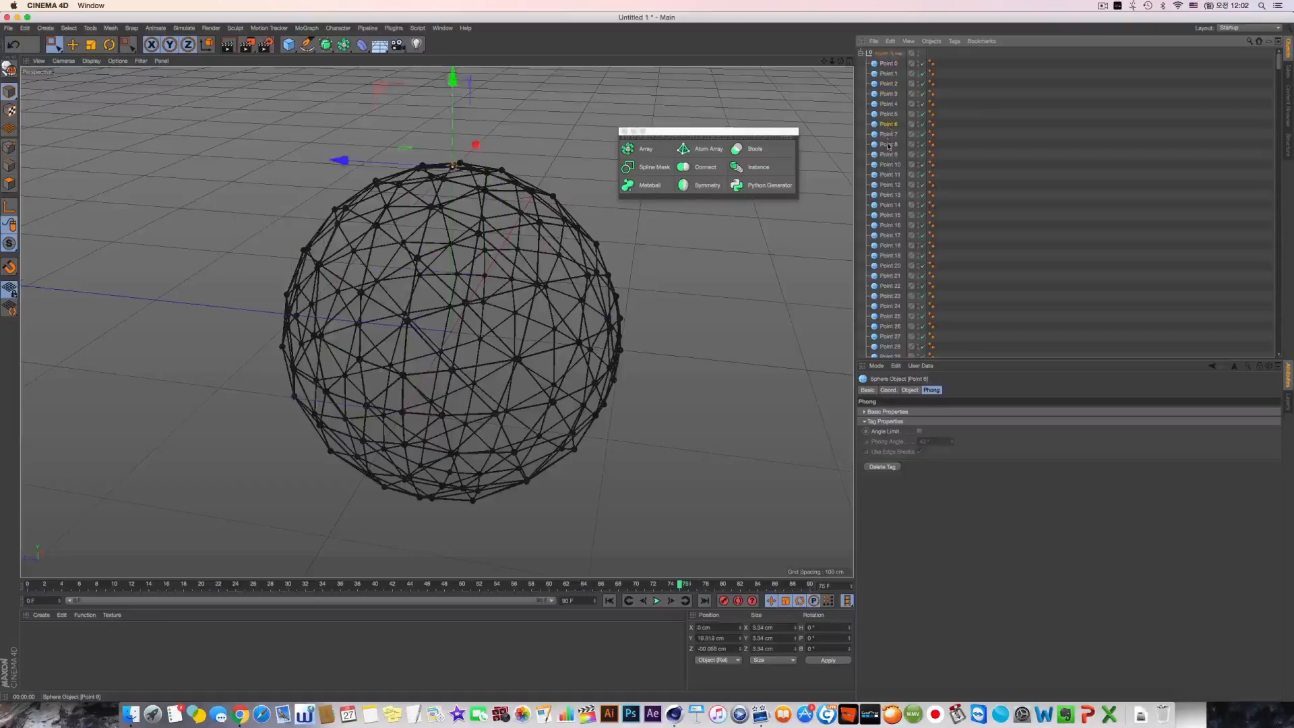
{"action": "left_click", "coordinate": [885, 225]}
{"action": "scroll", "coordinate": [888, 216], "scroll_direction": "down", "scroll_amount": 20}
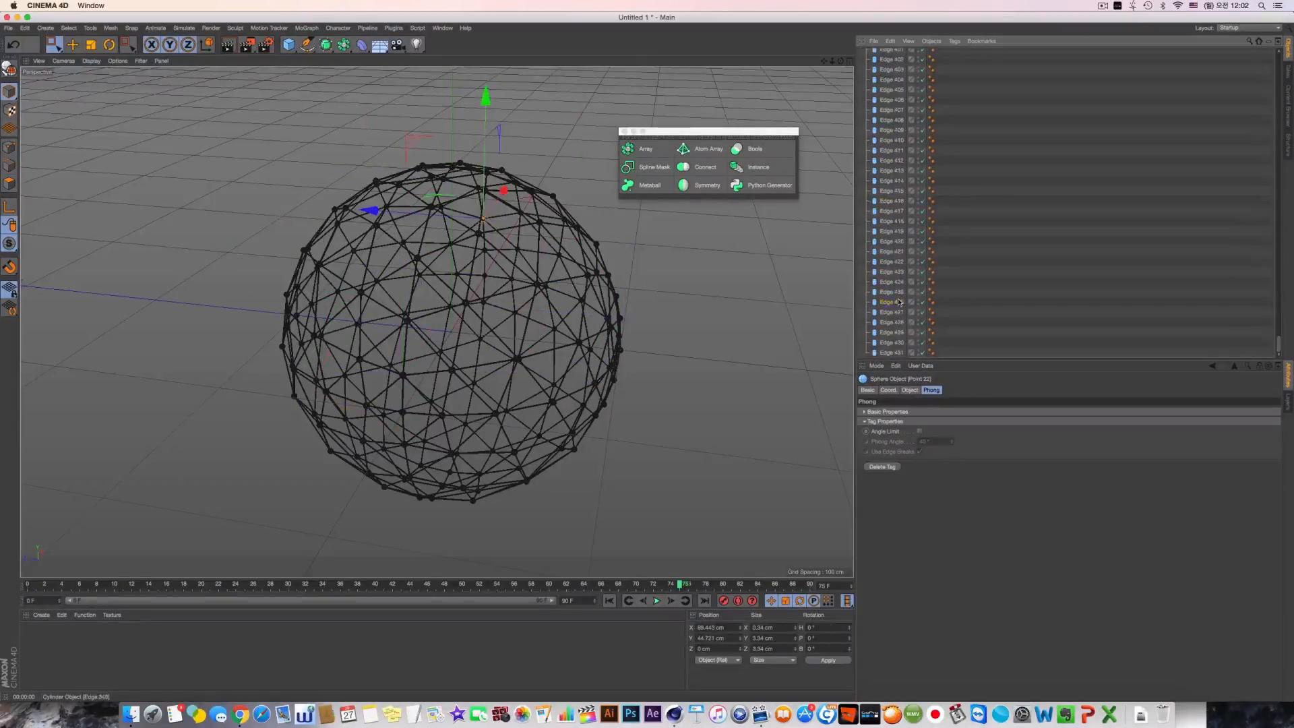
{"action": "left_click", "coordinate": [891, 241]}
{"action": "left_click", "coordinate": [892, 251]}
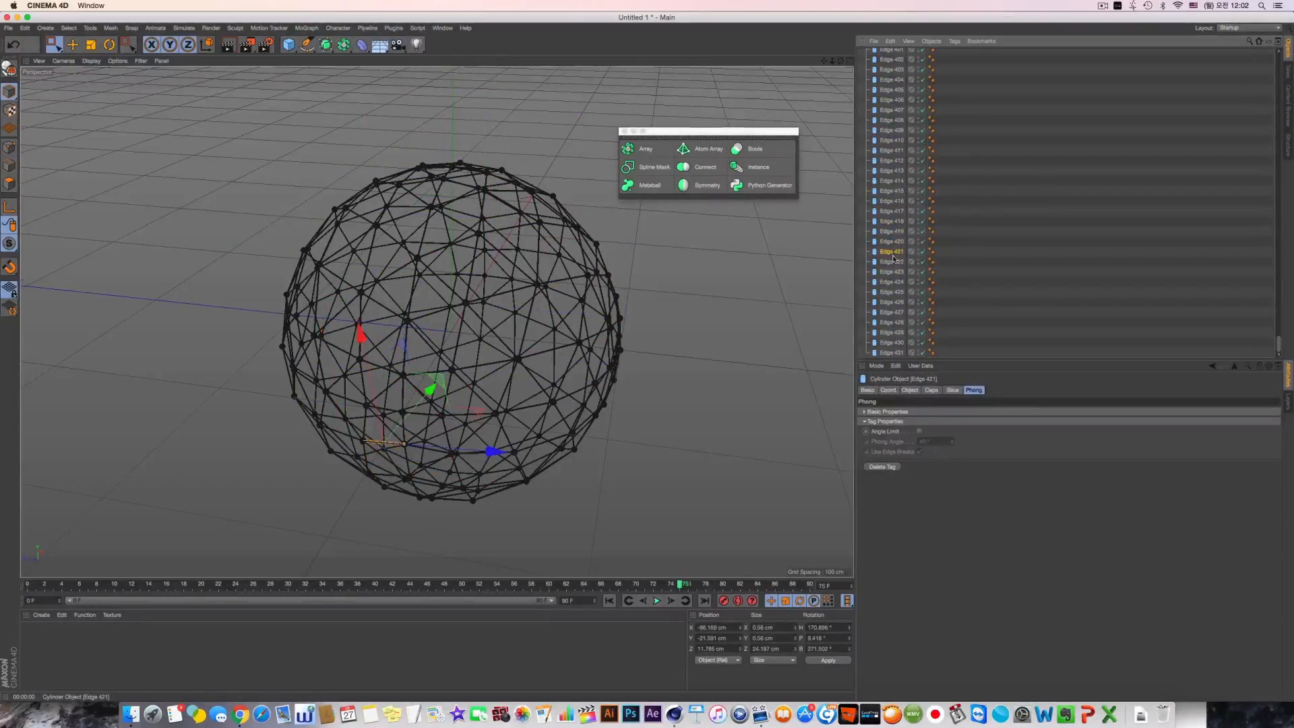
Step: Select Edge 421 through Edge 426, try scaling them together, and undo the change
{"action": "left_click", "coordinate": [893, 302], "text": "shift"}
{"action": "key", "text": "t"}
{"action": "left_click_drag", "start_coordinate": [297, 364], "coordinate": [526, 307]}
{"action": "key", "text": "super+z"}
{"action": "scroll", "coordinate": [441, 252], "scroll_direction": "up", "scroll_amount": 5}
{"action": "scroll", "coordinate": [445, 263], "scroll_direction": "up", "scroll_amount": 3}
{"action": "key", "text": "e"}
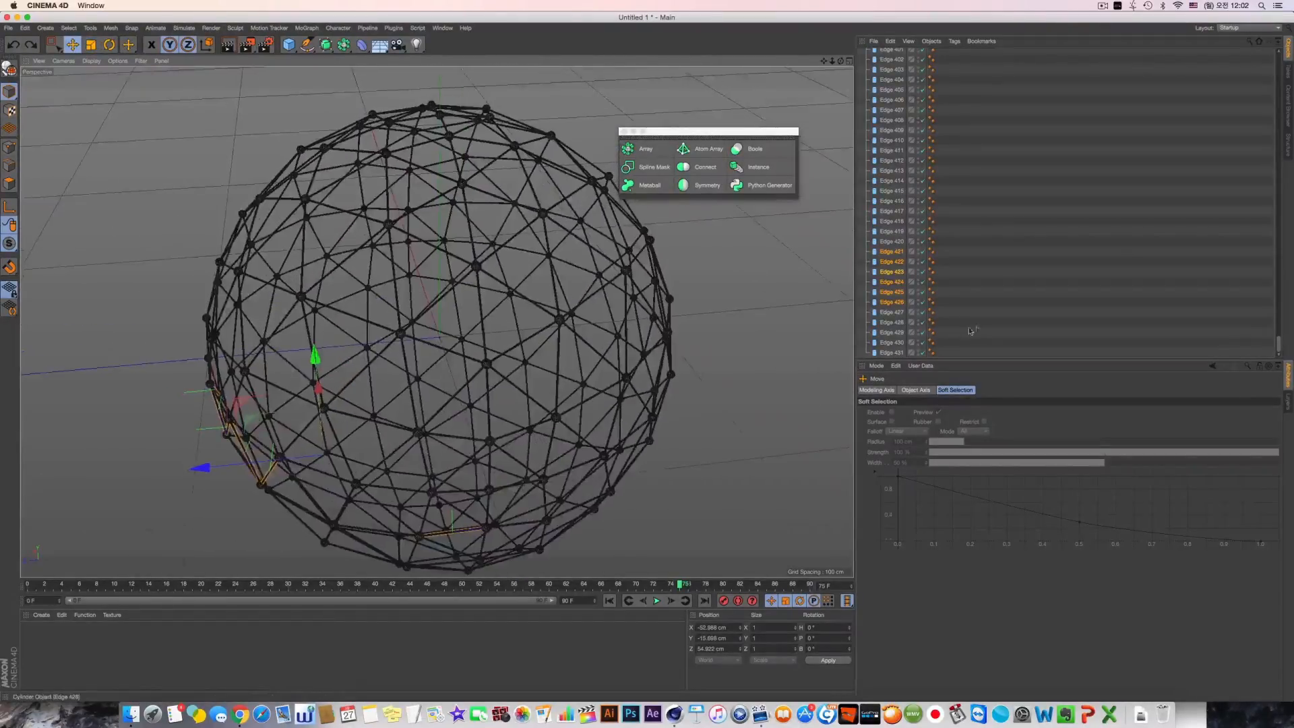
Step: Try changing the Radius of the single cylinder Edge 422 in its object properties
{"action": "left_click", "coordinate": [892, 262]}
{"action": "left_click", "coordinate": [943, 392]}
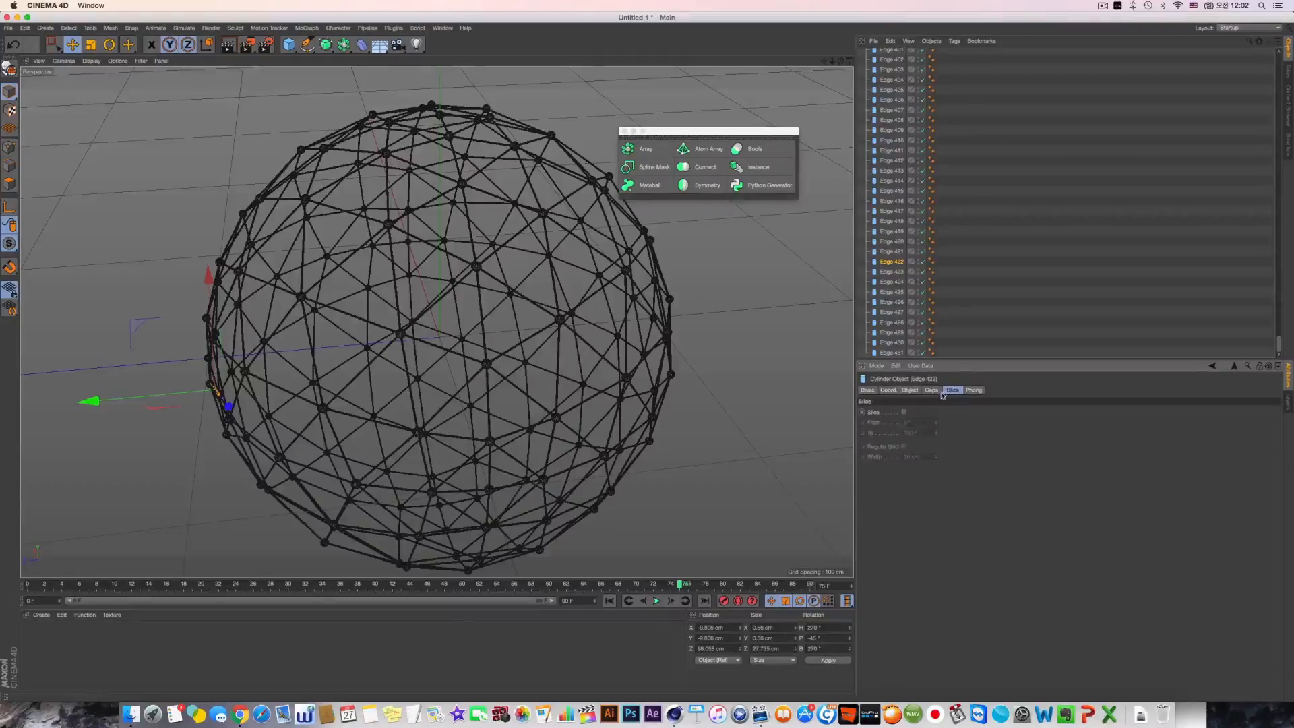
{"action": "left_click", "coordinate": [931, 390]}
{"action": "left_click", "coordinate": [910, 390]}
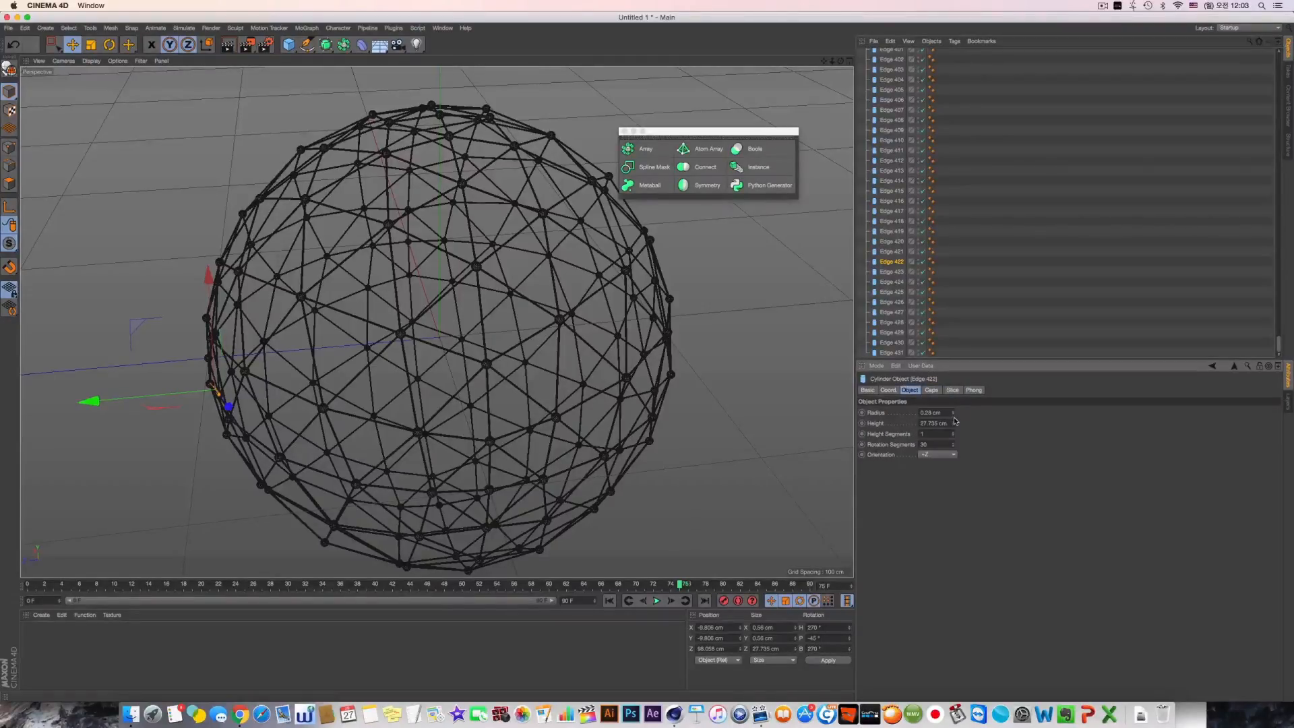
{"action": "left_click_drag", "start_coordinate": [953, 424], "coordinate": [954, 408]}
{"action": "key", "text": "super+z"}
{"action": "left_click_drag", "start_coordinate": [687, 411], "coordinate": [826, 343], "text": "alt"}
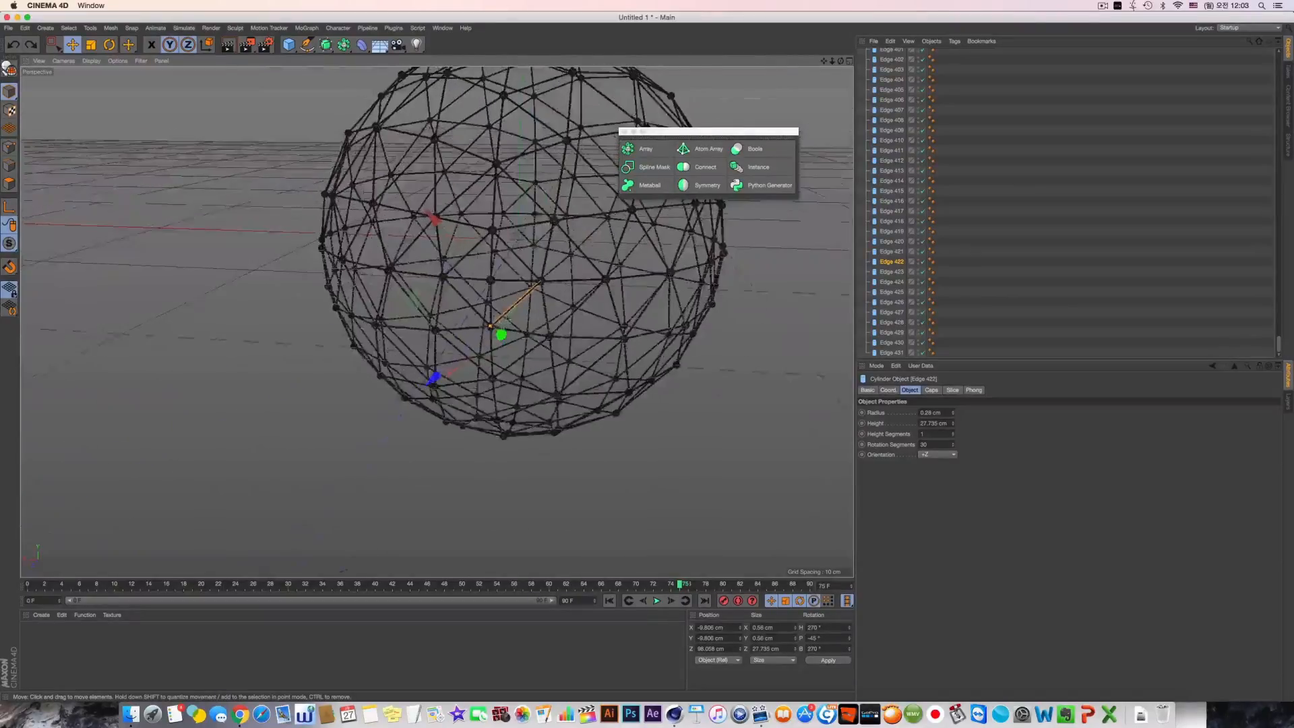
{"action": "scroll", "coordinate": [507, 317], "scroll_direction": "up", "scroll_amount": 10}
{"action": "left_click_drag", "start_coordinate": [953, 423], "coordinate": [953, 413]}
Step: Try enlarging one joint sphere of the array to a radius of 7.344 cm and undo it
{"action": "scroll", "coordinate": [890, 203], "scroll_direction": "up", "scroll_amount": 20}
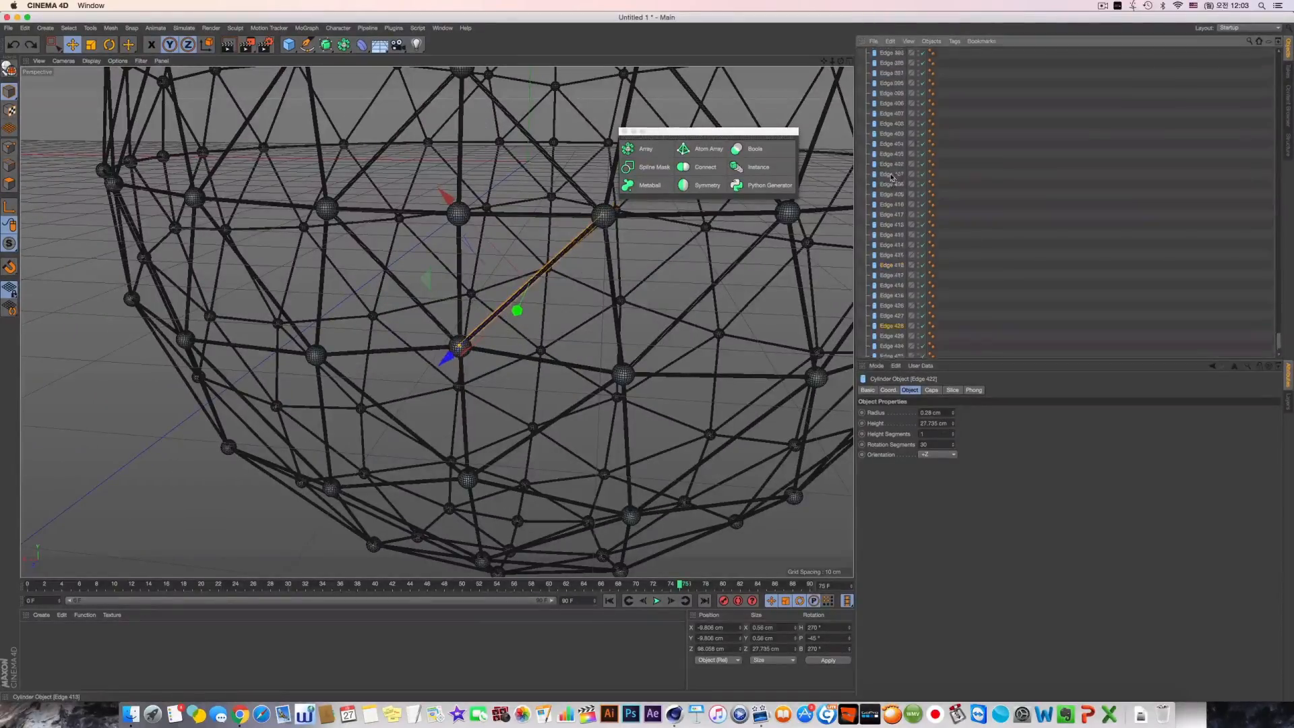
{"action": "left_click", "coordinate": [889, 73]}
{"action": "left_click", "coordinate": [603, 215]}
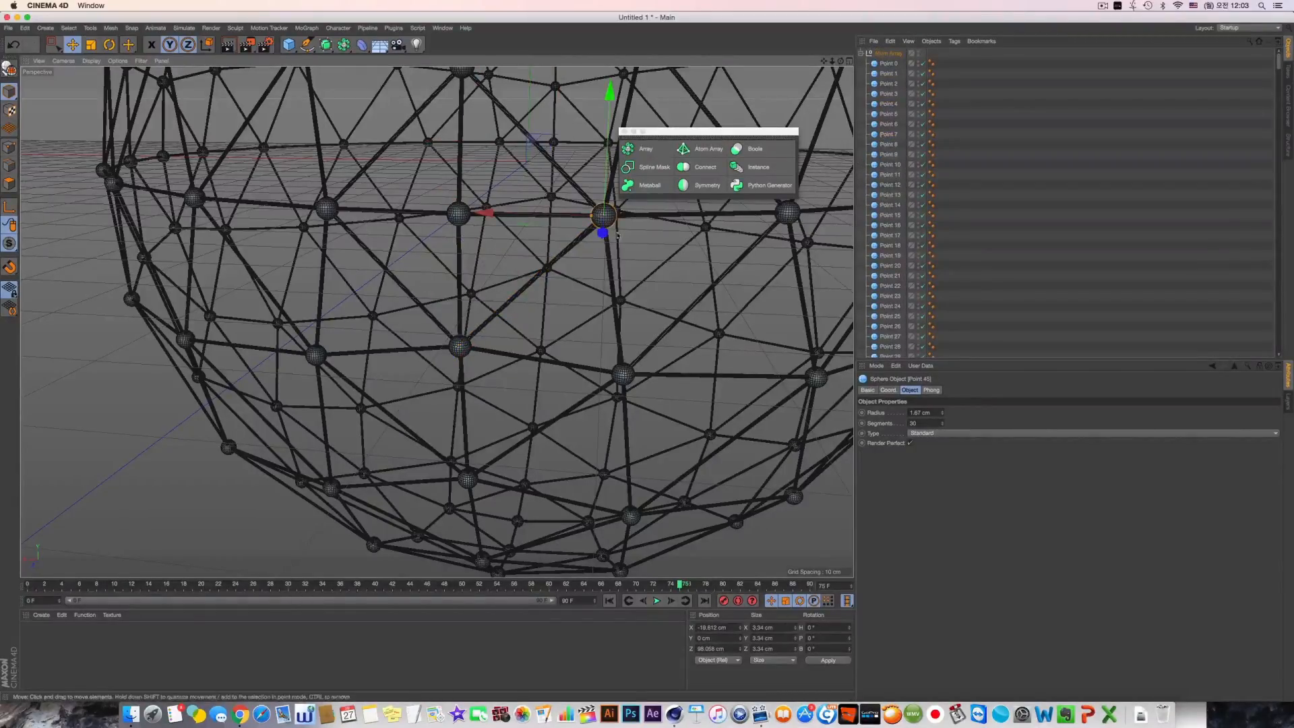
{"action": "left_click_drag", "start_coordinate": [591, 216], "coordinate": [549, 217]}
{"action": "middle_click_drag", "start_coordinate": [581, 227], "coordinate": [405, 355], "text": "alt"}
{"action": "scroll", "coordinate": [406, 354], "scroll_direction": "down", "scroll_amount": 10}
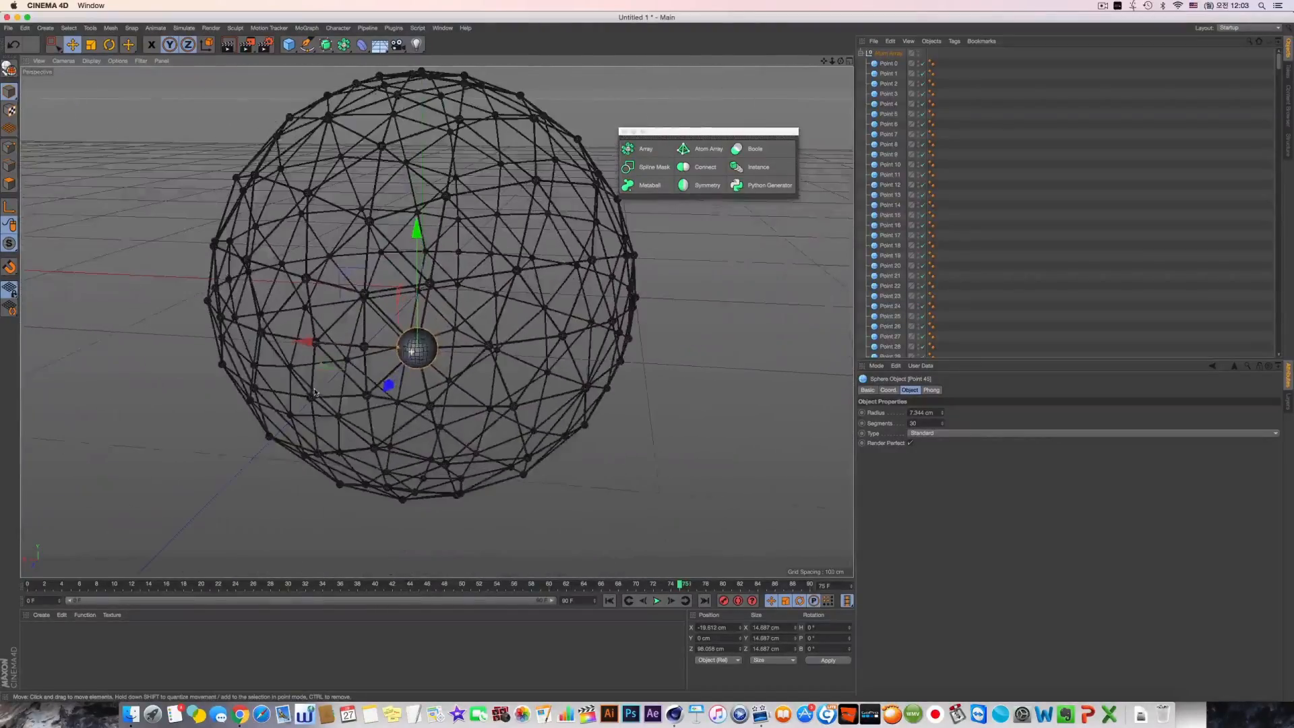
{"action": "key", "text": "super+z"}
Step: Delete the converted Atom Array group together with all its points and edges
{"action": "left_click_drag", "start_coordinate": [409, 352], "coordinate": [470, 319], "text": "alt"}
{"action": "middle_click", "coordinate": [470, 320]}
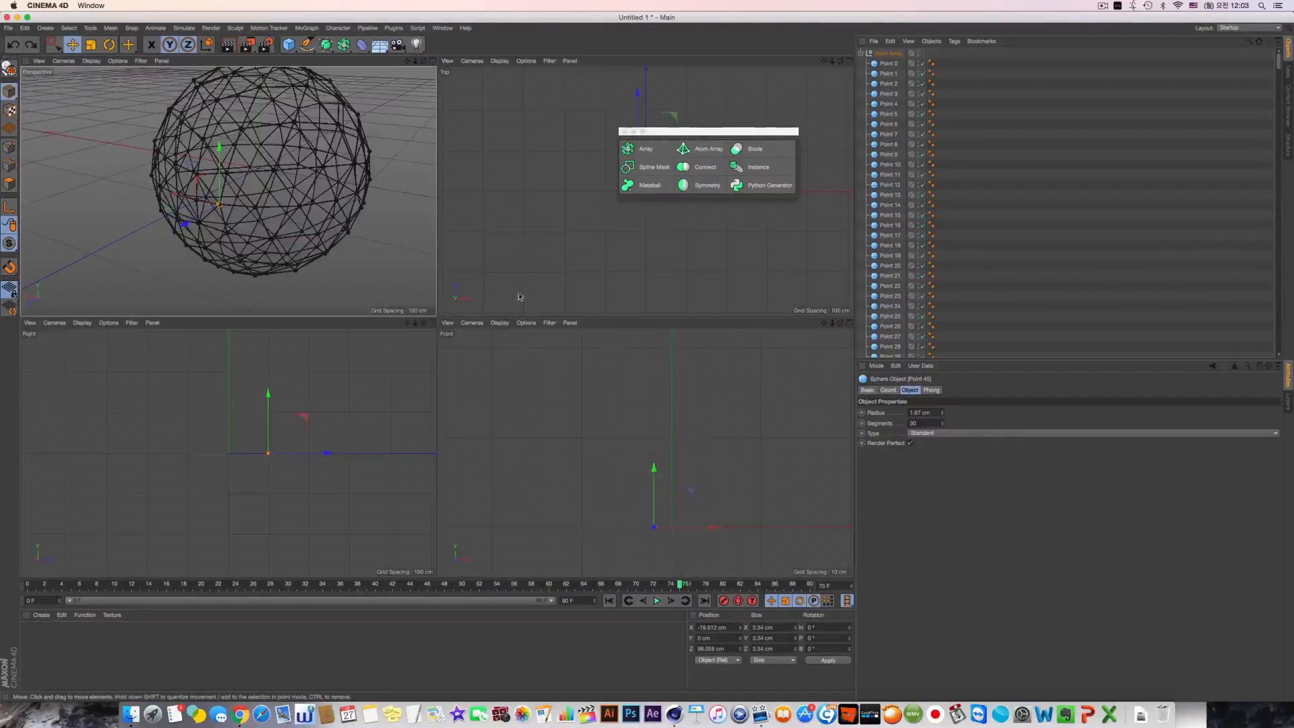
{"action": "middle_click", "coordinate": [418, 283]}
{"action": "middle_click_drag", "start_coordinate": [499, 267], "coordinate": [424, 326], "text": "alt"}
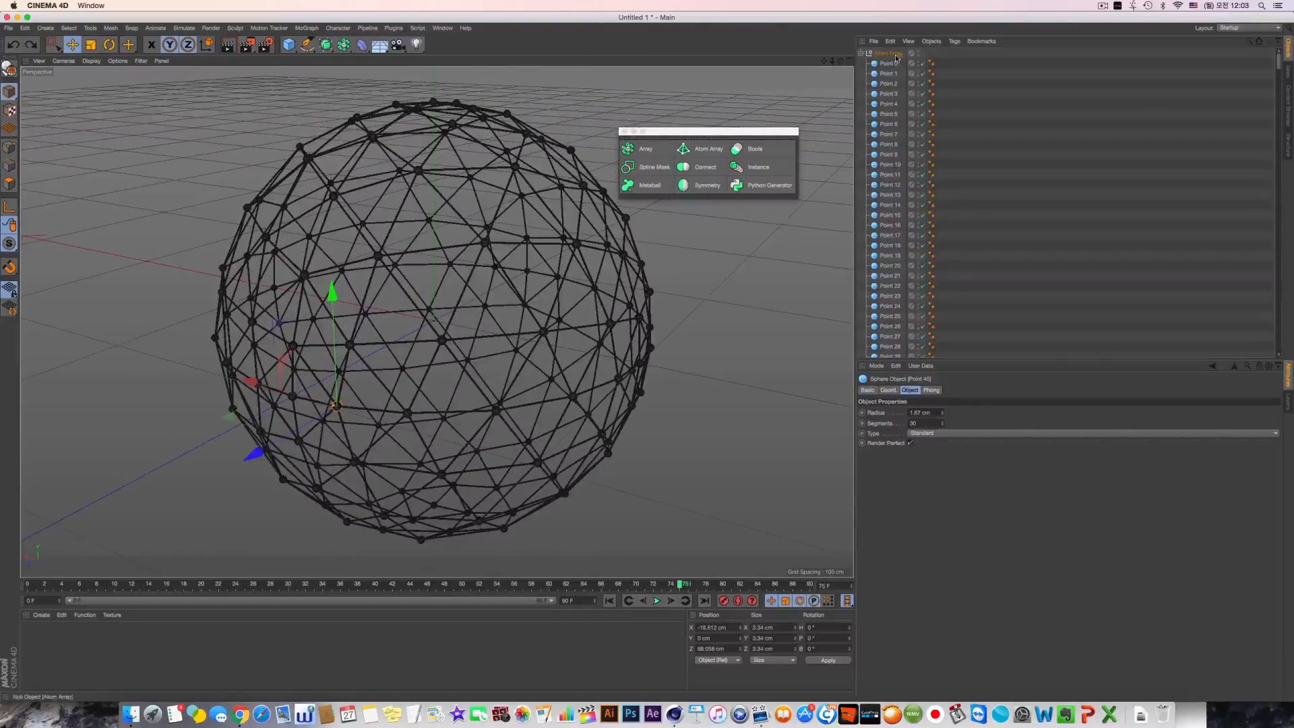
{"action": "left_click", "coordinate": [895, 54]}
{"action": "key", "text": "Delete"}
Step: Add a Boole generator and a default 200 cm cube to the empty scene
{"action": "left_click", "coordinate": [781, 145]}
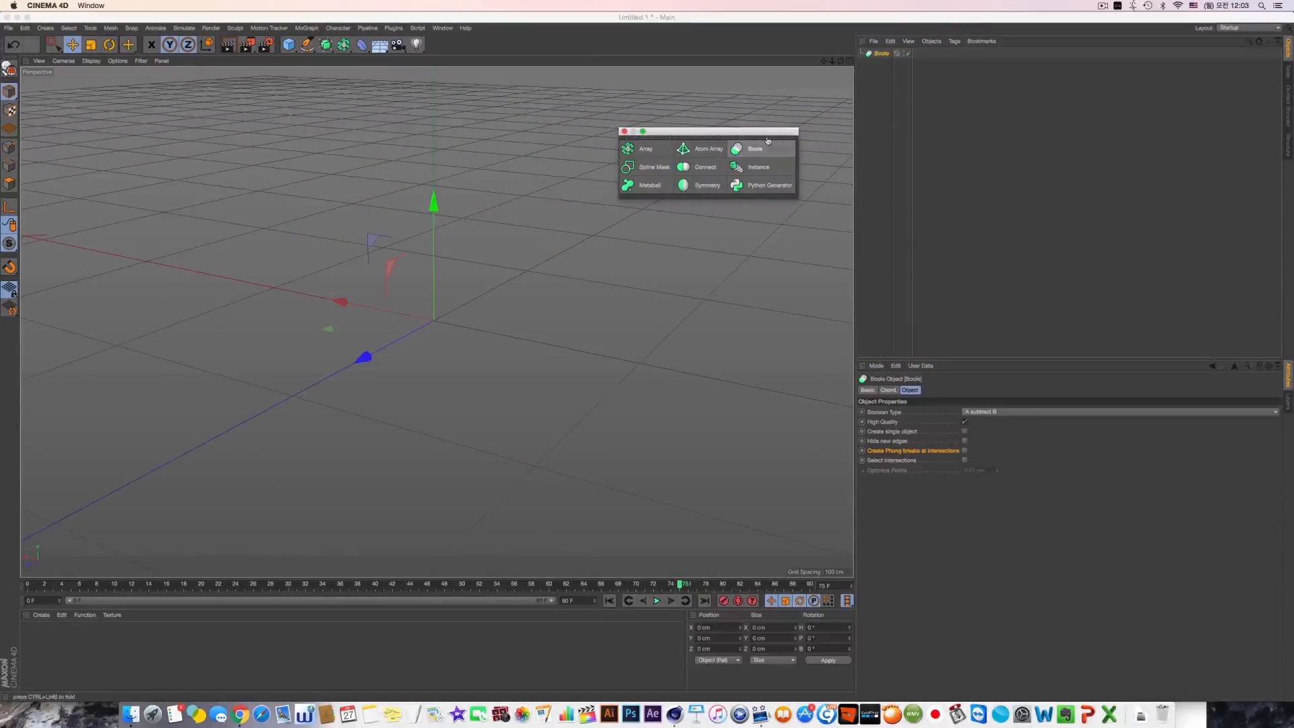
{"action": "middle_click_drag", "start_coordinate": [423, 284], "coordinate": [441, 285], "text": "alt"}
{"action": "scroll", "coordinate": [442, 287], "scroll_direction": "up", "scroll_amount": 5}
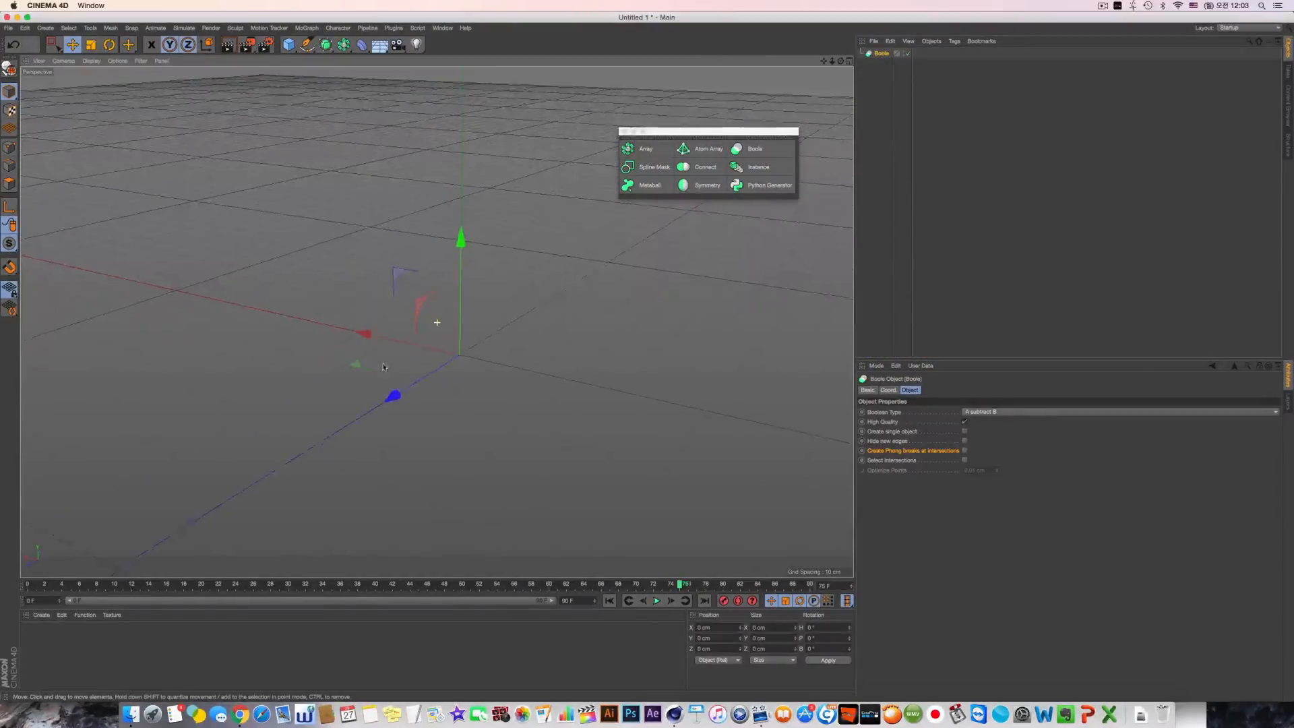
{"action": "scroll", "coordinate": [441, 288], "scroll_direction": "down", "scroll_amount": 3}
{"action": "middle_click_drag", "start_coordinate": [416, 345], "coordinate": [402, 340], "text": "alt"}
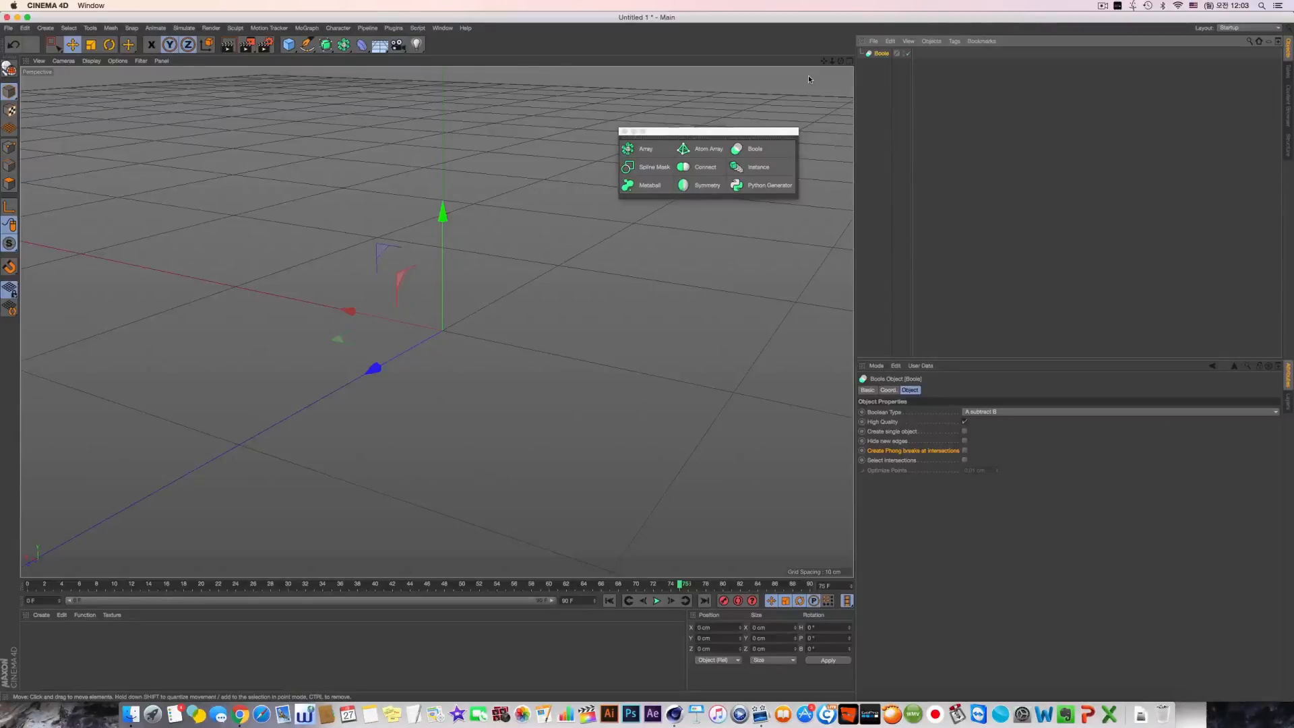
{"action": "left_click", "coordinate": [289, 44]}
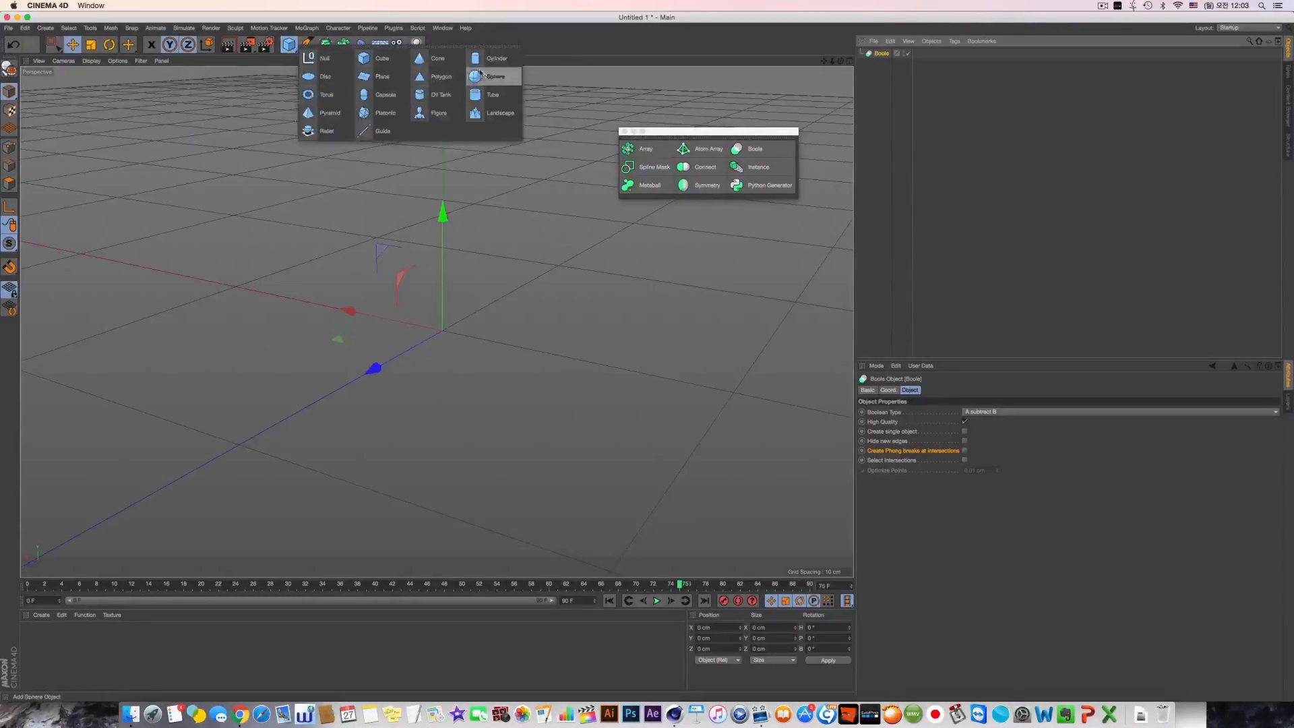
{"action": "left_click", "coordinate": [377, 65]}
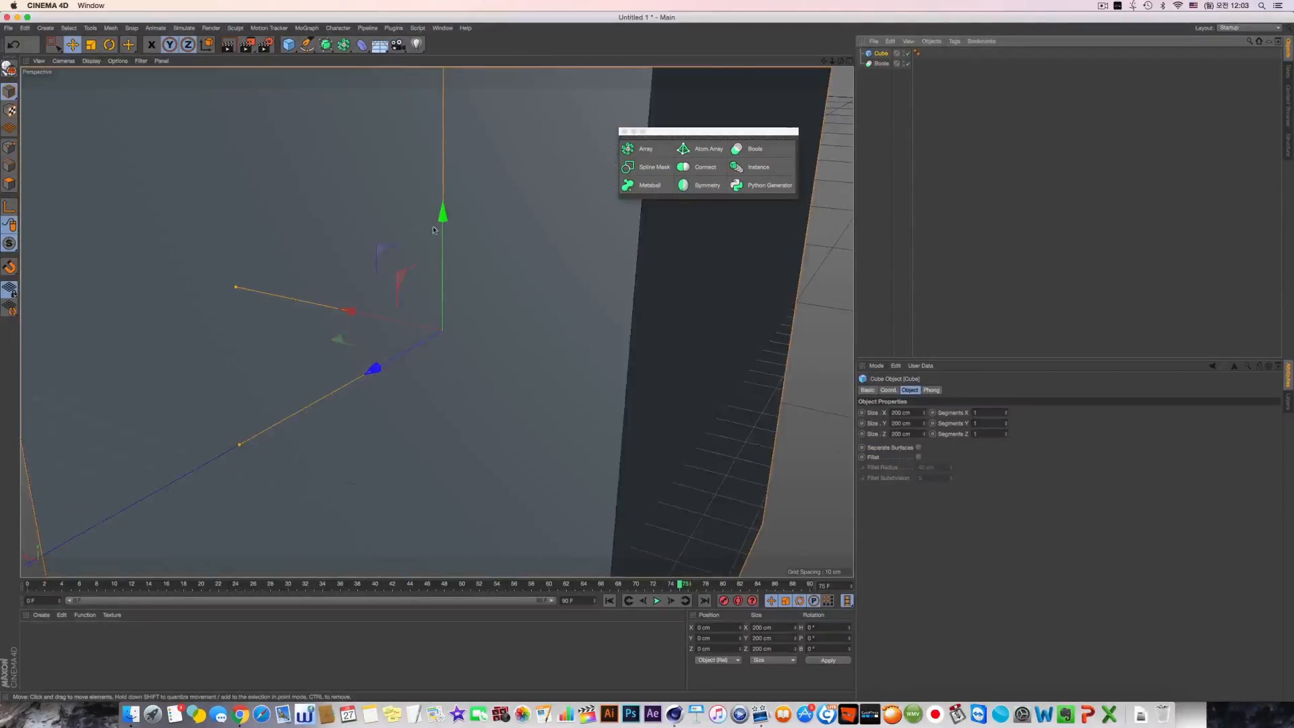
{"action": "scroll", "coordinate": [390, 238], "scroll_direction": "down", "scroll_amount": 10}
{"action": "left_click_drag", "start_coordinate": [519, 233], "coordinate": [476, 256], "text": "alt"}
Step: Add a sphere, reduce its radius to about 65.29 cm and move it along Z so it protrudes from the cube's face
{"action": "left_click", "coordinate": [289, 44]}
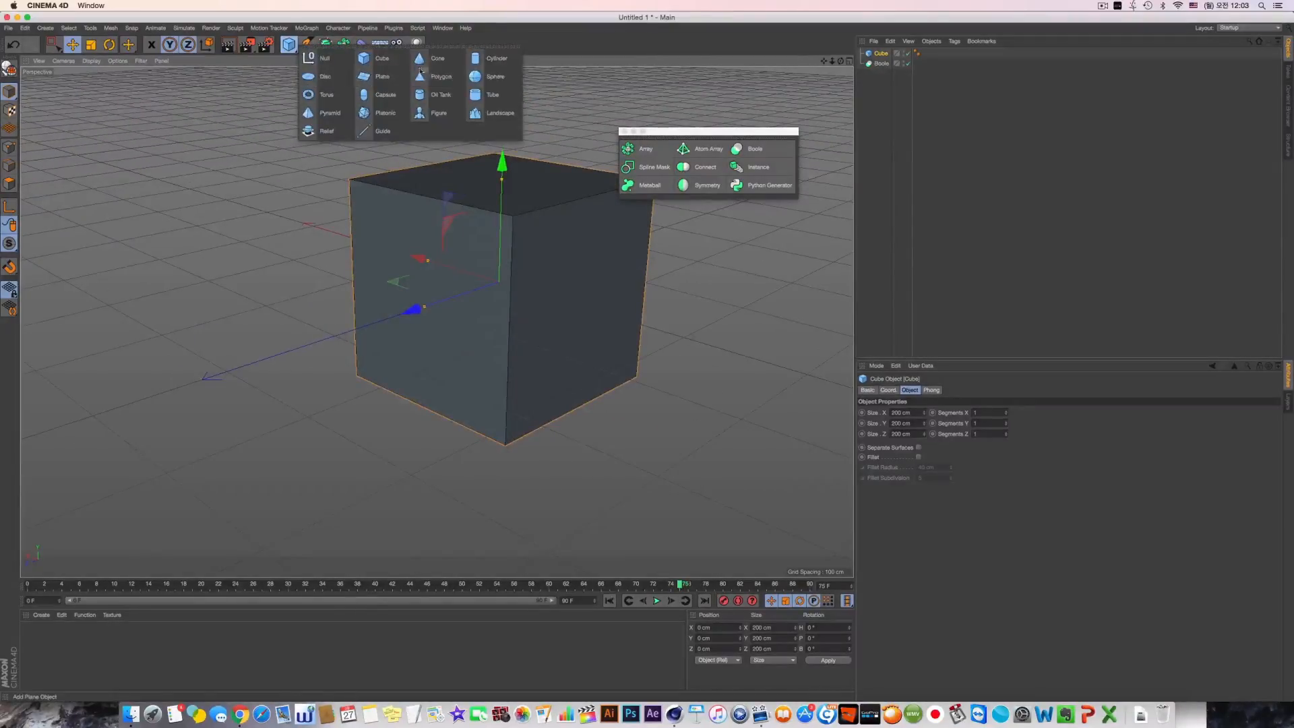
{"action": "left_click", "coordinate": [480, 84]}
{"action": "left_click_drag", "start_coordinate": [410, 310], "coordinate": [298, 346]}
{"action": "left_click_drag", "start_coordinate": [329, 291], "coordinate": [347, 304]}
{"action": "left_click_drag", "start_coordinate": [294, 349], "coordinate": [325, 340]}
{"action": "left_click_drag", "start_coordinate": [348, 343], "coordinate": [584, 360], "text": "alt"}
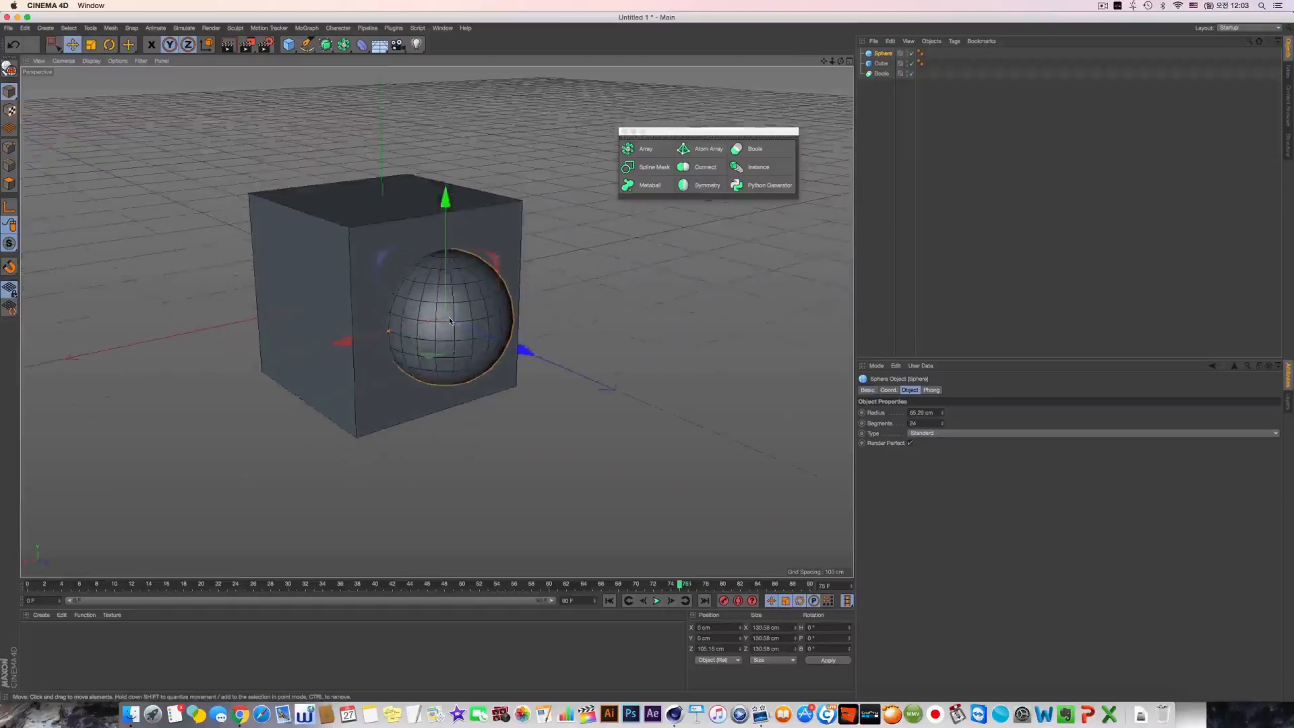
{"action": "scroll", "coordinate": [499, 350], "scroll_direction": "up", "scroll_amount": 3}
{"action": "left_click_drag", "start_coordinate": [489, 350], "coordinate": [318, 362]}
{"action": "key", "text": "super+z"}
Step: Examine the Boolean Type options of the Boole object
{"action": "left_click", "coordinate": [881, 73]}
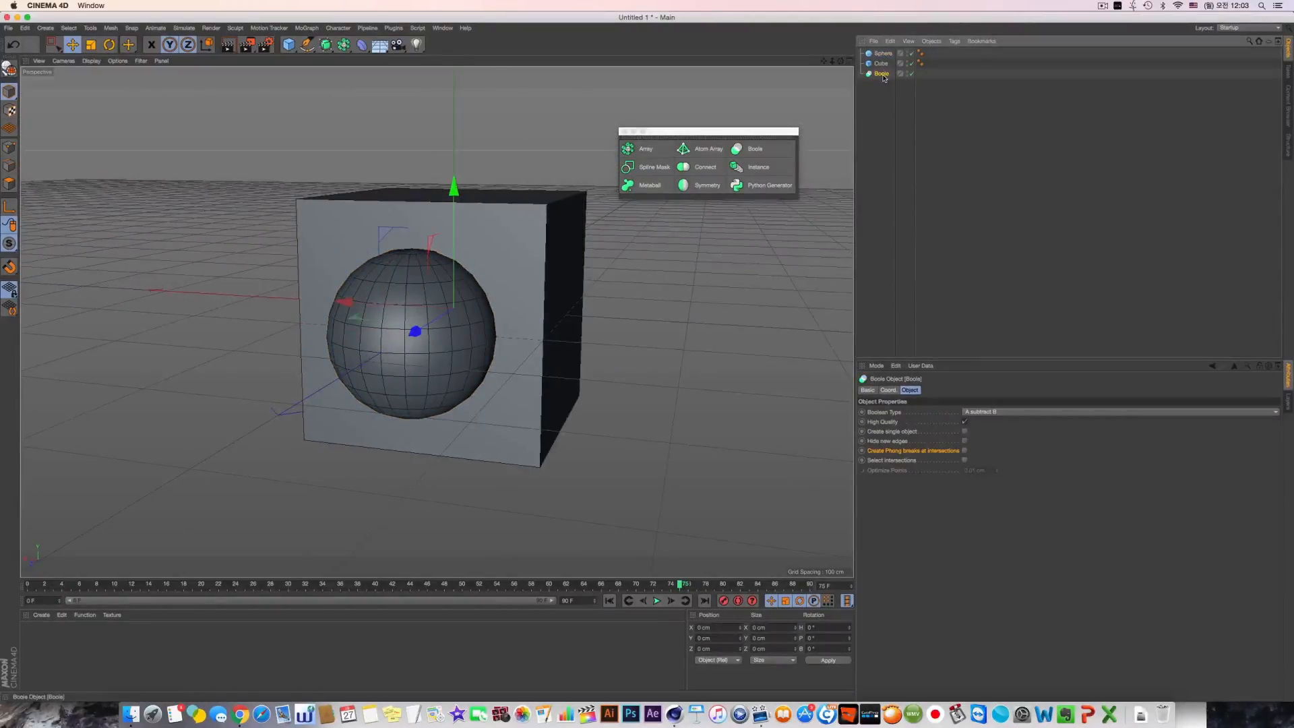
{"action": "left_click", "coordinate": [991, 412]}
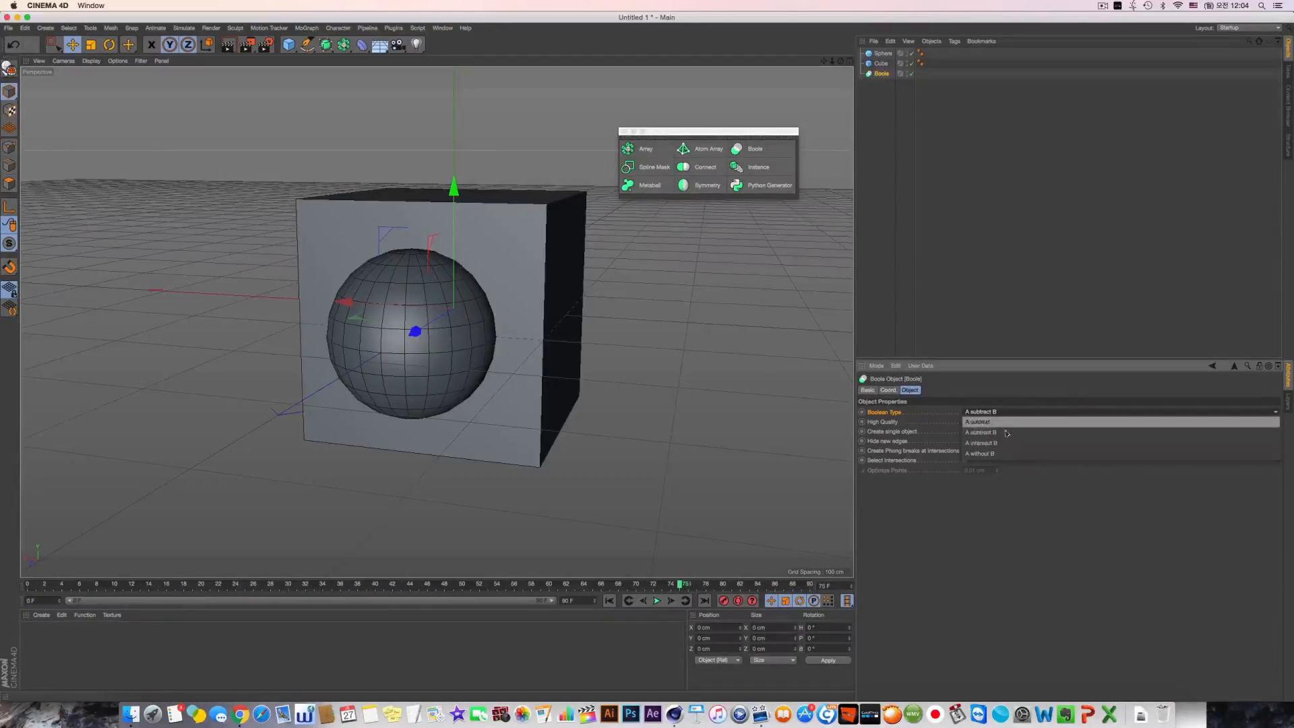
{"action": "left_click", "coordinate": [1050, 423]}
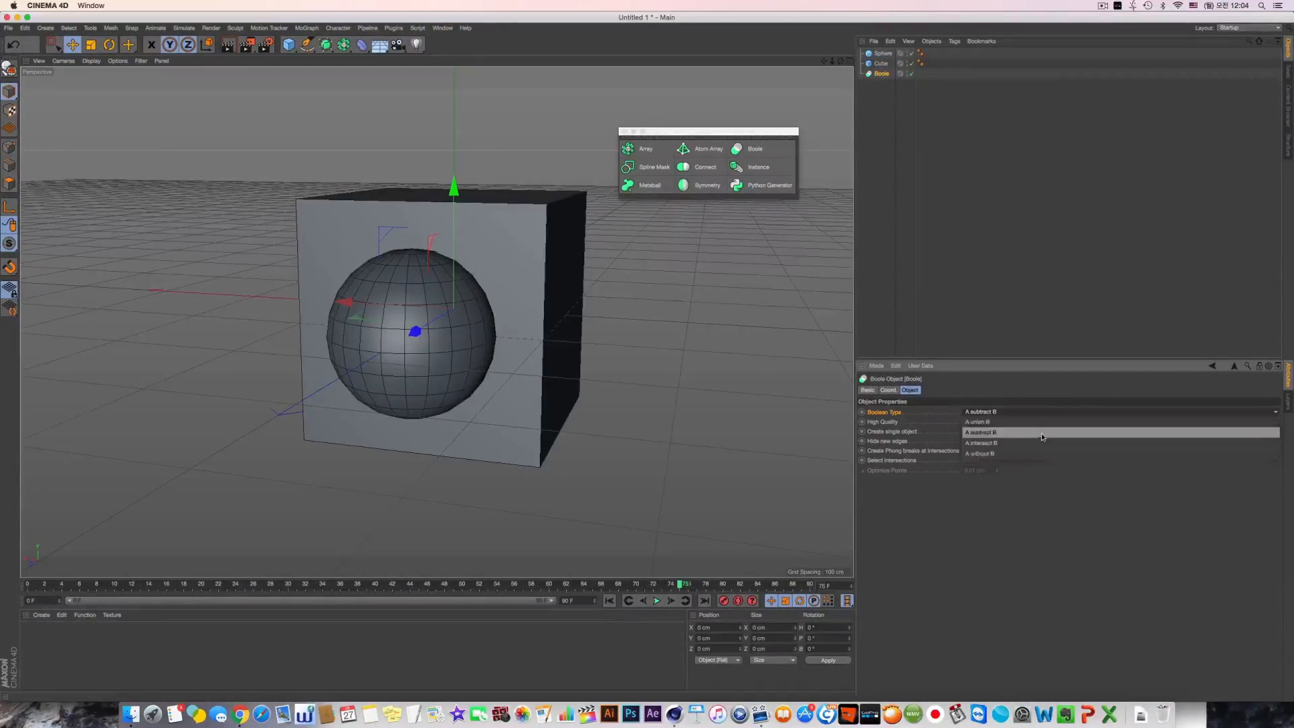
{"action": "left_click", "coordinate": [934, 194]}
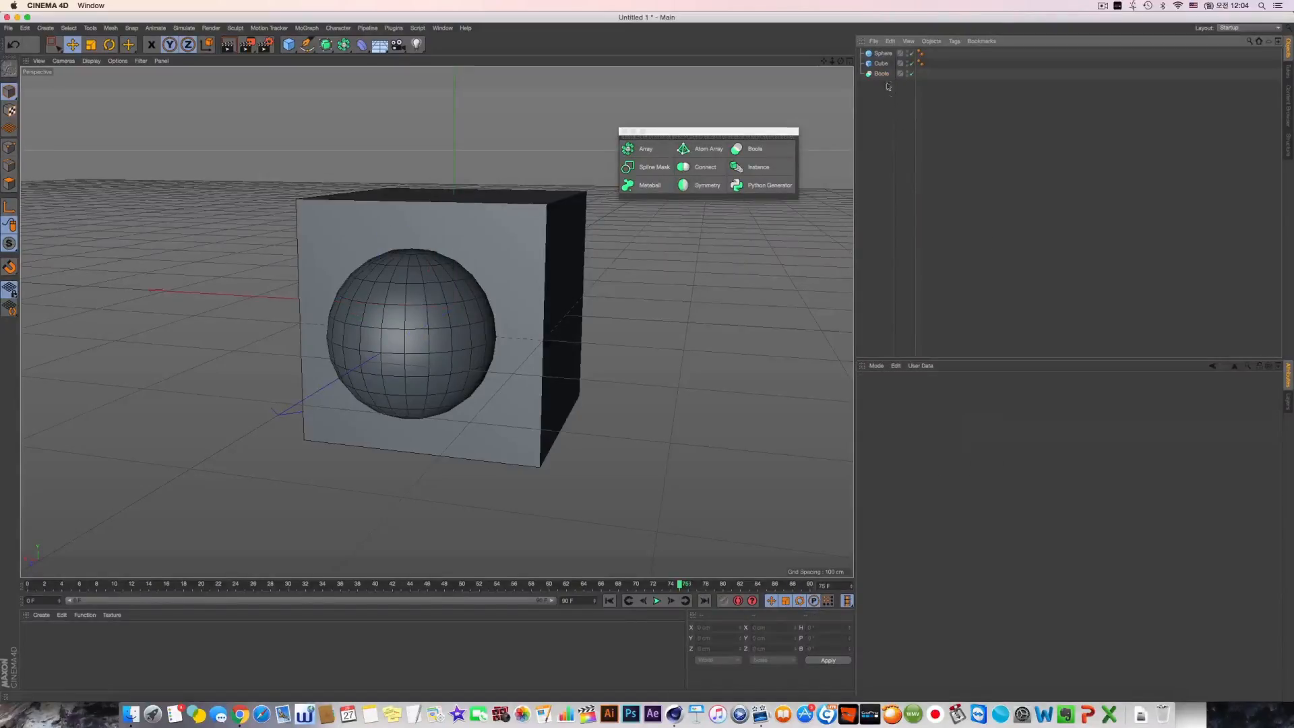
Step: Nest the cube and the sphere under the Boole object, with the cube first as operand A
{"action": "left_click", "coordinate": [881, 64]}
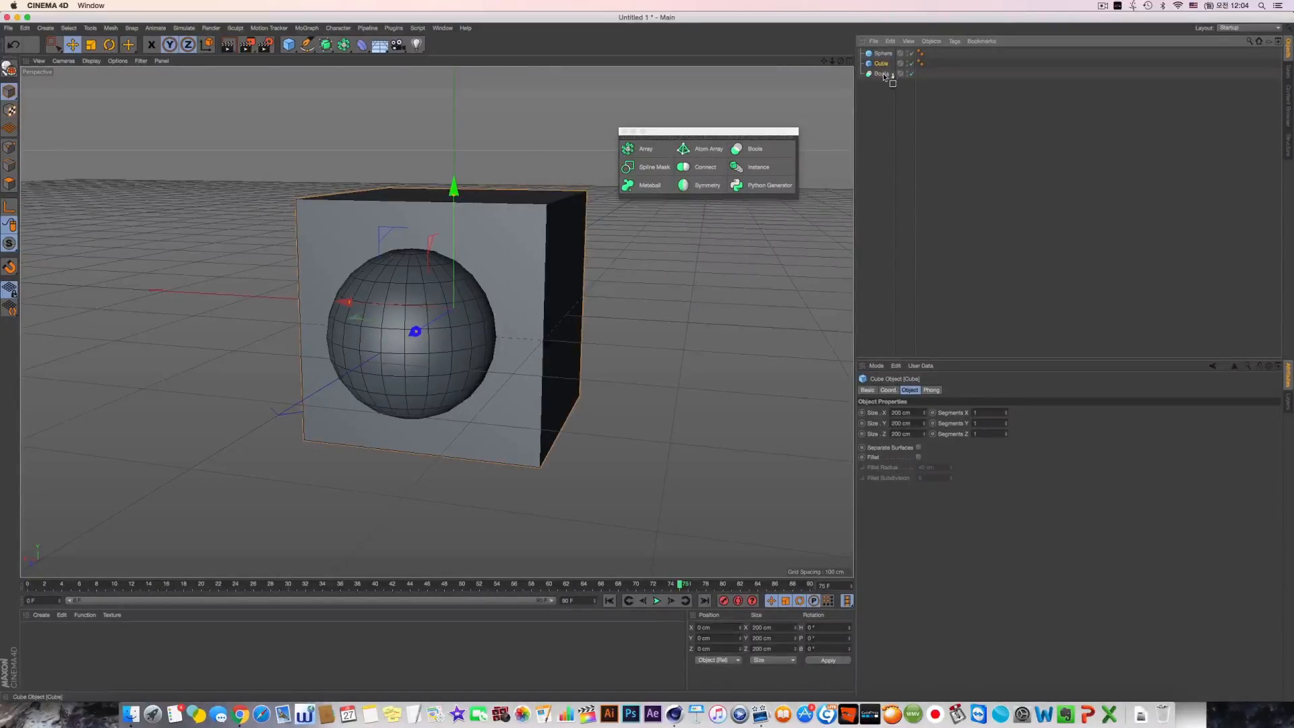
{"action": "left_click_drag", "start_coordinate": [883, 77], "coordinate": [888, 77]}
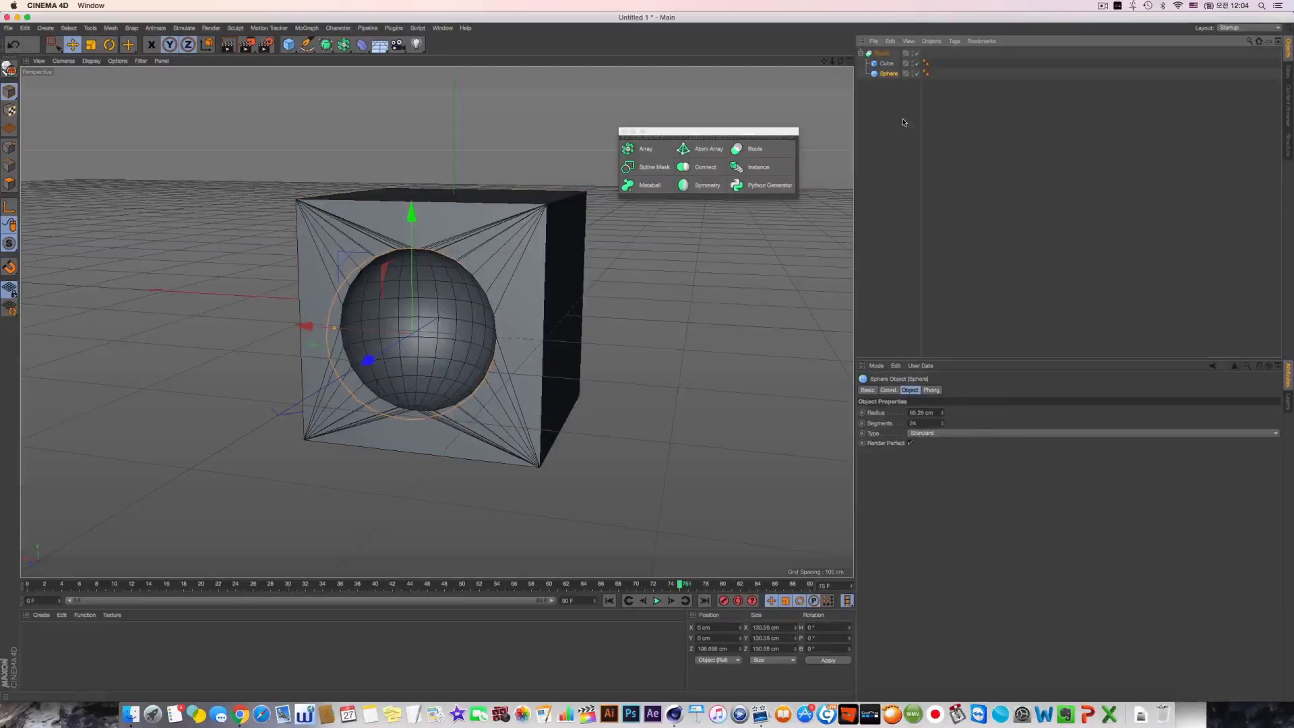
{"action": "left_click", "coordinate": [886, 64]}
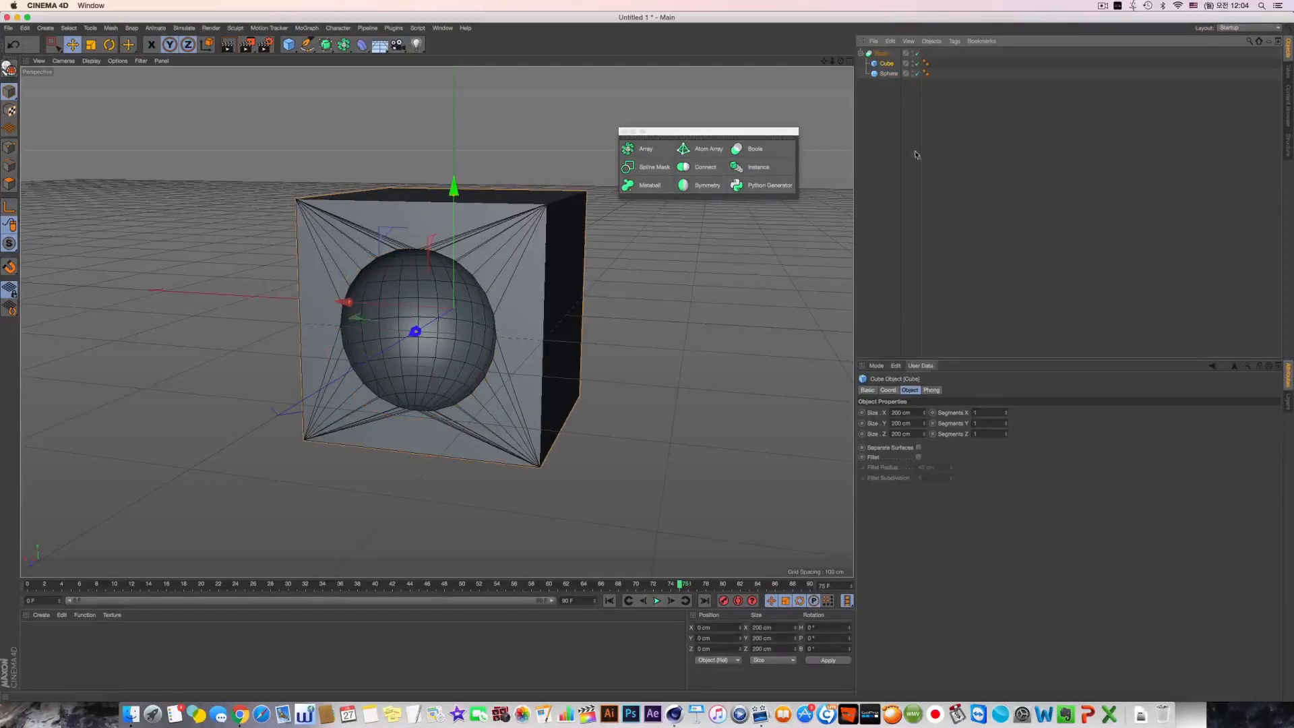
Step: Try the Boolean Type A intersect B, view the result from another angle, and undo the change
{"action": "left_click", "coordinate": [884, 53]}
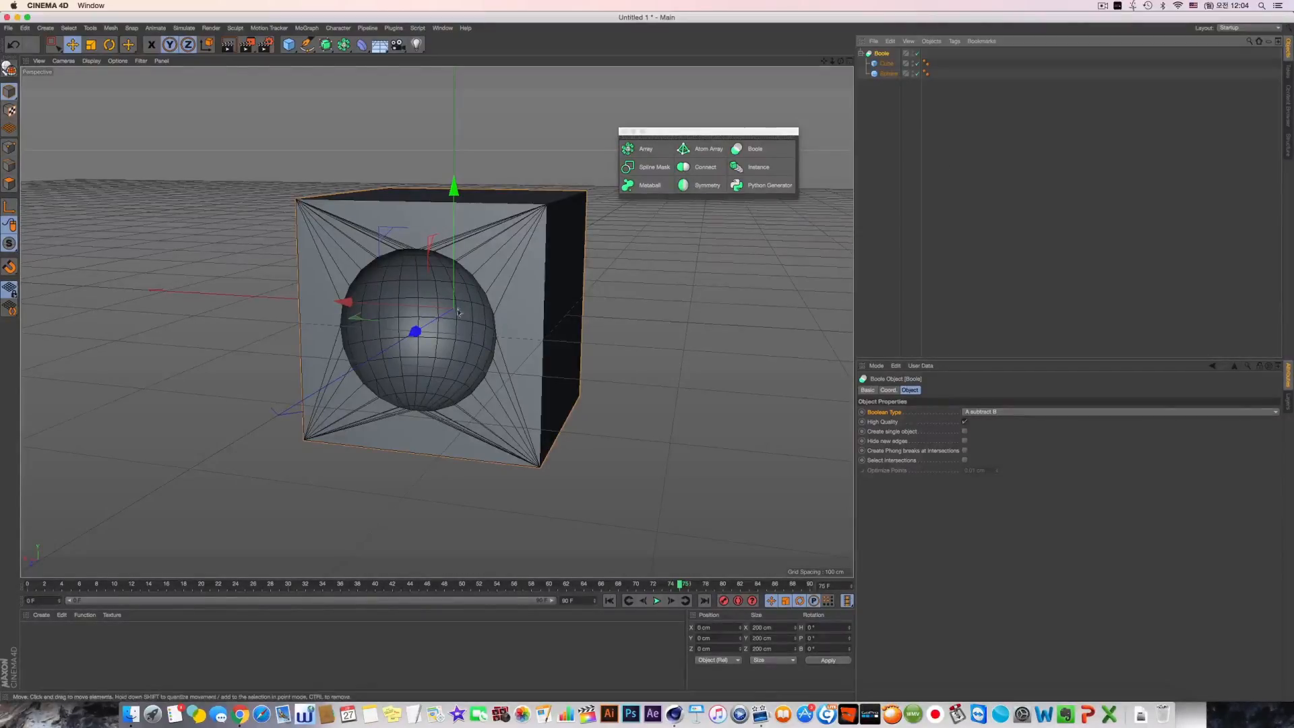
{"action": "left_click", "coordinate": [998, 412]}
{"action": "left_click", "coordinate": [1000, 416]}
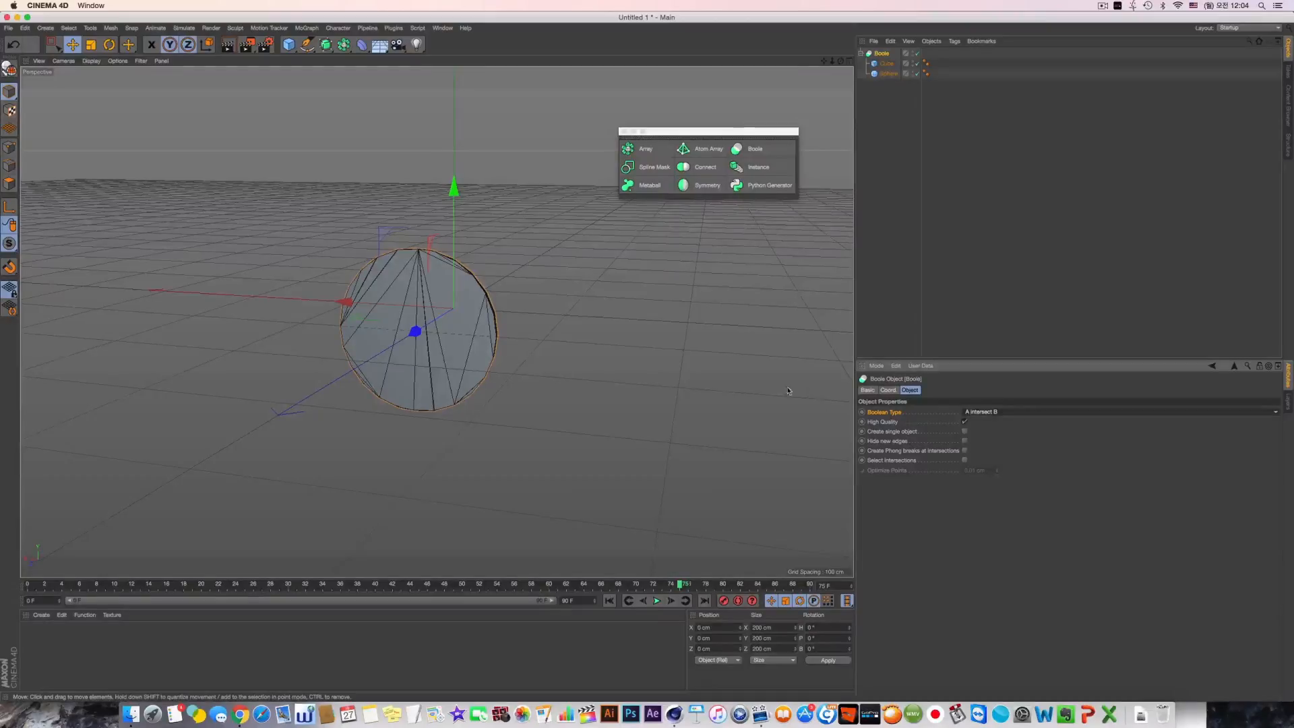
{"action": "left_click_drag", "start_coordinate": [794, 398], "coordinate": [899, 425], "text": "alt"}
{"action": "key", "text": "super+z"}
Step: Set the Boole's Boolean Type to A union B and turn off High Quality
{"action": "left_click", "coordinate": [996, 412]}
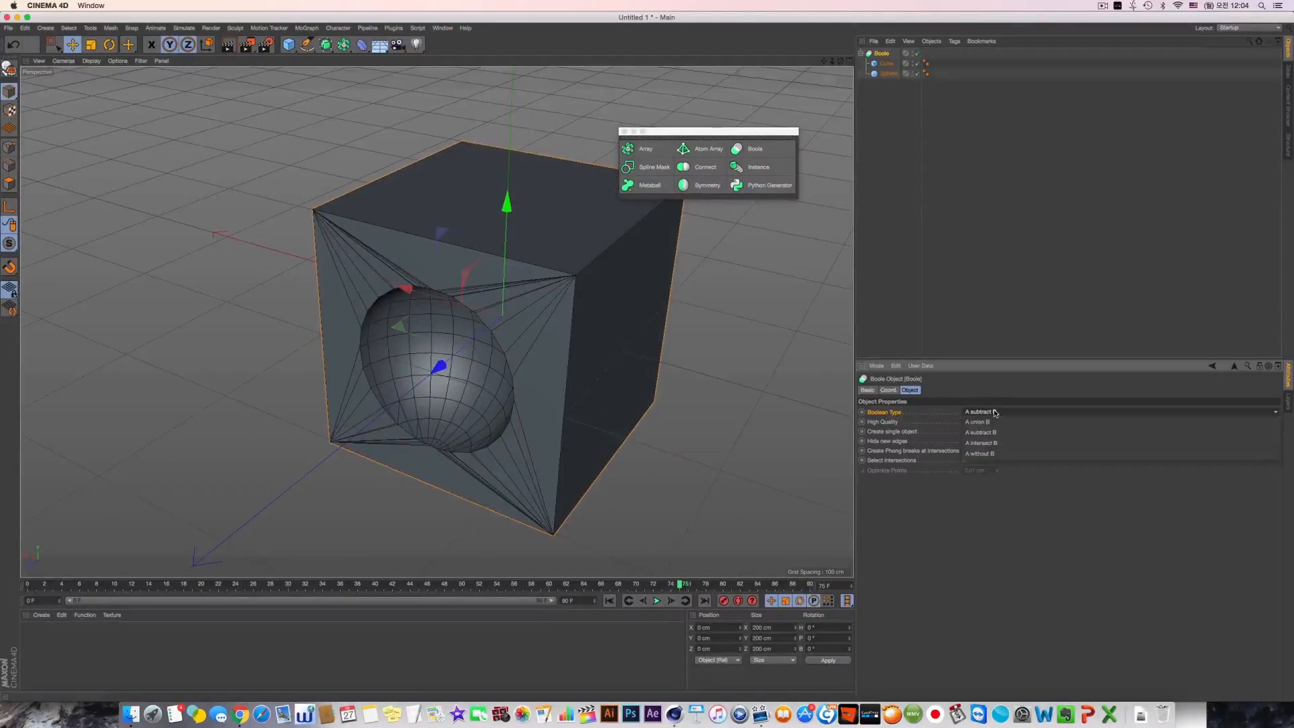
{"action": "left_click", "coordinate": [1005, 422]}
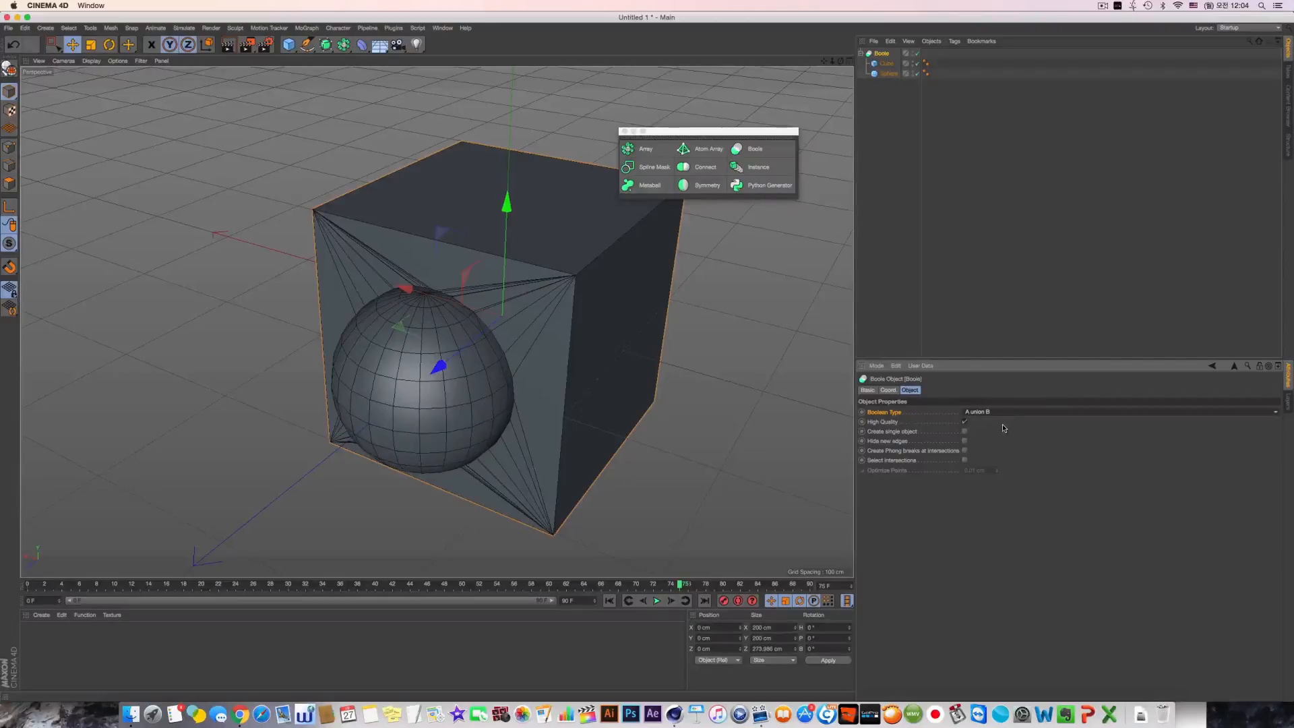
{"action": "left_click", "coordinate": [968, 424]}
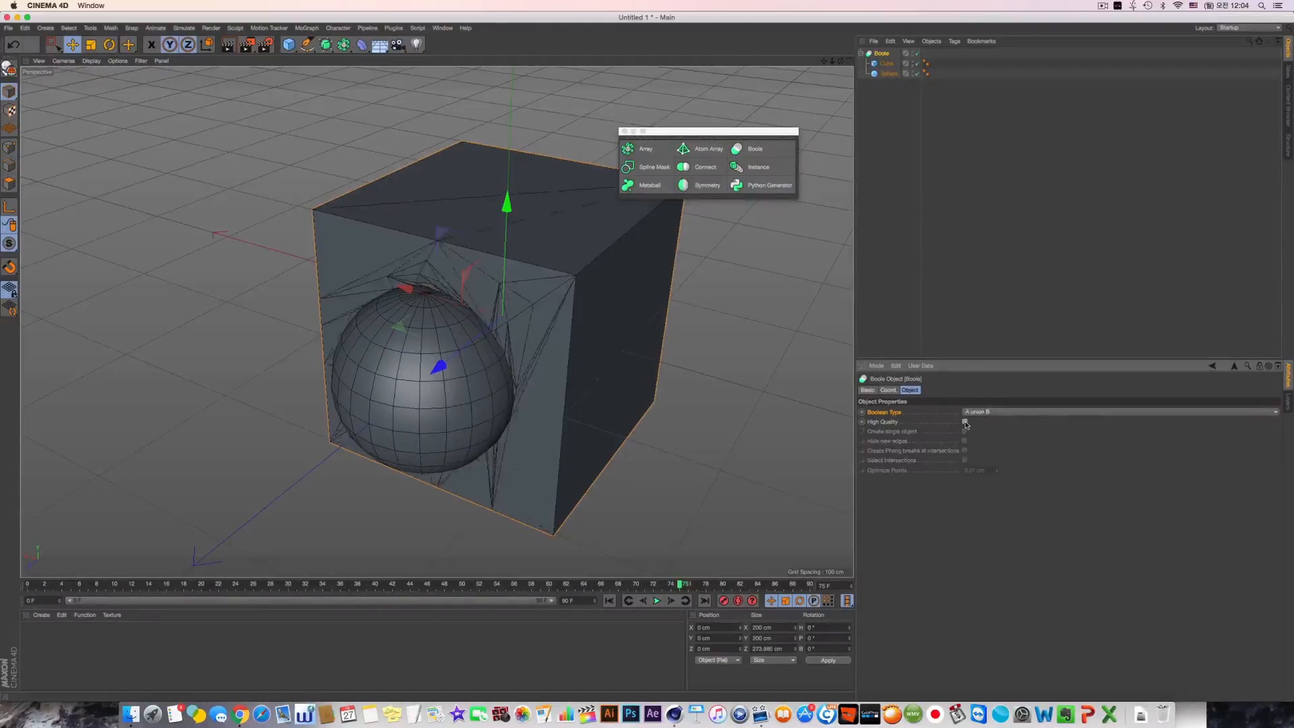
Step: Turn High Quality on for the Boole object and set its Boolean Type to A without B
{"action": "left_click", "coordinate": [967, 424]}
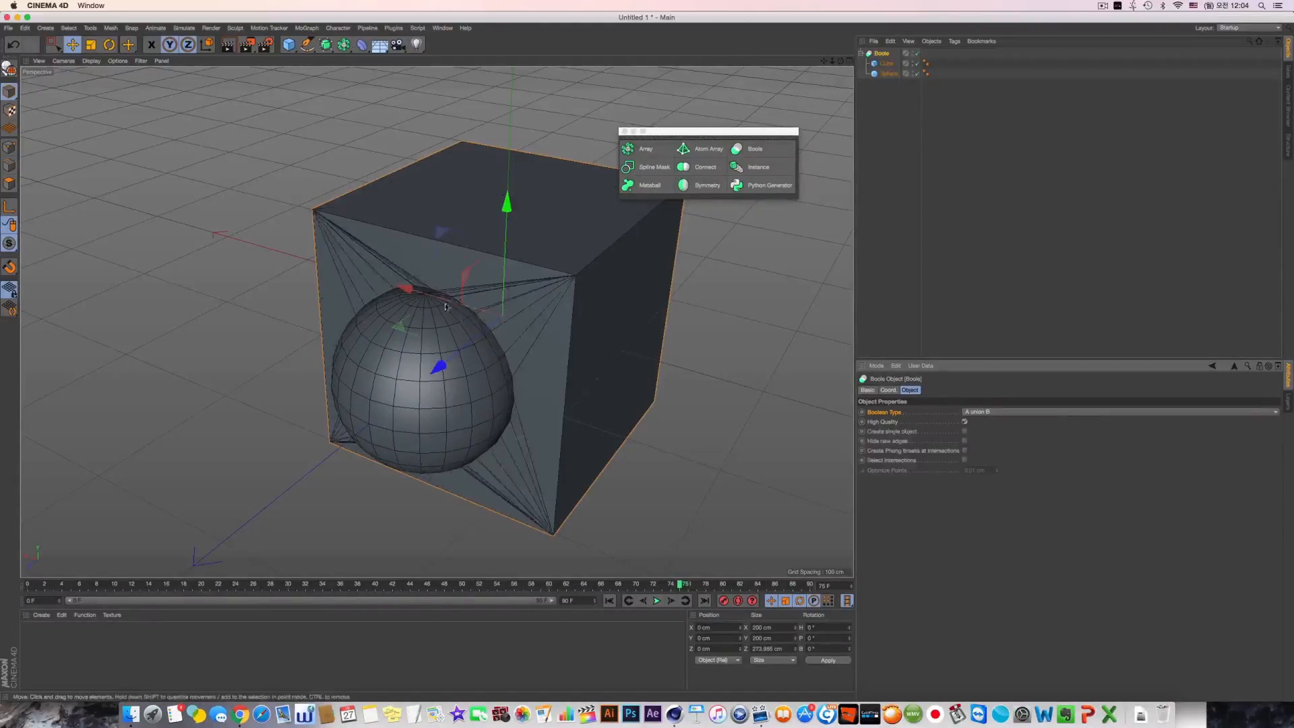
{"action": "left_click", "coordinate": [975, 412]}
{"action": "left_click", "coordinate": [991, 454]}
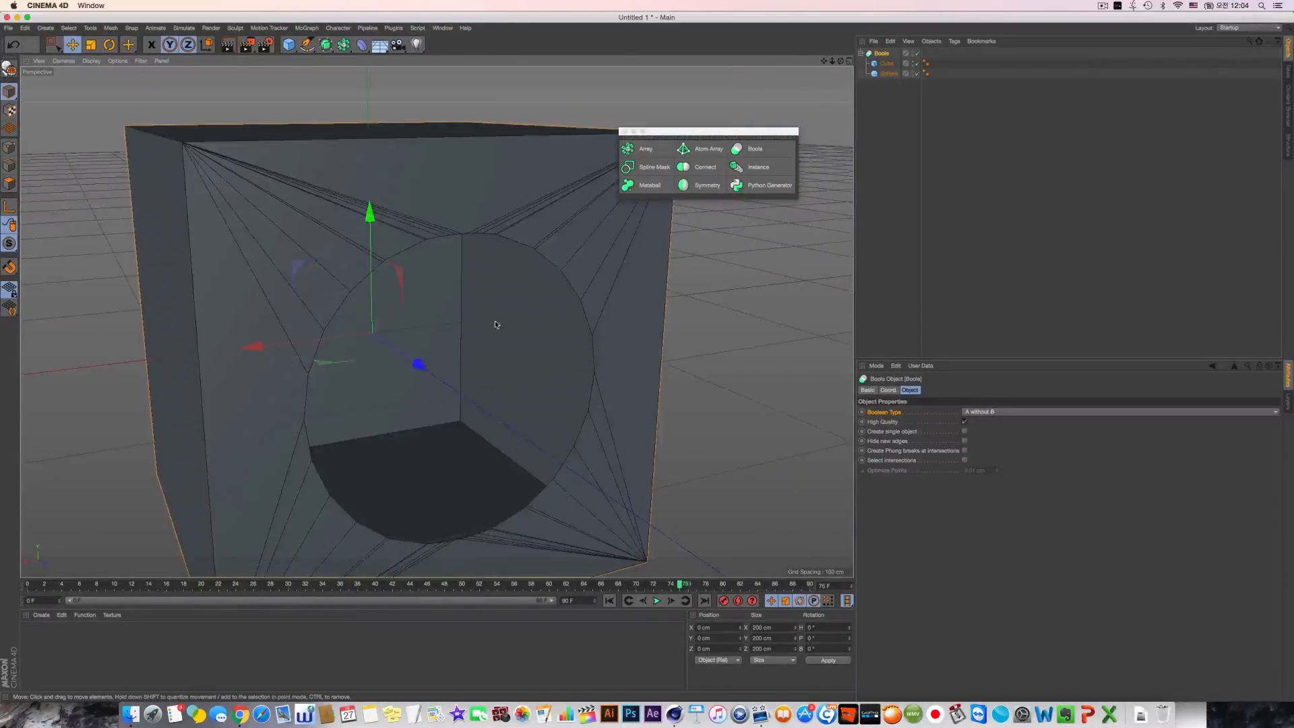
{"action": "scroll", "coordinate": [495, 324], "scroll_direction": "down", "scroll_amount": 5}
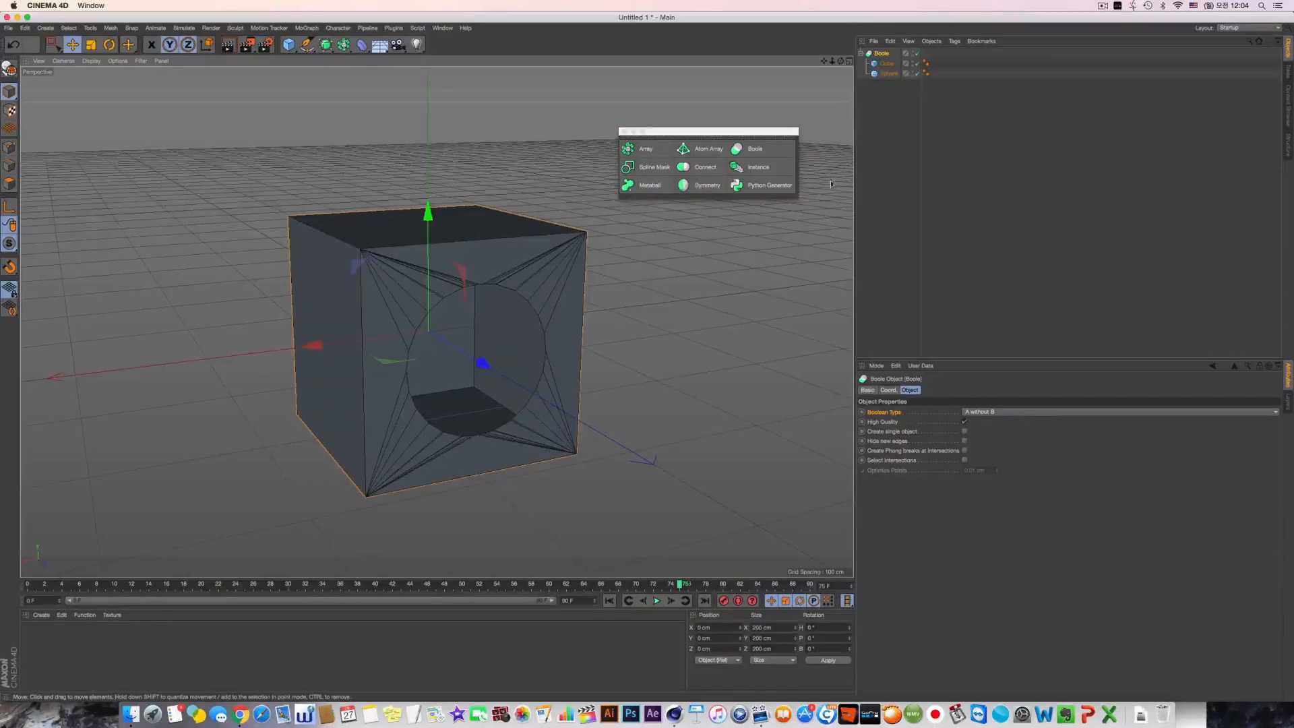
Step: Try the Boolean Type A subtract B, then set it back to A without B to compare the cavity with the open shell
{"action": "left_click", "coordinate": [1003, 412]}
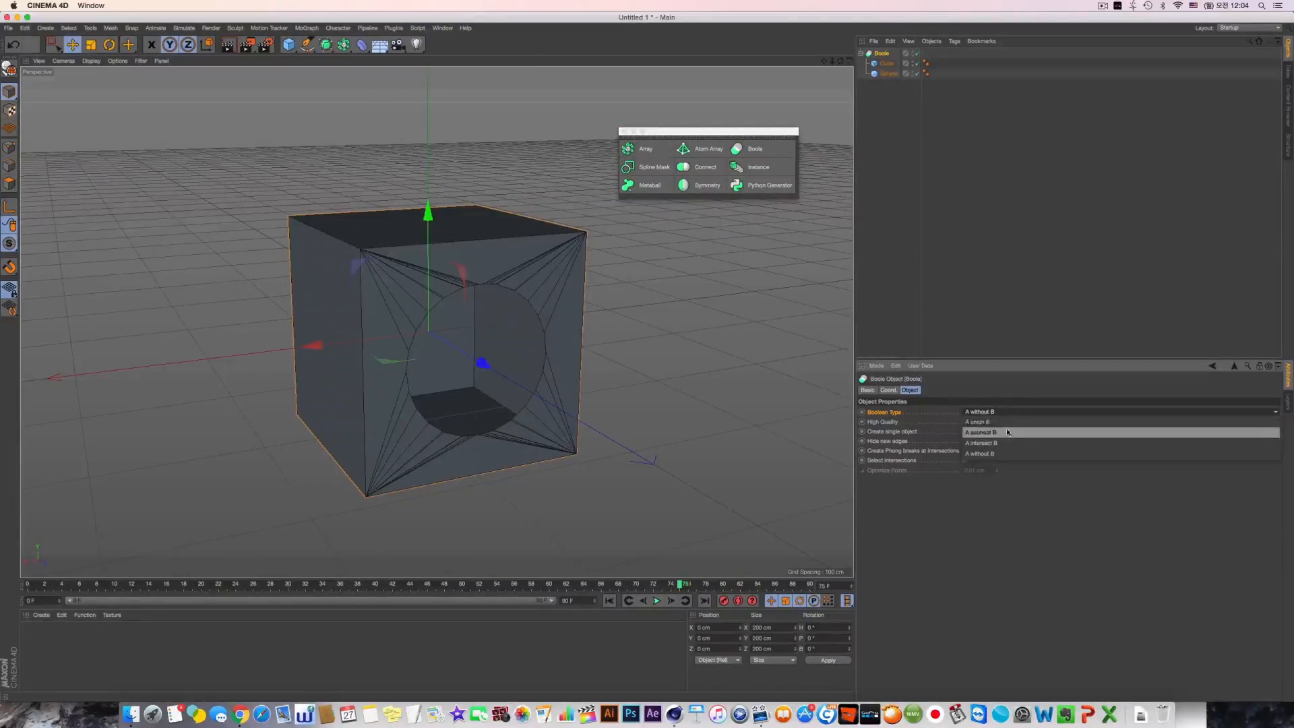
{"action": "left_click", "coordinate": [1008, 433]}
{"action": "left_click_drag", "start_coordinate": [503, 352], "coordinate": [526, 398], "text": "alt"}
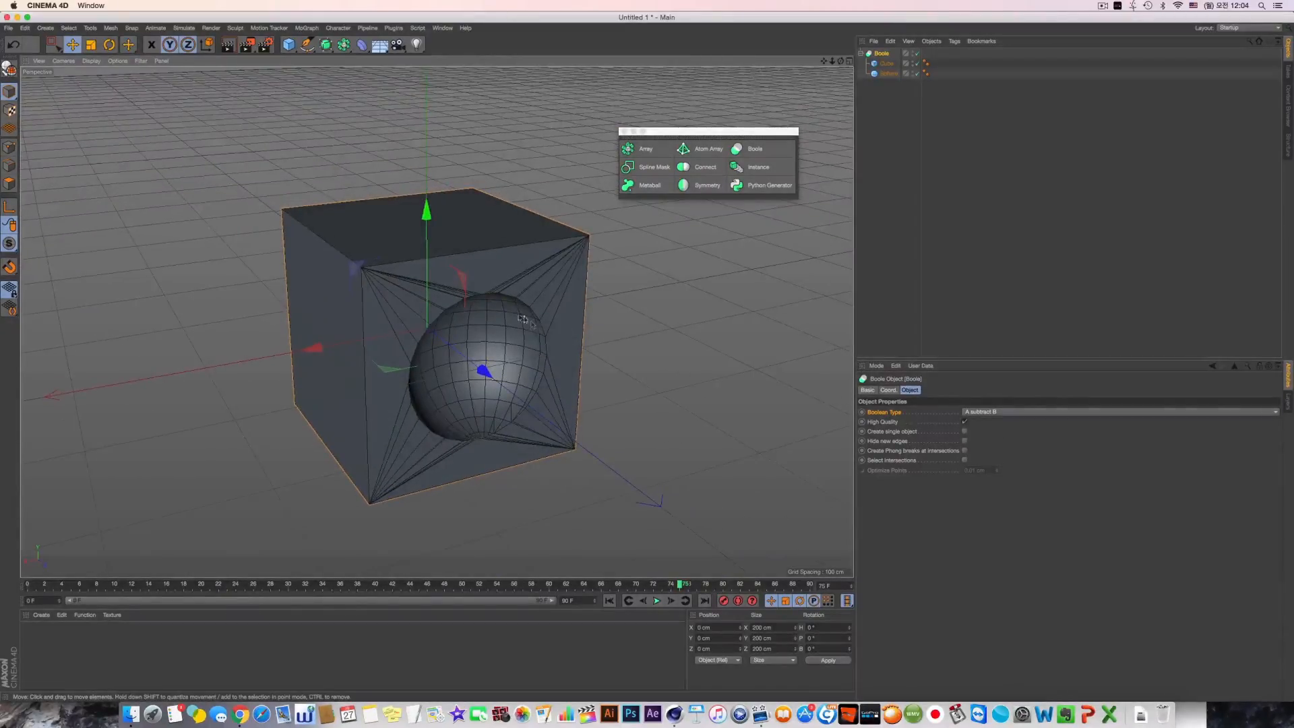
{"action": "left_click", "coordinate": [1016, 412]}
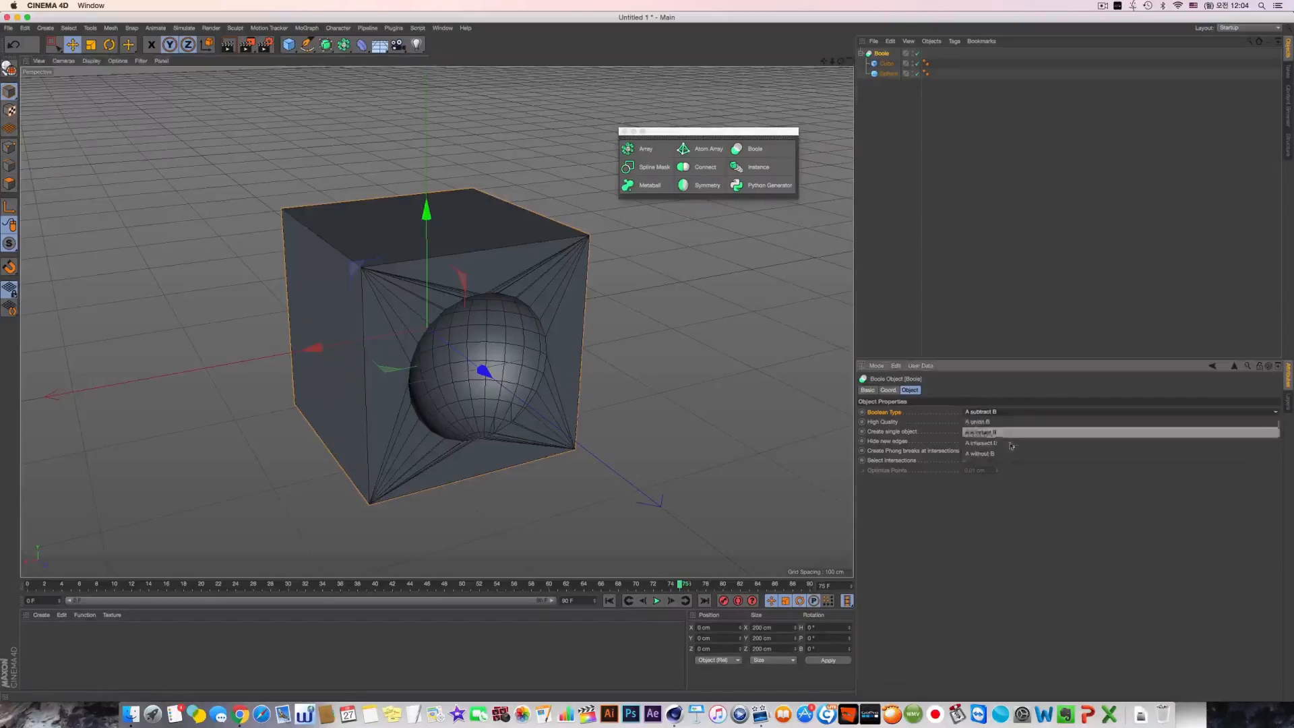
{"action": "left_click", "coordinate": [1007, 456]}
{"action": "left_click_drag", "start_coordinate": [481, 358], "coordinate": [404, 297], "text": "alt"}
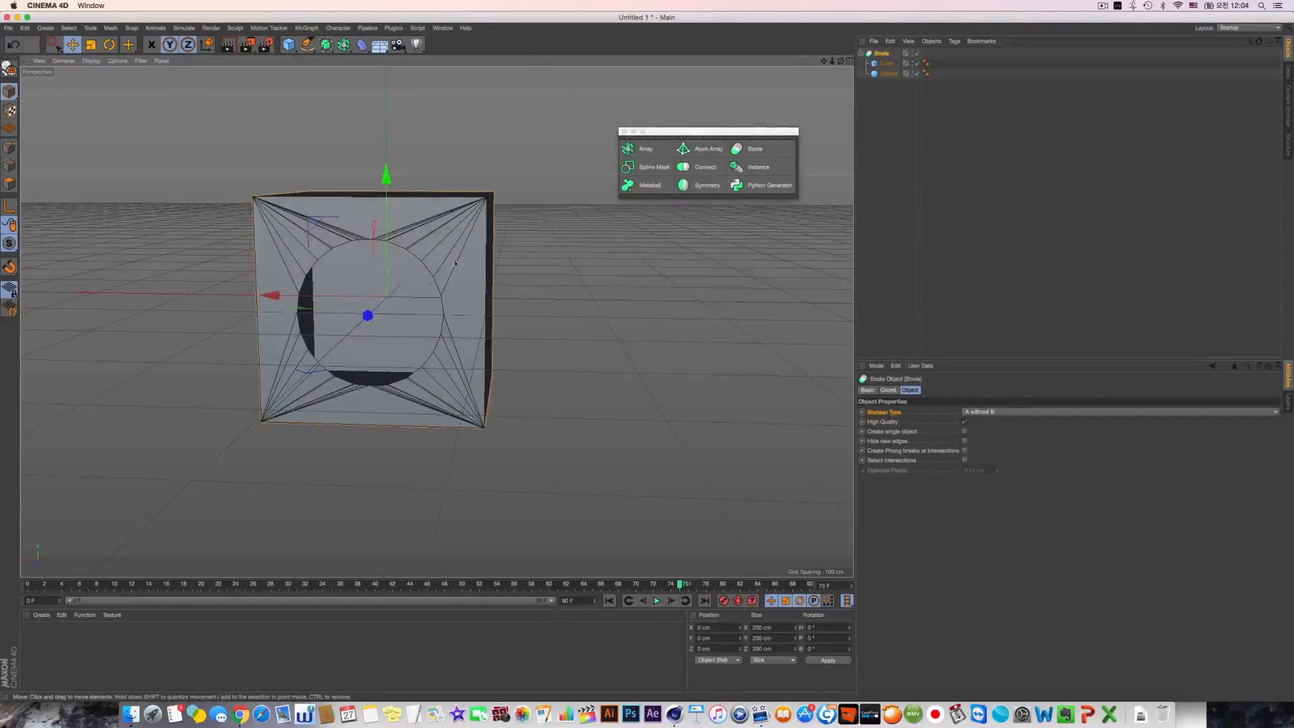
Step: Examine the round opening and hollow interior of the cube up close and from several angles
{"action": "left_click", "coordinate": [887, 64]}
{"action": "left_click_drag", "start_coordinate": [418, 438], "coordinate": [465, 471], "text": "alt"}
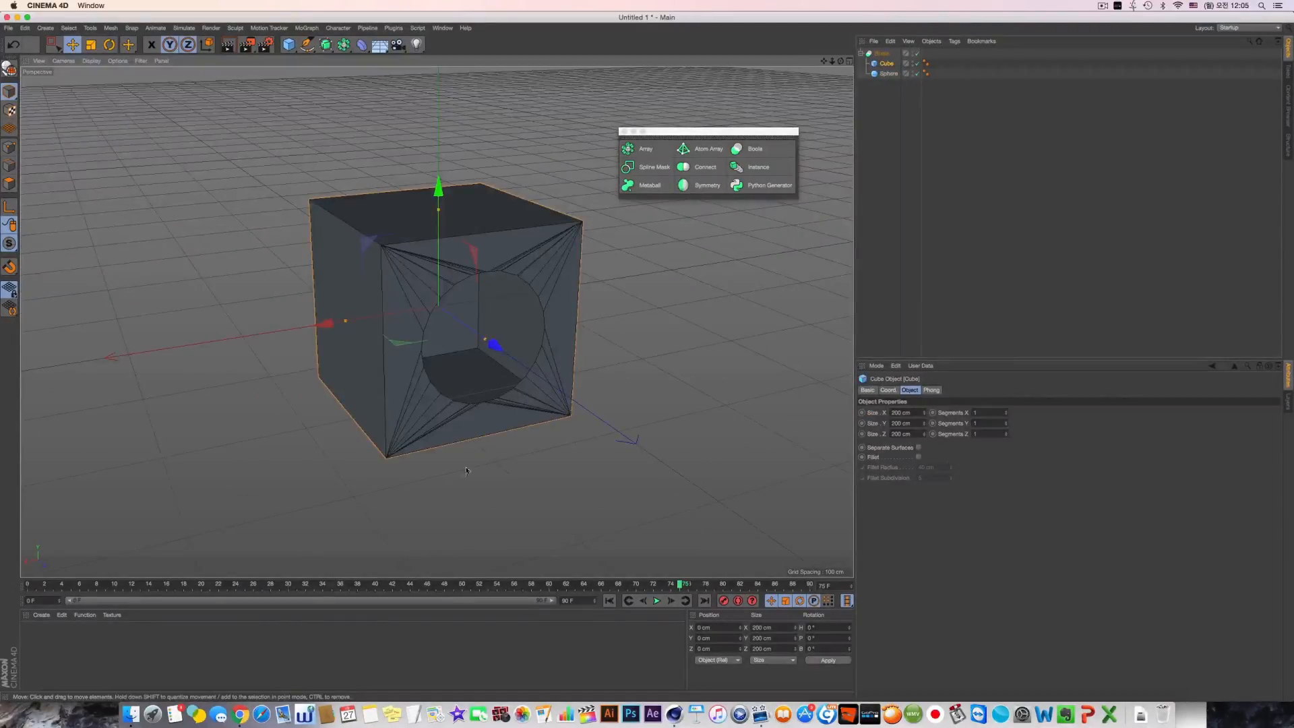
{"action": "right_click_drag", "start_coordinate": [473, 372], "coordinate": [637, 219], "text": "alt"}
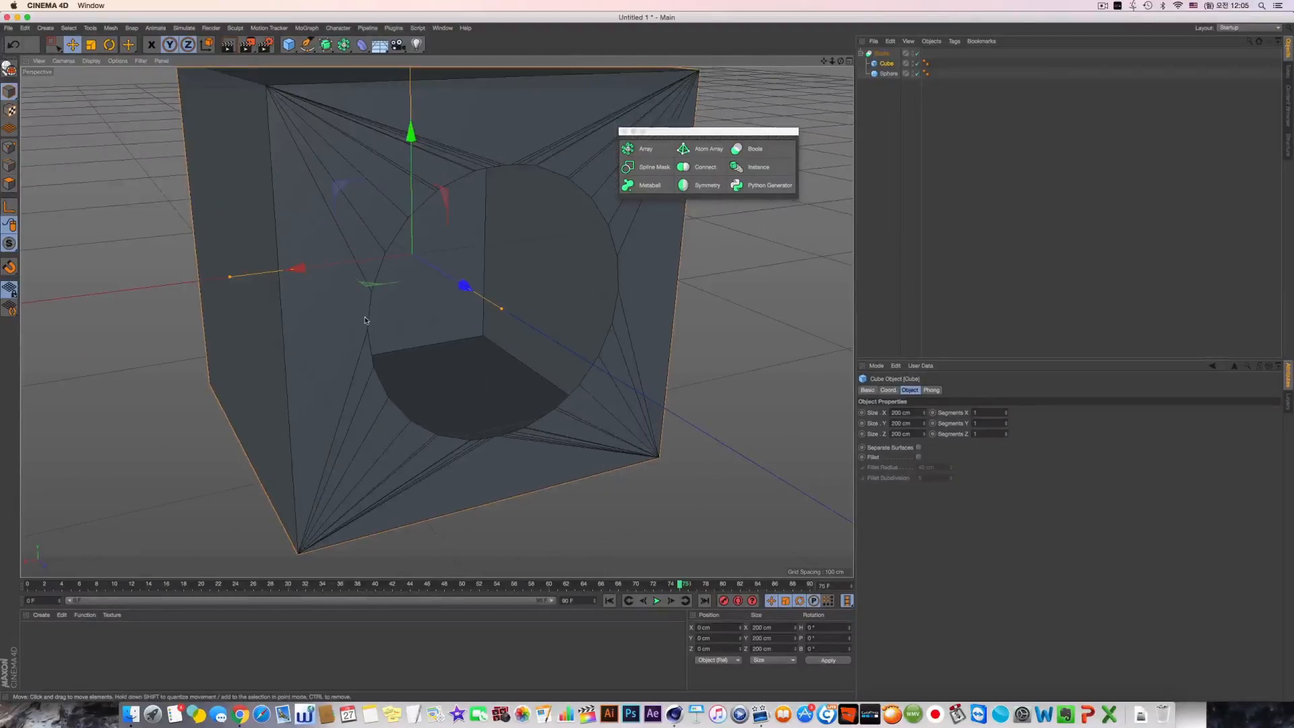
{"action": "left_click_drag", "start_coordinate": [360, 321], "coordinate": [405, 358], "text": "alt"}
{"action": "right_click_drag", "start_coordinate": [404, 359], "coordinate": [303, 359], "text": "alt"}
{"action": "left_click_drag", "start_coordinate": [405, 359], "coordinate": [418, 330], "text": "alt"}
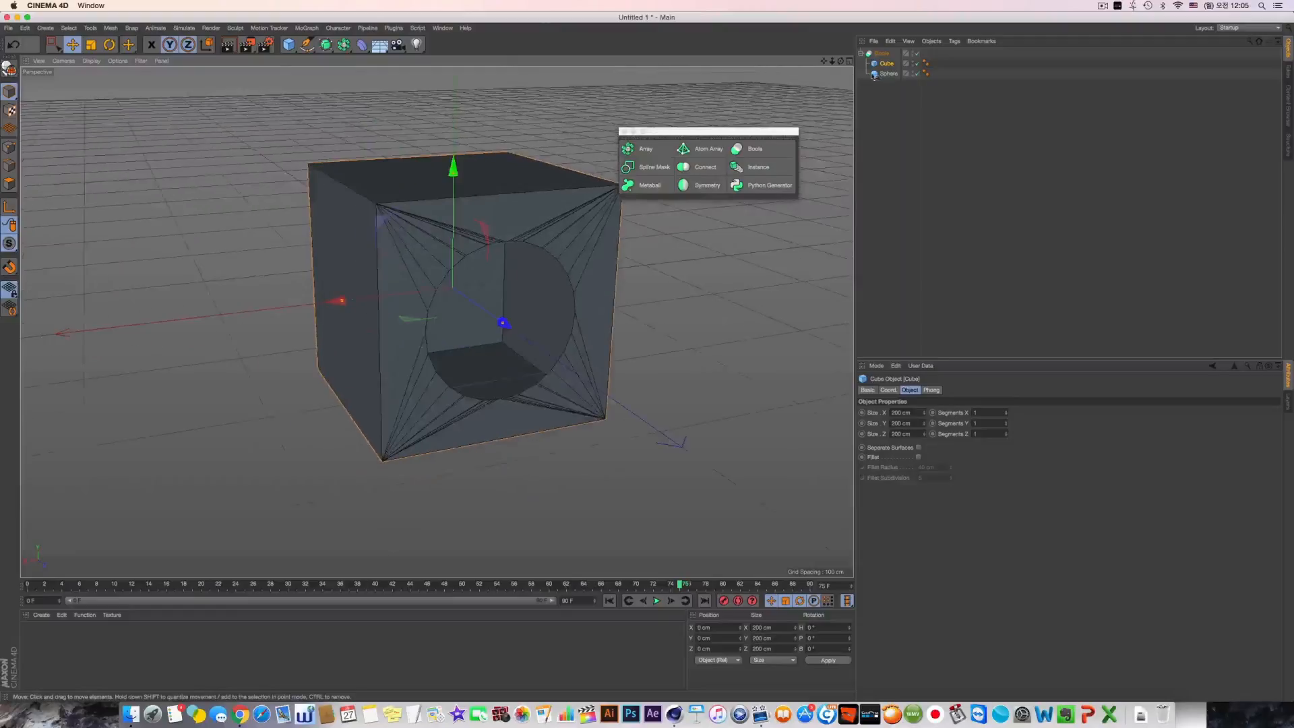
{"action": "left_click", "coordinate": [882, 53]}
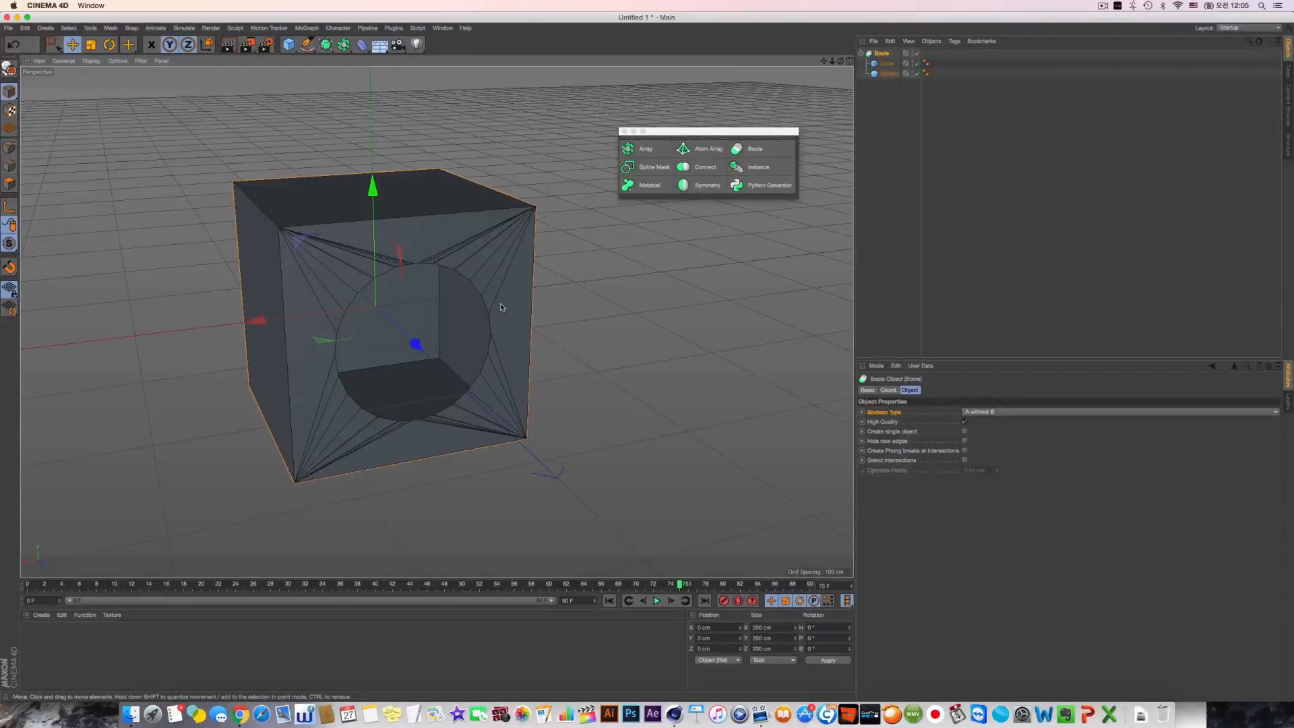
{"action": "left_click_drag", "start_coordinate": [384, 337], "coordinate": [465, 303], "text": "alt"}
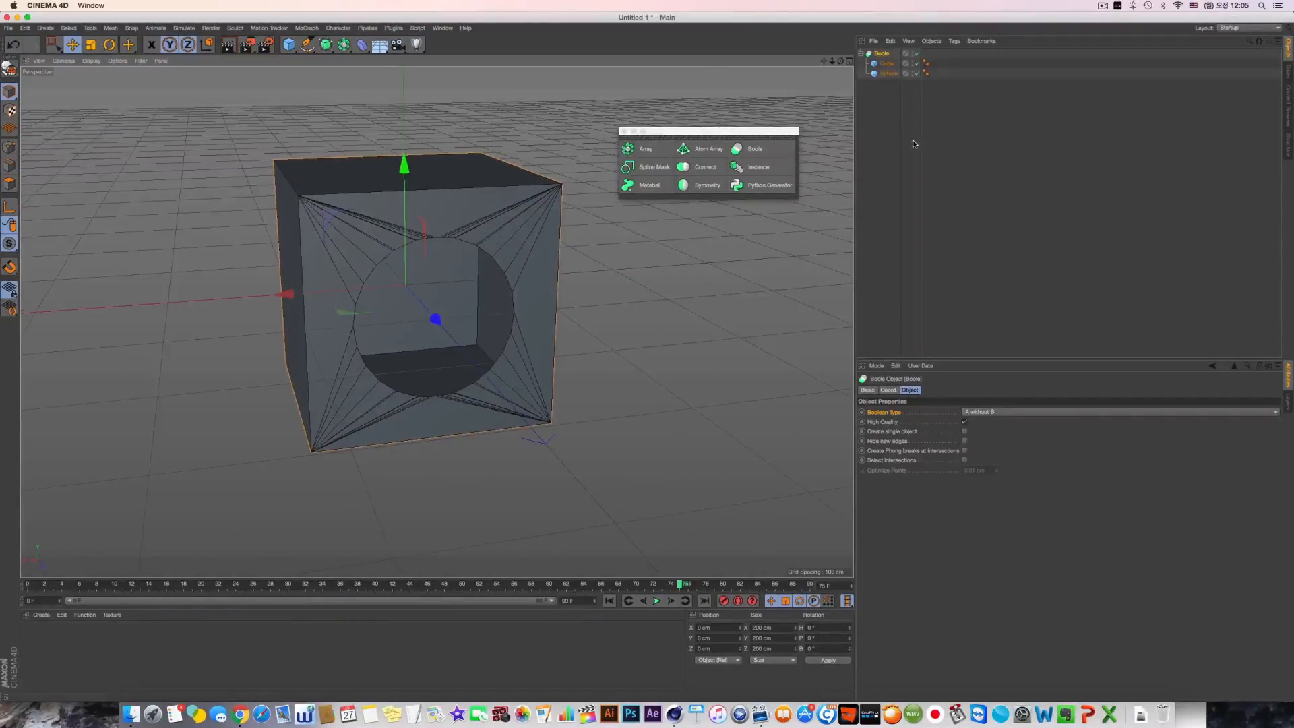
{"action": "scroll", "coordinate": [506, 344], "scroll_direction": "up", "scroll_amount": 5}
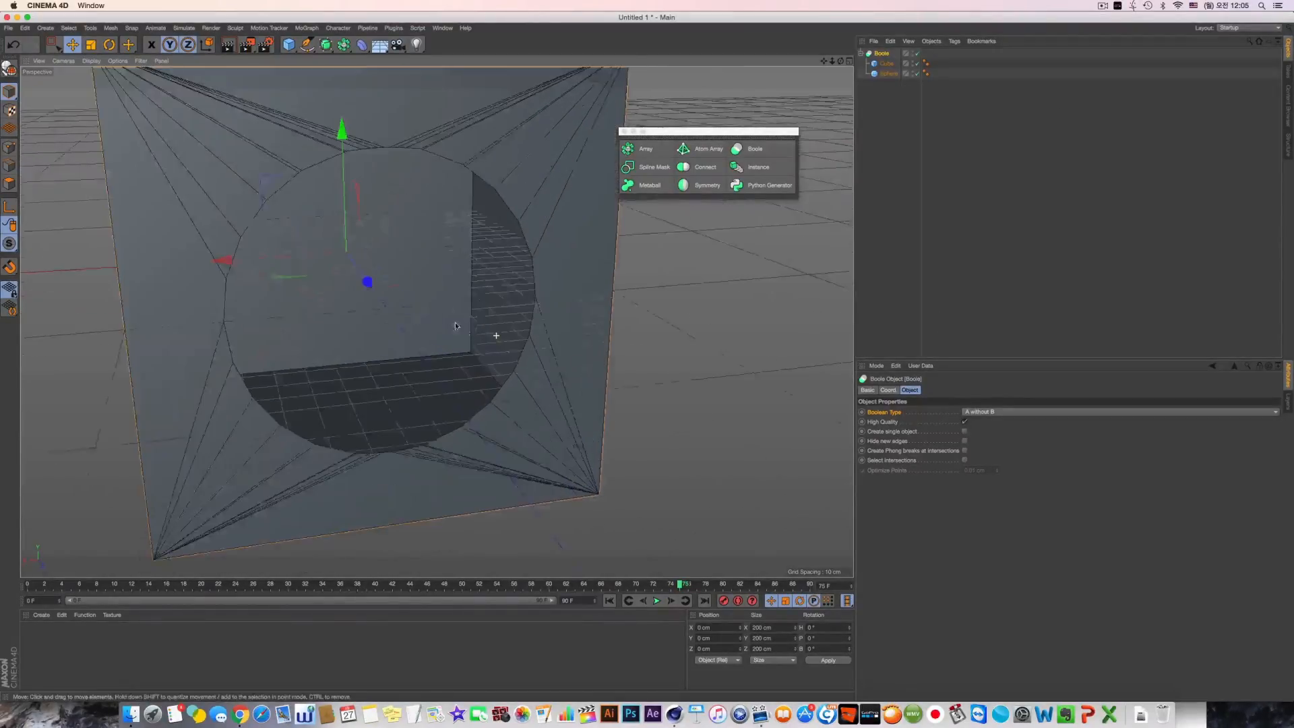
{"action": "middle_click_drag", "start_coordinate": [496, 336], "coordinate": [610, 395], "text": "alt"}
Step: Try the Boolean Type A union B on the Boole object, then set it to A subtract B
{"action": "left_click", "coordinate": [965, 413]}
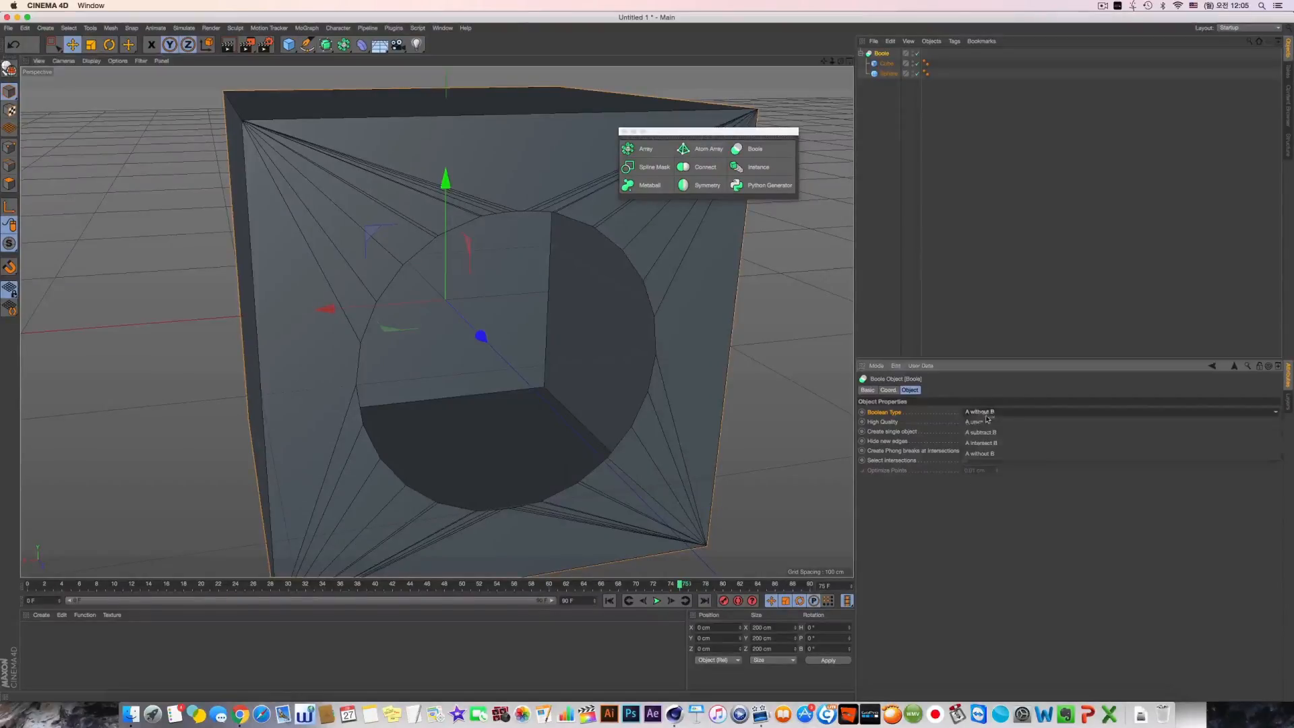
{"action": "left_click", "coordinate": [990, 420]}
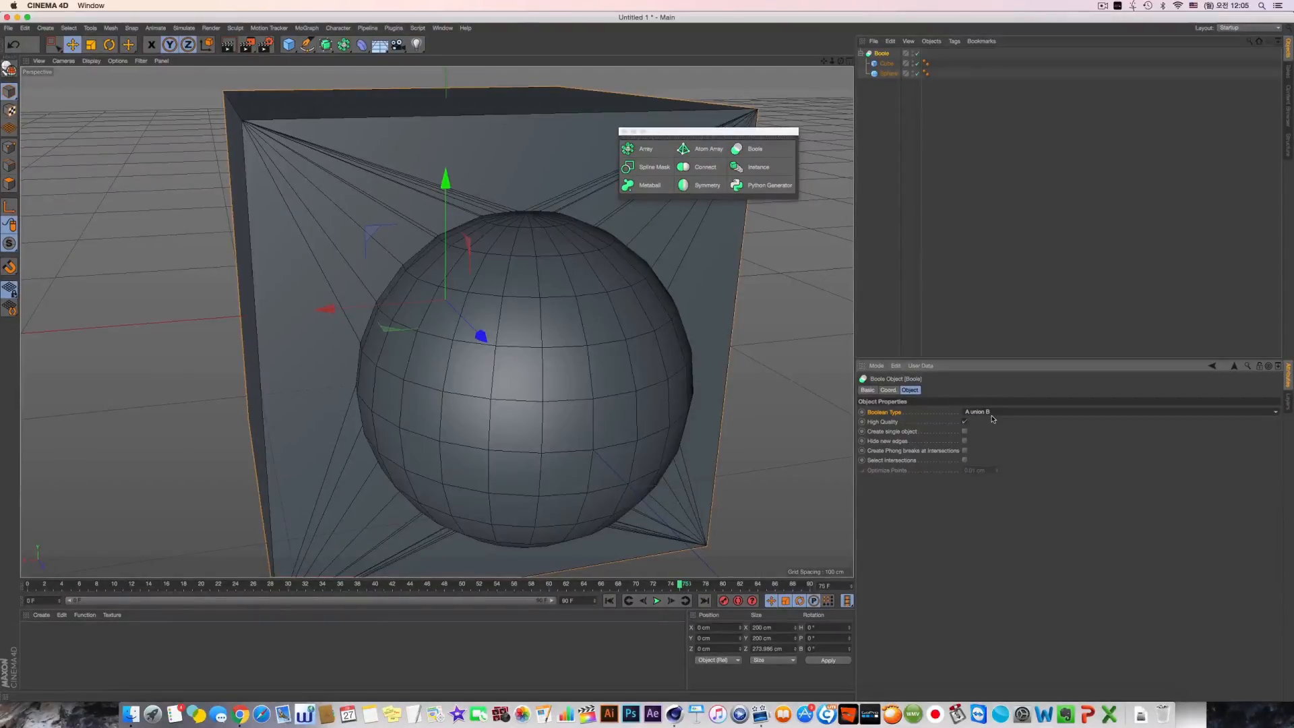
{"action": "left_click", "coordinate": [992, 414]}
{"action": "left_click", "coordinate": [990, 432]}
{"action": "left_click_drag", "start_coordinate": [589, 405], "coordinate": [587, 365], "text": "alt"}
Step: Turn off High Quality on the Boole object and inspect the mesh around the spherical cavity
{"action": "left_click", "coordinate": [965, 422]}
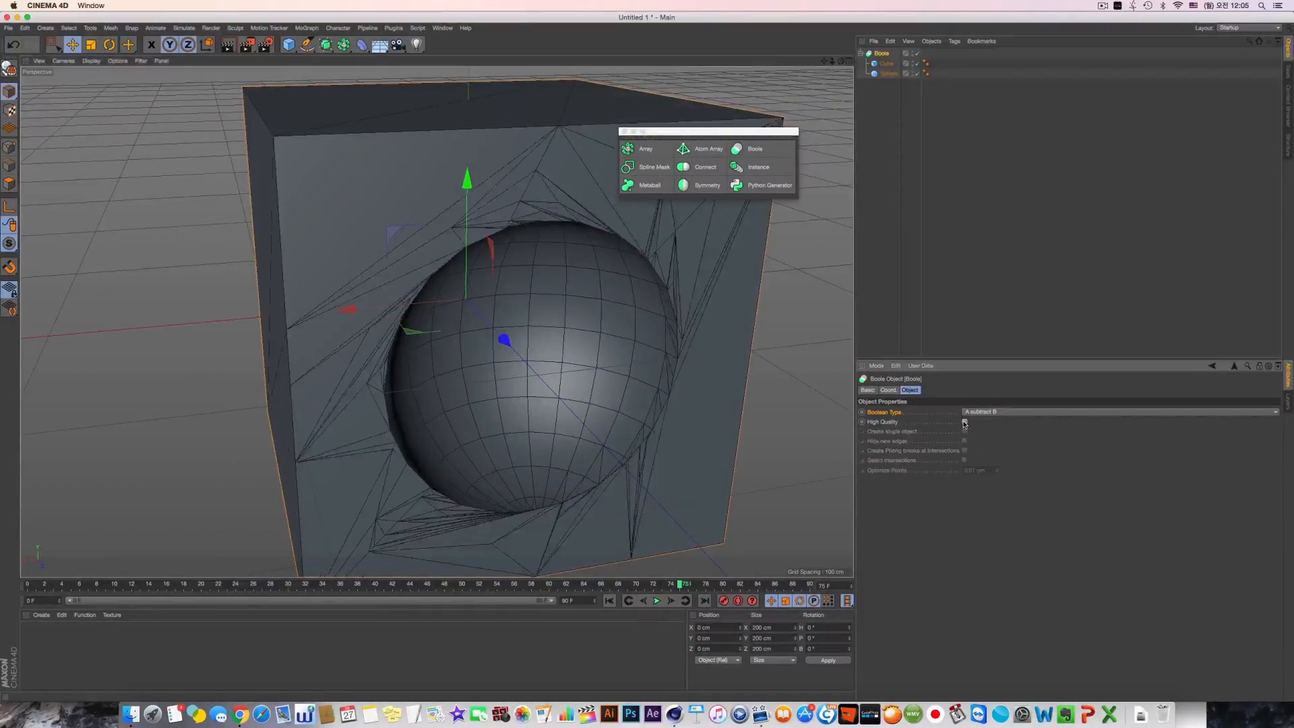
{"action": "left_click_drag", "start_coordinate": [560, 324], "coordinate": [502, 328], "text": "alt"}
{"action": "scroll", "coordinate": [532, 317], "scroll_direction": "up", "scroll_amount": 3}
{"action": "left_click_drag", "start_coordinate": [584, 256], "coordinate": [674, 268], "text": "alt"}
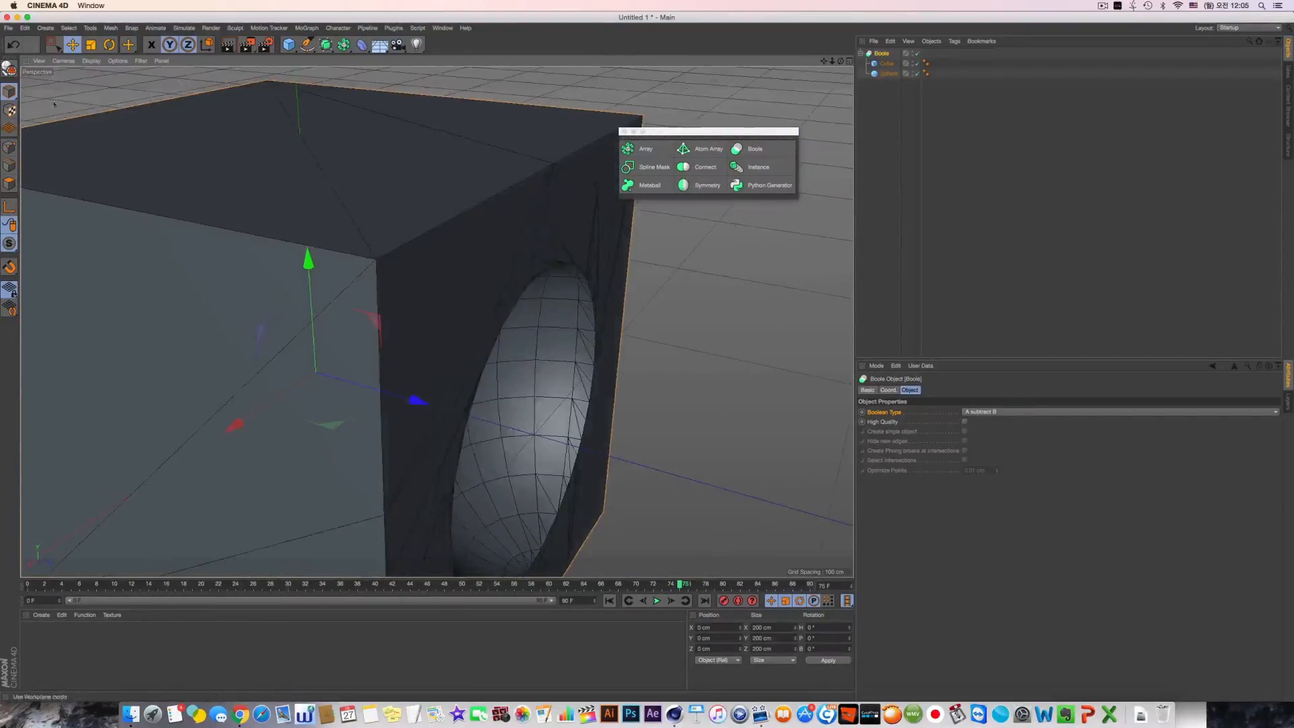
Step: Toggle the Boole object off and on to compare the original cube and sphere with the subtracted shape
{"action": "left_click", "coordinate": [918, 53]}
{"action": "left_click_drag", "start_coordinate": [516, 208], "coordinate": [470, 210], "text": "alt"}
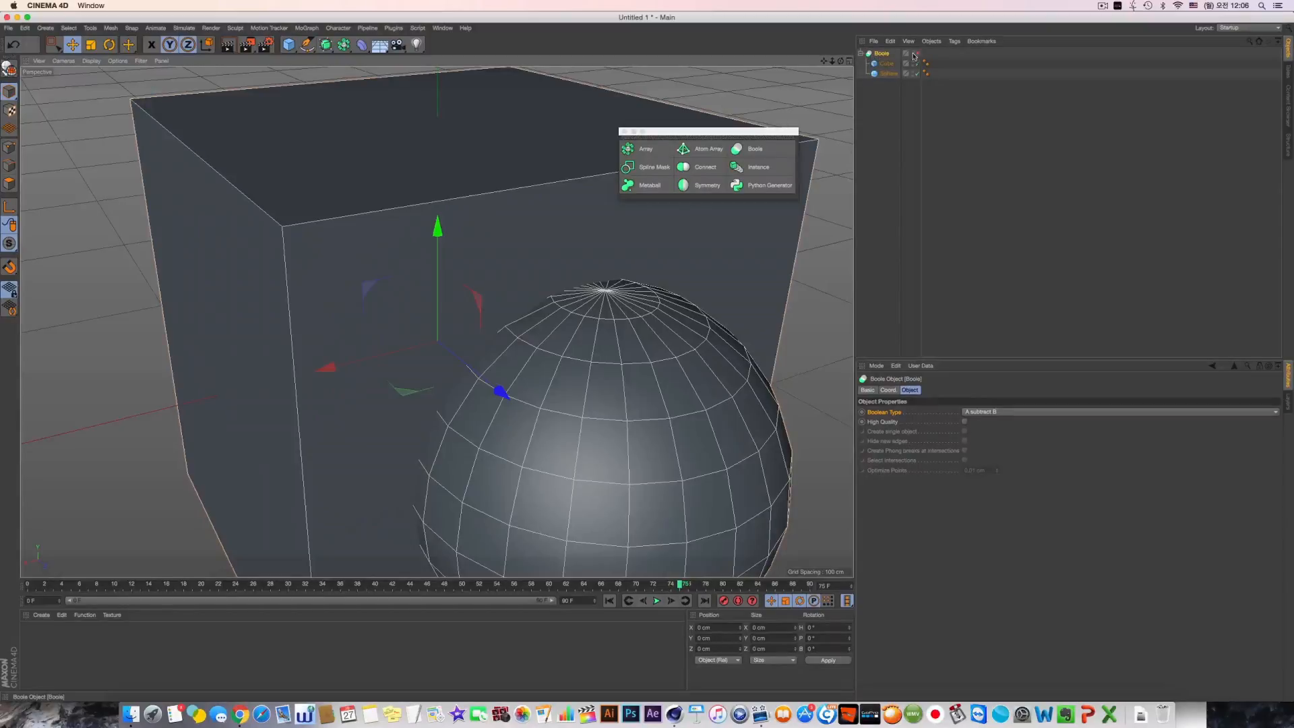
{"action": "left_click", "coordinate": [916, 54]}
{"action": "left_click", "coordinate": [915, 54]}
{"action": "left_click", "coordinate": [915, 54]}
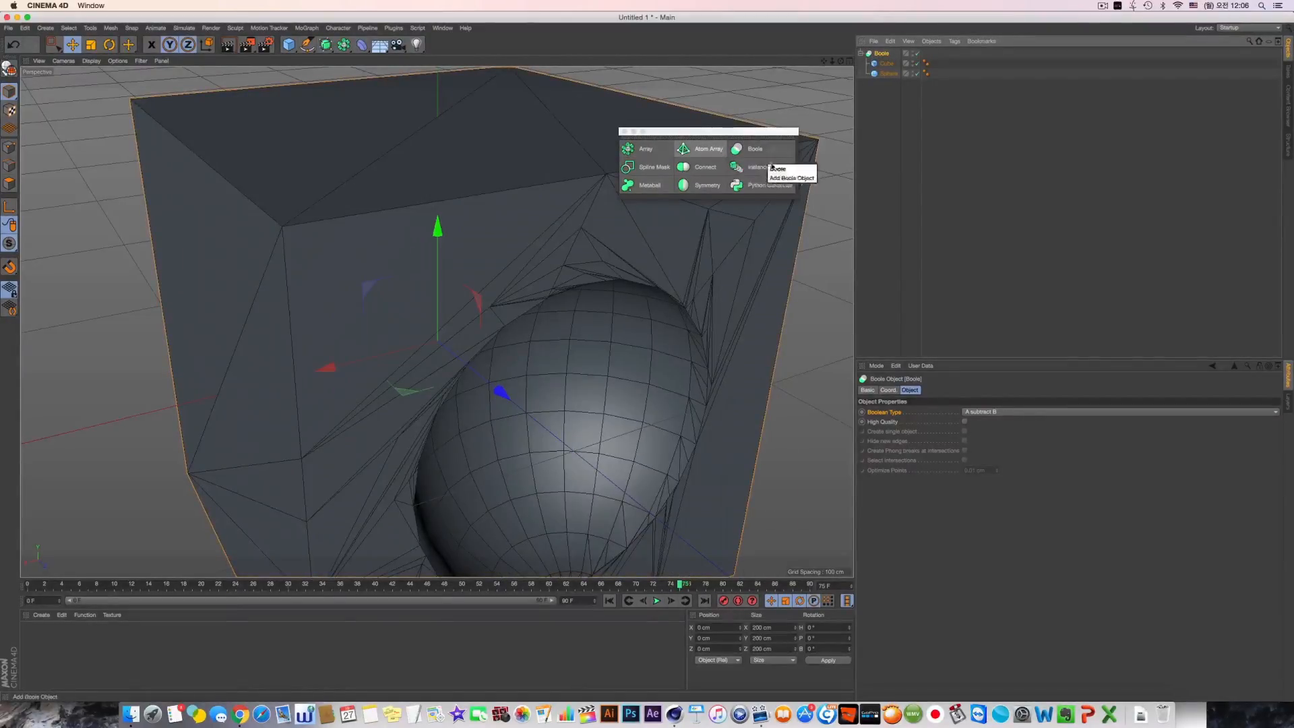
Step: Disable the Boole object and examine the uncut cube and sphere in the Gouraud Shading (Lines) display mode
{"action": "left_click", "coordinate": [918, 54]}
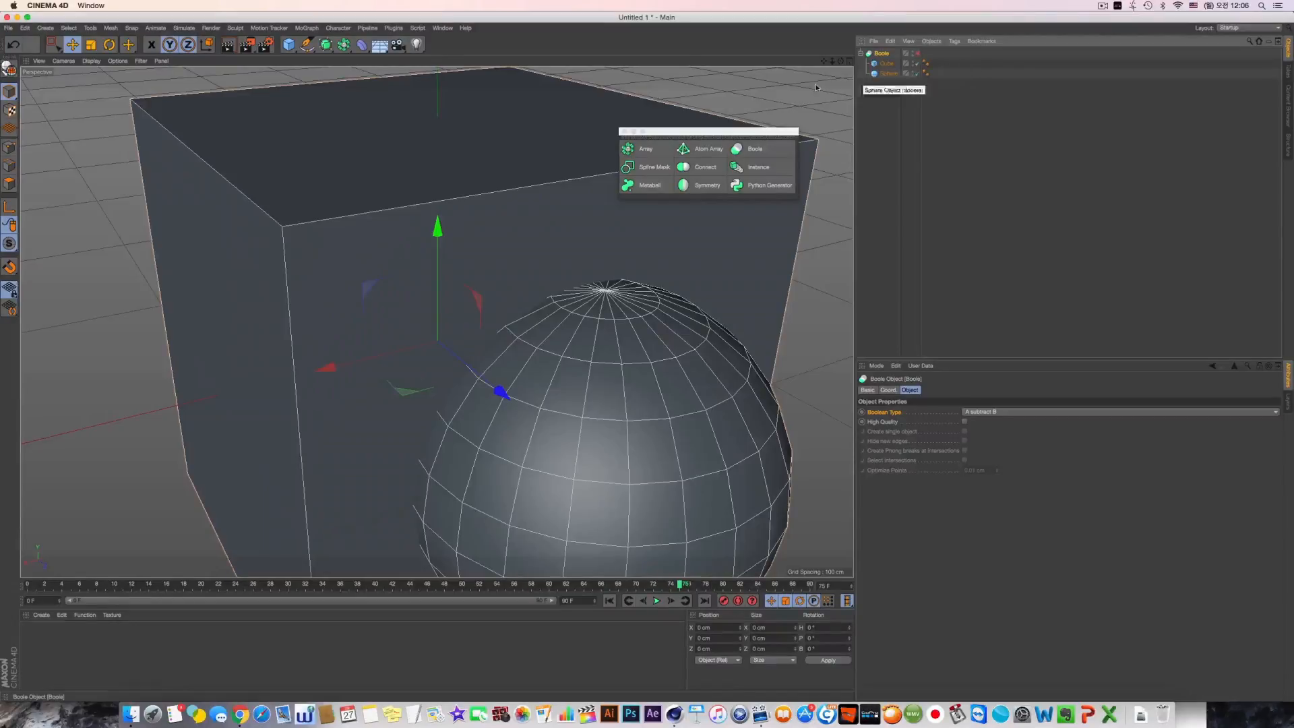
{"action": "left_click", "coordinate": [86, 60]}
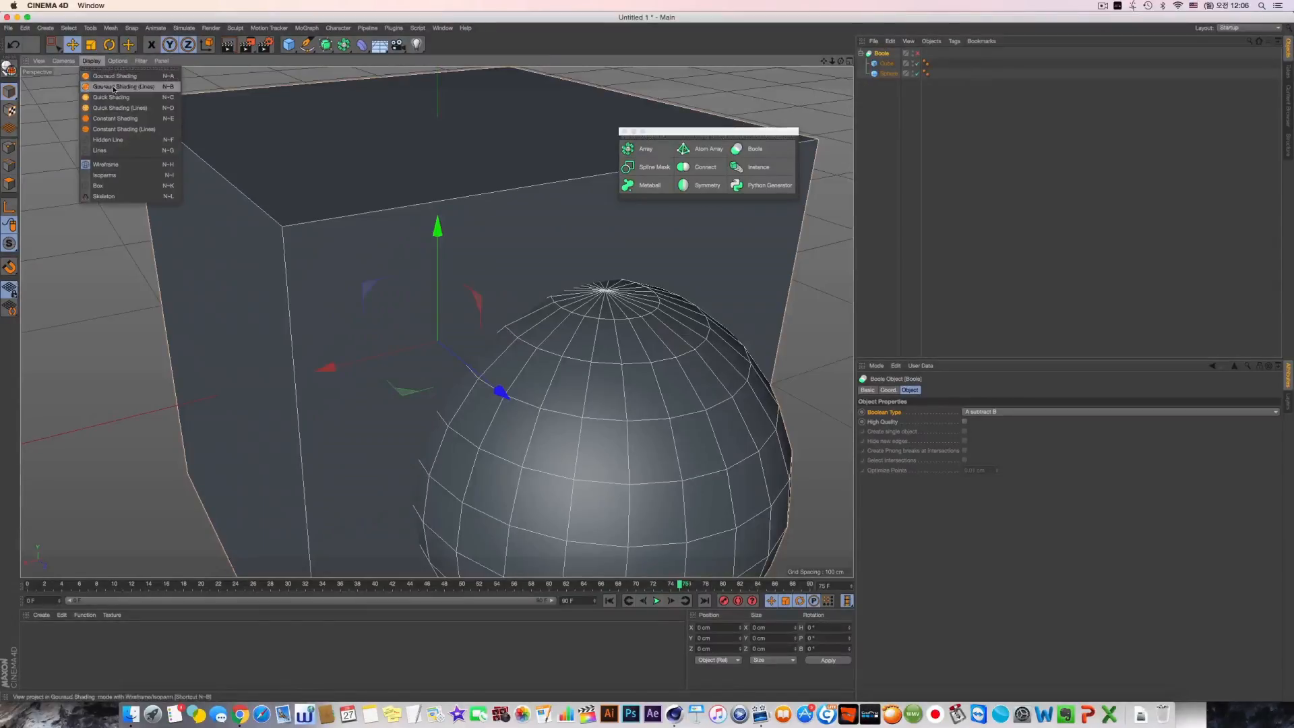
{"action": "left_click", "coordinate": [112, 86]}
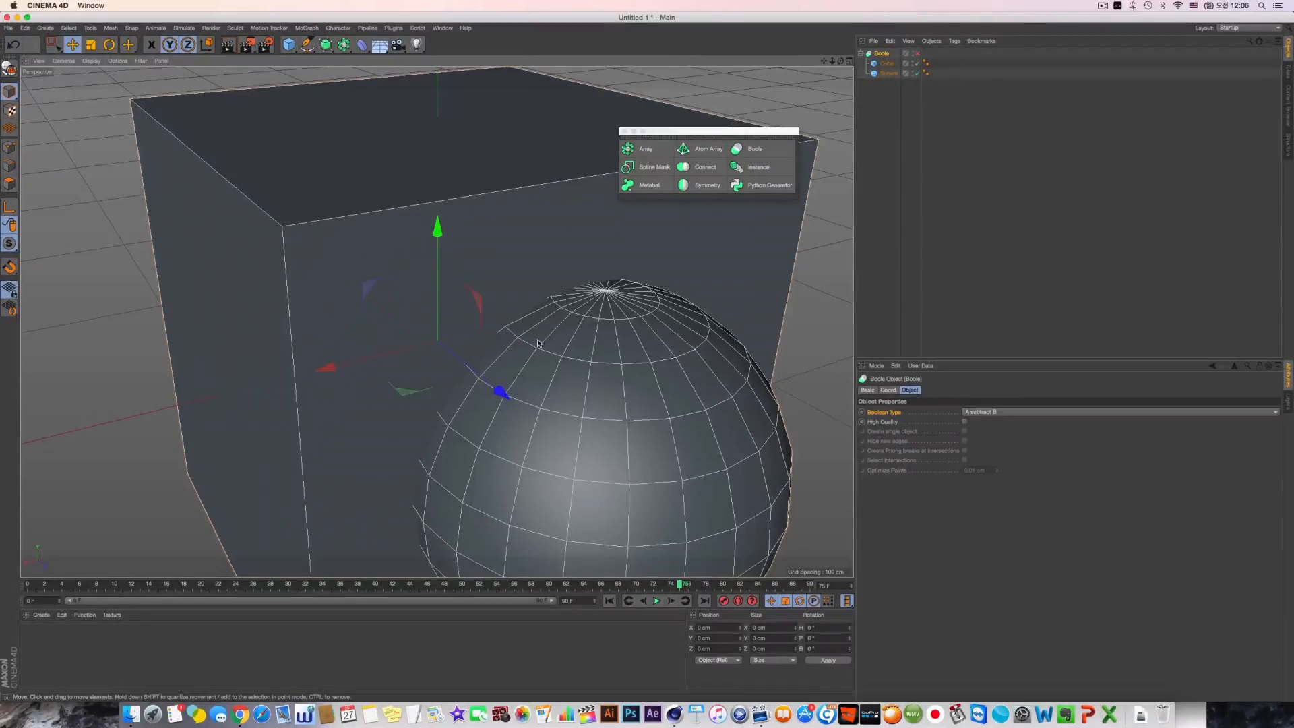
{"action": "left_click_drag", "start_coordinate": [531, 341], "coordinate": [255, 183], "text": "alt"}
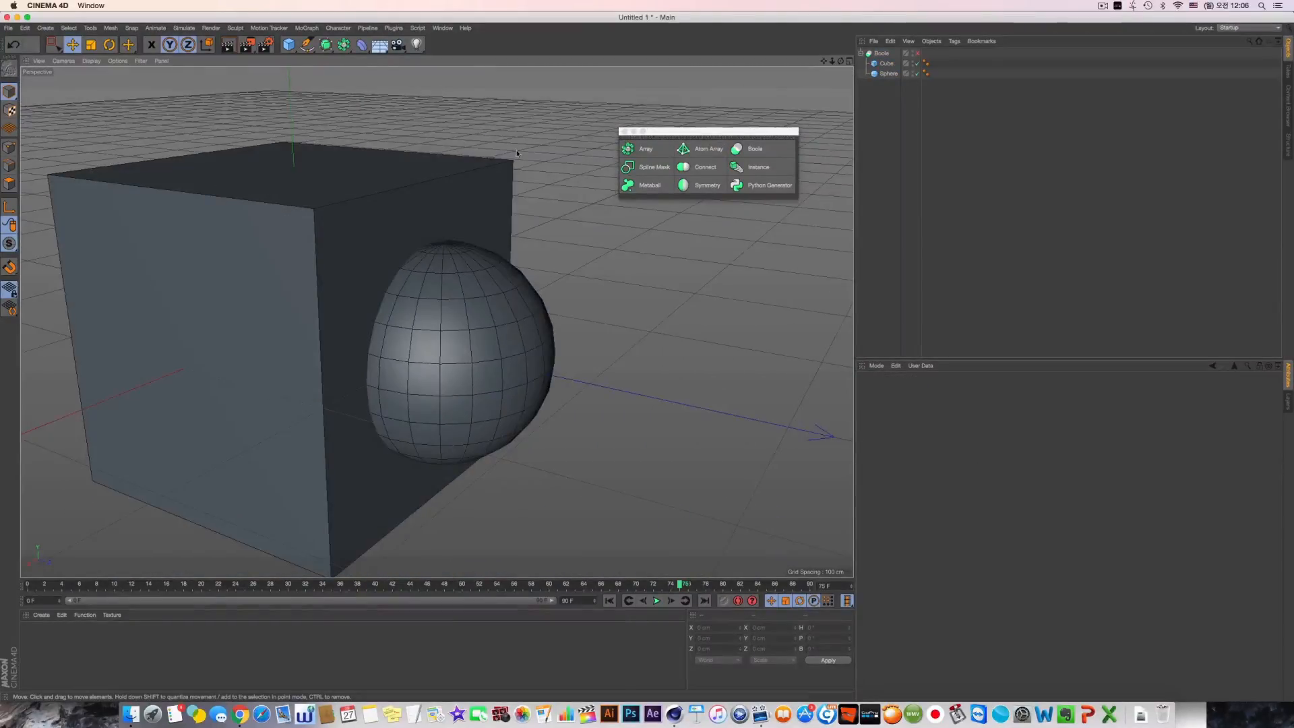
{"action": "left_click_drag", "start_coordinate": [502, 134], "coordinate": [459, 225], "text": "alt"}
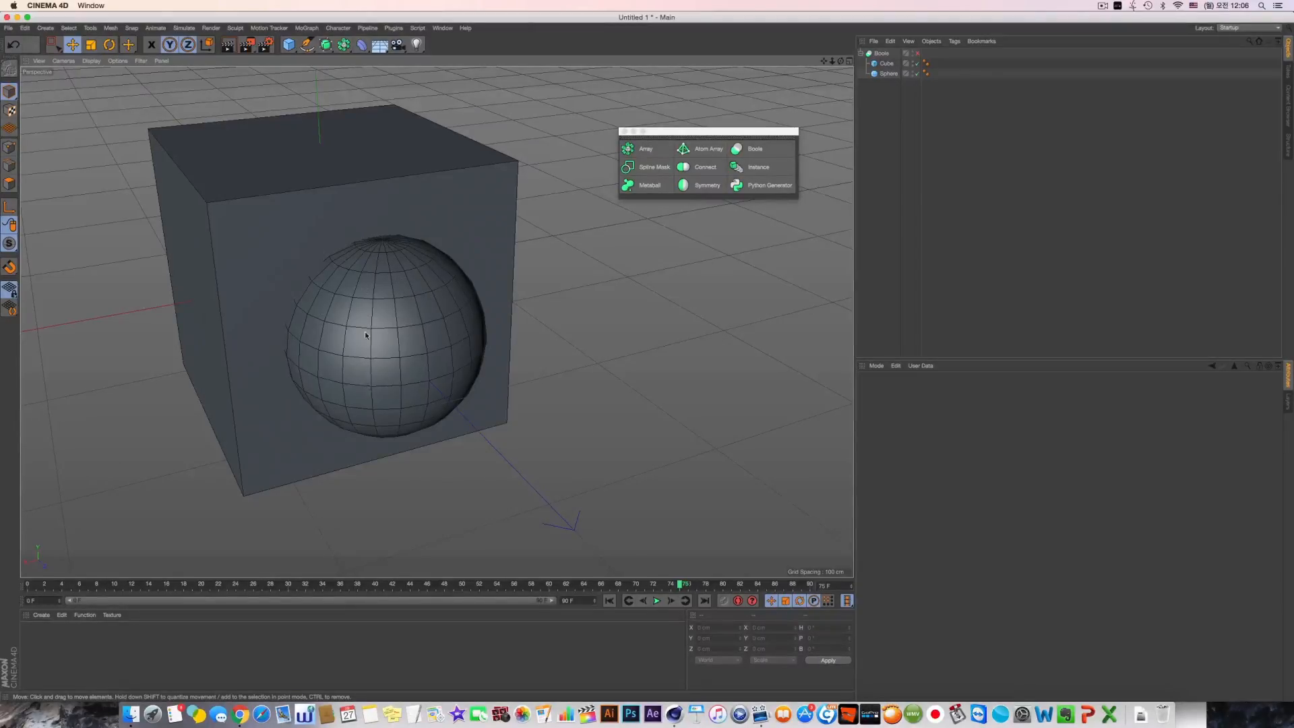
{"action": "left_click_drag", "start_coordinate": [366, 335], "coordinate": [423, 289], "text": "alt"}
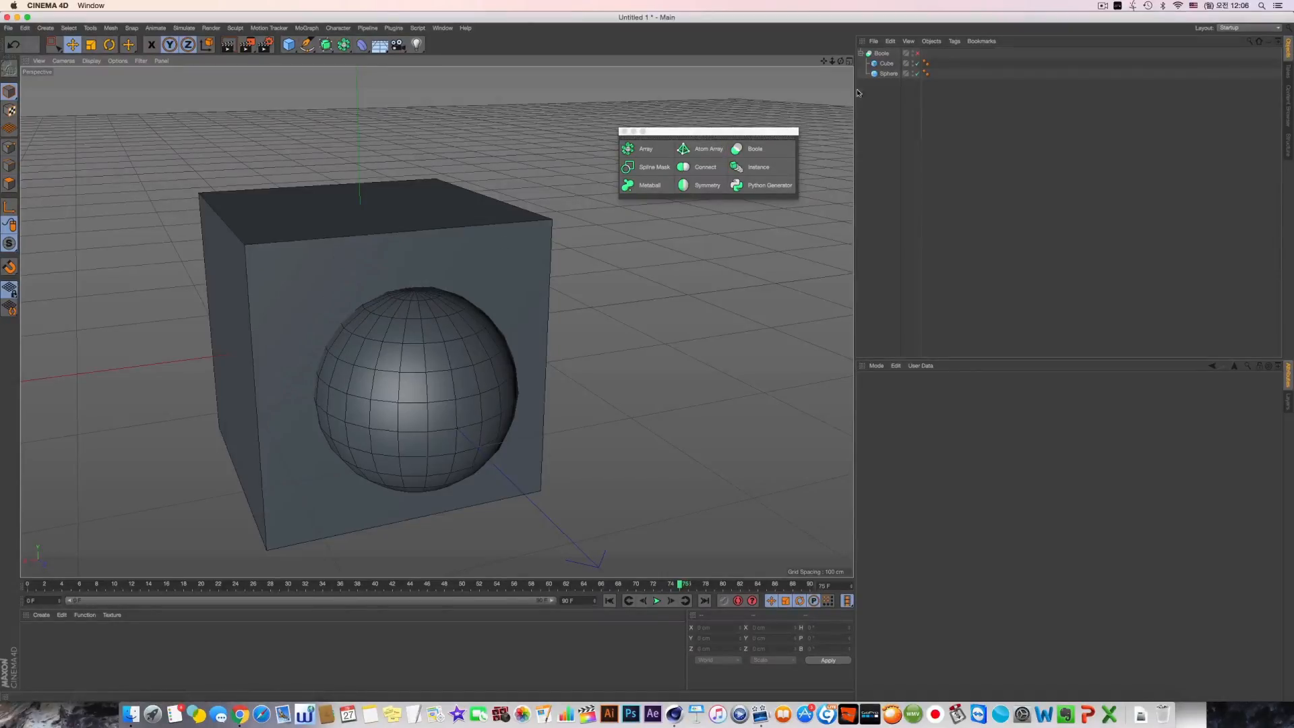
Step: Re-enable the Boole object and render the view of the spherical cavity close up
{"action": "left_click", "coordinate": [917, 52]}
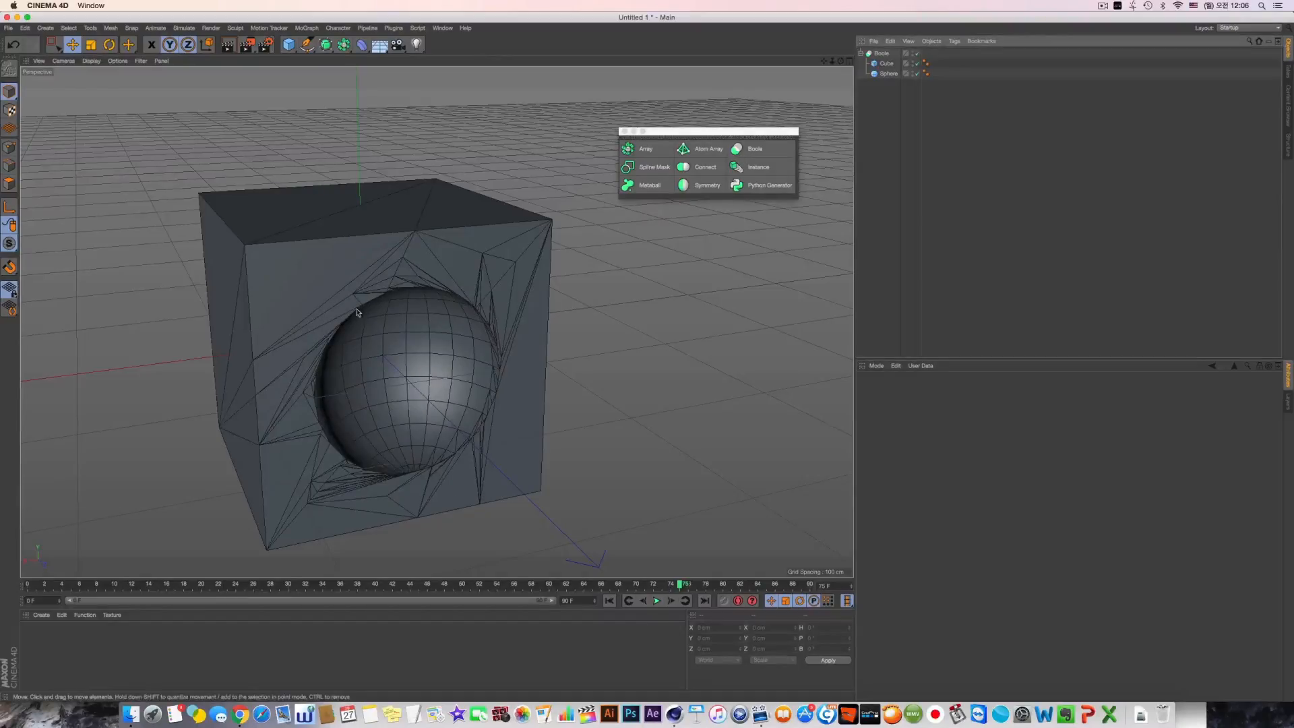
{"action": "mouse_move", "coordinate": [378, 311]}
{"action": "left_mouse_down", "text": "alt"}
{"action": "mouse_move", "coordinate": [402, 298]}
{"action": "mouse_move", "coordinate": [381, 297]}
{"action": "left_mouse_up", "text": "alt"}
{"action": "scroll", "coordinate": [376, 296], "scroll_direction": "up", "scroll_amount": 5}
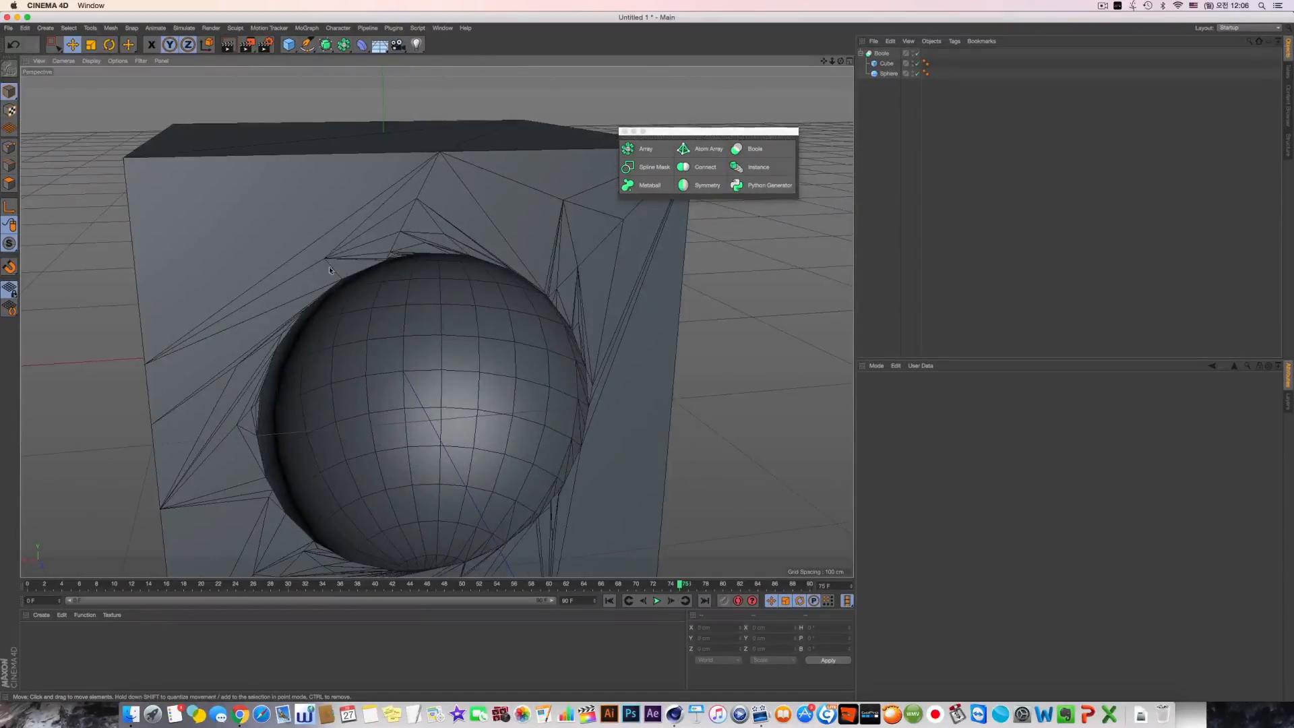
{"action": "left_click_drag", "start_coordinate": [551, 289], "coordinate": [439, 240], "text": "alt"}
{"action": "left_click", "coordinate": [228, 44]}
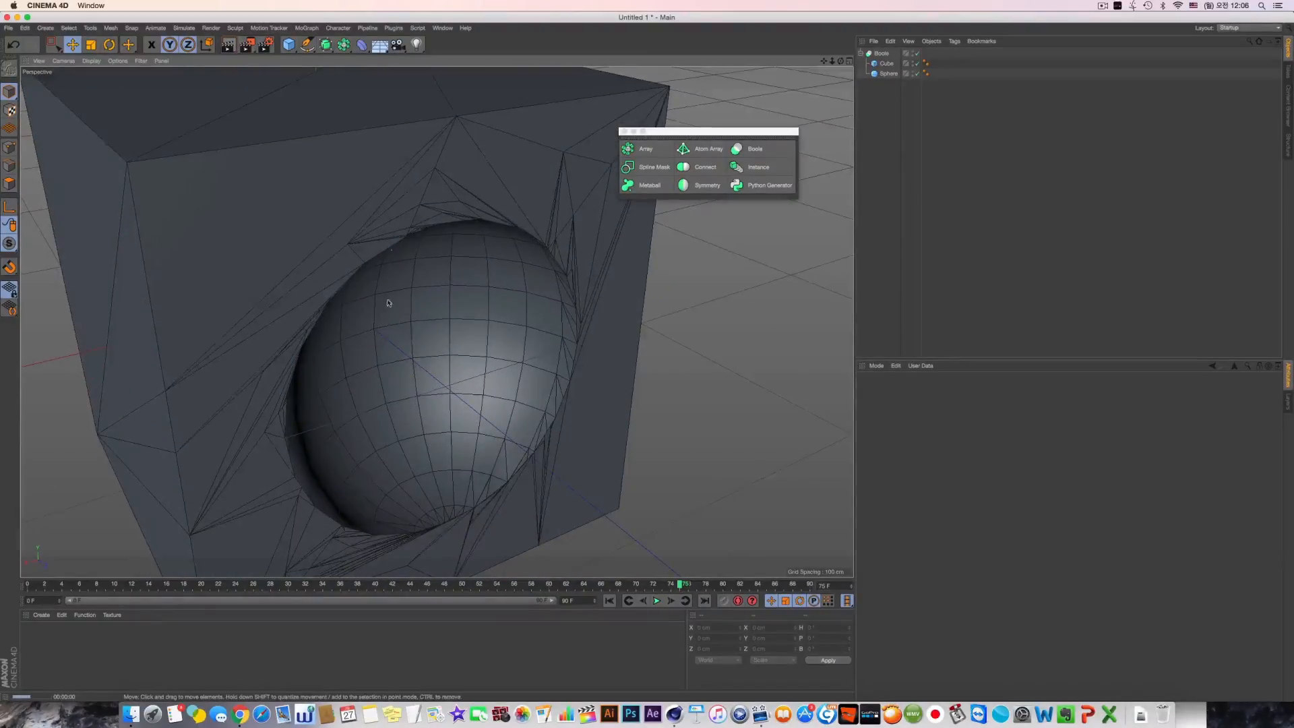
Step: Turn High Quality on for the Boole object and check the edges around the cavity
{"action": "left_click", "coordinate": [882, 53]}
{"action": "left_click_drag", "start_coordinate": [435, 388], "coordinate": [594, 364], "text": "alt"}
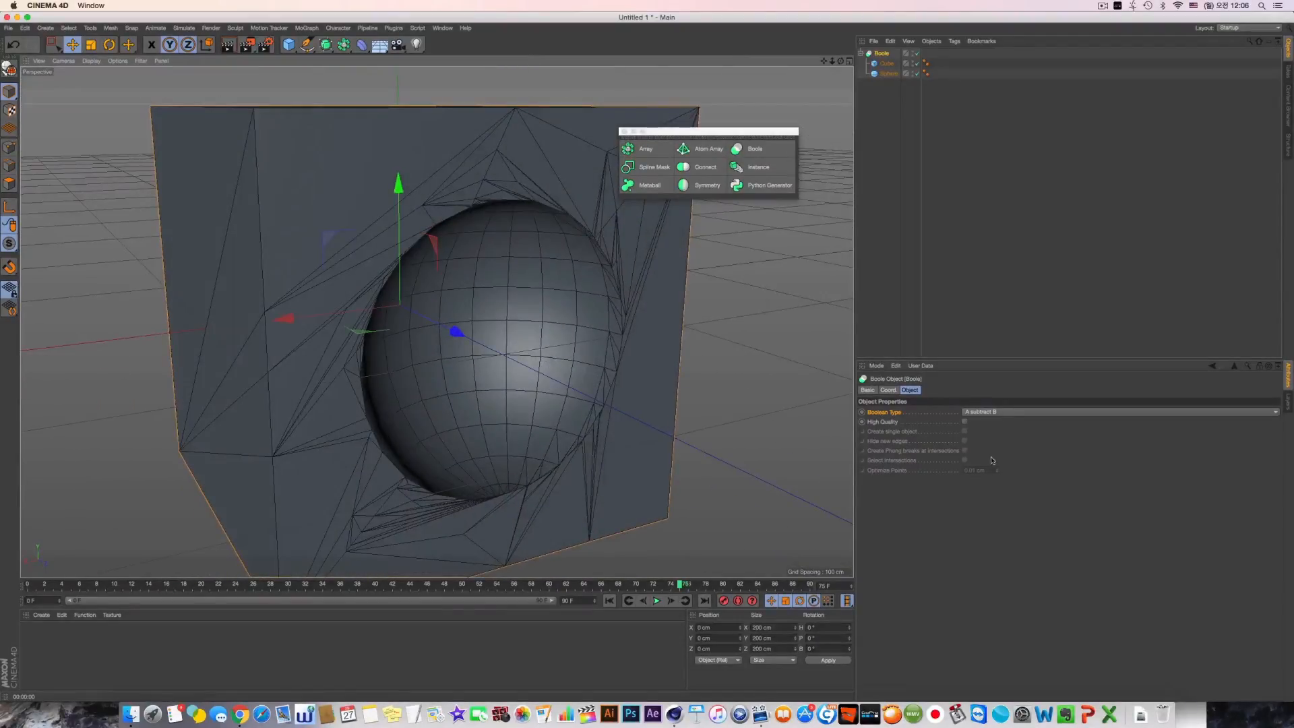
{"action": "left_click", "coordinate": [964, 421]}
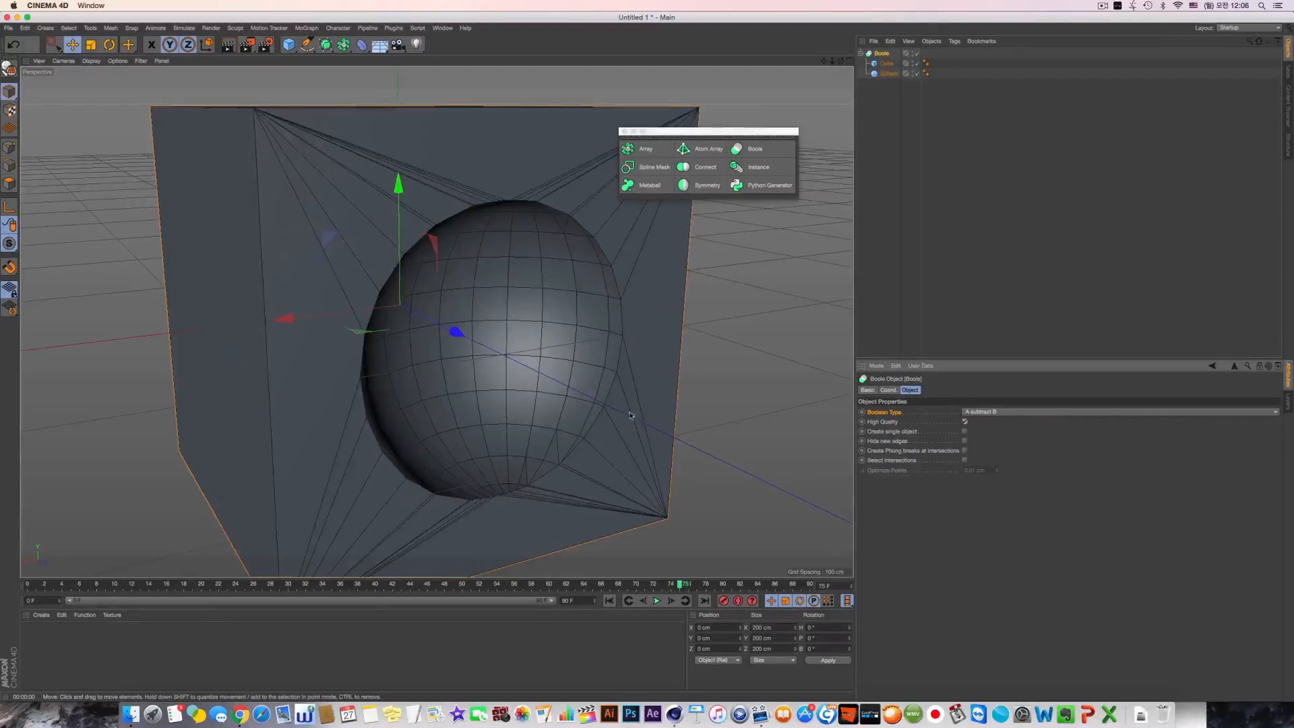
{"action": "left_click_drag", "start_coordinate": [633, 415], "coordinate": [530, 371], "text": "alt"}
{"action": "left_click_drag", "start_coordinate": [450, 361], "coordinate": [540, 357], "text": "alt"}
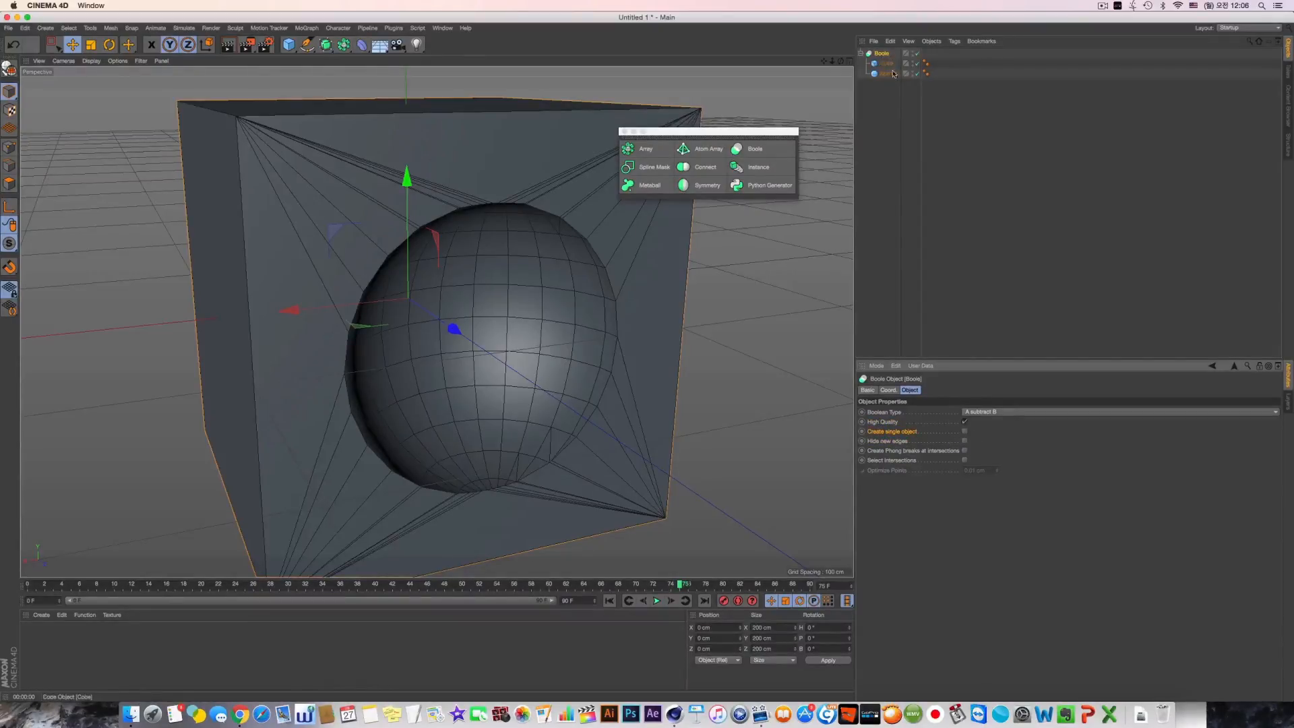
Step: Enable Create single object on the Boole object
{"action": "left_click", "coordinate": [966, 432]}
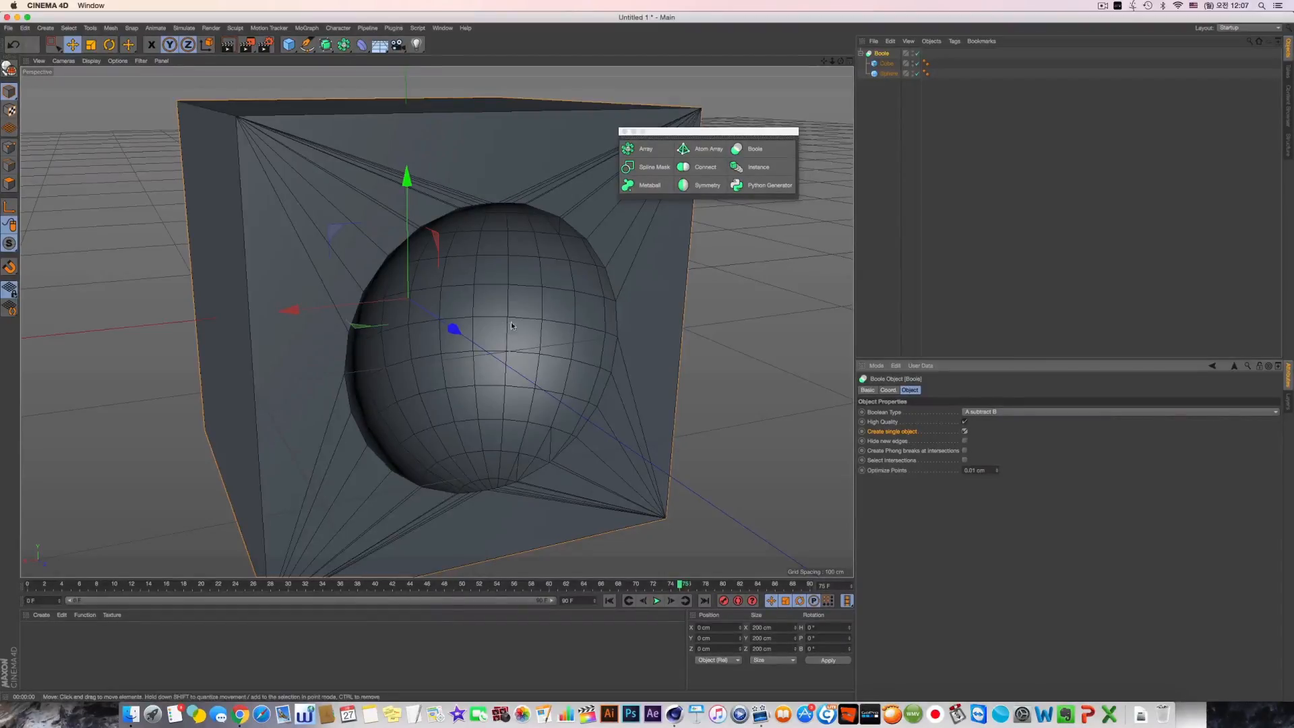
{"action": "left_click_drag", "start_coordinate": [470, 299], "coordinate": [516, 321], "text": "alt"}
{"action": "scroll", "coordinate": [518, 321], "scroll_direction": "down", "scroll_amount": 5}
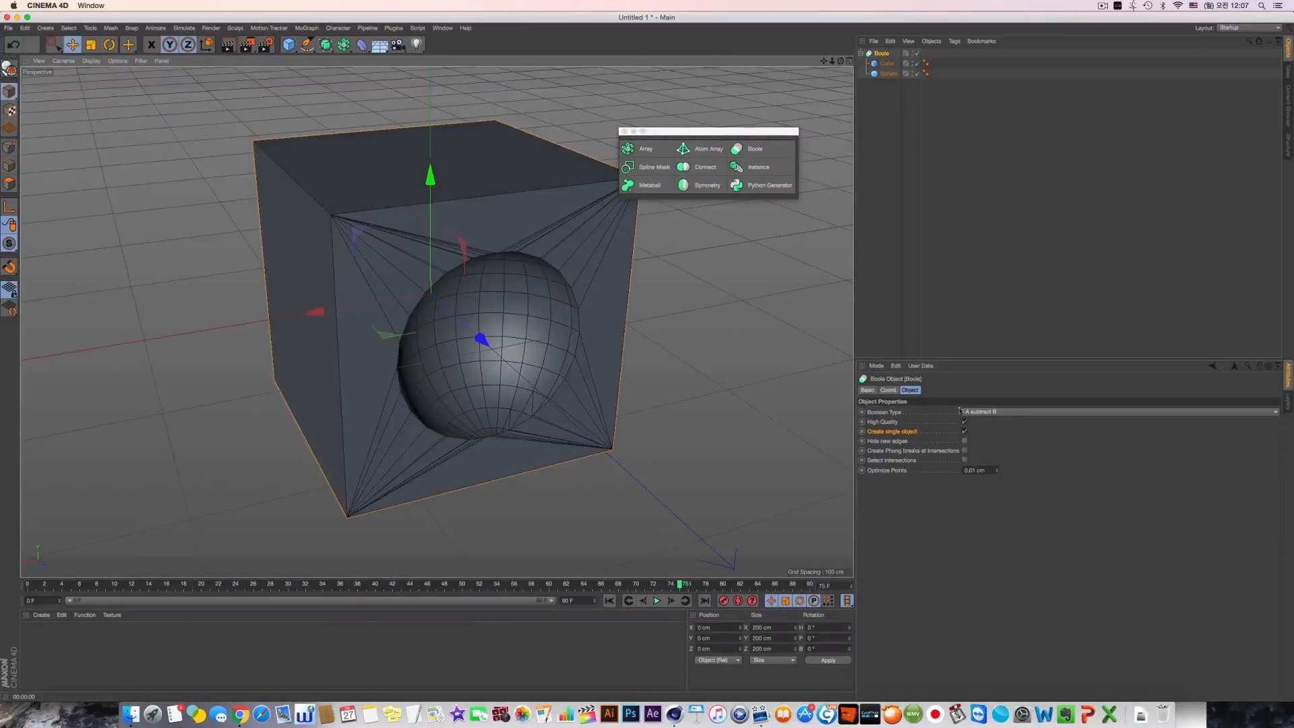
Step: Try converting the Boole object to an editable polygon object, and undo the conversion
{"action": "key", "text": "c"}
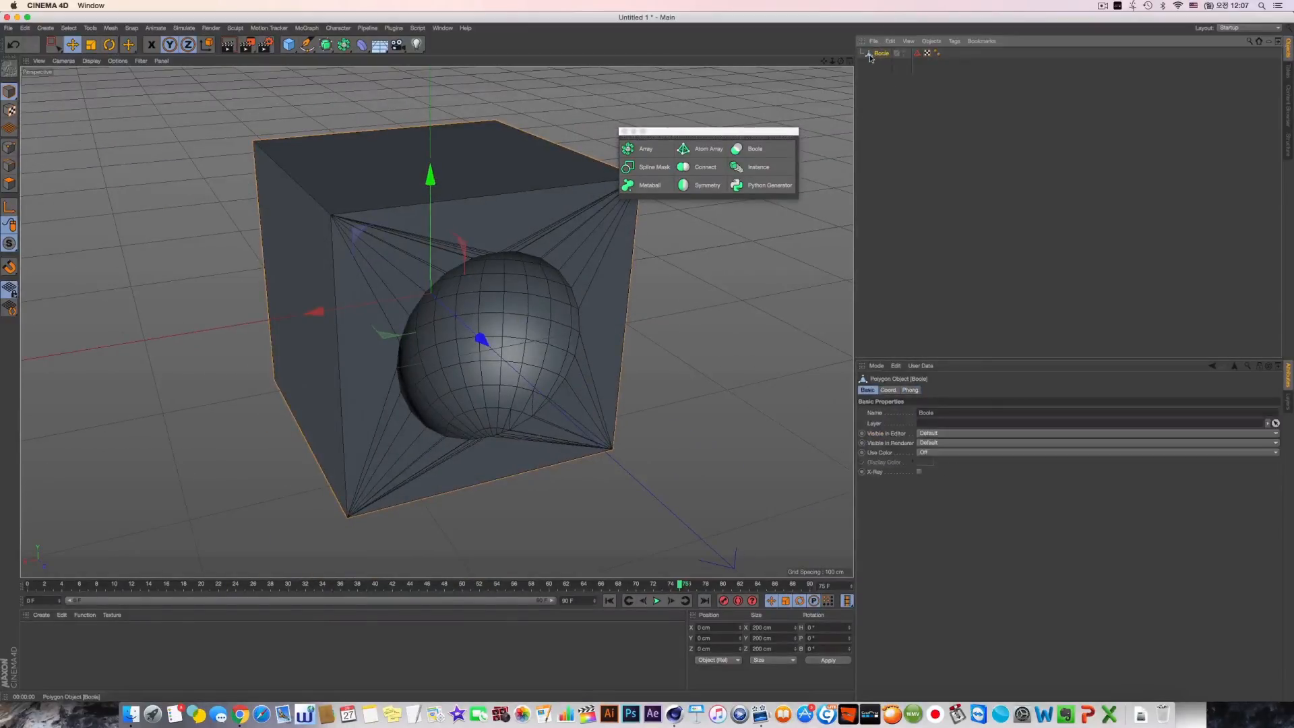
{"action": "key", "text": "super+z"}
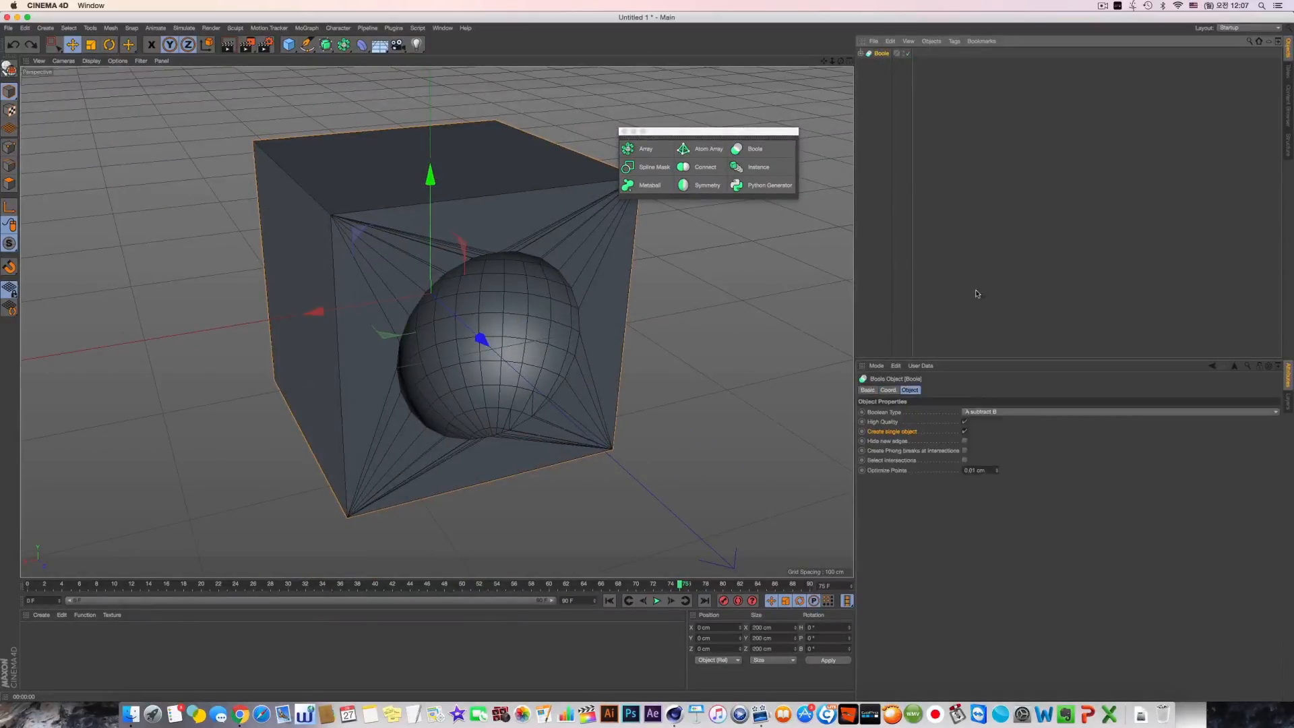
Step: Try converting the Boole object to editable with Create single object off, inspect its separate Cube and Sphere parts, and undo the conversion
{"action": "left_click", "coordinate": [965, 430]}
{"action": "key", "text": "c"}
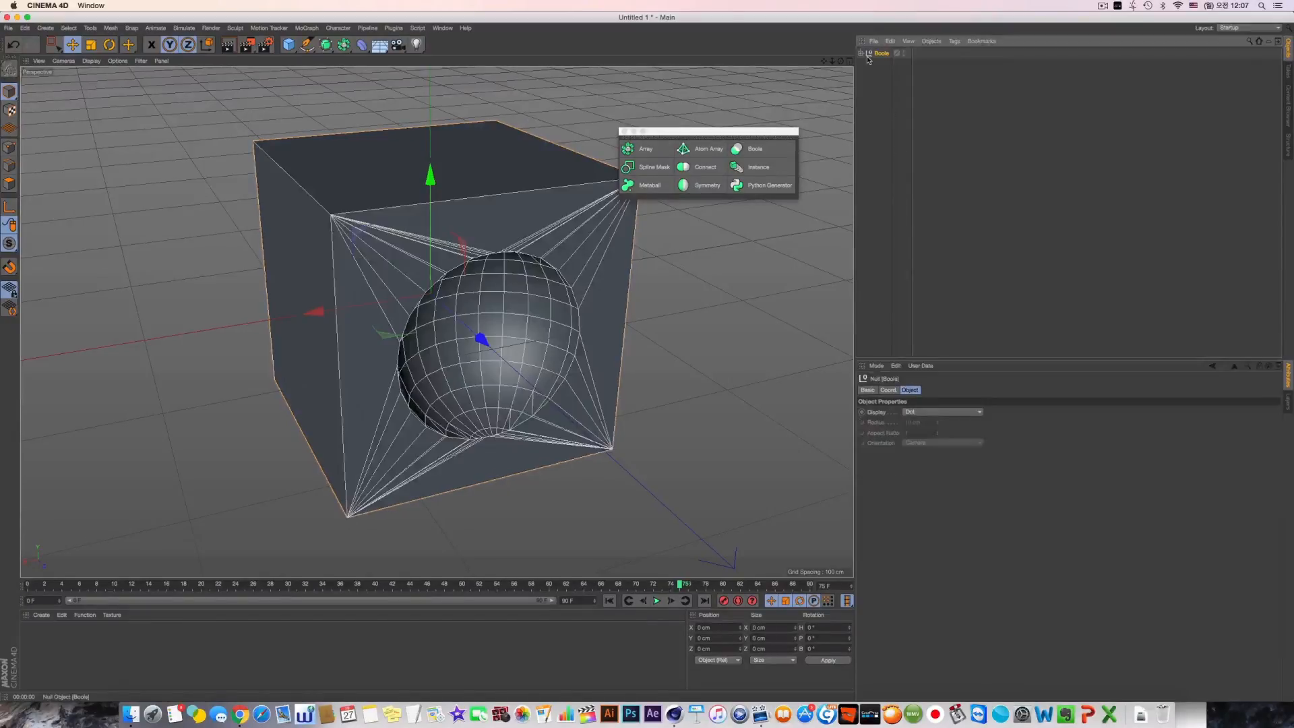
{"action": "left_click", "coordinate": [861, 53]}
{"action": "left_click", "coordinate": [887, 64]}
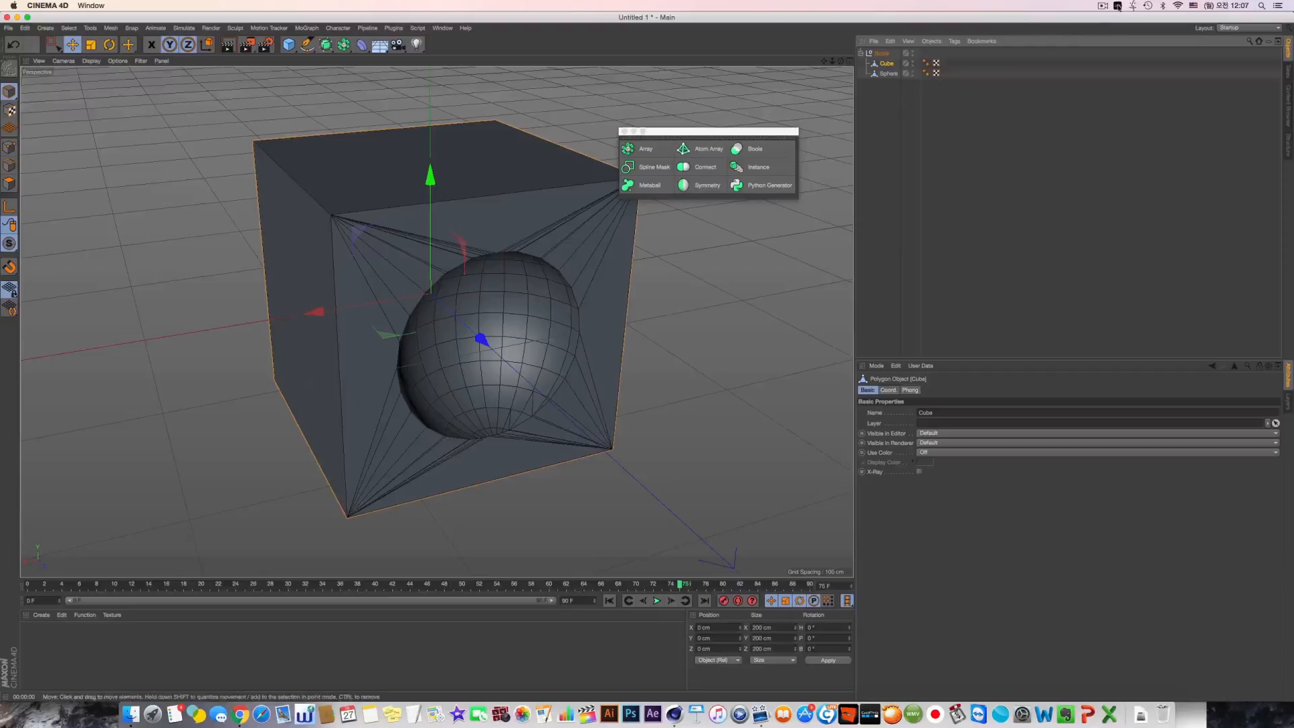
{"action": "left_click", "coordinate": [888, 74]}
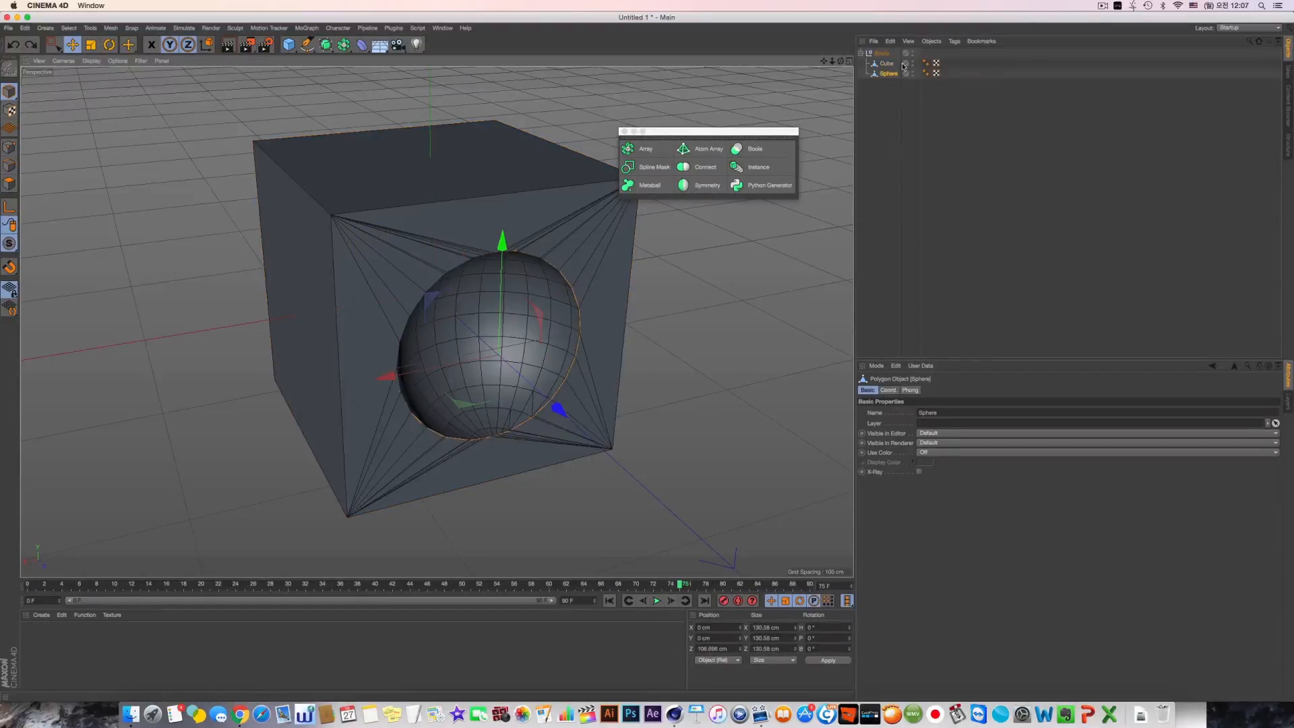
{"action": "key", "text": "super+z"}
{"action": "key", "text": "super+z"}
{"action": "key", "text": "super+z"}
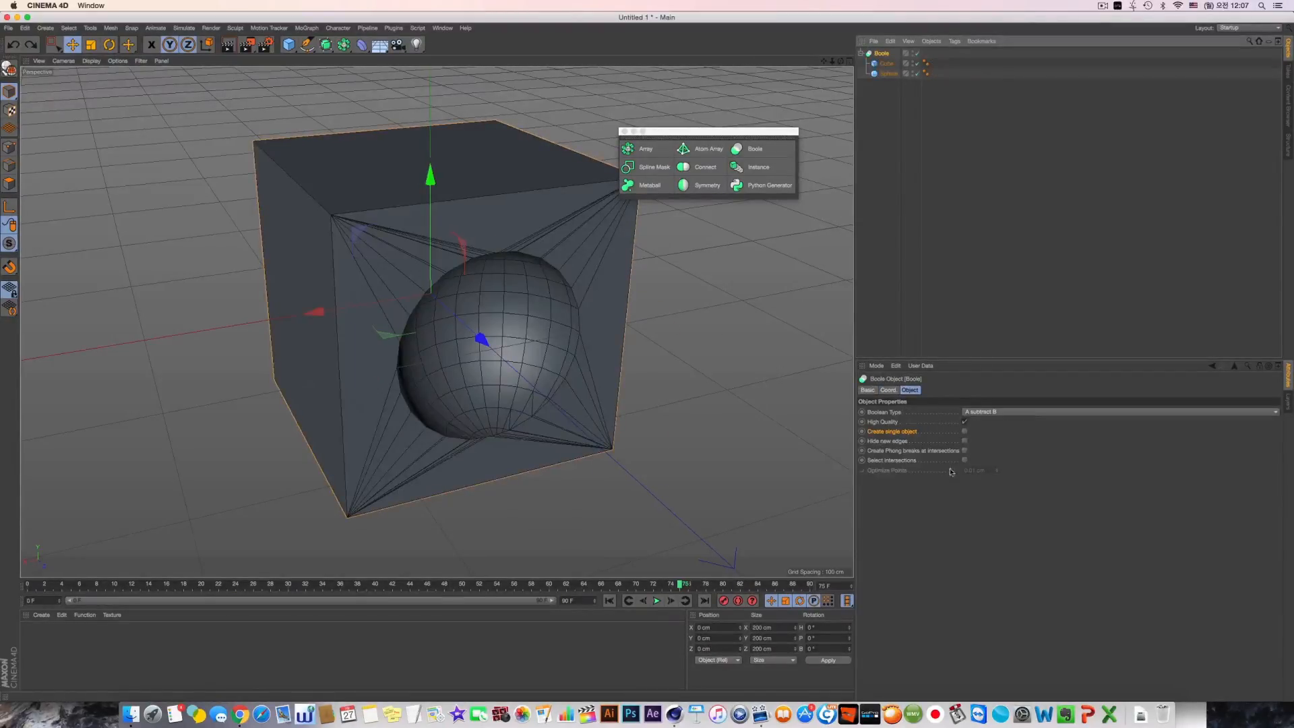
Step: Enable Create single object on the Boole object, try converting it to one editable polygon object, and undo the conversion
{"action": "left_click", "coordinate": [965, 431]}
{"action": "key", "text": "c"}
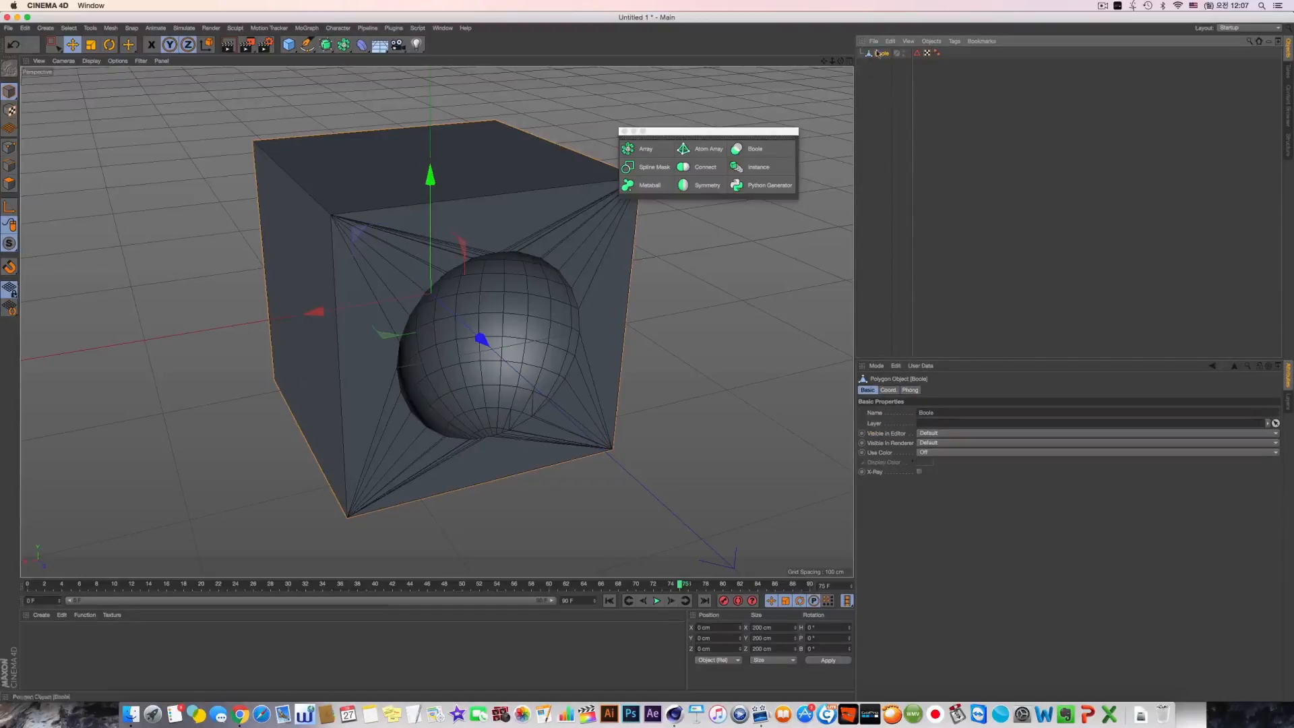
{"action": "left_click_drag", "start_coordinate": [432, 295], "coordinate": [520, 378]}
{"action": "key", "text": "super+z"}
{"action": "key", "text": "super+z"}
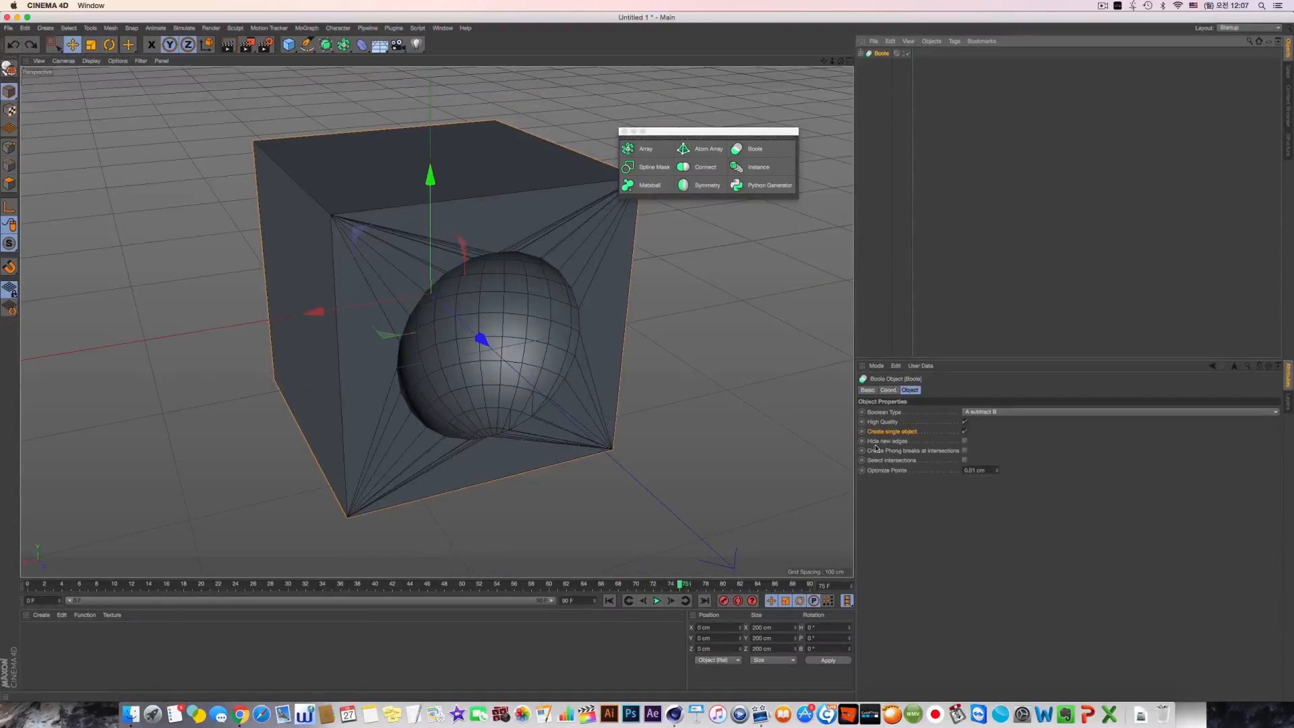
Step: Enable Hide new edges and disable Create single object on the Boole object, checking the cube's faces around the cavity
{"action": "left_click", "coordinate": [861, 53]}
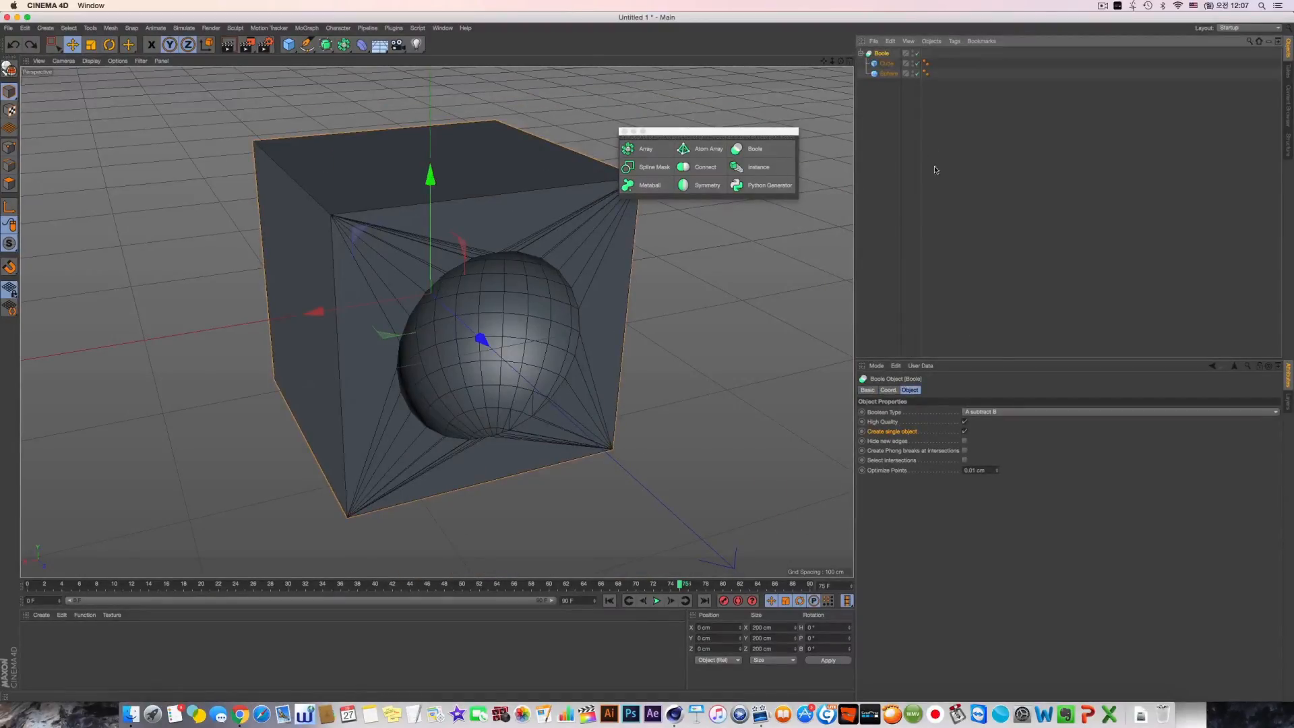
{"action": "left_click", "coordinate": [907, 440]}
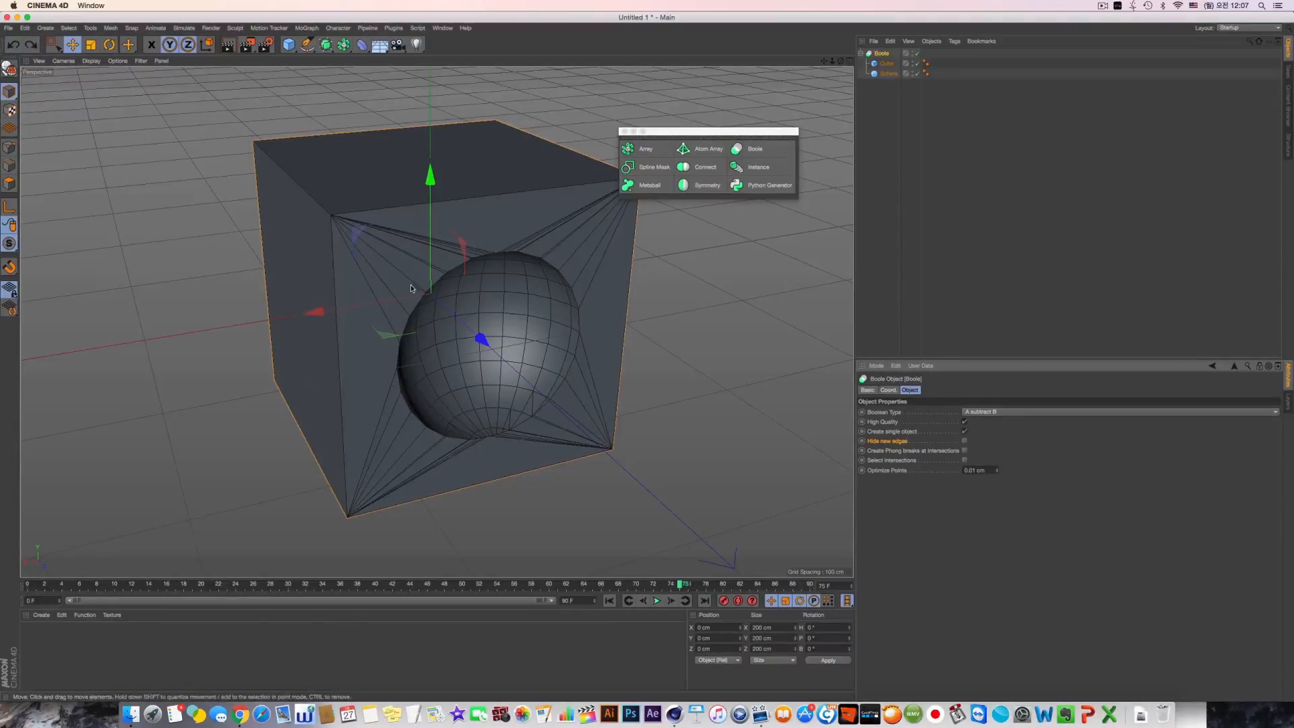
{"action": "left_click", "coordinate": [964, 441]}
{"action": "left_click", "coordinate": [965, 431]}
{"action": "left_click_drag", "start_coordinate": [451, 337], "coordinate": [449, 317], "text": "alt"}
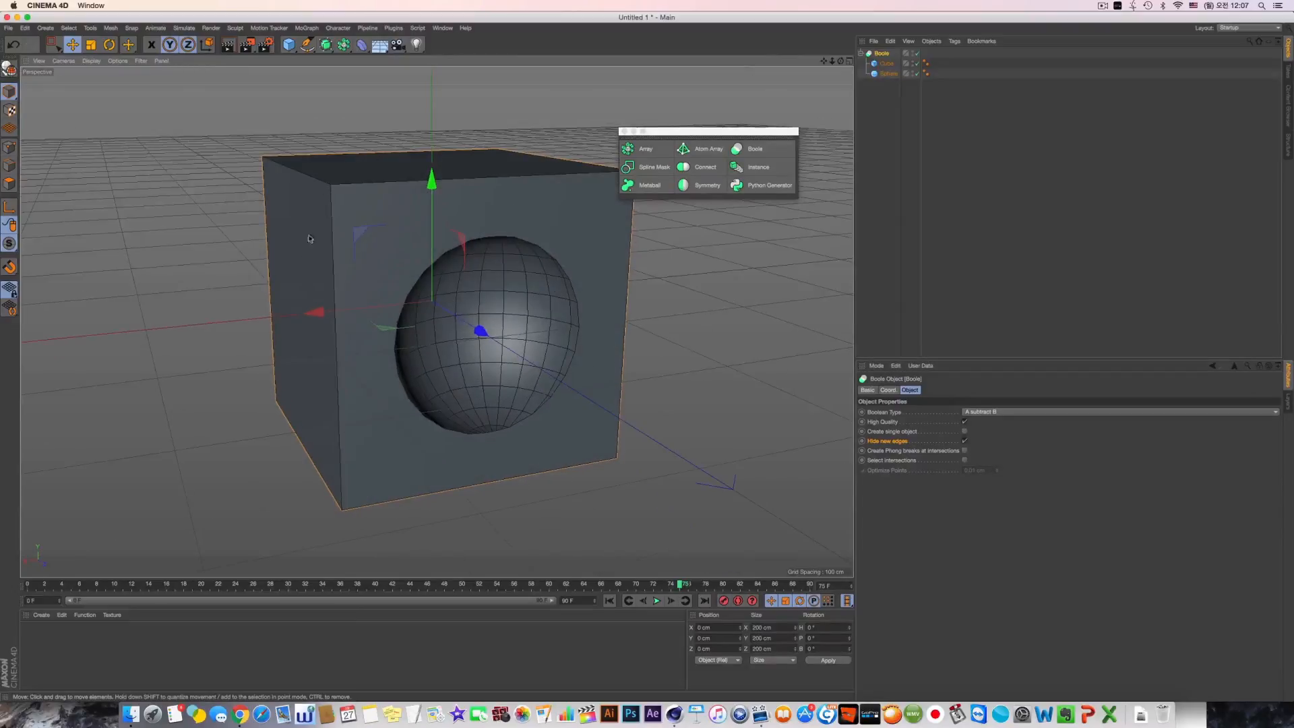
{"action": "scroll", "coordinate": [518, 350], "scroll_direction": "up", "scroll_amount": 4}
{"action": "middle_click_drag", "start_coordinate": [517, 350], "coordinate": [586, 350], "text": "alt"}
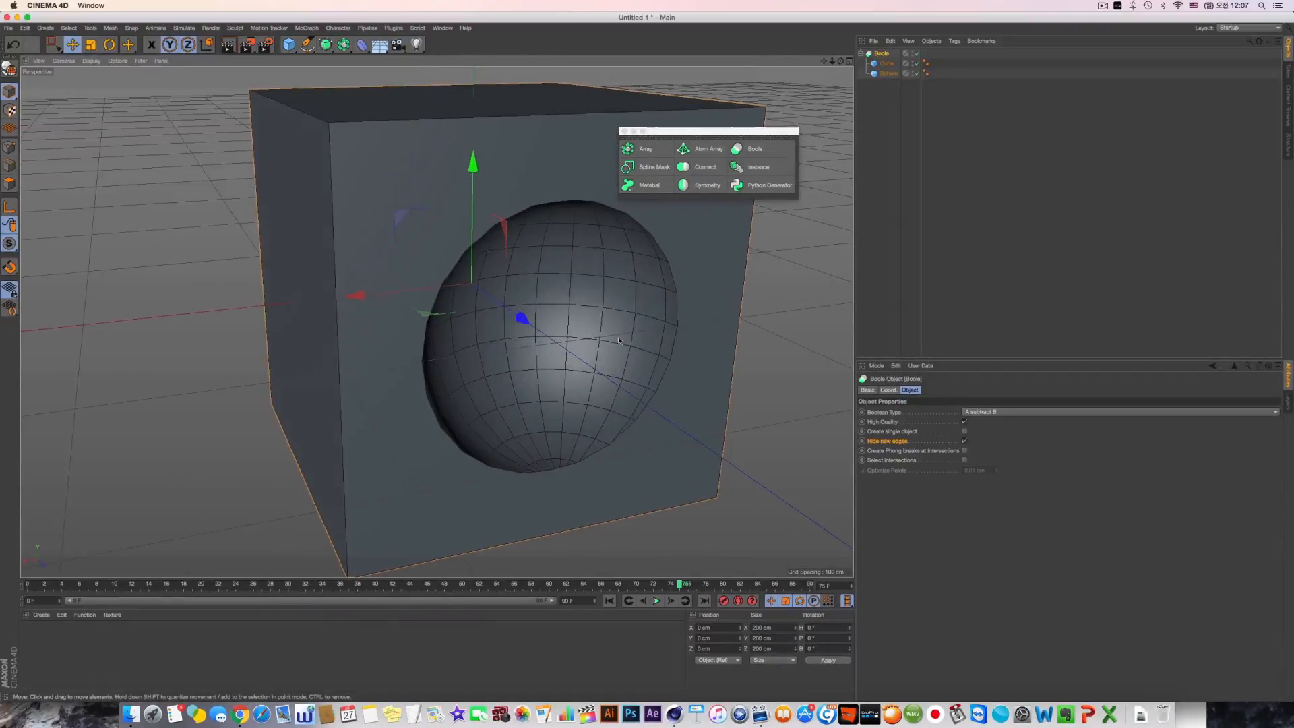
Step: Review the Boole's Create Phong breaks at intersections and Select Intersections options while examining the cavity from different angles
{"action": "left_click", "coordinate": [965, 451]}
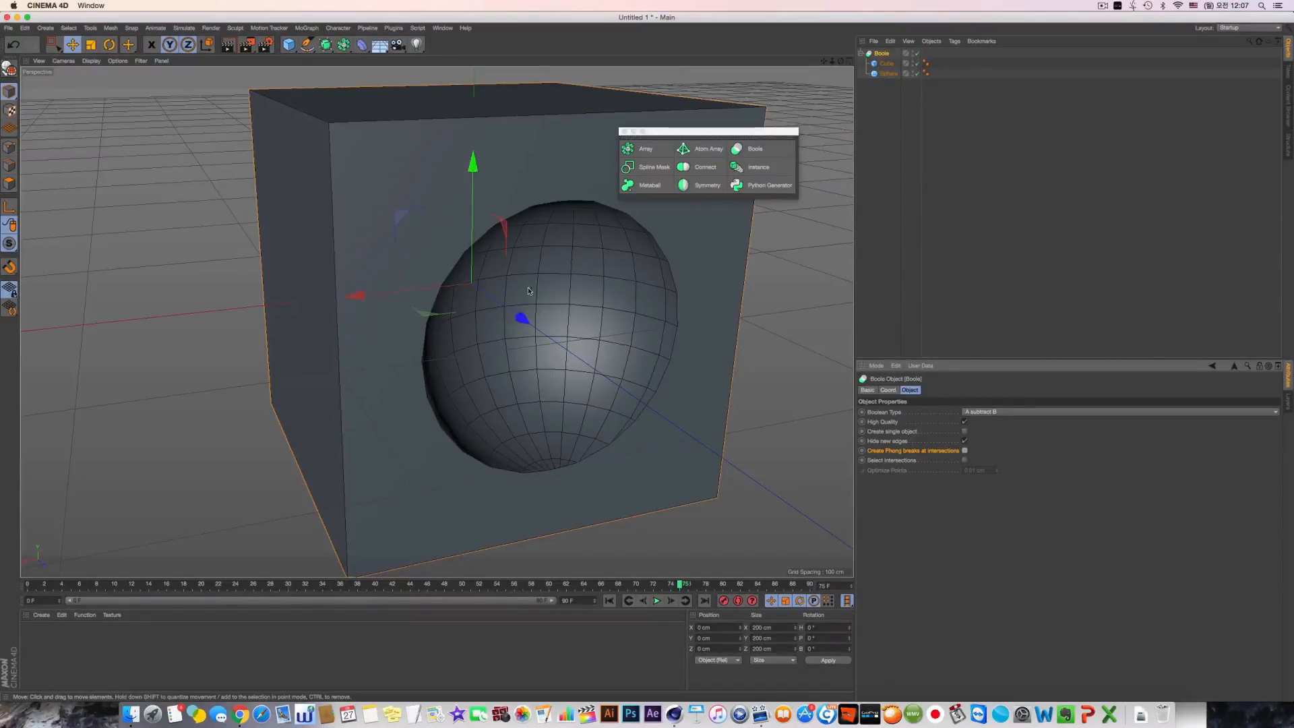
{"action": "left_click_drag", "start_coordinate": [579, 321], "coordinate": [612, 331], "text": "alt"}
{"action": "left_click", "coordinate": [898, 461]}
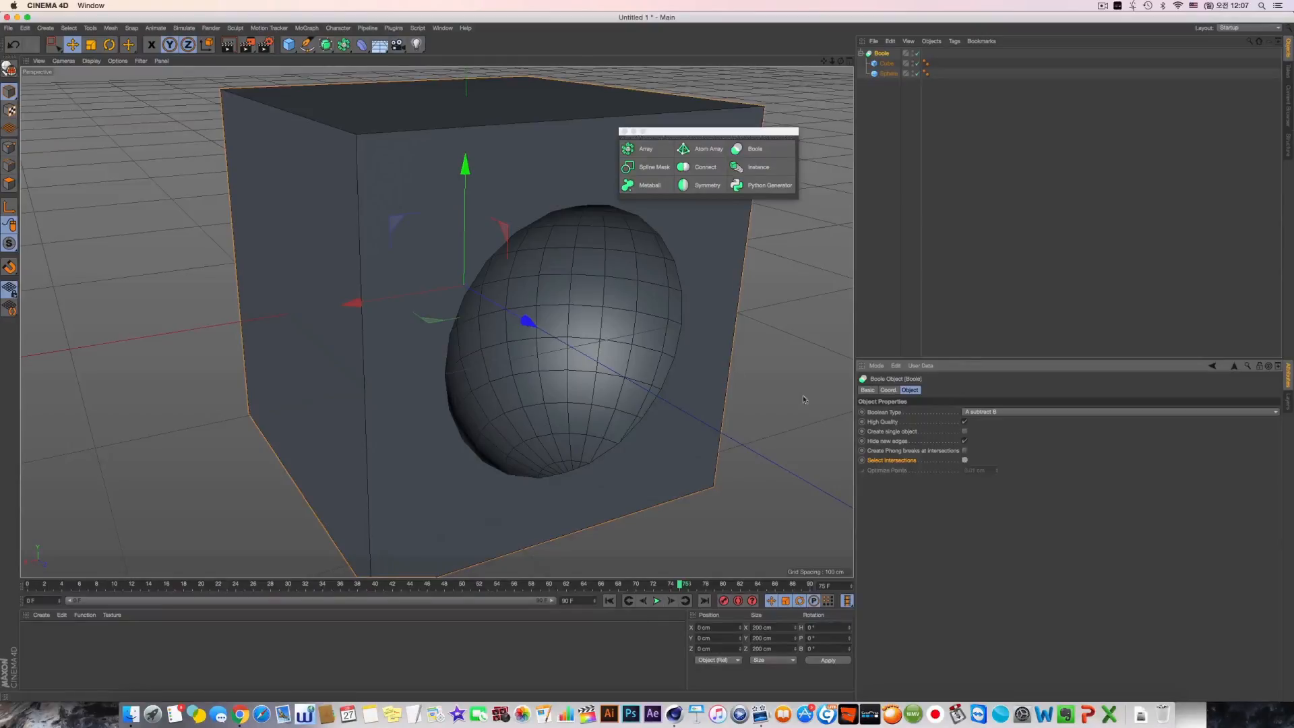
{"action": "left_click_drag", "start_coordinate": [803, 395], "coordinate": [566, 320], "text": "alt"}
{"action": "left_click", "coordinate": [926, 453]}
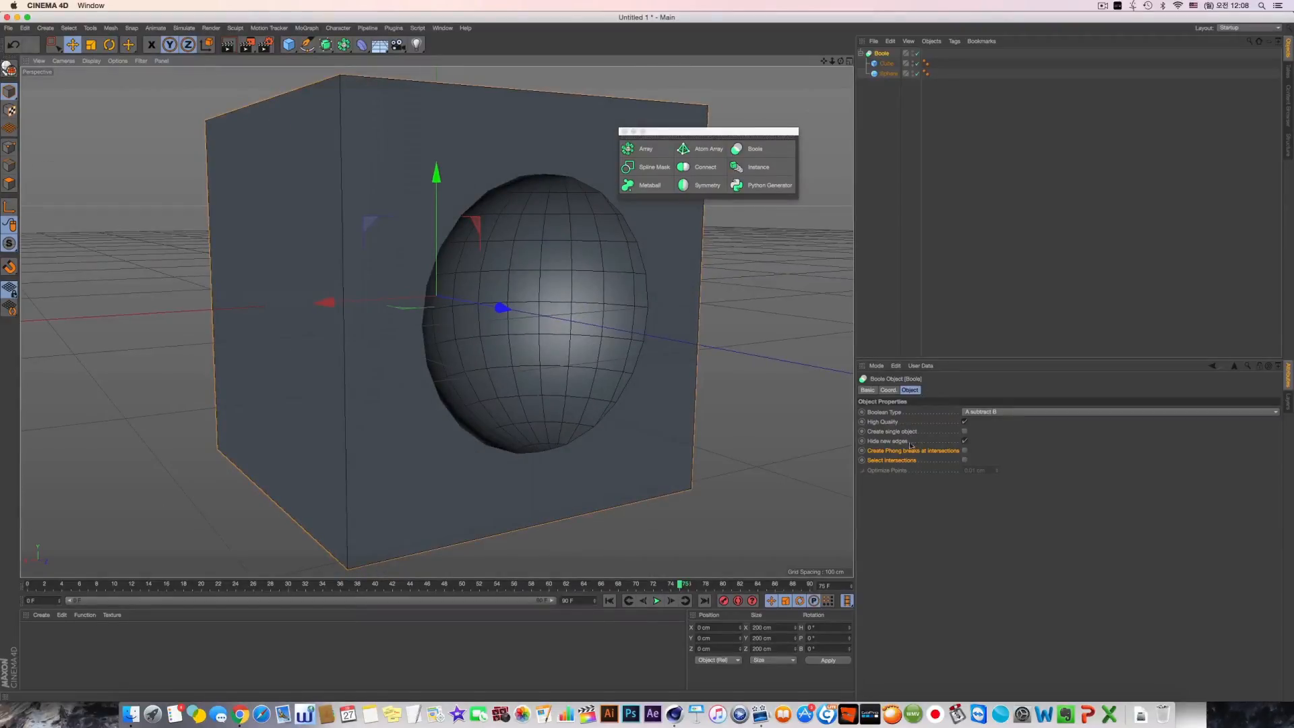
{"action": "left_click_drag", "start_coordinate": [897, 414], "coordinate": [869, 439]}
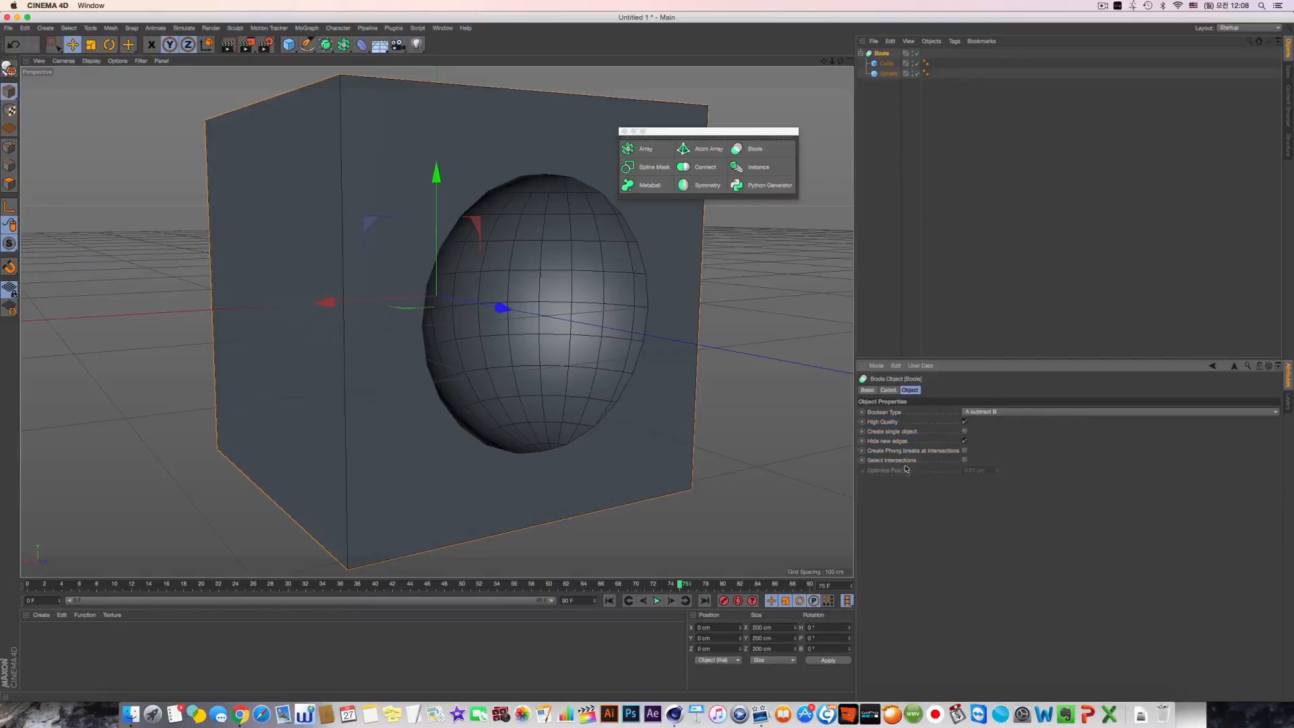
Step: Enable Create single object on the Boole object to make Optimize Points available
{"action": "left_click", "coordinate": [965, 433]}
{"action": "left_click", "coordinate": [966, 433]}
{"action": "left_click", "coordinate": [965, 432]}
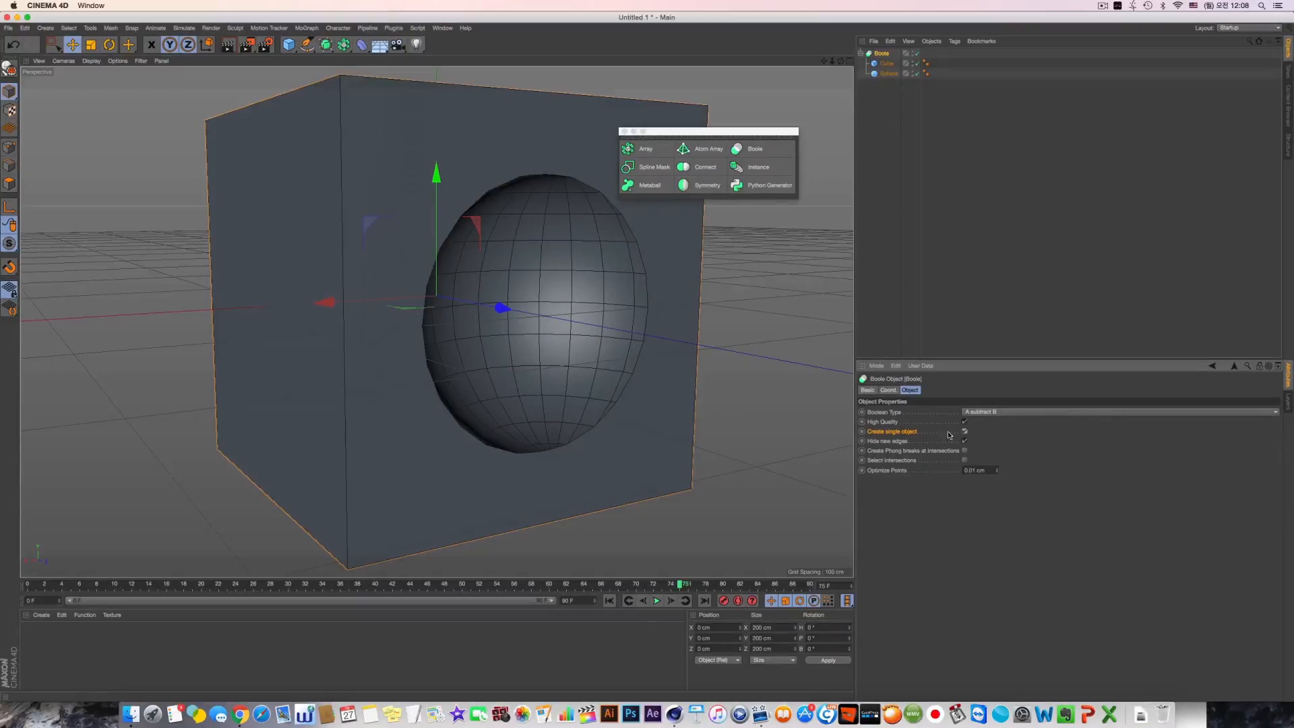
{"action": "left_click_drag", "start_coordinate": [511, 269], "coordinate": [491, 303], "text": "alt"}
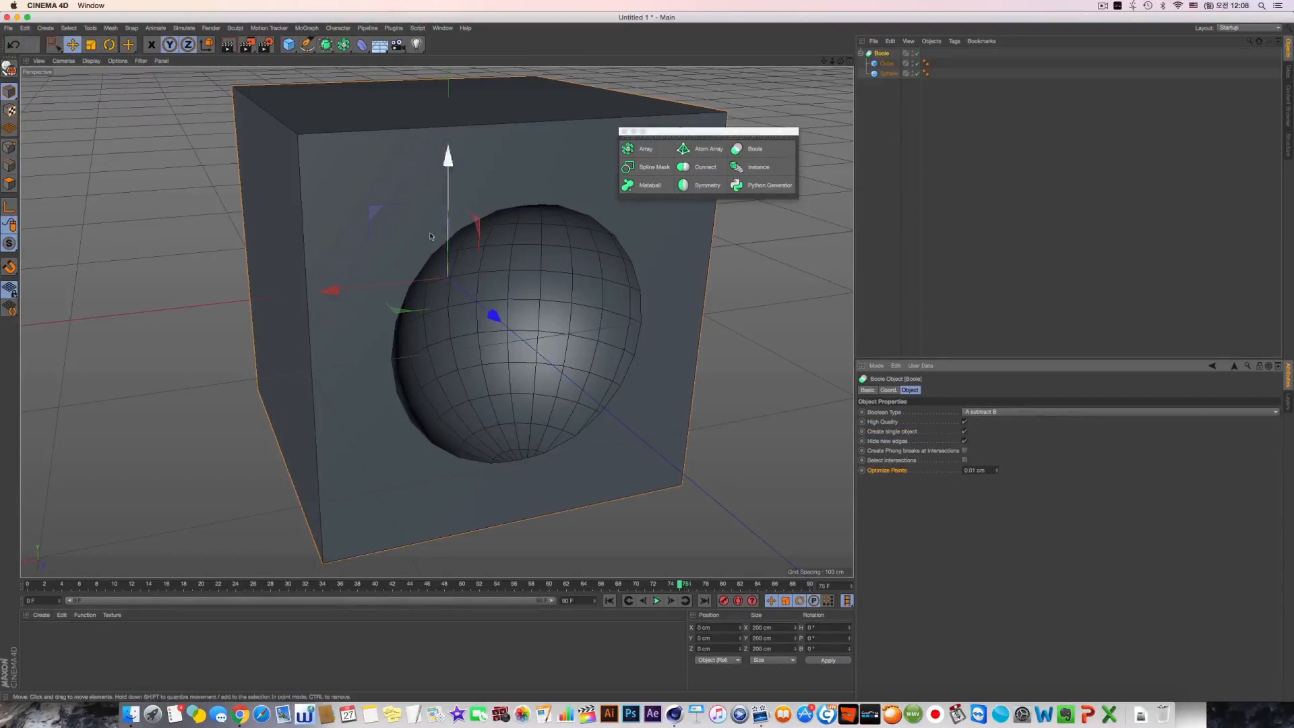
Step: Make the cube inside the Boole editable, select all its points, and run Optimize with a 0.01 cm tolerance
{"action": "left_click", "coordinate": [894, 63]}
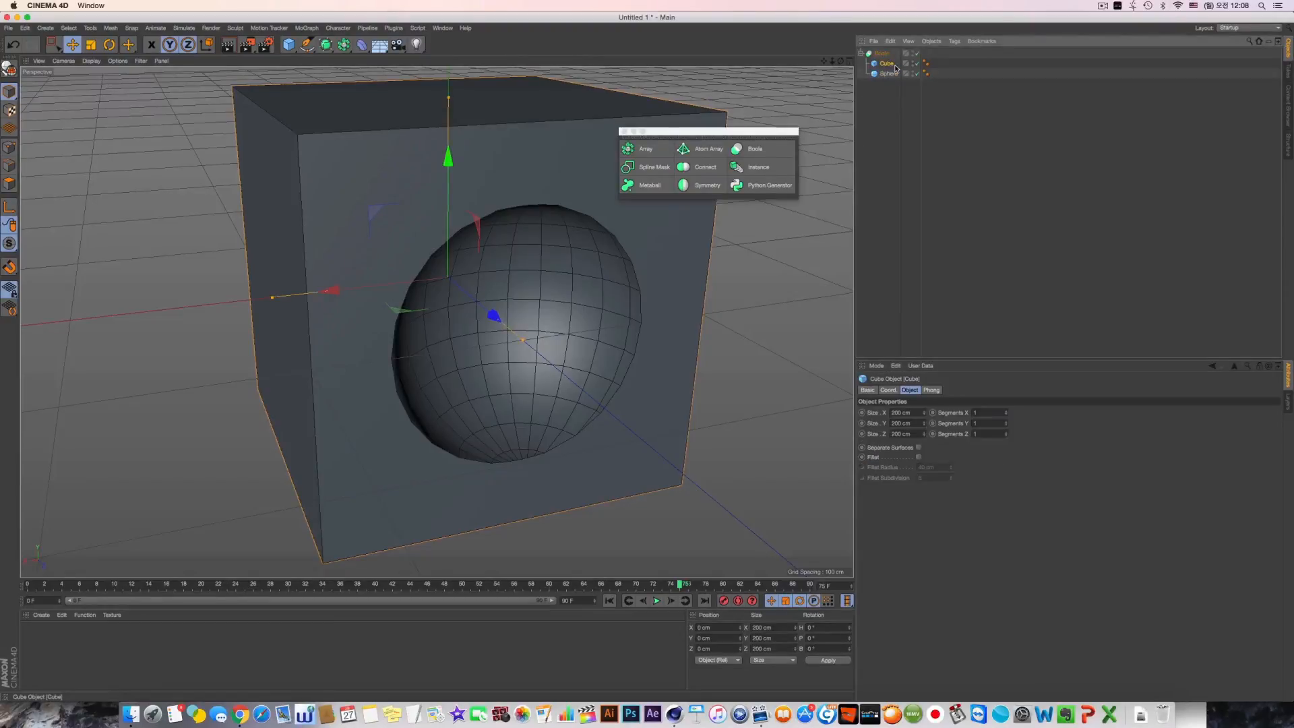
{"action": "key", "text": "c"}
{"action": "left_click", "coordinate": [9, 147]}
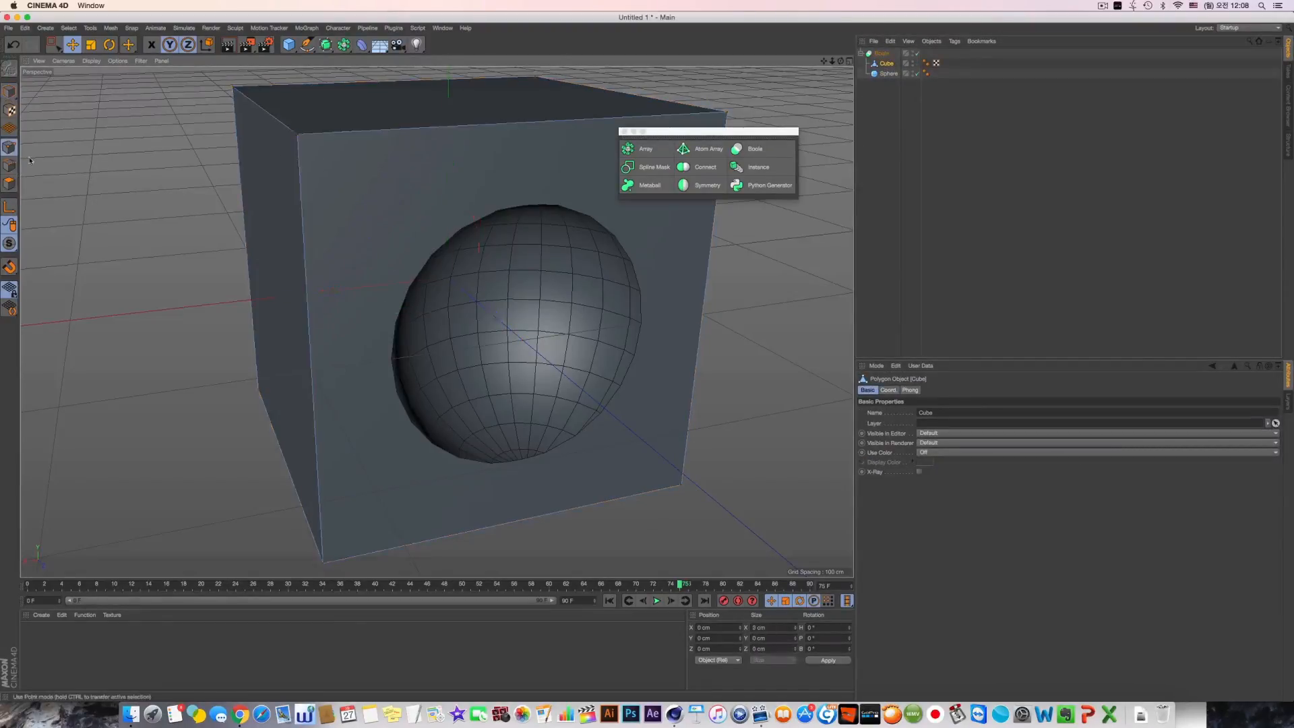
{"action": "key", "text": "super+a"}
{"action": "right_click", "coordinate": [159, 155]}
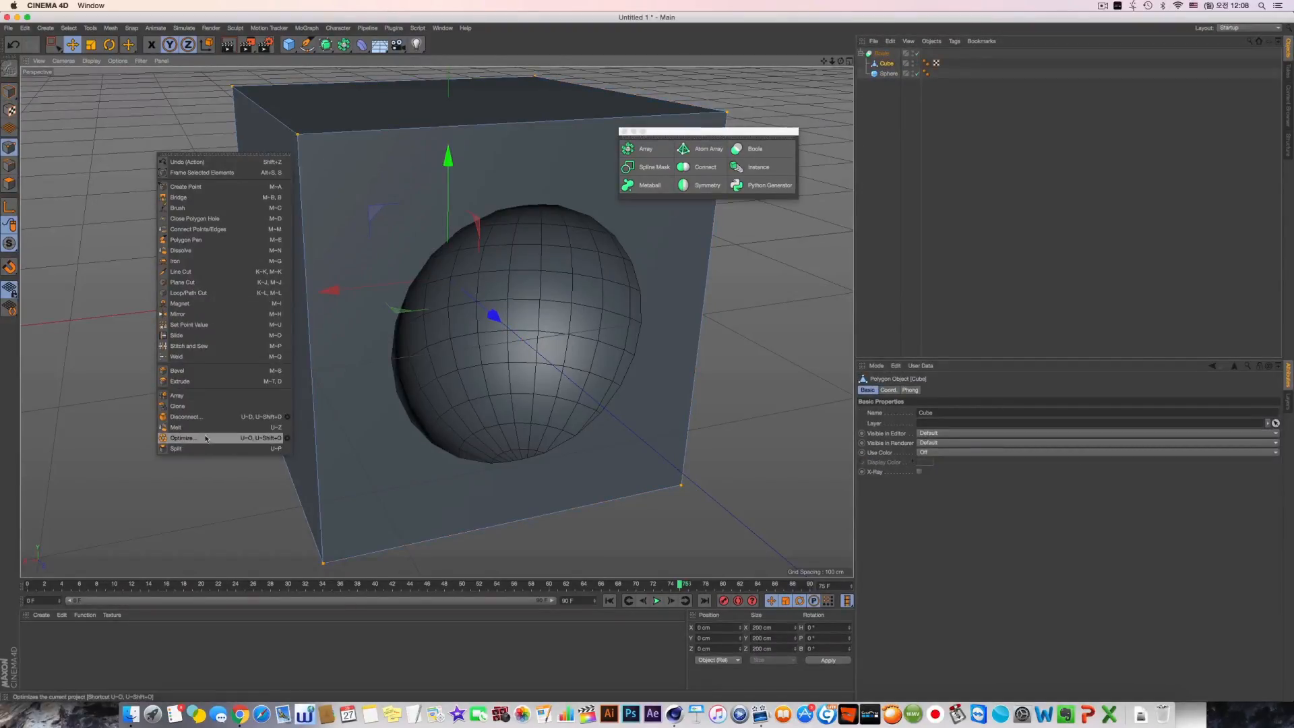
{"action": "left_click", "coordinate": [287, 438]}
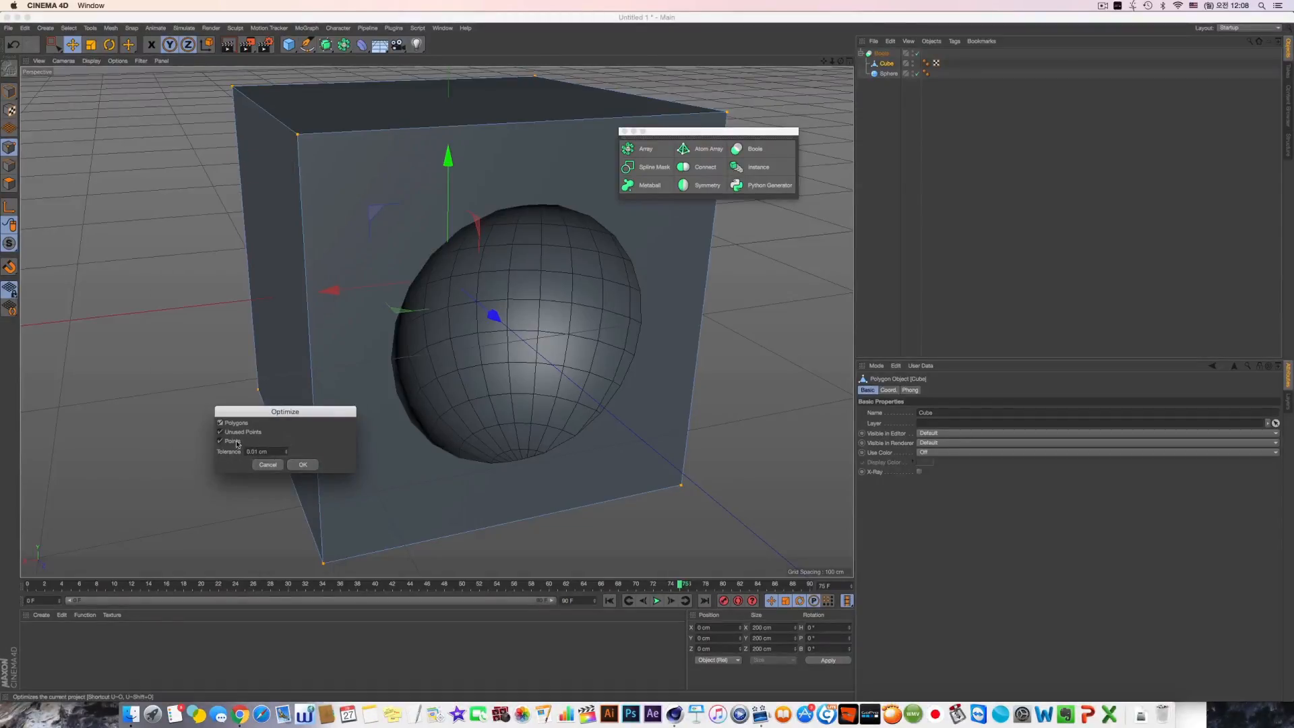
{"action": "left_click", "coordinate": [303, 465]}
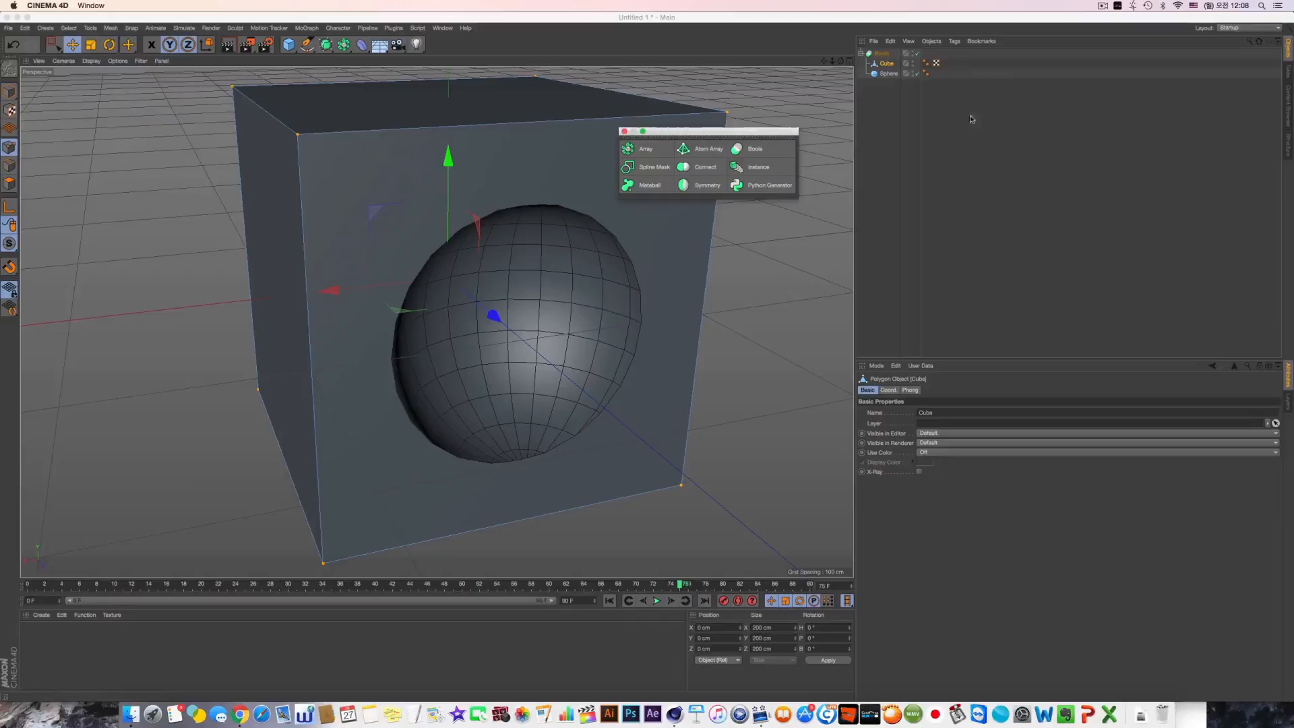
Step: Compare the Boole's Optimize Points setting with the Optimize command available for the cube's points
{"action": "left_click", "coordinate": [880, 54]}
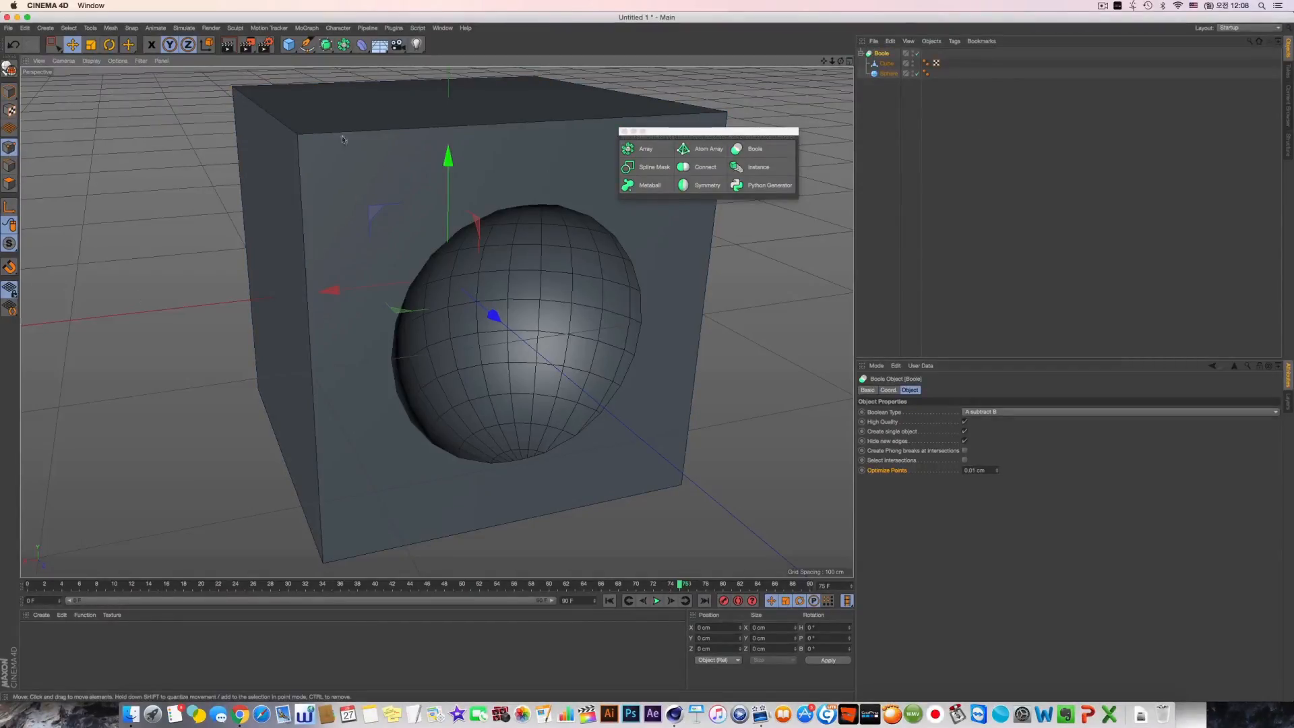
{"action": "left_click", "coordinate": [886, 63]}
{"action": "right_click", "coordinate": [187, 192]}
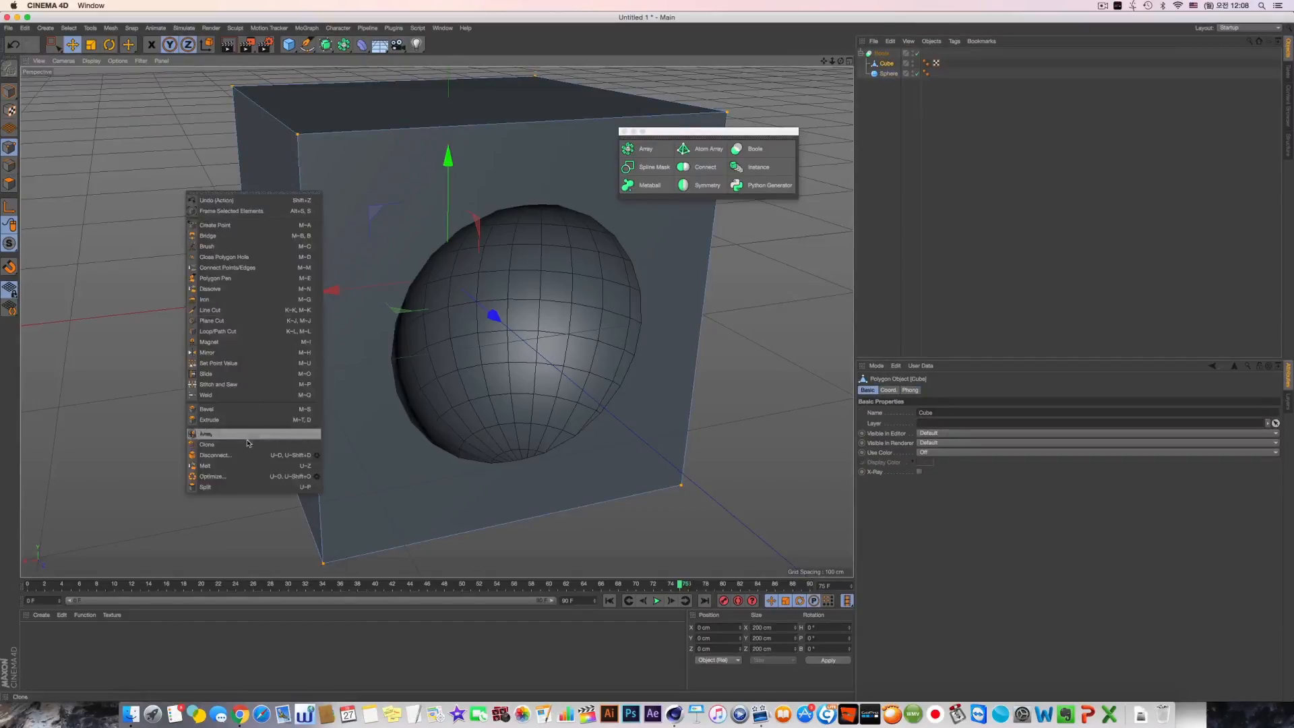
Step: Return to Model mode and delete the Boole object together with its cube and sphere
{"action": "left_click", "coordinate": [9, 91]}
{"action": "left_click", "coordinate": [8, 91]}
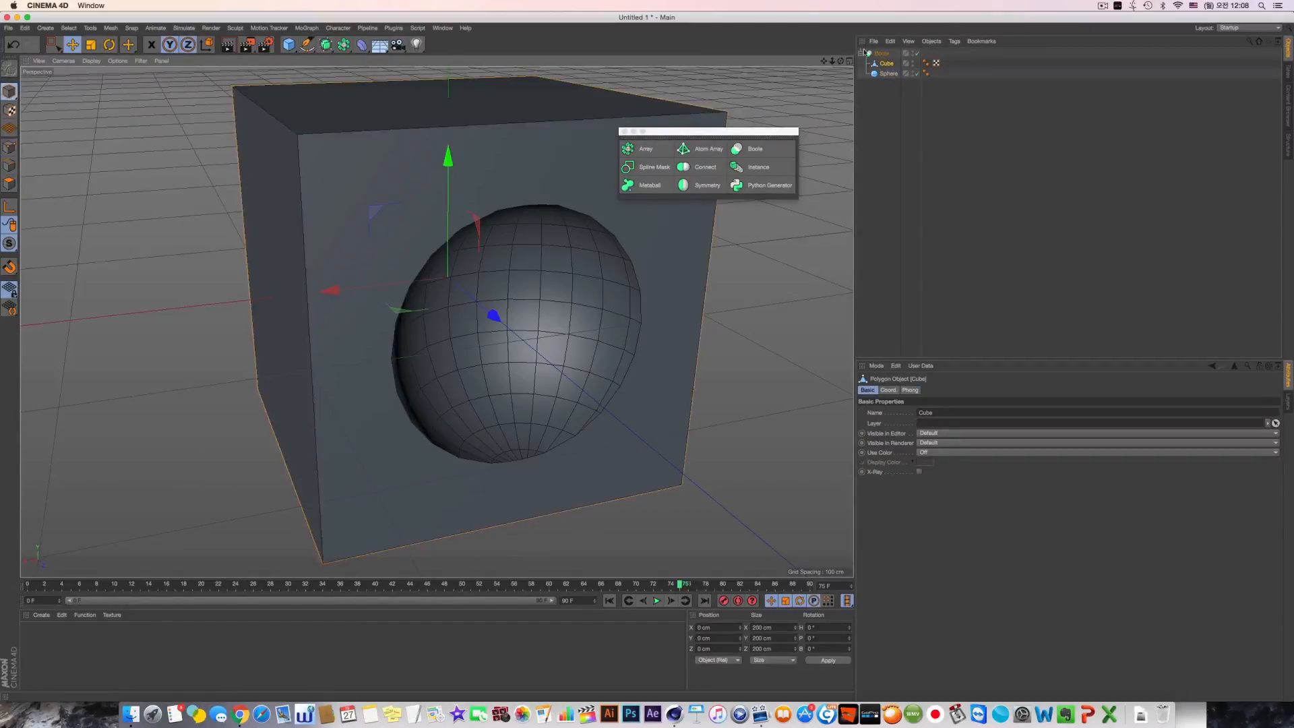
{"action": "left_click_drag", "start_coordinate": [961, 114], "coordinate": [843, 54]}
{"action": "key", "text": "Delete"}
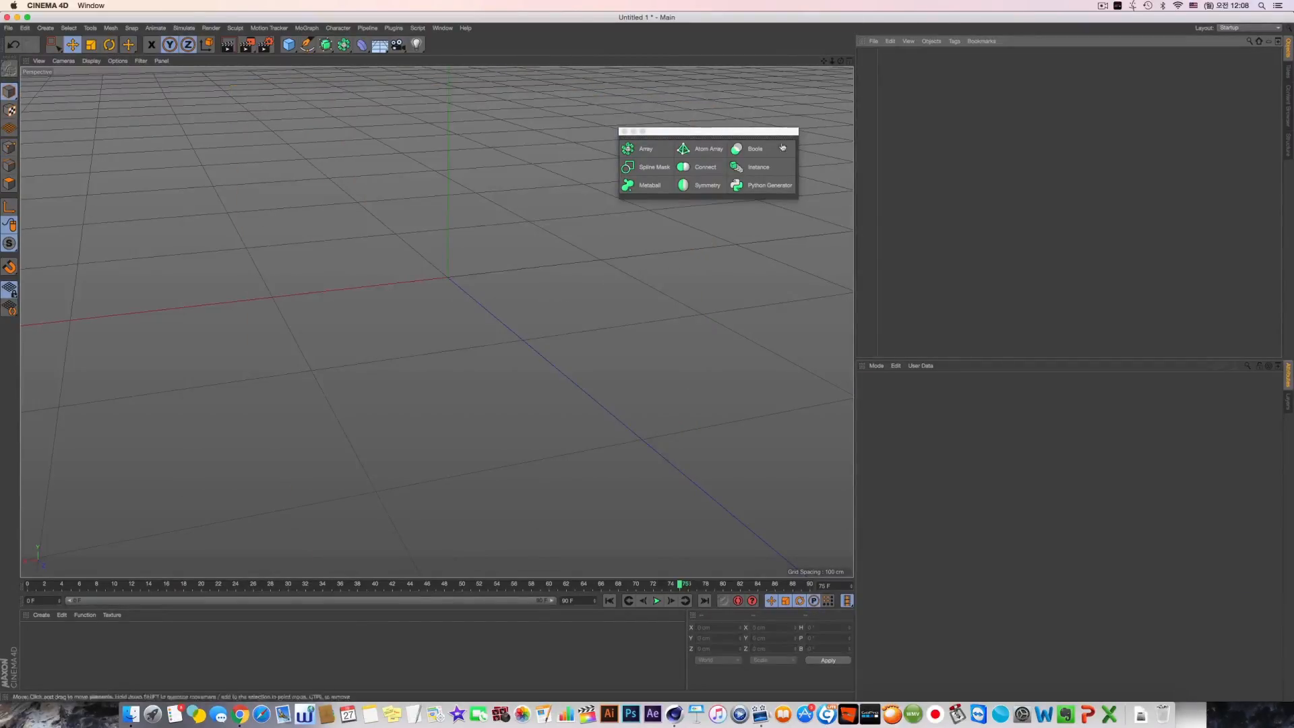
Step: Add a Spline Mask object, move the floating generator palette out of the way, and look over the spline Boolean commands
{"action": "left_click", "coordinate": [649, 167]}
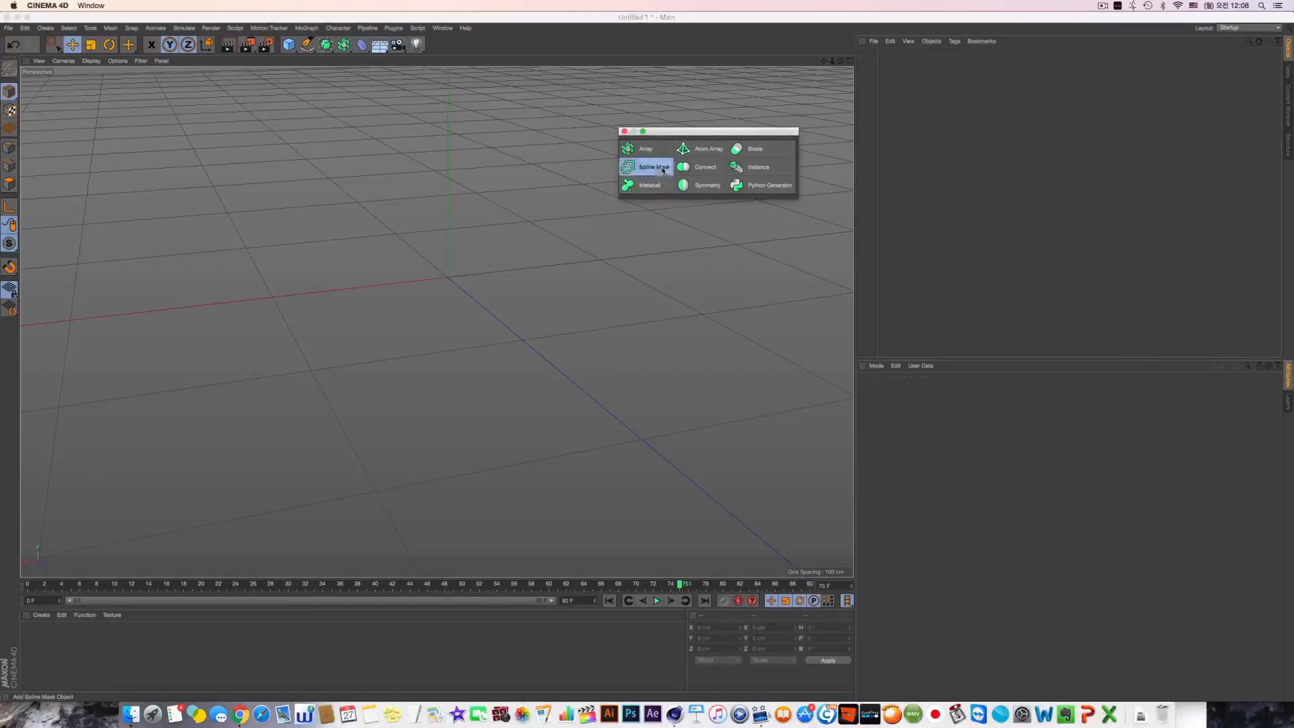
{"action": "left_click_drag", "start_coordinate": [693, 131], "coordinate": [607, 471]}
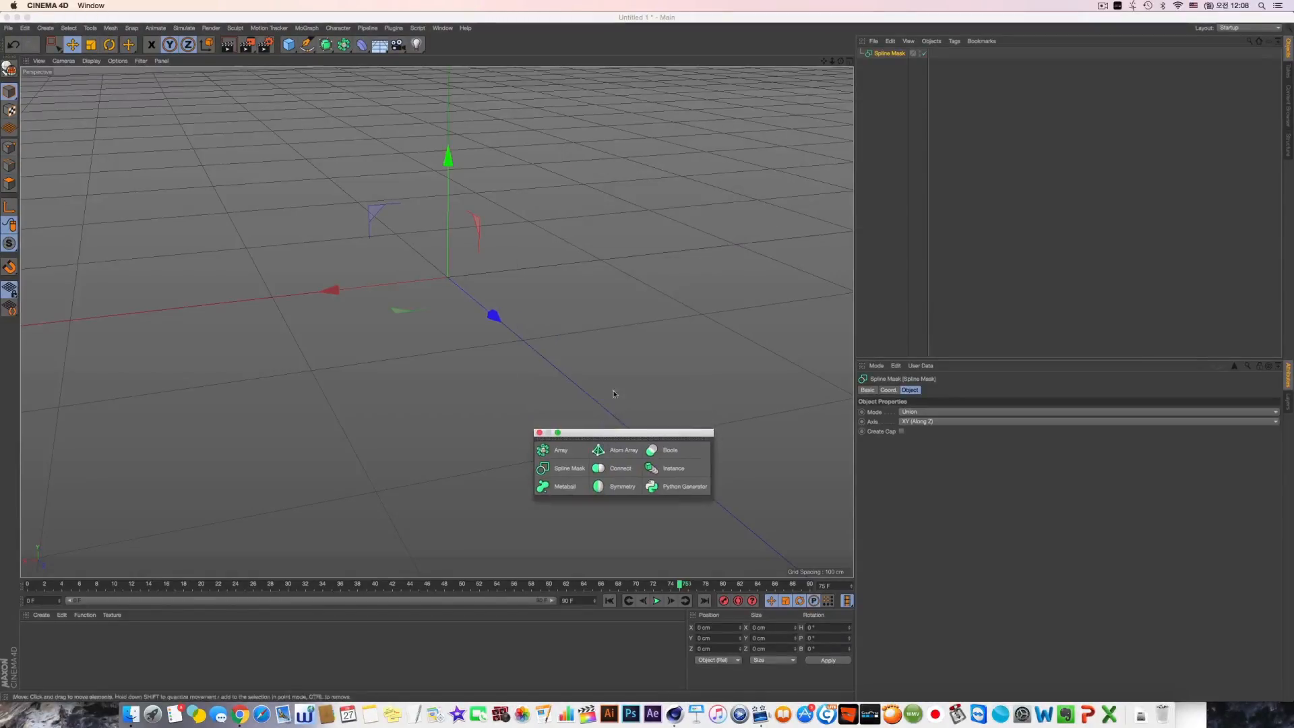
{"action": "left_click", "coordinate": [306, 44]}
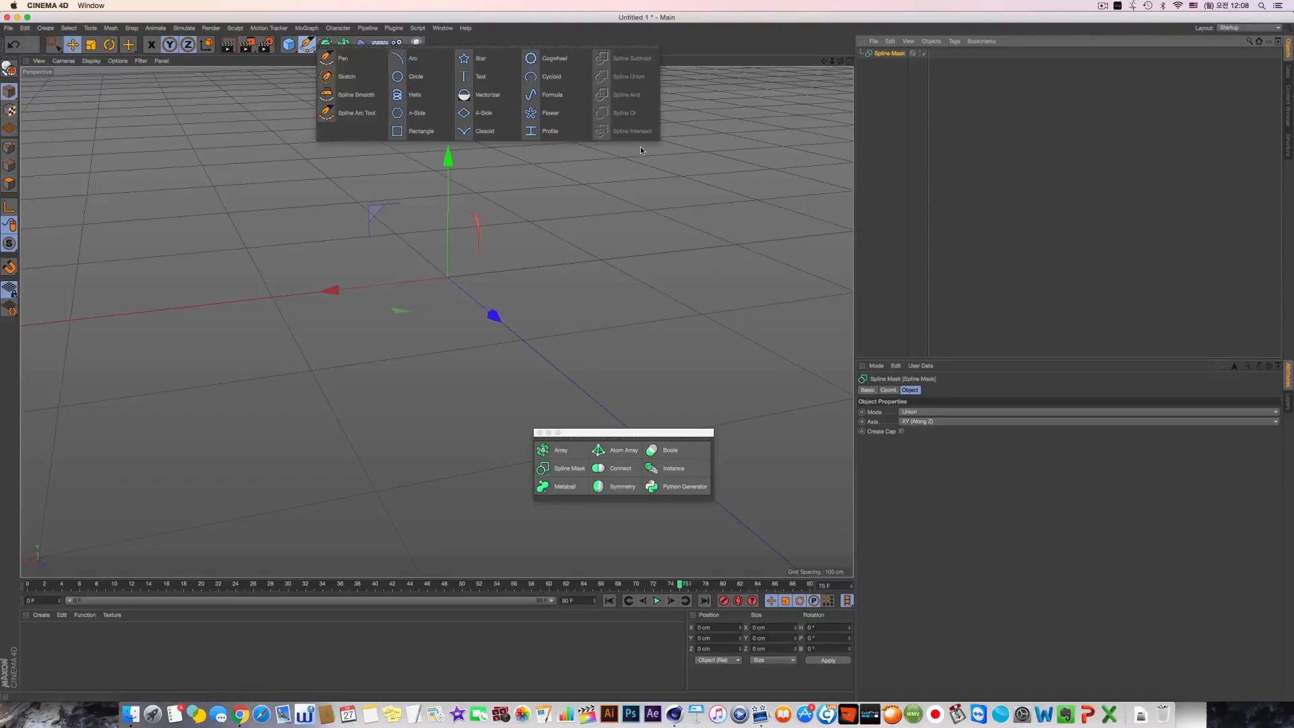
{"action": "left_click", "coordinate": [702, 161]}
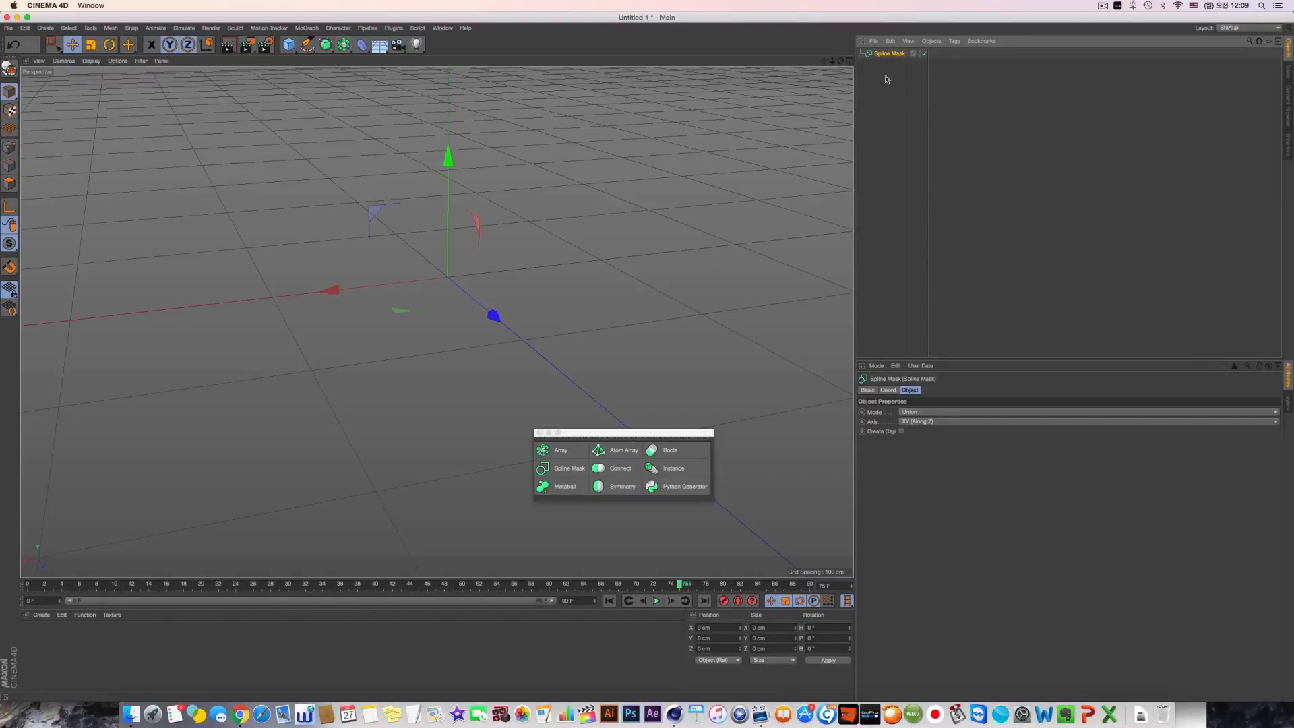
Step: Add a circle spline and a rectangle spline, and shift the rectangle about 217 cm along X so it partly overlaps the circle
{"action": "left_click_drag", "start_coordinate": [308, 45], "coordinate": [420, 133]}
{"action": "scroll", "coordinate": [543, 141], "scroll_direction": "down", "scroll_amount": 6}
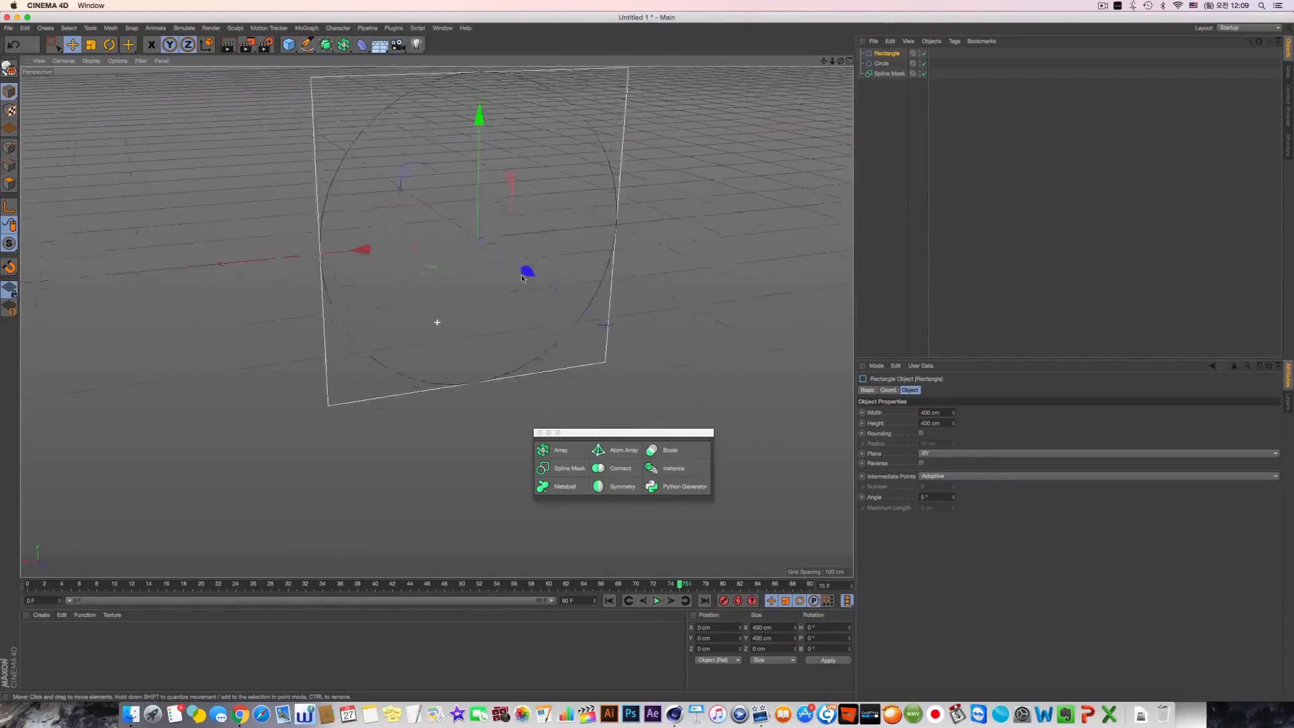
{"action": "left_click_drag", "start_coordinate": [523, 278], "coordinate": [341, 284], "text": "alt"}
{"action": "middle_click_drag", "start_coordinate": [472, 253], "coordinate": [416, 280], "text": "alt"}
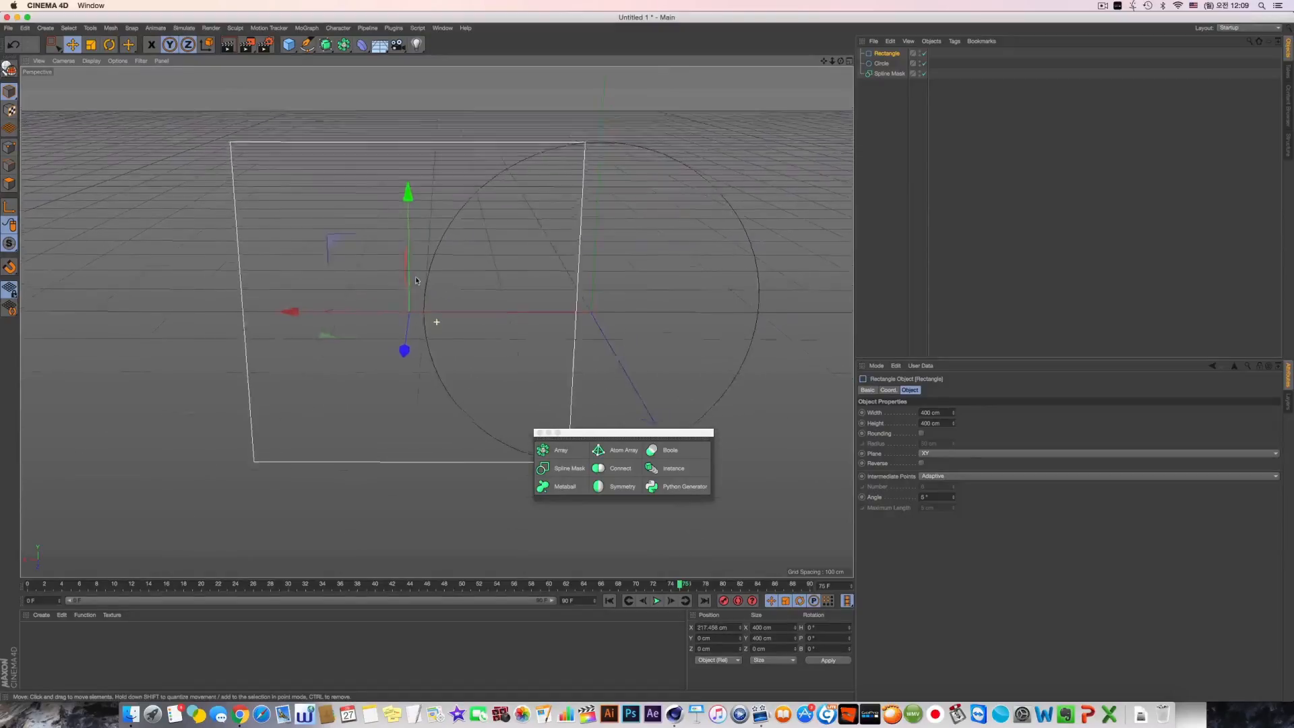
{"action": "left_click_drag", "start_coordinate": [416, 280], "coordinate": [457, 302], "text": "alt"}
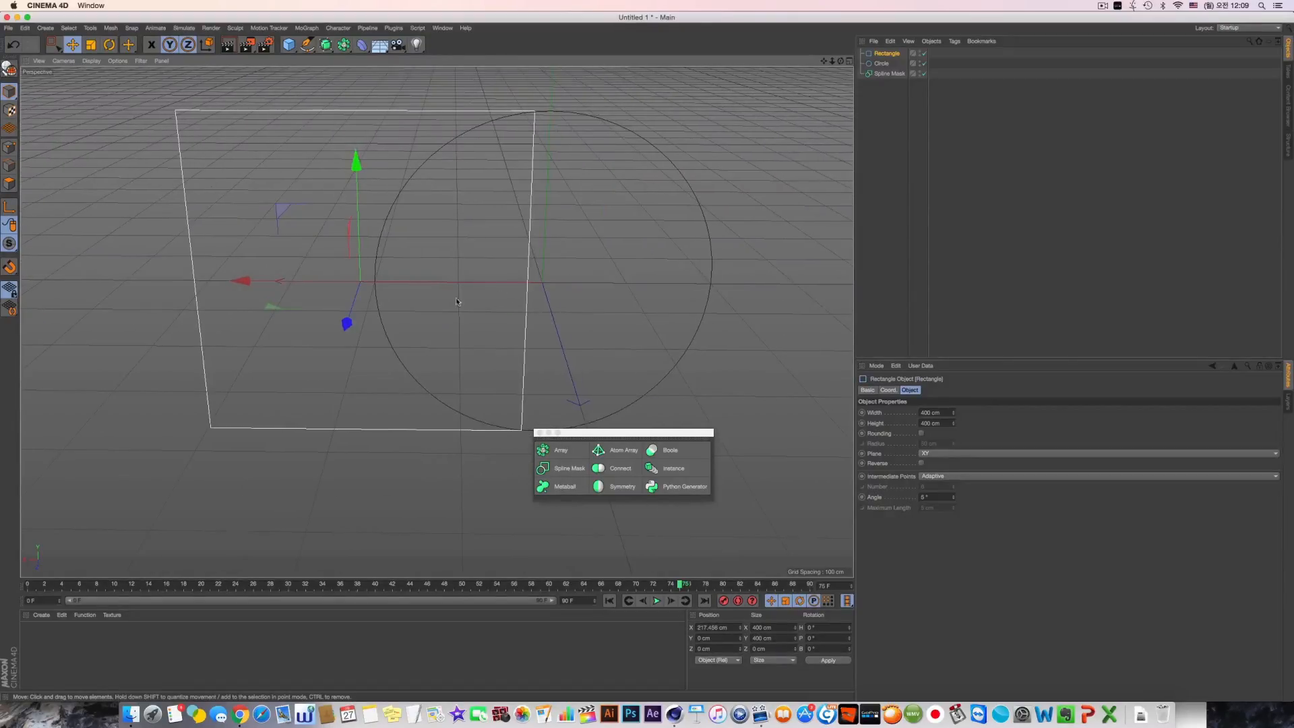
Step: Make the rectangle and circle splines children of the Spline Mask object
{"action": "left_click", "coordinate": [882, 63]}
{"action": "left_click", "coordinate": [889, 73]}
{"action": "left_click", "coordinate": [888, 64], "text": "shift"}
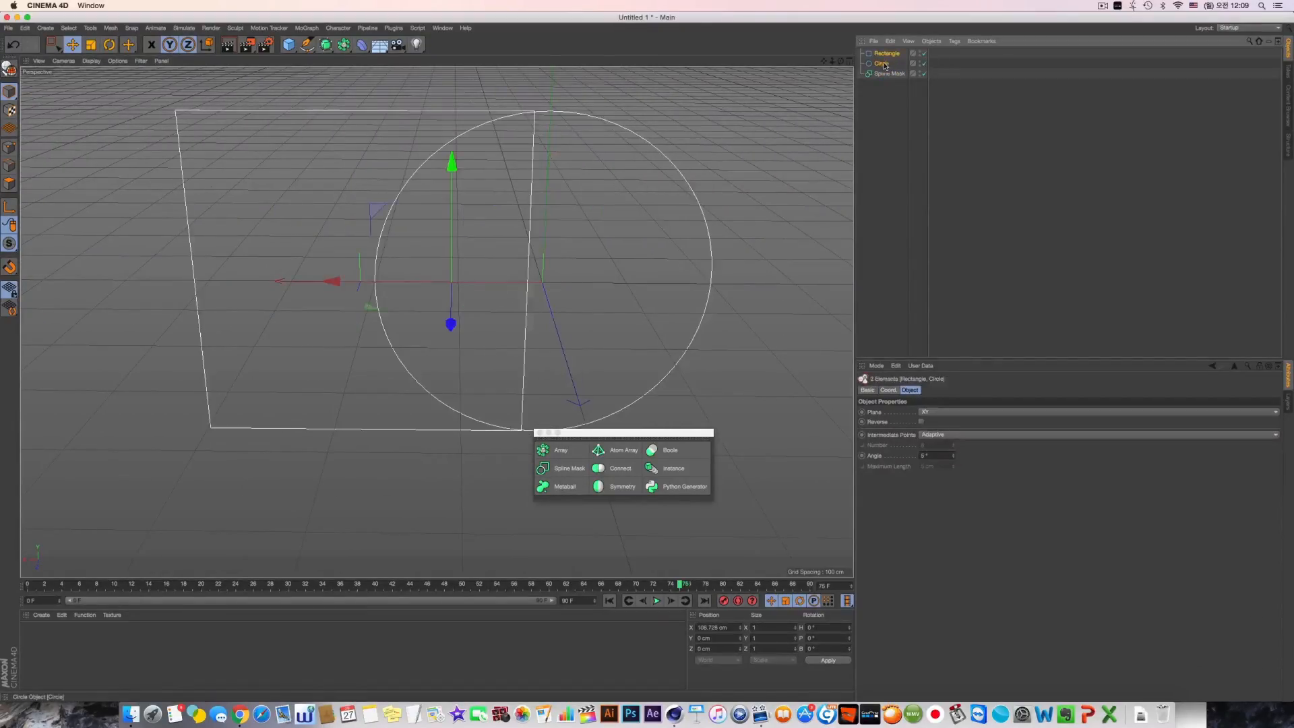
{"action": "left_click_drag", "start_coordinate": [887, 64], "coordinate": [890, 74]}
Step: Try the Spline Mask modes from A subtract B through B subtract A to Intersection, and return the mode to Union
{"action": "left_click", "coordinate": [890, 53]}
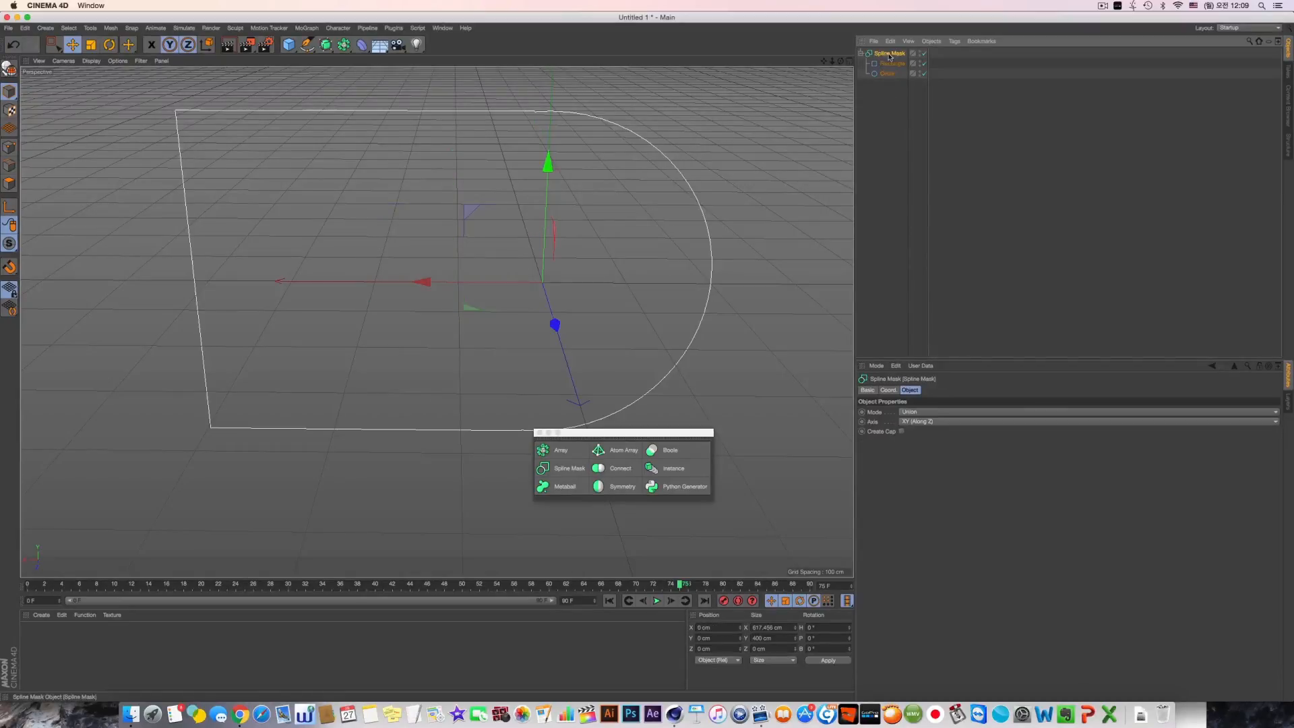
{"action": "left_click", "coordinate": [918, 411]}
{"action": "left_click", "coordinate": [924, 434]}
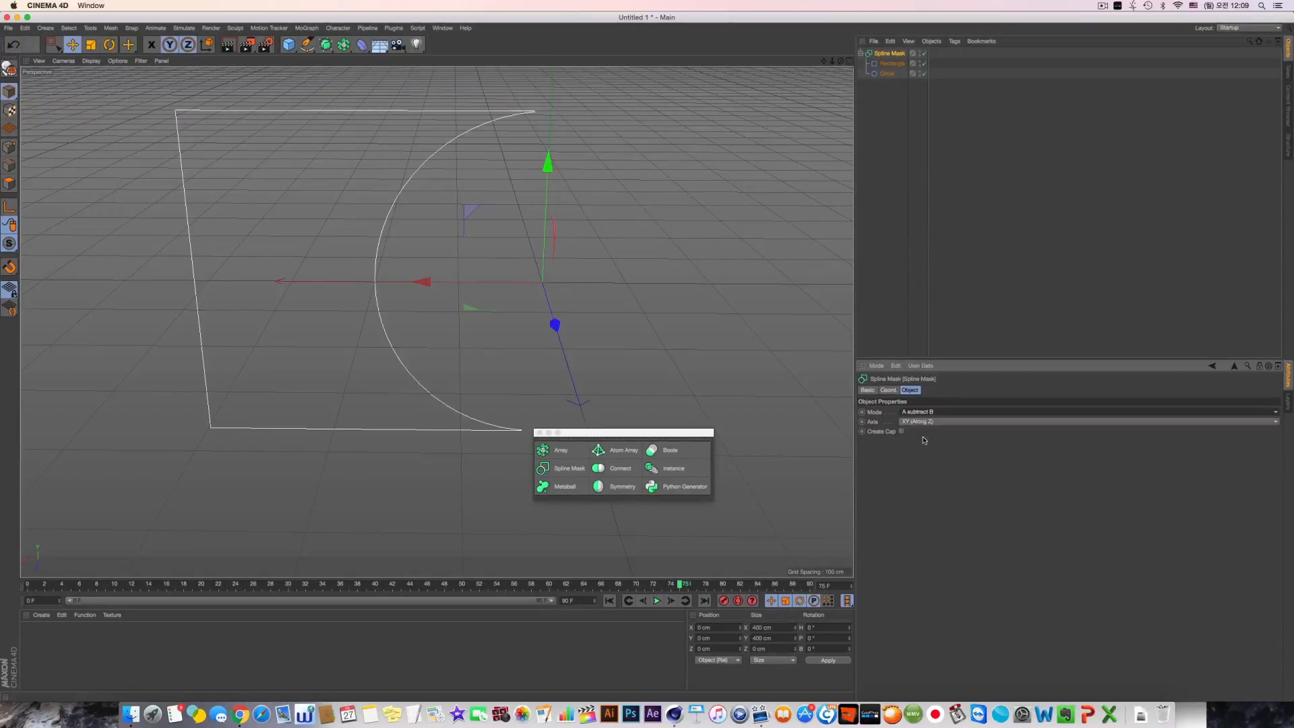
{"action": "key", "text": "Down"}
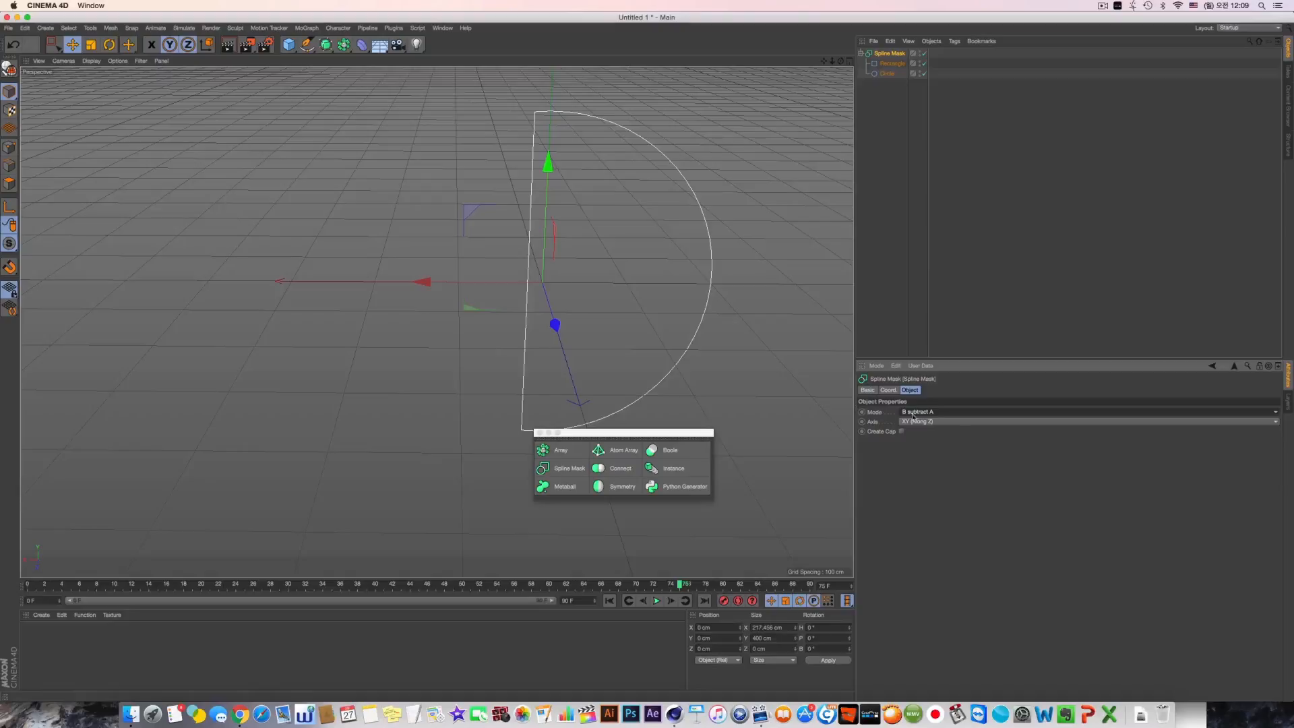
{"action": "key", "text": "Down"}
{"action": "key", "text": "Down"}
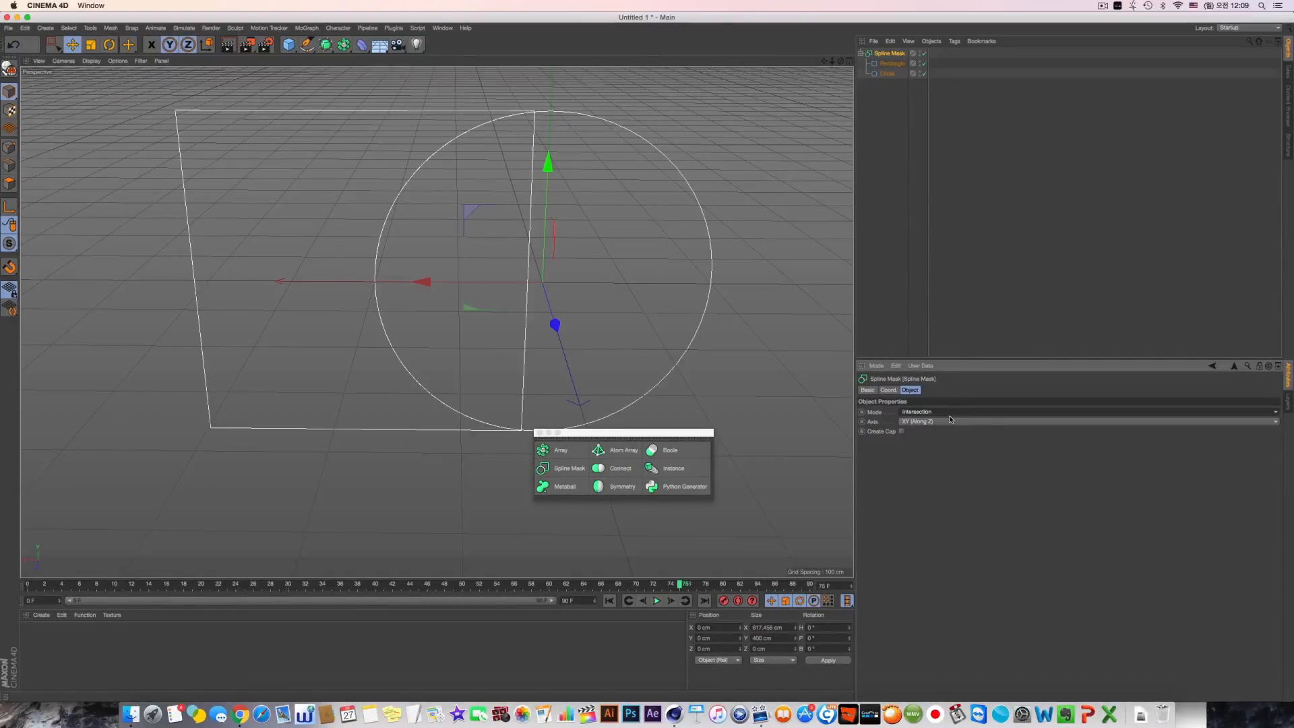
{"action": "key", "text": "Up"}
{"action": "key", "text": "Up"}
{"action": "key", "text": "Up"}
{"action": "key", "text": "Up"}
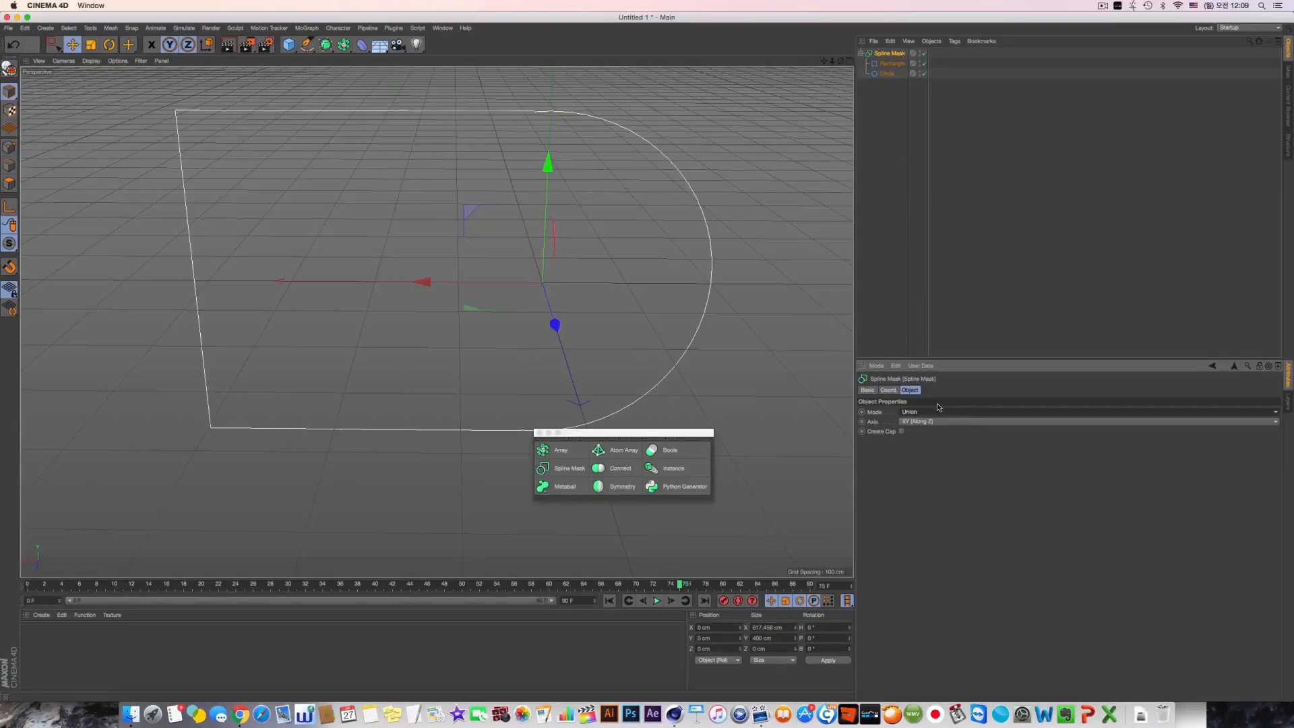
Step: Delete the Spline Mask with its child splines and move the floating generator palette aside
{"action": "left_click", "coordinate": [309, 45]}
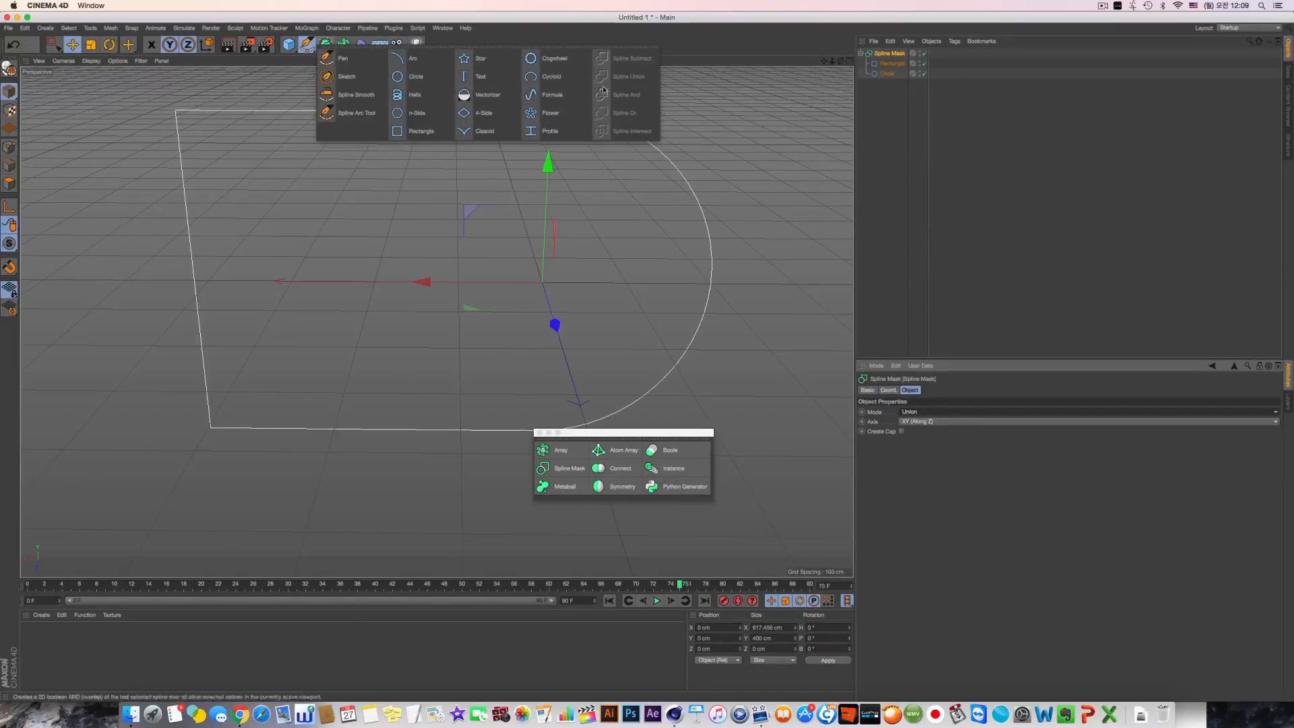
{"action": "left_click", "coordinate": [890, 41]}
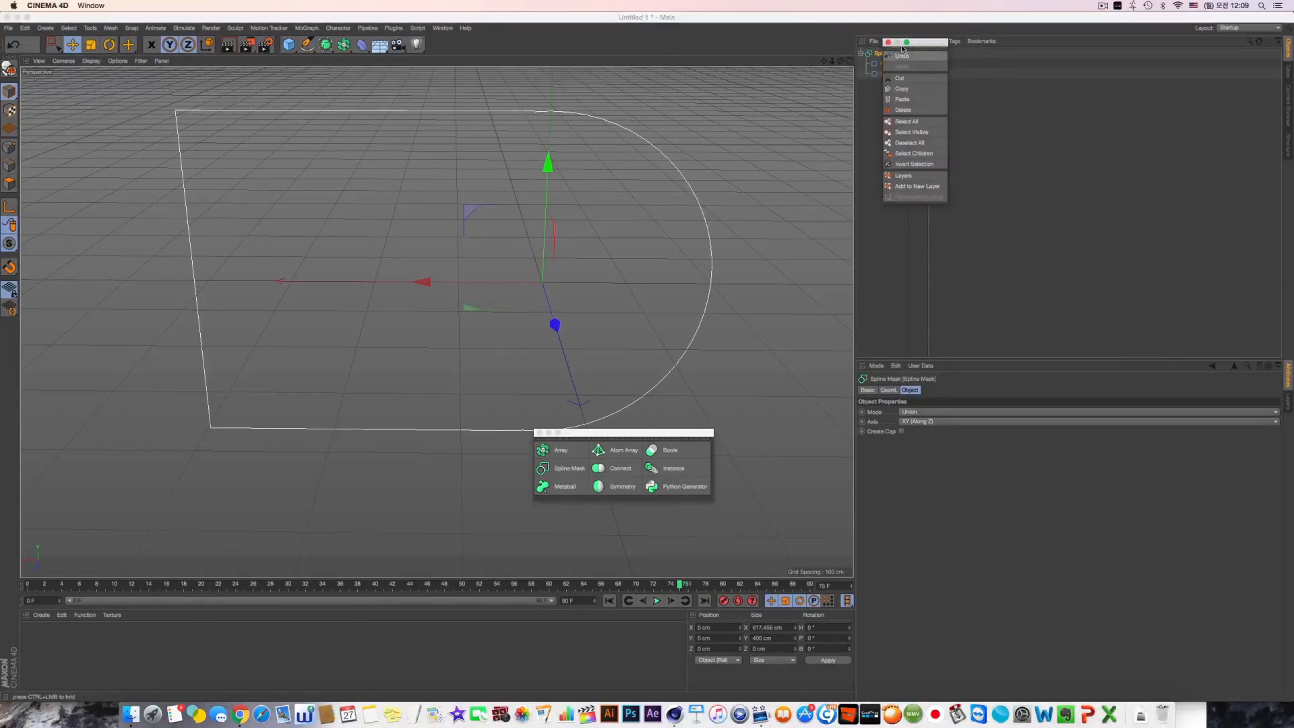
{"action": "left_click", "coordinate": [888, 42]}
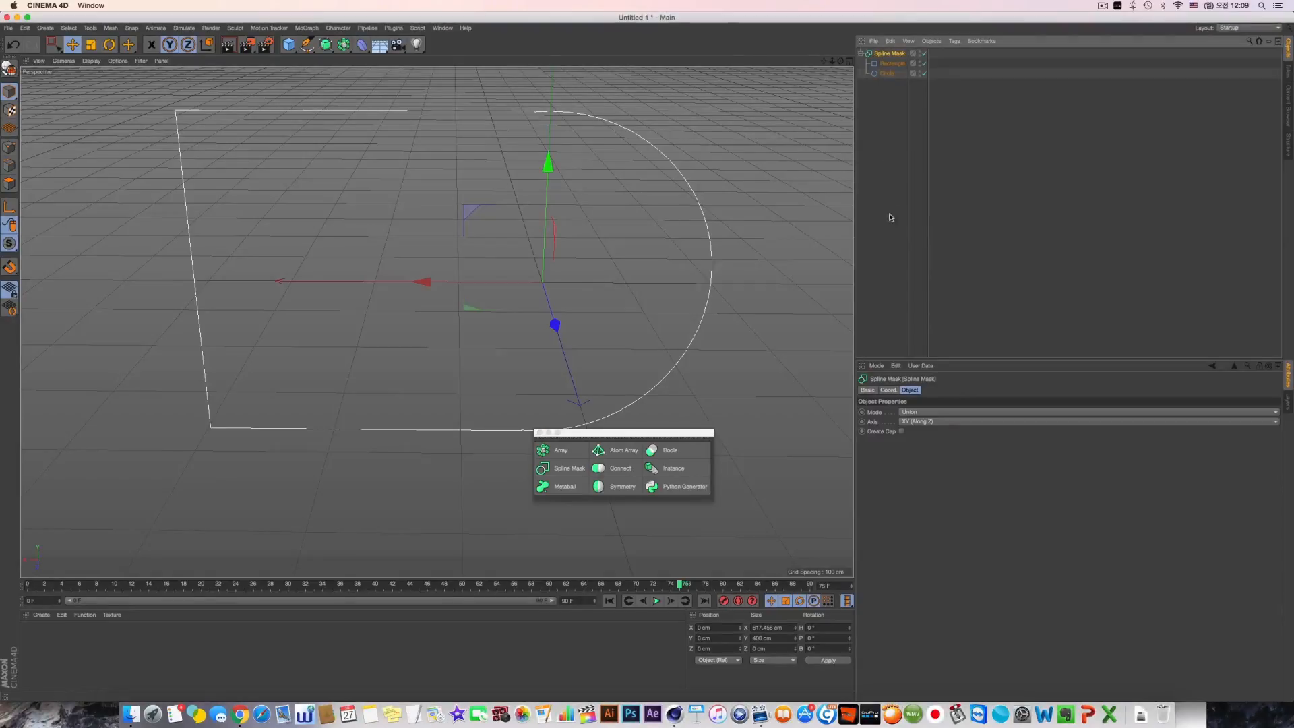
{"action": "key", "text": "Delete"}
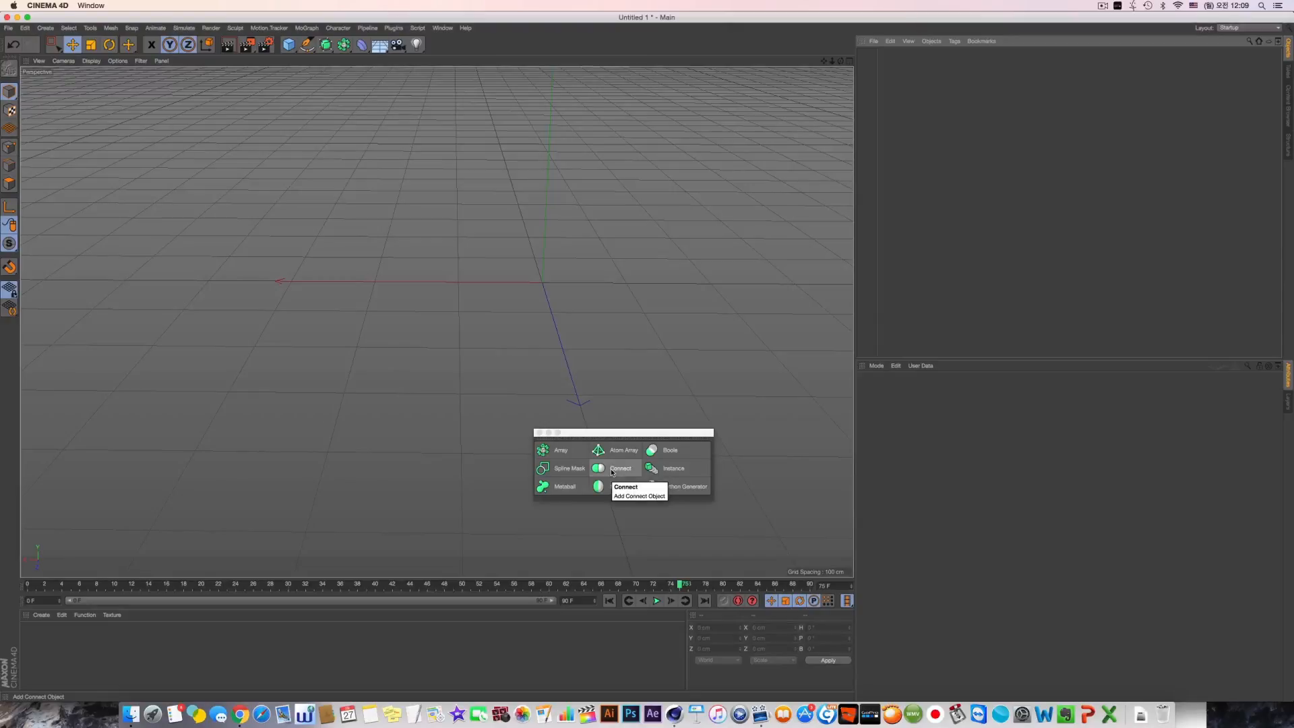
{"action": "left_click_drag", "start_coordinate": [612, 472], "coordinate": [199, 472]}
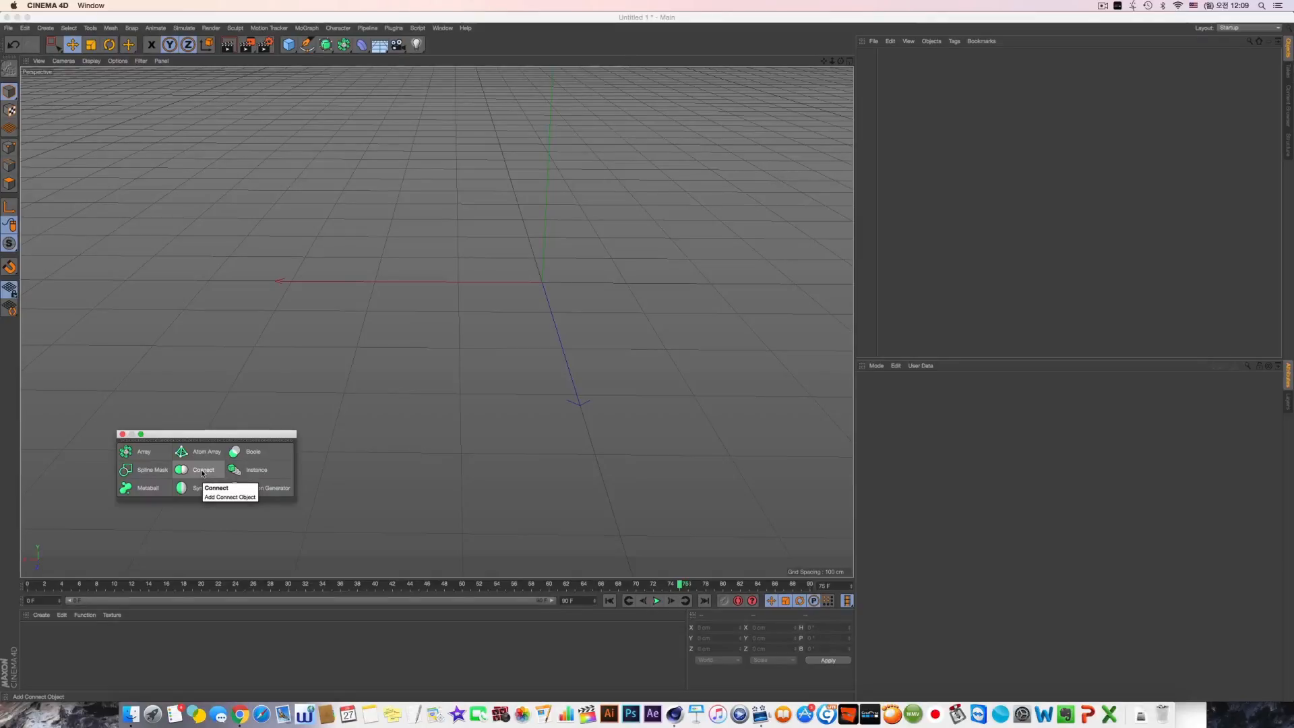
Step: Add a cube with a copy beside it at about 203 cm on X, and make both cubes editable
{"action": "left_click", "coordinate": [289, 44]}
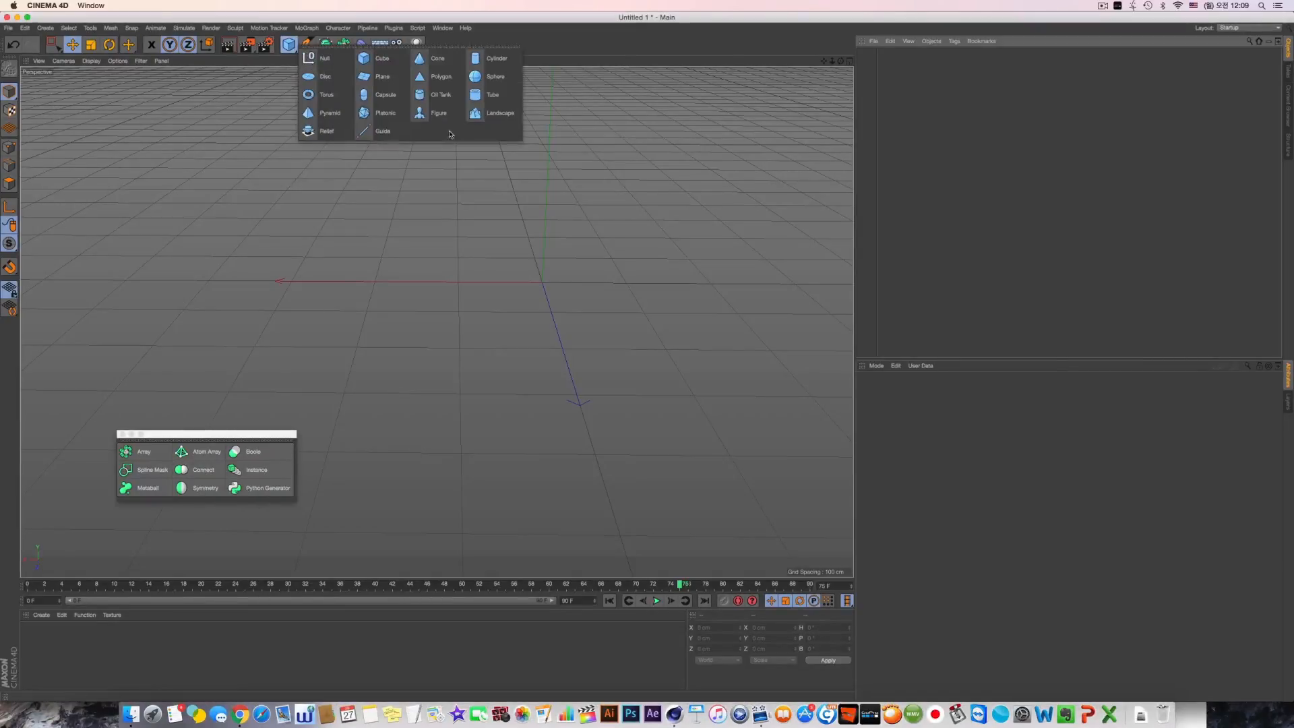
{"action": "left_click", "coordinate": [397, 62]}
{"action": "left_click_drag", "start_coordinate": [483, 289], "coordinate": [324, 281], "text": "ctrl"}
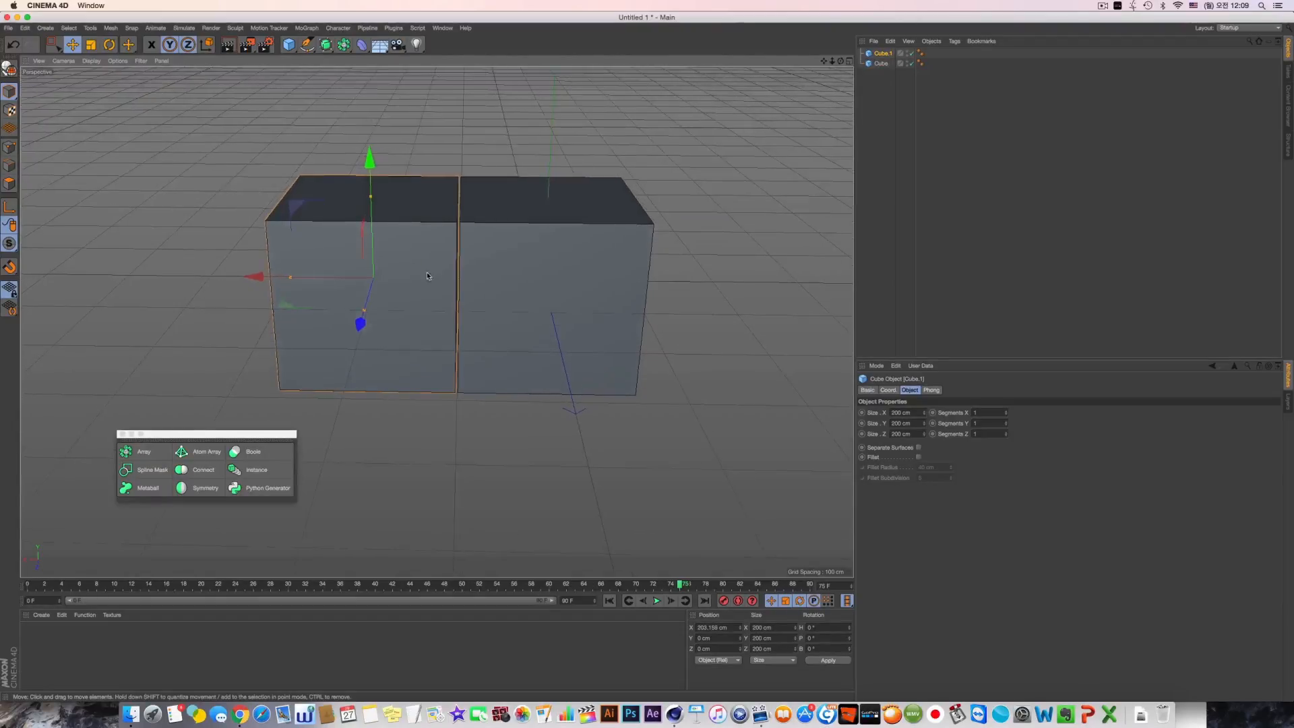
{"action": "key", "text": "super+a"}
{"action": "key", "text": "c"}
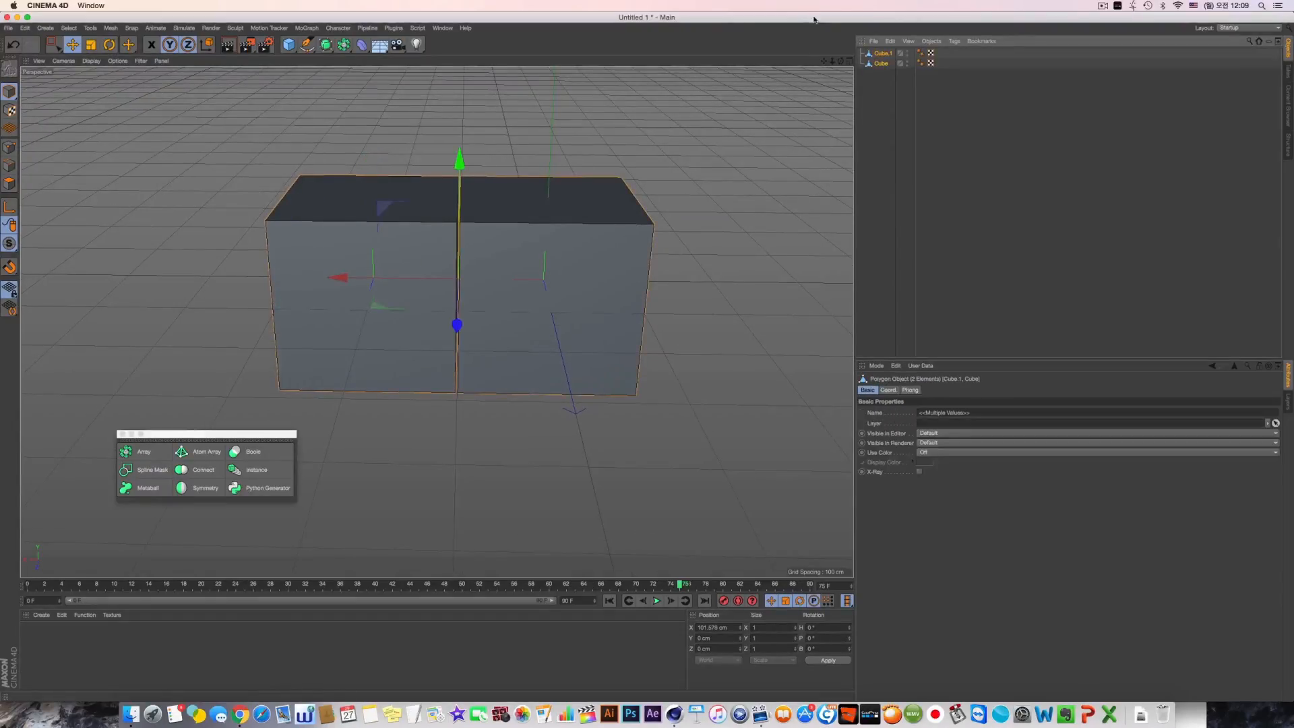
Step: Add a Connect object and nest both cubes under it
{"action": "scroll", "coordinate": [557, 215], "scroll_direction": "up", "scroll_amount": 5}
{"action": "scroll", "coordinate": [556, 216], "scroll_direction": "up", "scroll_amount": 3}
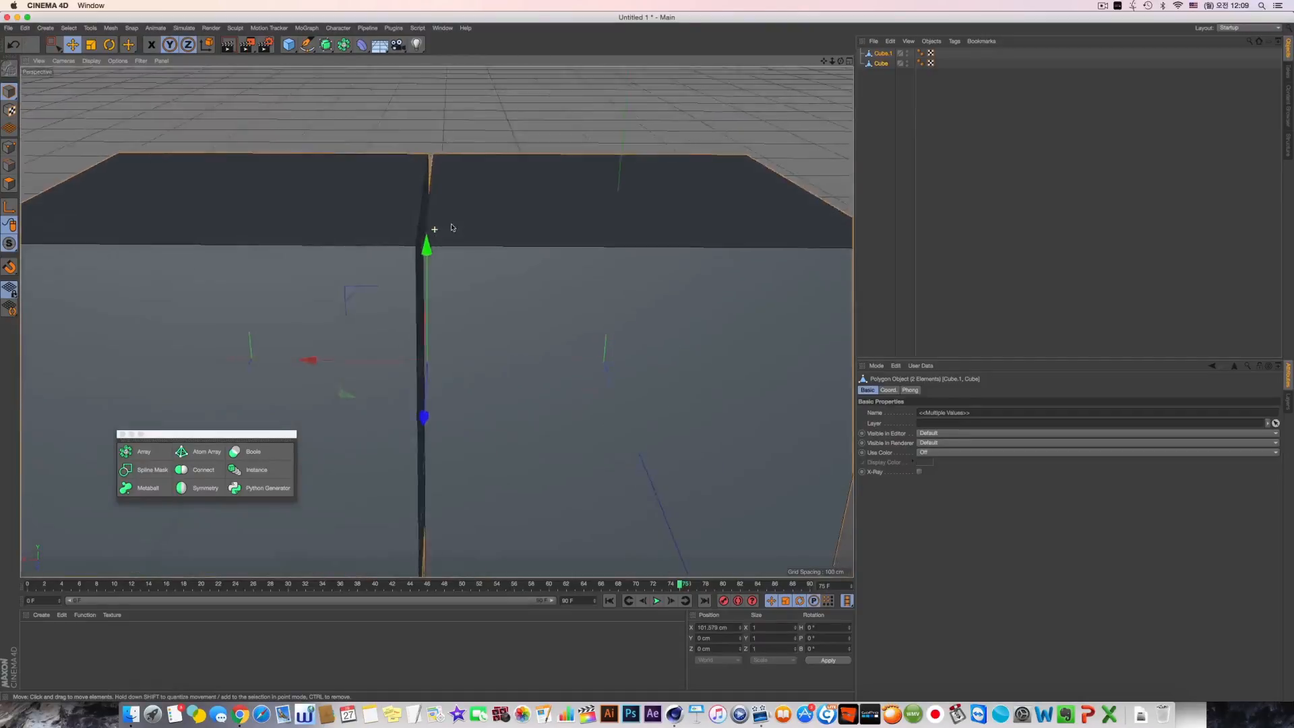
{"action": "left_click", "coordinate": [199, 469]}
{"action": "left_click", "coordinate": [880, 73]}
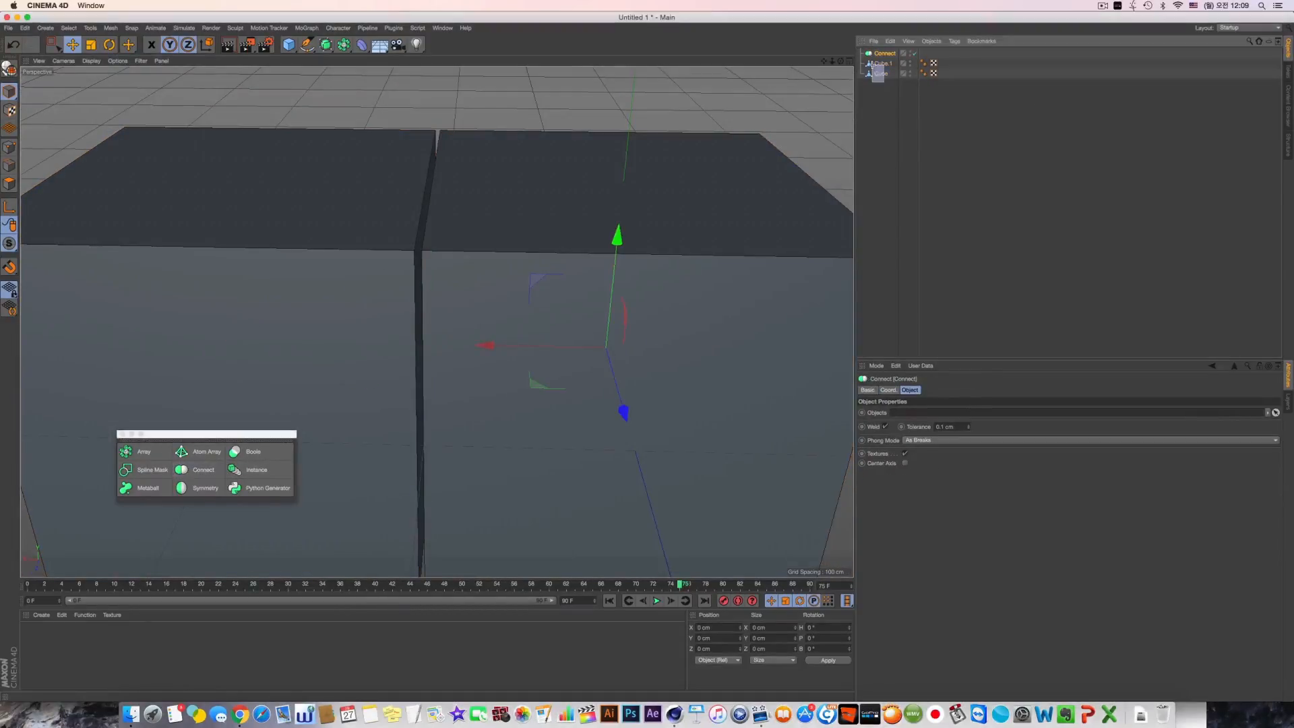
{"action": "left_click", "coordinate": [881, 63], "text": "shift"}
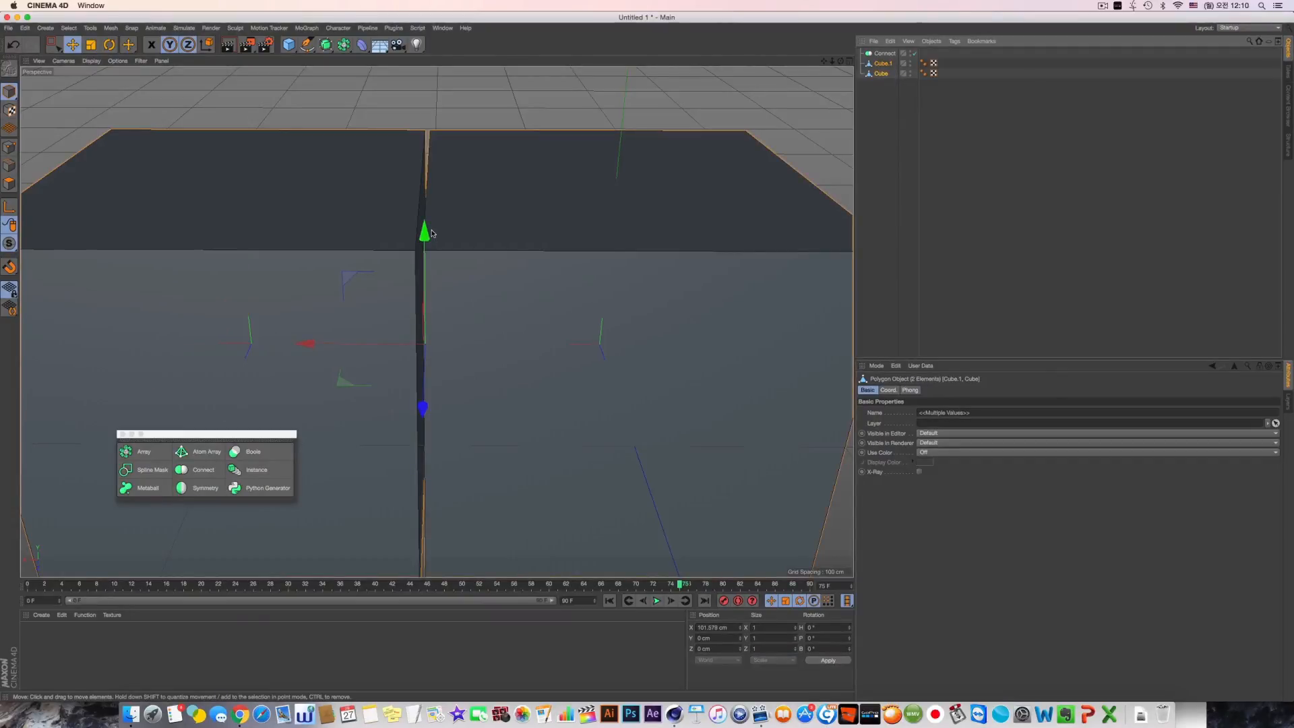
{"action": "left_click_drag", "start_coordinate": [884, 65], "coordinate": [884, 54]}
{"action": "left_click", "coordinate": [885, 53]}
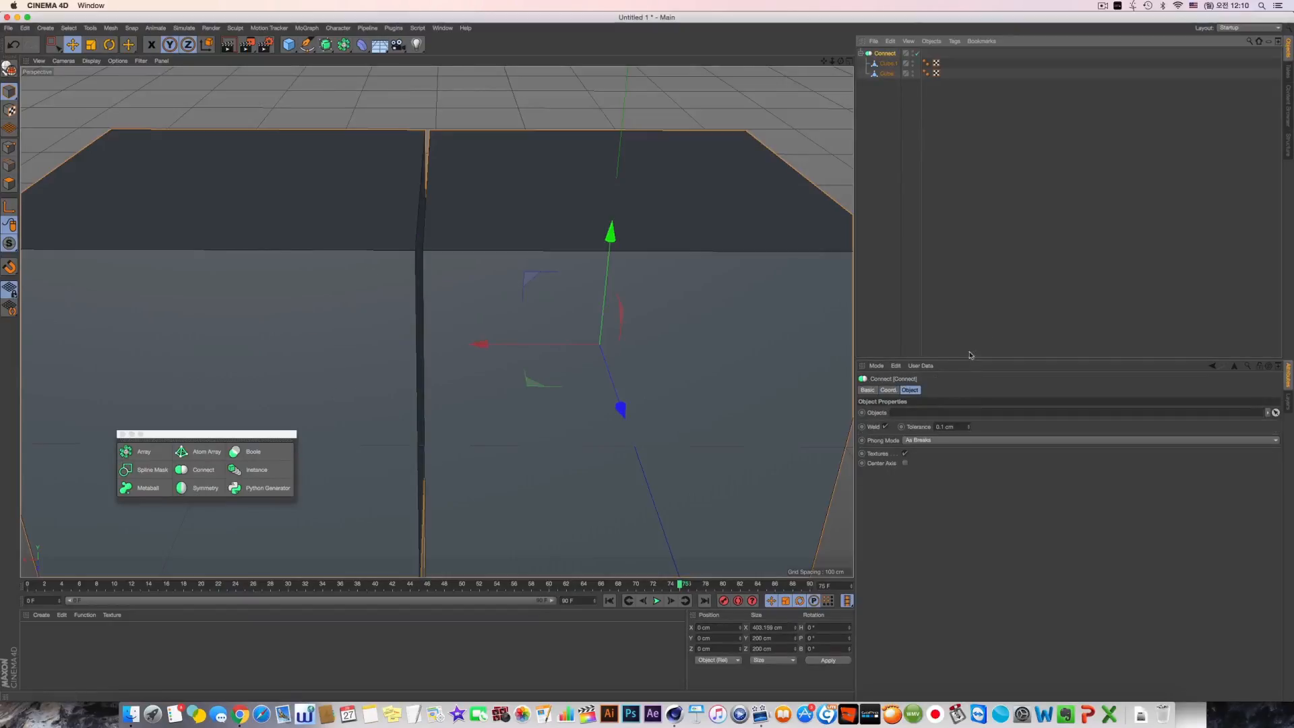
Step: Set the Connect object's weld tolerance to 3.5 cm
{"action": "left_click", "coordinate": [887, 428]}
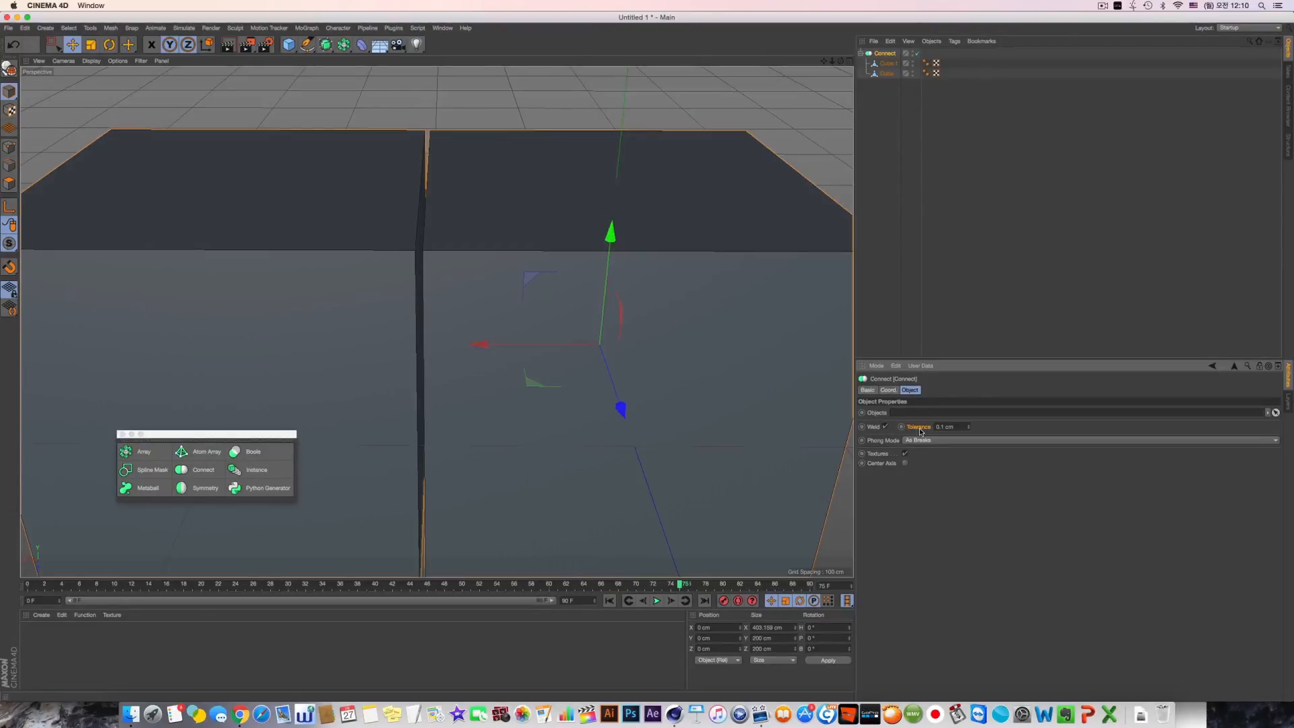
{"action": "double_click", "coordinate": [954, 426]}
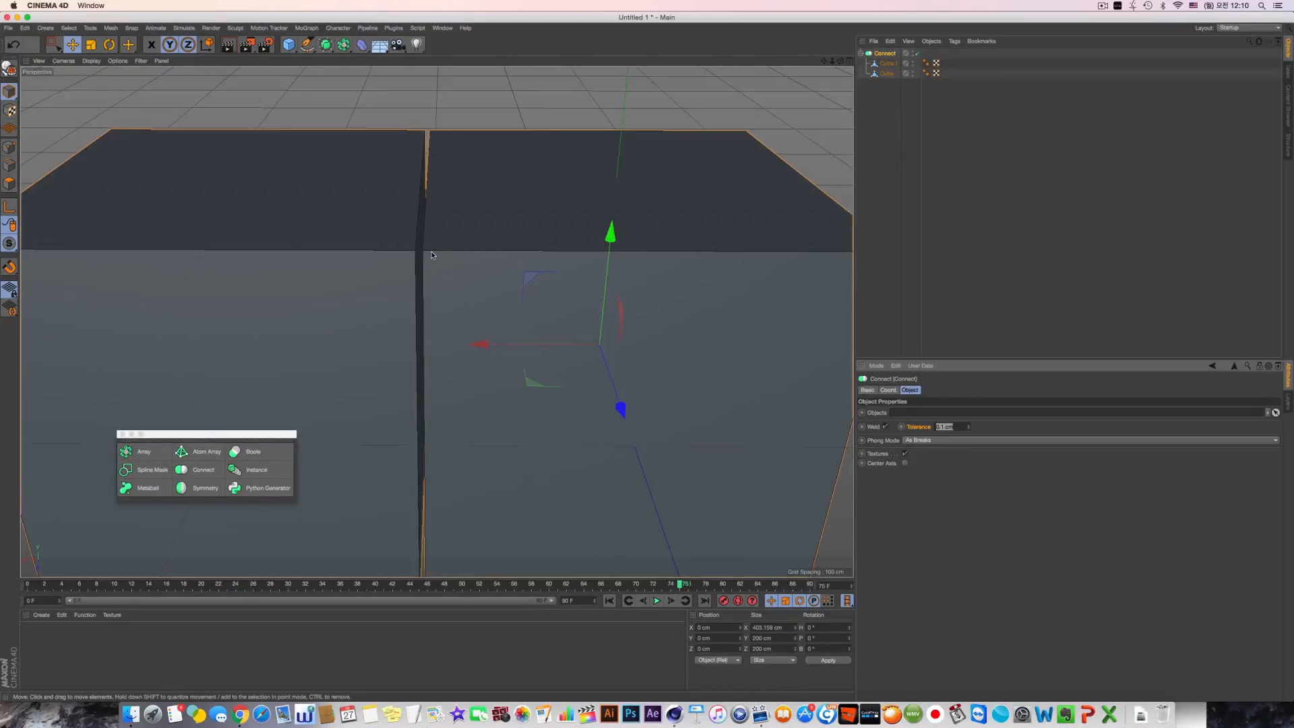
{"action": "type", "text": "0"}
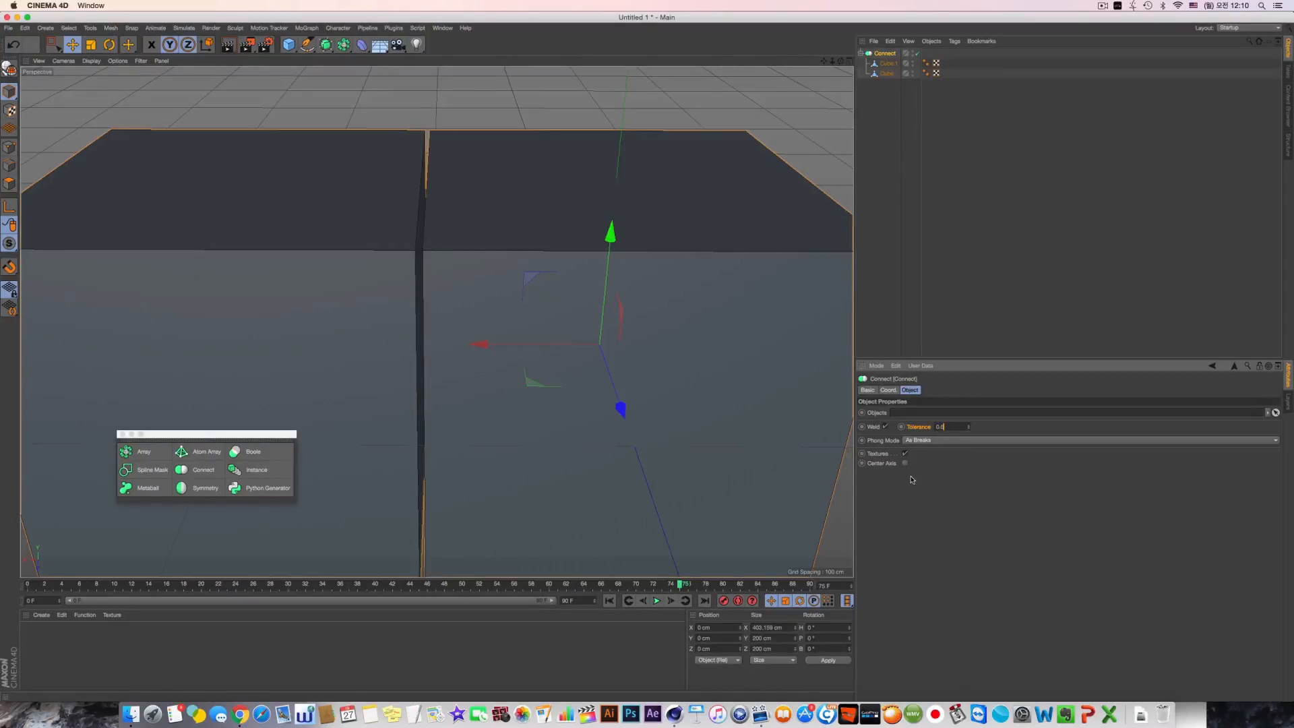
{"action": "key", "text": "Return"}
{"action": "left_click", "coordinate": [970, 427]}
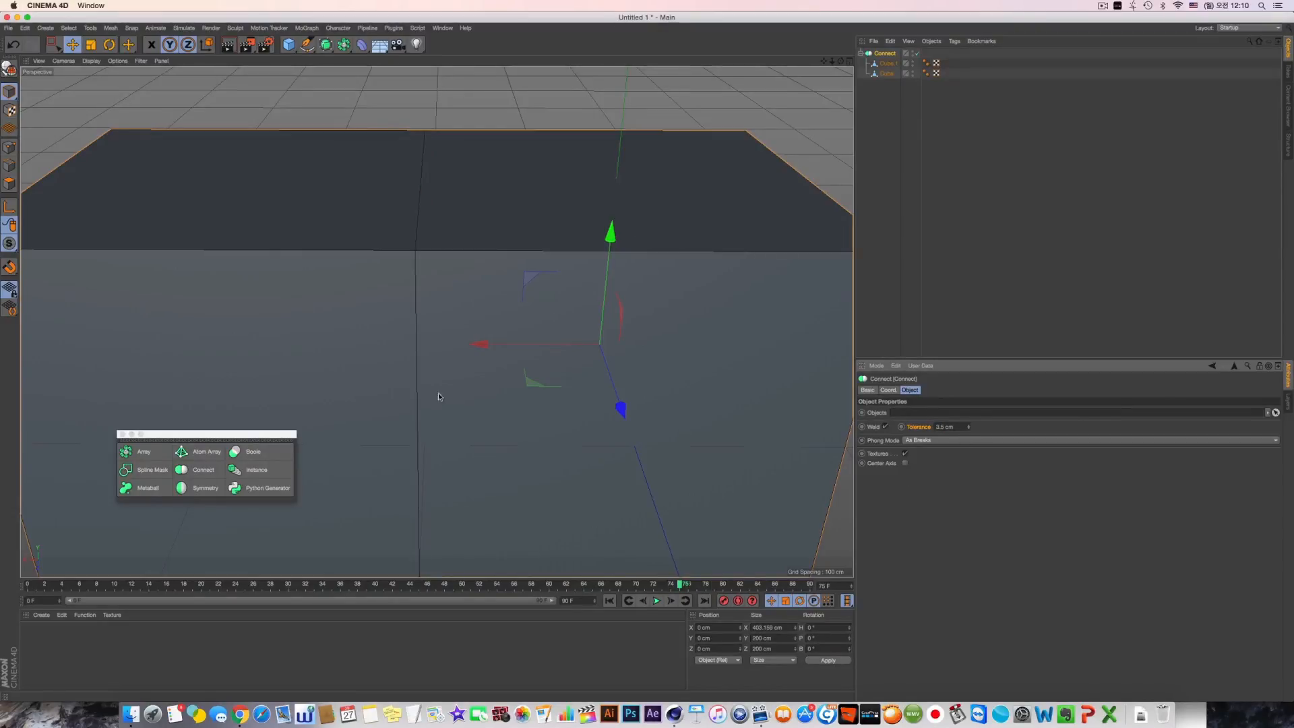
Step: Examine the seam between the connected cubes and review the Connect object's Phong Mode options
{"action": "scroll", "coordinate": [419, 399], "scroll_direction": "down", "scroll_amount": 5}
{"action": "mouse_move", "coordinate": [453, 397]}
{"action": "left_mouse_down", "text": "alt"}
{"action": "mouse_move", "coordinate": [423, 382]}
{"action": "mouse_move", "coordinate": [463, 416]}
{"action": "left_mouse_up", "text": "alt"}
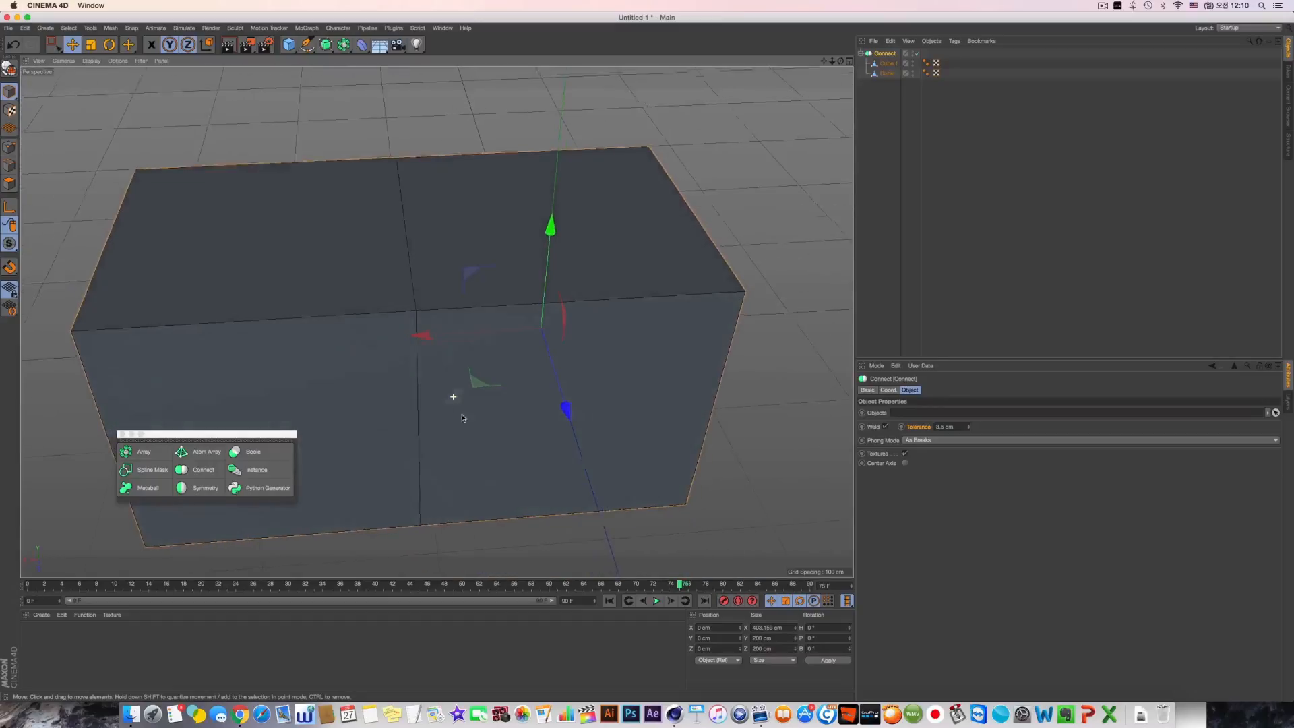
{"action": "scroll", "coordinate": [428, 350], "scroll_direction": "up", "scroll_amount": 5}
{"action": "left_click_drag", "start_coordinate": [429, 351], "coordinate": [572, 358], "text": "alt"}
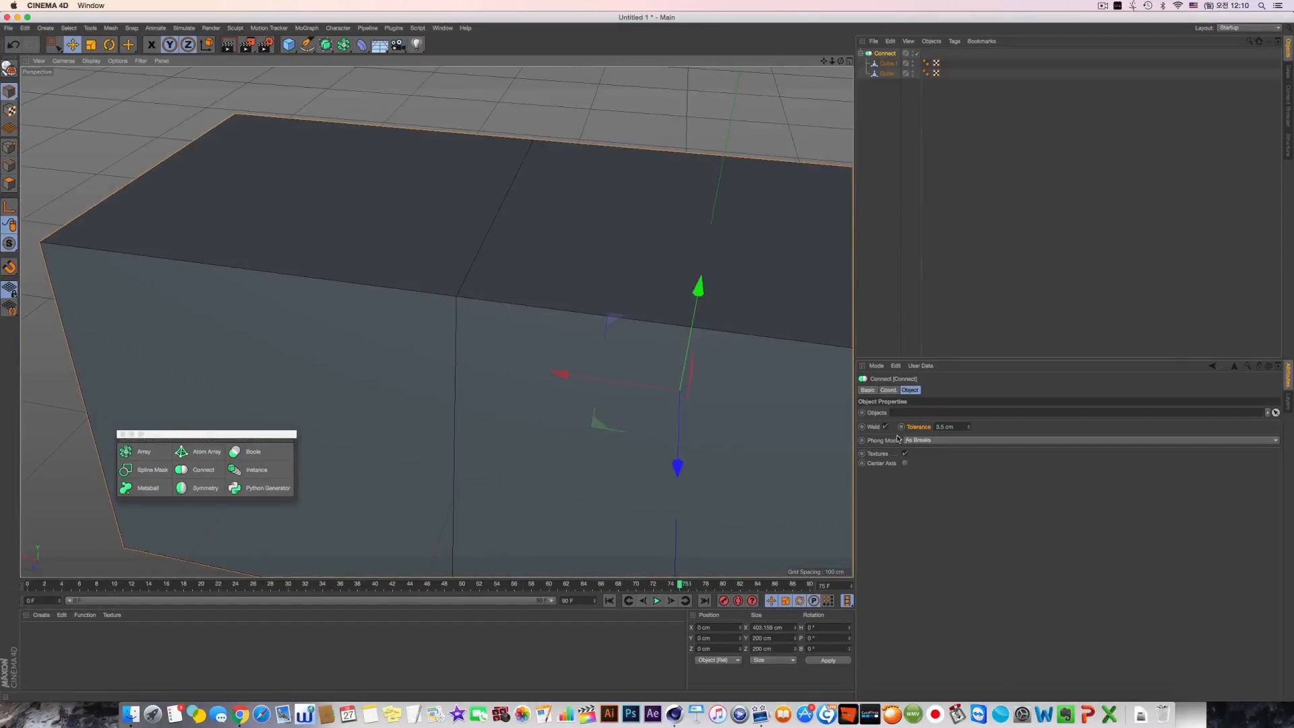
{"action": "left_click", "coordinate": [932, 442]}
{"action": "left_click", "coordinate": [515, 303]}
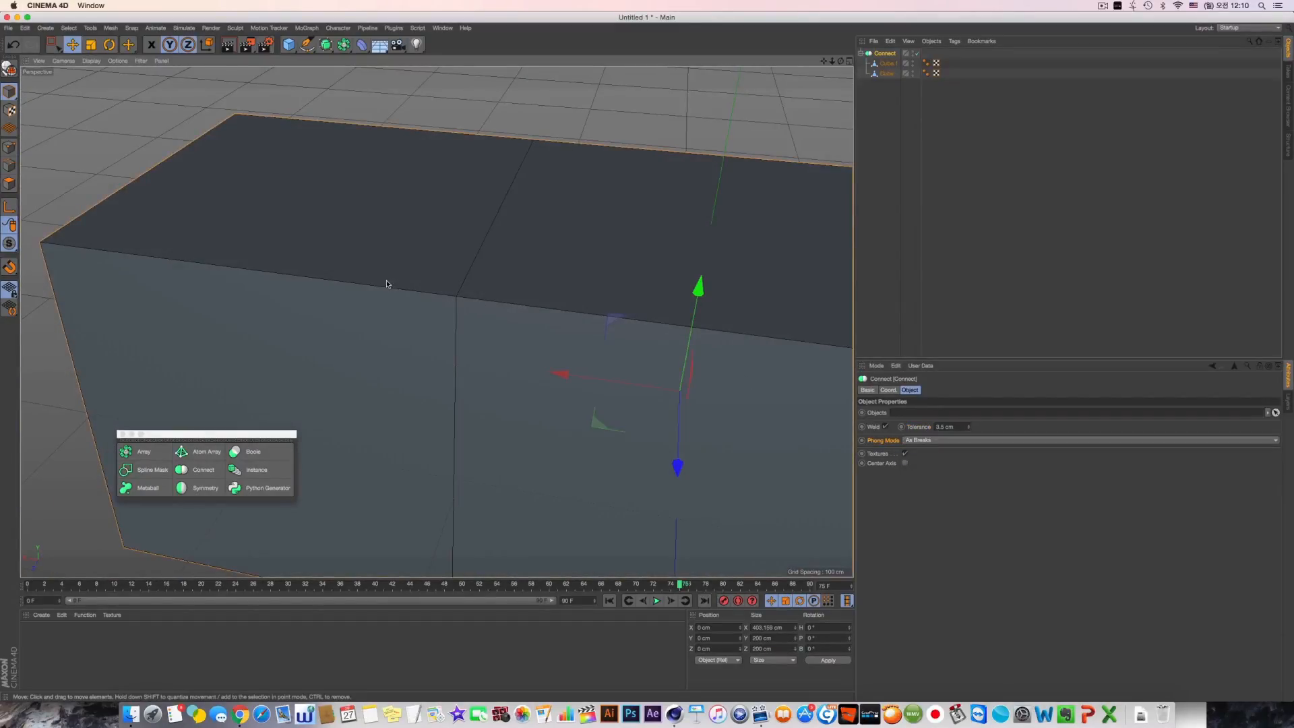
{"action": "left_click", "coordinate": [941, 440]}
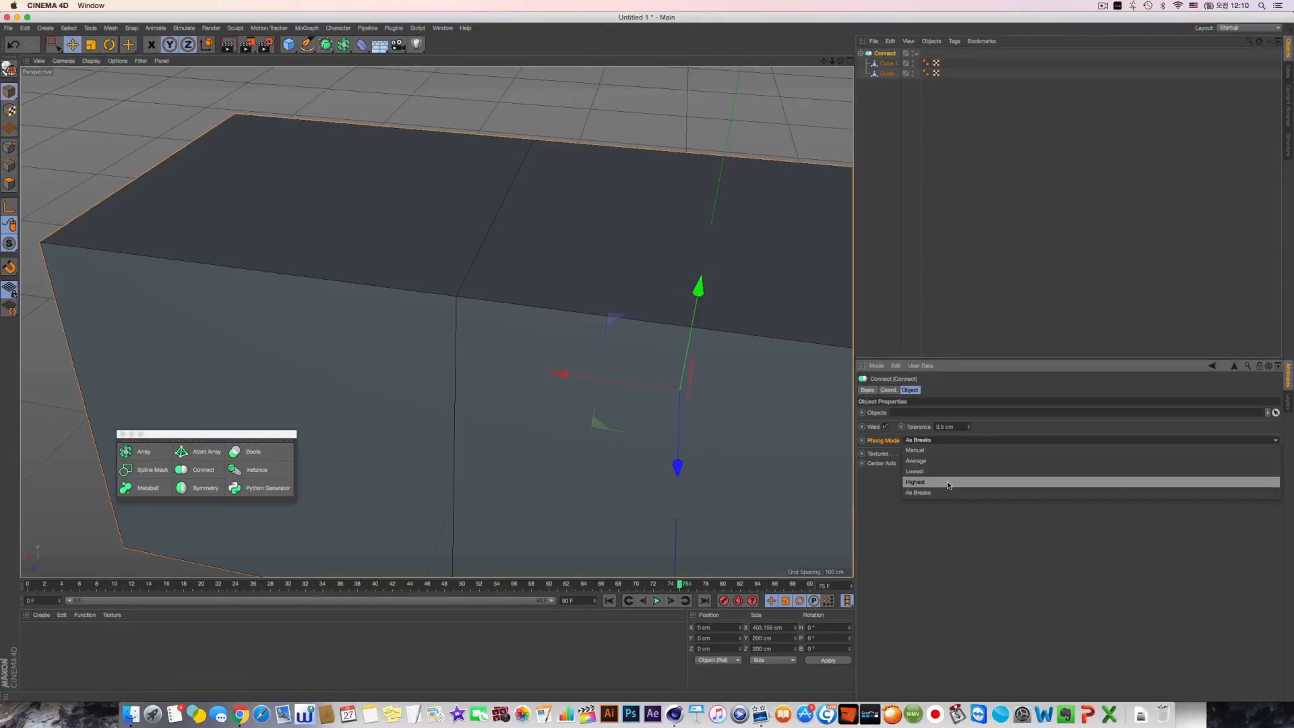
{"action": "left_click", "coordinate": [878, 172]}
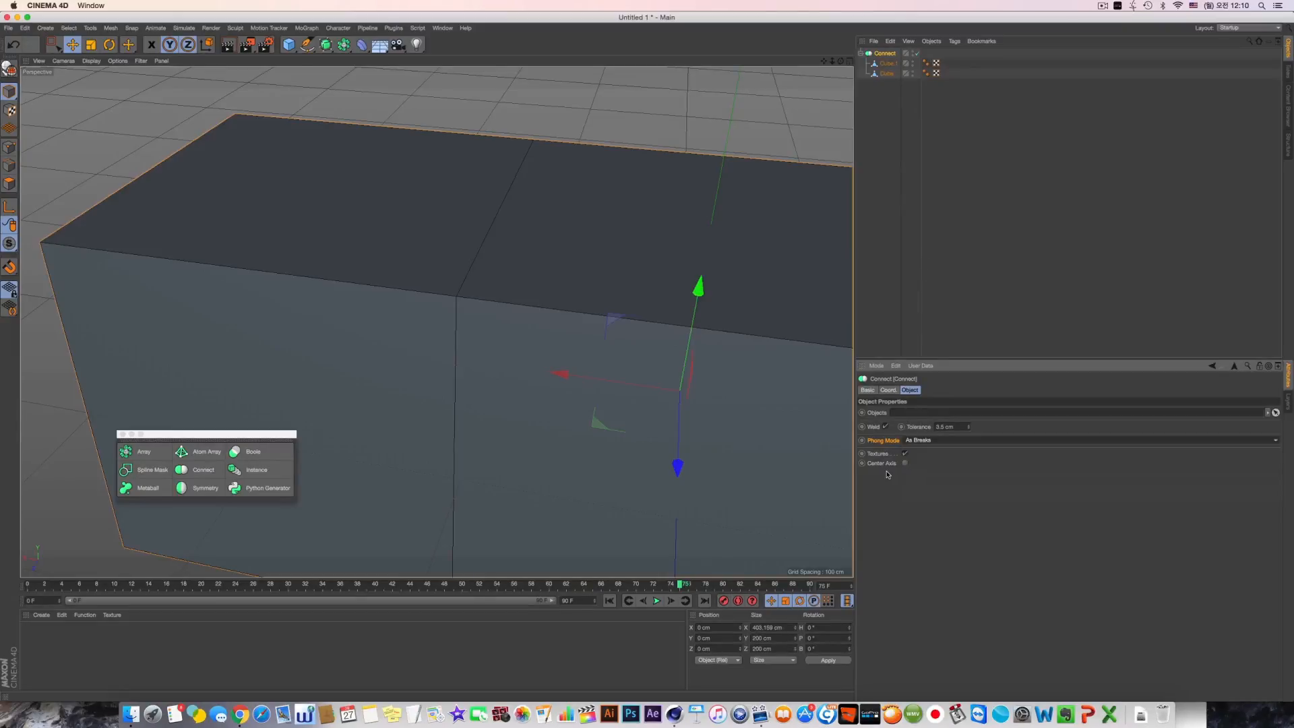
Step: Try the Connect object's Center Axis option on and off to compare the cubes' position
{"action": "scroll", "coordinate": [602, 374], "scroll_direction": "down", "scroll_amount": 5}
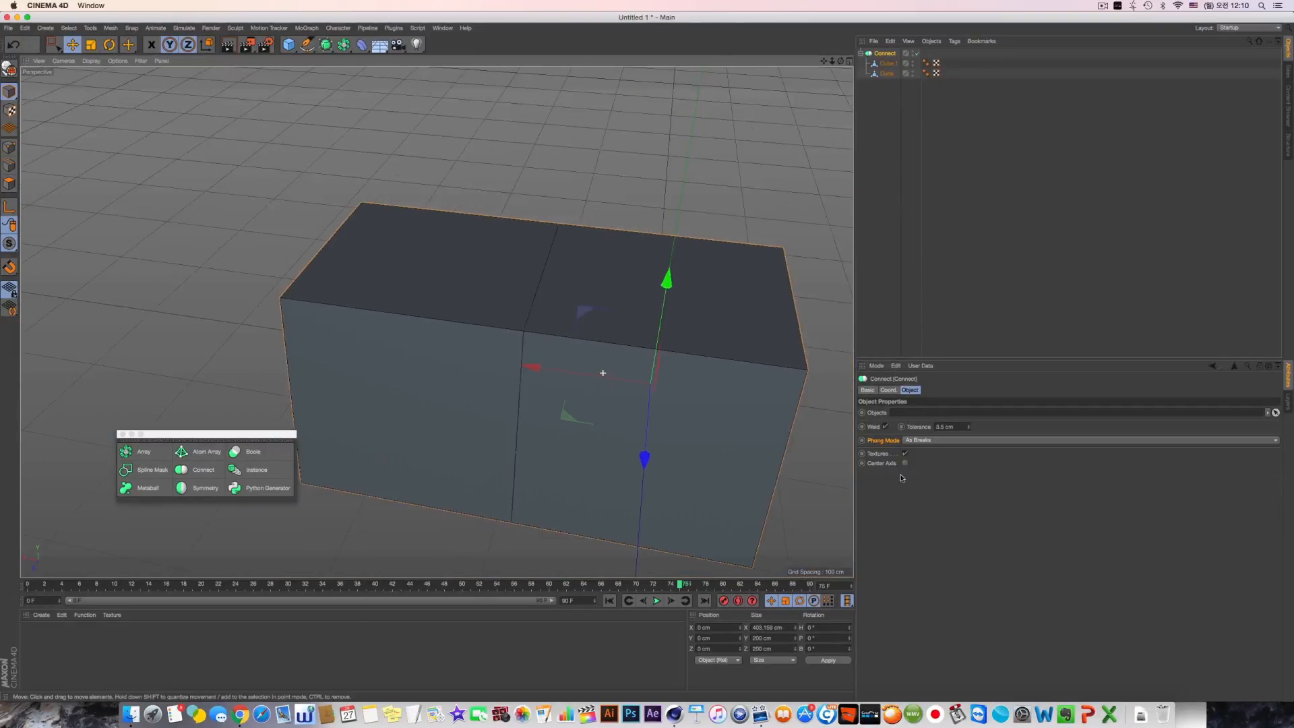
{"action": "left_click", "coordinate": [893, 465]}
{"action": "left_click", "coordinate": [905, 464]}
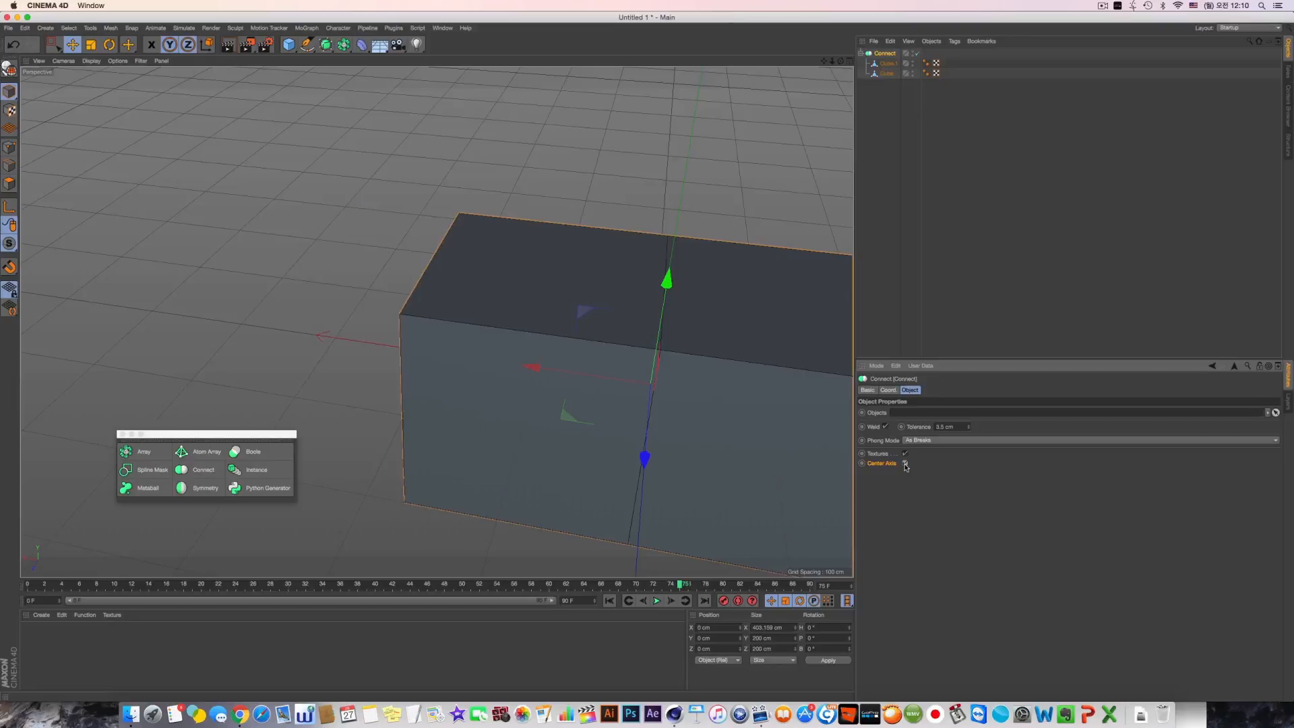
{"action": "left_click", "coordinate": [905, 464]}
{"action": "left_click", "coordinate": [905, 463]}
{"action": "left_click", "coordinate": [905, 464]}
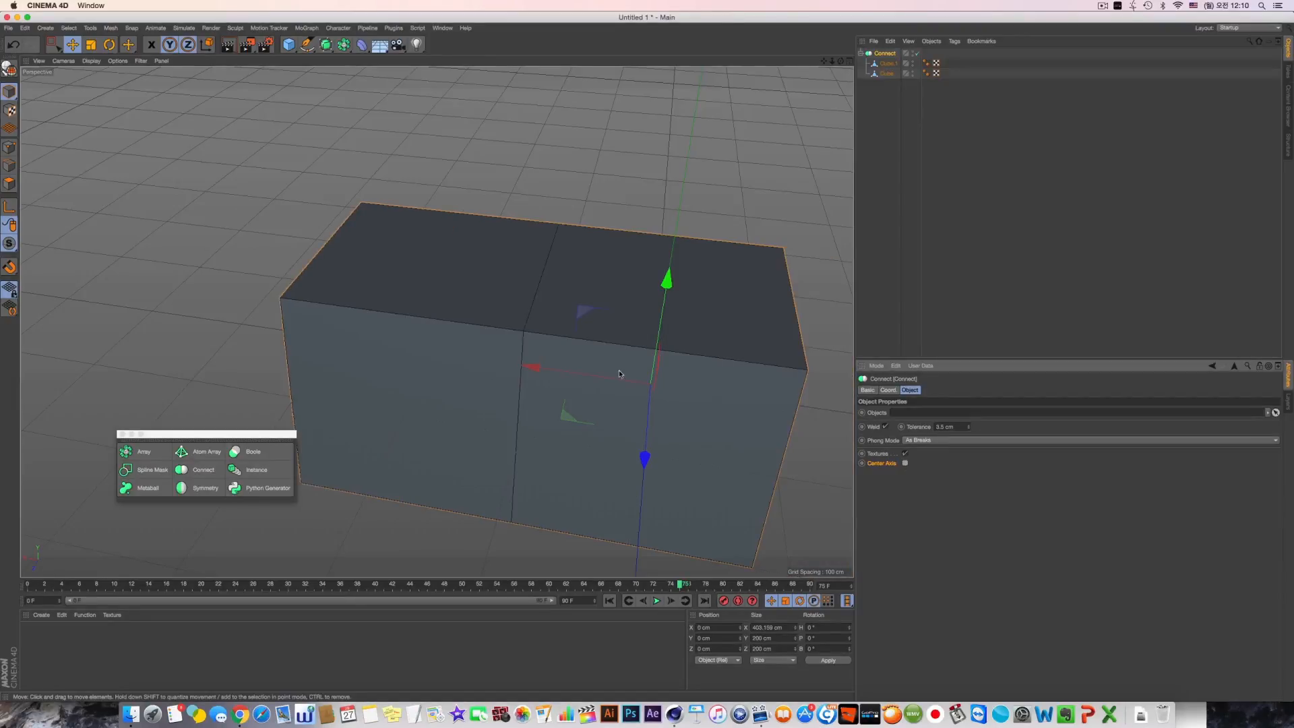
{"action": "left_click", "coordinate": [905, 464]}
{"action": "left_click", "coordinate": [906, 465]}
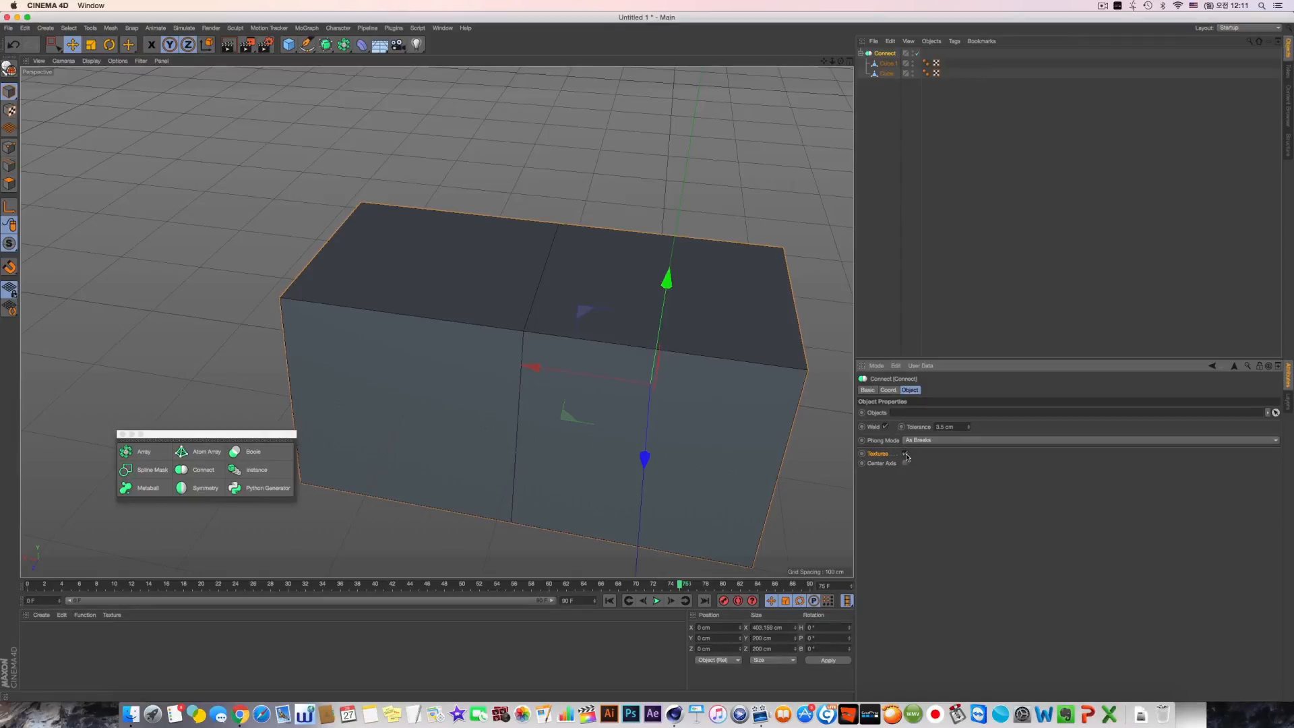
Step: Delete both cubes nested under the Connect object, keeping the Connect object itself
{"action": "left_click_drag", "start_coordinate": [894, 82], "coordinate": [874, 50]}
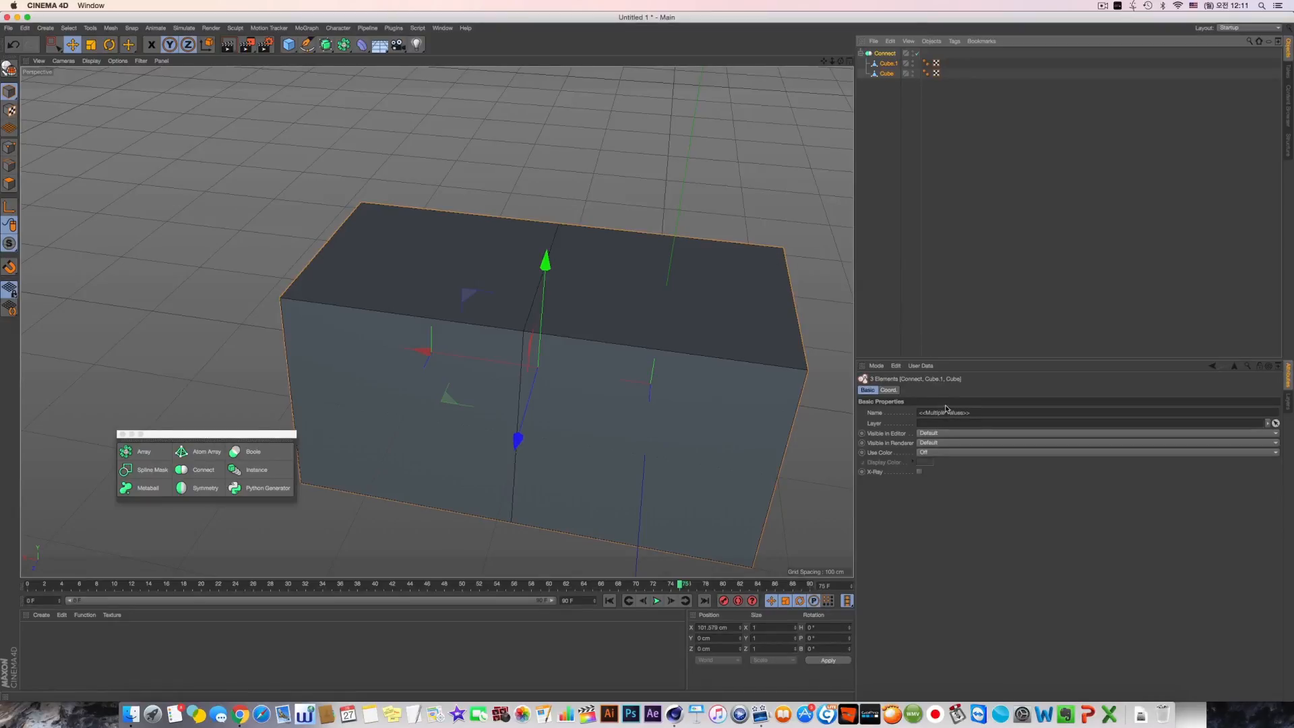
{"action": "left_click_drag", "start_coordinate": [897, 100], "coordinate": [883, 63]}
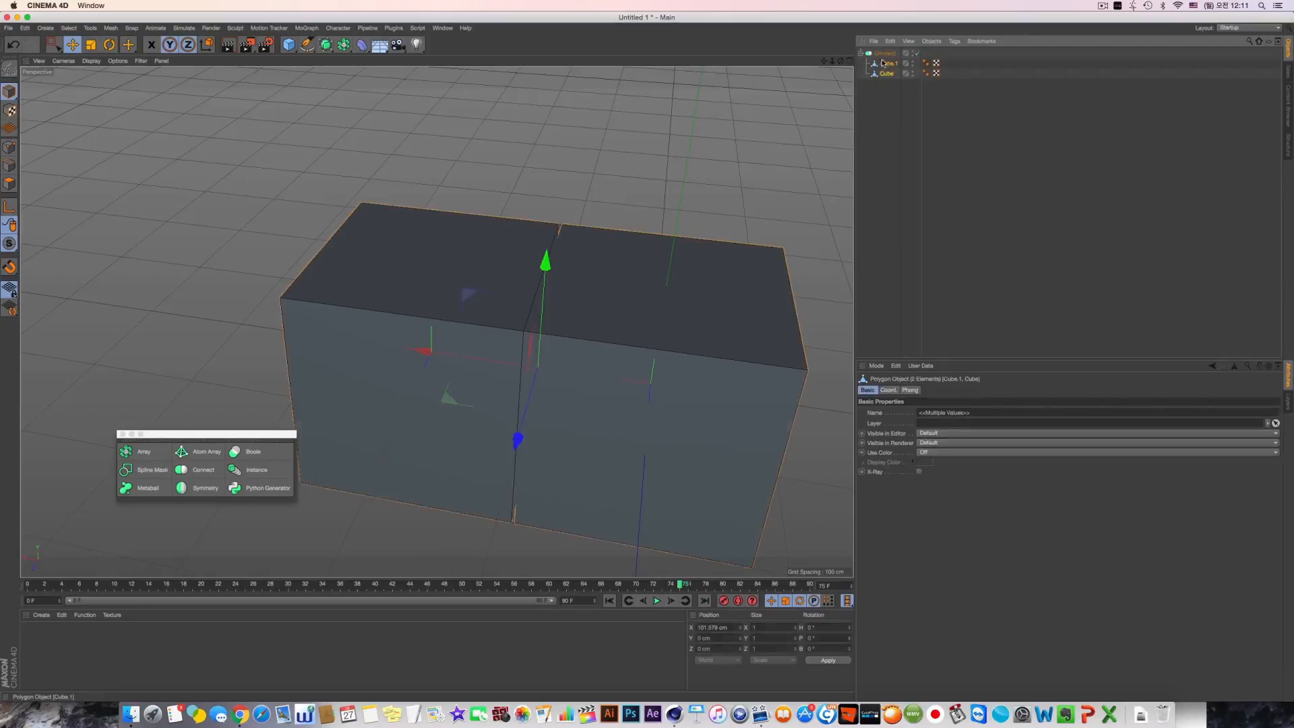
{"action": "key", "text": "Delete"}
Step: Add a new cube and set its segments to 3 in X, Y and Z
{"action": "left_click", "coordinate": [289, 45]}
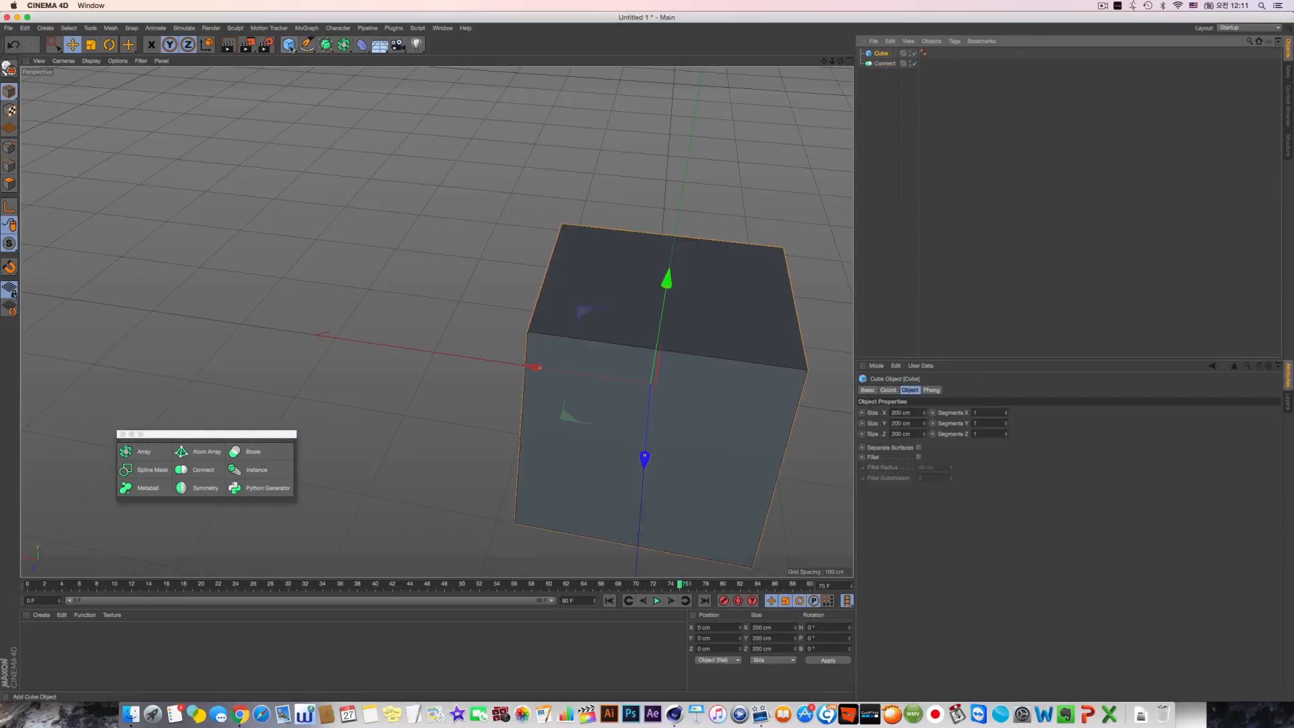
{"action": "mouse_move", "coordinate": [437, 321]}
{"action": "left_mouse_down", "text": "alt"}
{"action": "mouse_move", "coordinate": [367, 318]}
{"action": "mouse_move", "coordinate": [544, 301]}
{"action": "mouse_move", "coordinate": [651, 316]}
{"action": "left_mouse_up", "text": "alt"}
{"action": "left_click", "coordinate": [93, 61]}
{"action": "left_click", "coordinate": [106, 87]}
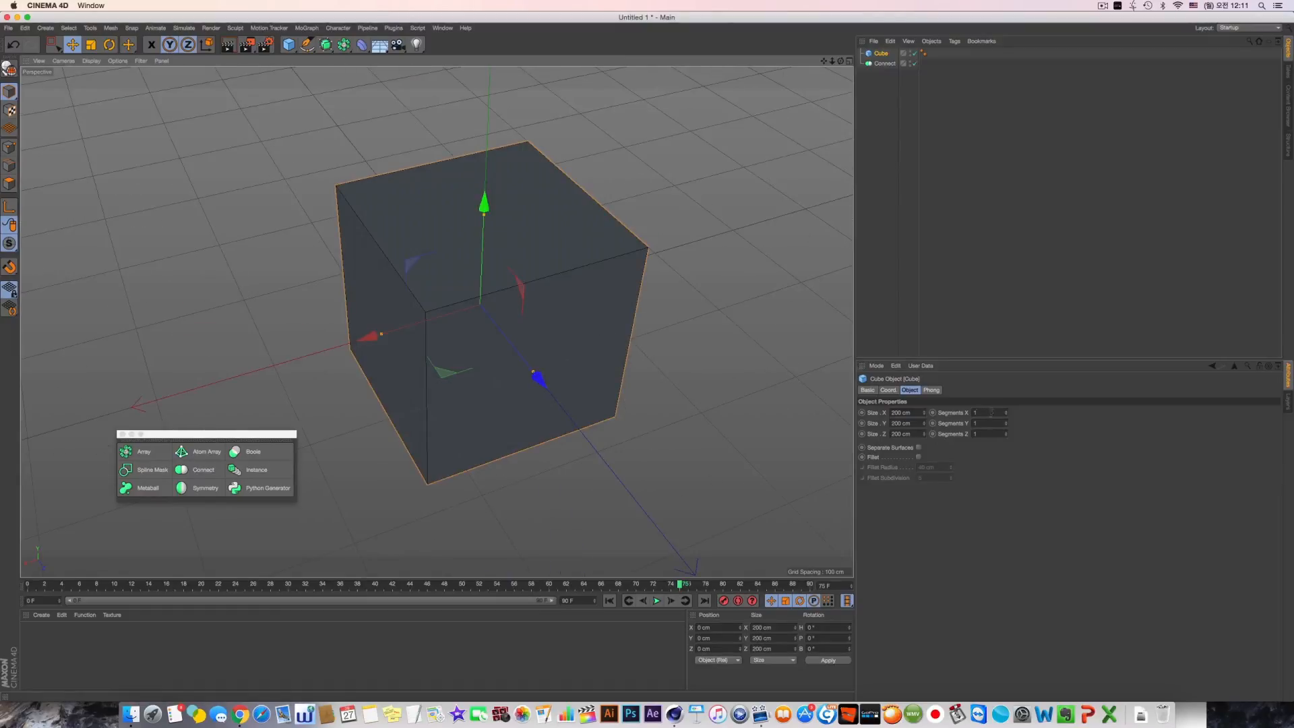
{"action": "left_click_drag", "start_coordinate": [992, 413], "coordinate": [838, 412]}
{"action": "type", "text": "3"}
{"action": "key", "text": "Tab"}
{"action": "type", "text": "3"}
{"action": "key", "text": "Tab"}
{"action": "type", "text": "3"}
{"action": "key", "text": "Return"}
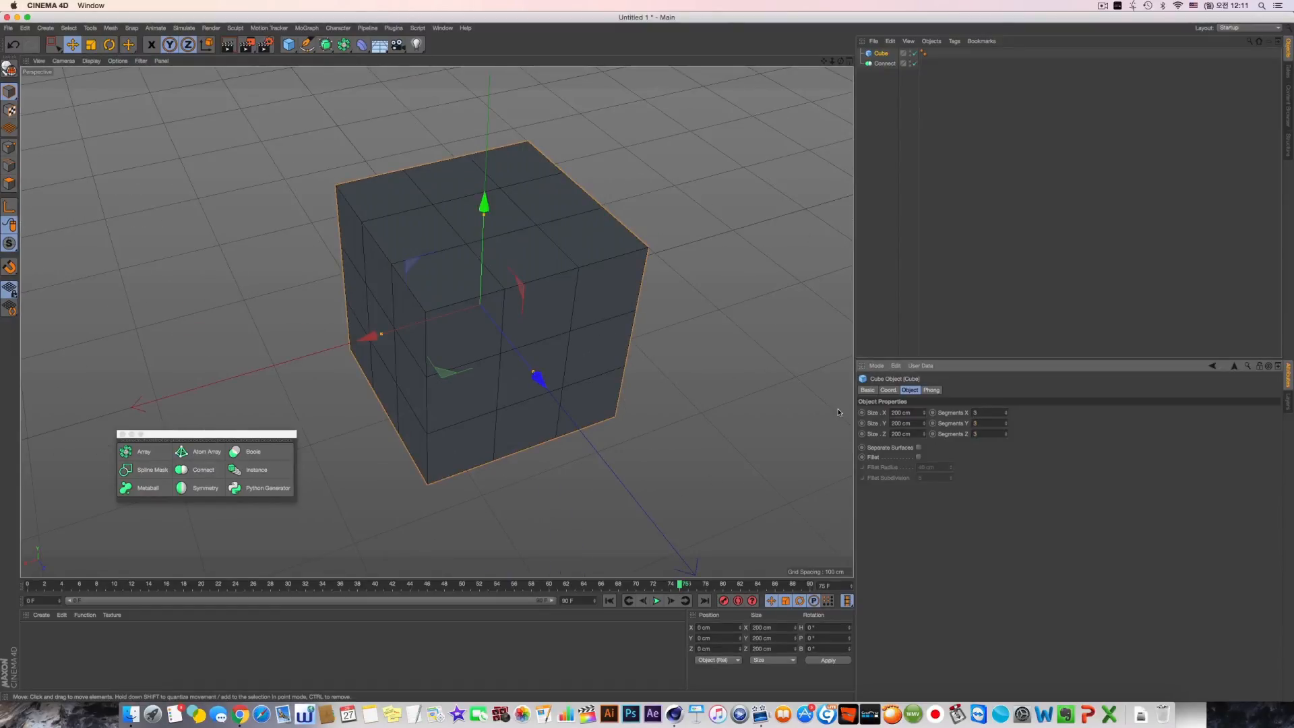
Step: Make the segmented cube editable and add an Explosion deformer as its child
{"action": "left_click_drag", "start_coordinate": [686, 385], "coordinate": [526, 216], "text": "alt"}
{"action": "key", "text": "c"}
{"action": "scroll", "coordinate": [538, 256], "scroll_direction": "up", "scroll_amount": 5}
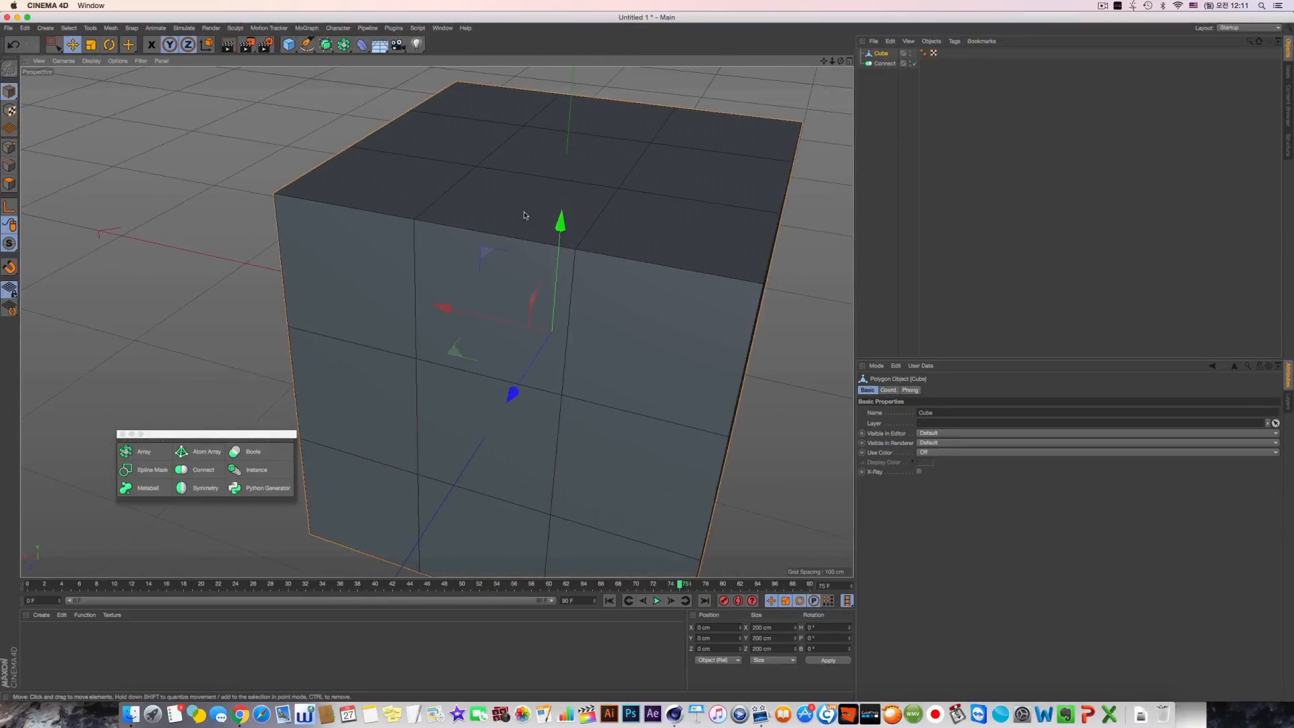
{"action": "left_click_drag", "start_coordinate": [362, 45], "coordinate": [507, 93]}
{"action": "left_click_drag", "start_coordinate": [900, 53], "coordinate": [887, 69]}
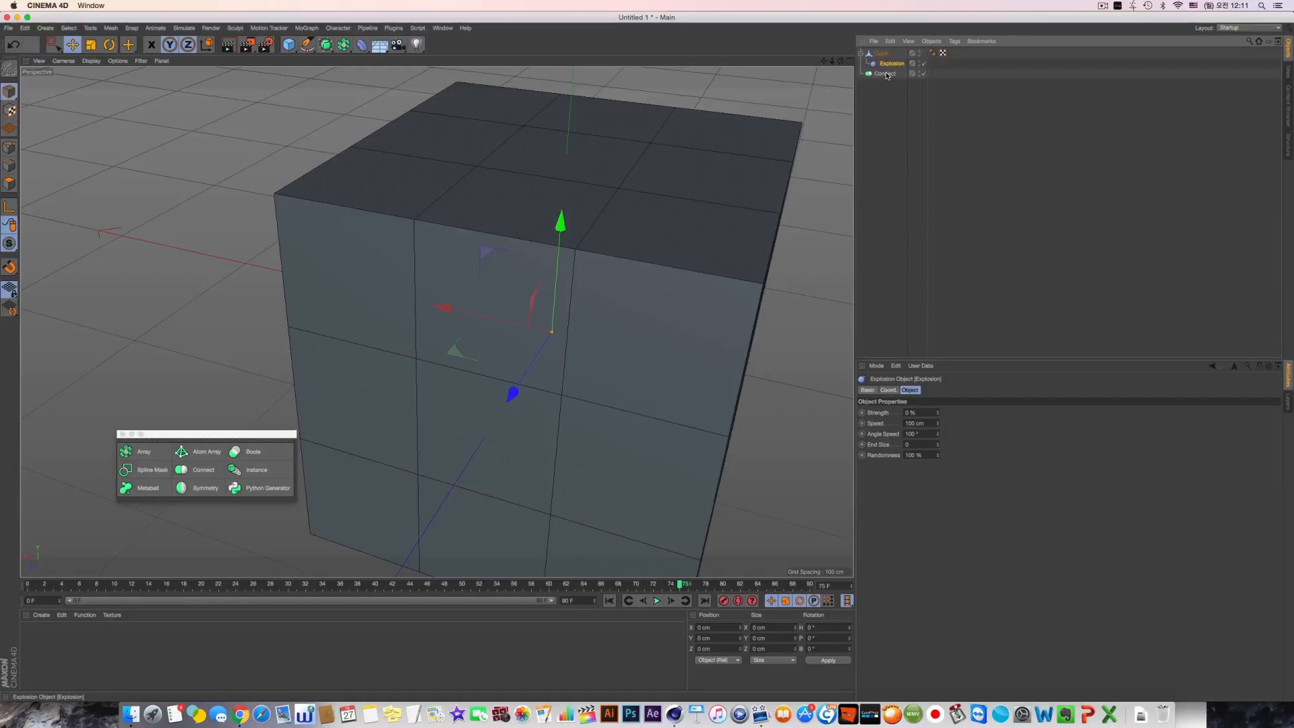
Step: Set the Explosion deformer's strength to 0.1 % and inspect the gaps between the cube's faces
{"action": "left_click", "coordinate": [920, 413]}
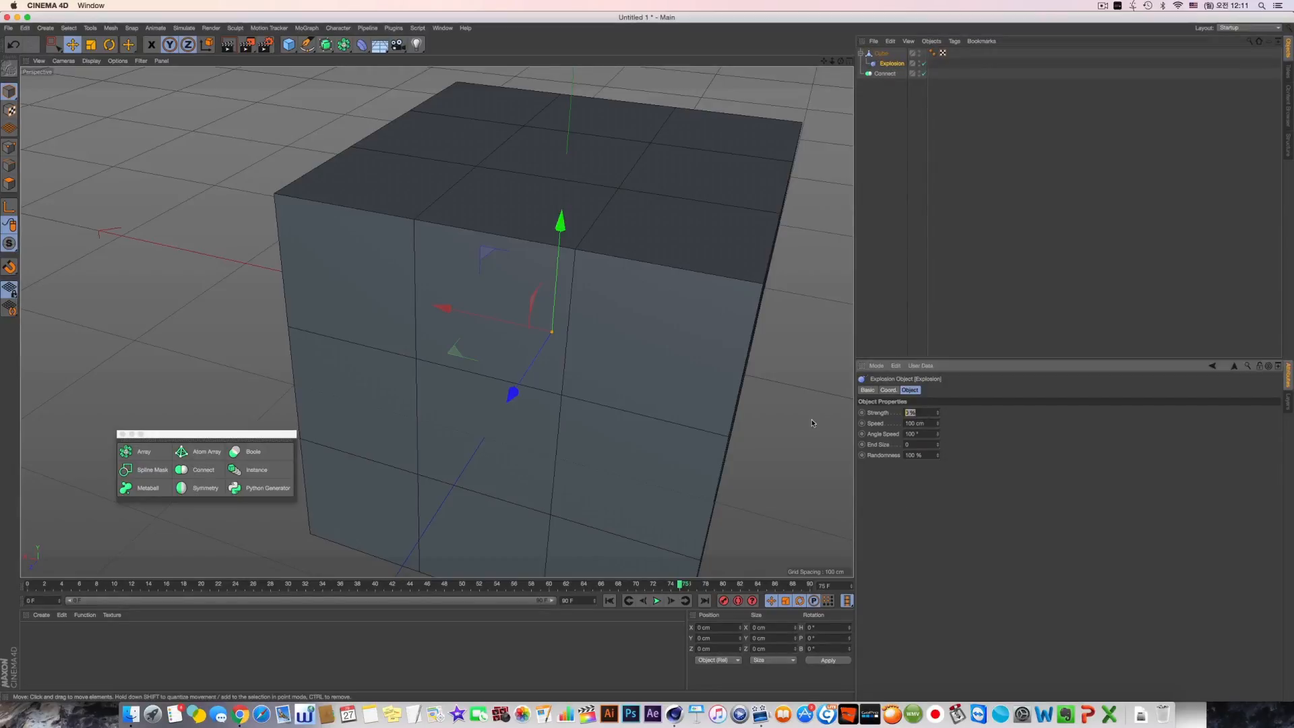
{"action": "type", "text": "0.1"}
{"action": "key", "text": "Return"}
{"action": "left_click_drag", "start_coordinate": [614, 348], "coordinate": [552, 356], "text": "alt"}
{"action": "scroll", "coordinate": [580, 329], "scroll_direction": "up", "scroll_amount": 5}
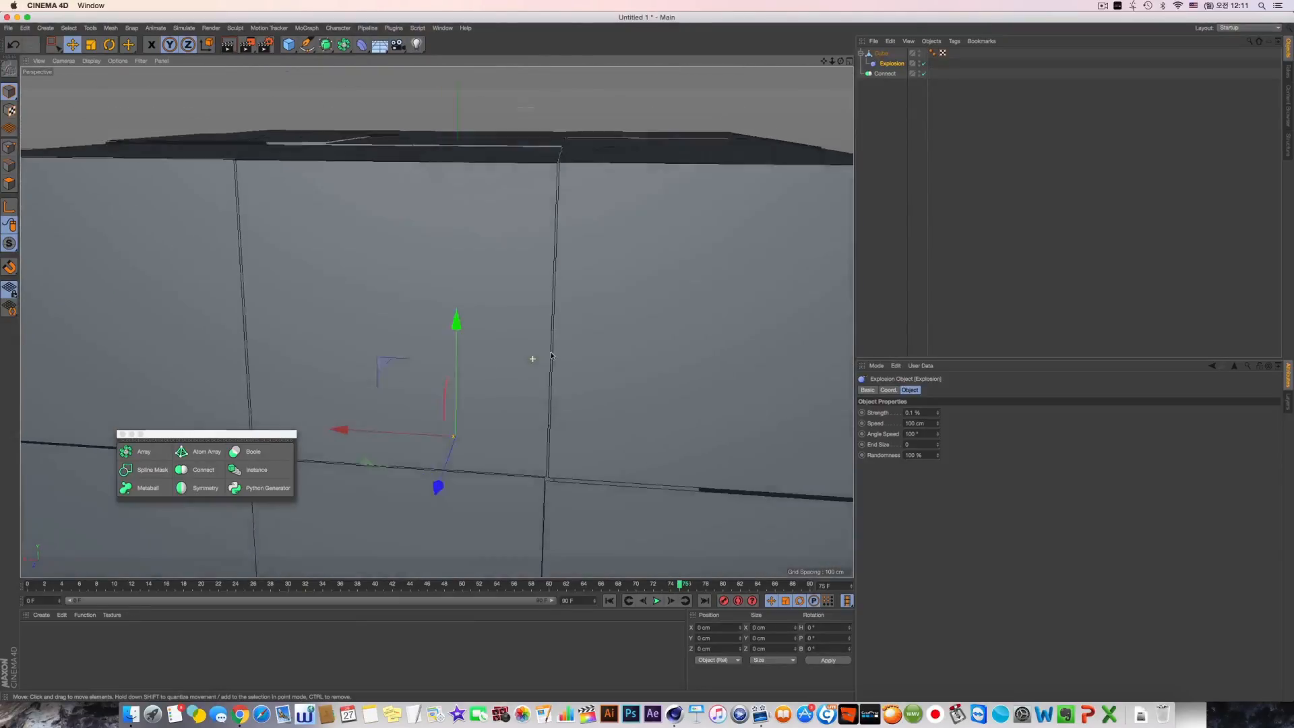
{"action": "scroll", "coordinate": [560, 344], "scroll_direction": "down", "scroll_amount": 3}
Step: Nest the exploded cube under the Connect object and inspect the welded faces from several sides
{"action": "left_click", "coordinate": [882, 55]}
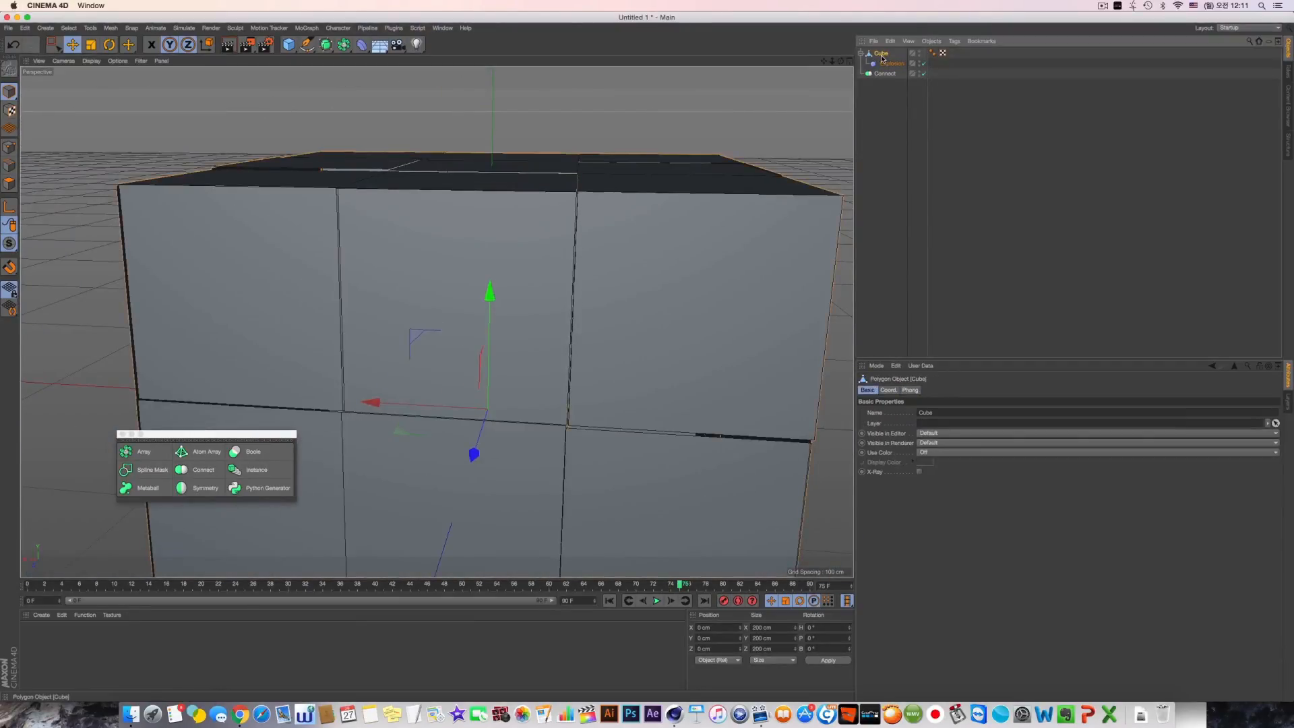
{"action": "left_click_drag", "start_coordinate": [882, 59], "coordinate": [886, 74]}
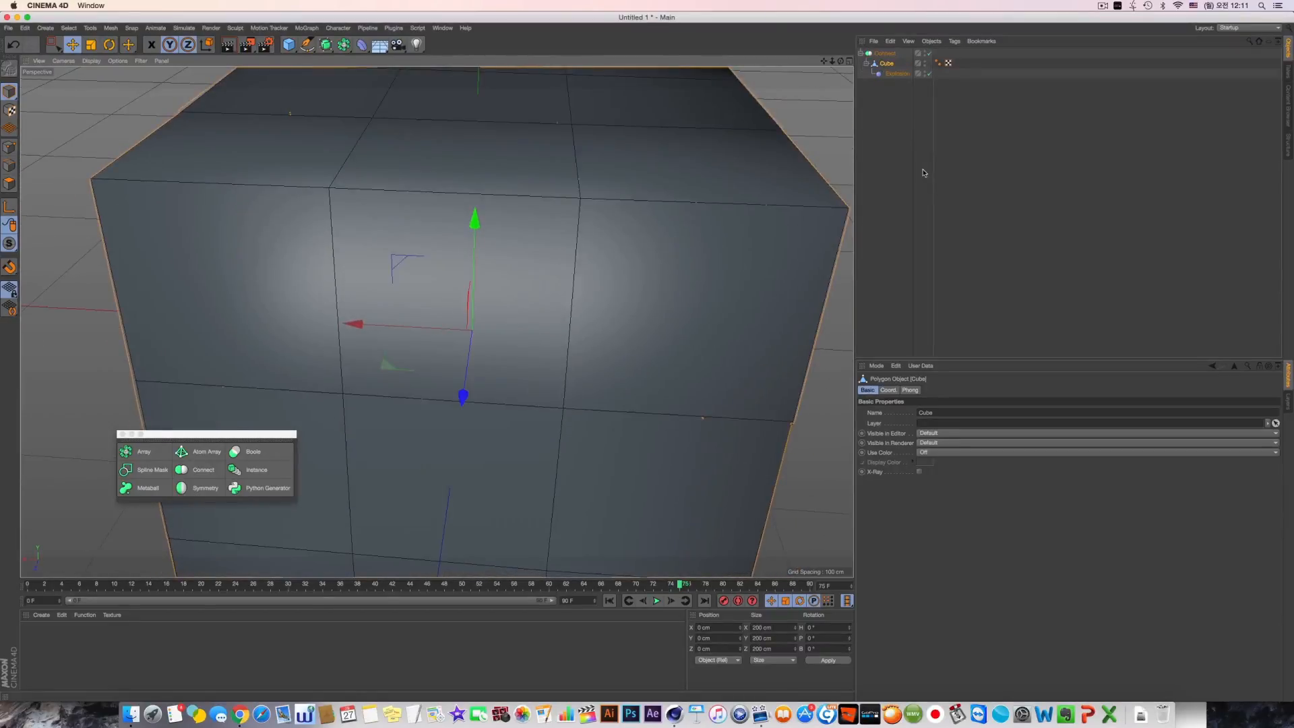
{"action": "scroll", "coordinate": [685, 277], "scroll_direction": "down", "scroll_amount": 6}
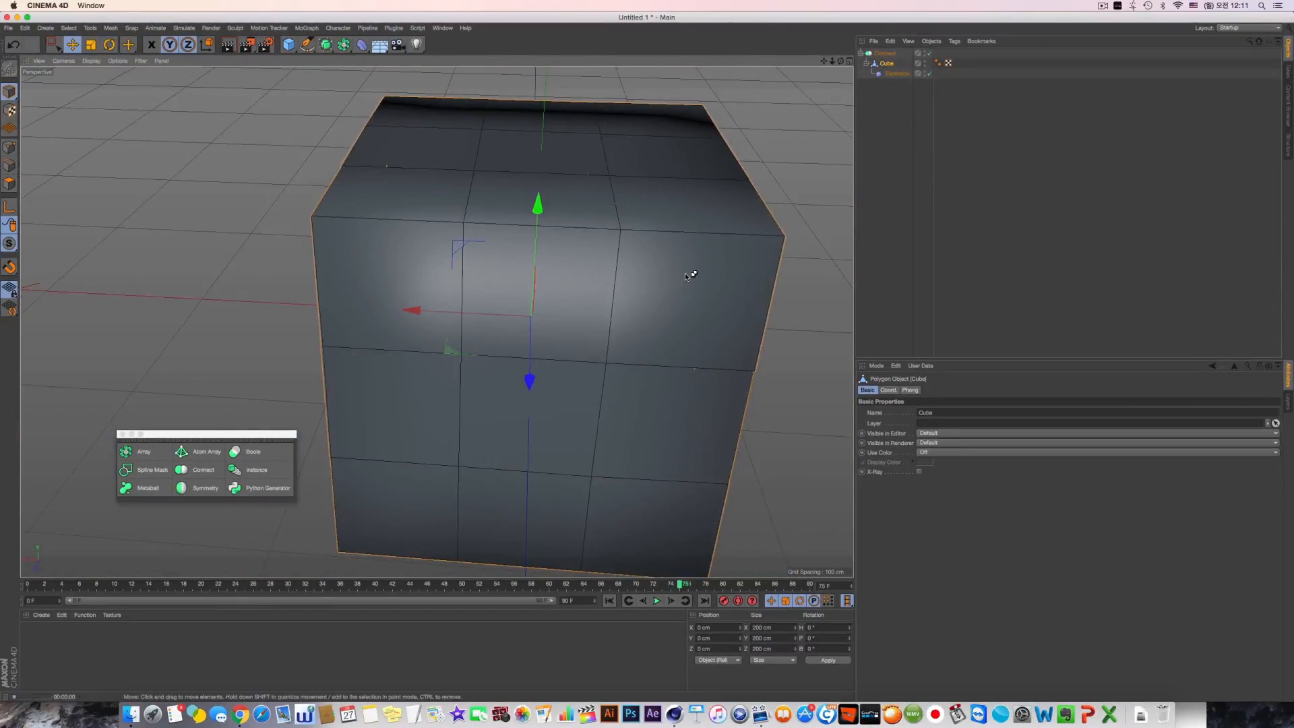
{"action": "left_click_drag", "start_coordinate": [685, 272], "coordinate": [567, 185], "text": "alt"}
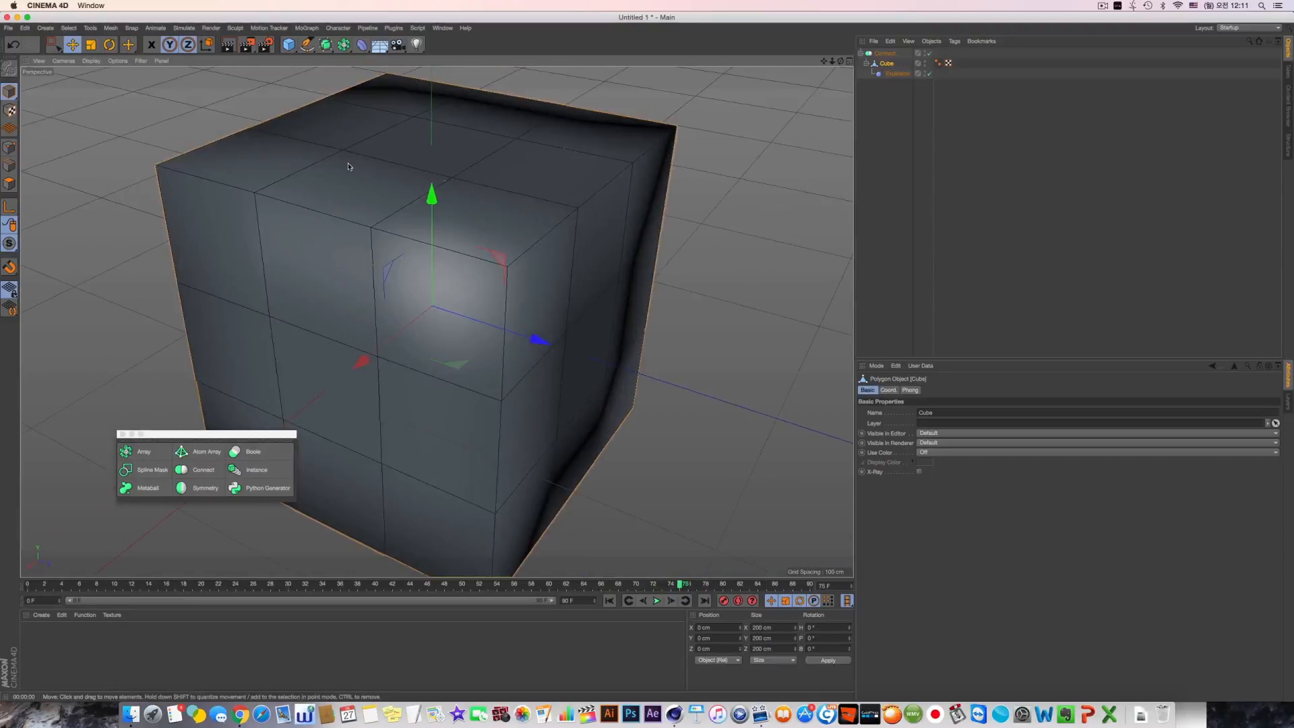
{"action": "scroll", "coordinate": [577, 179], "scroll_direction": "up", "scroll_amount": 1}
Step: Select the Connect object and examine the cube's smooth shading with Phong Mode As Breaks, including a viewport render
{"action": "left_click", "coordinate": [885, 54]}
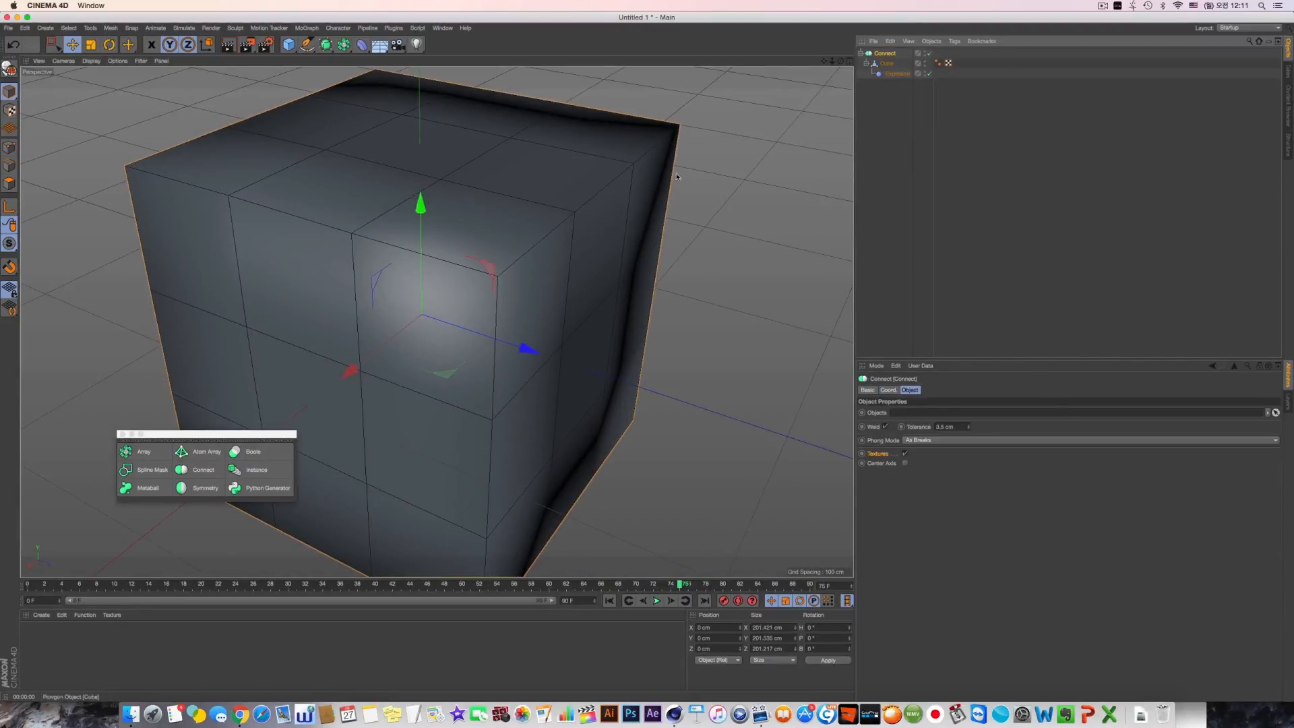
{"action": "scroll", "coordinate": [506, 189], "scroll_direction": "up", "scroll_amount": 5}
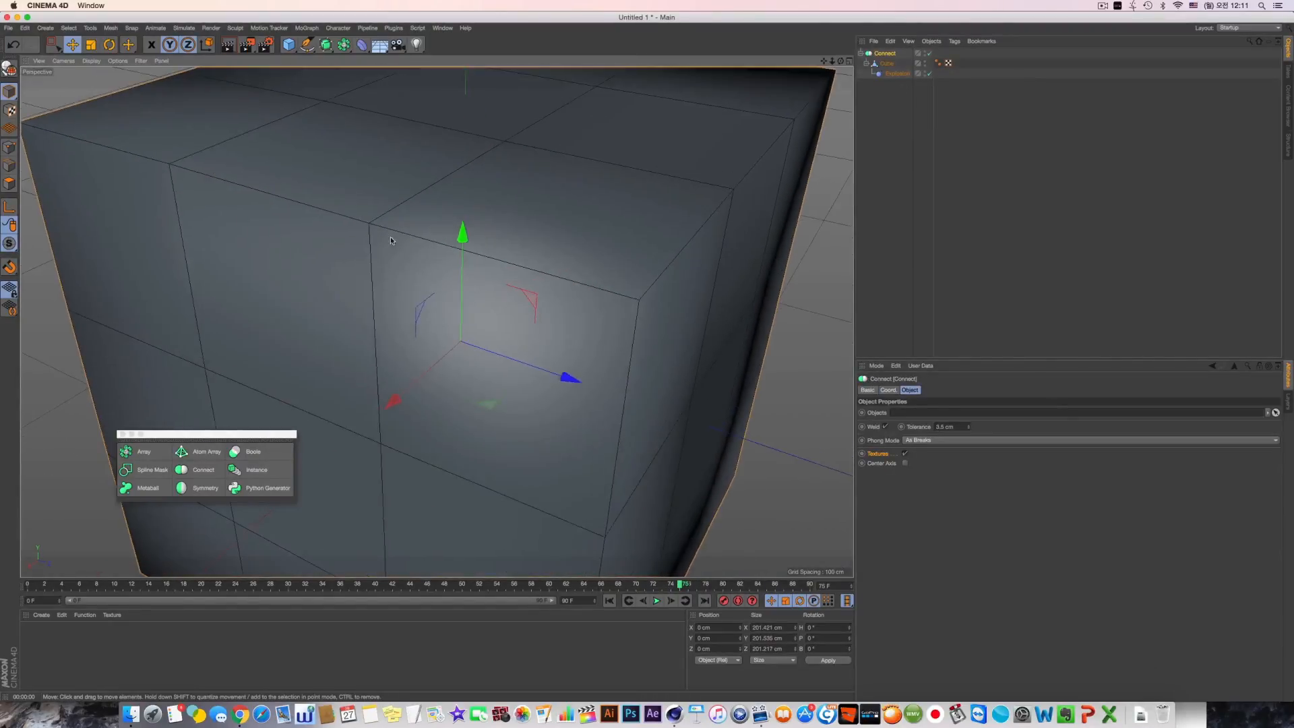
{"action": "mouse_move", "coordinate": [562, 269]}
{"action": "left_mouse_down", "text": "alt"}
{"action": "mouse_move", "coordinate": [508, 248]}
{"action": "mouse_move", "coordinate": [438, 321]}
{"action": "mouse_move", "coordinate": [439, 304]}
{"action": "mouse_move", "coordinate": [501, 276]}
{"action": "left_mouse_up", "text": "alt"}
{"action": "key", "text": "ctrl+r"}
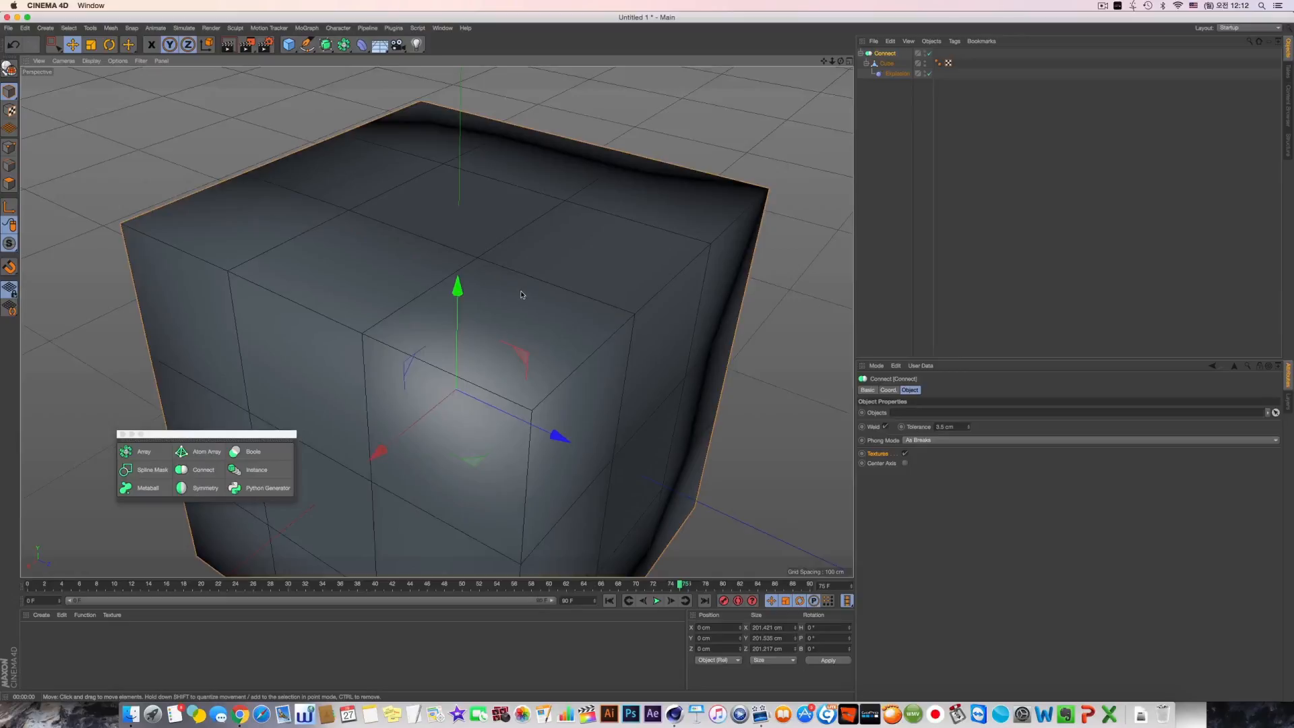
{"action": "key", "text": "super+r"}
{"action": "left_click_drag", "start_coordinate": [575, 292], "coordinate": [581, 283], "text": "alt"}
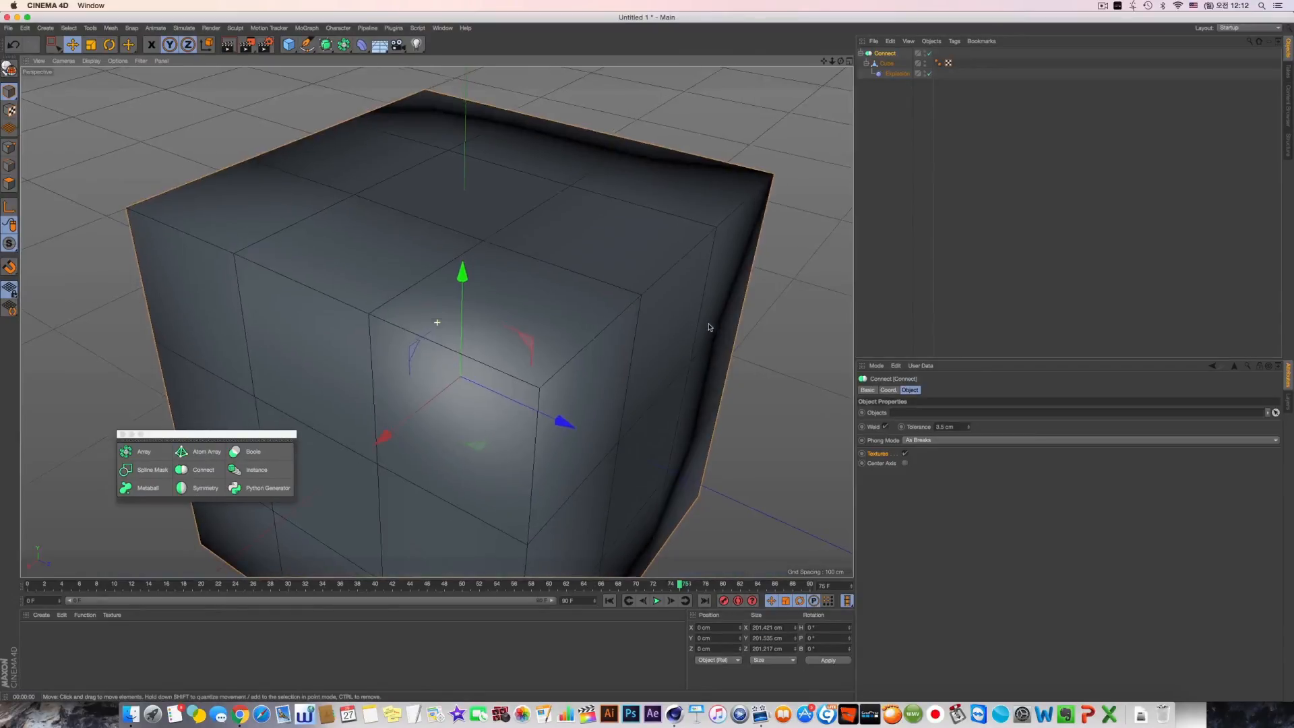
Step: Set the Connect object's Phong Mode to Average and render the viewport to check the shading
{"action": "left_click", "coordinate": [916, 442]}
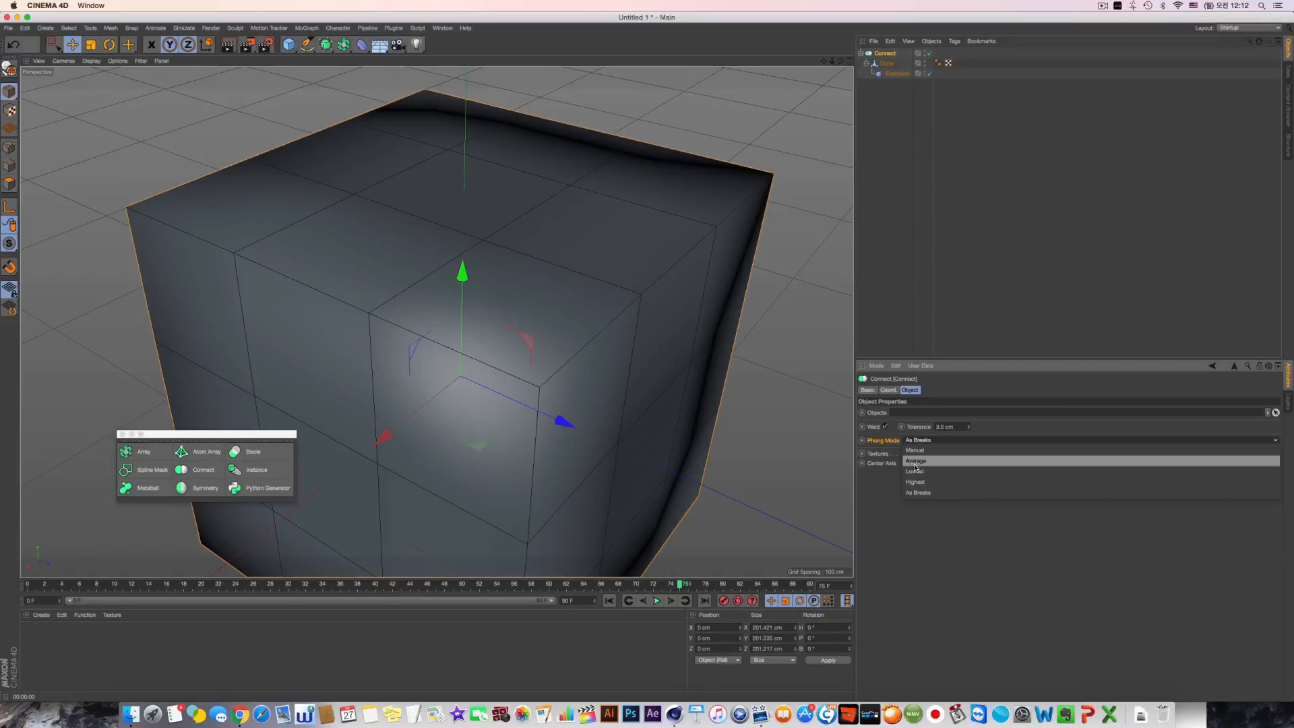
{"action": "left_click", "coordinate": [916, 461]}
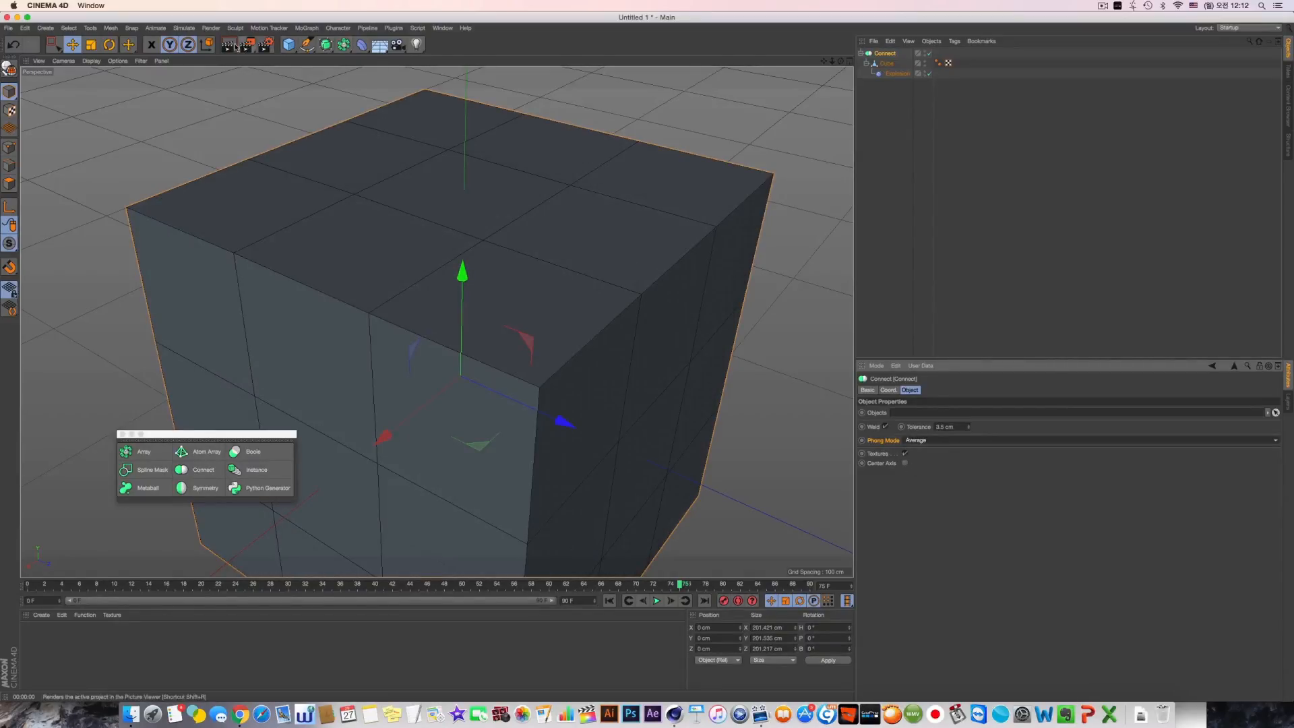
{"action": "key", "text": "ctrl+r"}
{"action": "left_click", "coordinate": [924, 441]}
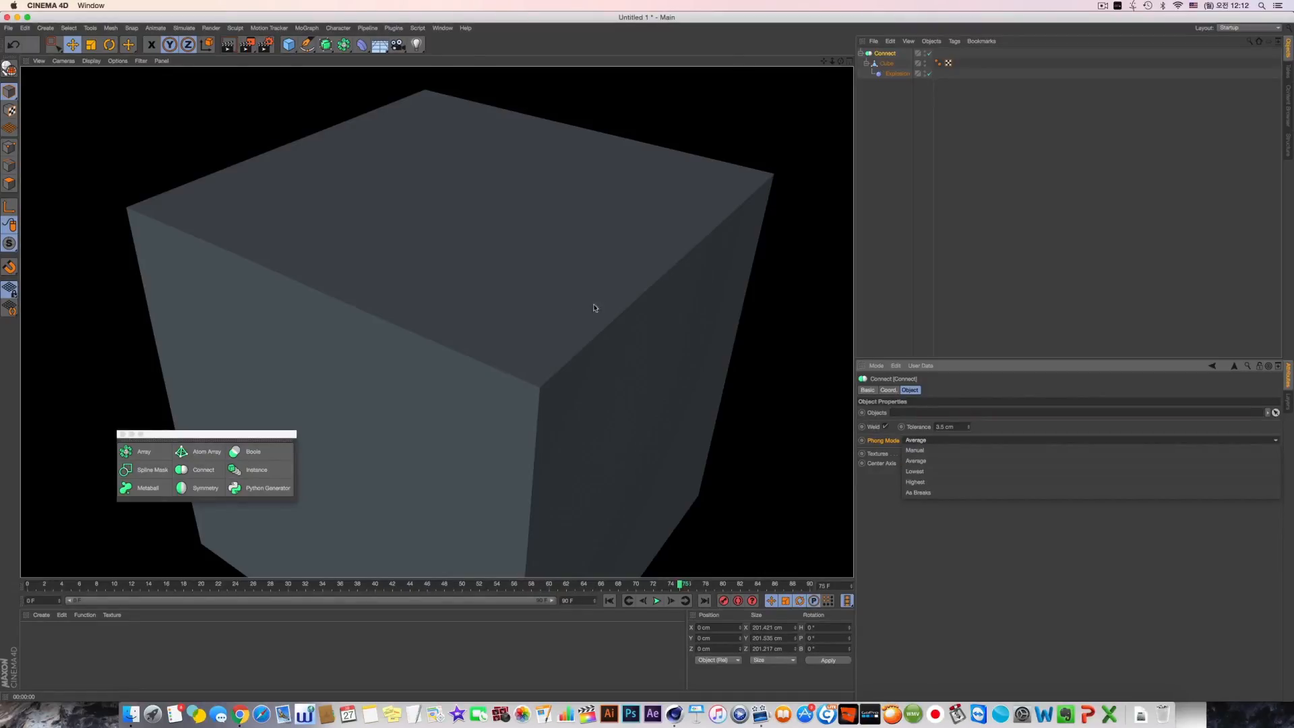
{"action": "left_click", "coordinate": [621, 294]}
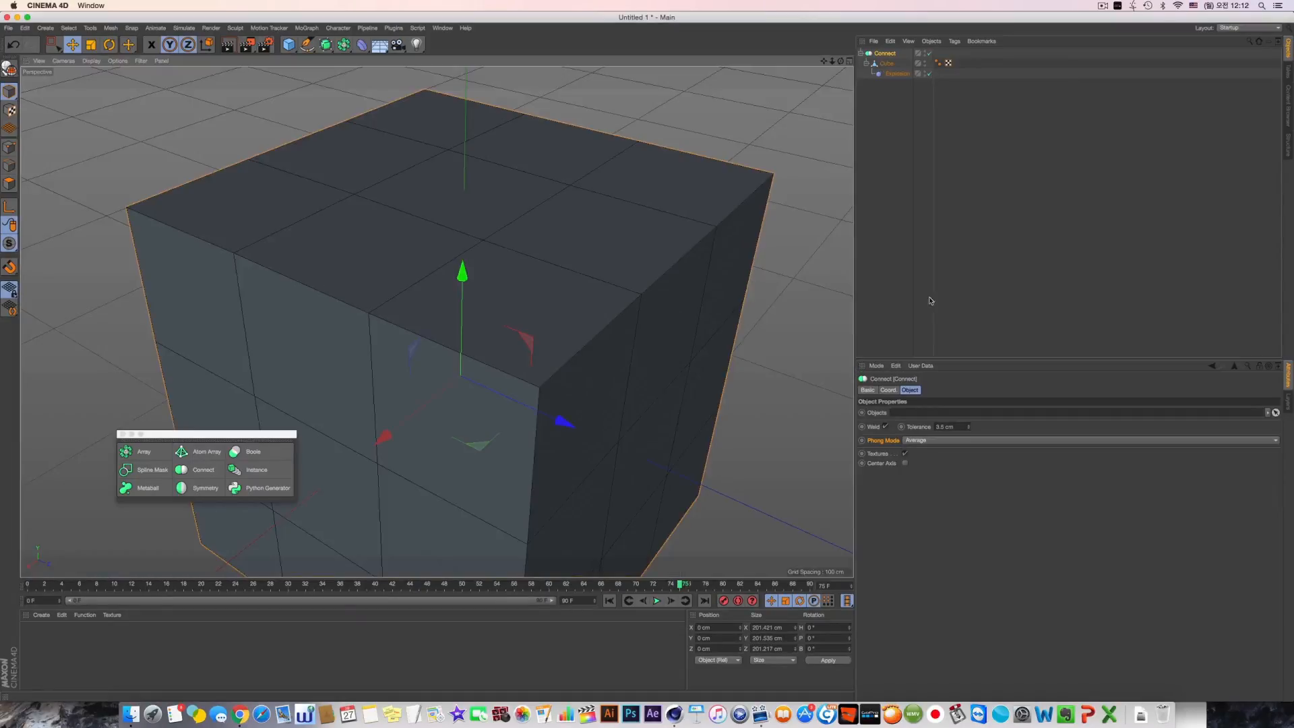
Step: Compare Phong Mode As Breaks against Average on the Connect object, ending on Average
{"action": "left_click", "coordinate": [926, 440]}
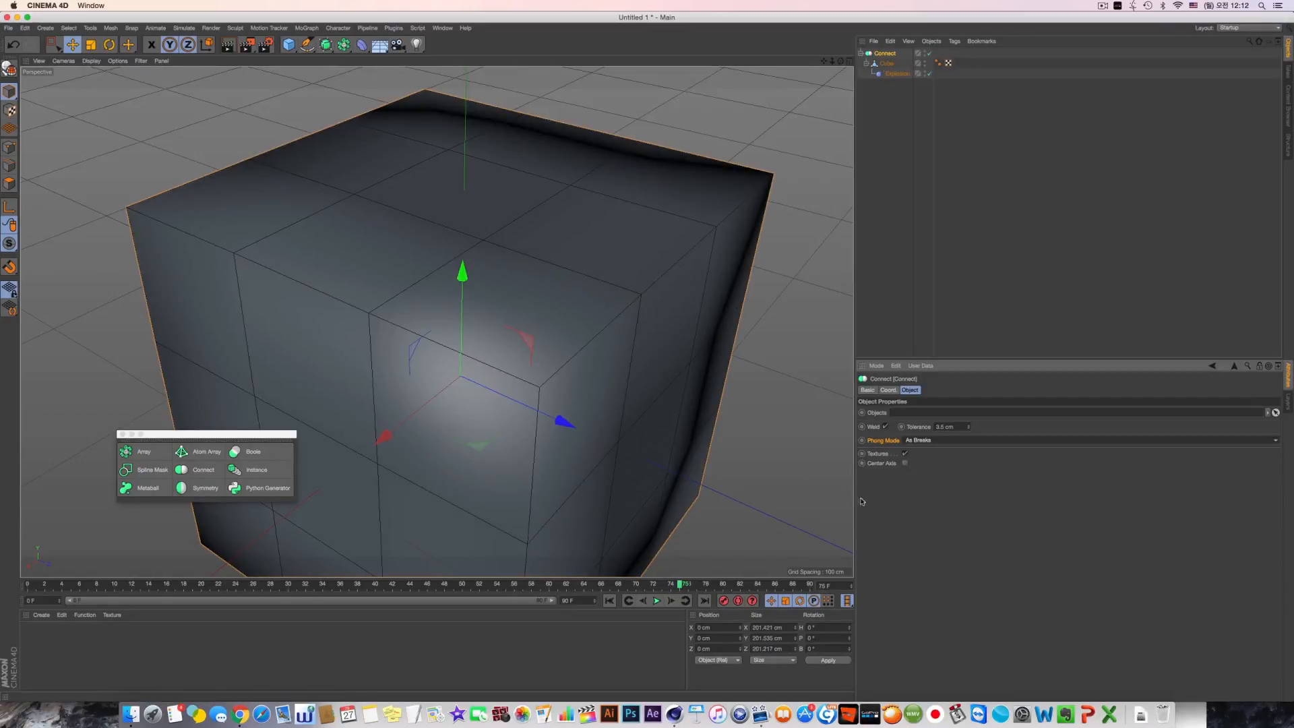
{"action": "left_click", "coordinate": [924, 443]}
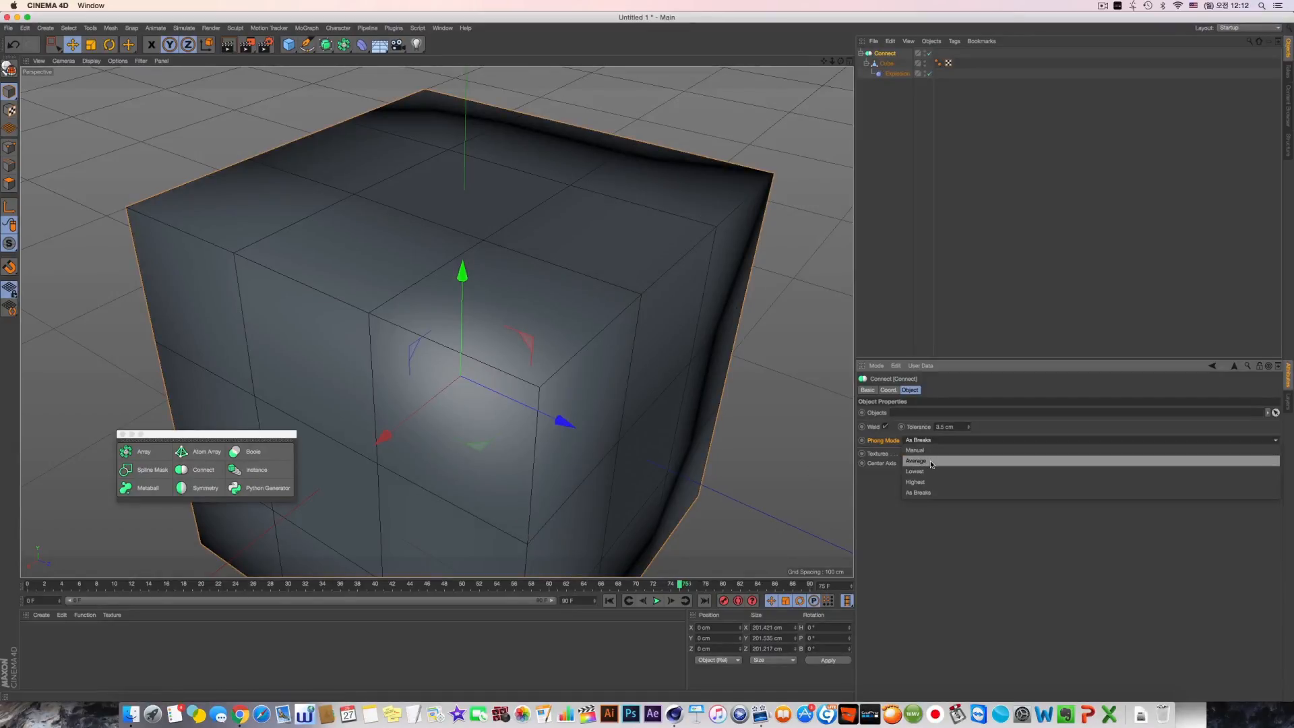
{"action": "left_click", "coordinate": [918, 457]}
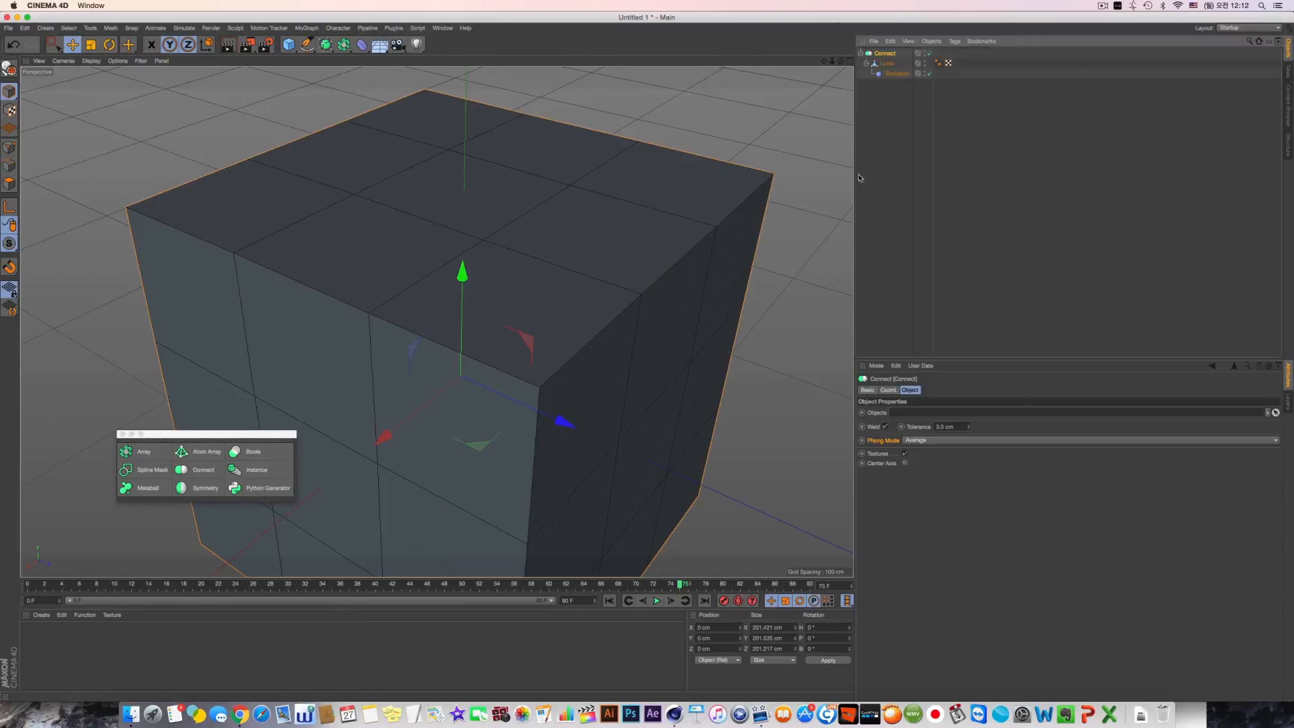
{"action": "scroll", "coordinate": [422, 284], "scroll_direction": "down", "scroll_amount": 5}
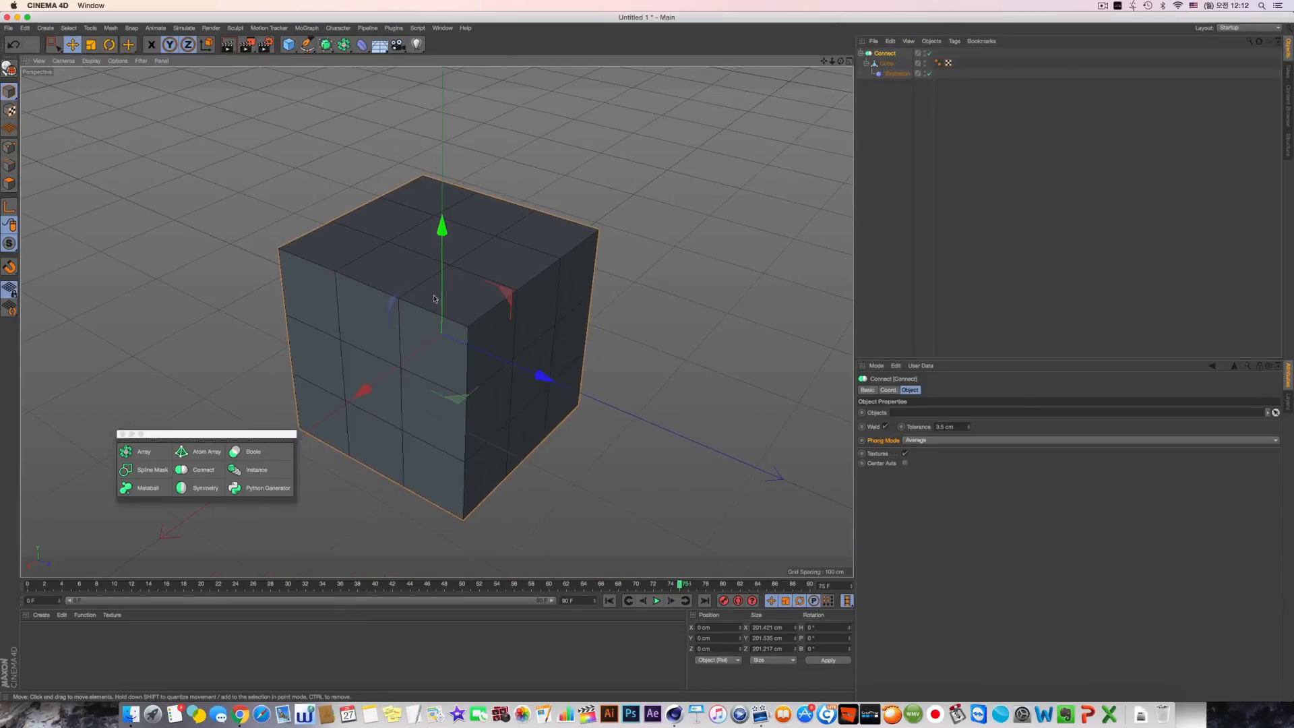
{"action": "left_click_drag", "start_coordinate": [434, 299], "coordinate": [415, 300], "text": "alt"}
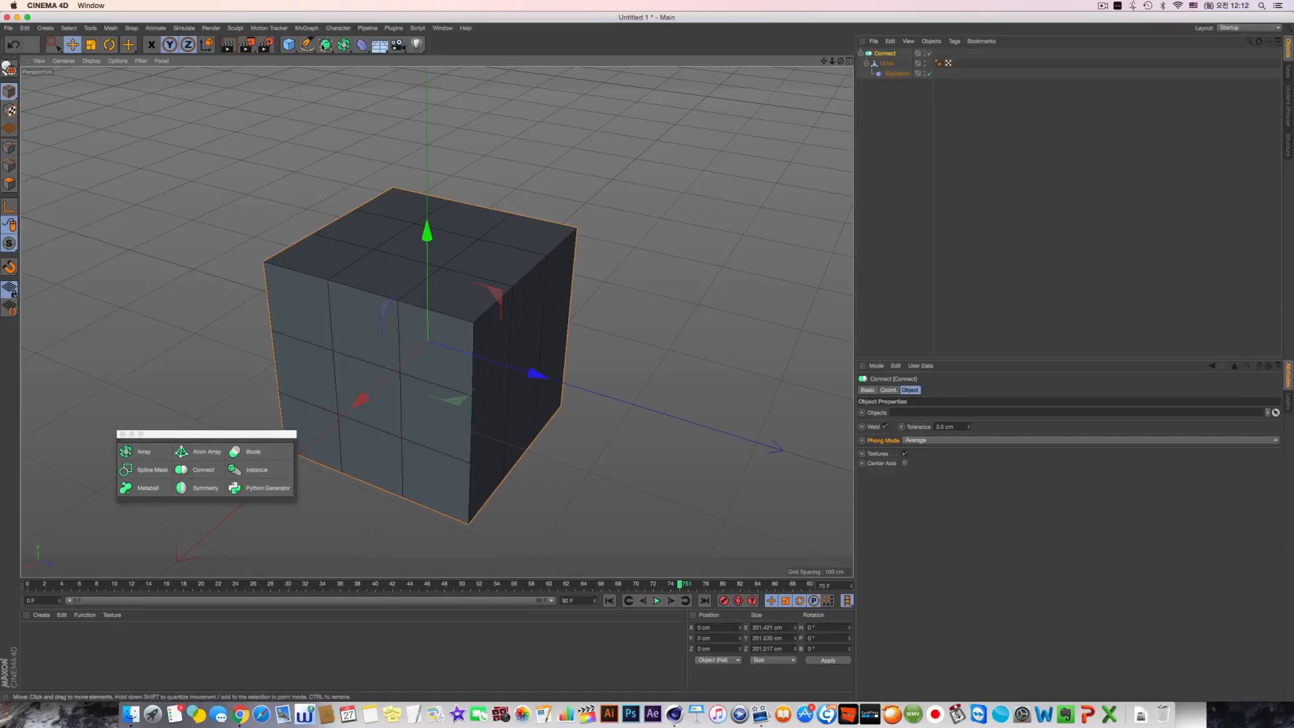
Step: Add a second cube just above the segmented one, nest it under the Connect object and make it editable
{"action": "left_click", "coordinate": [289, 43]}
{"action": "left_click_drag", "start_coordinate": [427, 233], "coordinate": [432, 37]}
{"action": "scroll", "coordinate": [593, 242], "scroll_direction": "down", "scroll_amount": 3}
{"action": "left_click_drag", "start_coordinate": [883, 54], "coordinate": [886, 64]}
{"action": "key", "text": "c"}
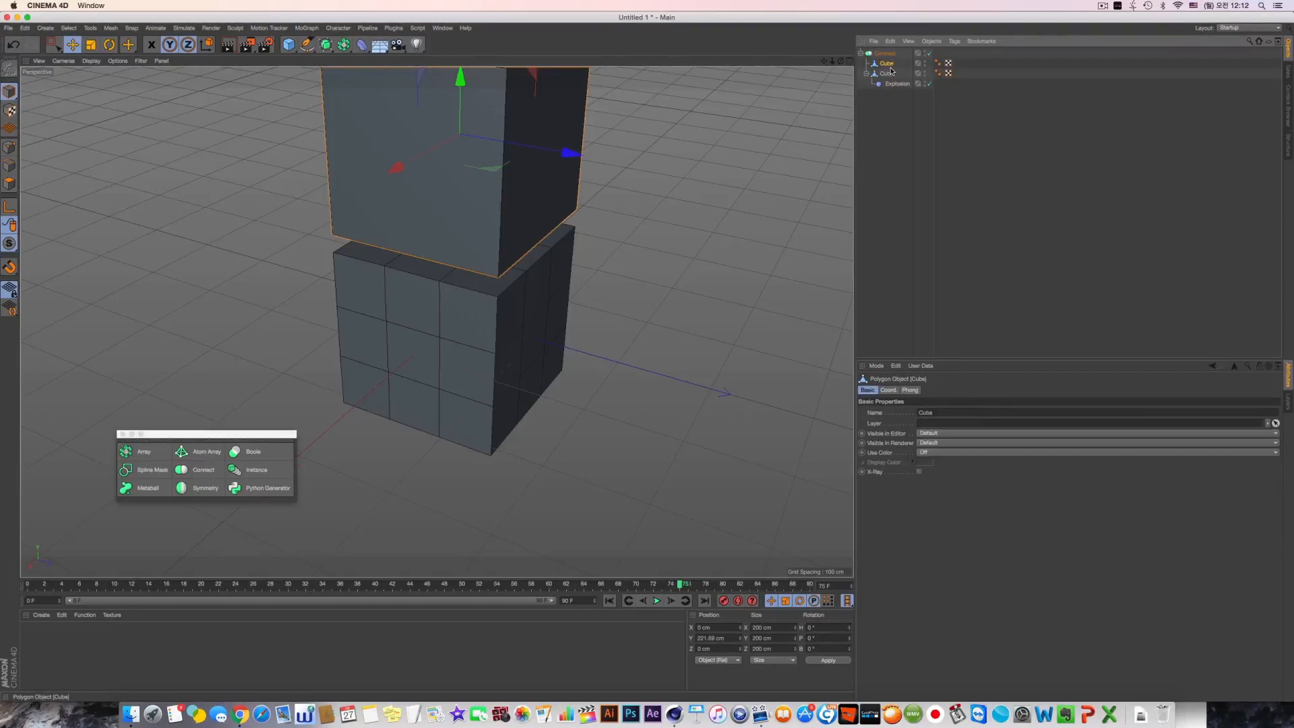
Step: Link a nested Cube as the Objects entry of the Connect object and look over both stacked cubes
{"action": "left_click", "coordinate": [885, 53]}
{"action": "left_click_drag", "start_coordinate": [938, 413], "coordinate": [938, 414]}
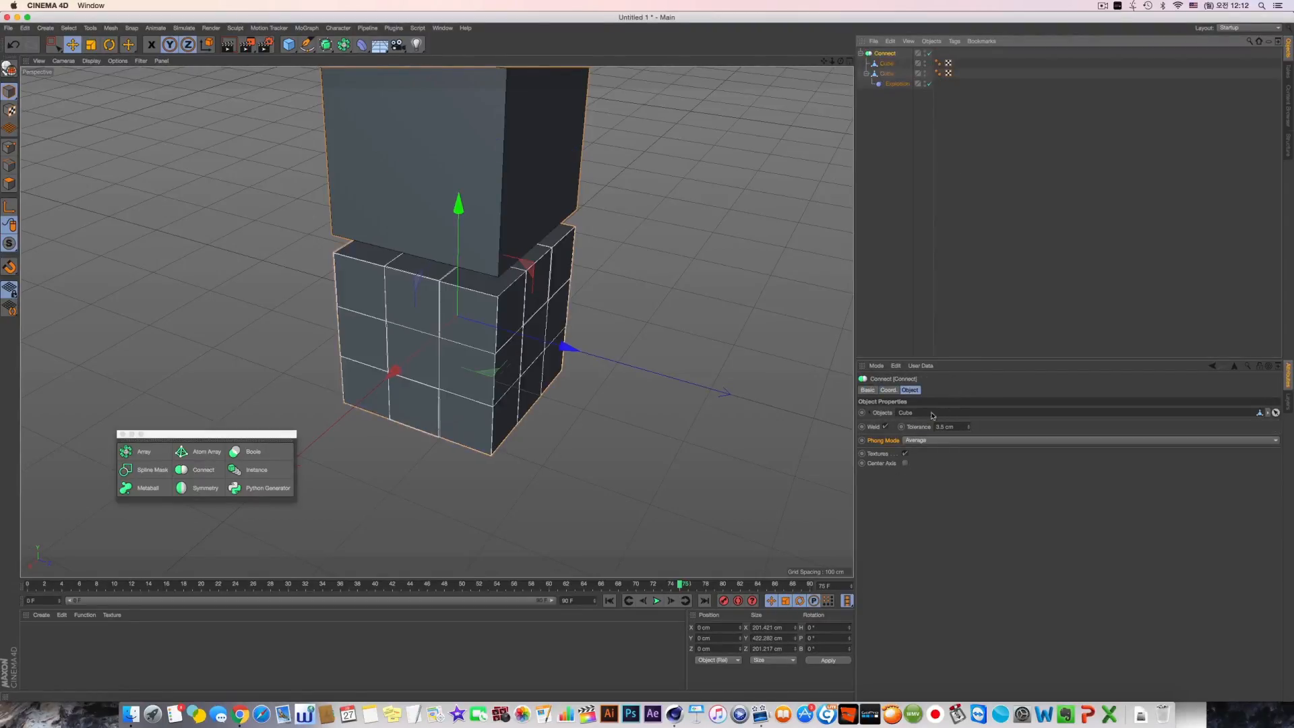
{"action": "middle_click_drag", "start_coordinate": [685, 124], "coordinate": [762, 192], "text": "alt"}
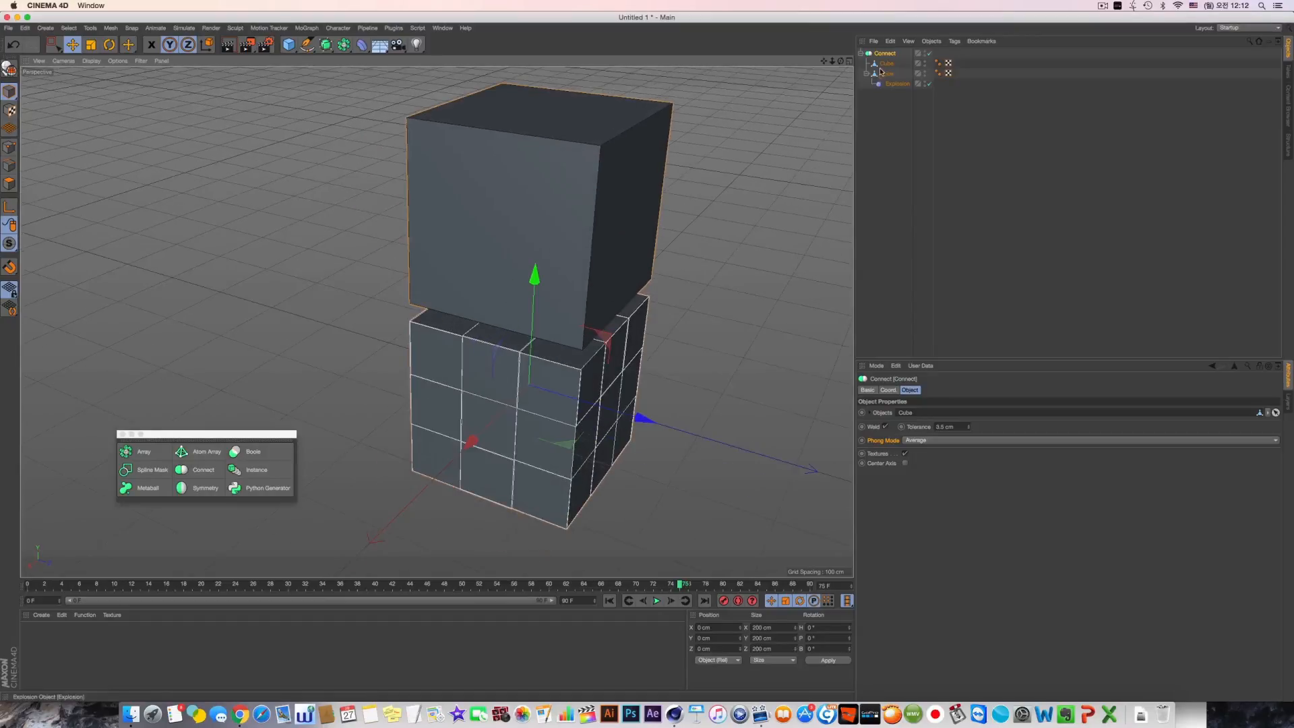
{"action": "left_click_drag", "start_coordinate": [655, 258], "coordinate": [710, 298], "text": "alt"}
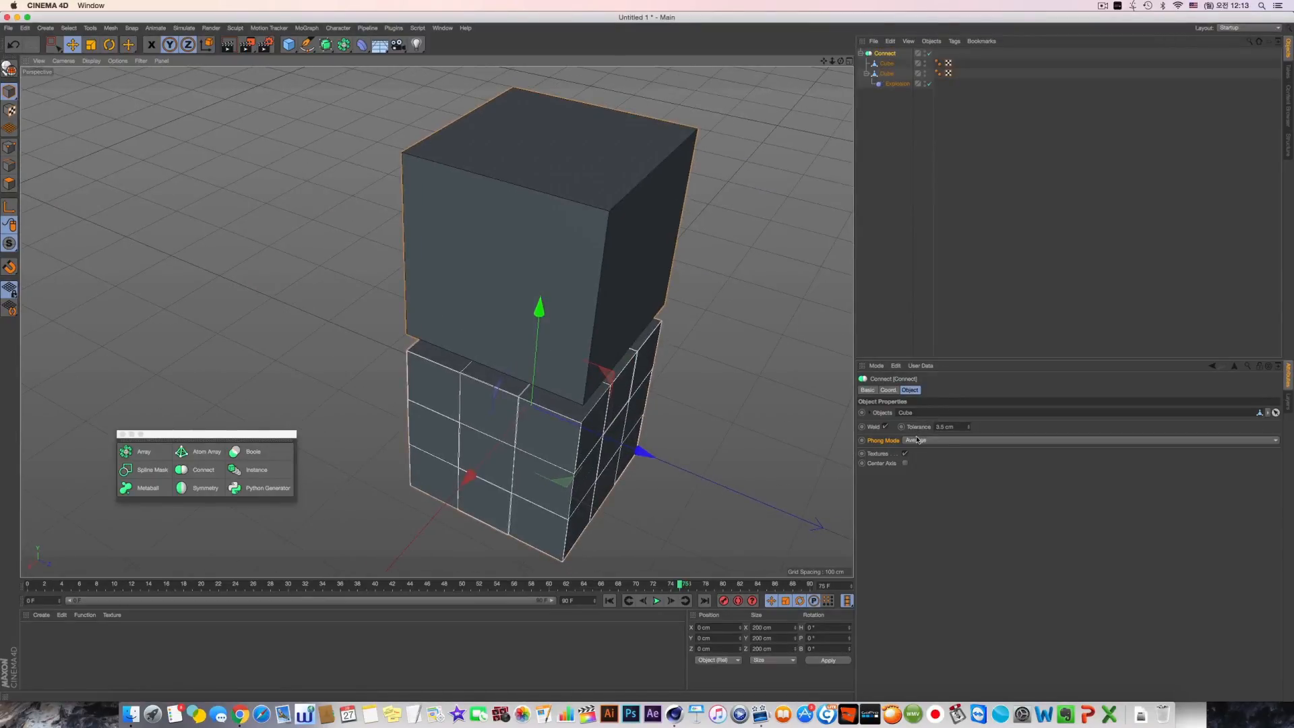
Step: Raise the Connect object's weld tolerance far beyond the gap between the cubes, and undo the change
{"action": "left_click_drag", "start_coordinate": [970, 427], "coordinate": [969, 296]}
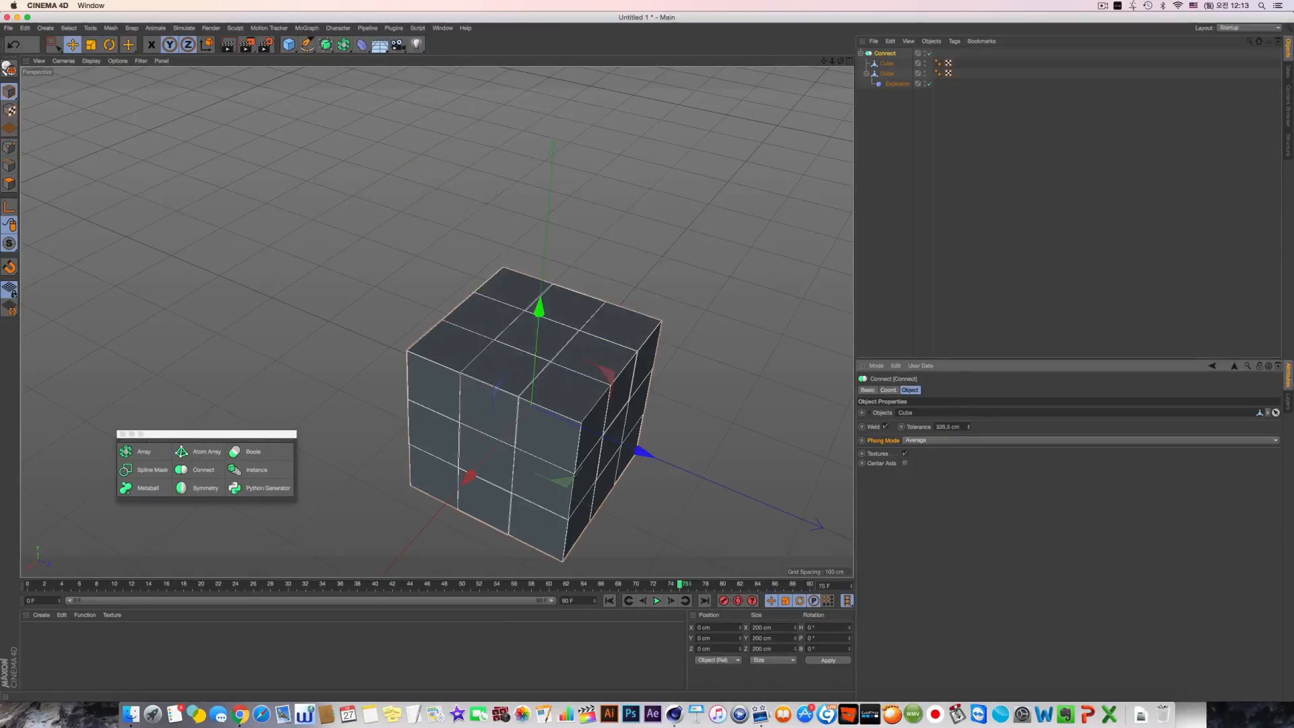
{"action": "key", "text": "super+z"}
{"action": "left_click_drag", "start_coordinate": [646, 330], "coordinate": [694, 290], "text": "alt"}
Step: Select the Connect object and each nested cube in turn to examine how the Objects link relates to them
{"action": "left_click", "coordinate": [887, 73]}
{"action": "left_click", "coordinate": [890, 63]}
{"action": "left_click", "coordinate": [888, 53]}
{"action": "left_click", "coordinate": [903, 146]}
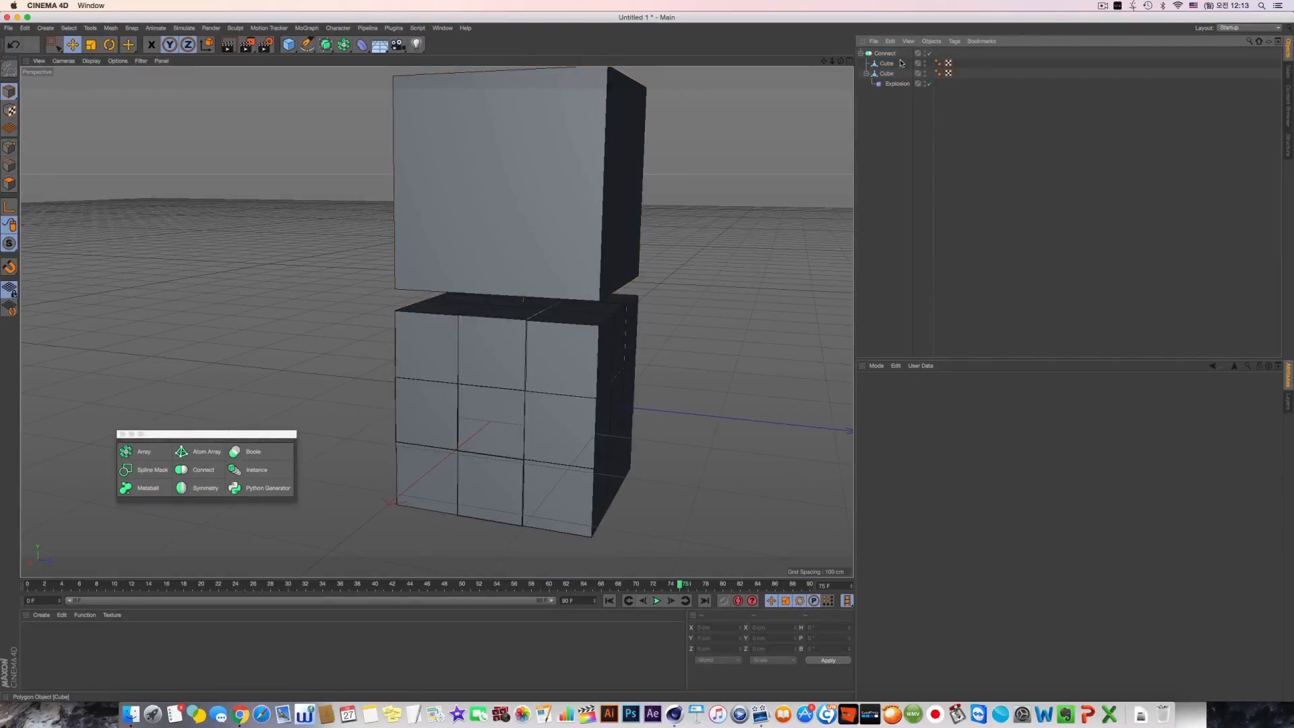
{"action": "left_click", "coordinate": [890, 82]}
{"action": "left_click", "coordinate": [890, 62]}
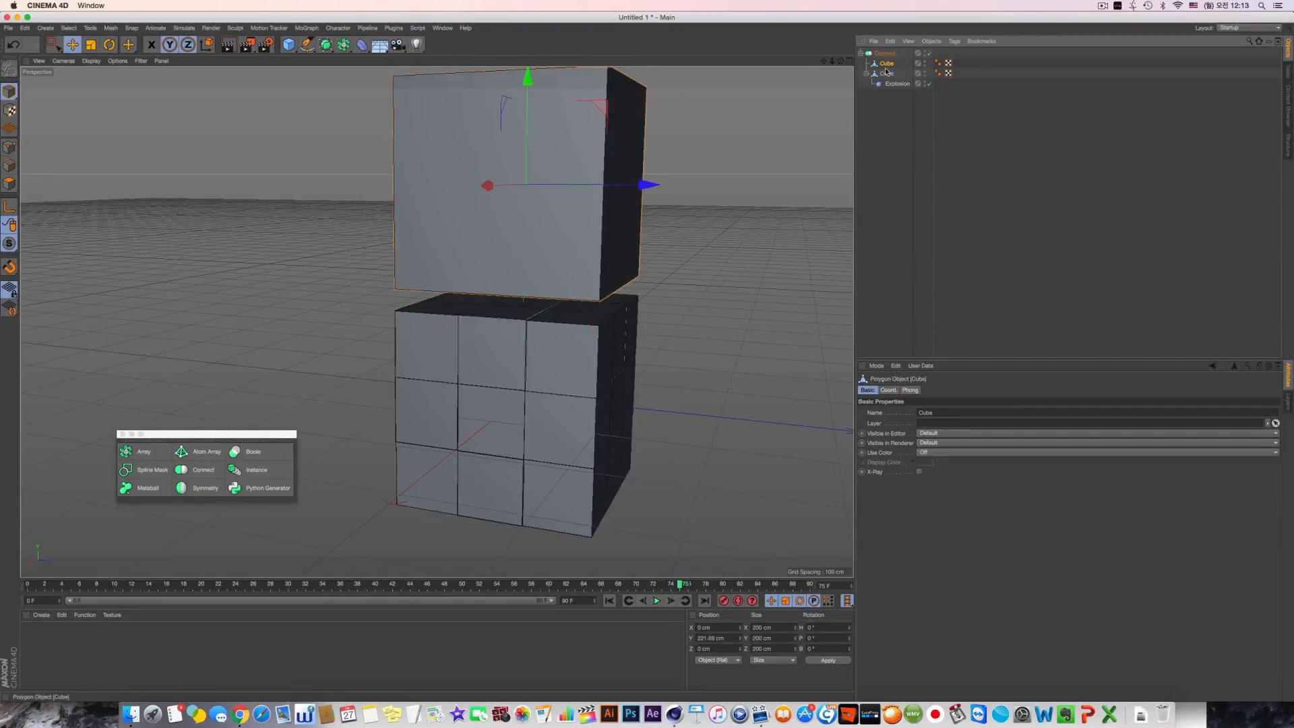
{"action": "left_click", "coordinate": [885, 54]}
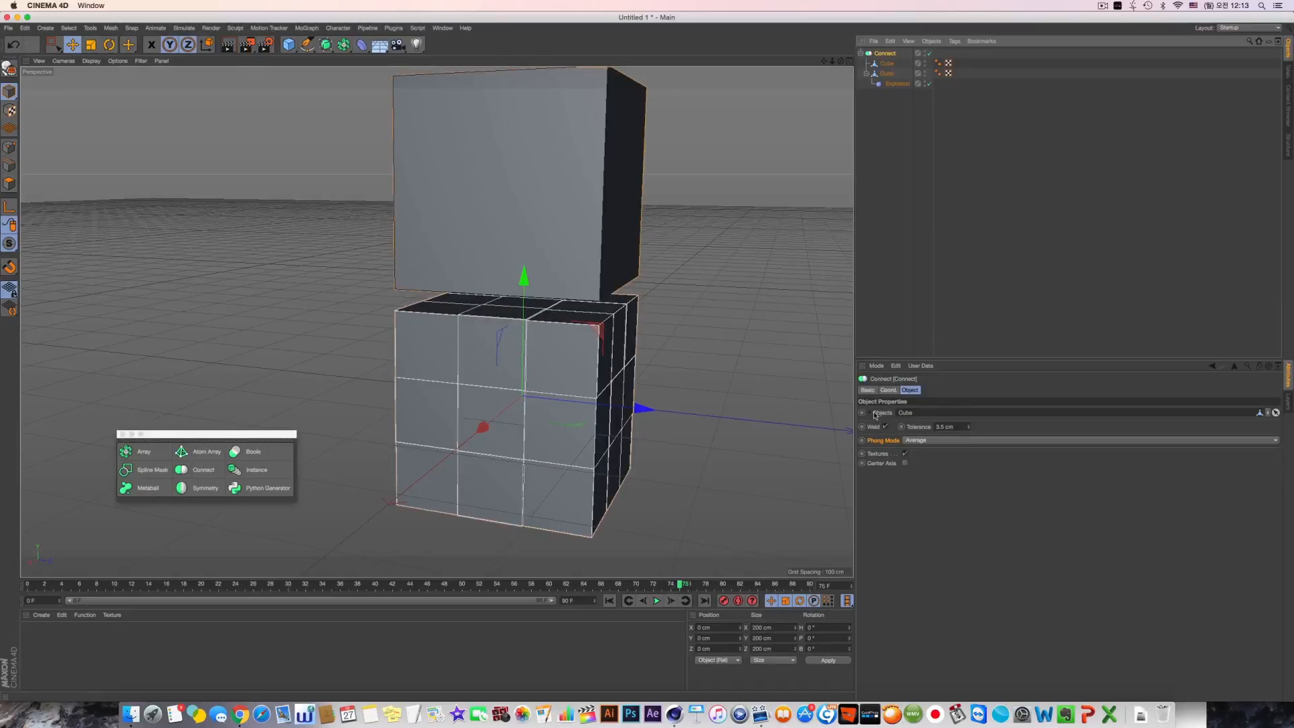
{"action": "left_click", "coordinate": [876, 413]}
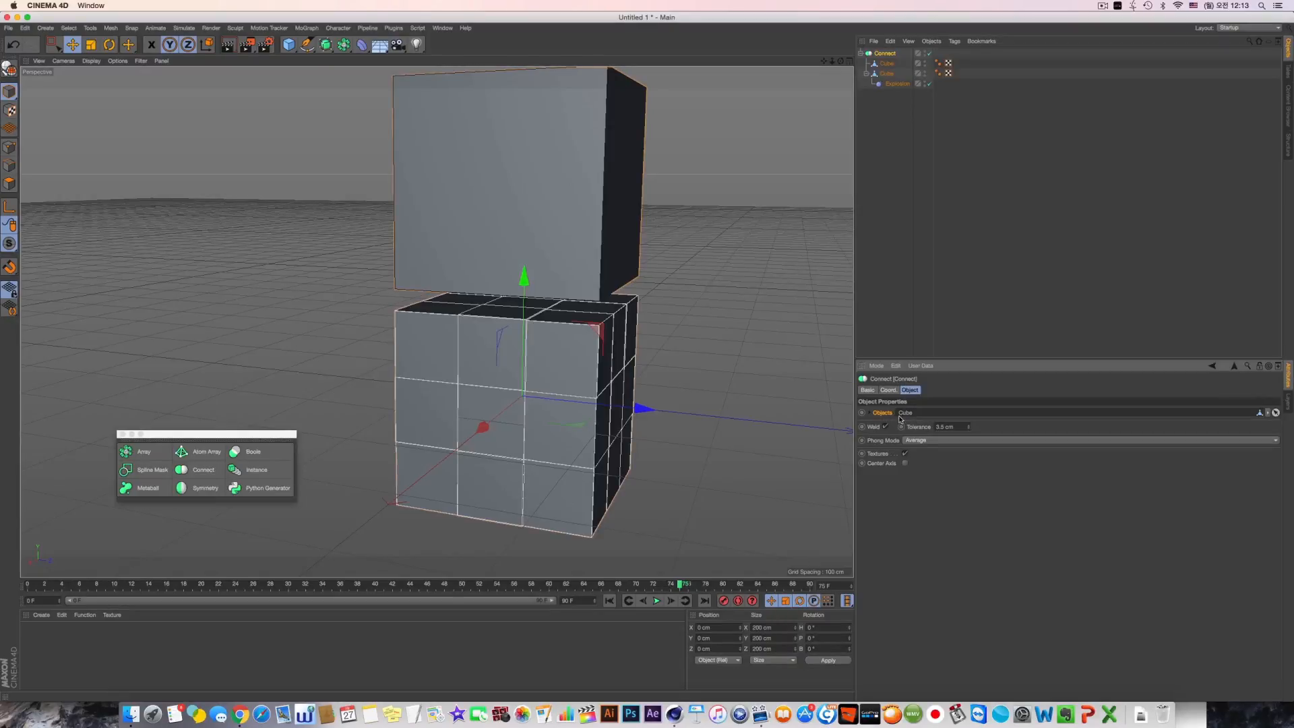
{"action": "scroll", "coordinate": [599, 296], "scroll_direction": "down", "scroll_amount": 3}
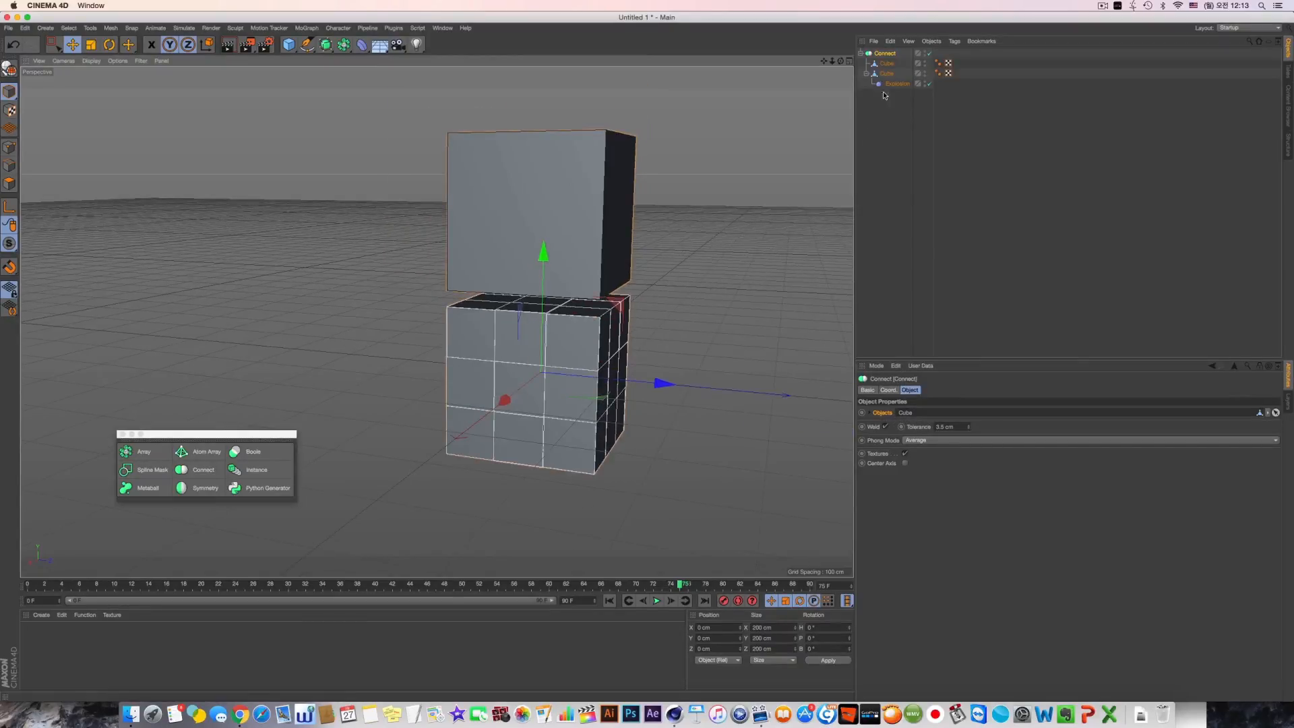
{"action": "left_click_drag", "start_coordinate": [823, 62], "coordinate": [786, 115]}
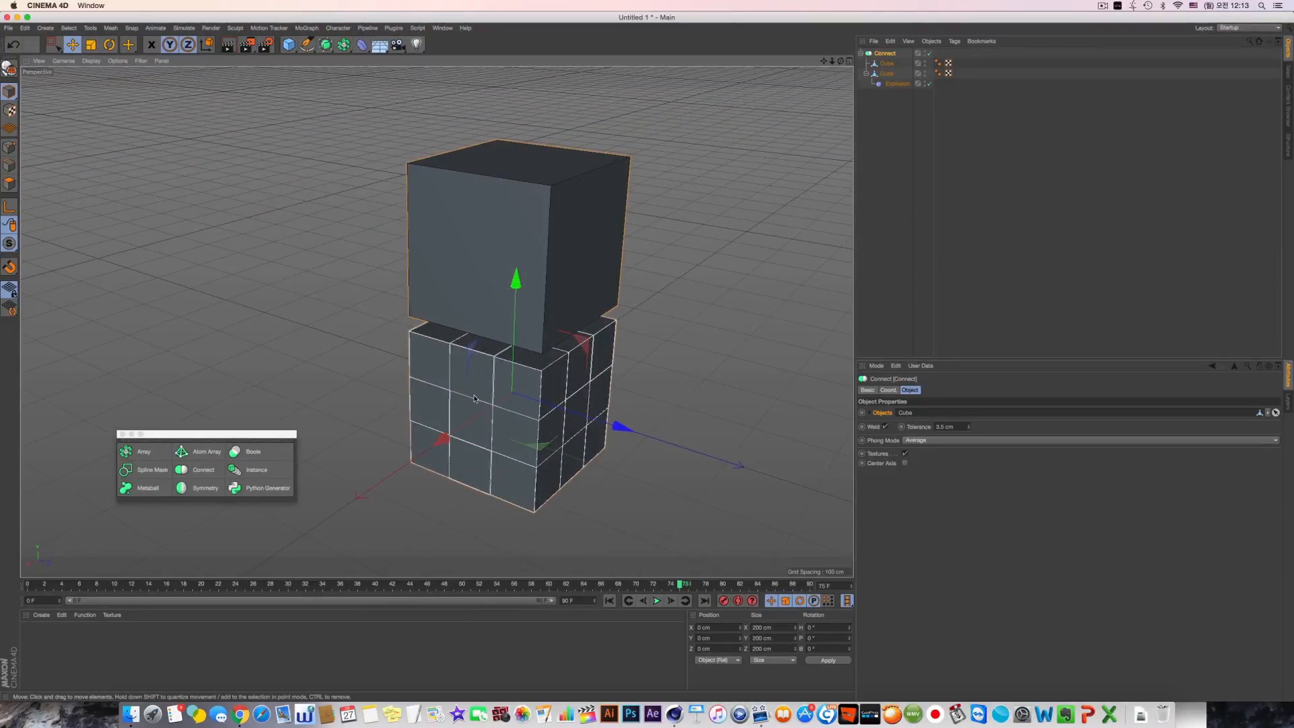
{"action": "left_click", "coordinate": [886, 64]}
{"action": "left_click", "coordinate": [887, 74]}
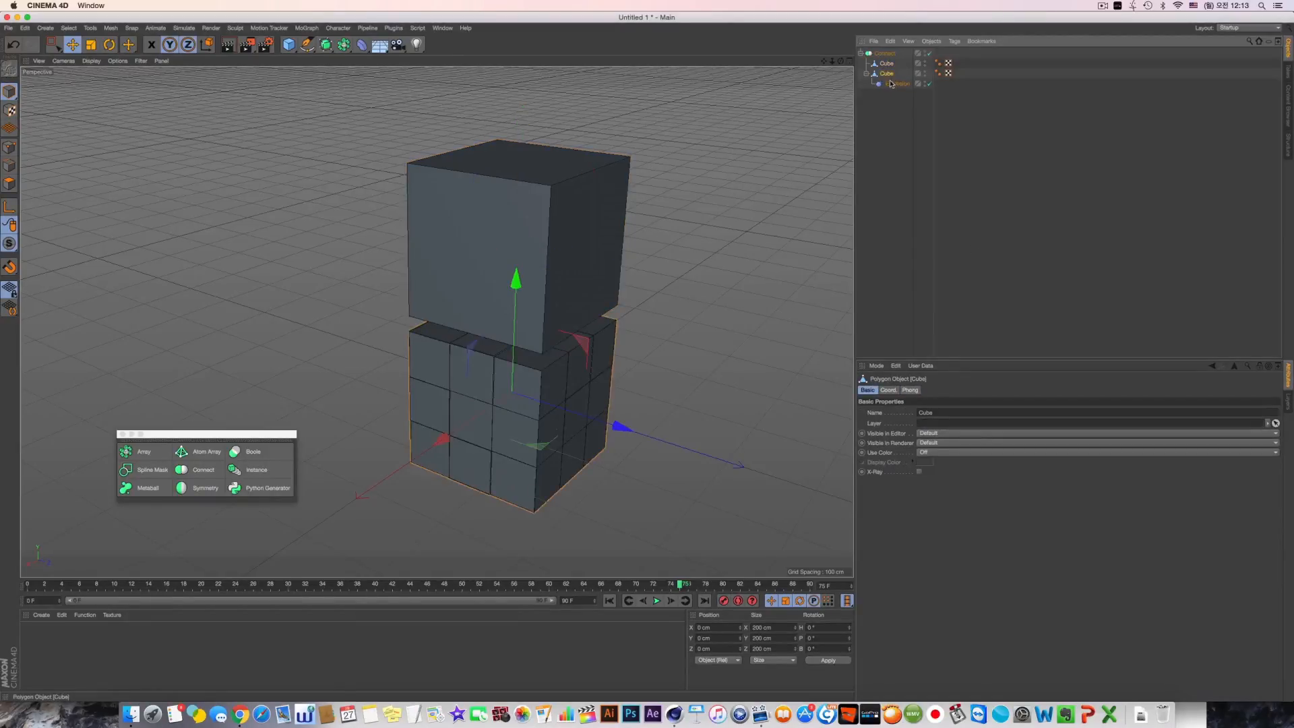
{"action": "left_click", "coordinate": [888, 63]}
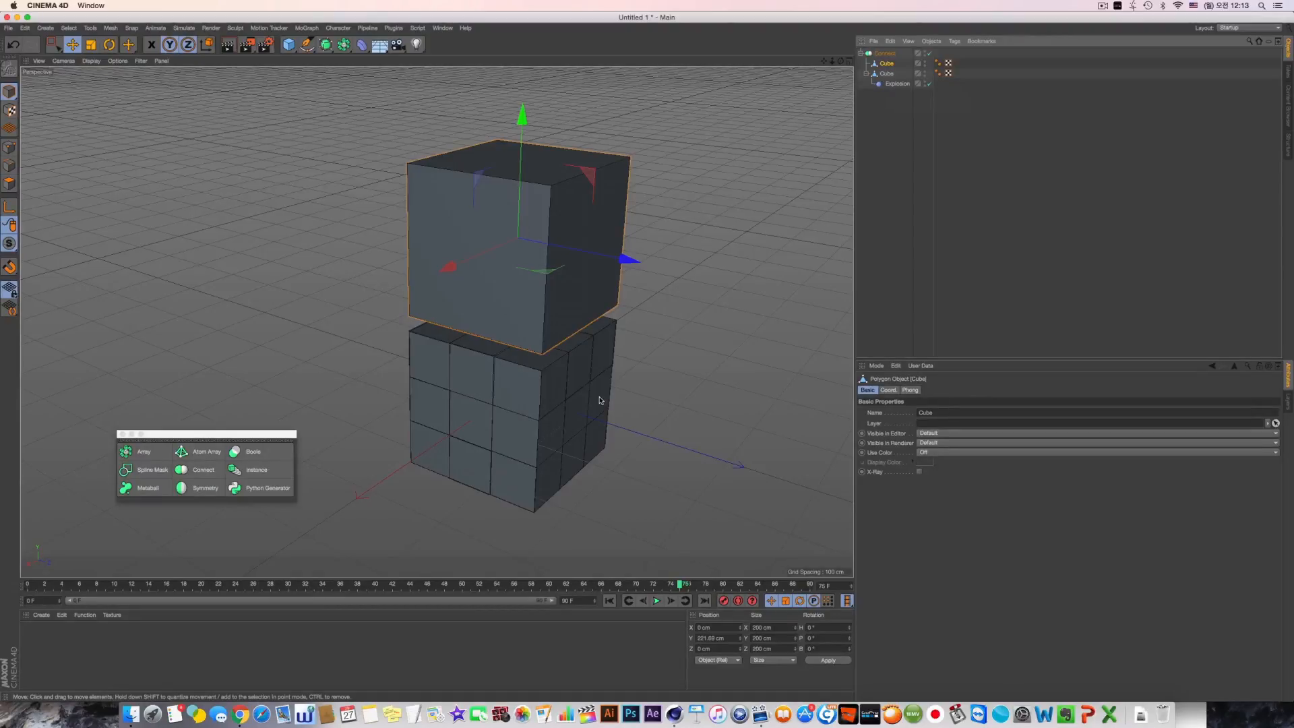
Step: Clear the Objects link of the Connect object and check the upper cube and Connect again
{"action": "left_click", "coordinate": [885, 53]}
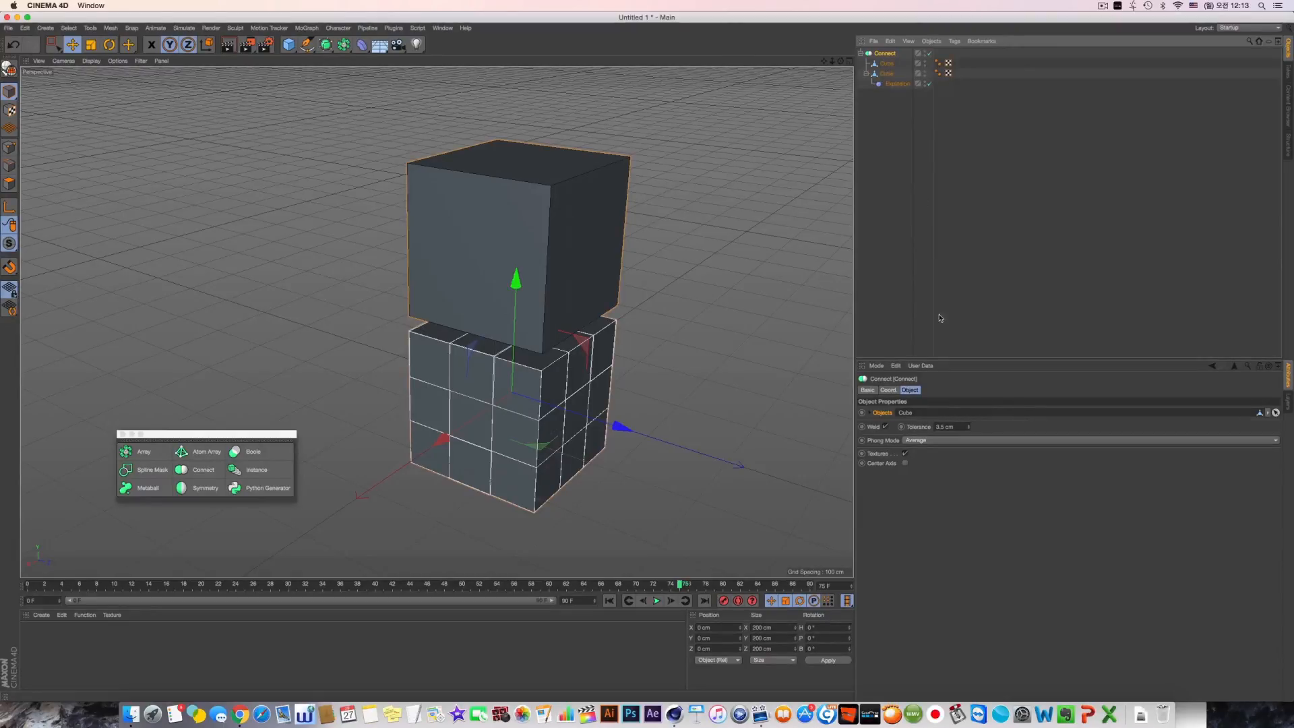
{"action": "left_click", "coordinate": [1270, 413]}
{"action": "left_click", "coordinate": [1259, 422]}
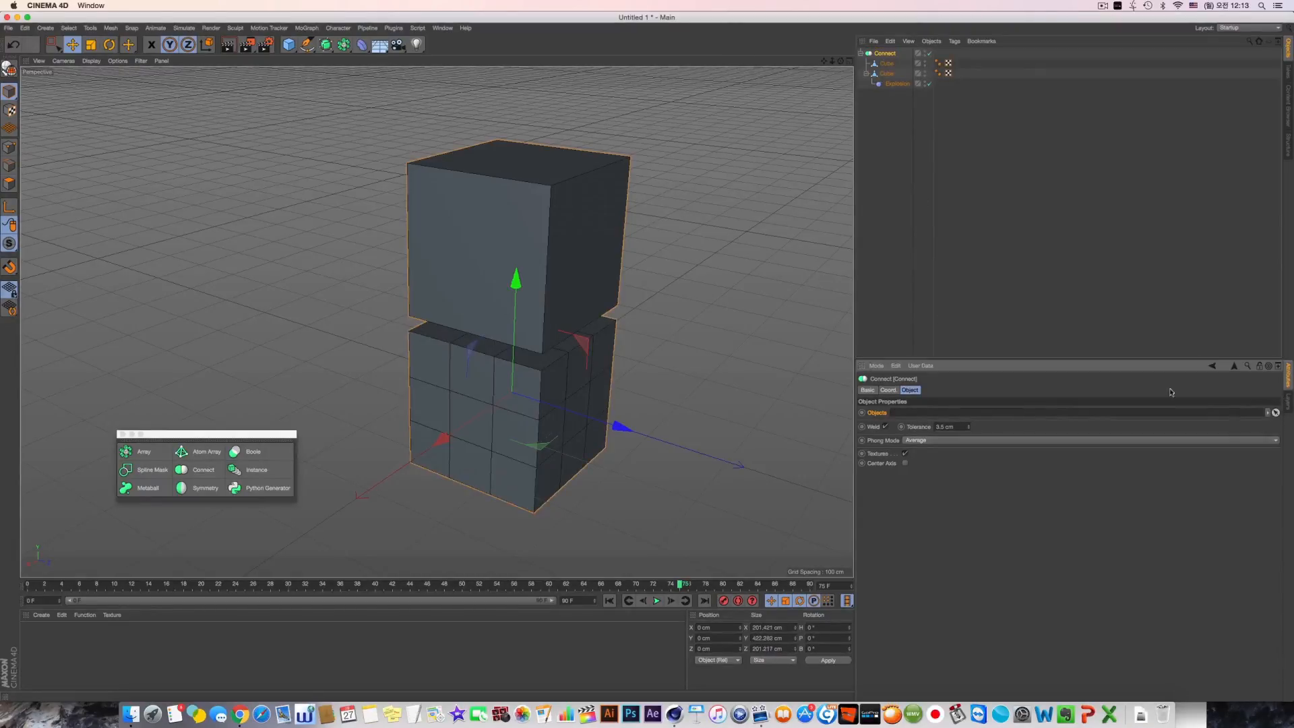
{"action": "left_click_drag", "start_coordinate": [887, 64], "coordinate": [888, 67]}
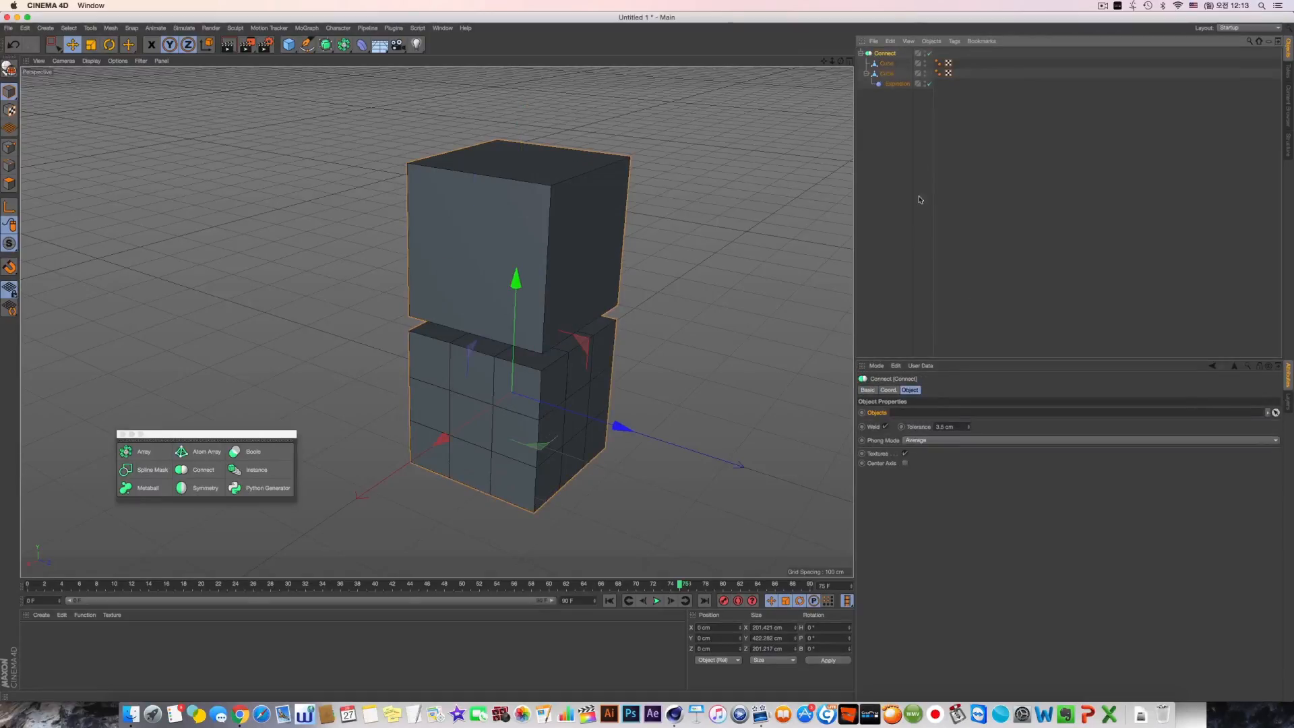
{"action": "left_click", "coordinate": [887, 64]}
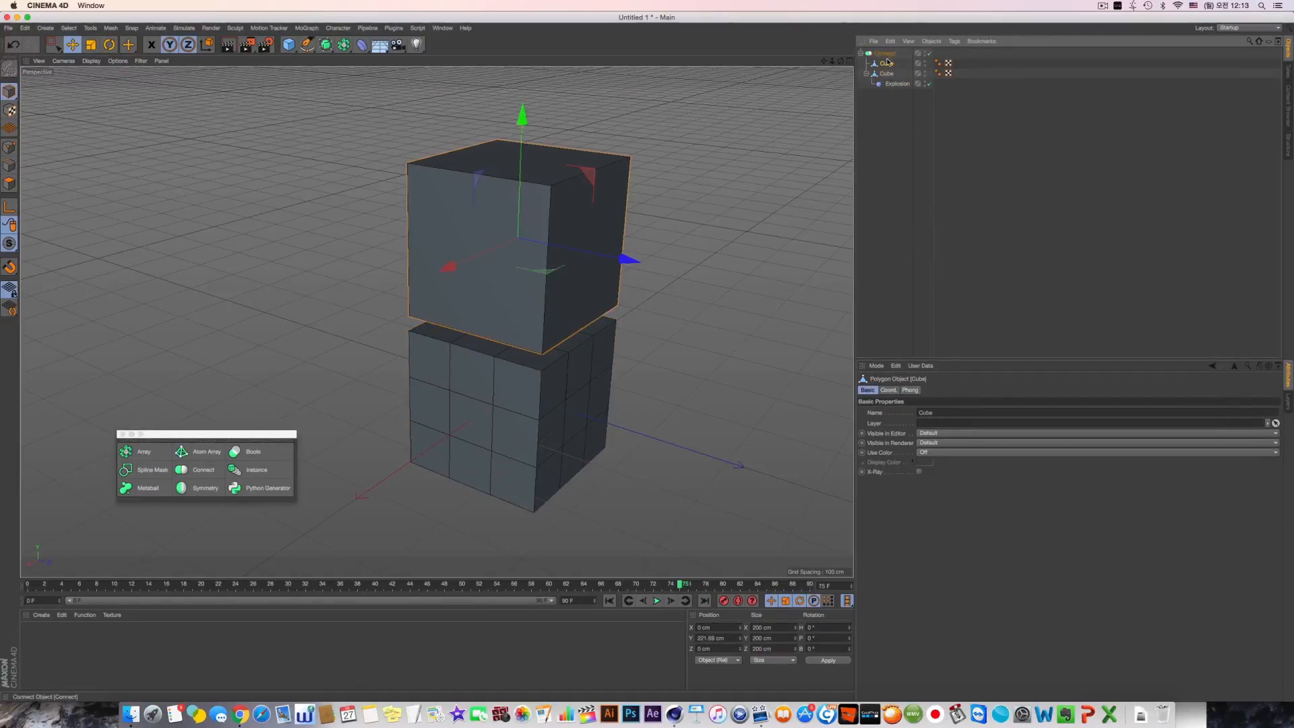
{"action": "left_click", "coordinate": [885, 54]}
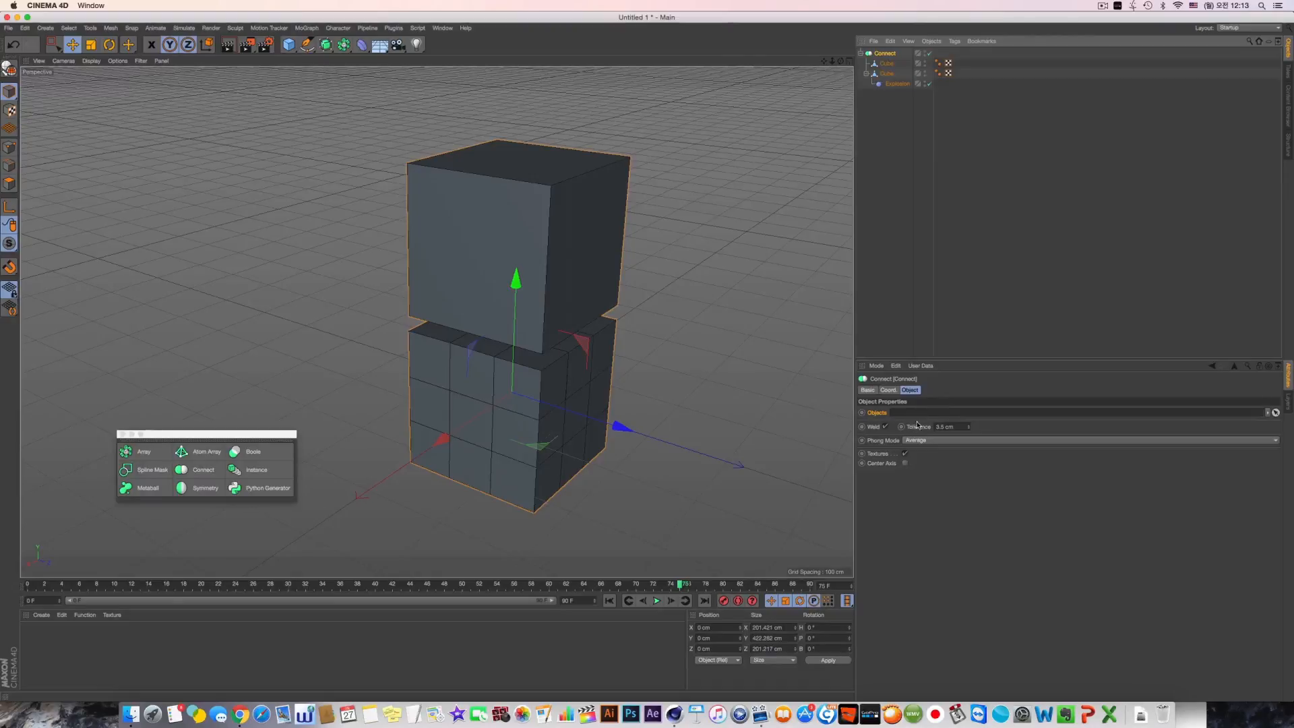
{"action": "left_click", "coordinate": [894, 65]}
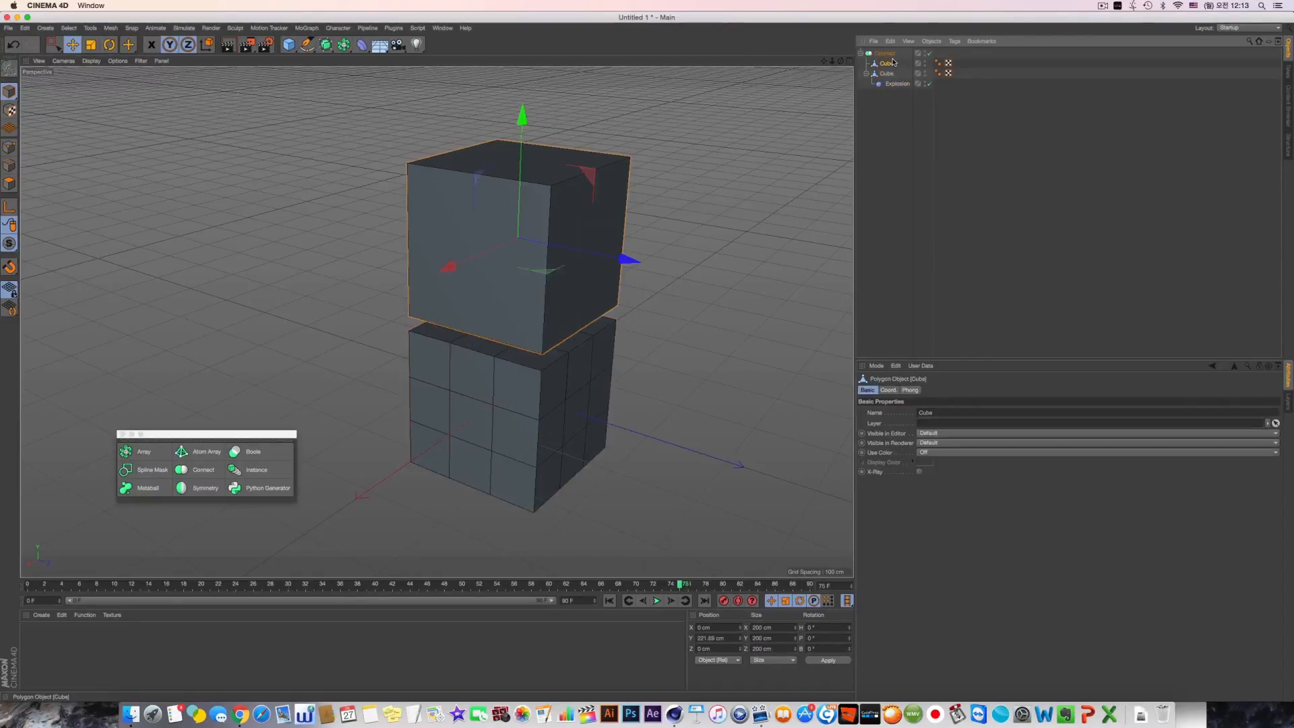
{"action": "left_click", "coordinate": [885, 54]}
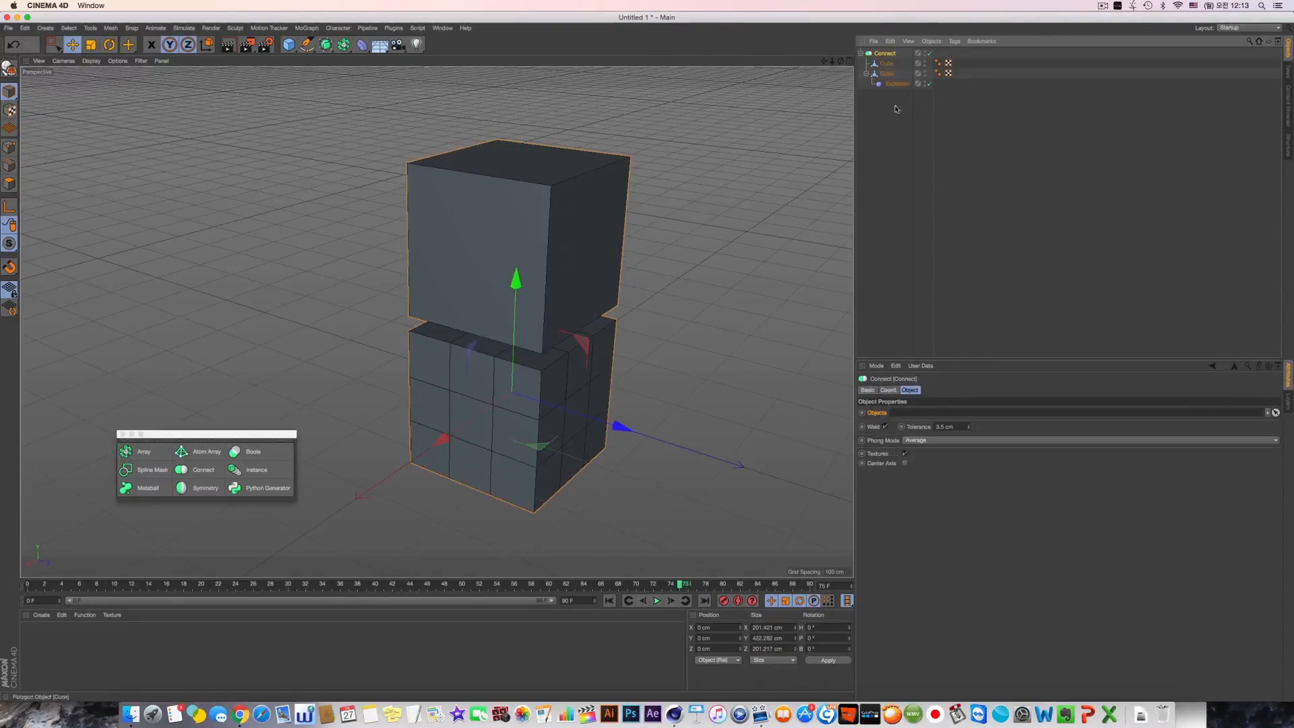
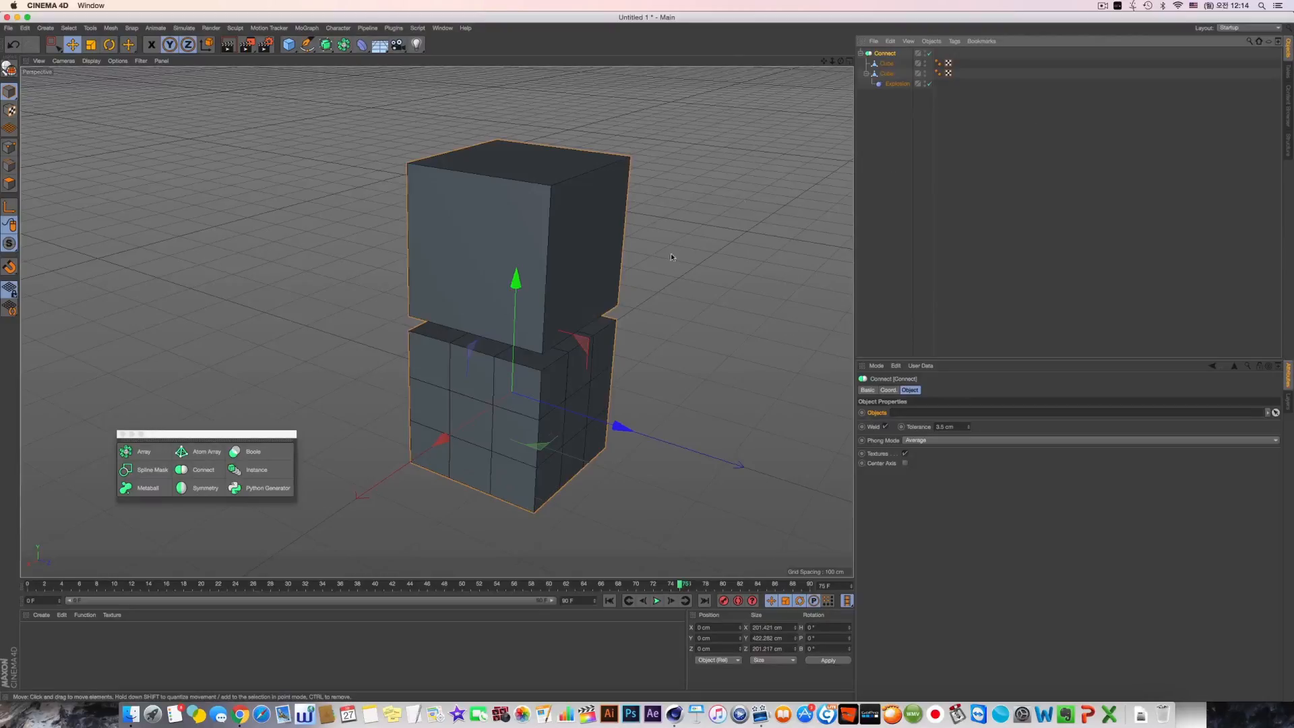
{"action": "left_click_drag", "start_coordinate": [904, 110], "coordinate": [894, 81]}
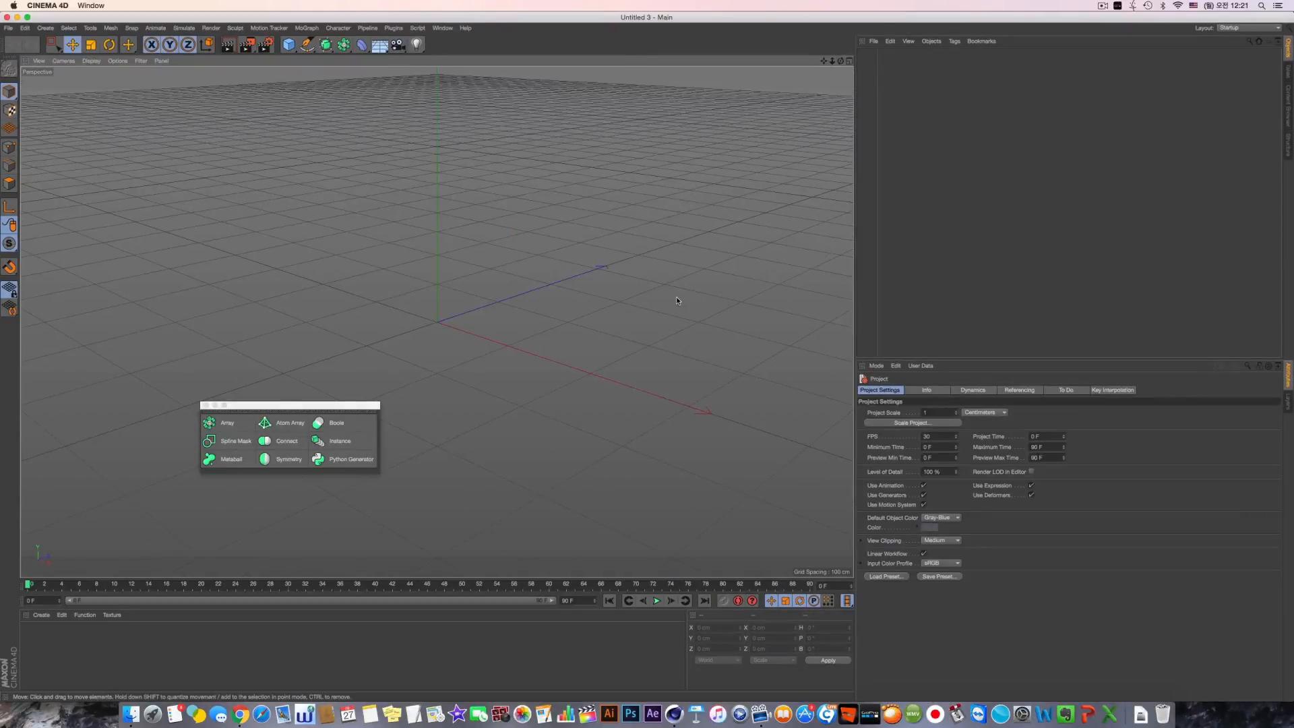
Step: Add an Instance object and a default cube to the new scene, and convert the cube to an editable polygon object
{"action": "left_click", "coordinate": [350, 441]}
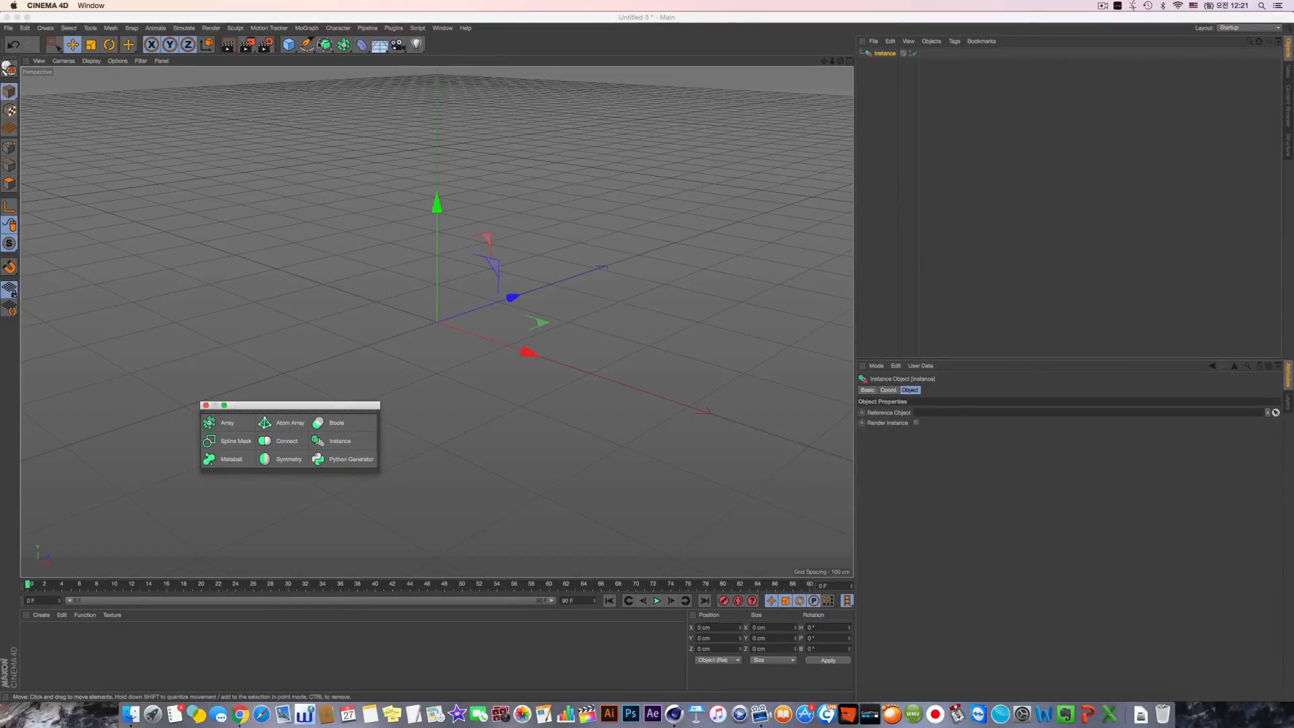
{"action": "left_click", "coordinate": [289, 44]}
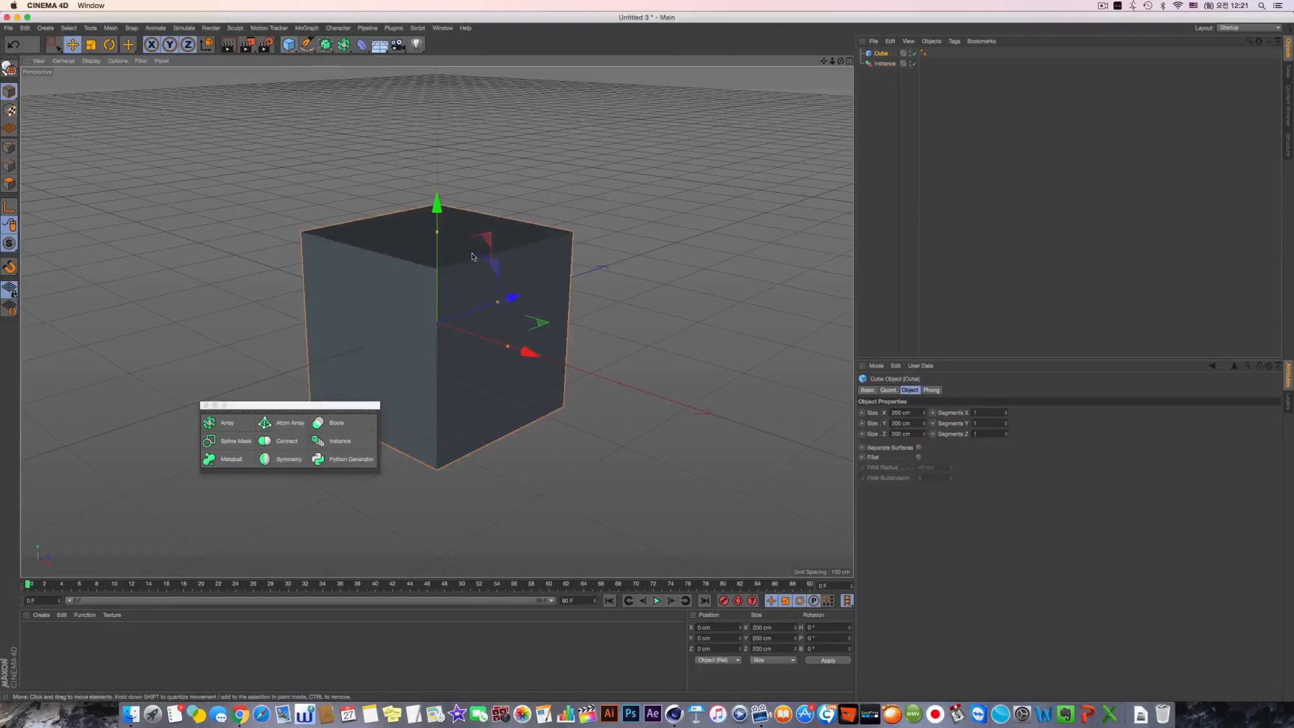
{"action": "middle_click_drag", "start_coordinate": [472, 257], "coordinate": [391, 251], "text": "alt"}
{"action": "scroll", "coordinate": [389, 252], "scroll_direction": "down", "scroll_amount": 4}
{"action": "mouse_move", "coordinate": [244, 247]}
{"action": "middle_mouse_down", "text": "alt"}
{"action": "mouse_move", "coordinate": [235, 255]}
{"action": "mouse_move", "coordinate": [263, 248]}
{"action": "middle_mouse_up", "text": "alt"}
{"action": "left_click", "coordinate": [9, 69]}
{"action": "middle_click_drag", "start_coordinate": [421, 247], "coordinate": [443, 234], "text": "alt"}
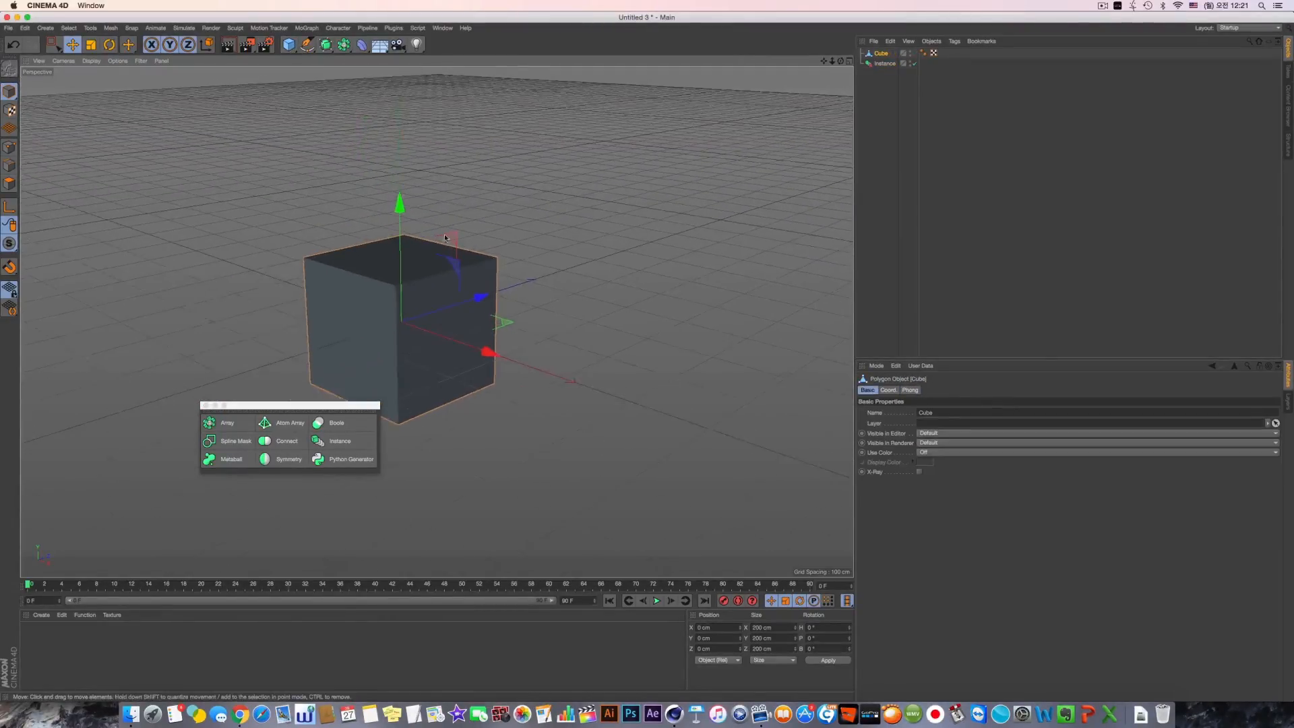
{"action": "scroll", "coordinate": [444, 234], "scroll_direction": "down", "scroll_amount": 3}
{"action": "left_click_drag", "start_coordinate": [439, 247], "coordinate": [441, 268], "text": "alt"}
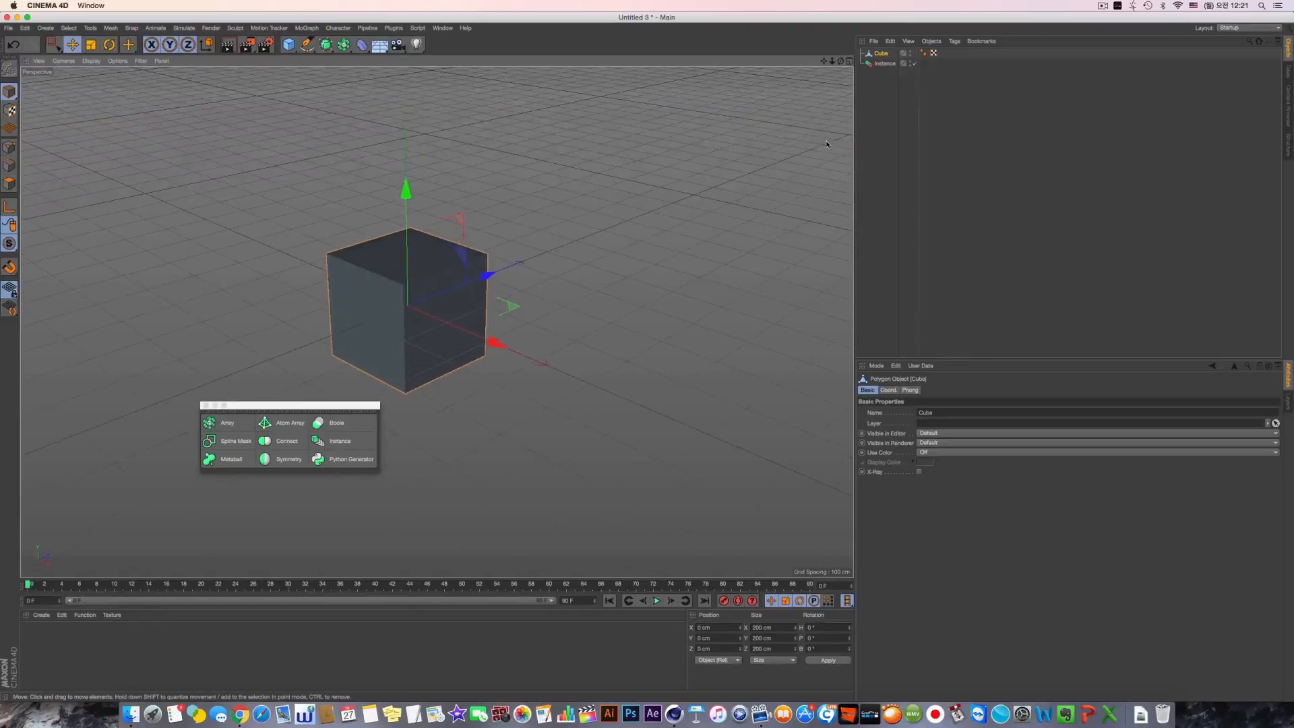
Step: Link the Cube as the Instance's Reference Object and move the instance about 600 cm along the Z axis
{"action": "left_click", "coordinate": [885, 64]}
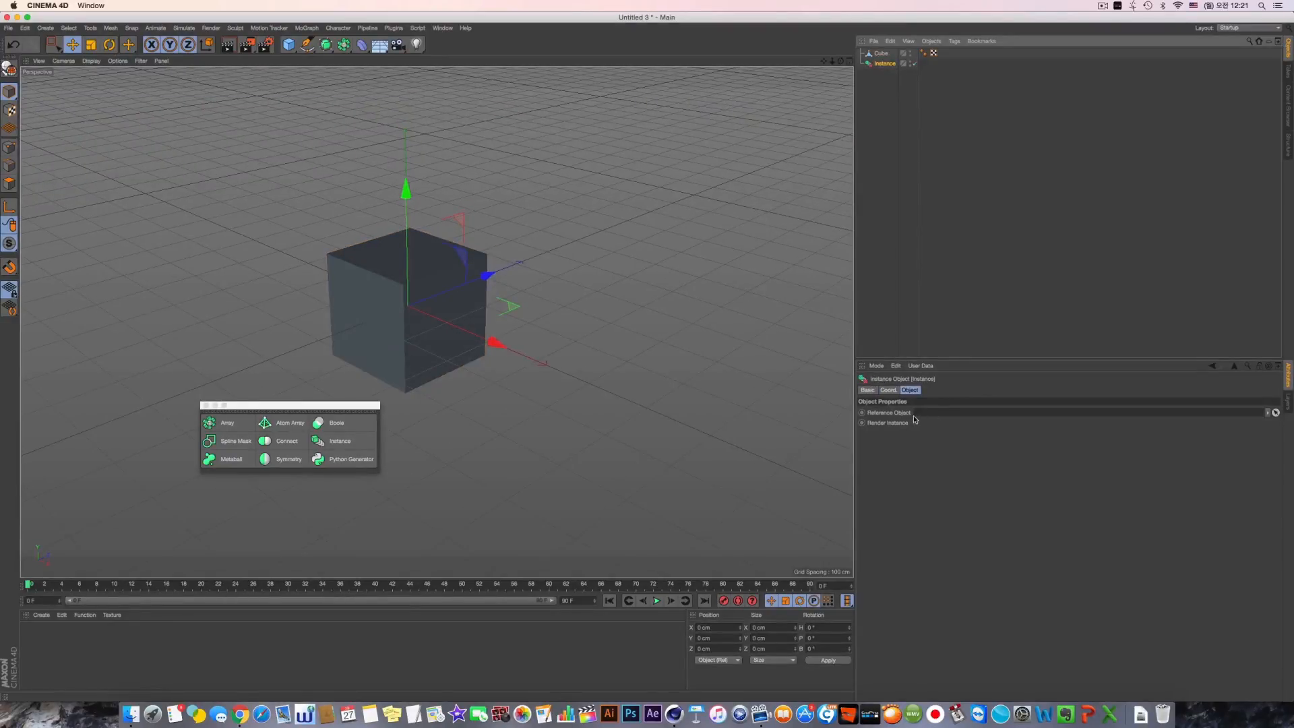
{"action": "left_click_drag", "start_coordinate": [880, 53], "coordinate": [930, 413]}
{"action": "middle_click_drag", "start_coordinate": [386, 249], "coordinate": [360, 270], "text": "alt"}
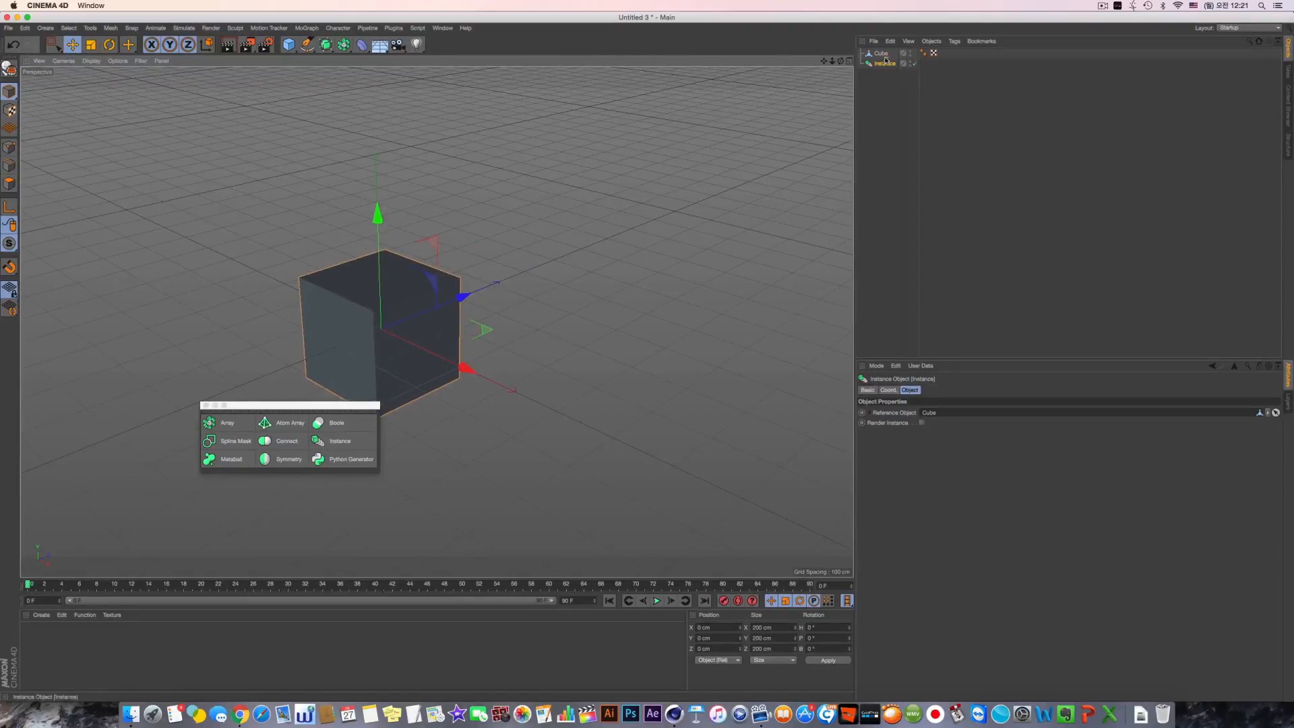
{"action": "mouse_move", "coordinate": [472, 301]}
{"action": "left_mouse_down"}
{"action": "mouse_move", "coordinate": [499, 287]}
{"action": "mouse_move", "coordinate": [483, 272]}
{"action": "mouse_move", "coordinate": [512, 268]}
{"action": "mouse_move", "coordinate": [479, 295]}
{"action": "left_mouse_up"}
{"action": "scroll", "coordinate": [513, 268], "scroll_direction": "down", "scroll_amount": 5}
{"action": "mouse_move", "coordinate": [480, 297]}
{"action": "middle_mouse_down", "text": "alt"}
{"action": "mouse_move", "coordinate": [469, 314]}
{"action": "mouse_move", "coordinate": [484, 279]}
{"action": "middle_mouse_up", "text": "alt"}
{"action": "left_click_drag", "start_coordinate": [484, 282], "coordinate": [624, 190], "text": "alt"}
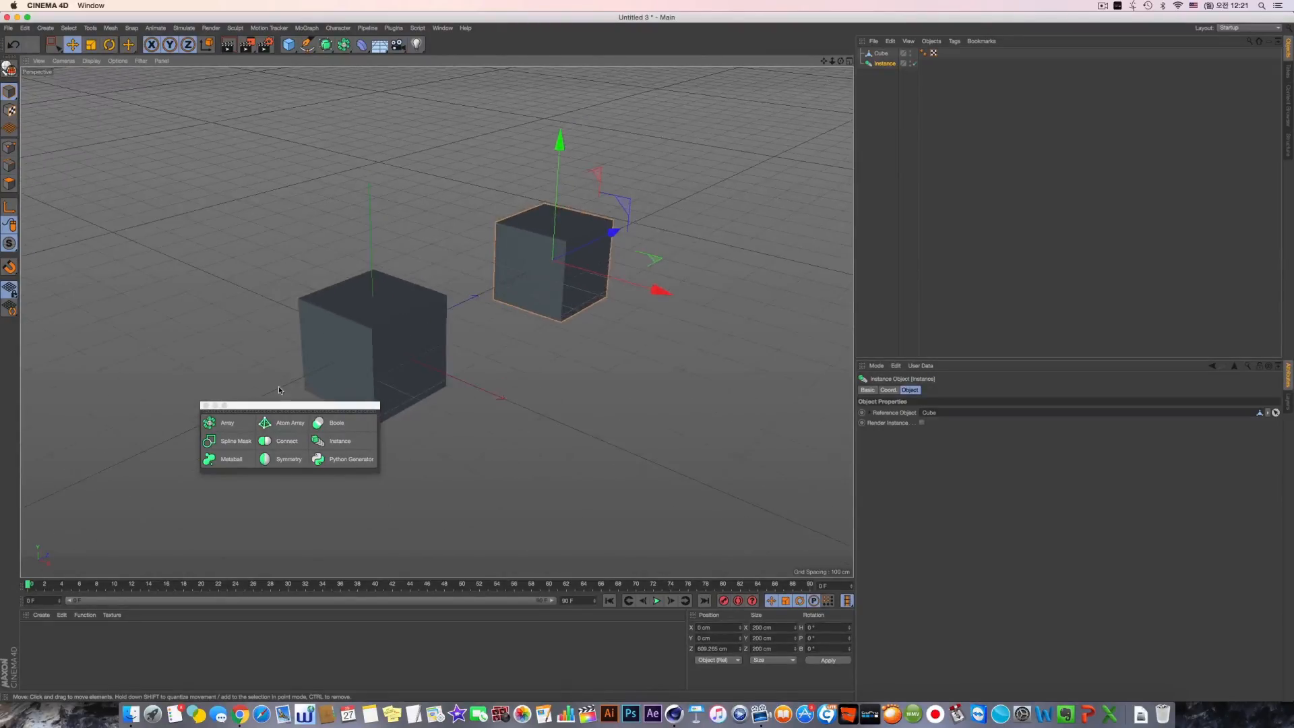
Step: Raise the rear top corner point of the original cube in point mode, and undo the change
{"action": "middle_click_drag", "start_coordinate": [414, 354], "coordinate": [390, 335], "text": "alt"}
{"action": "left_click", "coordinate": [881, 54]}
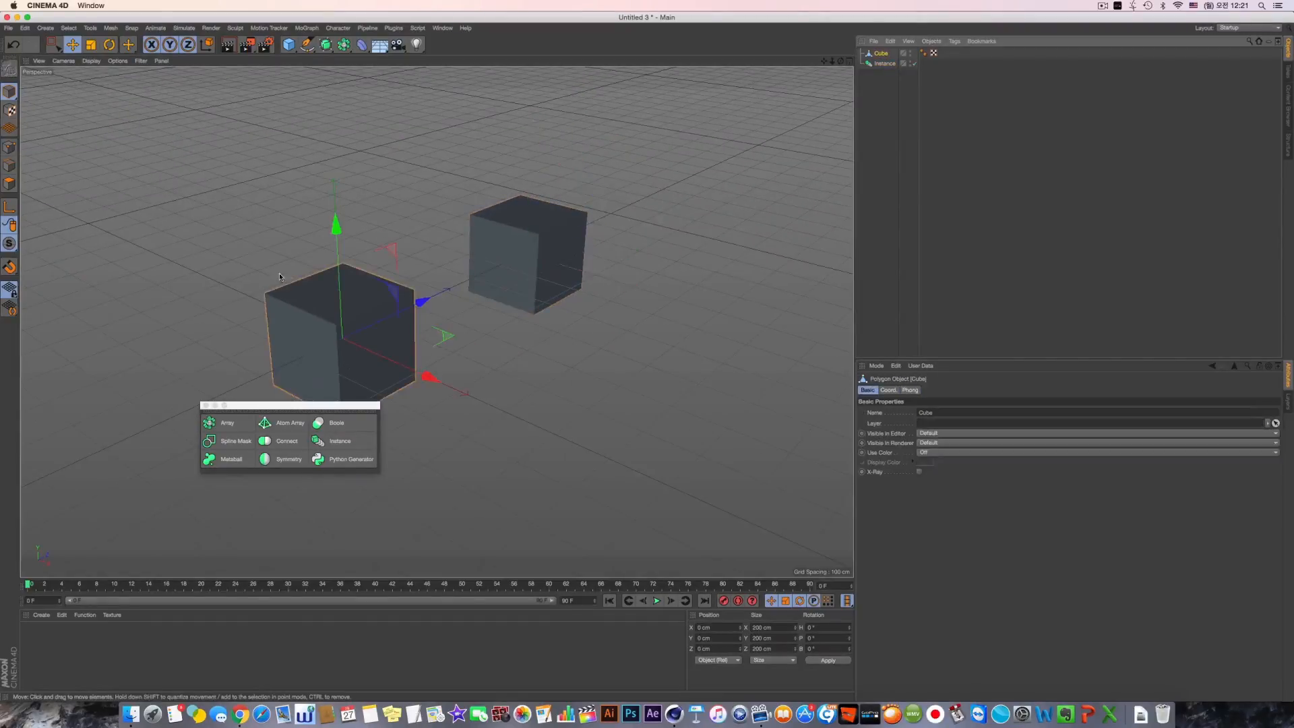
{"action": "left_click", "coordinate": [9, 147]}
{"action": "left_click", "coordinate": [342, 265]}
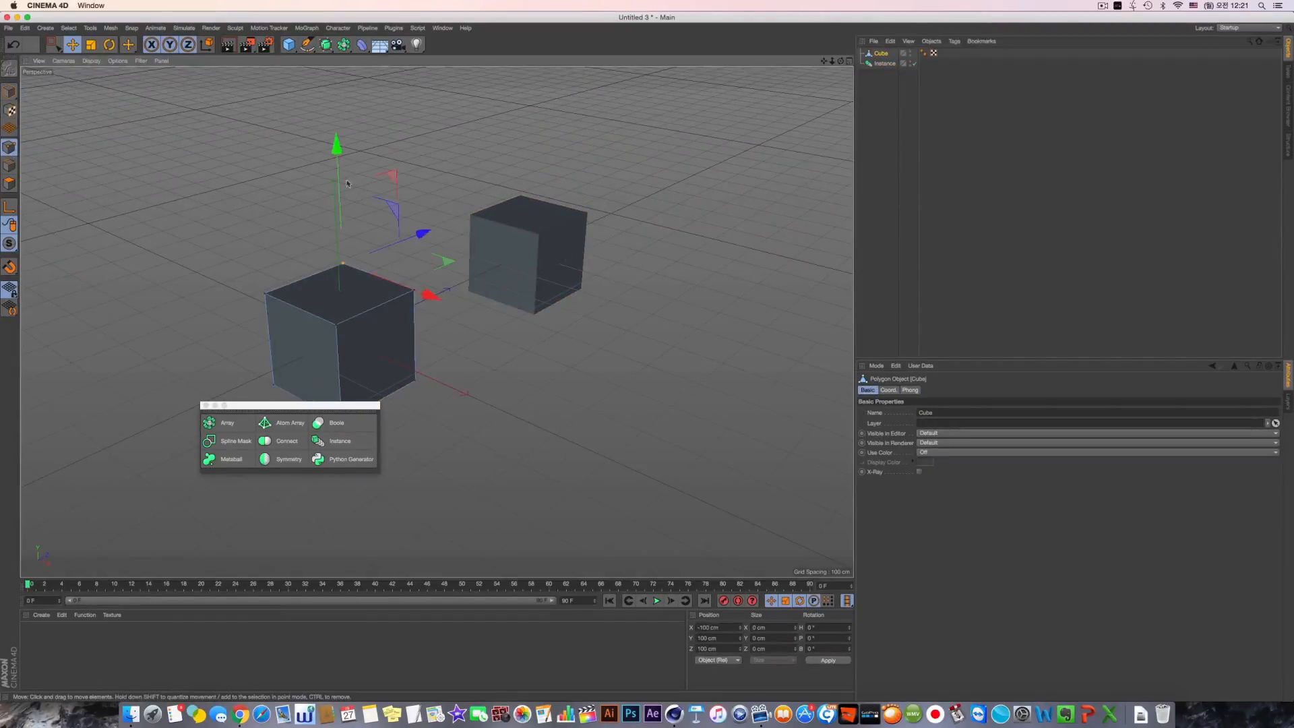
{"action": "left_click_drag", "start_coordinate": [338, 154], "coordinate": [339, 126]}
{"action": "key", "text": "super+z"}
Step: Pull another top corner point of the original cube outward to about 221 cm in X, undo it, and return to model mode
{"action": "mouse_move", "coordinate": [387, 270]}
{"action": "left_mouse_down", "text": "alt"}
{"action": "mouse_move", "coordinate": [436, 321]}
{"action": "mouse_move", "coordinate": [406, 280]}
{"action": "left_mouse_up", "text": "alt"}
{"action": "left_click", "coordinate": [418, 288]}
{"action": "left_click_drag", "start_coordinate": [483, 329], "coordinate": [525, 358]}
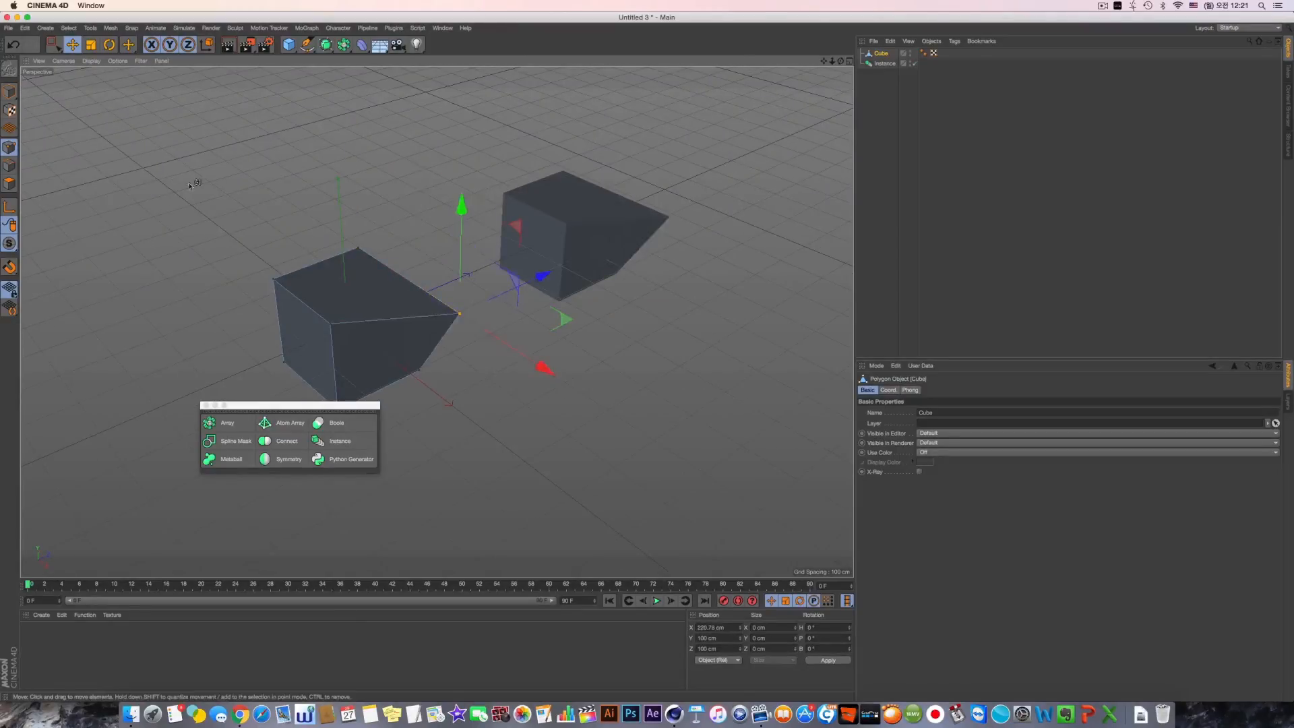
{"action": "key", "text": "super+z"}
{"action": "left_click", "coordinate": [8, 94]}
Step: Duplicate the Instance object and move the copy along the Z axis beyond the first instance
{"action": "left_click", "coordinate": [888, 74]}
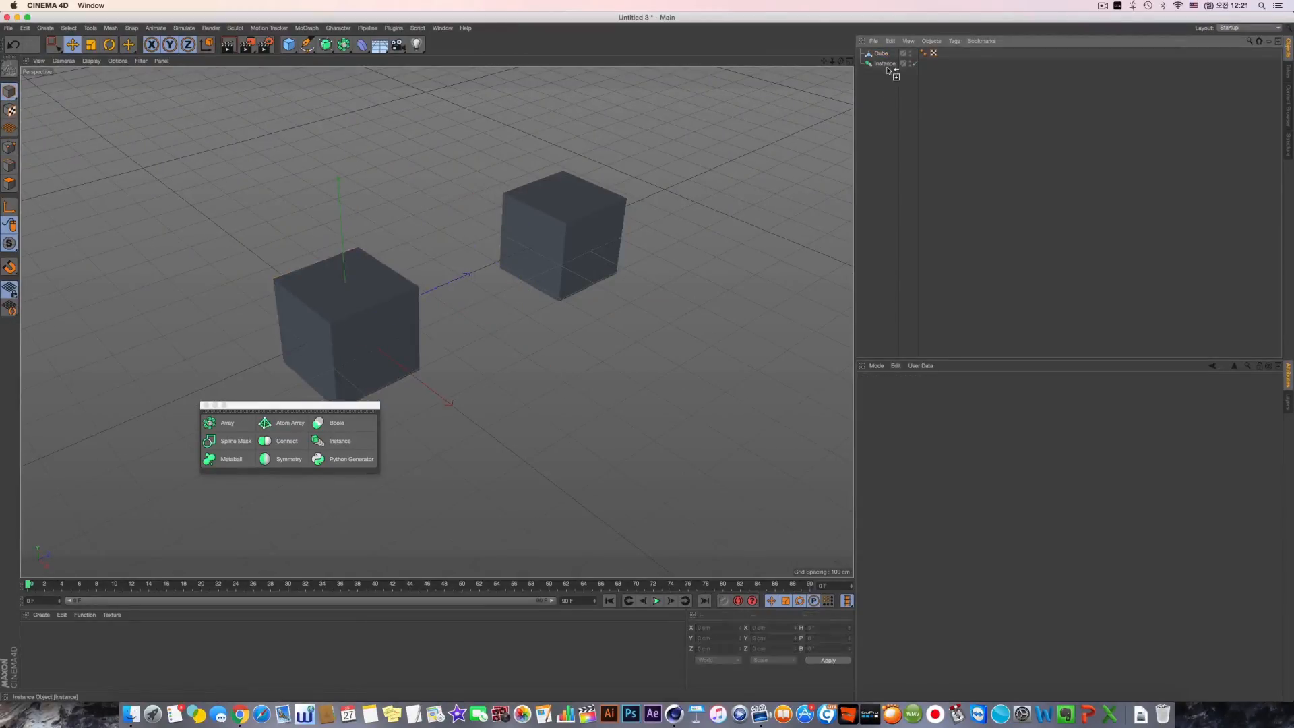
{"action": "left_click_drag", "start_coordinate": [888, 68], "coordinate": [893, 80], "text": "ctrl"}
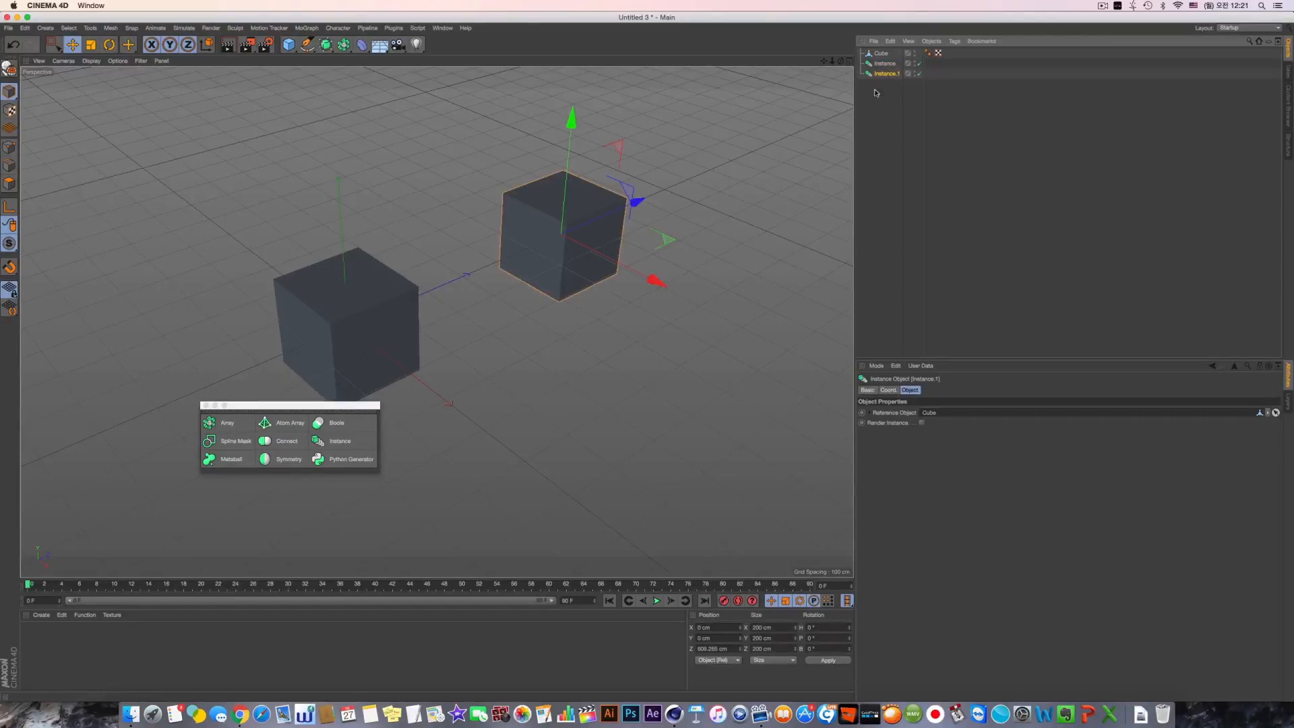
{"action": "left_click_drag", "start_coordinate": [635, 216], "coordinate": [773, 158]}
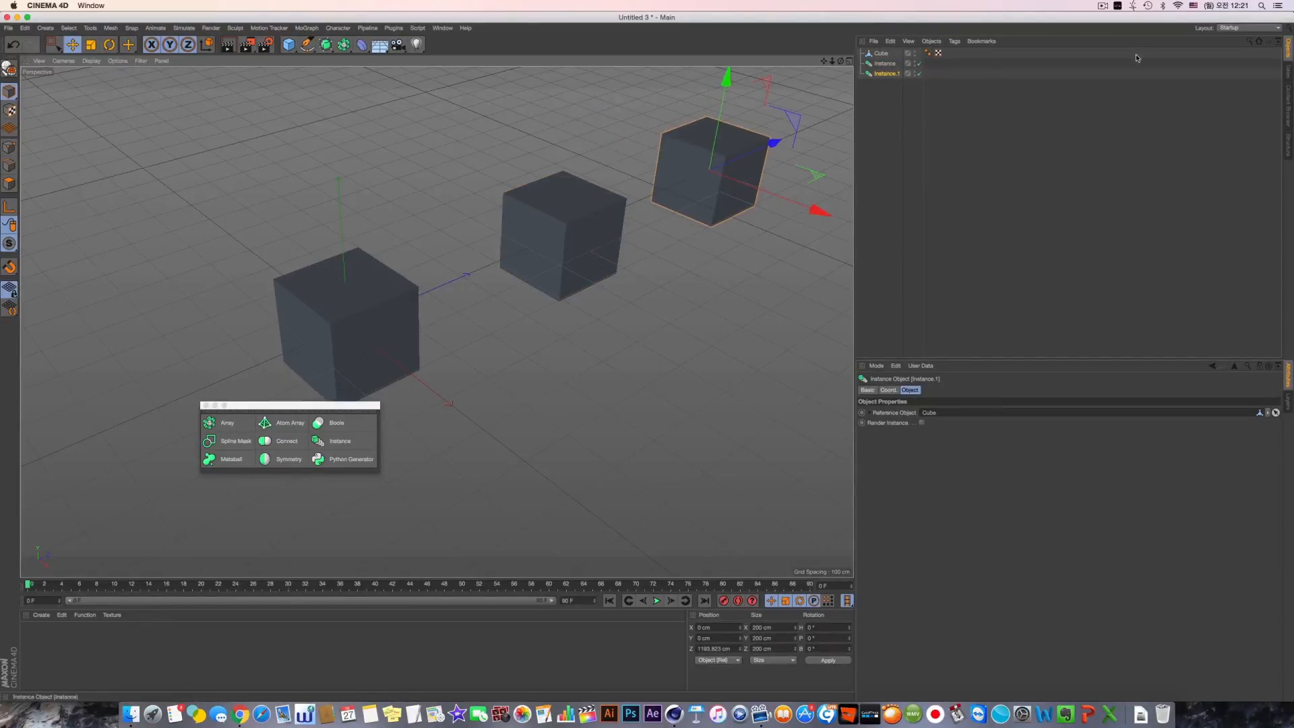
Step: Raise the original cube's rear top corner point to about 149 cm in Y, undo it, and return to model mode
{"action": "left_click", "coordinate": [881, 54]}
{"action": "left_click", "coordinate": [9, 147]}
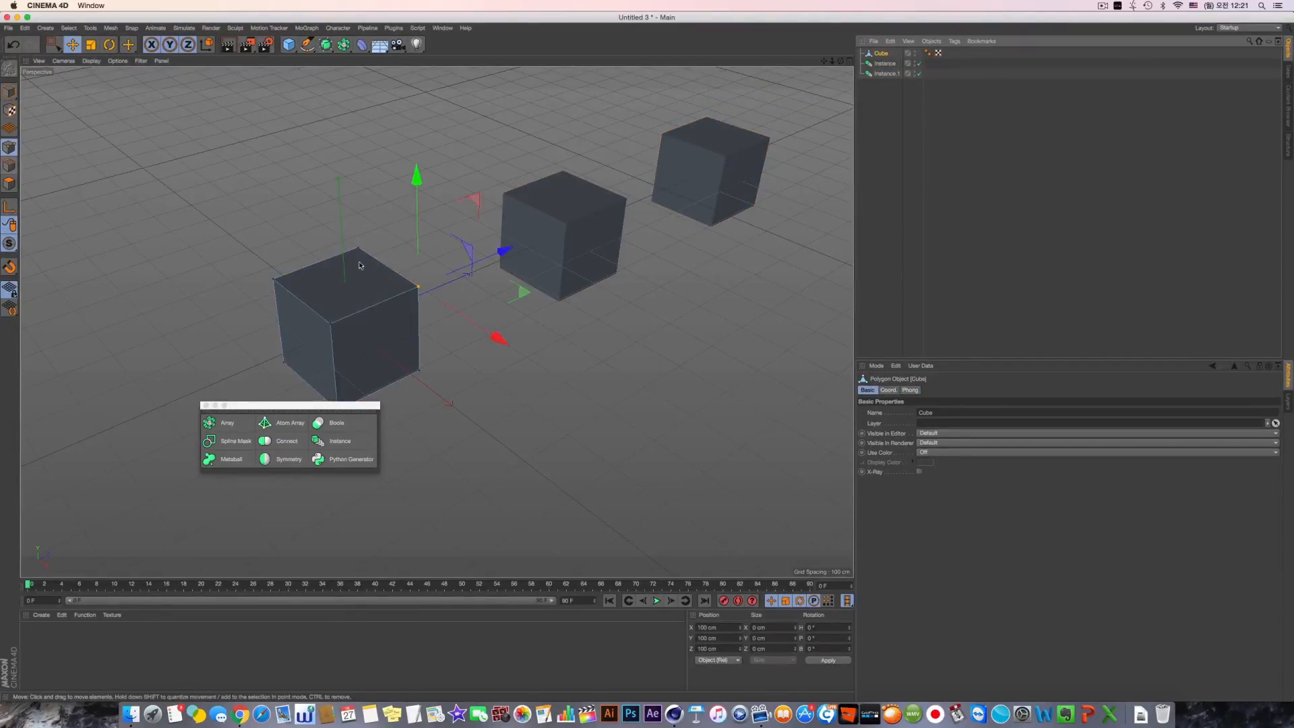
{"action": "left_click", "coordinate": [362, 254]}
{"action": "mouse_move", "coordinate": [353, 176]}
{"action": "left_mouse_down"}
{"action": "mouse_move", "coordinate": [354, 130]}
{"action": "mouse_move", "coordinate": [354, 157]}
{"action": "left_mouse_up"}
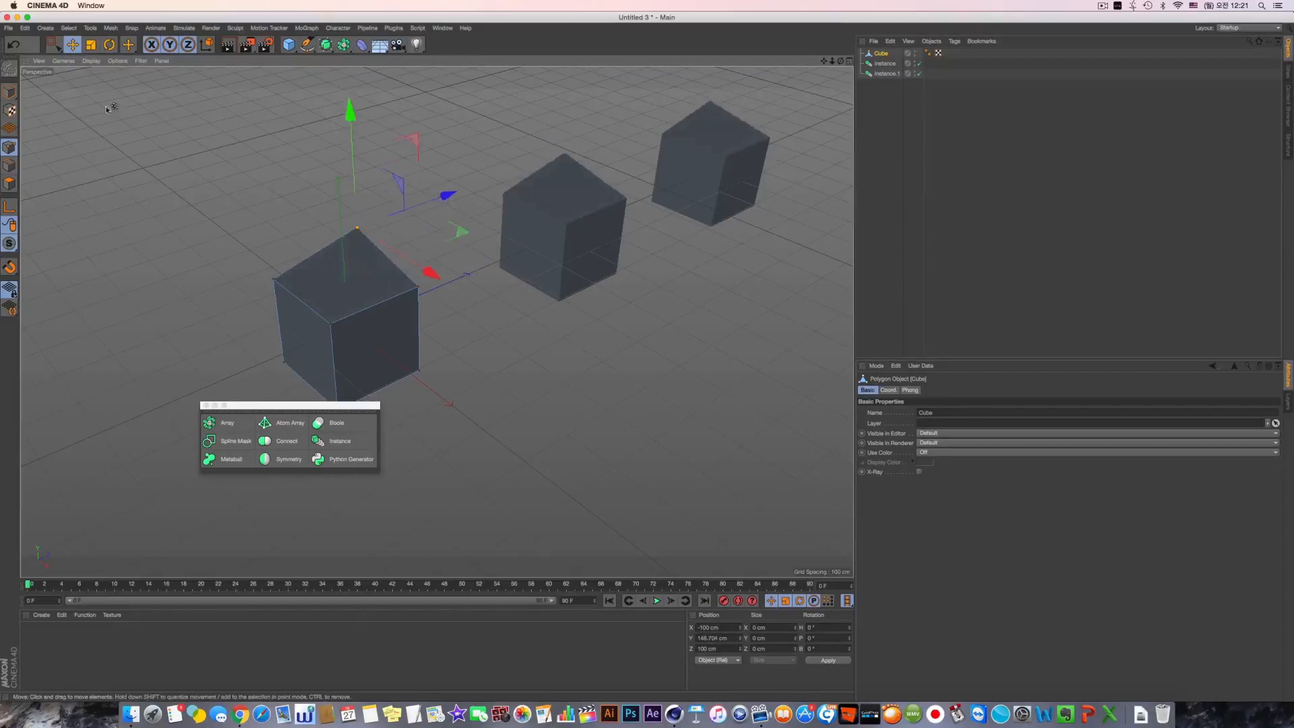
{"action": "key", "text": "super+z"}
{"action": "left_click", "coordinate": [6, 91]}
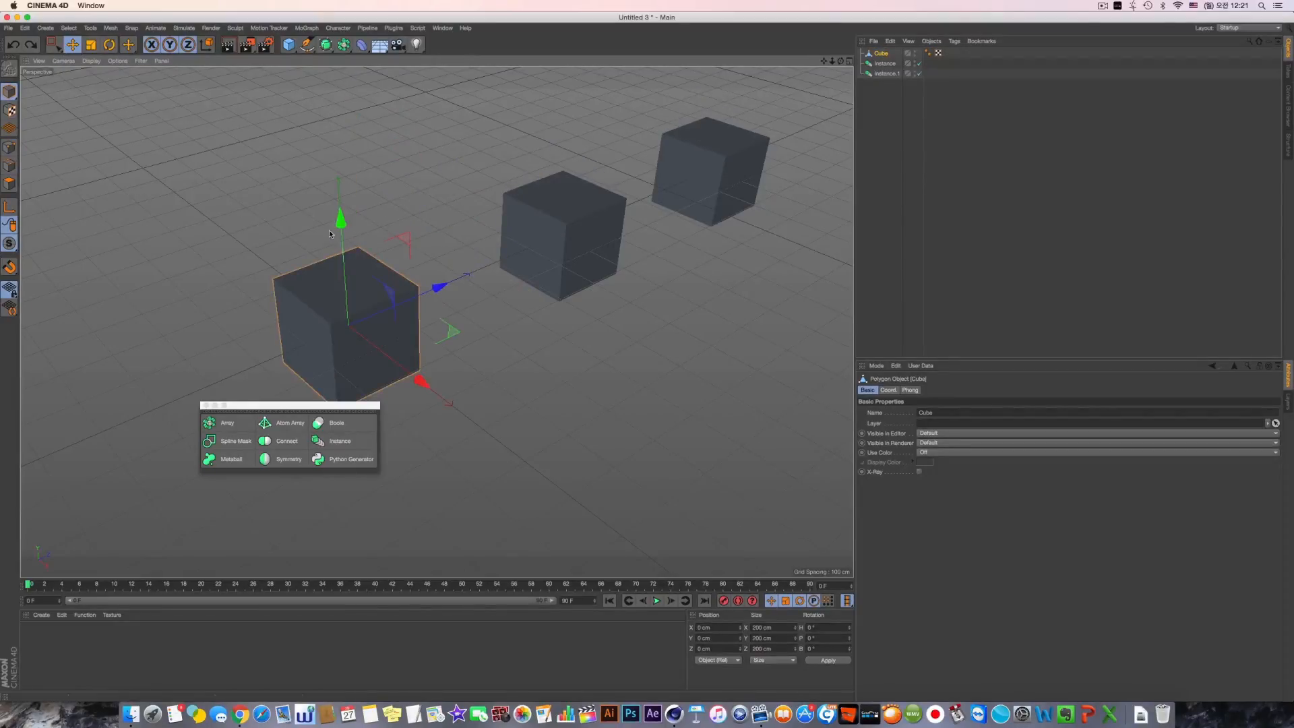
Step: Move the original cube and both instances one at a time to show their independent positions, and undo the moves
{"action": "left_click_drag", "start_coordinate": [342, 258], "coordinate": [342, 362]}
{"action": "key", "text": "super+z"}
{"action": "mouse_move", "coordinate": [465, 246]}
{"action": "left_mouse_down", "text": "alt"}
{"action": "mouse_move", "coordinate": [484, 241]}
{"action": "mouse_move", "coordinate": [442, 249]}
{"action": "left_mouse_up", "text": "alt"}
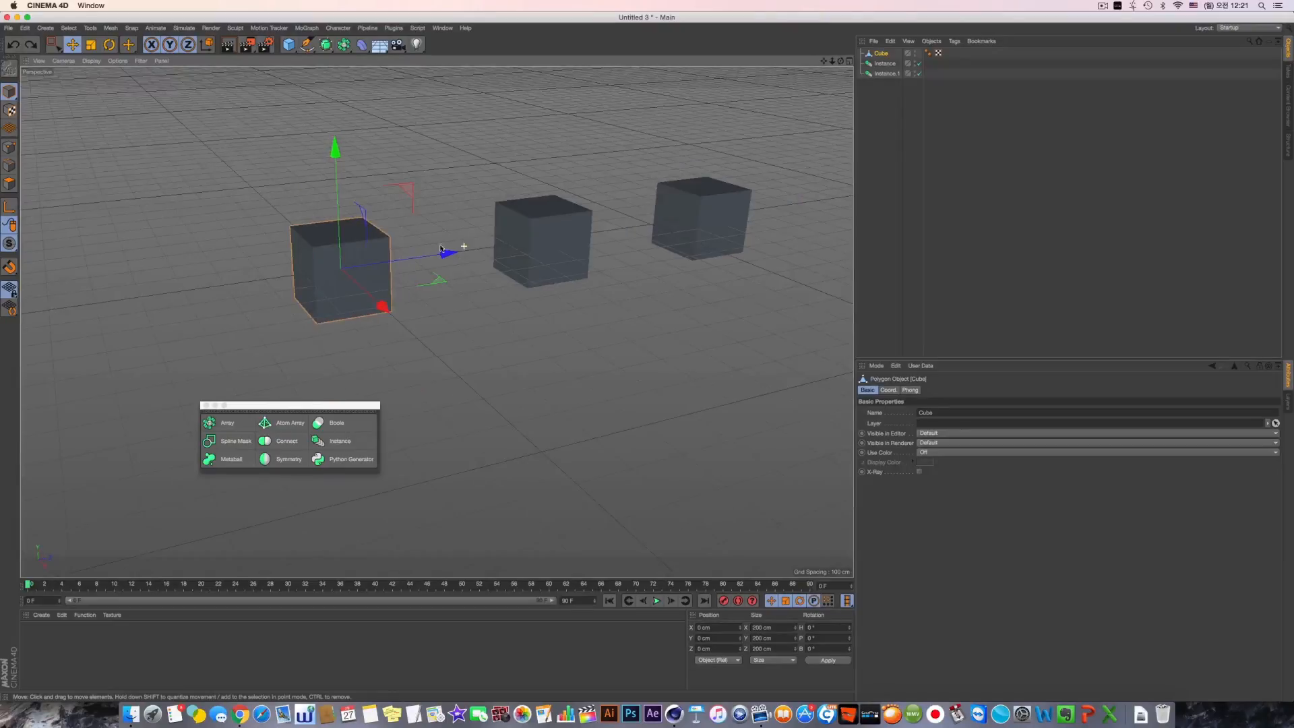
{"action": "left_click_drag", "start_coordinate": [356, 186], "coordinate": [352, 273]}
{"action": "left_click", "coordinate": [543, 243]}
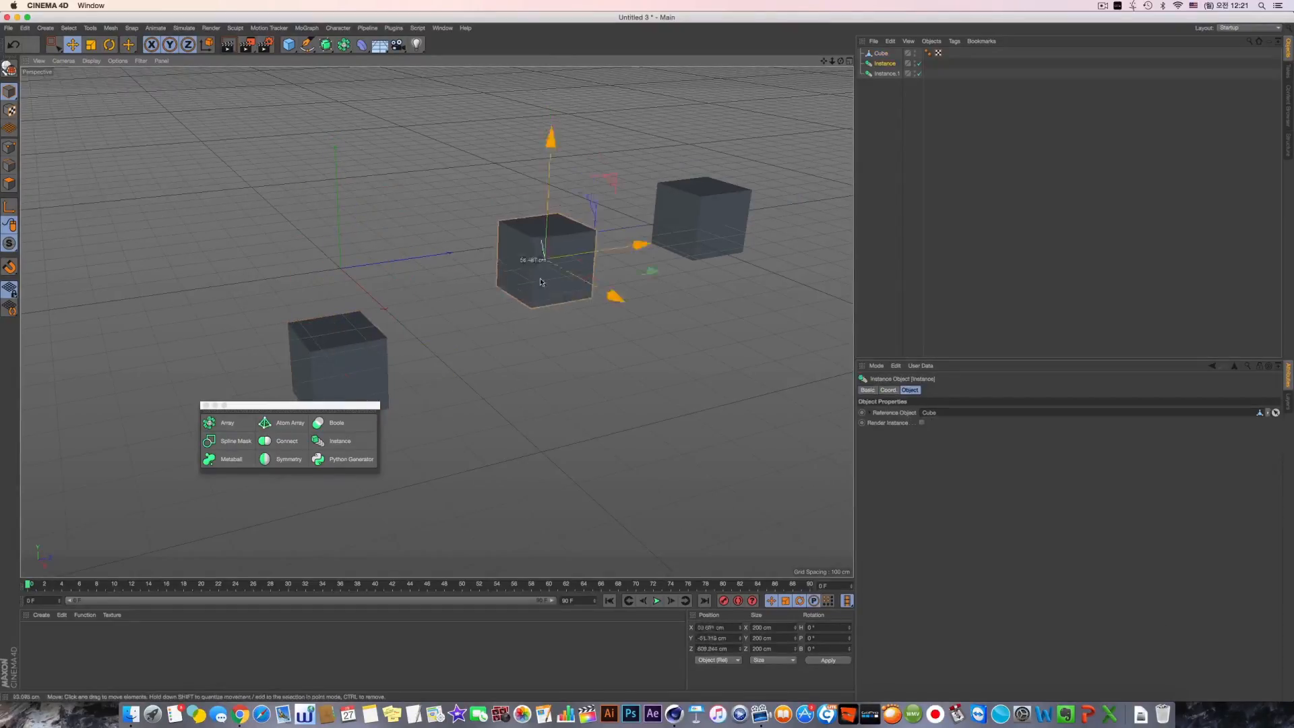
{"action": "left_click", "coordinate": [696, 216]}
{"action": "left_click_drag", "start_coordinate": [714, 98], "coordinate": [708, 159]}
{"action": "key", "text": "super+z"}
{"action": "key", "text": "super+z"}
{"action": "key", "text": "super+z"}
{"action": "key", "text": "super+z"}
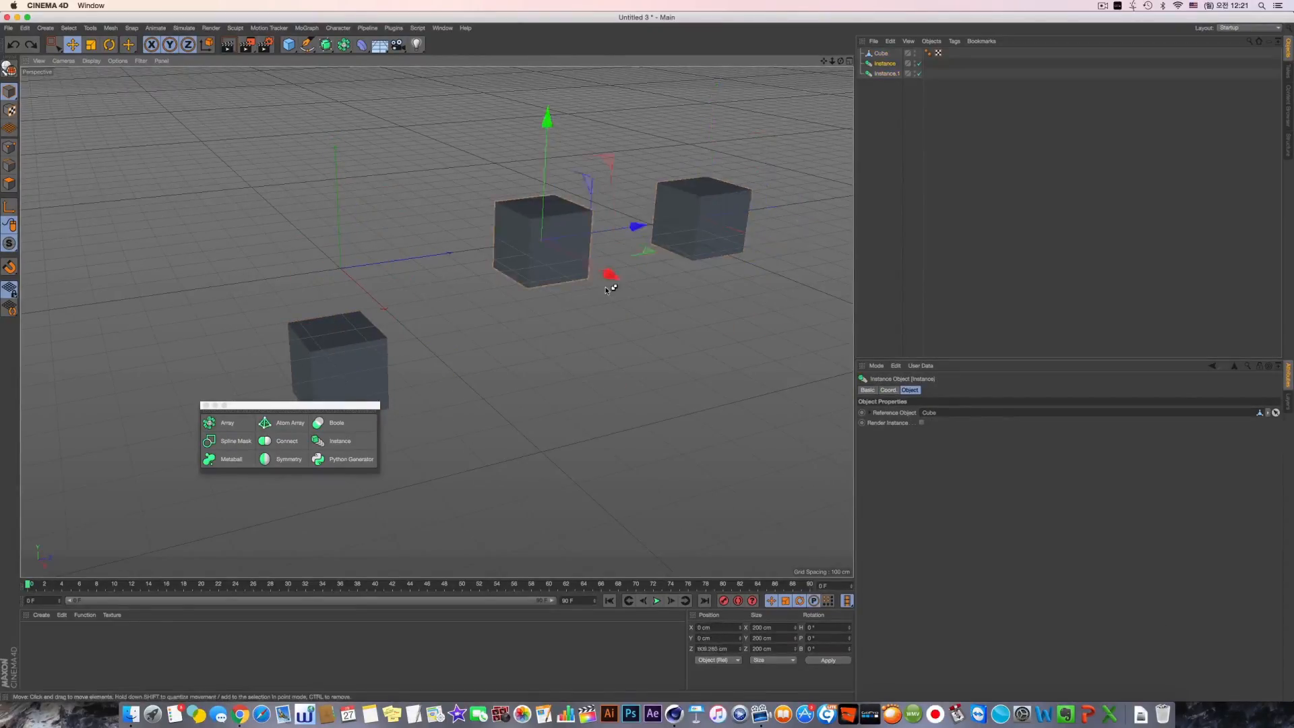
Step: Delete both Instance objects, leaving only the original cube
{"action": "left_click_drag", "start_coordinate": [503, 272], "coordinate": [545, 294], "text": "alt"}
{"action": "right_click_drag", "start_coordinate": [545, 294], "coordinate": [472, 307], "text": "alt"}
{"action": "middle_click_drag", "start_coordinate": [439, 321], "coordinate": [490, 330], "text": "alt"}
{"action": "right_click_drag", "start_coordinate": [502, 317], "coordinate": [543, 314], "text": "alt"}
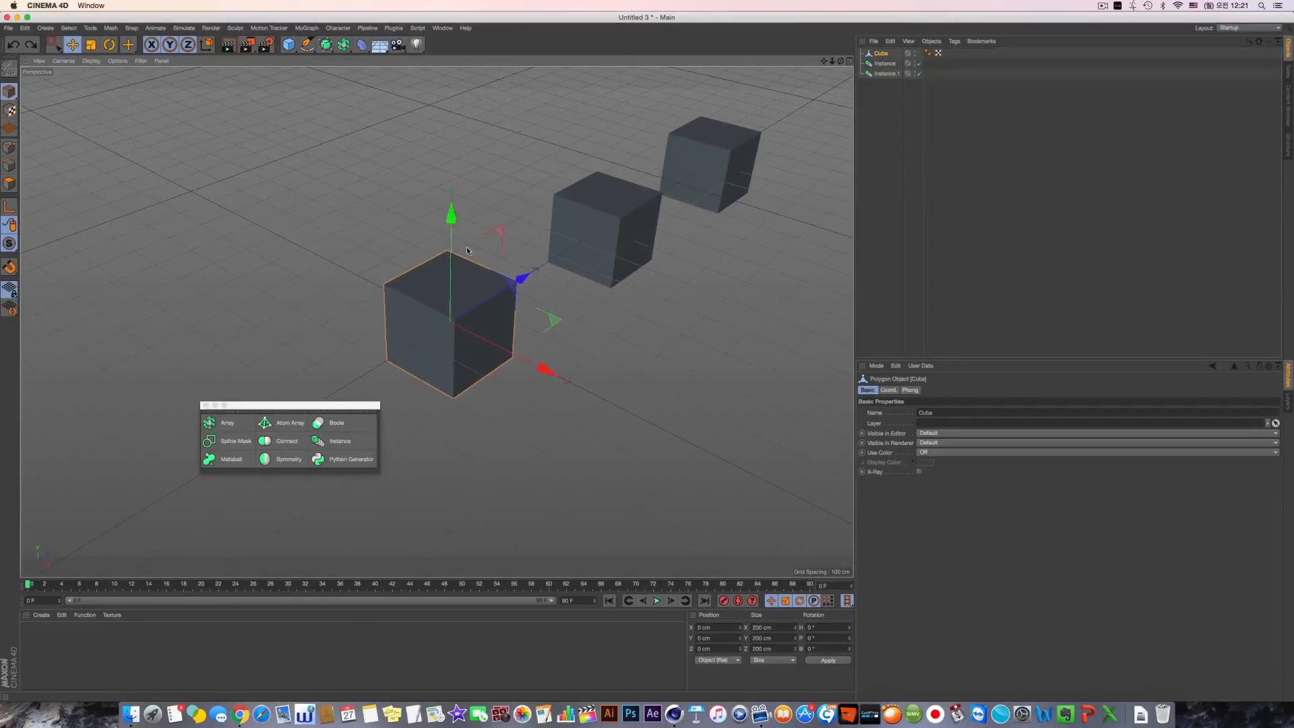
{"action": "left_click_drag", "start_coordinate": [422, 287], "coordinate": [429, 298], "text": "alt"}
{"action": "middle_click_drag", "start_coordinate": [435, 277], "coordinate": [383, 274], "text": "alt"}
{"action": "right_click_drag", "start_coordinate": [383, 274], "coordinate": [413, 263], "text": "alt"}
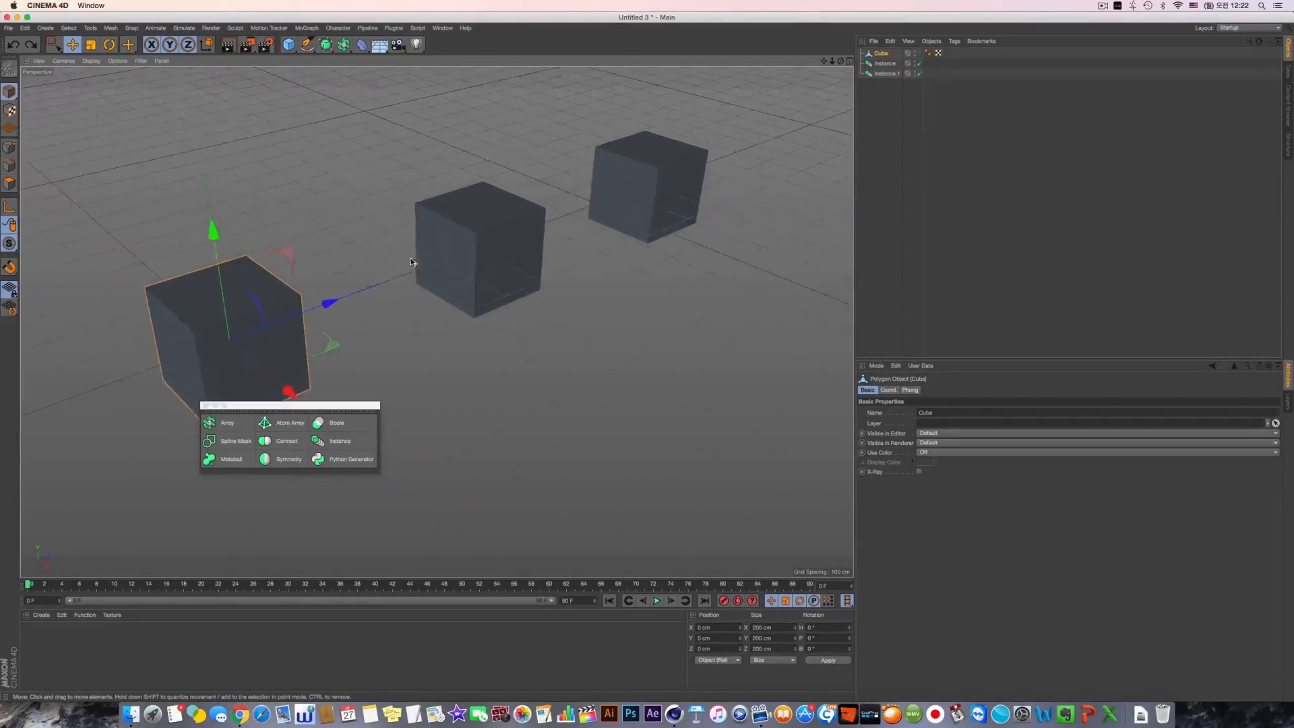
{"action": "middle_click_drag", "start_coordinate": [412, 260], "coordinate": [459, 265], "text": "alt"}
{"action": "left_click", "coordinate": [883, 81]}
{"action": "left_click_drag", "start_coordinate": [903, 89], "coordinate": [884, 65]}
{"action": "key", "text": "Delete"}
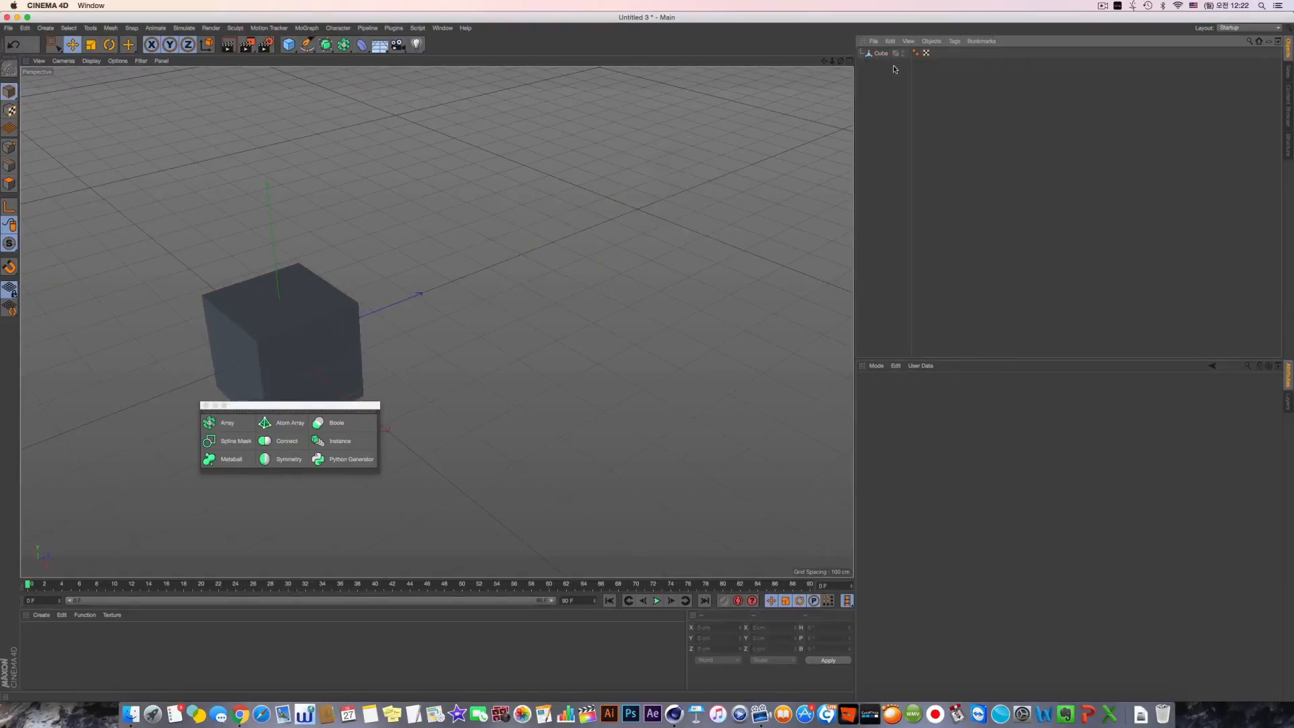
Step: Create an Instance directly from the selected cube and move it along the Z axis away from the cube
{"action": "left_click", "coordinate": [317, 323]}
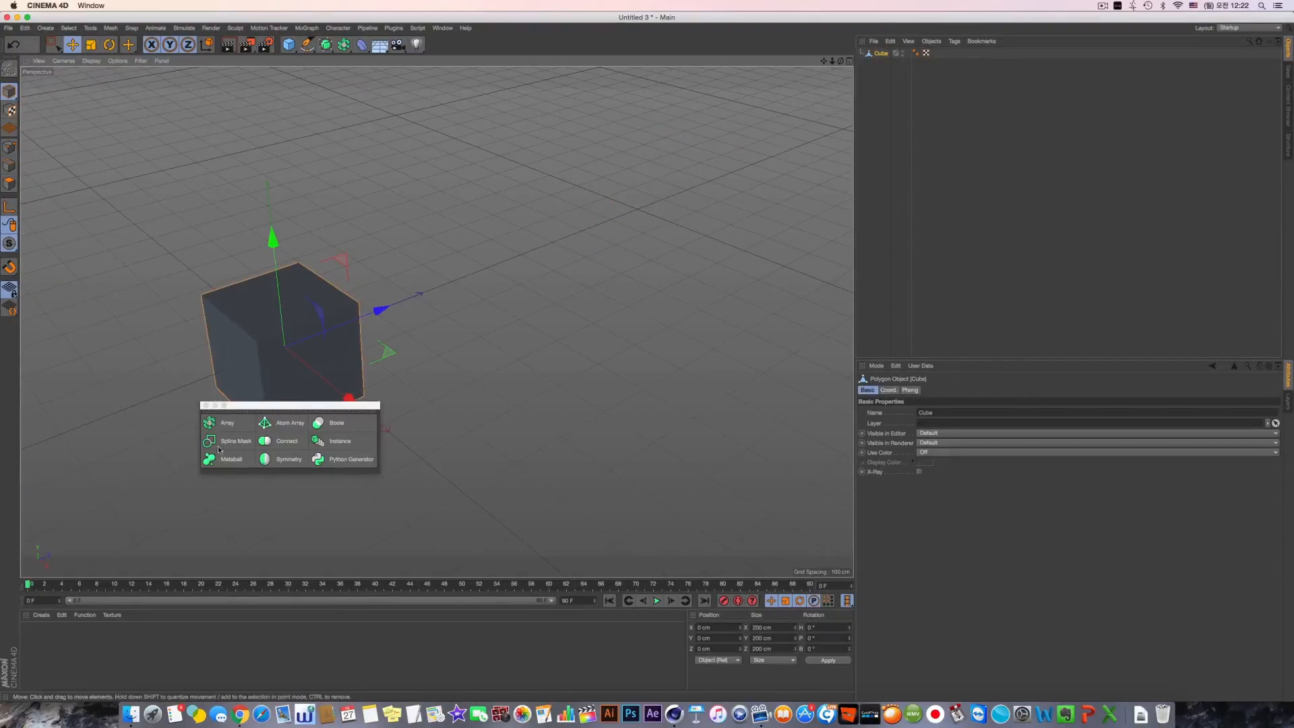
{"action": "left_click", "coordinate": [349, 445]}
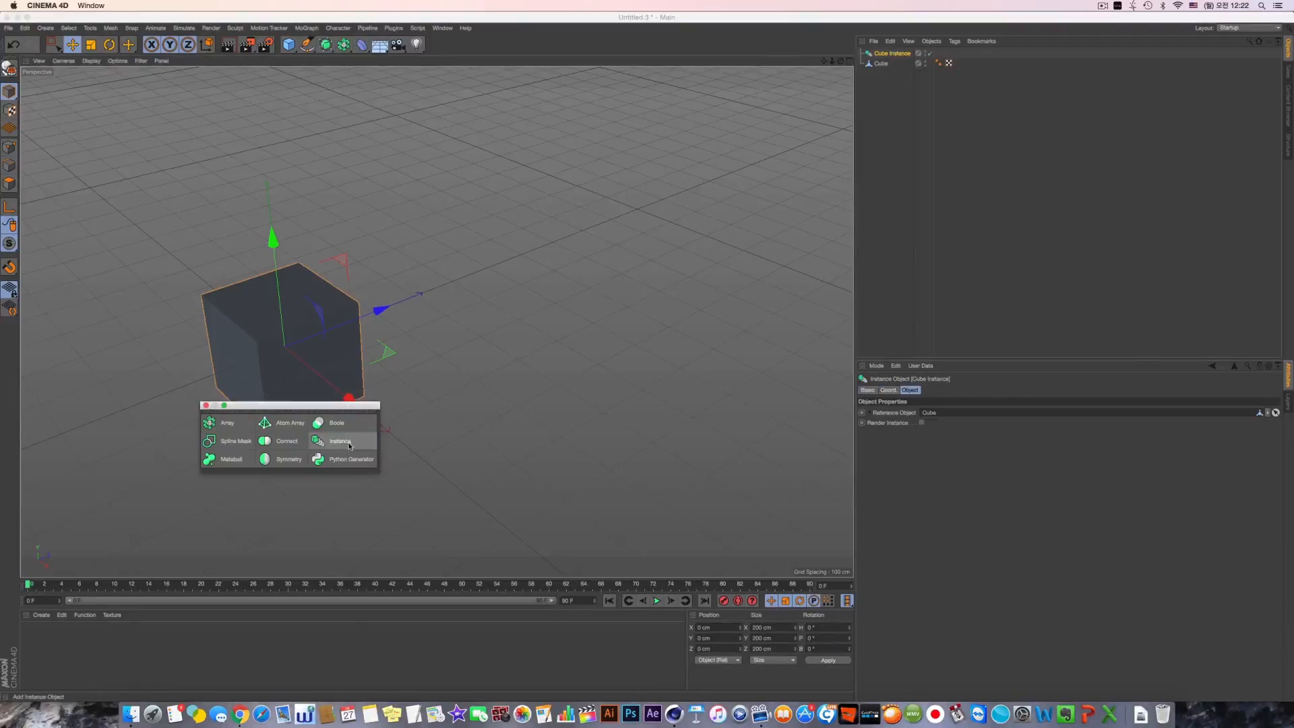
{"action": "left_click_drag", "start_coordinate": [379, 312], "coordinate": [535, 282]}
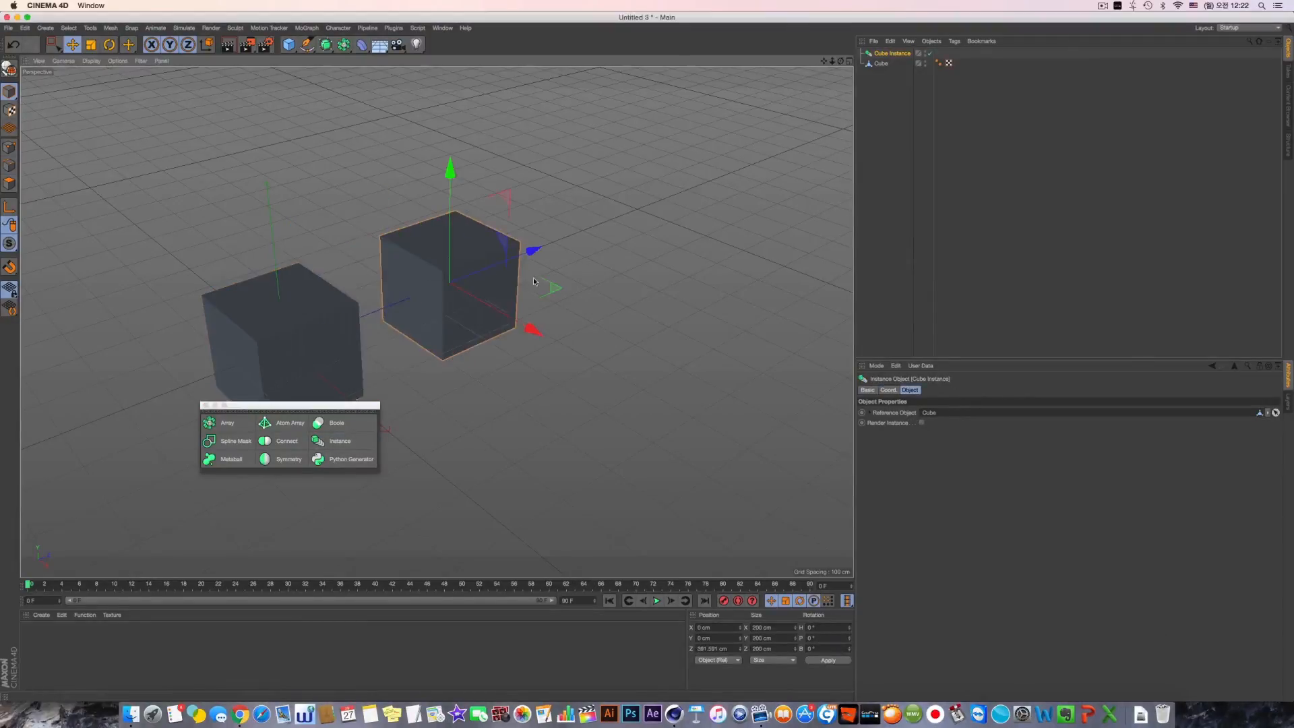
{"action": "middle_click_drag", "start_coordinate": [505, 267], "coordinate": [529, 261], "text": "alt"}
Step: Delete the cube instance and nest the original cube under a new MoGraph Cloner
{"action": "left_click", "coordinate": [891, 56]}
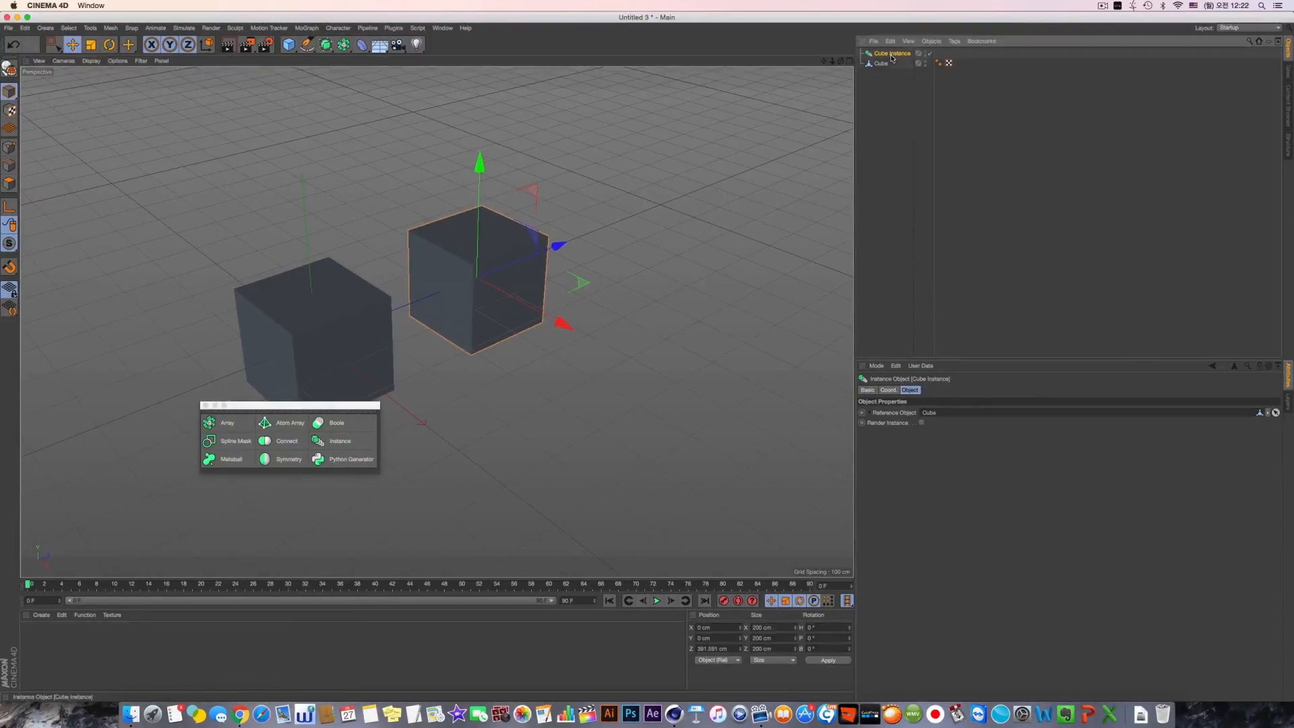
{"action": "key", "text": "Delete"}
{"action": "left_click", "coordinate": [306, 28]}
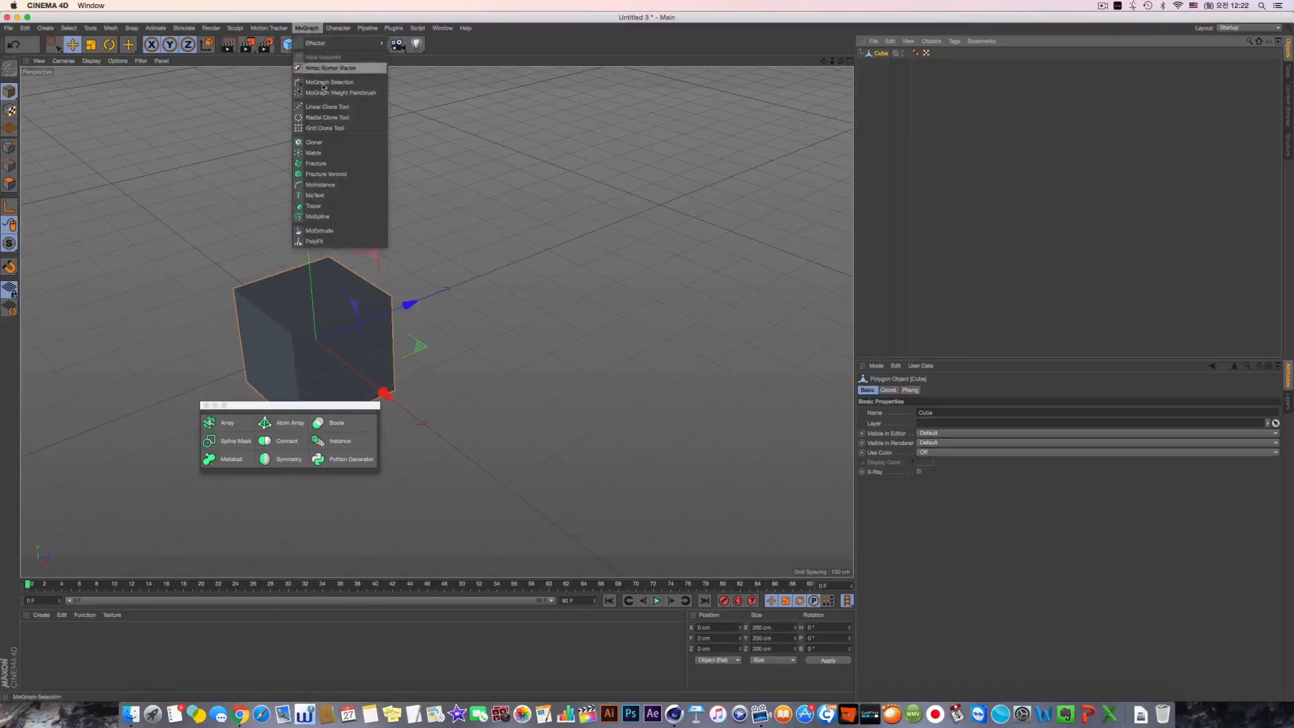
{"action": "left_click", "coordinate": [314, 142]}
{"action": "left_click_drag", "start_coordinate": [880, 64], "coordinate": [882, 54]}
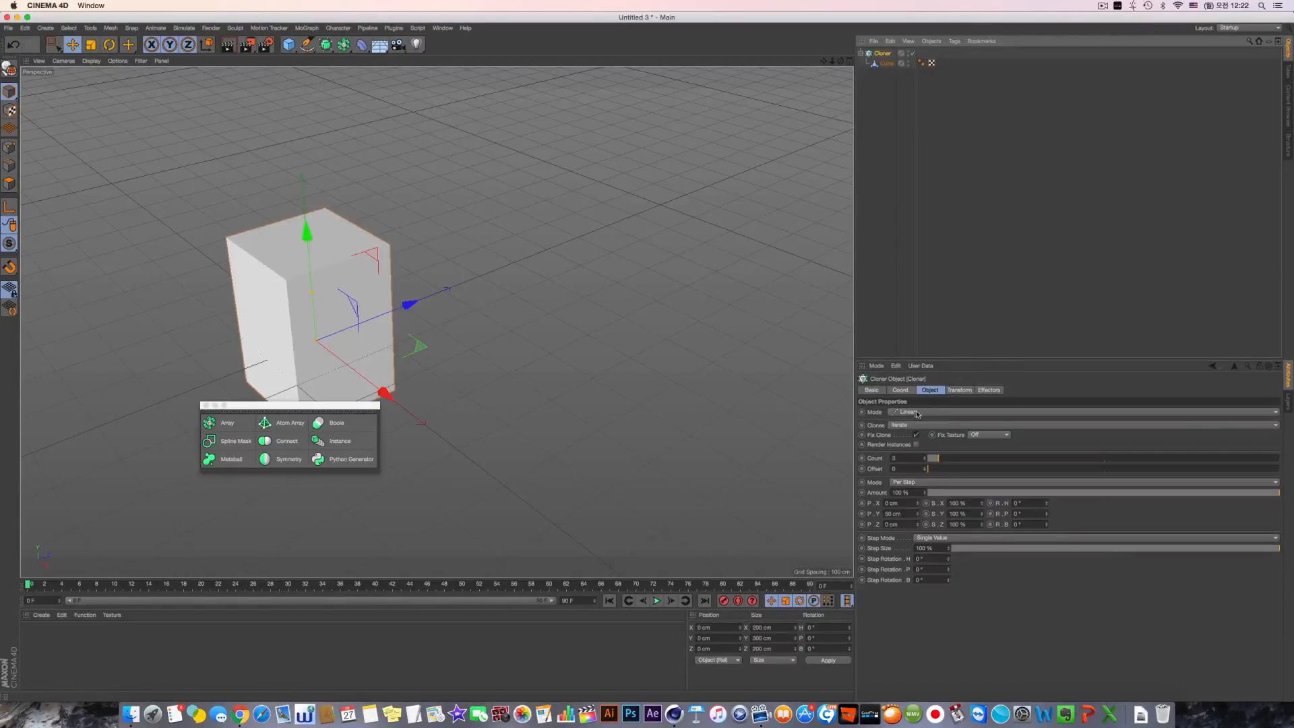
Step: Spread the Cloner's linear clones apart to a per-step offset of about 248 cm in Y
{"action": "mouse_move", "coordinate": [312, 293]}
{"action": "left_mouse_down"}
{"action": "mouse_move", "coordinate": [274, 94]}
{"action": "mouse_move", "coordinate": [296, 31]}
{"action": "left_mouse_up"}
{"action": "scroll", "coordinate": [467, 331], "scroll_direction": "down", "scroll_amount": 5}
{"action": "middle_click_drag", "start_coordinate": [467, 331], "coordinate": [721, 366], "text": "alt"}
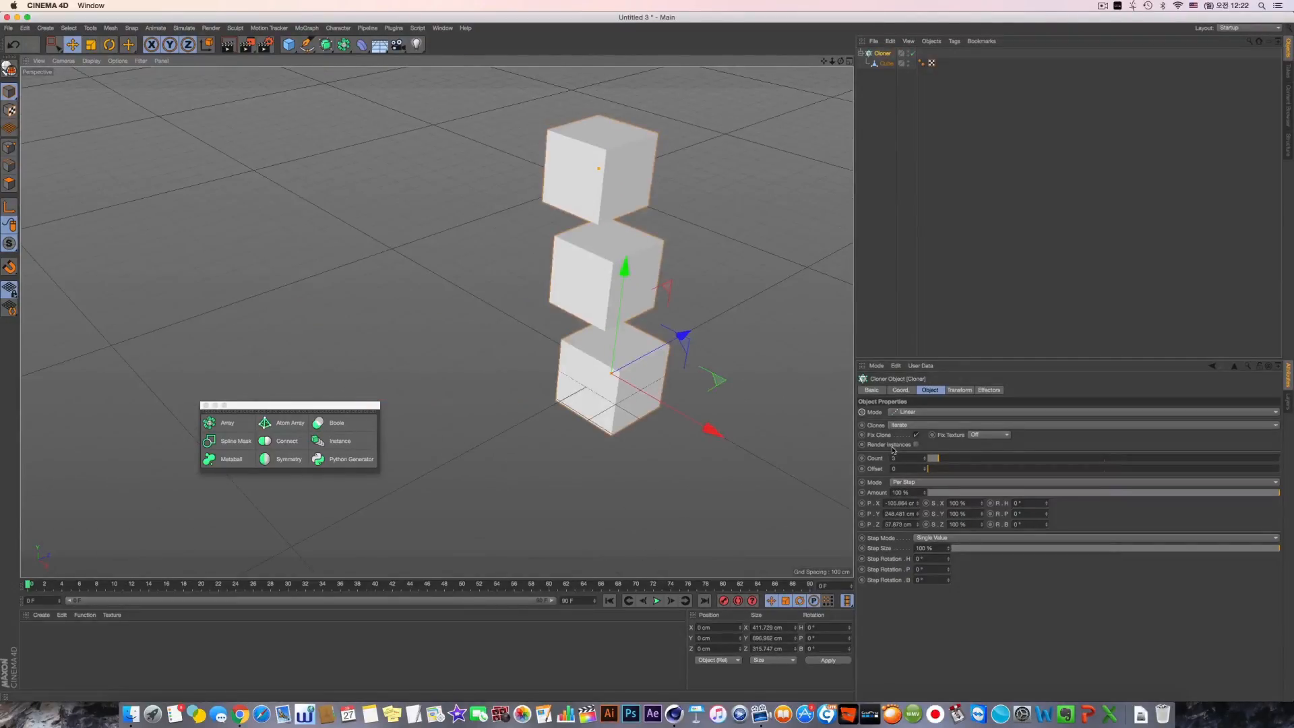
Step: Convert the Cloner to editable objects and expand it to inspect the instances Cube 1 and Cube 2
{"action": "key", "text": "c"}
{"action": "left_click", "coordinate": [861, 54]}
{"action": "left_click", "coordinate": [894, 73]}
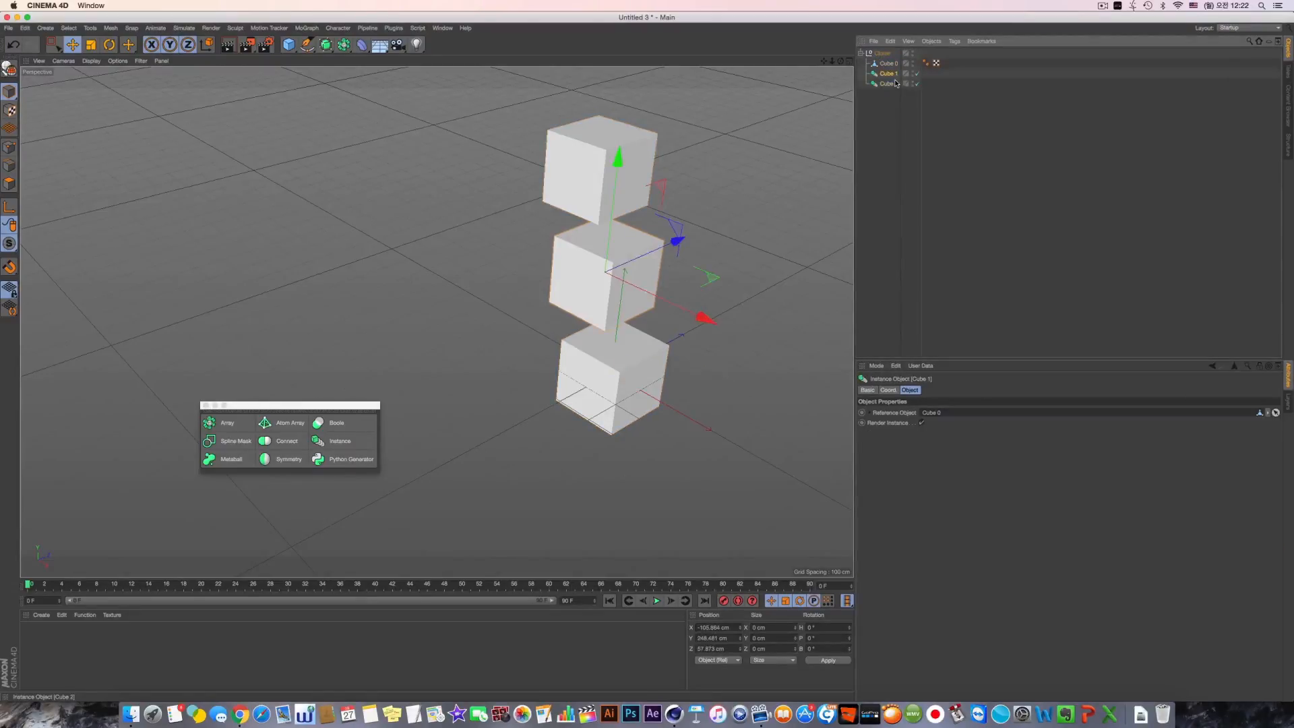
{"action": "left_click", "coordinate": [895, 83]}
Step: Move the top and middle instance cubes out of the stack, and undo the moves
{"action": "left_click_drag", "start_coordinate": [624, 177], "coordinate": [572, 220]}
{"action": "left_click", "coordinate": [640, 274]}
{"action": "left_click_drag", "start_coordinate": [642, 277], "coordinate": [602, 303], "text": "ctrl"}
{"action": "key", "text": "super+z"}
{"action": "key", "text": "super+z"}
{"action": "key", "text": "super+z"}
Step: Delete the converted Cloner group with all its cubes to empty the scene
{"action": "left_click_drag", "start_coordinate": [912, 162], "coordinate": [875, 53]}
{"action": "key", "text": "Delete"}
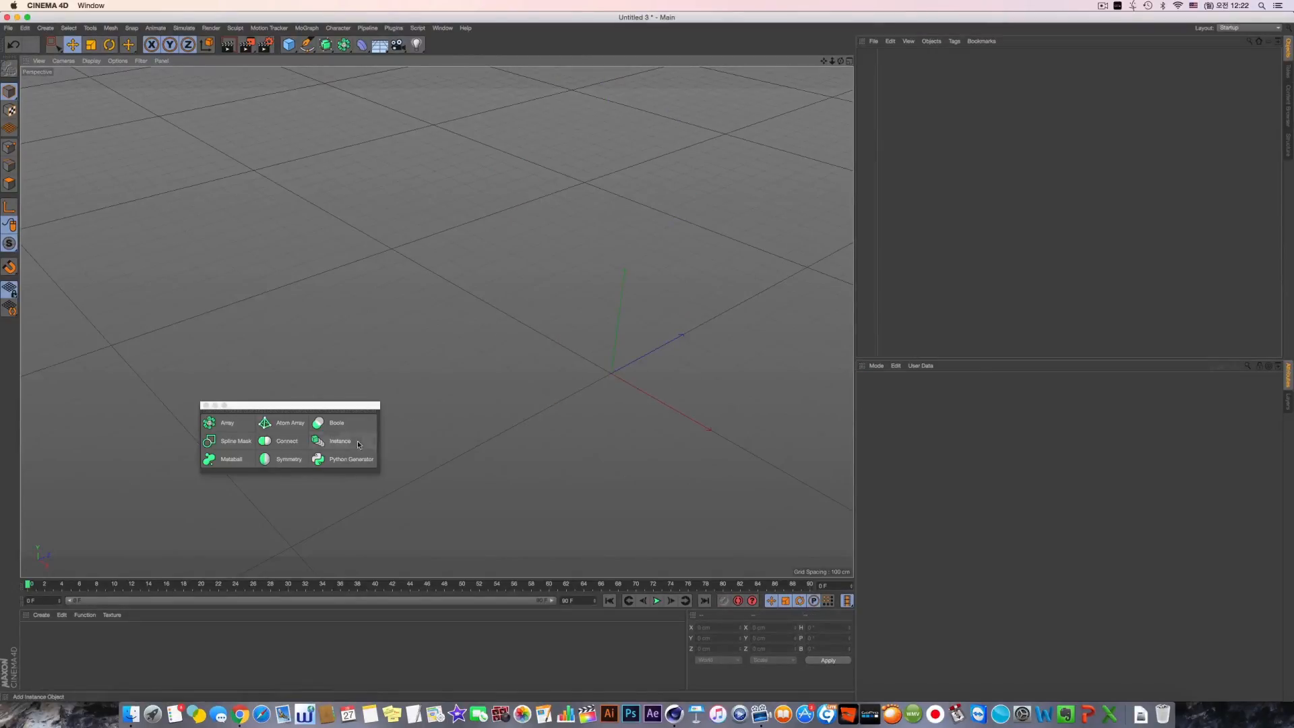
{"action": "left_click_drag", "start_coordinate": [318, 408], "coordinate": [331, 389]}
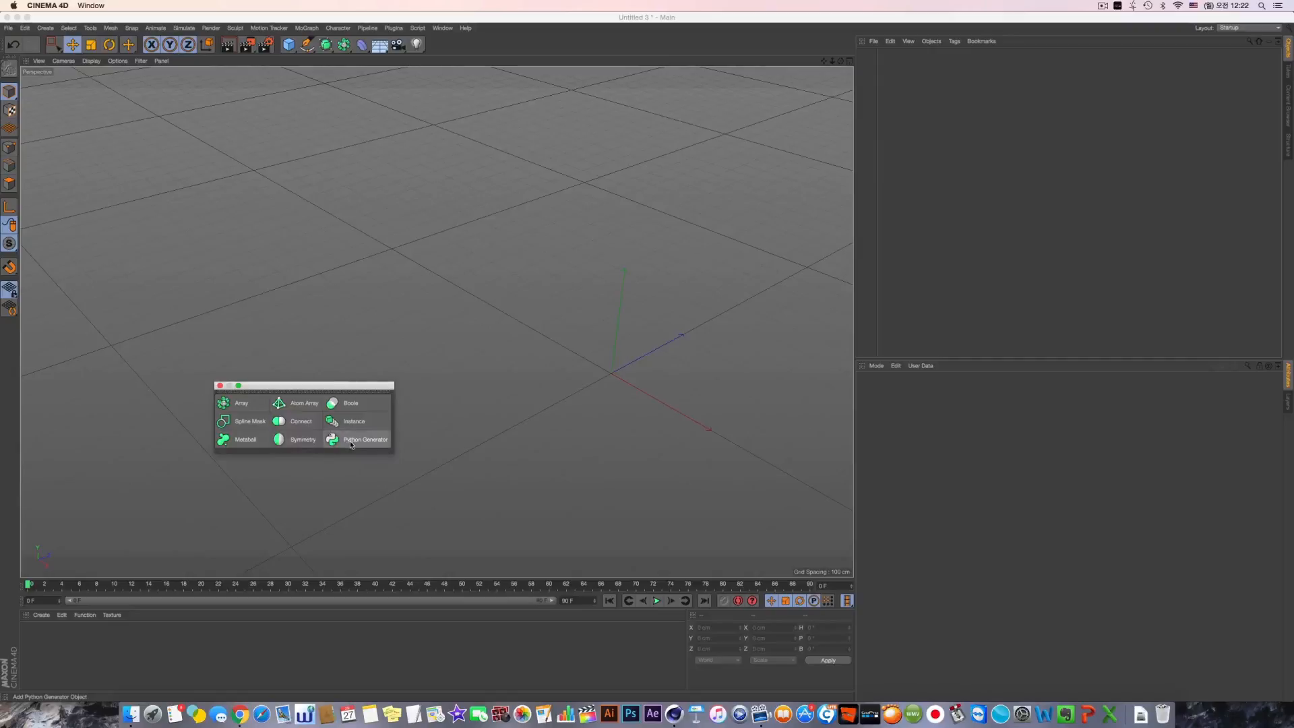
{"action": "left_click", "coordinate": [244, 440]}
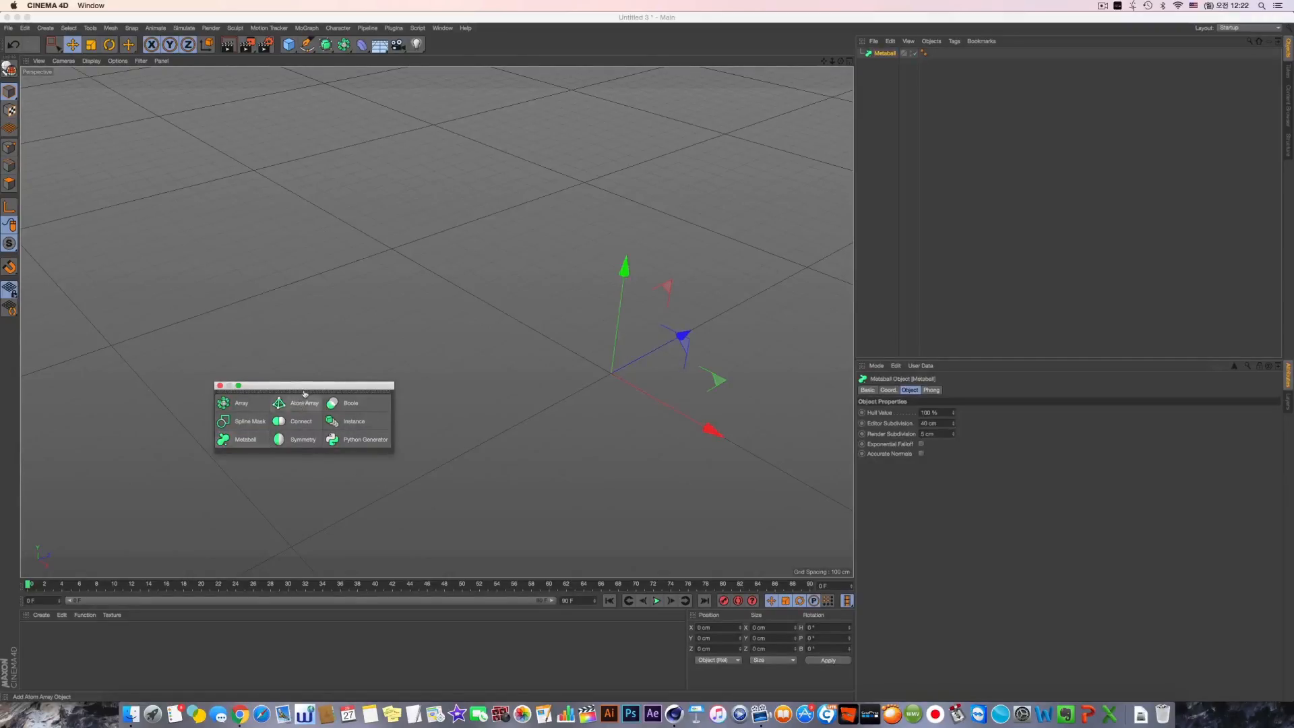
{"action": "left_click_drag", "start_coordinate": [283, 385], "coordinate": [347, 426]}
{"action": "left_click", "coordinate": [844, 21]}
{"action": "key", "text": "Delete"}
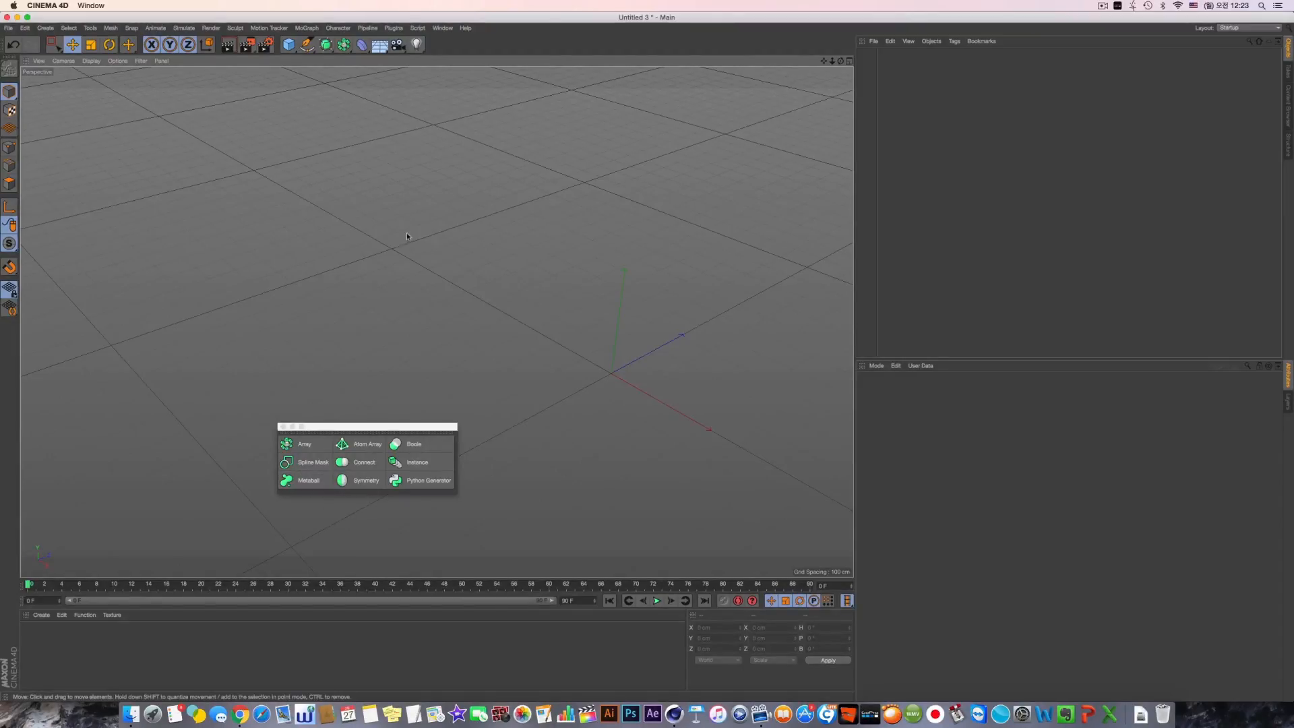
Step: Add two Sphere primitives with the default 100 cm radius to the empty scene
{"action": "left_click", "coordinate": [288, 45]}
{"action": "left_click", "coordinate": [487, 76]}
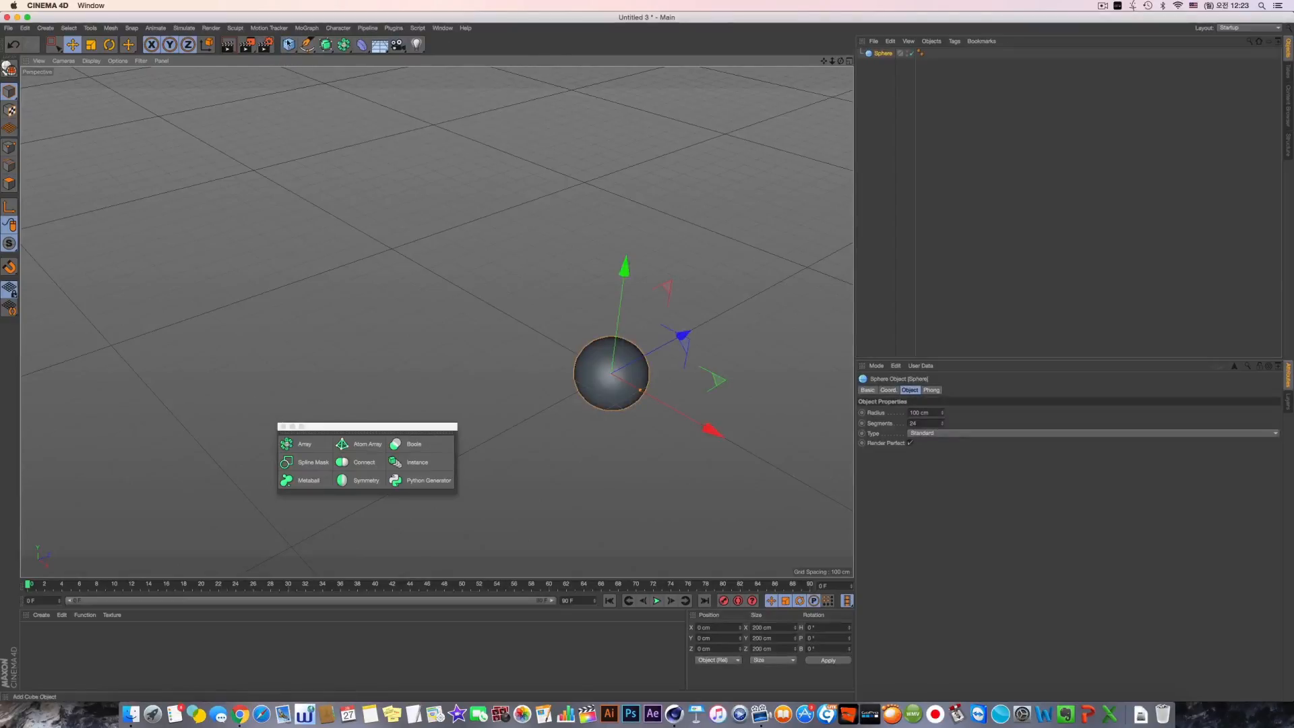
{"action": "left_click", "coordinate": [288, 44]}
{"action": "left_click", "coordinate": [488, 76]}
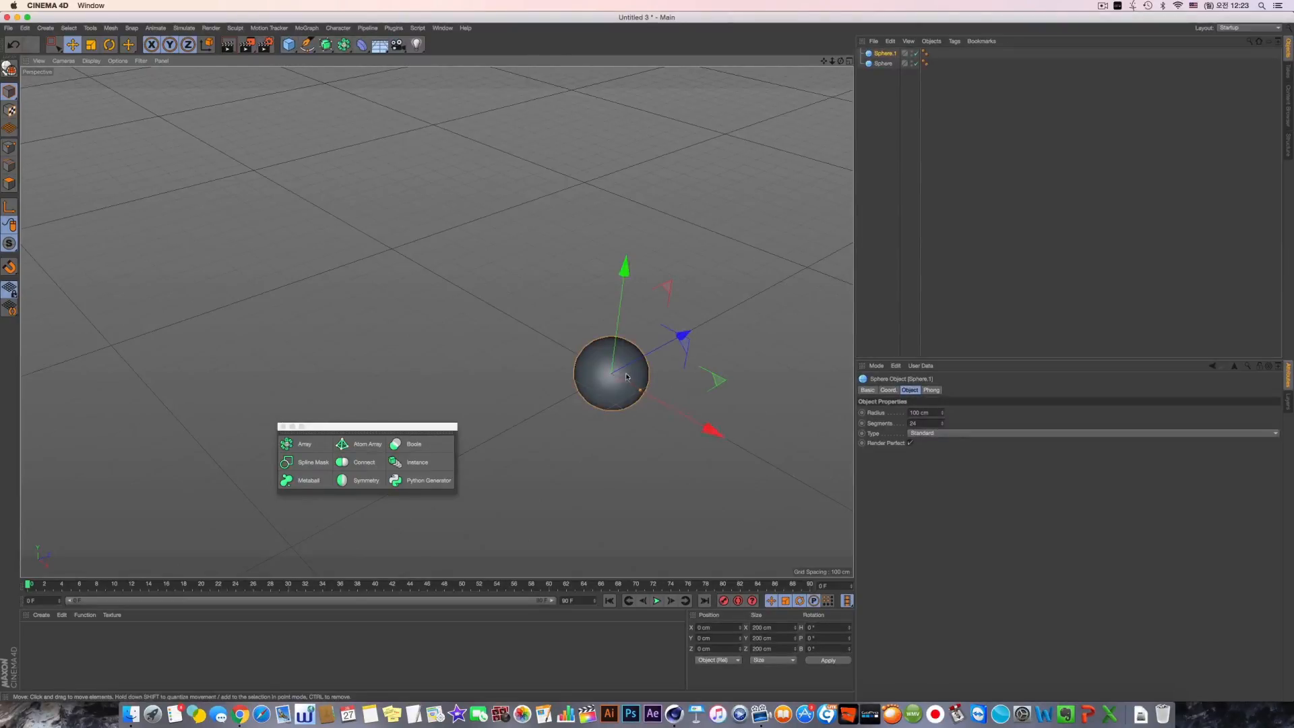
Step: Move the second sphere along X to about 201 cm so it sits beside the first
{"action": "middle_click_drag", "start_coordinate": [627, 377], "coordinate": [543, 320], "text": "alt"}
{"action": "right_click_drag", "start_coordinate": [523, 326], "coordinate": [597, 329], "text": "alt"}
{"action": "left_click_drag", "start_coordinate": [622, 364], "coordinate": [708, 410]}
{"action": "left_click_drag", "start_coordinate": [488, 366], "coordinate": [554, 334], "text": "alt"}
{"action": "left_click_drag", "start_coordinate": [686, 307], "coordinate": [716, 309]}
{"action": "middle_click_drag", "start_coordinate": [623, 333], "coordinate": [579, 341], "text": "alt"}
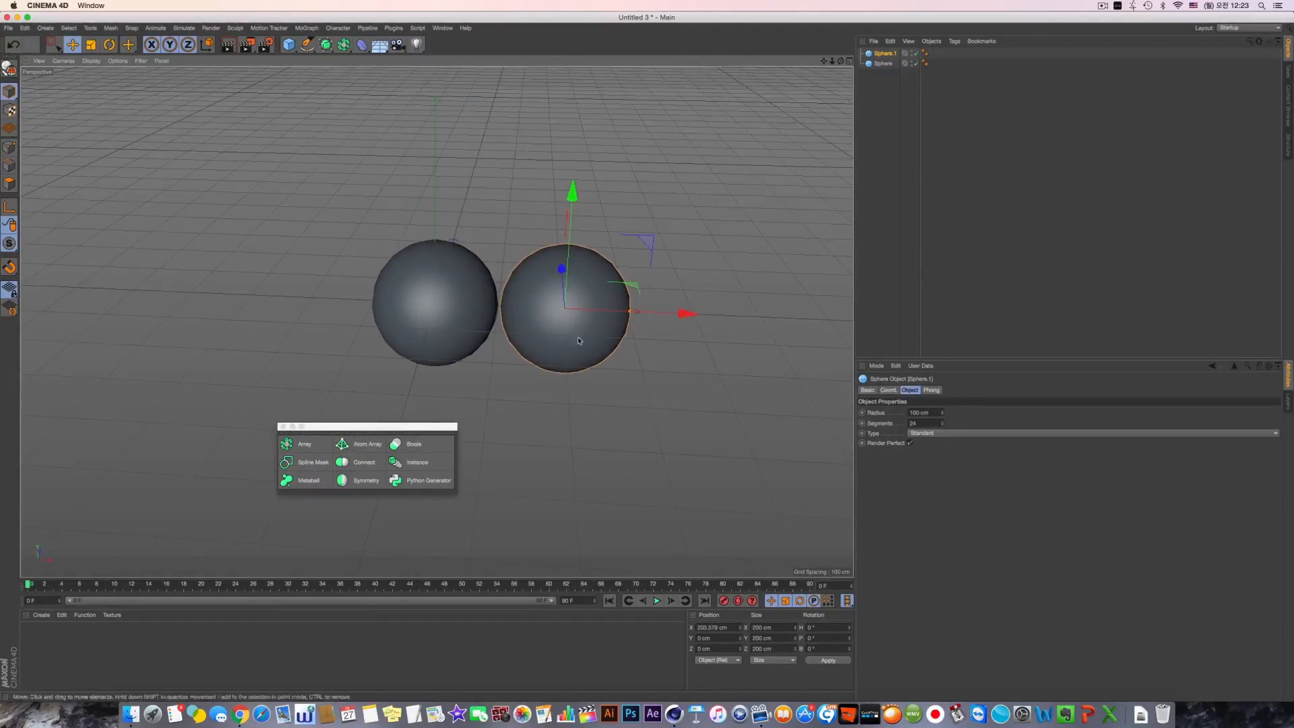
Step: Add a Metaball object and nest both spheres under it
{"action": "left_click", "coordinate": [309, 480]}
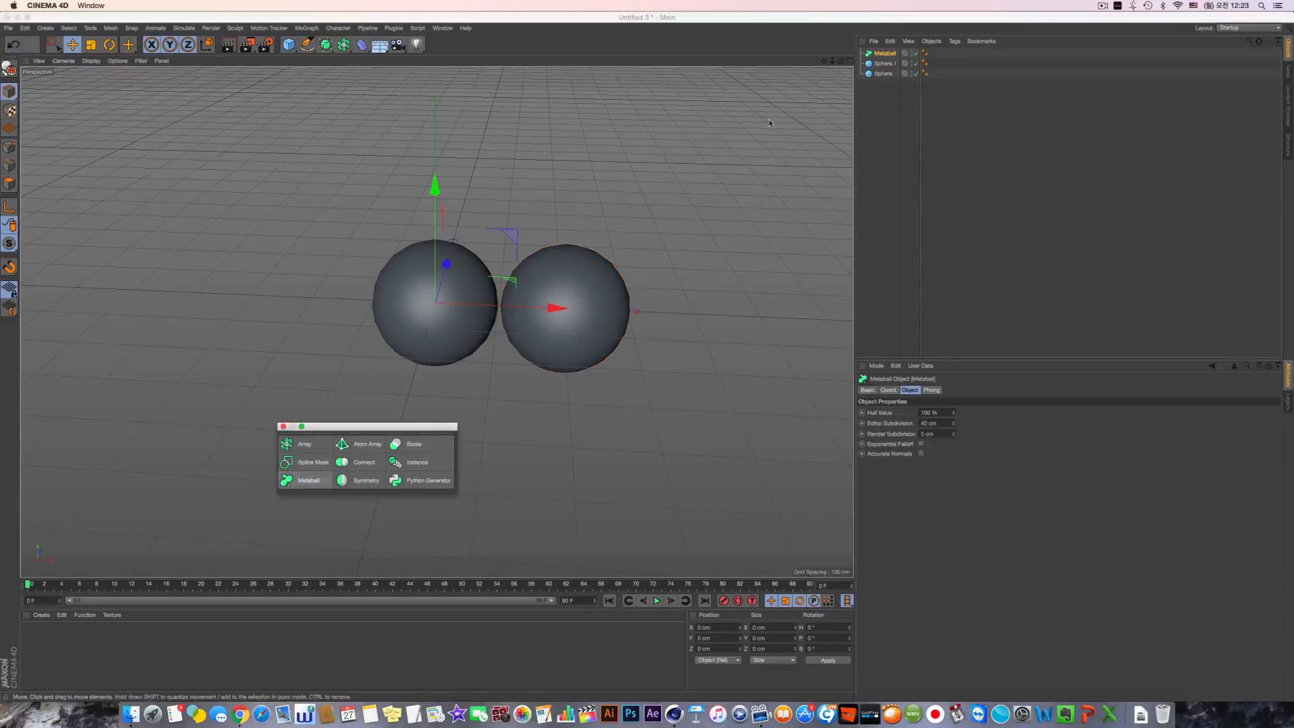
{"action": "left_click_drag", "start_coordinate": [904, 96], "coordinate": [883, 54]}
{"action": "left_click", "coordinate": [884, 56]}
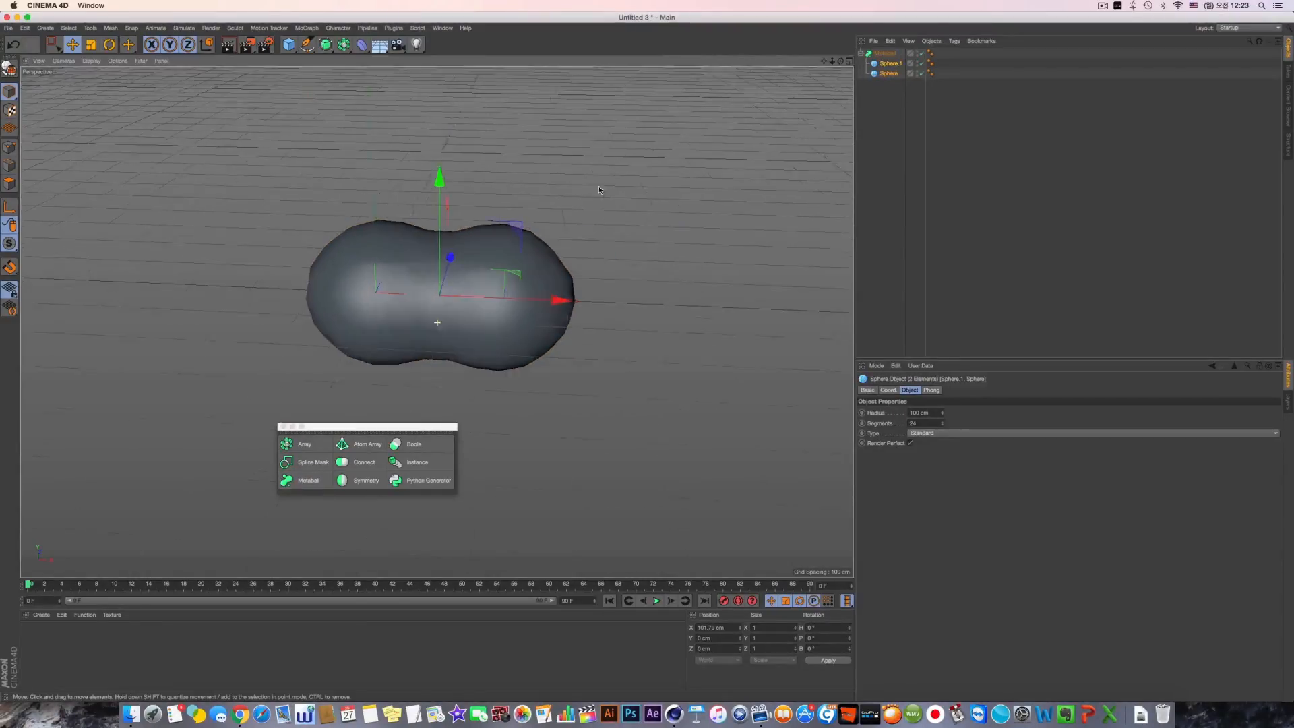
{"action": "left_click_drag", "start_coordinate": [457, 304], "coordinate": [424, 309]}
Step: Raise the Metaball's Hull Value to 101 %
{"action": "middle_click_drag", "start_coordinate": [425, 309], "coordinate": [502, 281], "text": "alt"}
{"action": "scroll", "coordinate": [520, 311], "scroll_direction": "up", "scroll_amount": 4}
{"action": "left_click", "coordinate": [885, 54]}
{"action": "scroll", "coordinate": [513, 317], "scroll_direction": "up", "scroll_amount": 3}
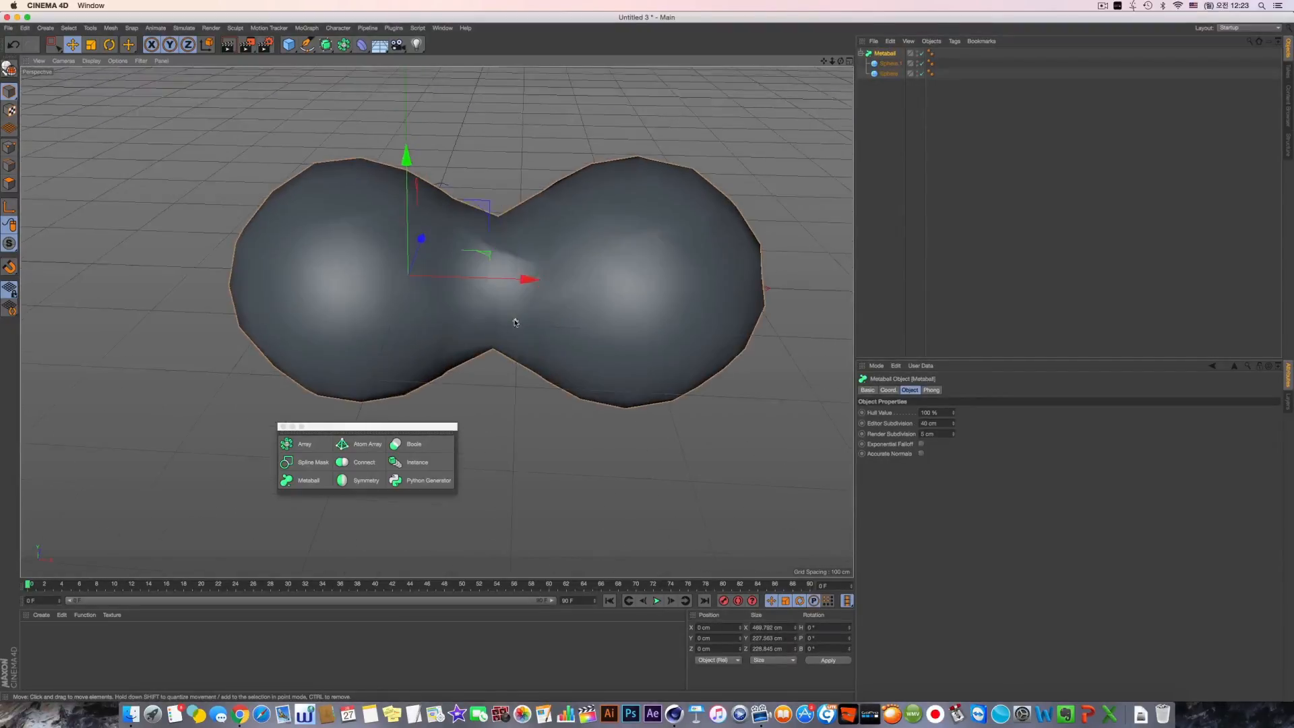
{"action": "mouse_move", "coordinate": [954, 414]}
{"action": "left_mouse_down"}
{"action": "mouse_move", "coordinate": [954, 304]}
{"action": "mouse_move", "coordinate": [954, 429]}
{"action": "left_mouse_up"}
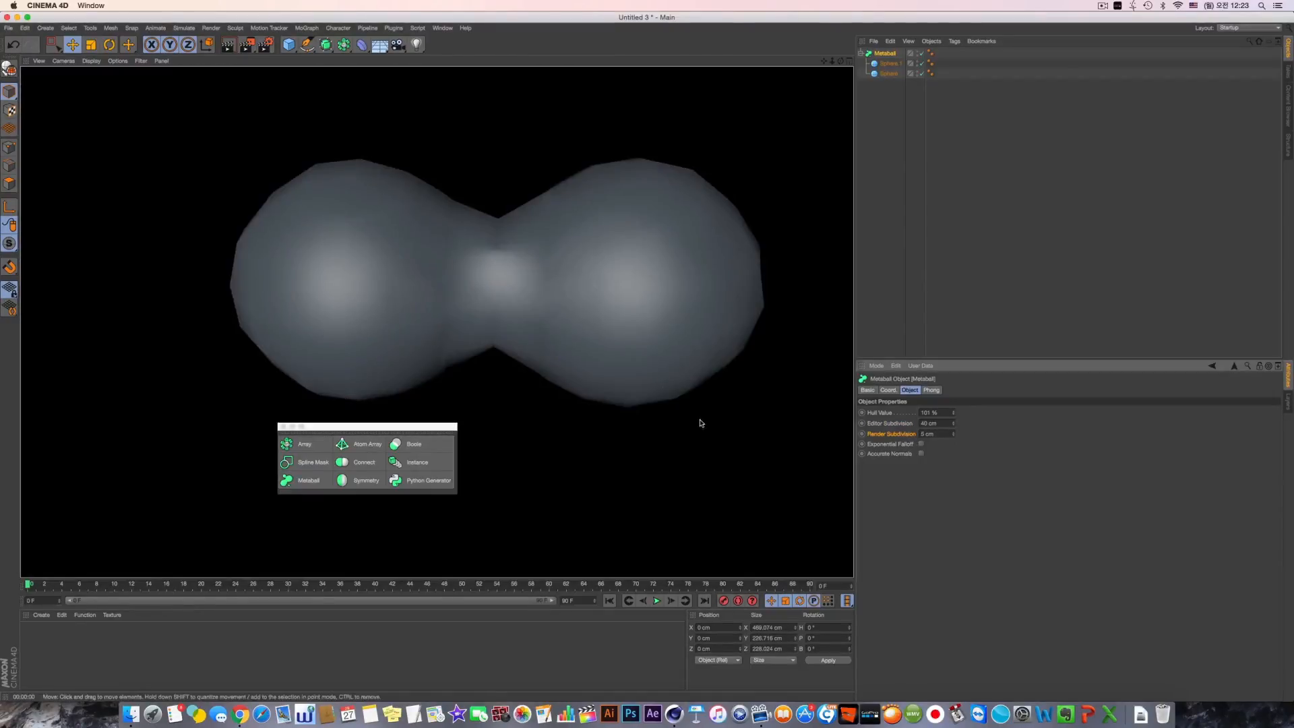
Step: Render the Metaball to the Picture Viewer, inspect the blended area between the spheres, and close the viewer
{"action": "left_click", "coordinate": [699, 420]}
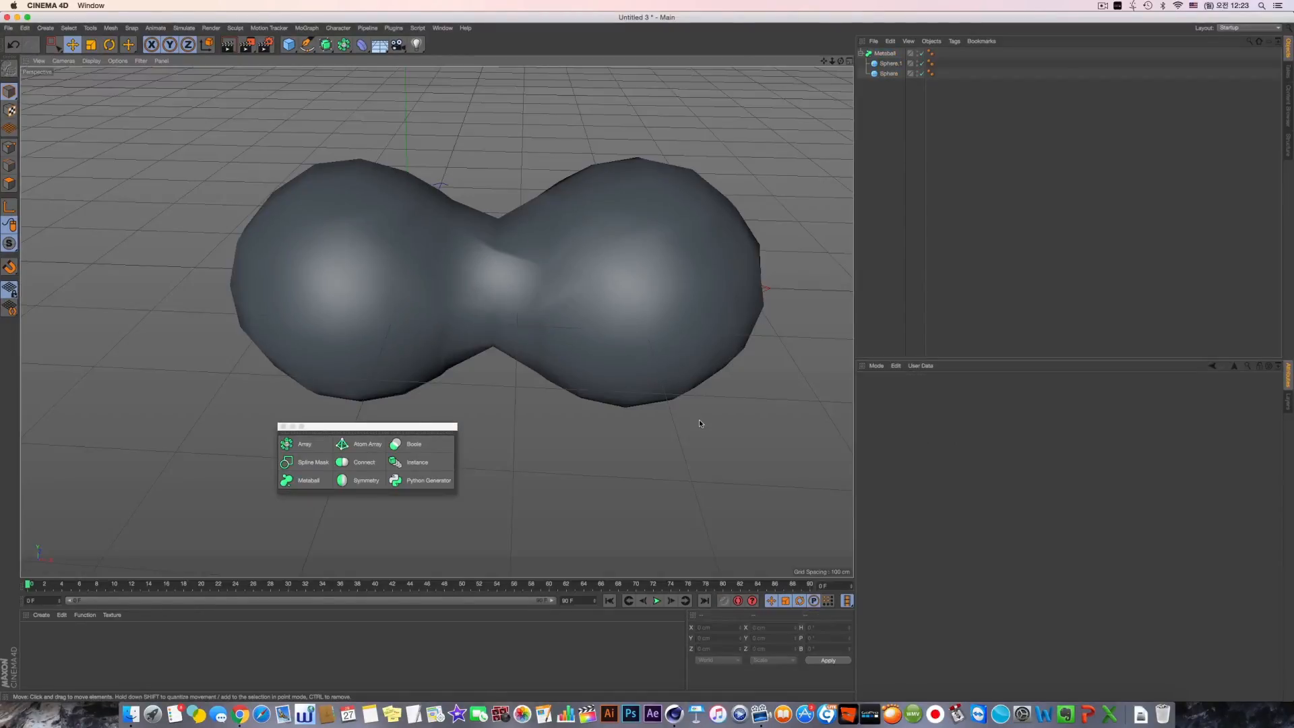
{"action": "key", "text": "shift+r"}
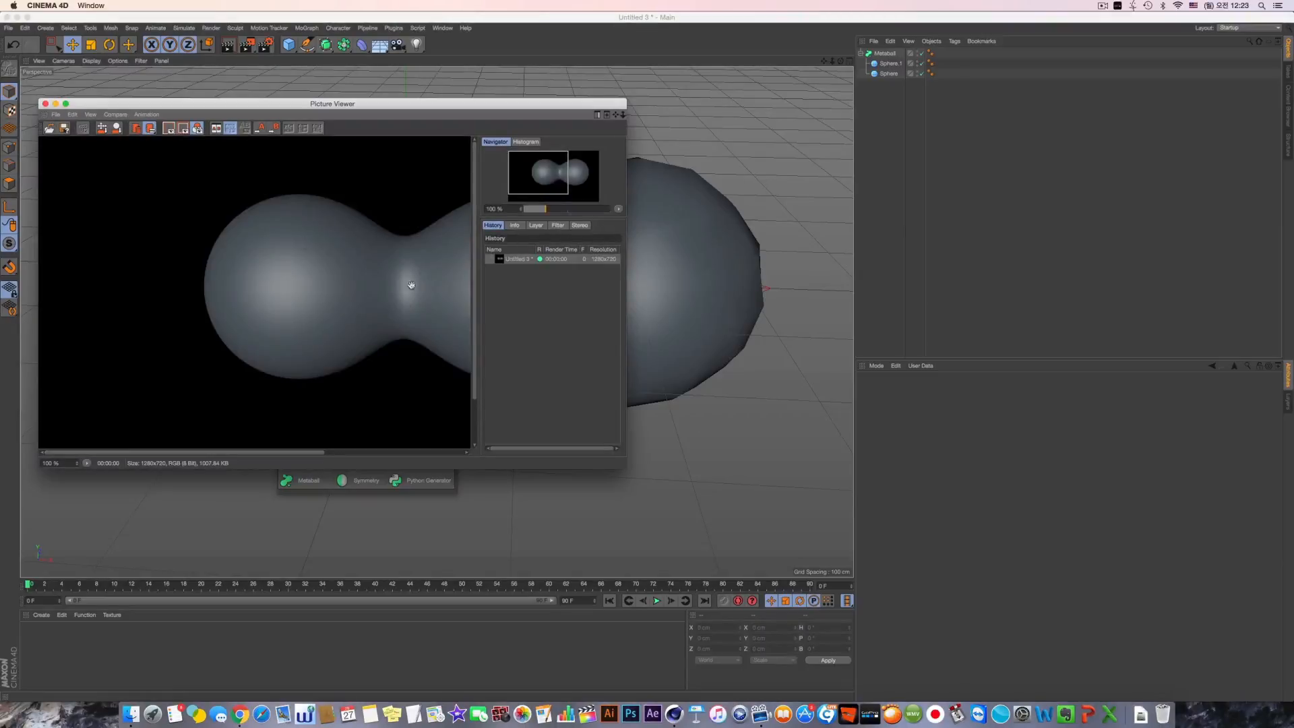
{"action": "left_click_drag", "start_coordinate": [341, 279], "coordinate": [236, 283]}
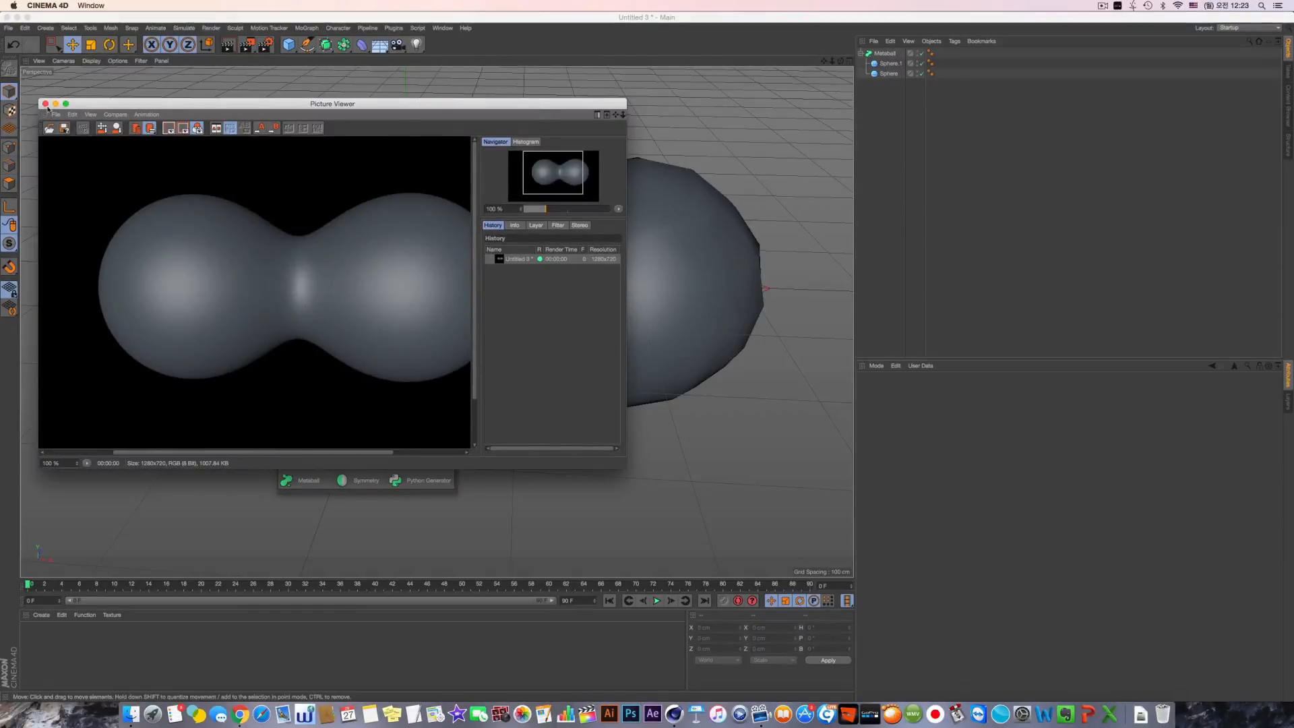
{"action": "left_click", "coordinate": [46, 104]}
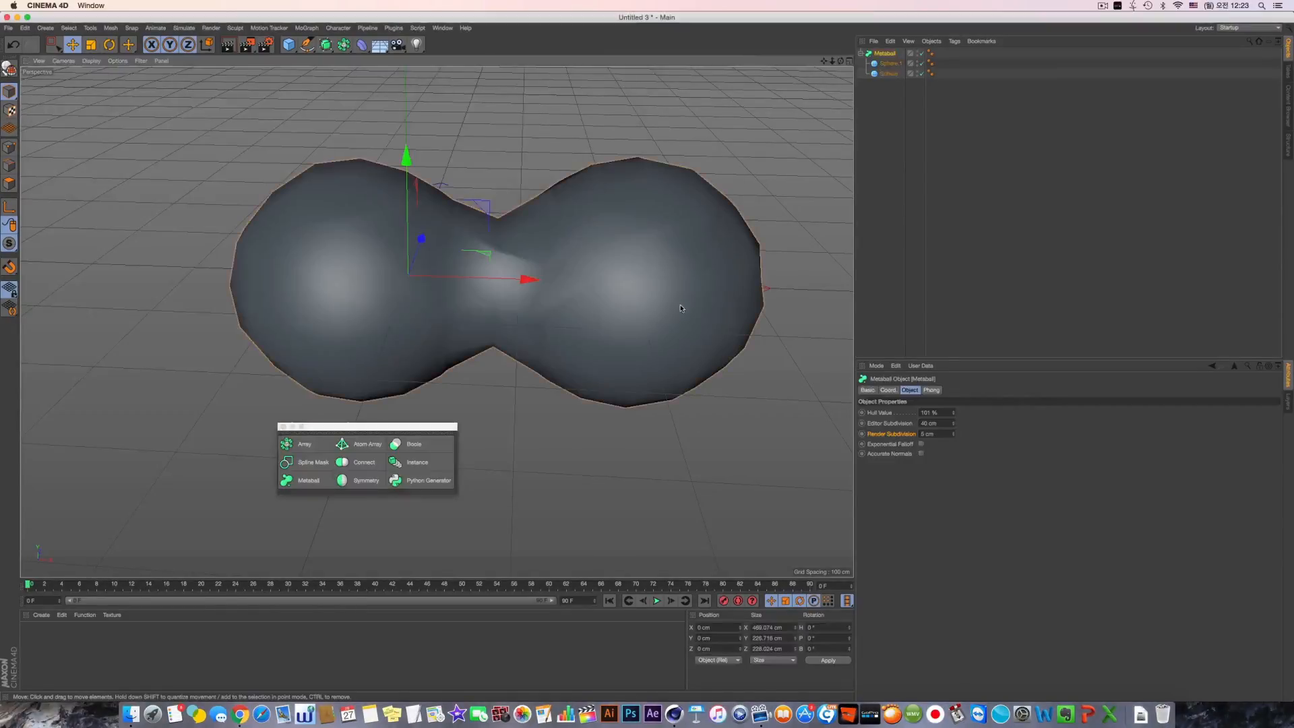
Step: Set the Metaball's Editor Subdivision to 10 cm and display the viewport shading with mesh lines
{"action": "left_click", "coordinate": [944, 424]}
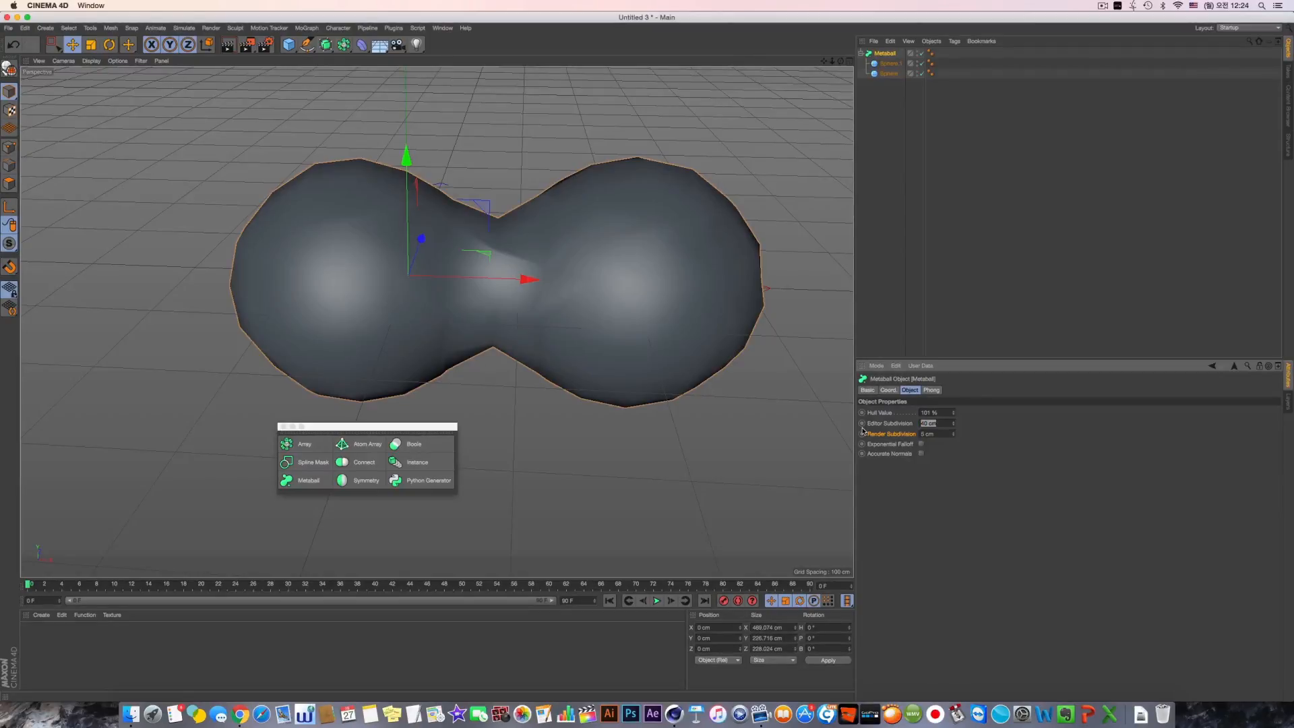
{"action": "type", "text": "10"}
{"action": "key", "text": "Return"}
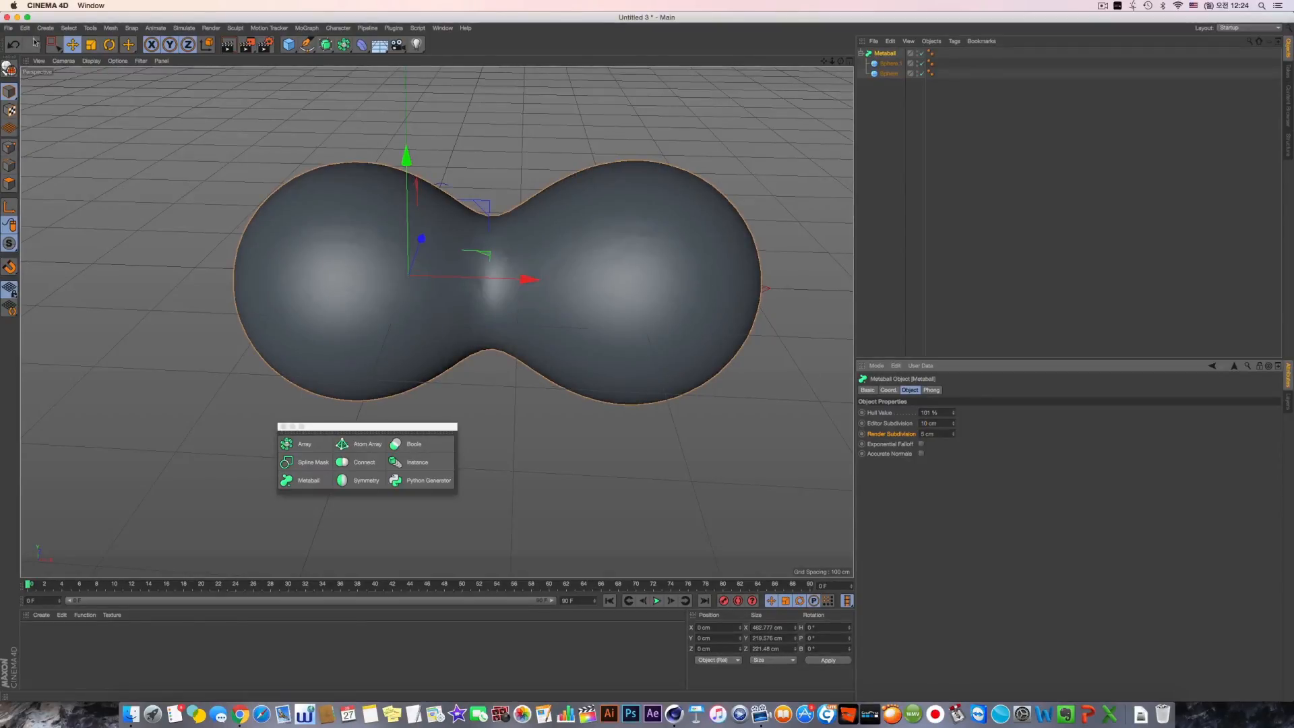
{"action": "left_click", "coordinate": [91, 61]}
{"action": "left_click", "coordinate": [123, 86]}
{"action": "left_click_drag", "start_coordinate": [678, 216], "coordinate": [639, 188], "text": "alt"}
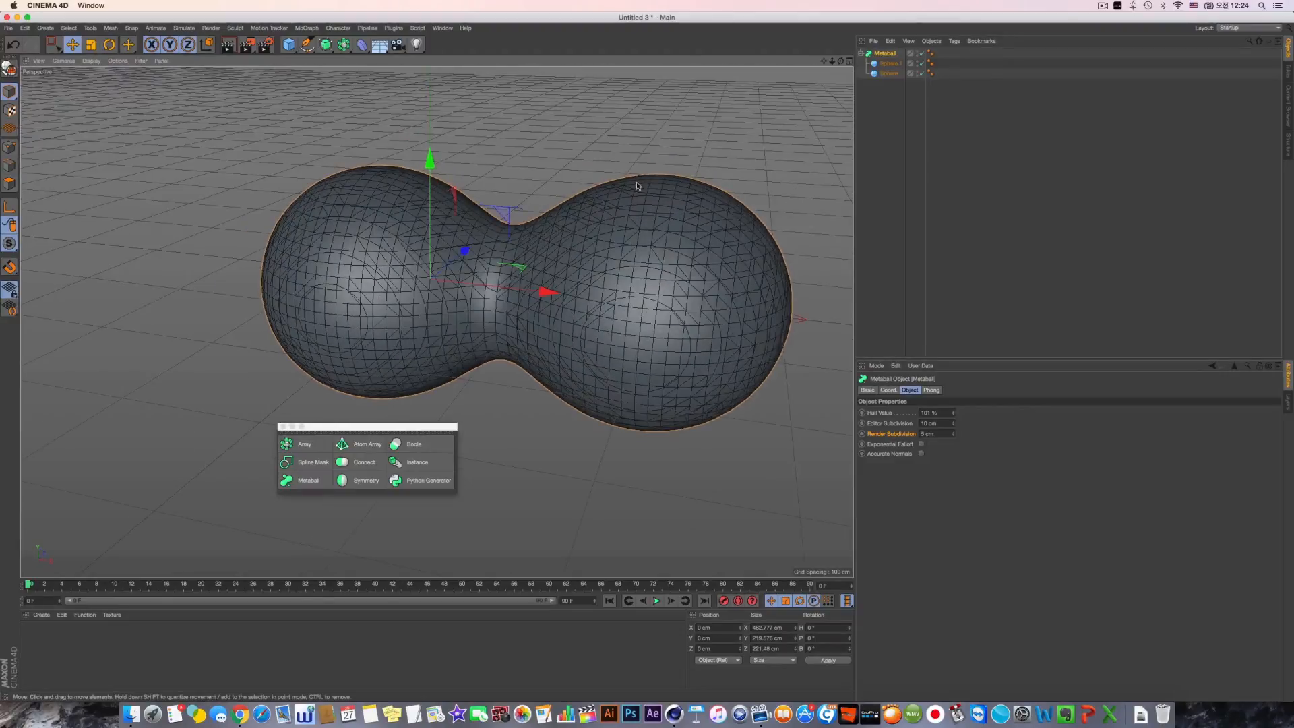
Step: Turn on Exponential Falloff for the Metaball
{"action": "left_click", "coordinate": [922, 80]}
{"action": "left_click", "coordinate": [890, 64]}
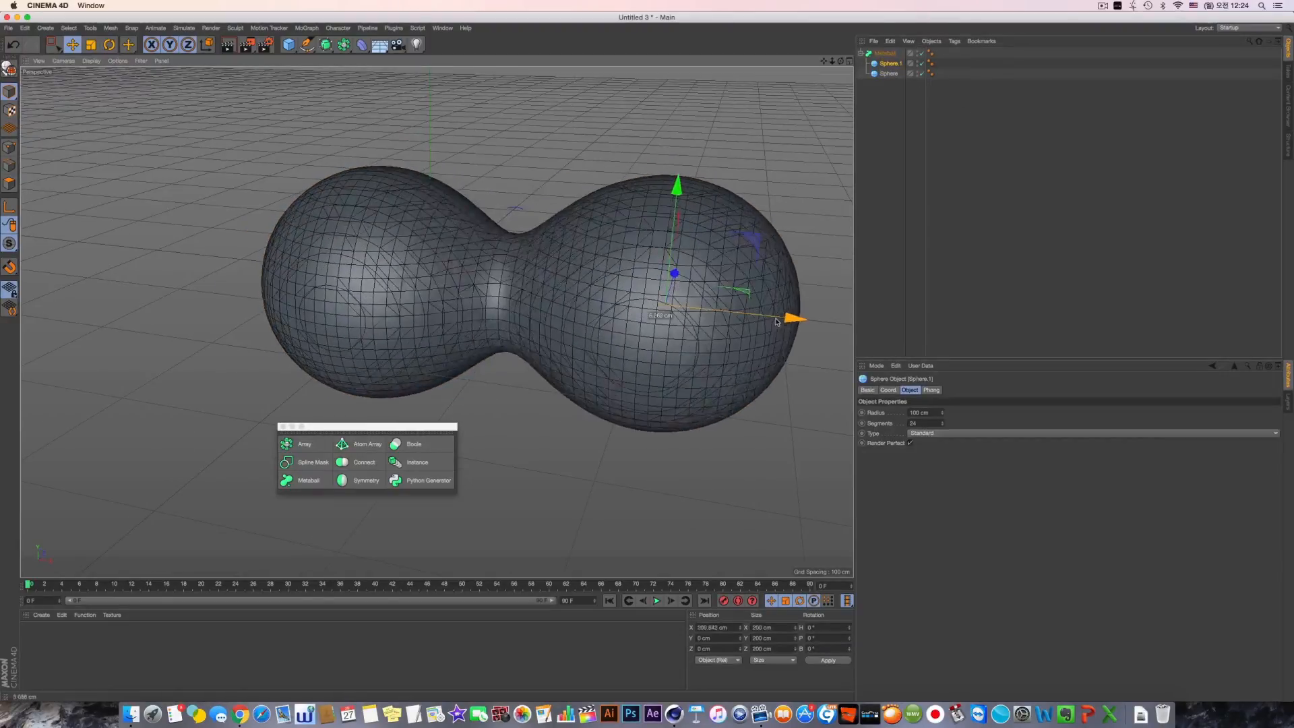
{"action": "left_click", "coordinate": [885, 53]}
{"action": "left_click_drag", "start_coordinate": [778, 419], "coordinate": [828, 434], "text": "alt"}
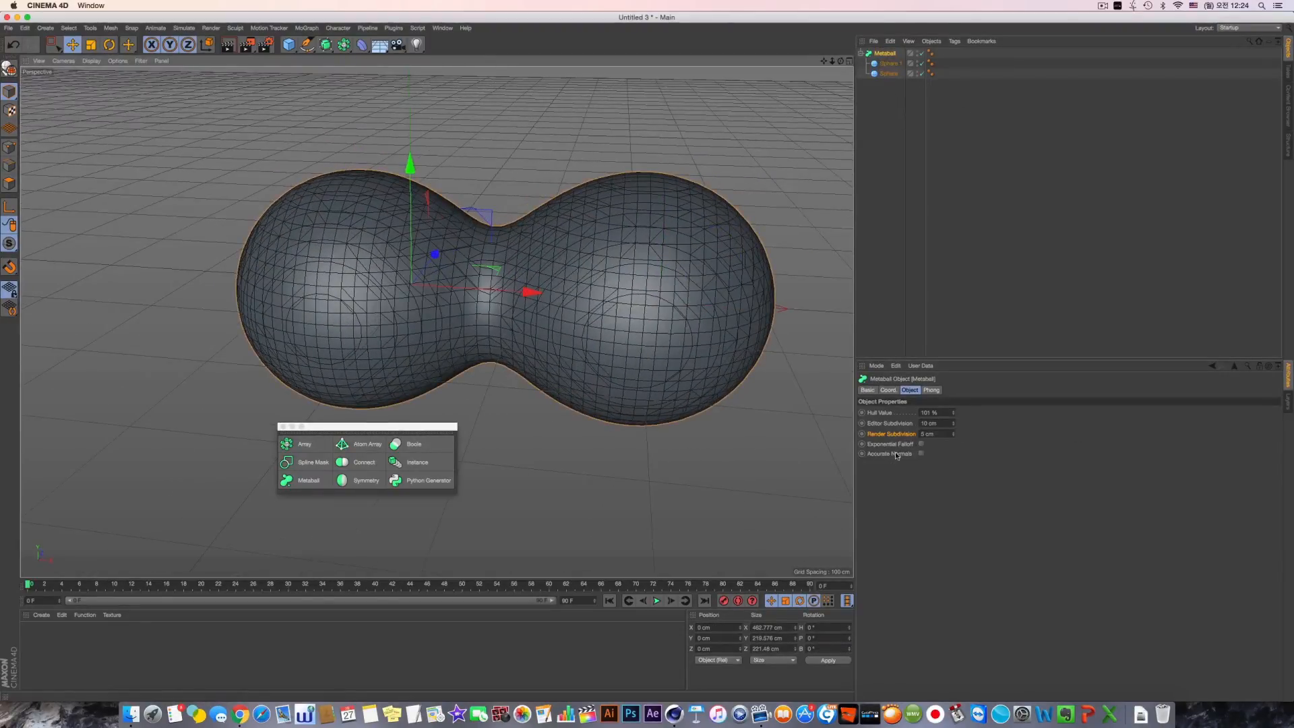
{"action": "left_click", "coordinate": [922, 445]}
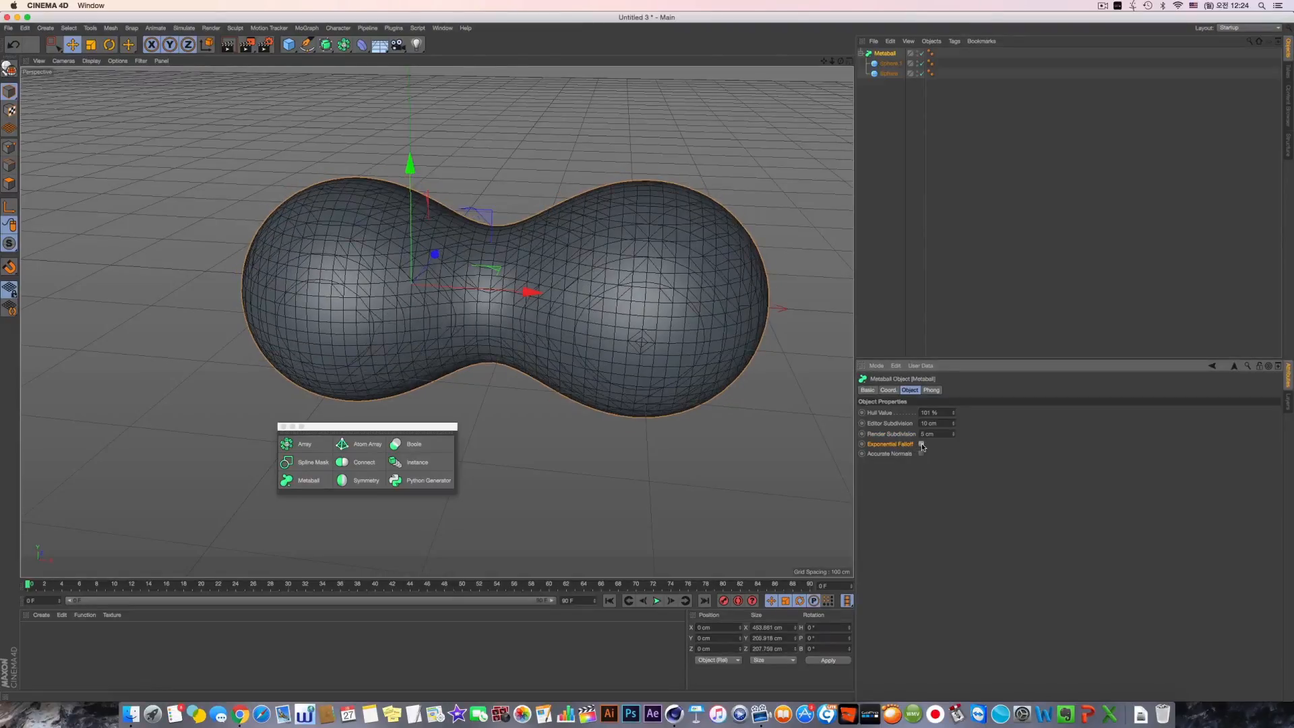
{"action": "left_click", "coordinate": [890, 64]}
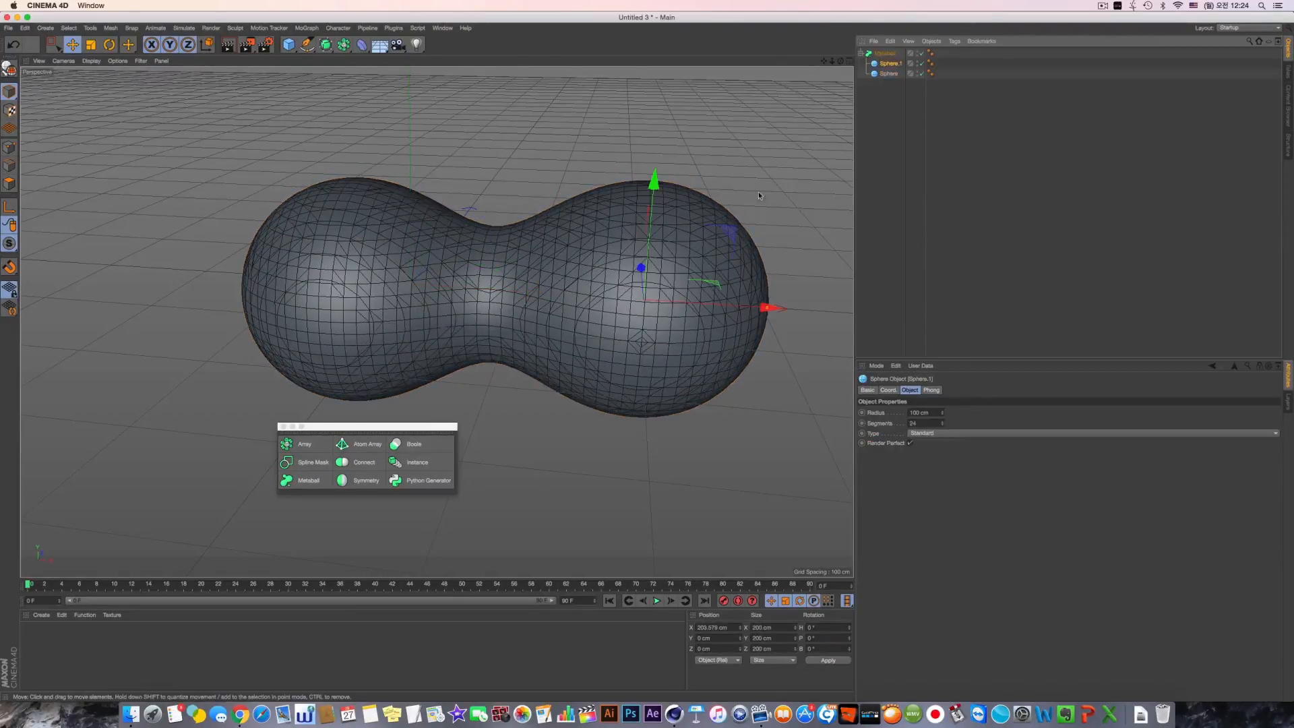
{"action": "left_click", "coordinate": [885, 53]}
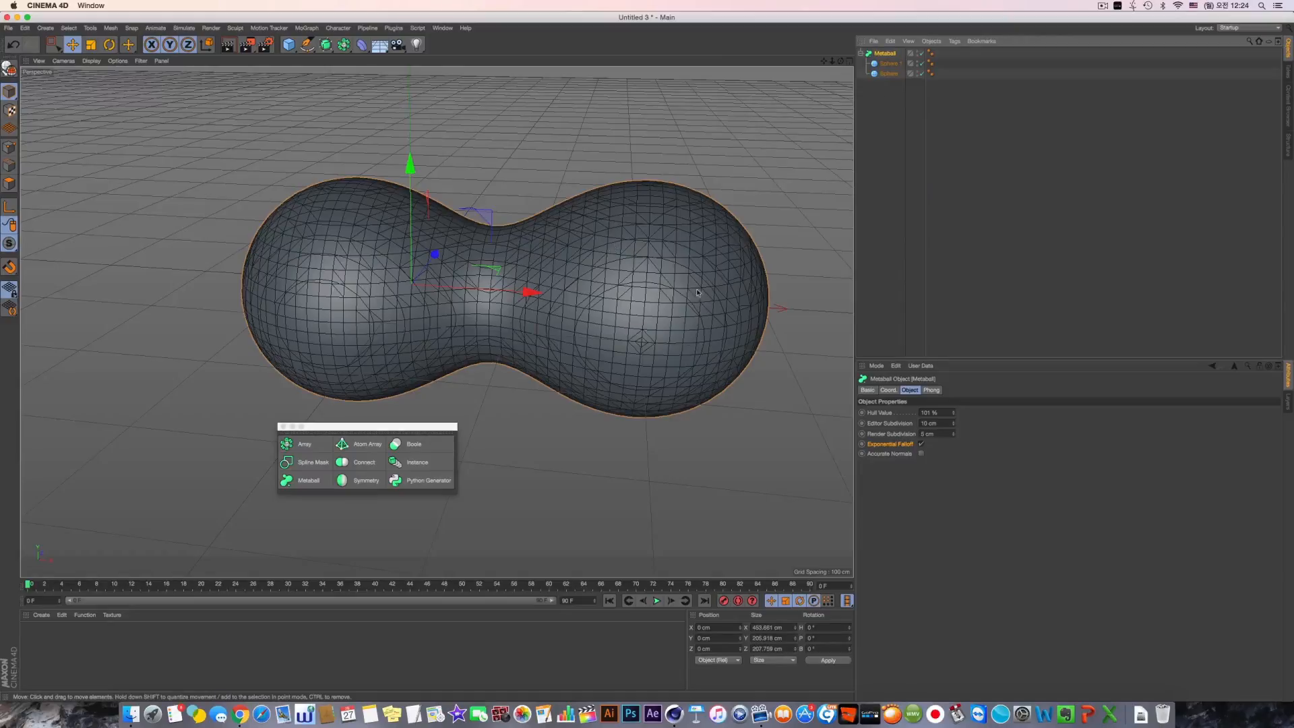
Step: Try Accurate Normals on the Metaball, inspect the mesh up close, and undo the option
{"action": "left_click", "coordinate": [923, 456]}
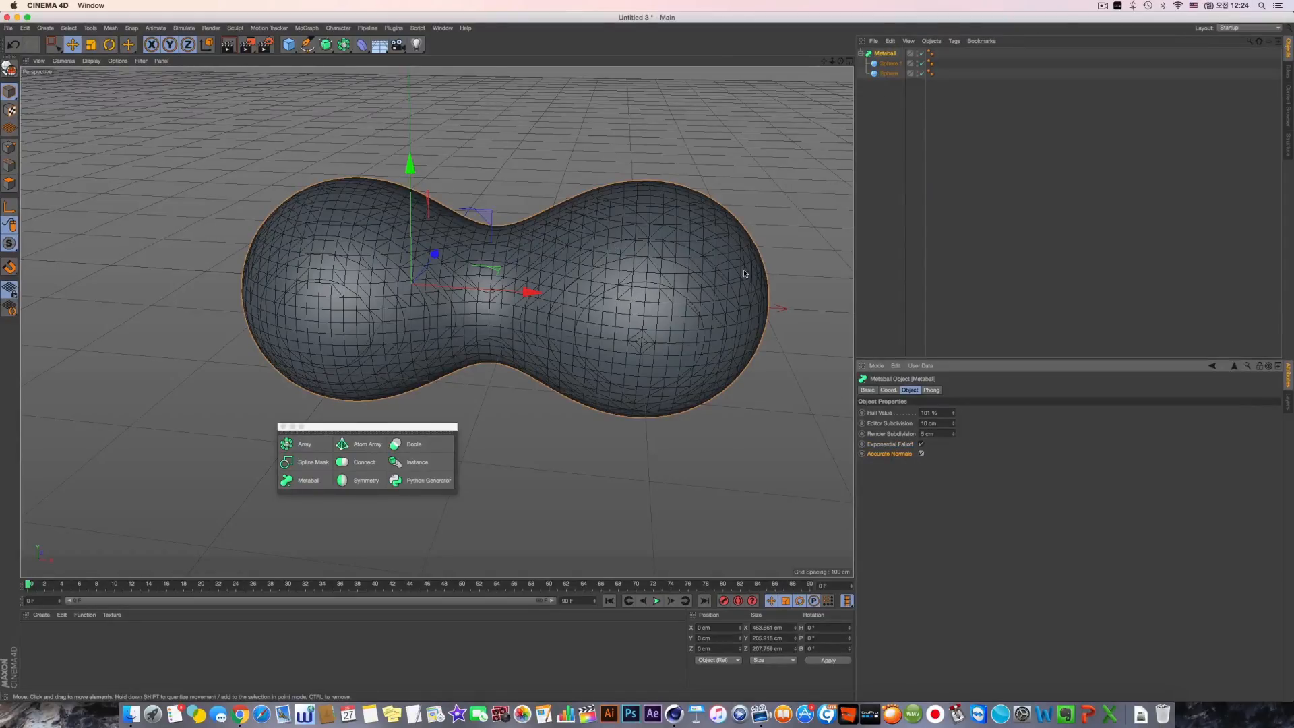
{"action": "scroll", "coordinate": [743, 270], "scroll_direction": "up", "scroll_amount": 5}
{"action": "left_click_drag", "start_coordinate": [606, 261], "coordinate": [632, 269], "text": "ctrl"}
{"action": "key", "text": "super+z"}
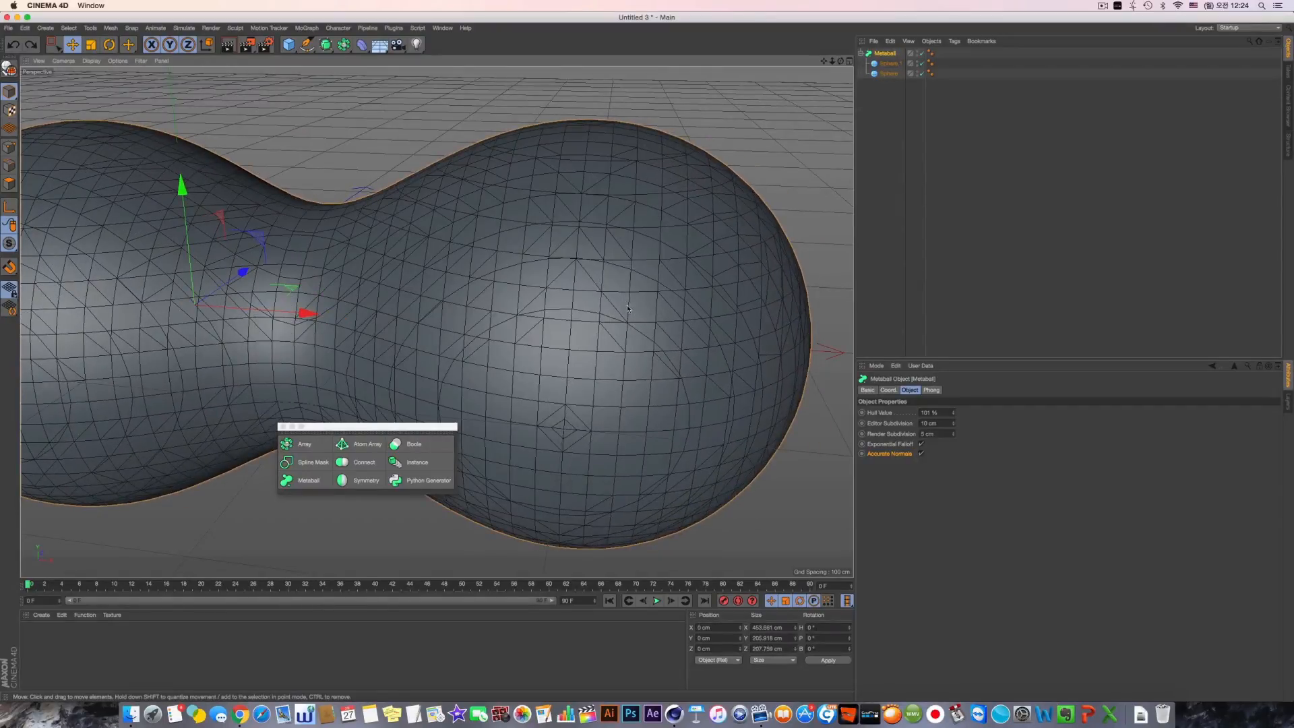
{"action": "key", "text": "super+z"}
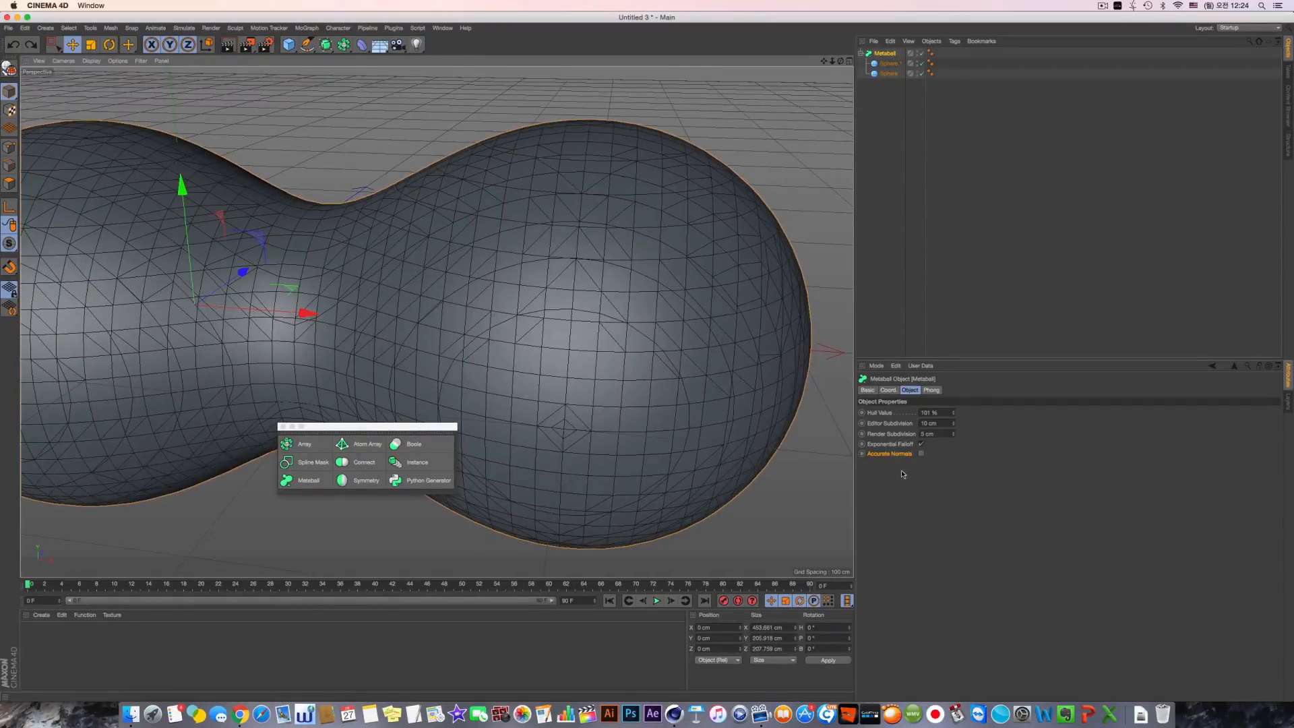
{"action": "scroll", "coordinate": [607, 283], "scroll_direction": "down", "scroll_amount": 5}
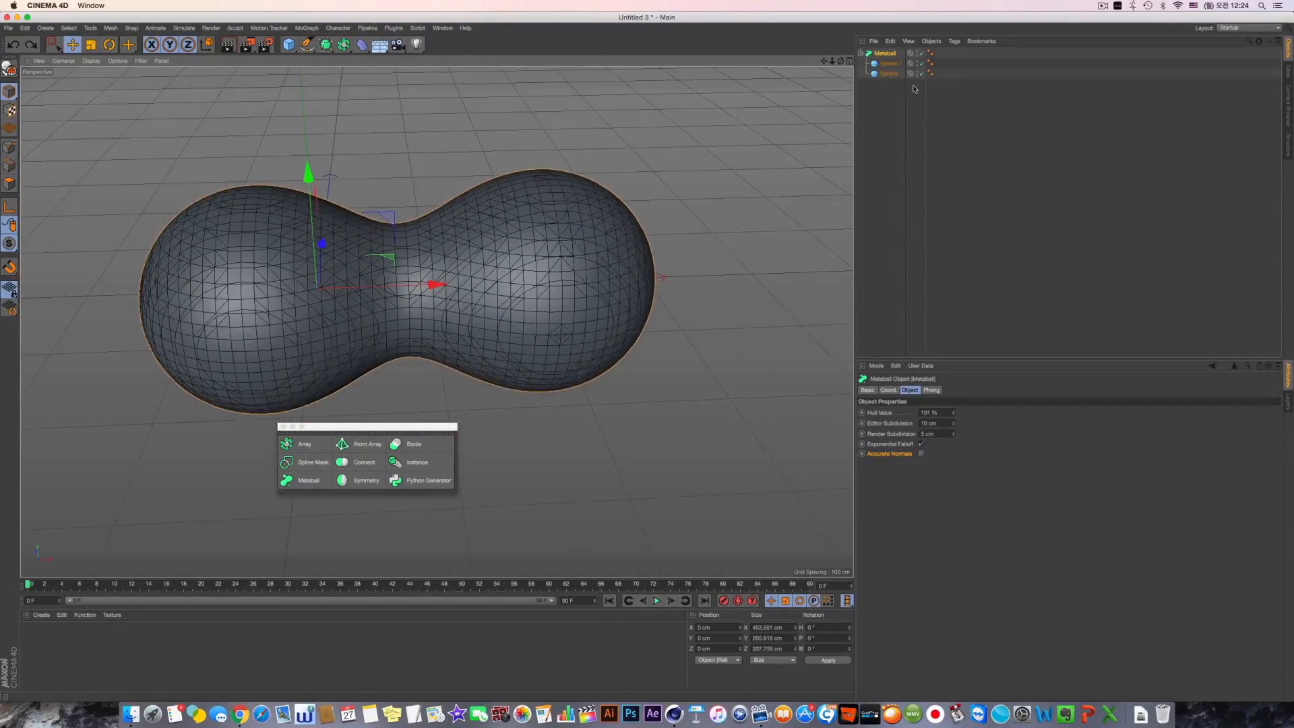
Step: Delete the first sphere from the Metaball, keeping only Sphere.1 under it
{"action": "left_click", "coordinate": [890, 74]}
{"action": "key", "text": "Delete"}
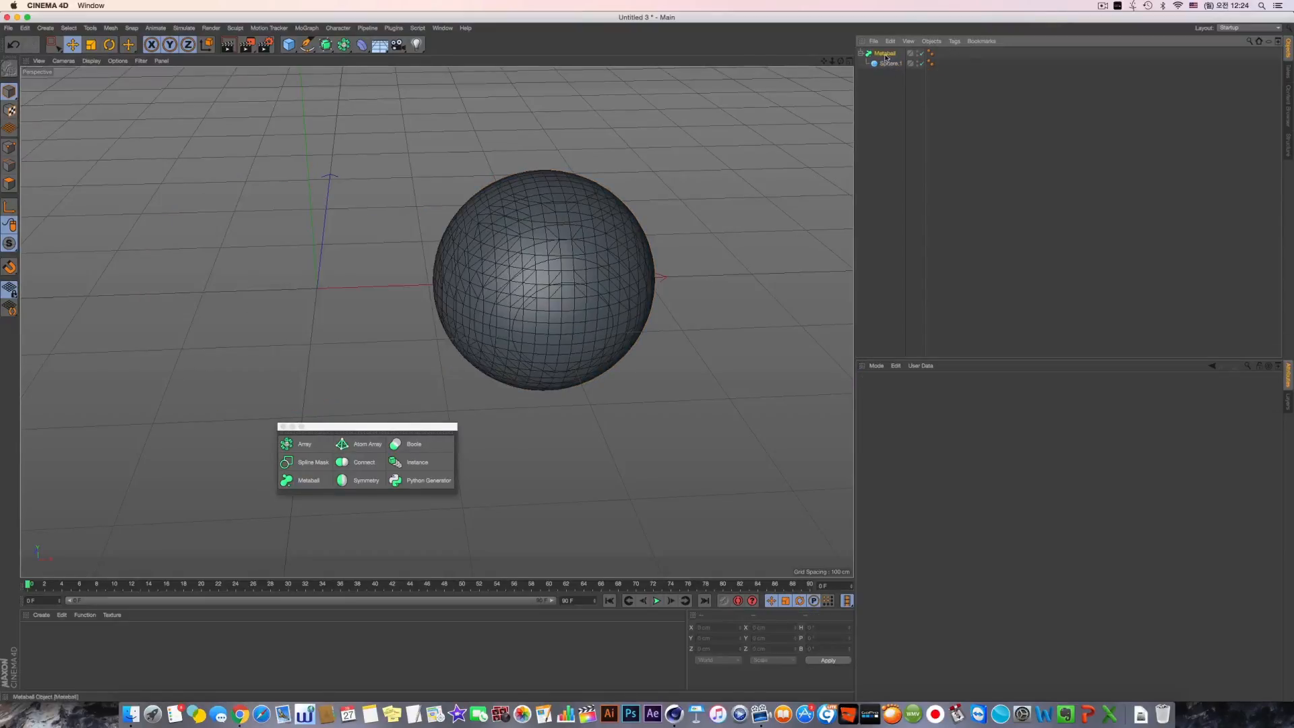
{"action": "left_click", "coordinate": [885, 54]}
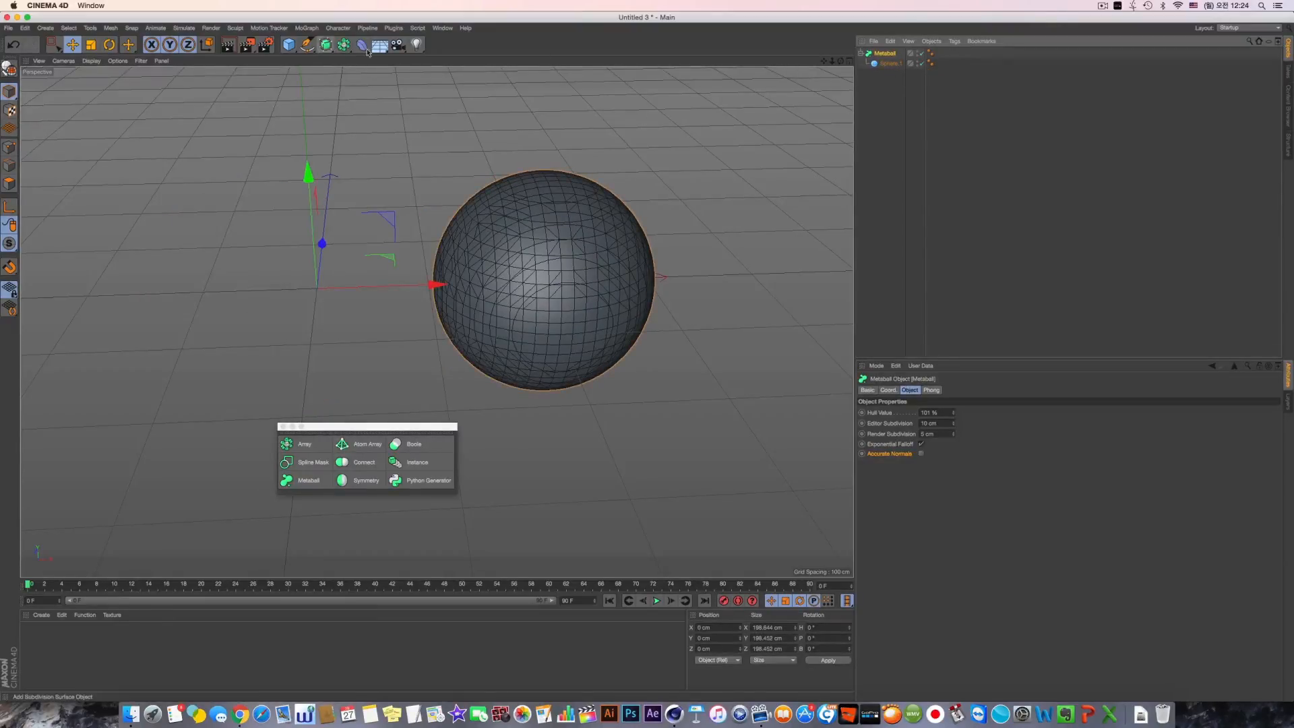
{"action": "right_click", "coordinate": [882, 56]}
{"action": "mouse_move", "coordinate": [943, 62]}
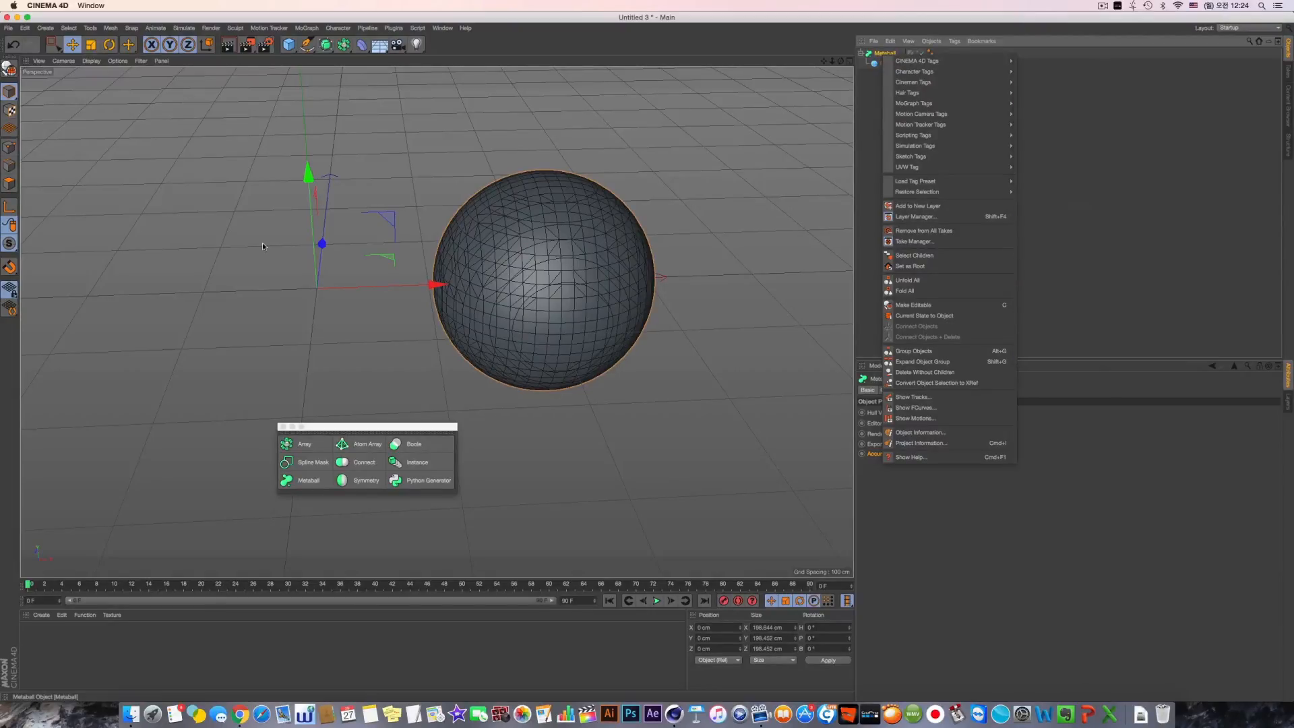
{"action": "left_click", "coordinate": [458, 233]}
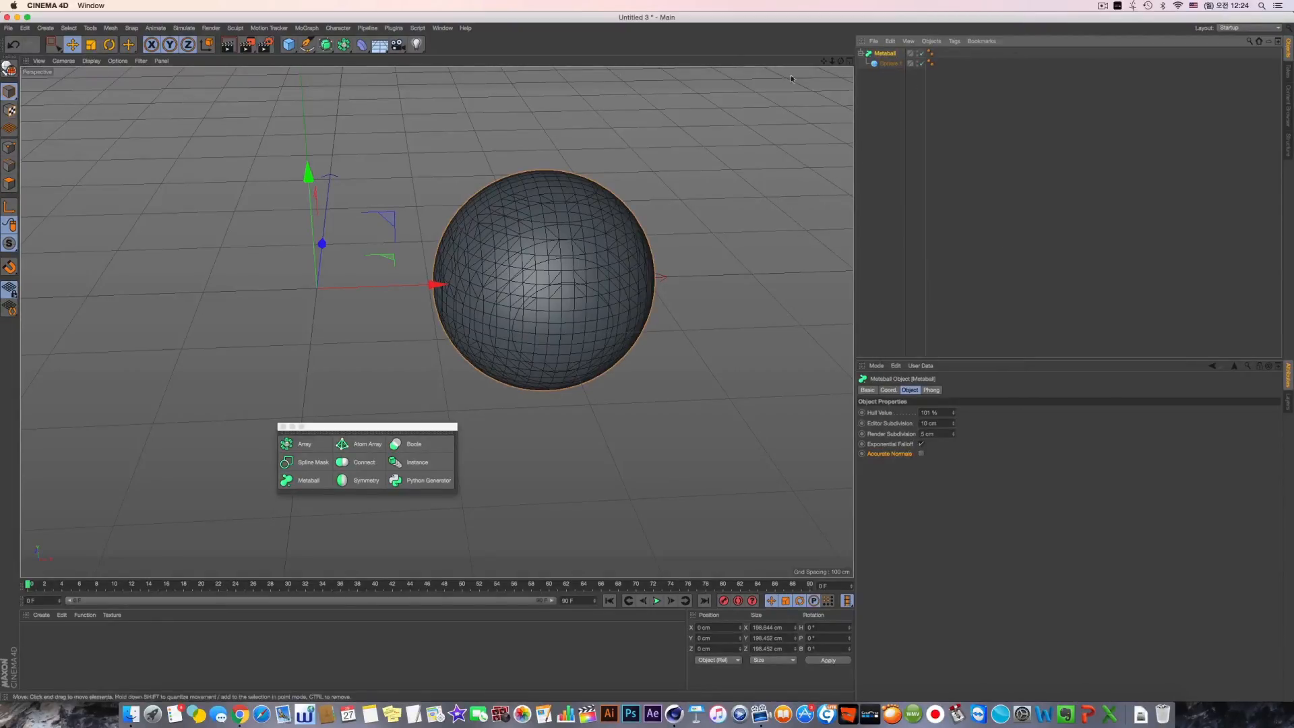
Step: Add a Cube, move it along X to about 27 cm, and nest it under the Metaball with the sphere
{"action": "left_click", "coordinate": [290, 45]}
{"action": "left_click_drag", "start_coordinate": [441, 284], "coordinate": [473, 284]}
{"action": "left_click_drag", "start_coordinate": [500, 274], "coordinate": [474, 265], "text": "alt"}
{"action": "left_click_drag", "start_coordinate": [881, 53], "coordinate": [886, 64]}
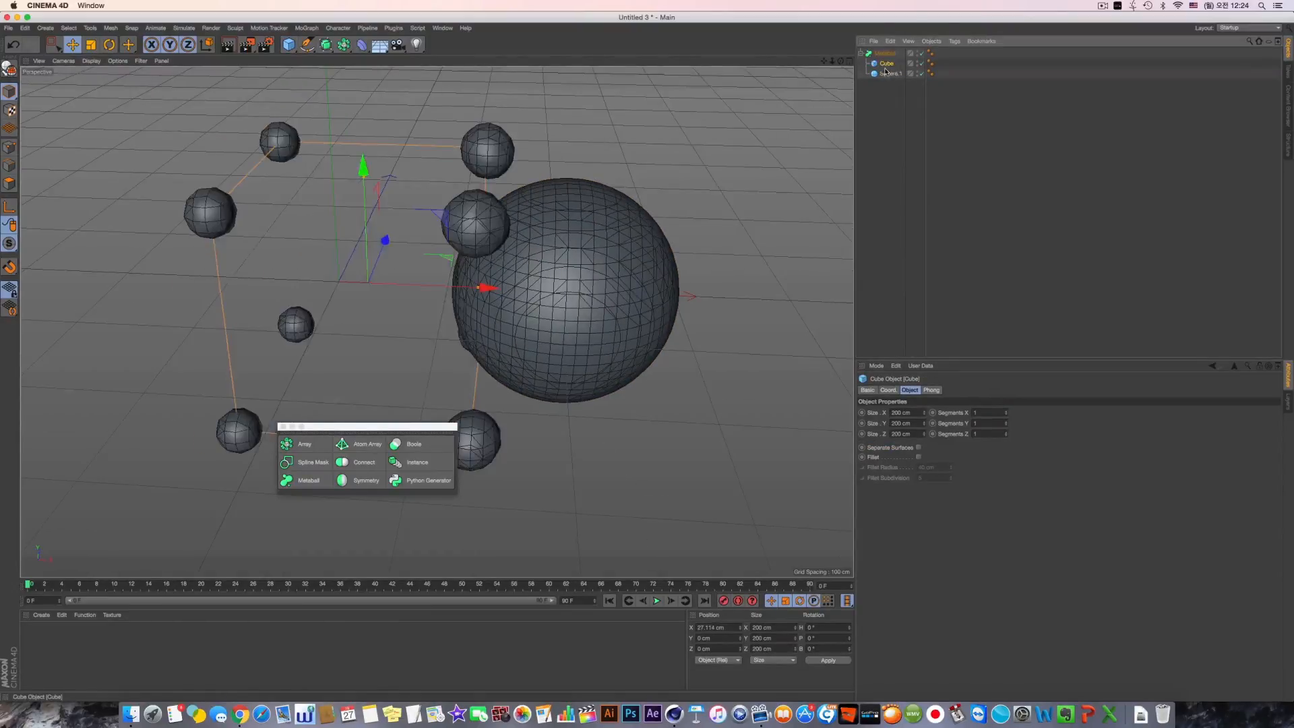
{"action": "left_click_drag", "start_coordinate": [616, 203], "coordinate": [561, 238], "text": "alt"}
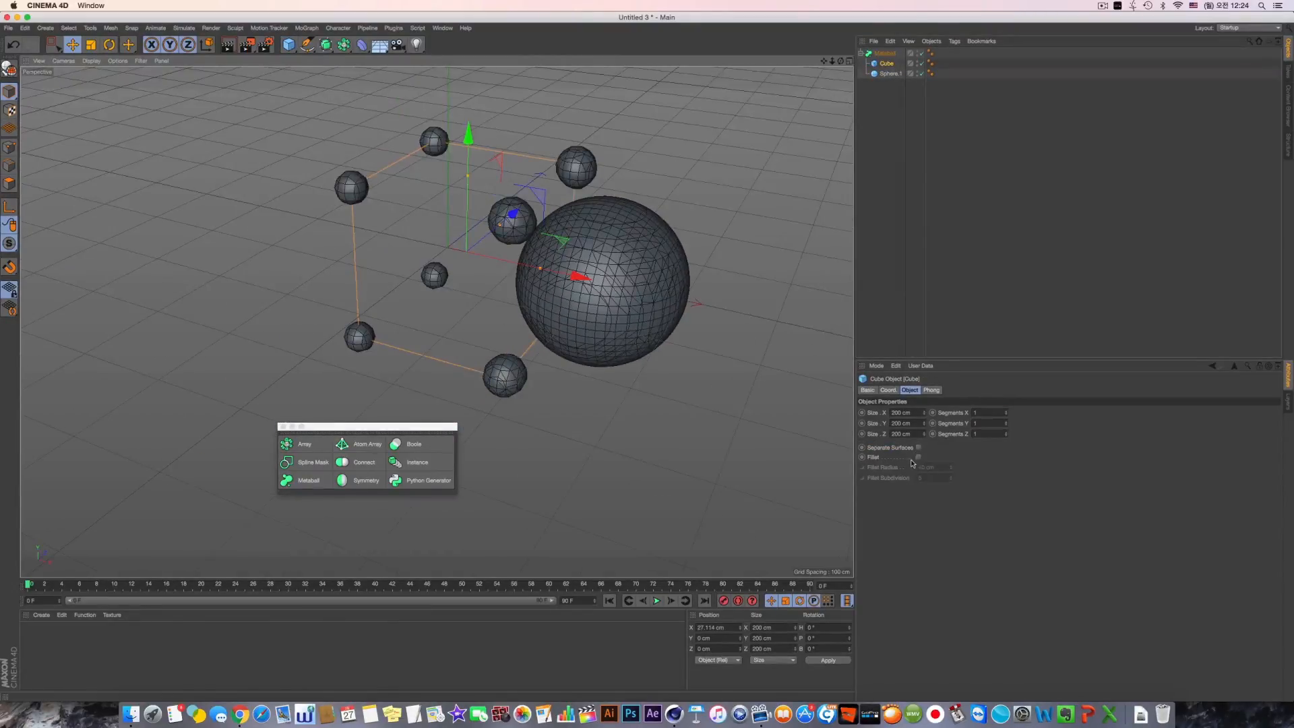
Step: Switch the Metaball's Accurate Normals on and back off to compare the effect on the cube's corner blobs
{"action": "left_click", "coordinate": [884, 53]}
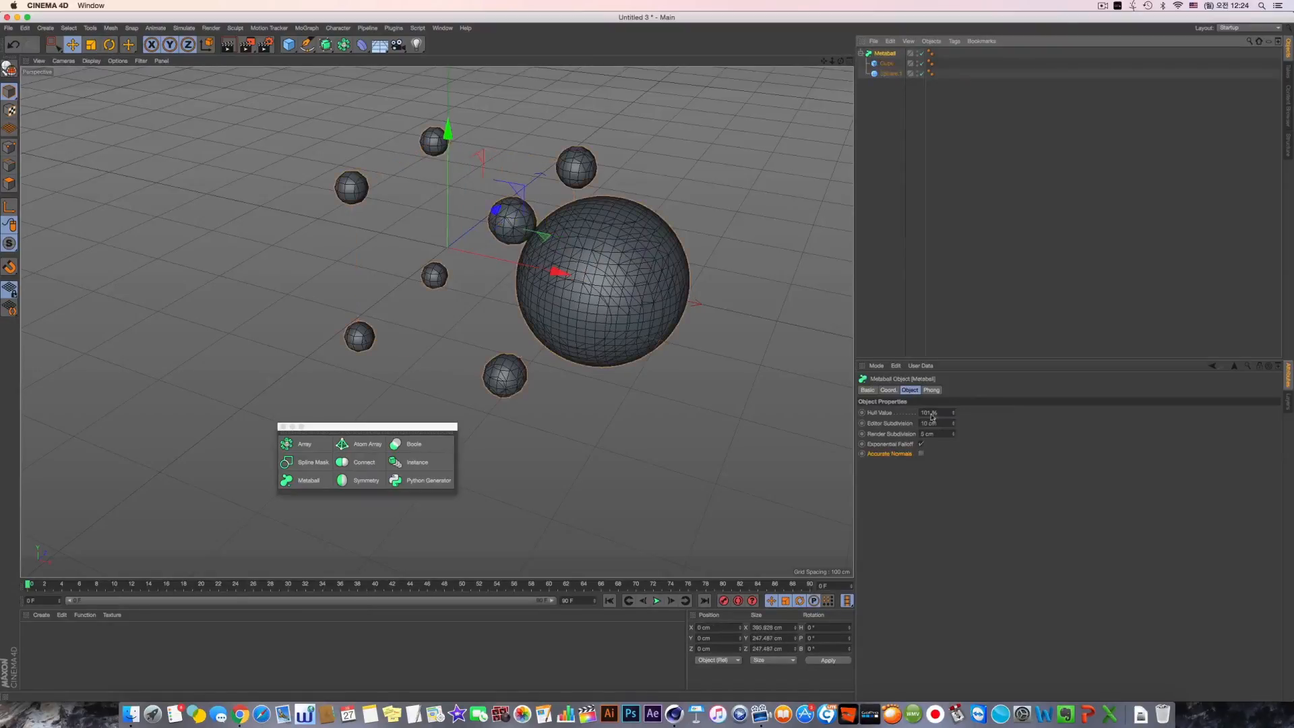
{"action": "left_click", "coordinate": [923, 456]}
{"action": "left_click", "coordinate": [923, 457]}
{"action": "left_click_drag", "start_coordinate": [627, 216], "coordinate": [681, 219], "text": "alt"}
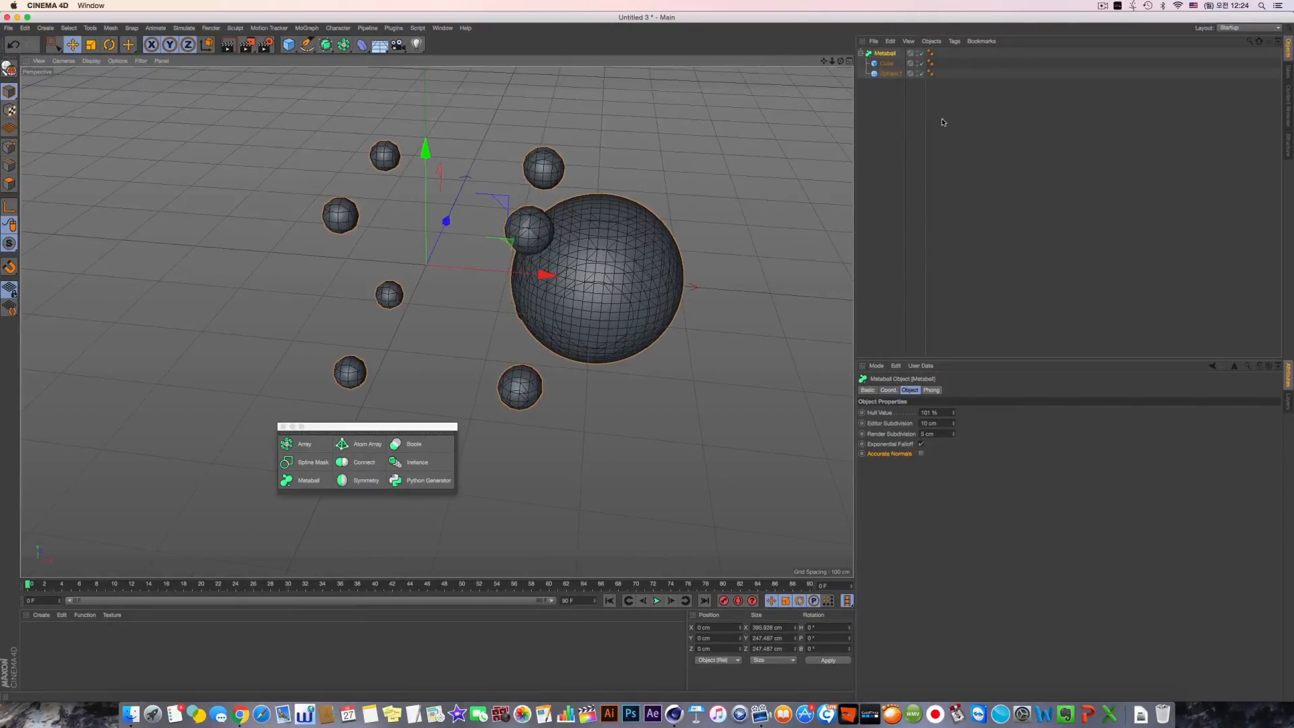
{"action": "left_click", "coordinate": [884, 65]}
{"action": "right_click", "coordinate": [885, 66]}
{"action": "left_click", "coordinate": [879, 66]}
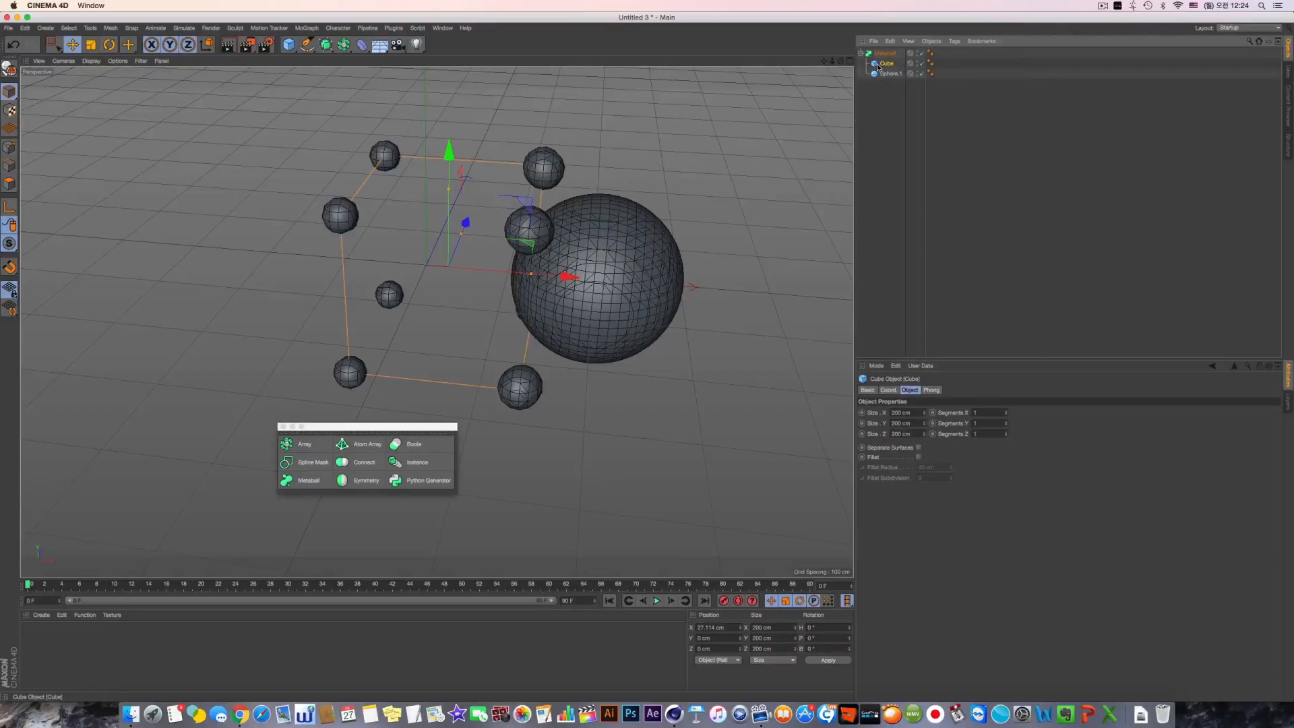
{"action": "key", "text": "c"}
{"action": "left_click", "coordinate": [883, 54]}
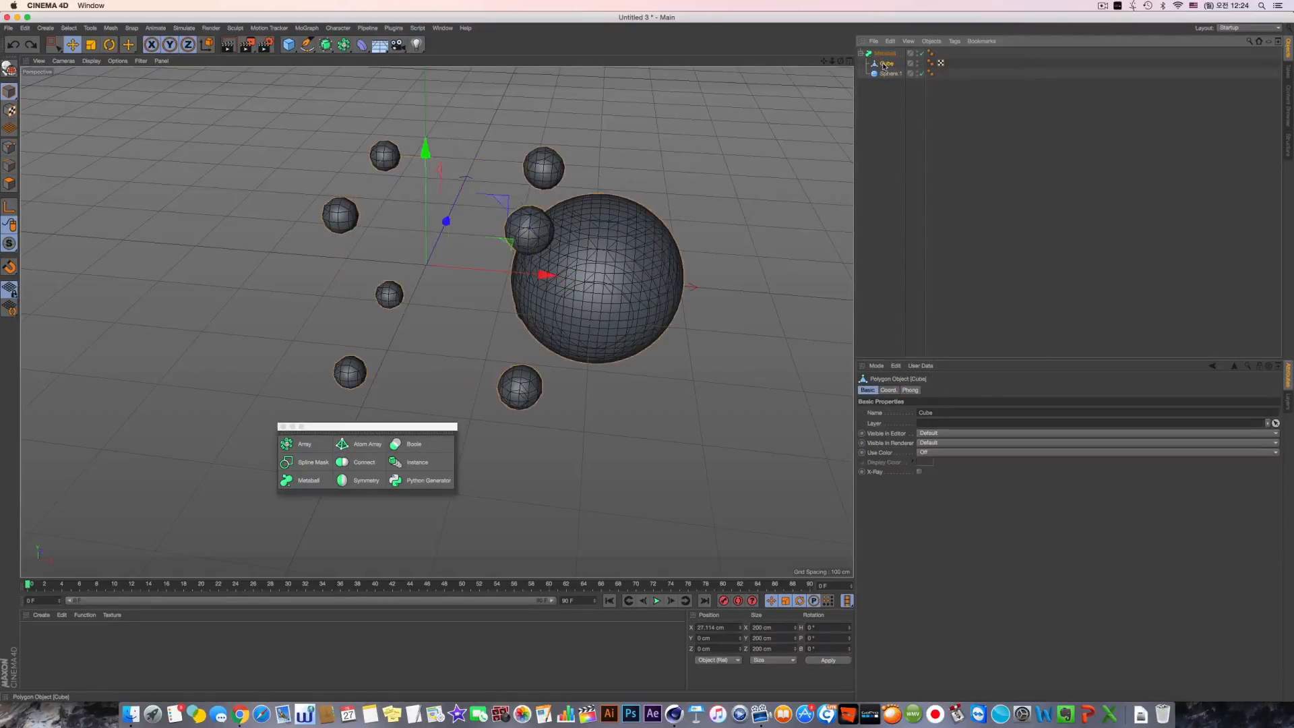
{"action": "left_click", "coordinate": [886, 64]}
{"action": "key", "text": "super+z"}
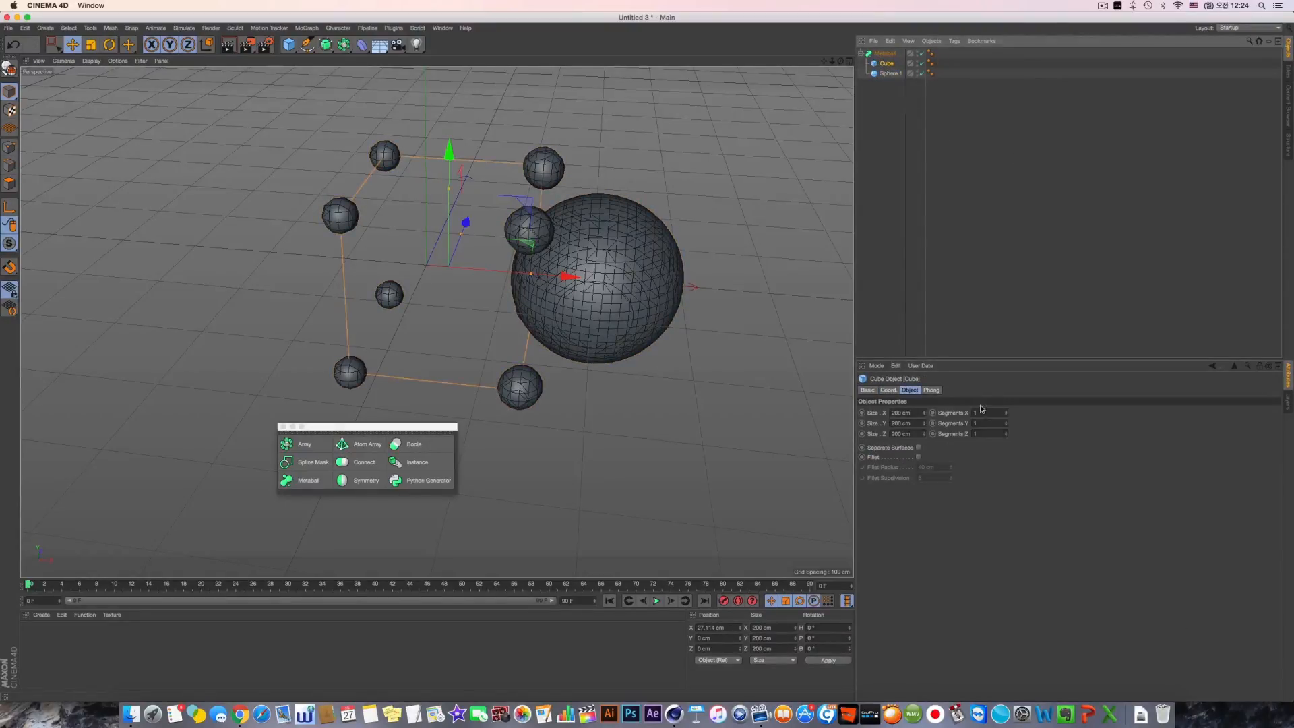
Step: Set the cube's segments to 5 on X, Y and Z, and shift the cube slightly along X away from the sphere
{"action": "type", "text": "5"}
{"action": "key", "text": "Return"}
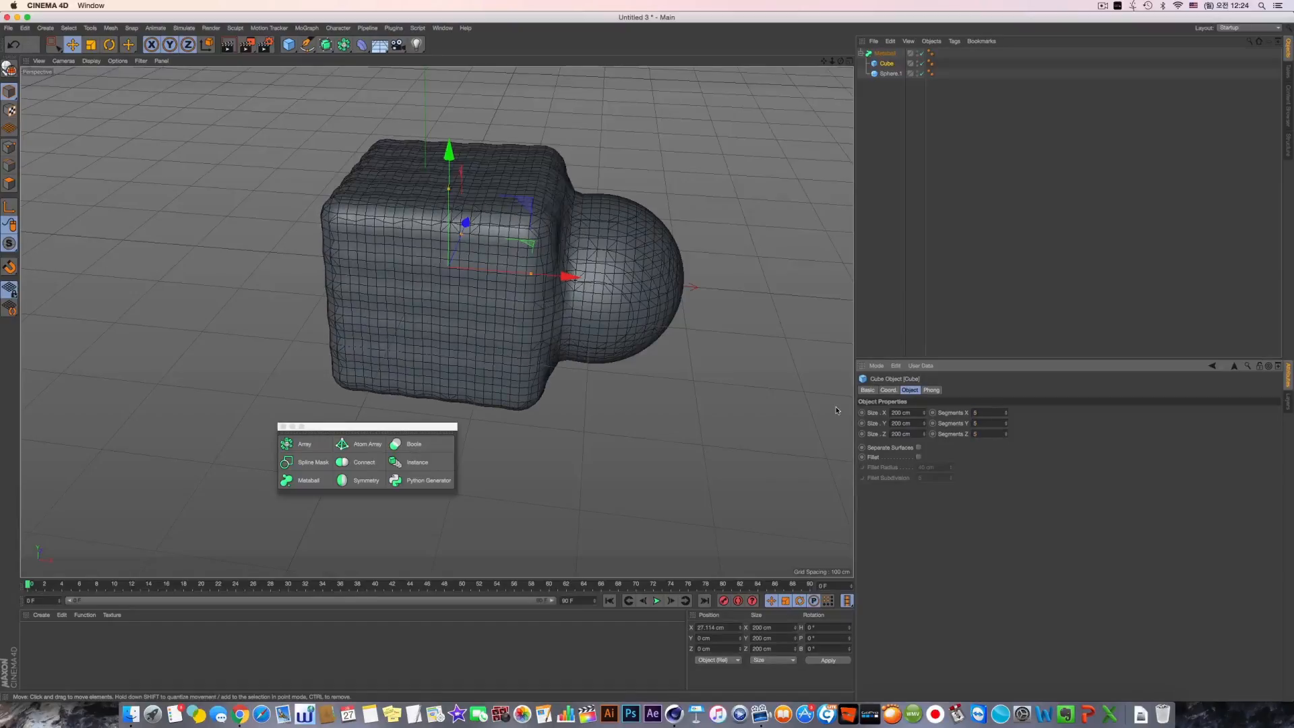
{"action": "left_click_drag", "start_coordinate": [662, 333], "coordinate": [654, 332], "text": "alt"}
{"action": "left_click", "coordinate": [886, 64]}
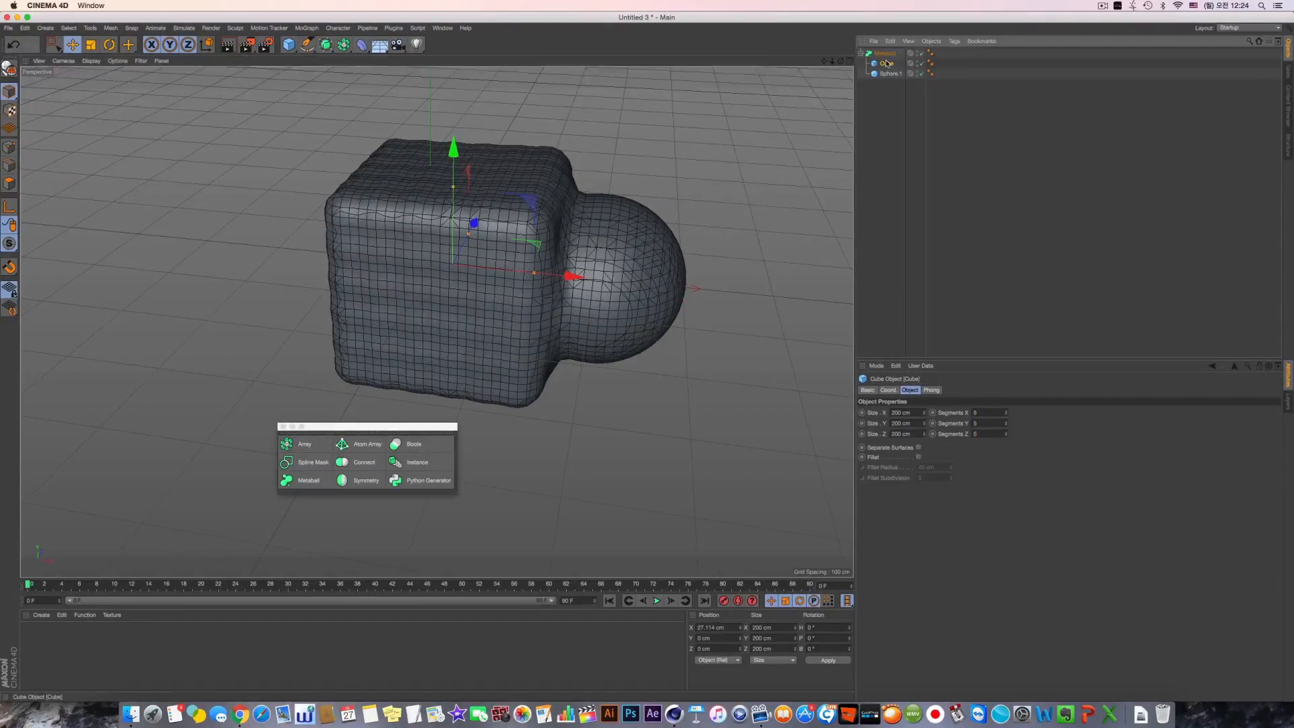
{"action": "left_click_drag", "start_coordinate": [565, 277], "coordinate": [539, 273]}
Step: Render the view with the Metaball's Accurate Normals off and on to compare the surface shading
{"action": "left_click", "coordinate": [884, 53]}
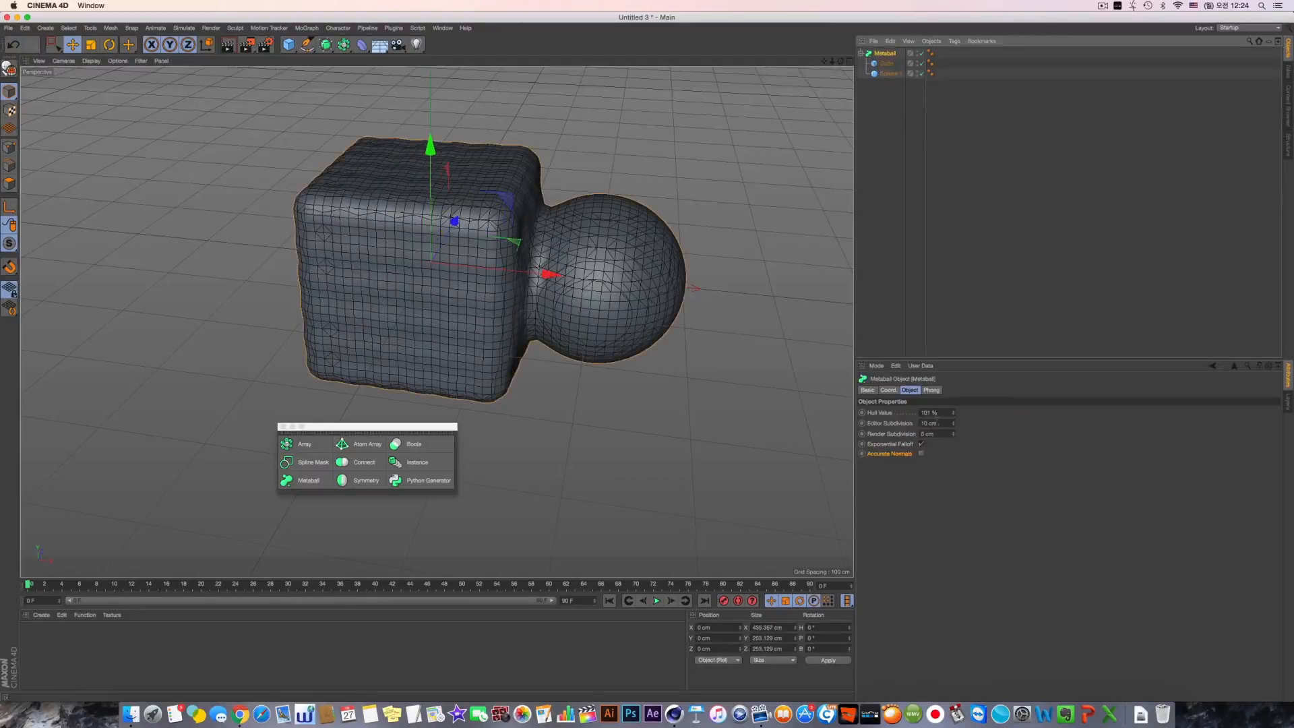
{"action": "left_click", "coordinate": [922, 455]}
{"action": "scroll", "coordinate": [546, 276], "scroll_direction": "up", "scroll_amount": 5}
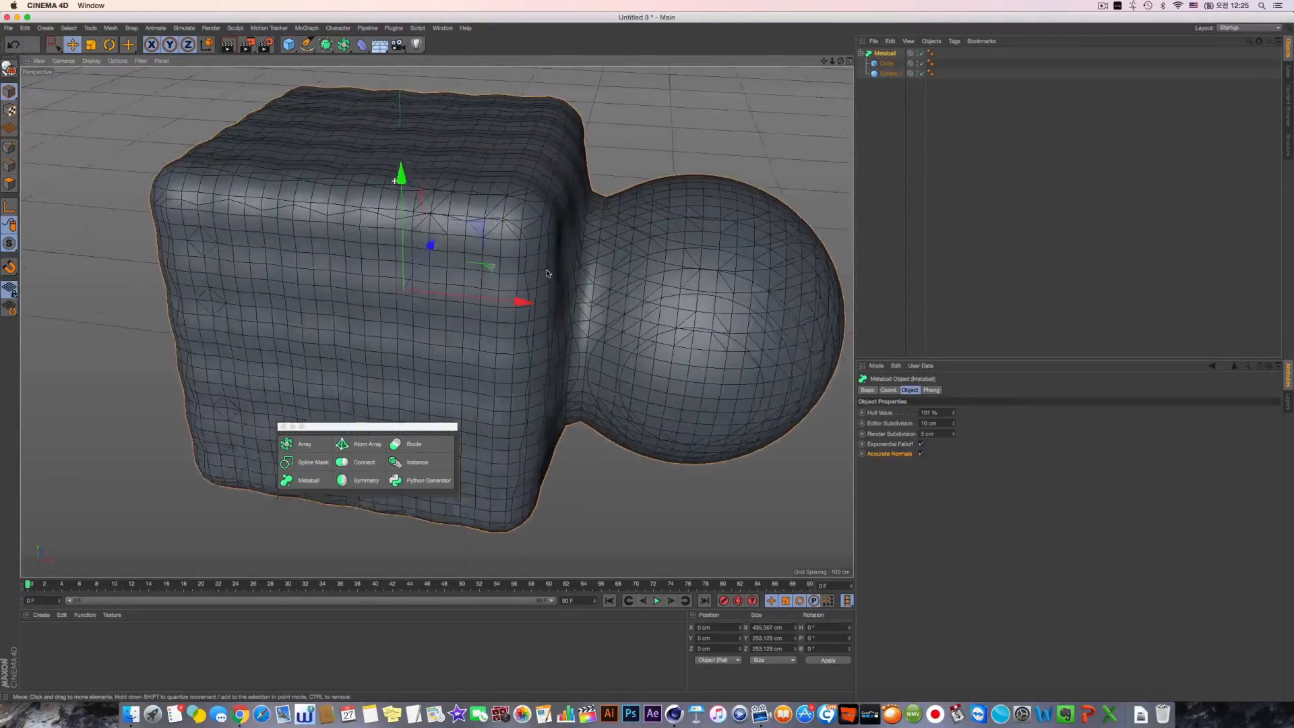
{"action": "key", "text": "super+e"}
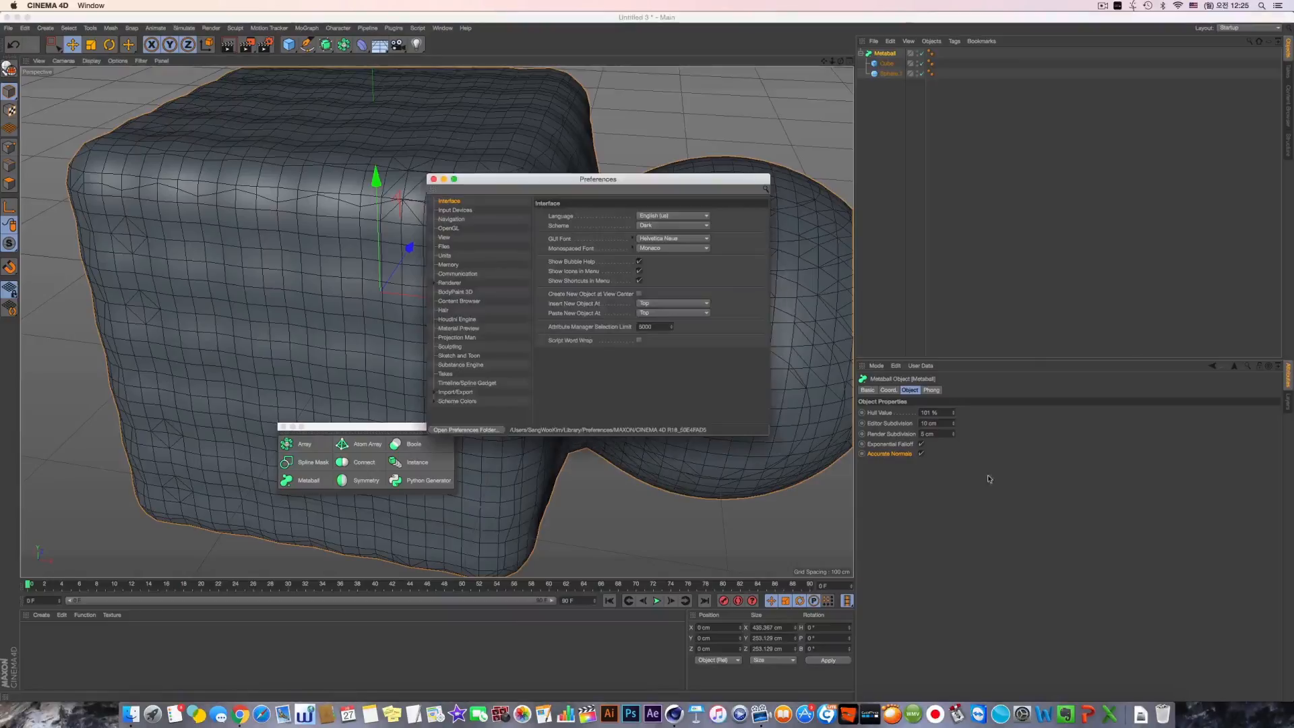
{"action": "left_click", "coordinate": [434, 179]}
{"action": "key", "text": "ctrl+r"}
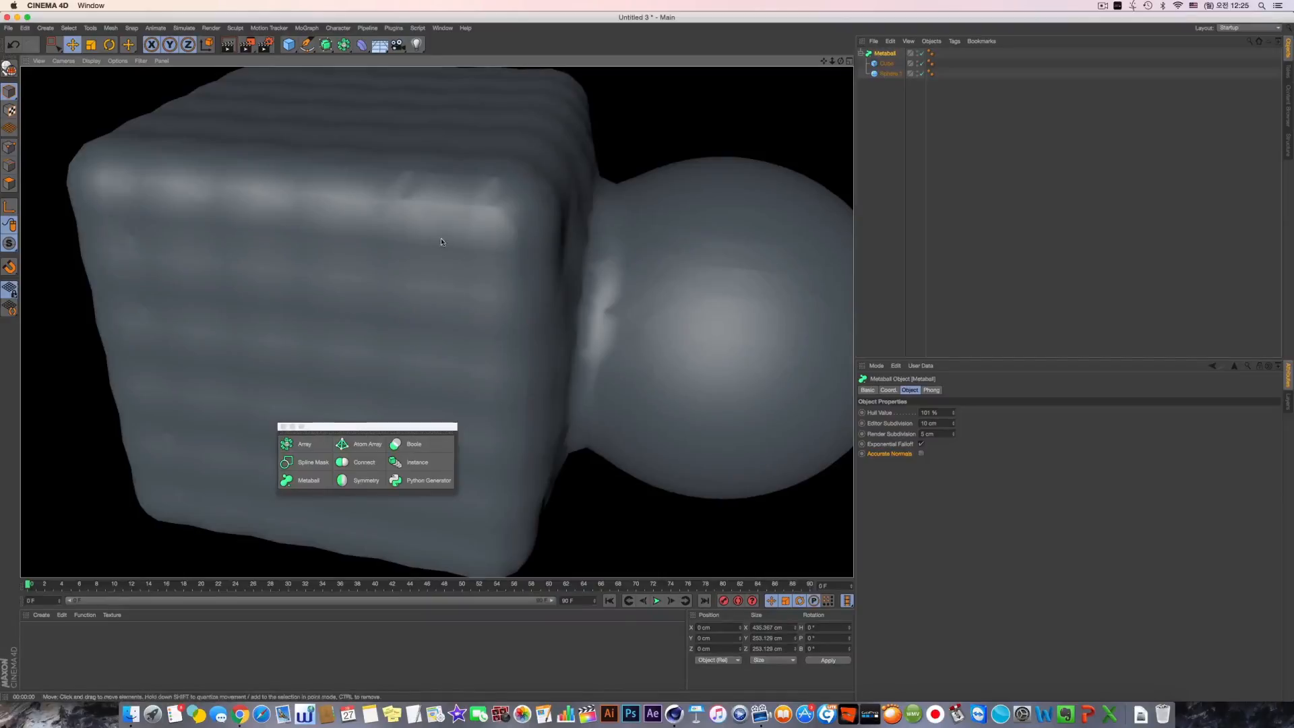
{"action": "left_click", "coordinate": [921, 454]}
{"action": "key", "text": "ctrl+r"}
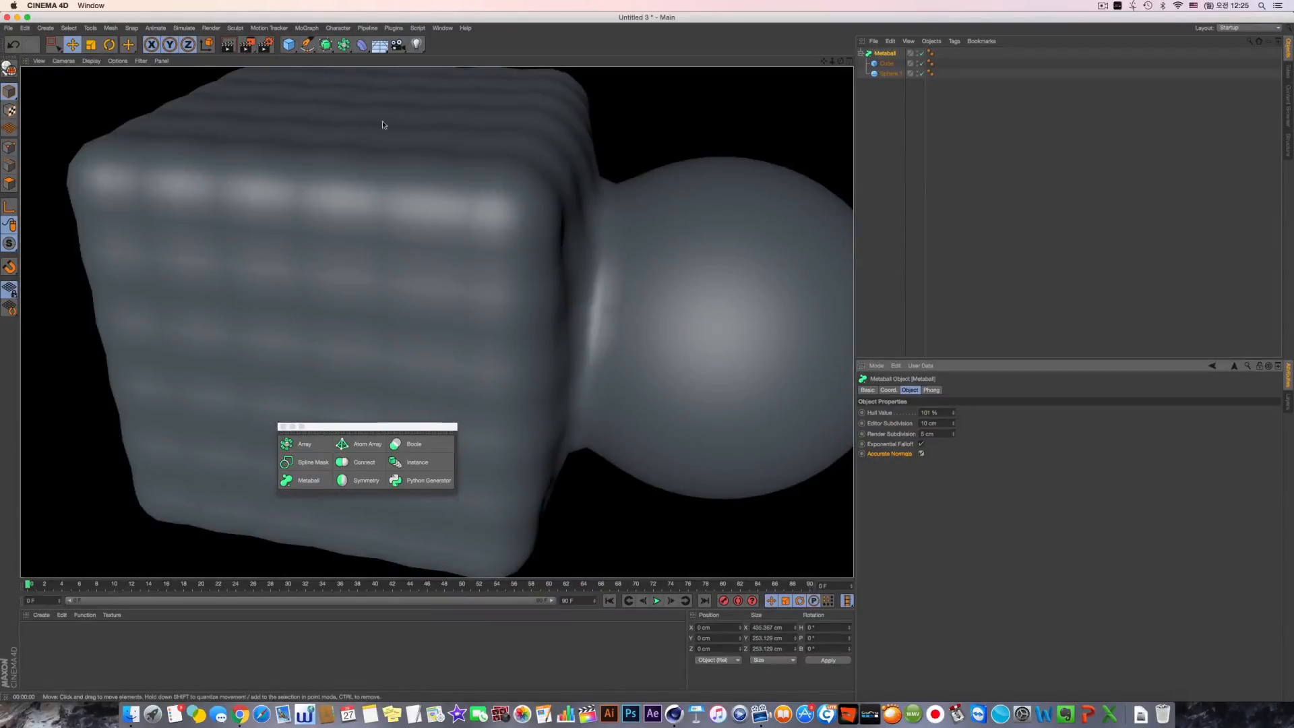
{"action": "mouse_move", "coordinate": [416, 339]}
{"action": "left_mouse_down", "text": "alt"}
{"action": "mouse_move", "coordinate": [462, 325]}
{"action": "mouse_move", "coordinate": [400, 337]}
{"action": "left_mouse_up", "text": "alt"}
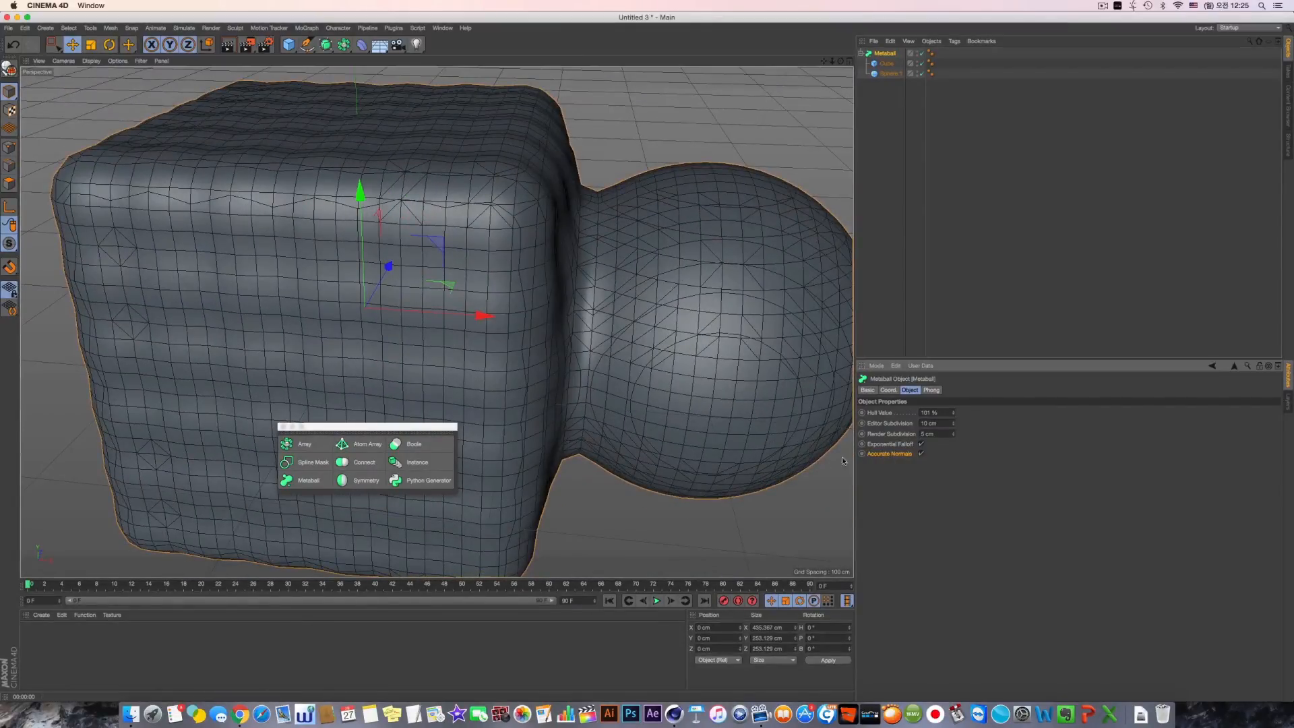
Step: Switch the Metaball's Accurate Normals off after inspecting the blended cube and sphere from other angles
{"action": "left_click_drag", "start_coordinate": [625, 385], "coordinate": [547, 387], "text": "alt"}
{"action": "scroll", "coordinate": [625, 386], "scroll_direction": "down", "scroll_amount": 3}
{"action": "mouse_move", "coordinate": [625, 385]}
{"action": "left_mouse_down", "text": "alt"}
{"action": "mouse_move", "coordinate": [701, 411]}
{"action": "mouse_move", "coordinate": [604, 390]}
{"action": "mouse_move", "coordinate": [672, 381]}
{"action": "left_mouse_up", "text": "alt"}
{"action": "left_click", "coordinate": [921, 456]}
{"action": "scroll", "coordinate": [657, 384], "scroll_direction": "down", "scroll_amount": 3}
Step: Move the sphere under the Metaball along X into the cube and up along Y to show how they blend
{"action": "left_click", "coordinate": [890, 73]}
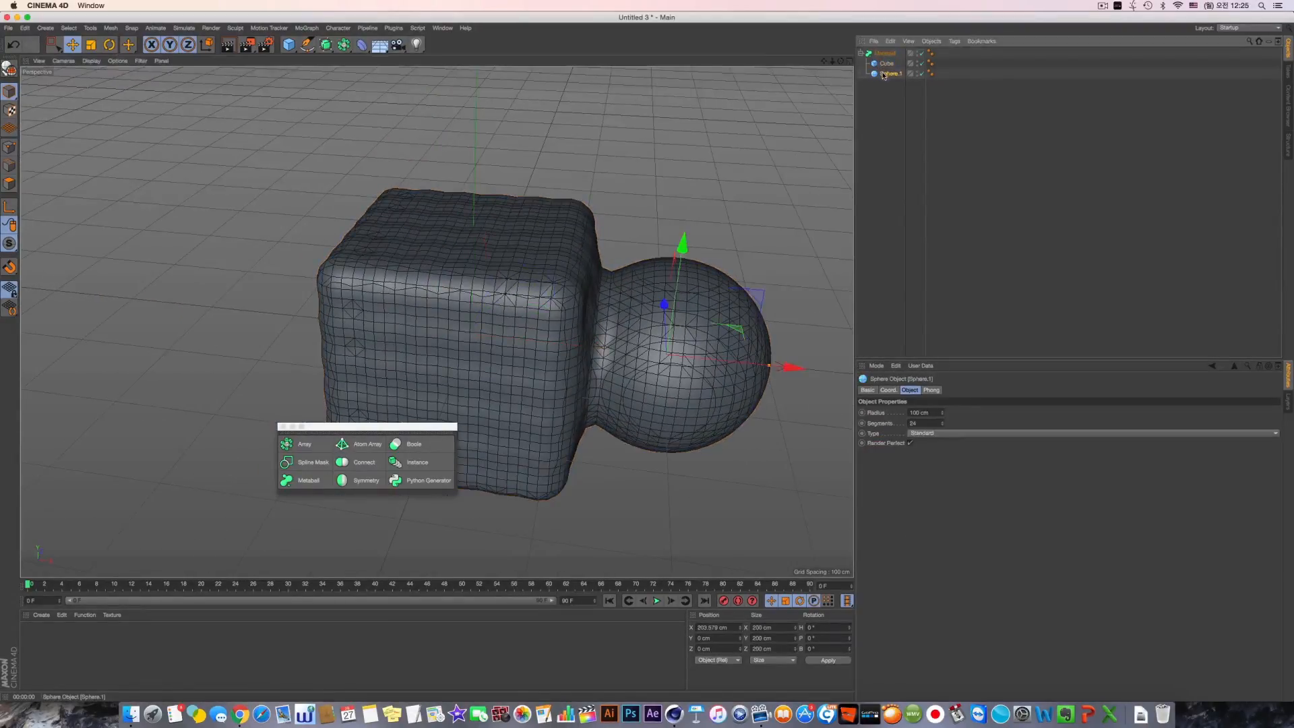
{"action": "left_click_drag", "start_coordinate": [714, 362], "coordinate": [570, 315]}
{"action": "left_click_drag", "start_coordinate": [524, 205], "coordinate": [531, 82]}
{"action": "left_click_drag", "start_coordinate": [464, 231], "coordinate": [600, 229], "text": "alt"}
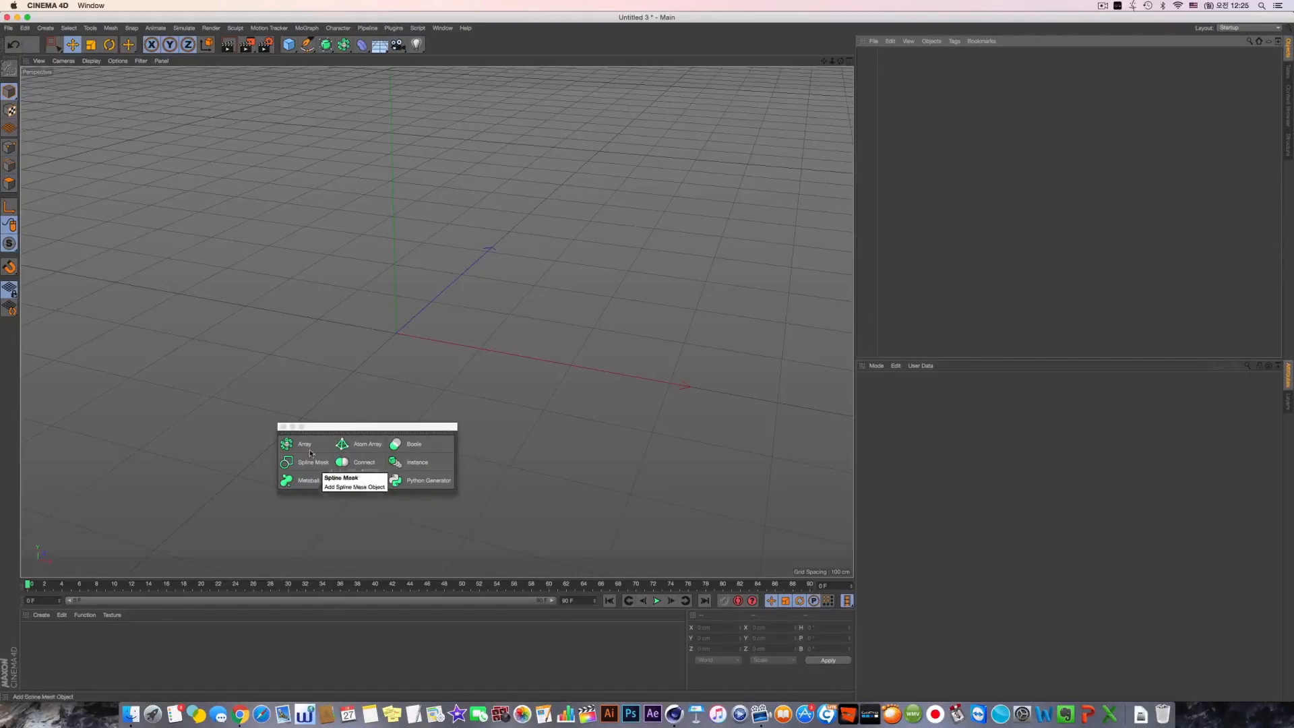
Step: Close the floating generator palette and add a Figure primitive to the empty scene
{"action": "left_click", "coordinate": [283, 427]}
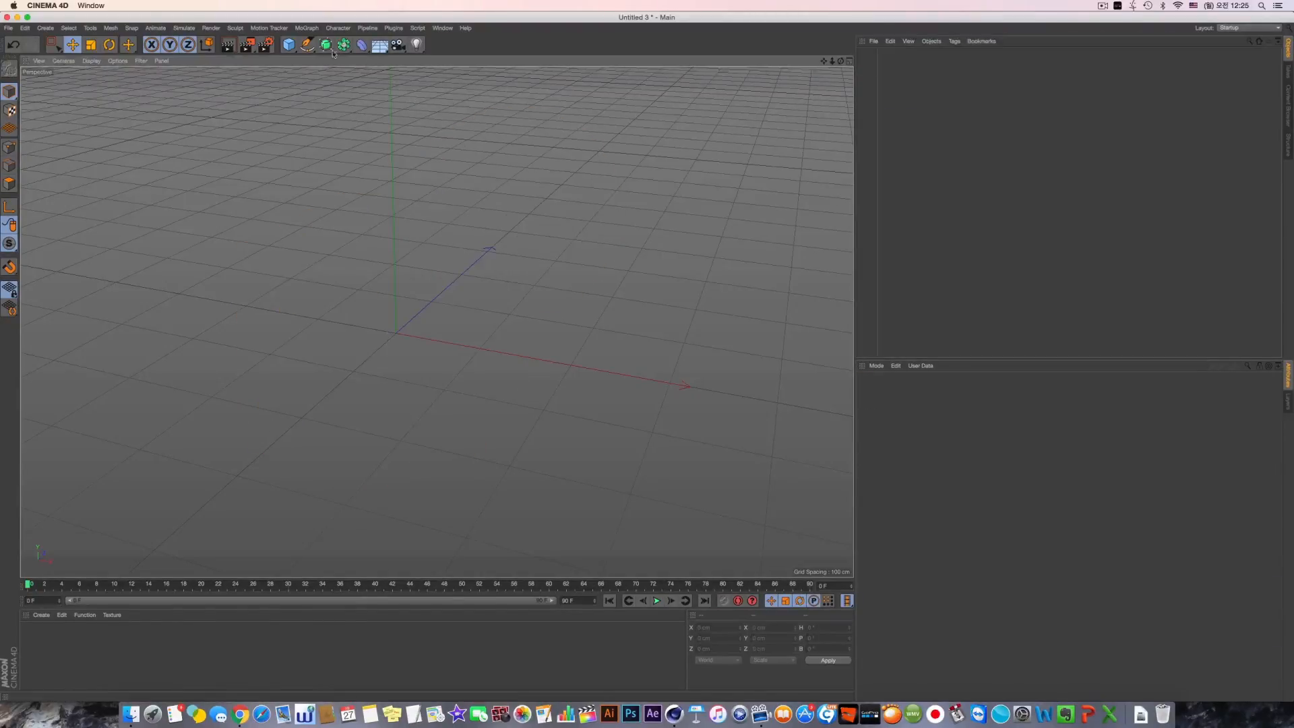
{"action": "left_click", "coordinate": [290, 45]}
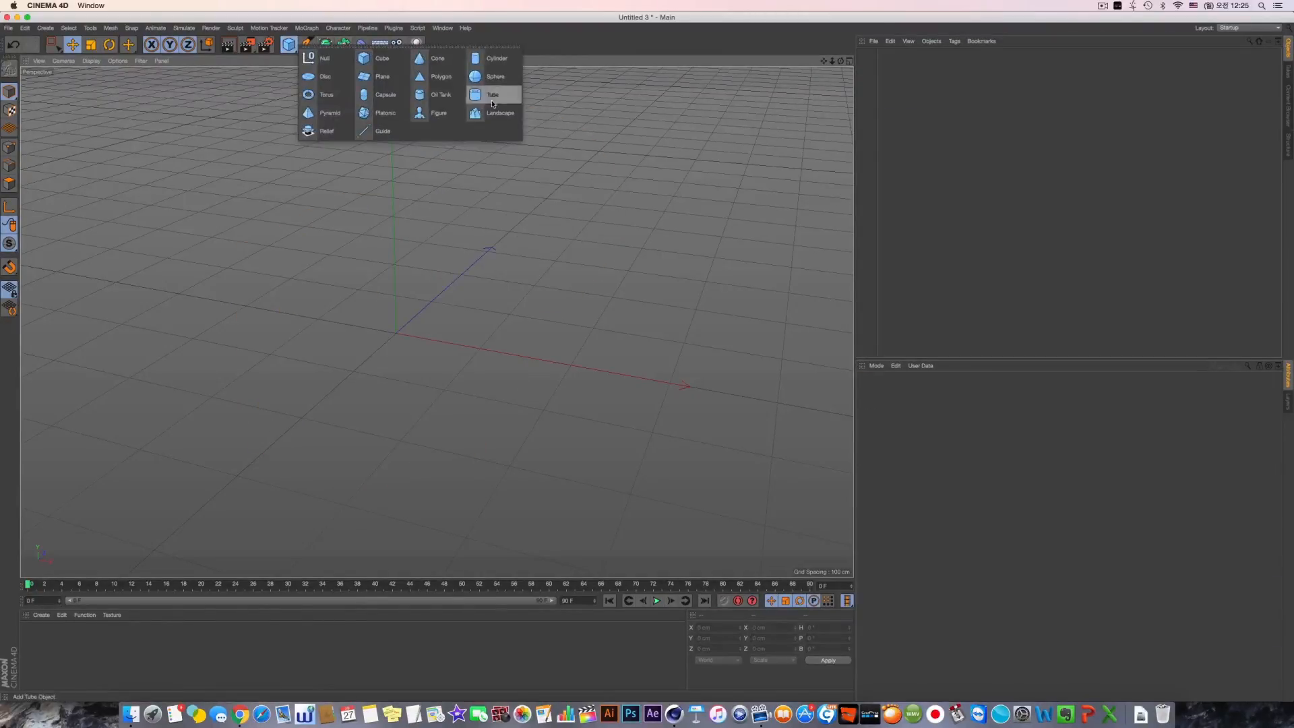
{"action": "left_click", "coordinate": [416, 113]}
{"action": "scroll", "coordinate": [409, 231], "scroll_direction": "up", "scroll_amount": 5}
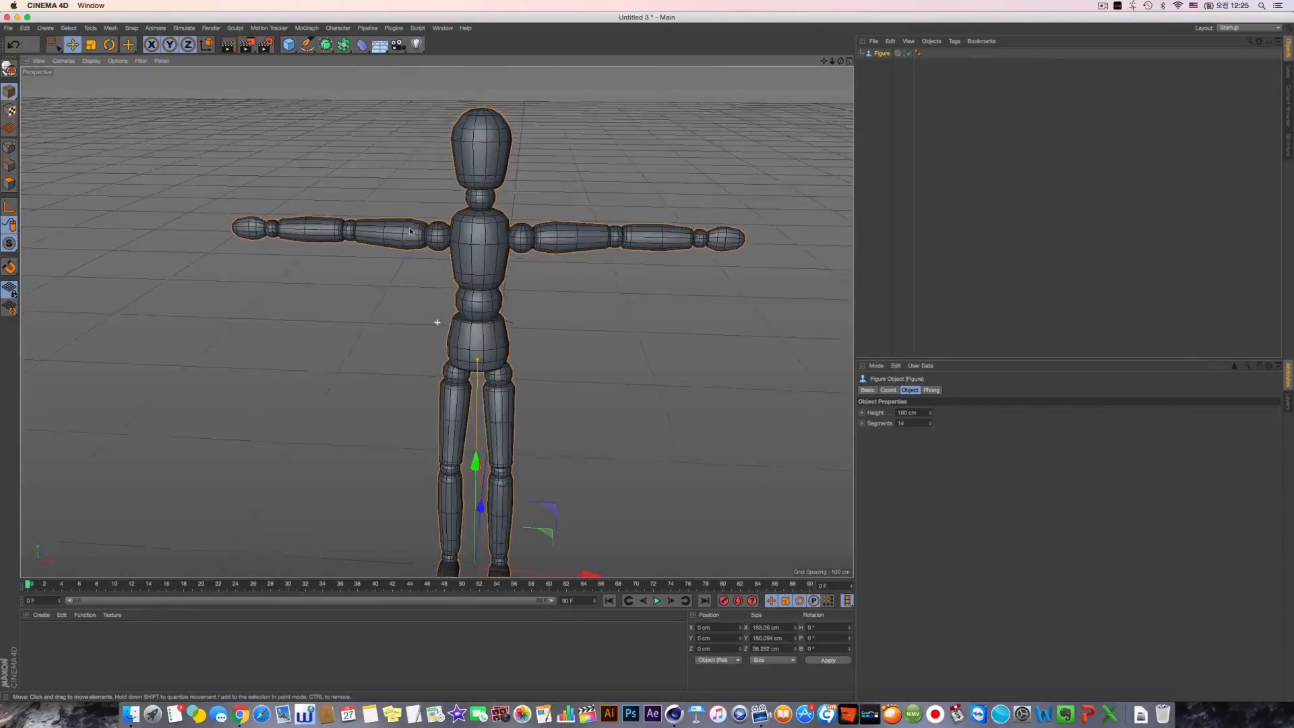
{"action": "left_click_drag", "start_coordinate": [410, 231], "coordinate": [418, 231], "text": "alt"}
{"action": "scroll", "coordinate": [408, 230], "scroll_direction": "up", "scroll_amount": 5}
{"action": "scroll", "coordinate": [405, 229], "scroll_direction": "down", "scroll_amount": 3}
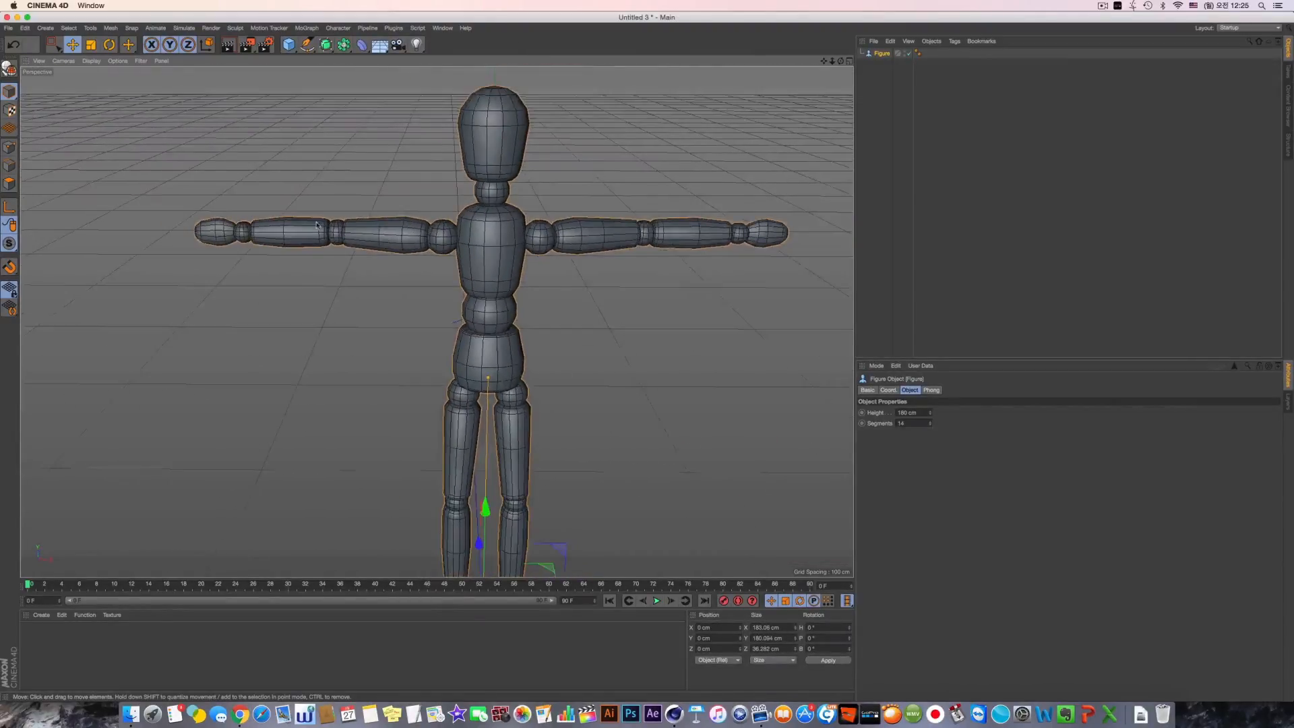
{"action": "scroll", "coordinate": [387, 217], "scroll_direction": "up", "scroll_amount": 3}
{"action": "middle_click_drag", "start_coordinate": [388, 217], "coordinate": [339, 247], "text": "alt"}
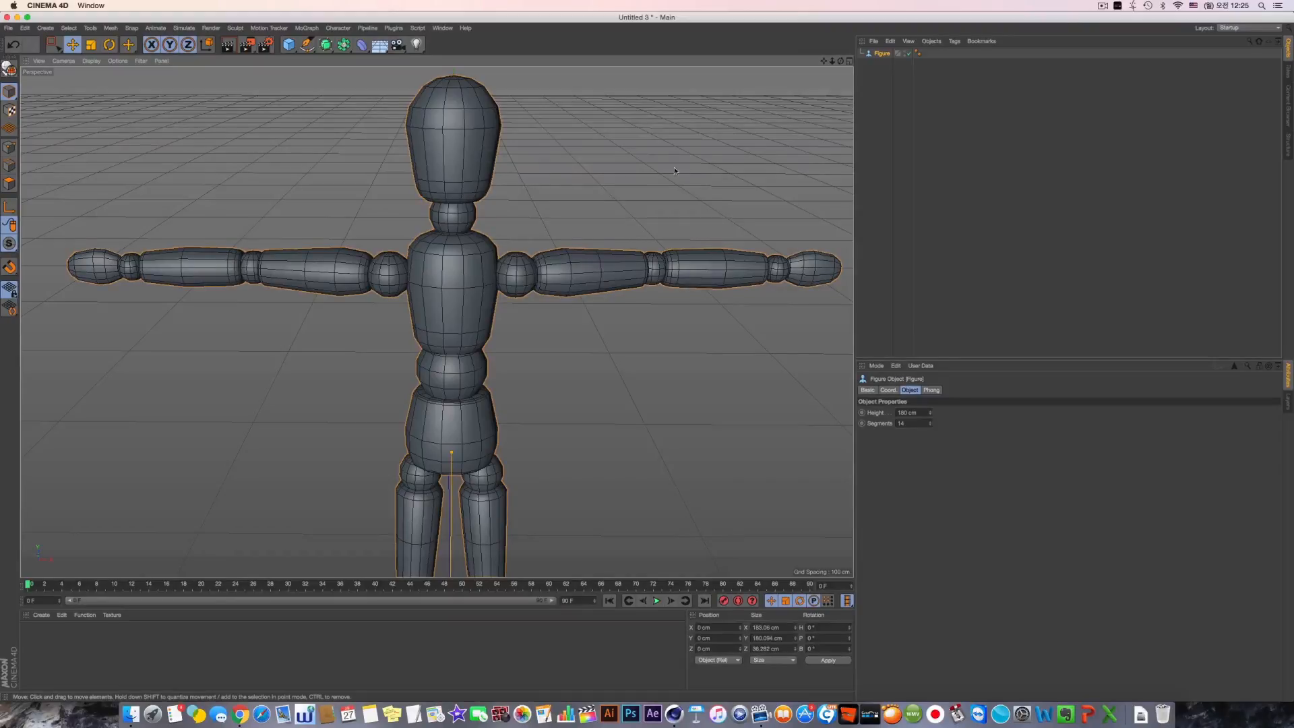
{"action": "scroll", "coordinate": [439, 259], "scroll_direction": "down", "scroll_amount": 3}
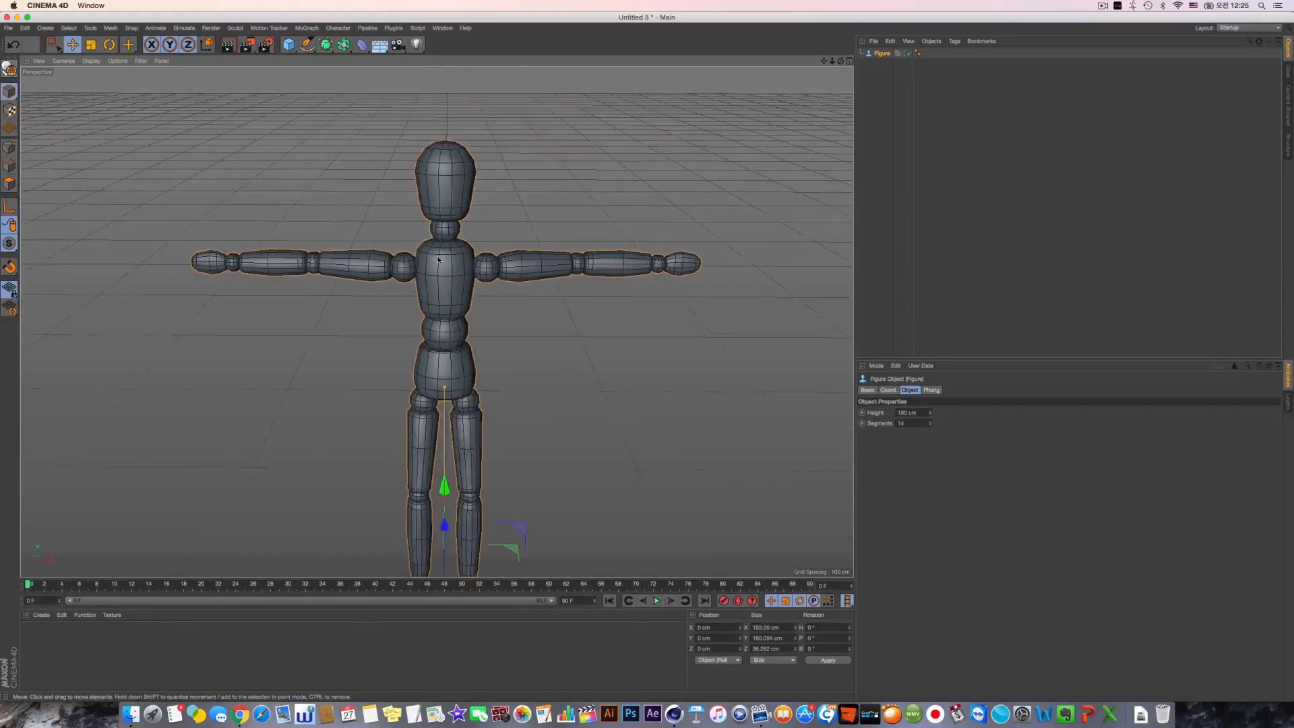
{"action": "middle_click_drag", "start_coordinate": [439, 260], "coordinate": [435, 224], "text": "alt"}
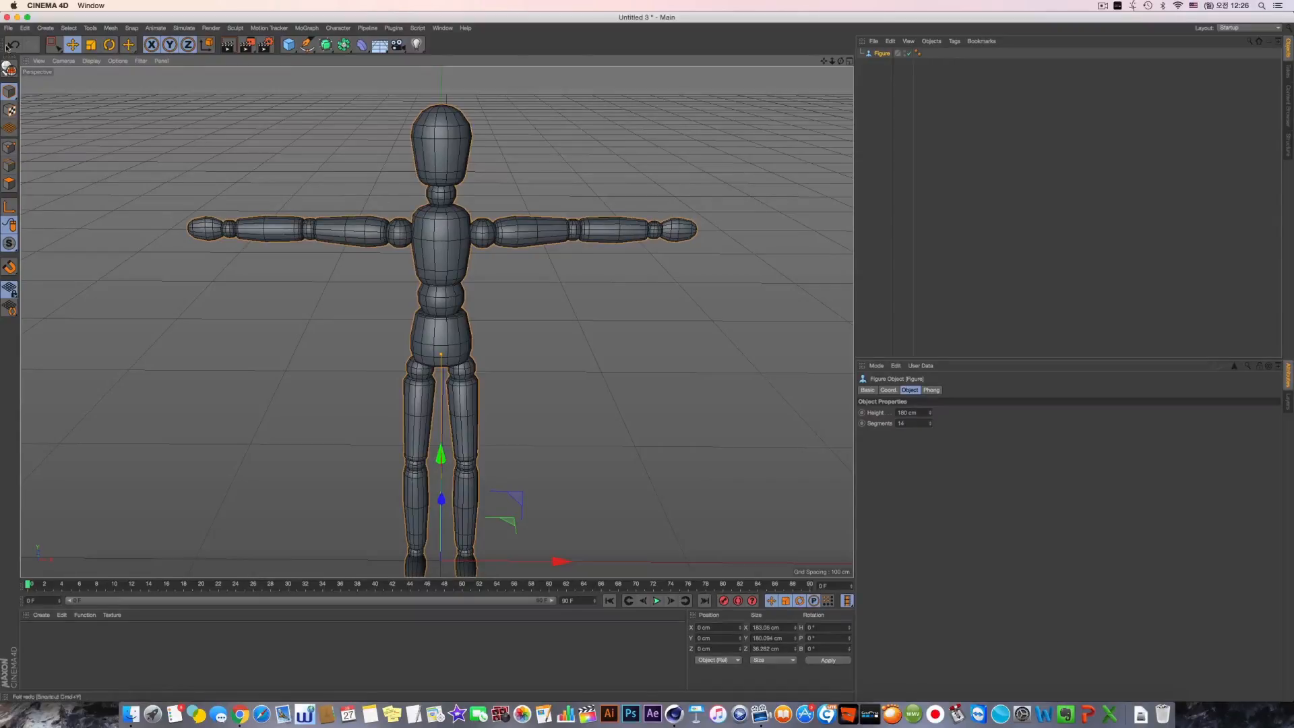
Step: Make the Figure editable and merge its entire hierarchy into one mesh with Connect Objects + Delete
{"action": "left_click", "coordinate": [10, 70]}
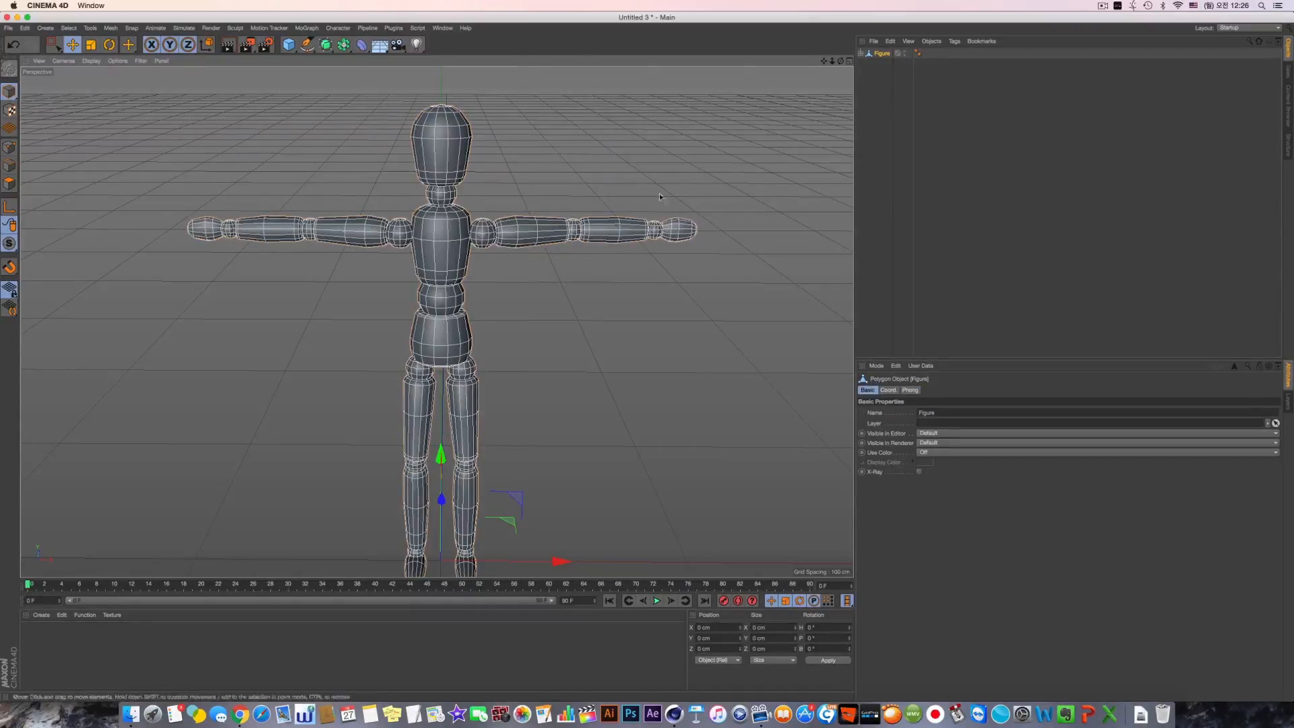
{"action": "left_click", "coordinate": [862, 54], "text": "super"}
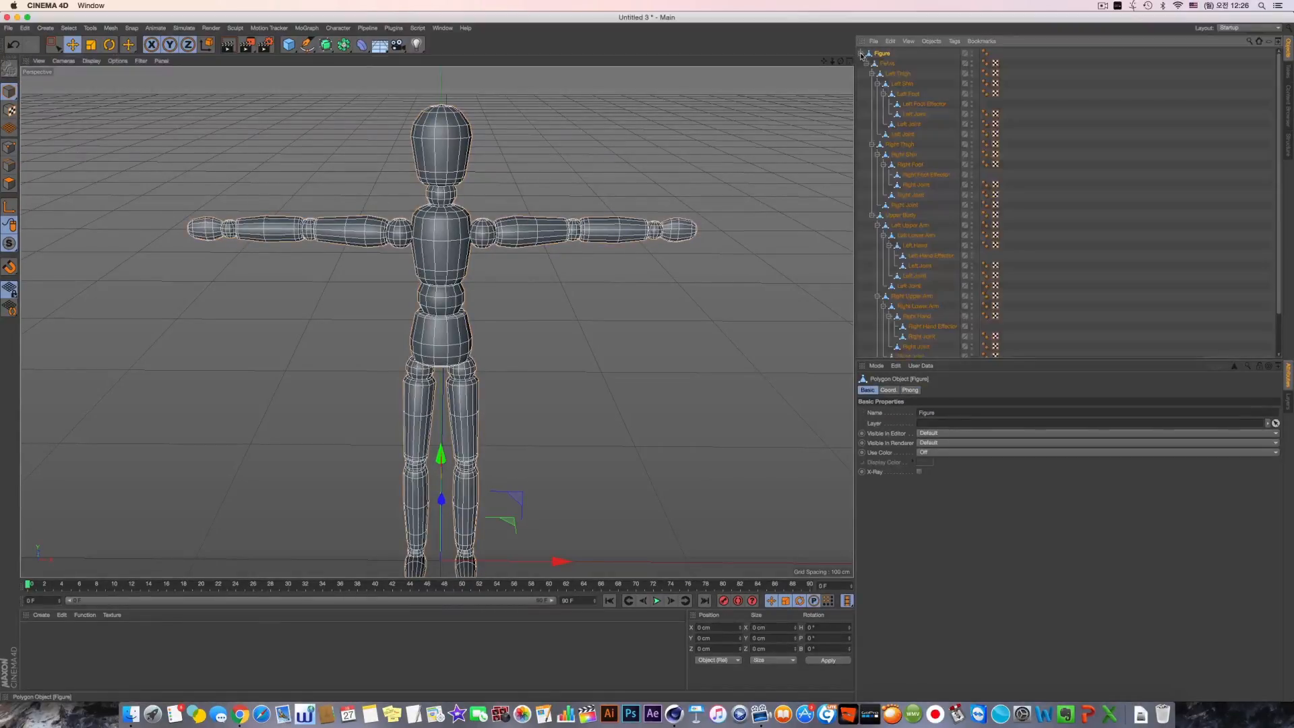
{"action": "left_click", "coordinate": [899, 353]}
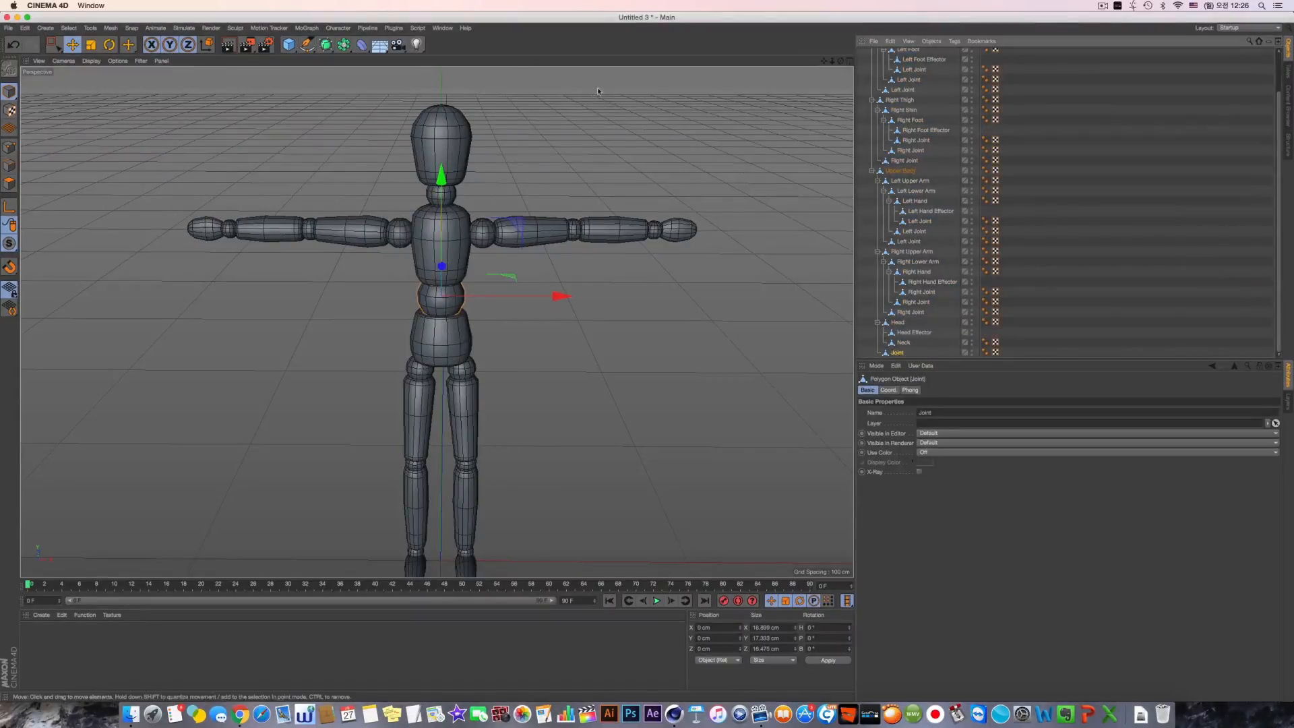
{"action": "scroll", "coordinate": [916, 283], "scroll_direction": "up", "scroll_amount": 3}
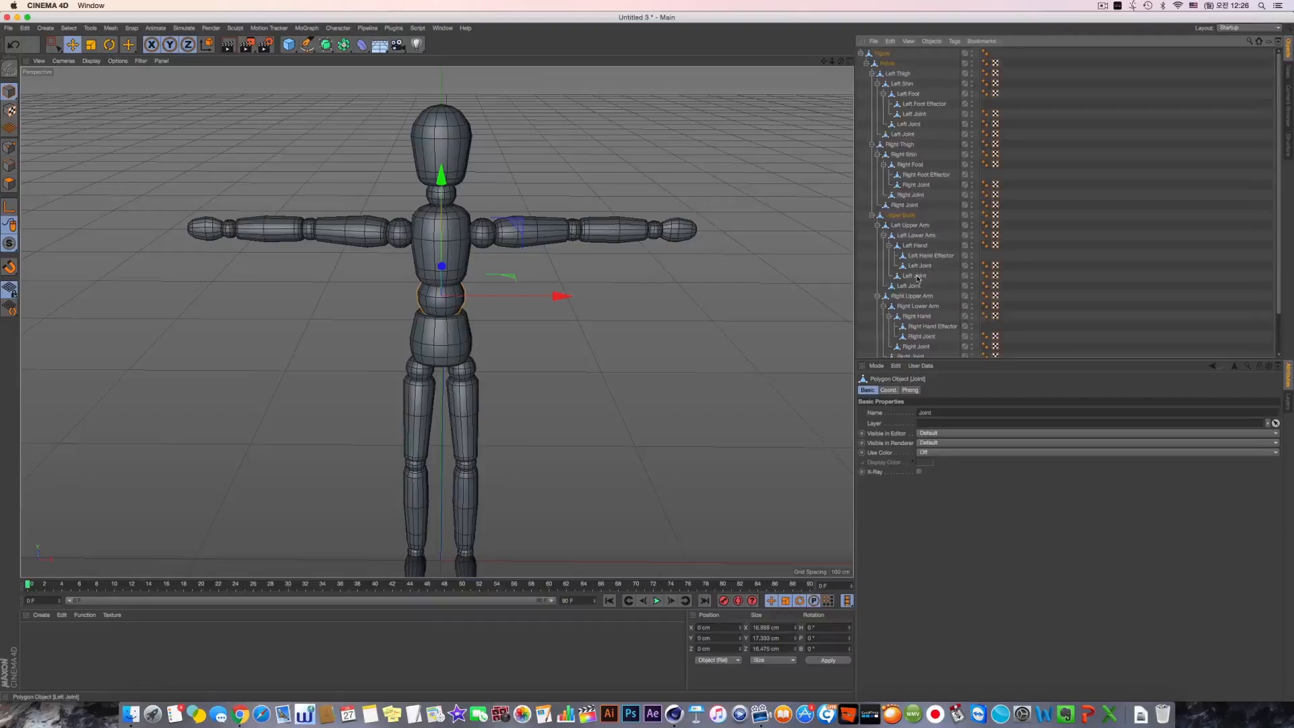
{"action": "left_click", "coordinate": [887, 54]}
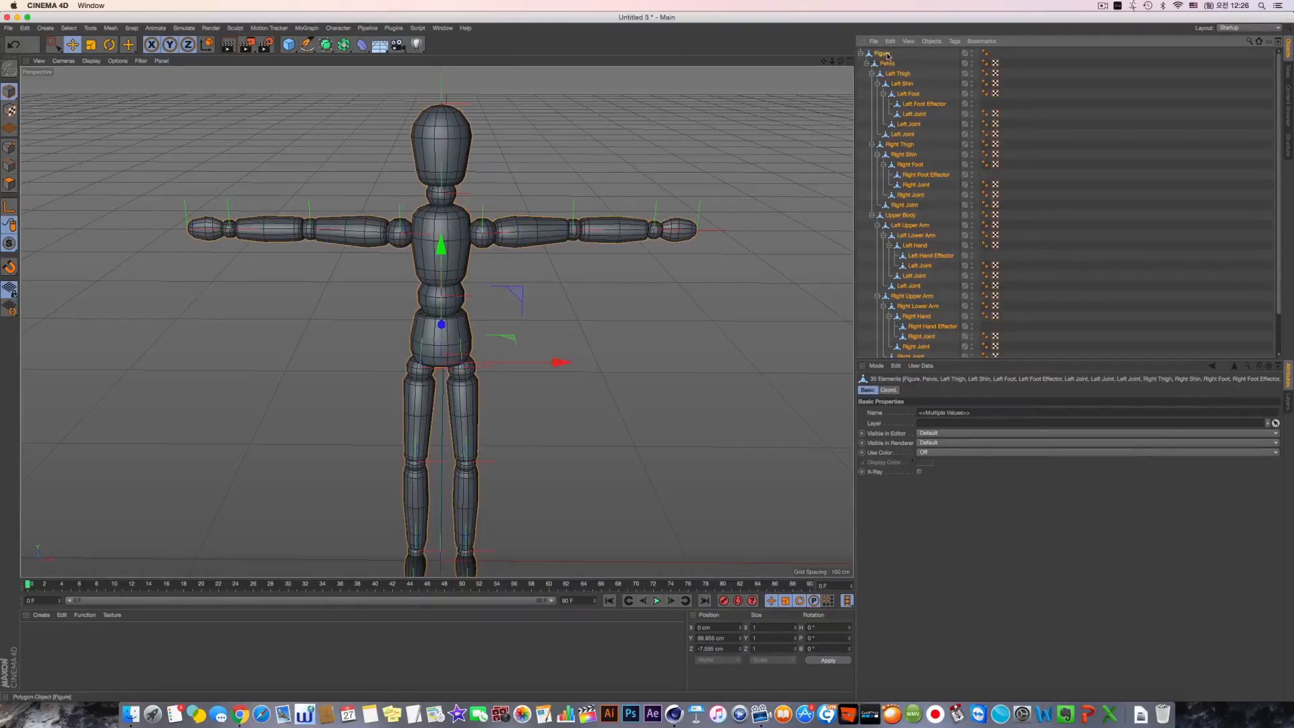
{"action": "right_click", "coordinate": [897, 72]}
{"action": "mouse_move", "coordinate": [905, 87]}
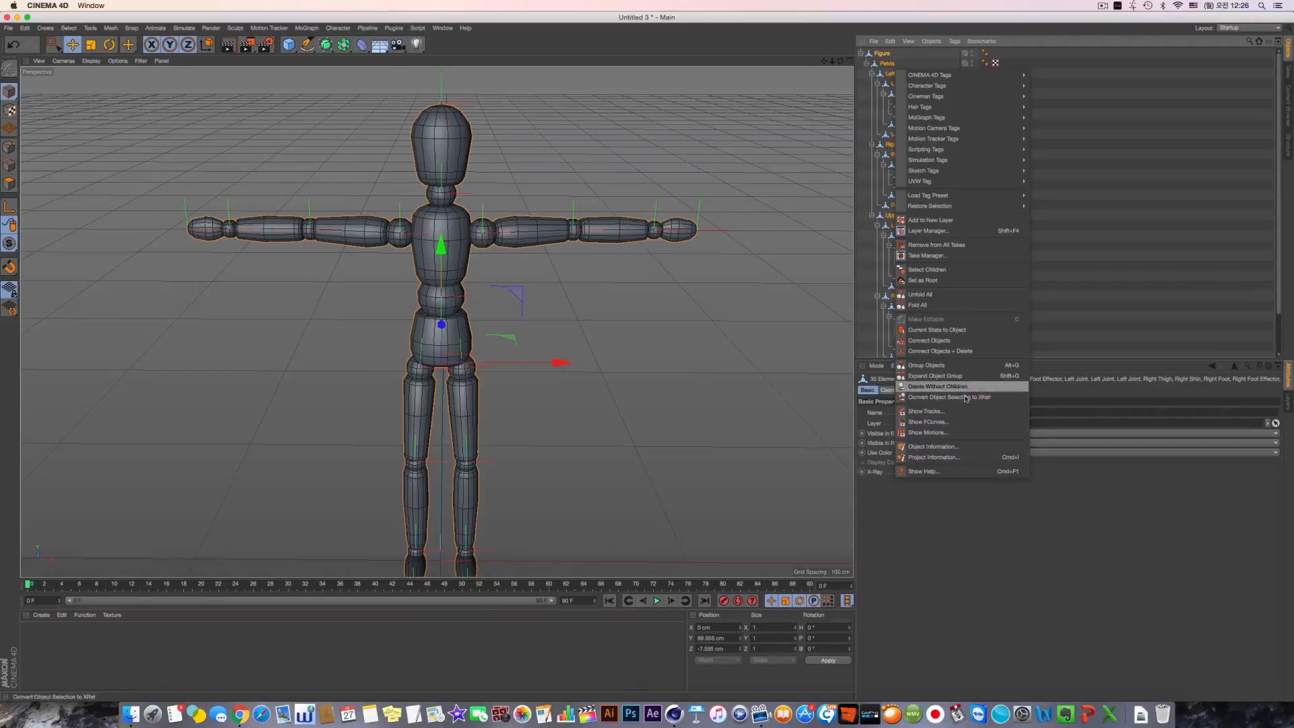
{"action": "left_click", "coordinate": [973, 351]}
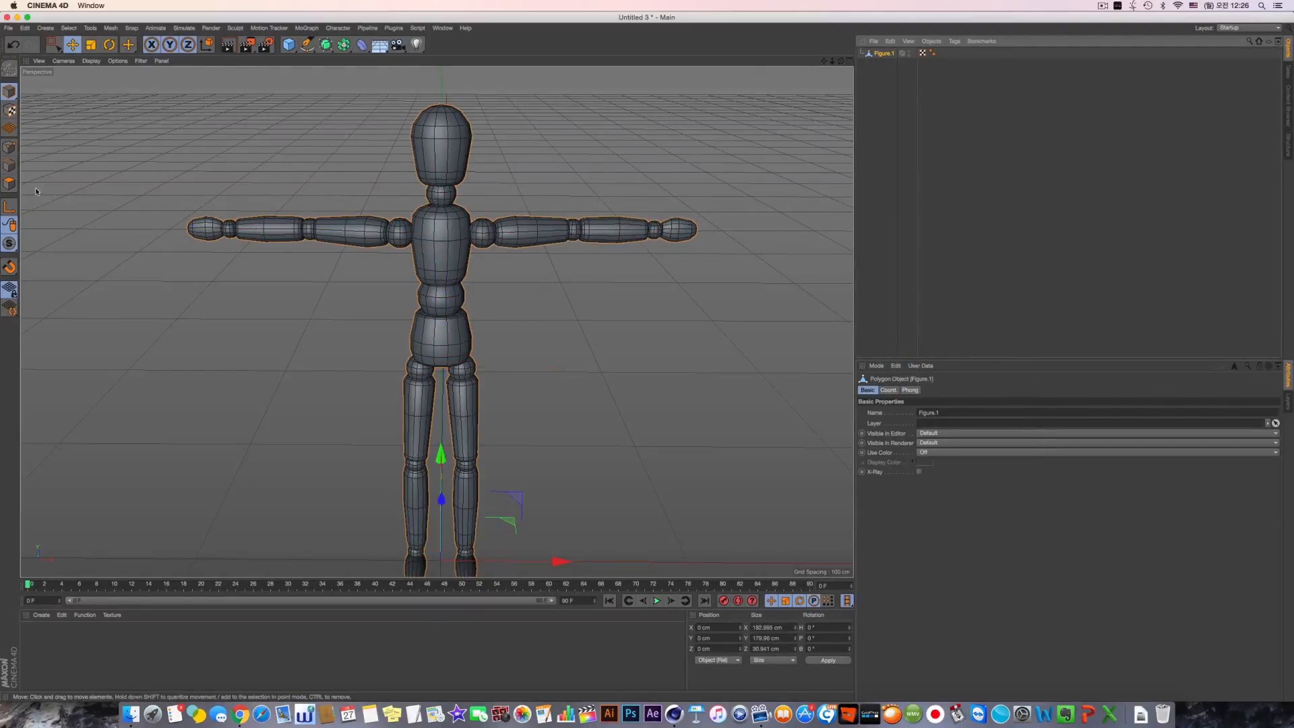
Step: In the Front view, rectangle-select the figure's polygons on the negative X side of the centre line and delete them
{"action": "left_click", "coordinate": [9, 183]}
{"action": "left_click", "coordinate": [54, 45]}
{"action": "middle_click", "coordinate": [469, 400]}
{"action": "middle_click", "coordinate": [468, 400]}
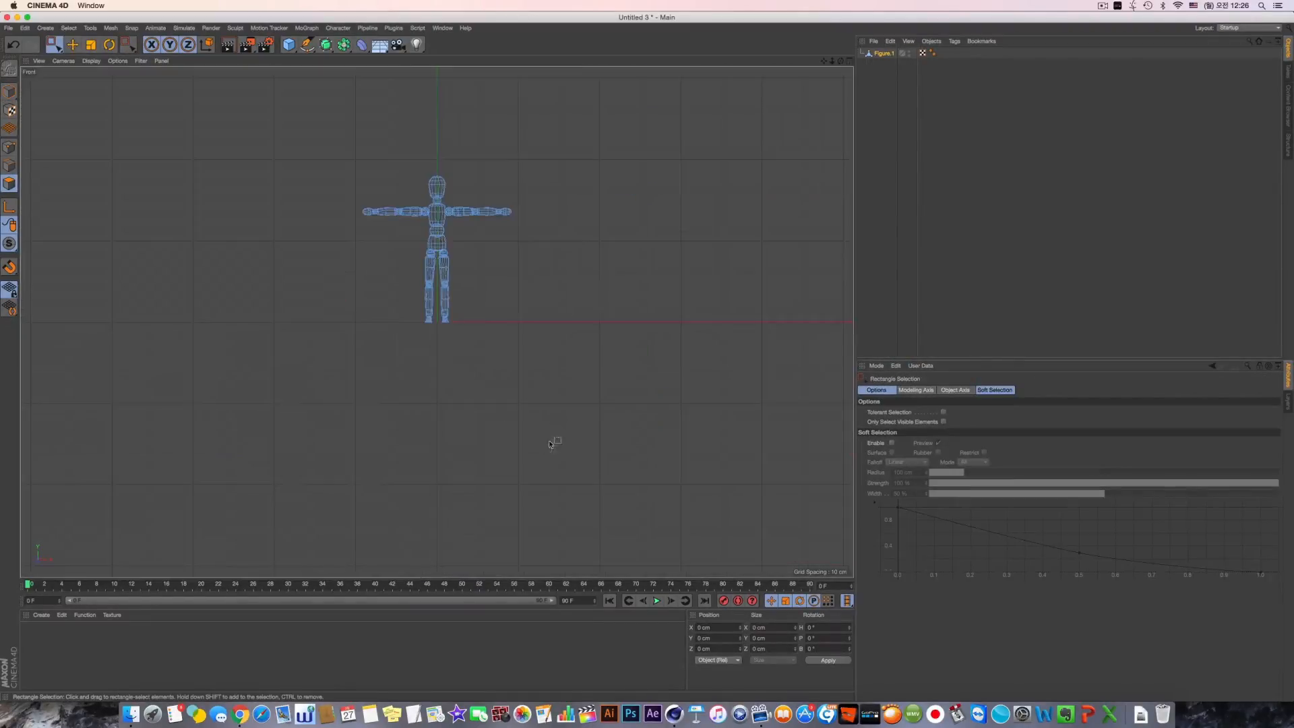
{"action": "scroll", "coordinate": [458, 229], "scroll_direction": "up", "scroll_amount": 5}
{"action": "scroll", "coordinate": [472, 438], "scroll_direction": "down", "scroll_amount": 5}
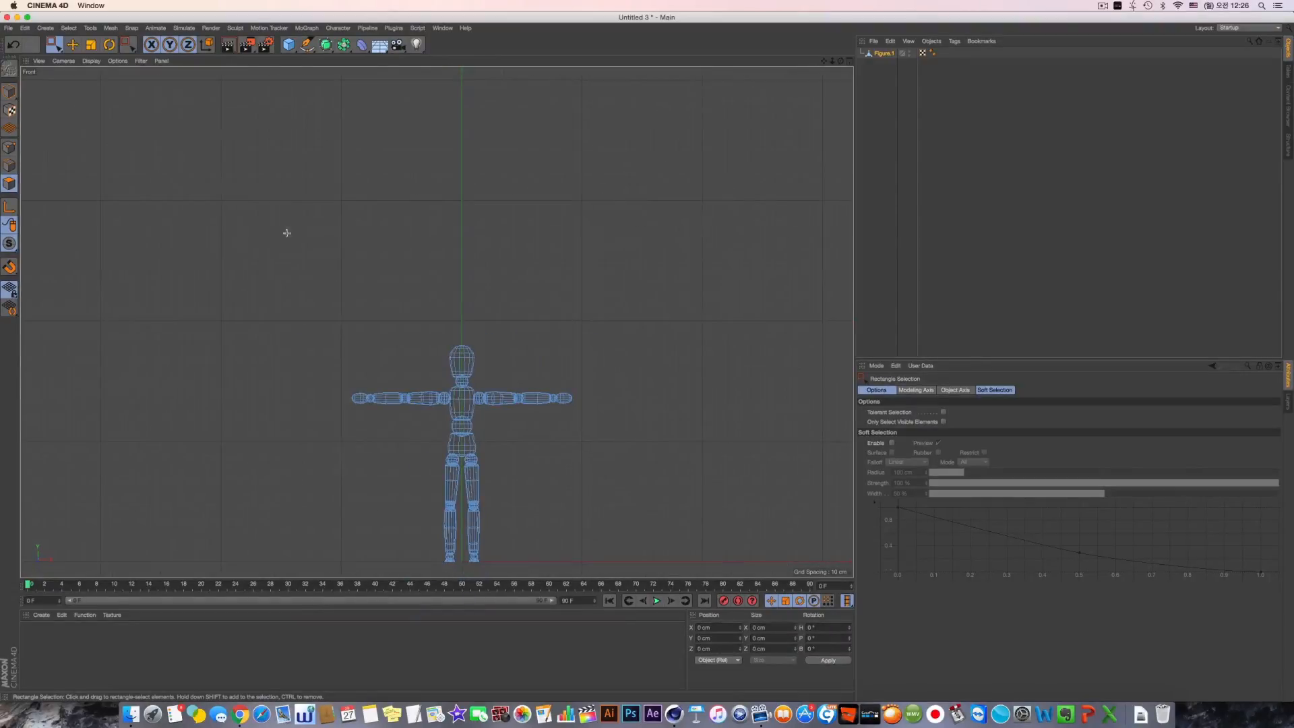
{"action": "left_click_drag", "start_coordinate": [284, 231], "coordinate": [470, 582]}
{"action": "scroll", "coordinate": [508, 420], "scroll_direction": "up", "scroll_amount": 4}
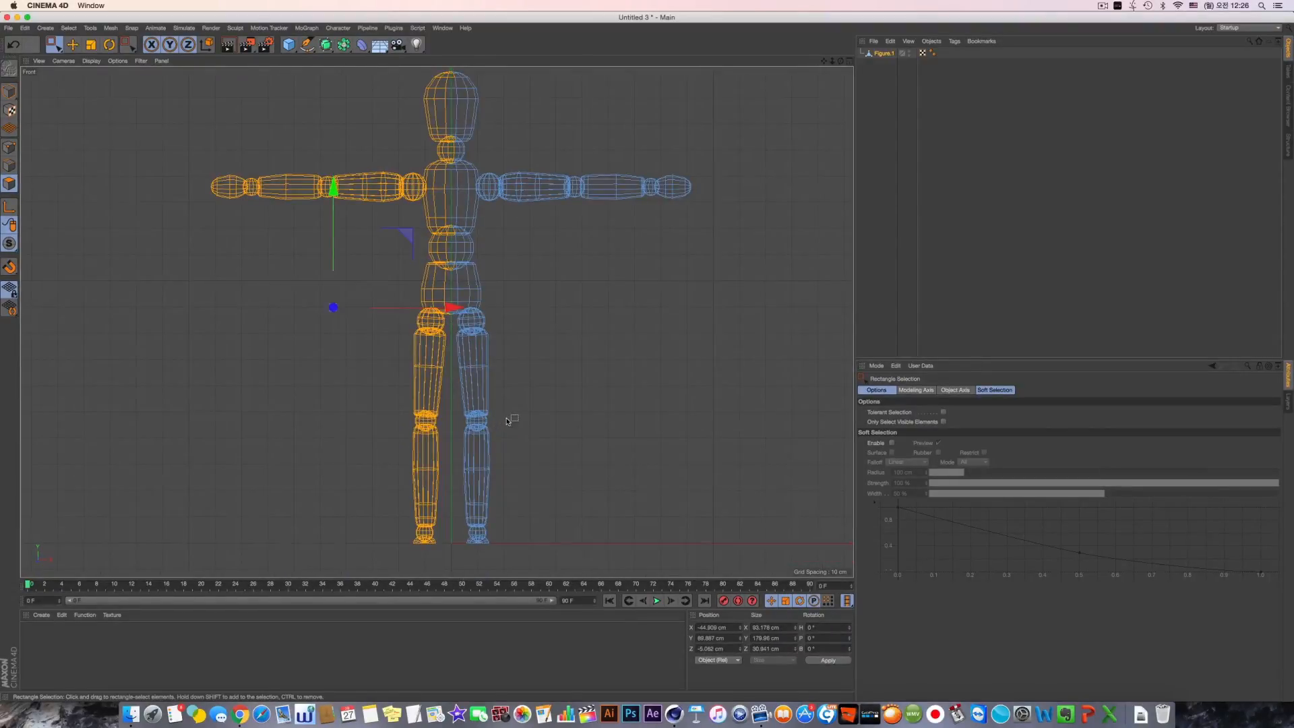
{"action": "key", "text": "Delete"}
Step: Add a Symmetry object and nest the half figure under it to mirror the body in the Perspective view
{"action": "middle_click", "coordinate": [279, 133]}
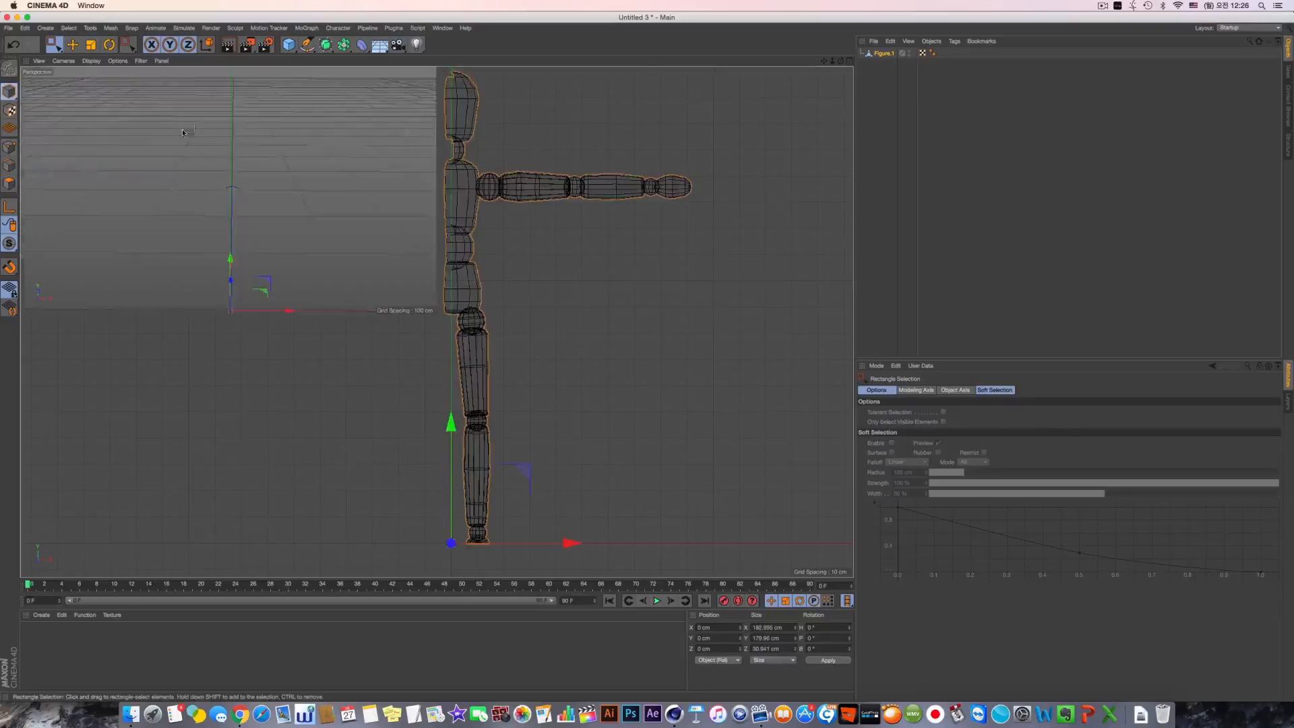
{"action": "middle_click", "coordinate": [278, 133]}
{"action": "left_click_drag", "start_coordinate": [486, 225], "coordinate": [469, 193], "text": "alt"}
{"action": "scroll", "coordinate": [480, 147], "scroll_direction": "down", "scroll_amount": 3}
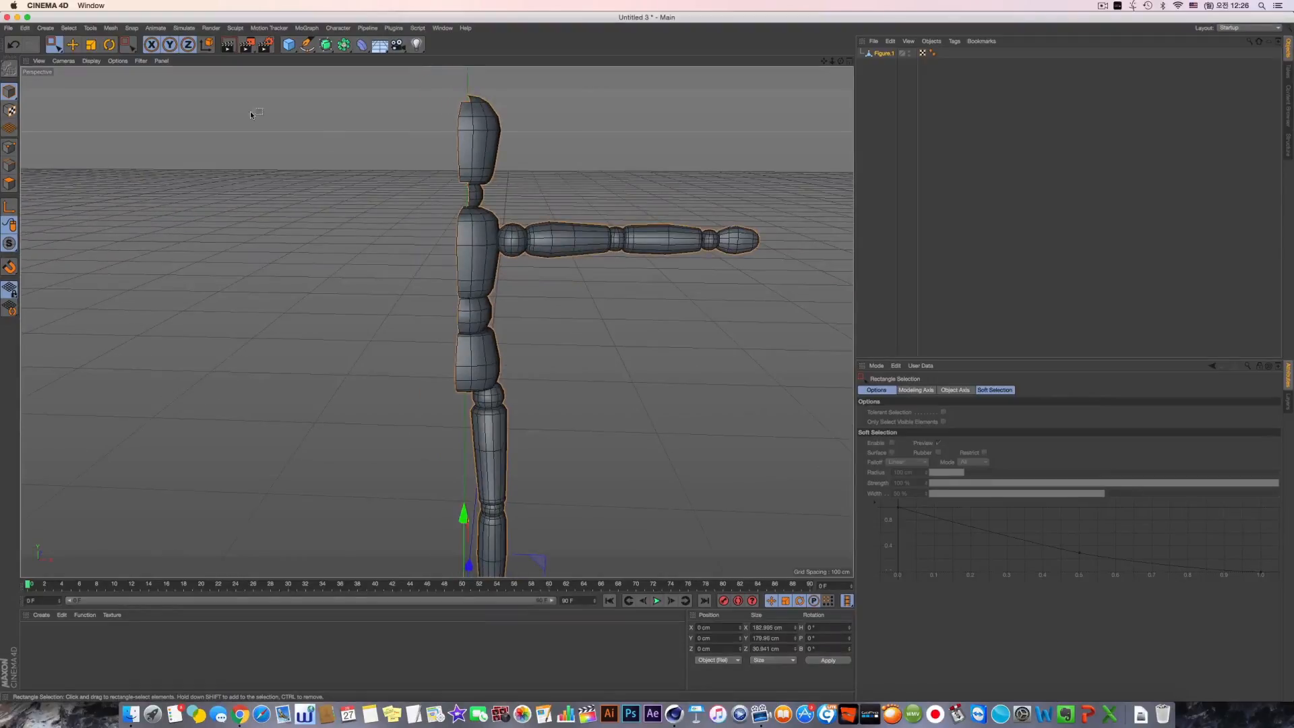
{"action": "left_click", "coordinate": [344, 44]}
{"action": "left_click", "coordinate": [458, 94]}
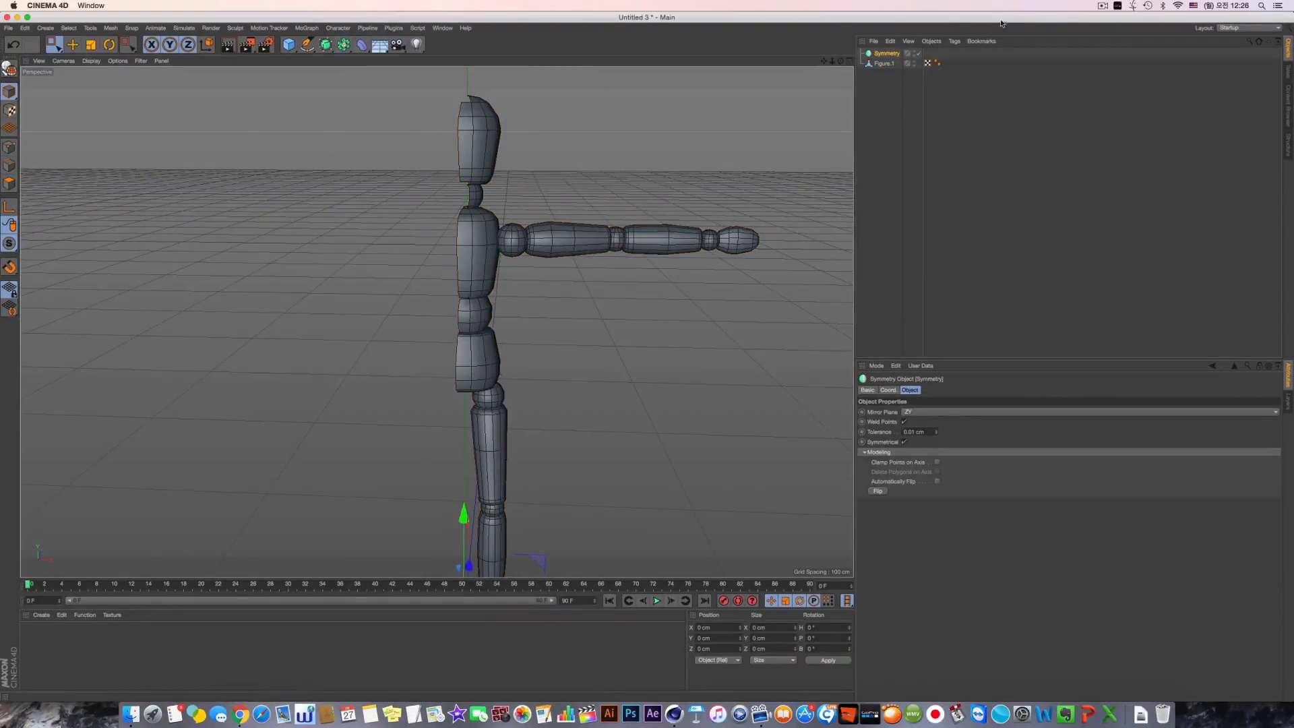
{"action": "left_click", "coordinate": [883, 64]}
{"action": "left_click_drag", "start_coordinate": [883, 56], "coordinate": [885, 54]}
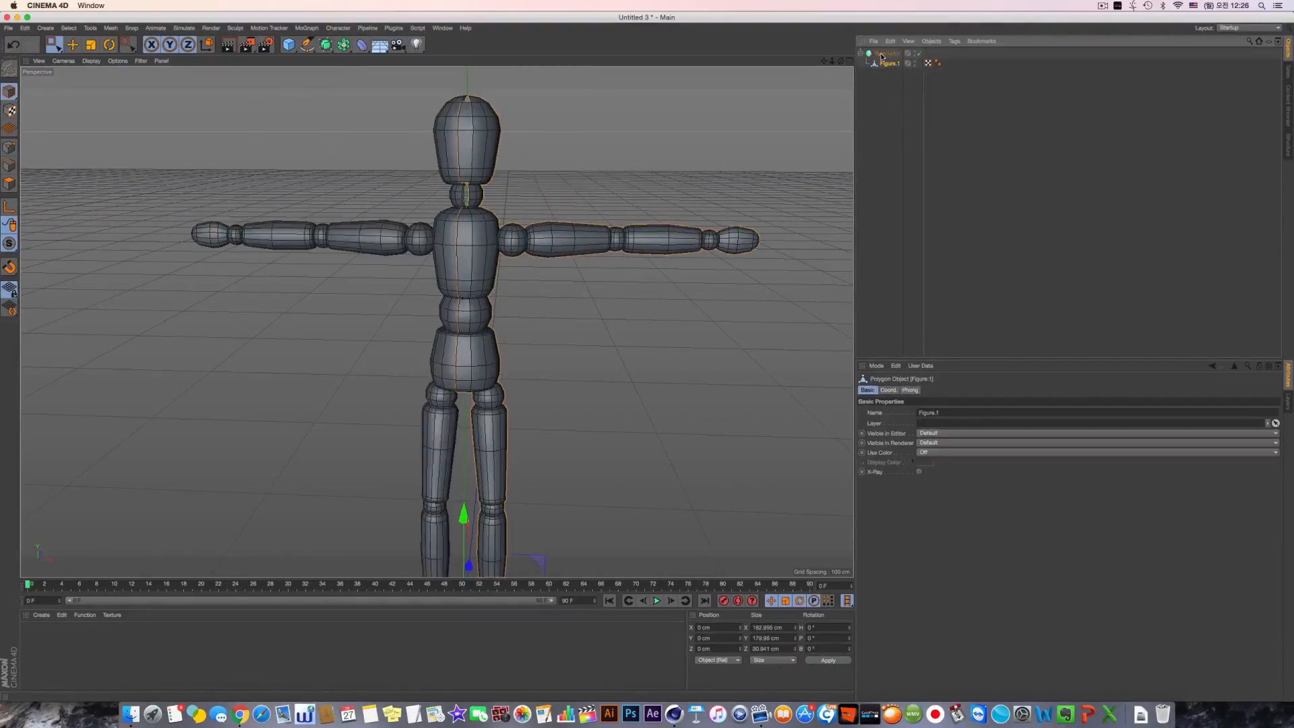
{"action": "left_click_drag", "start_coordinate": [472, 283], "coordinate": [702, 124], "text": "alt"}
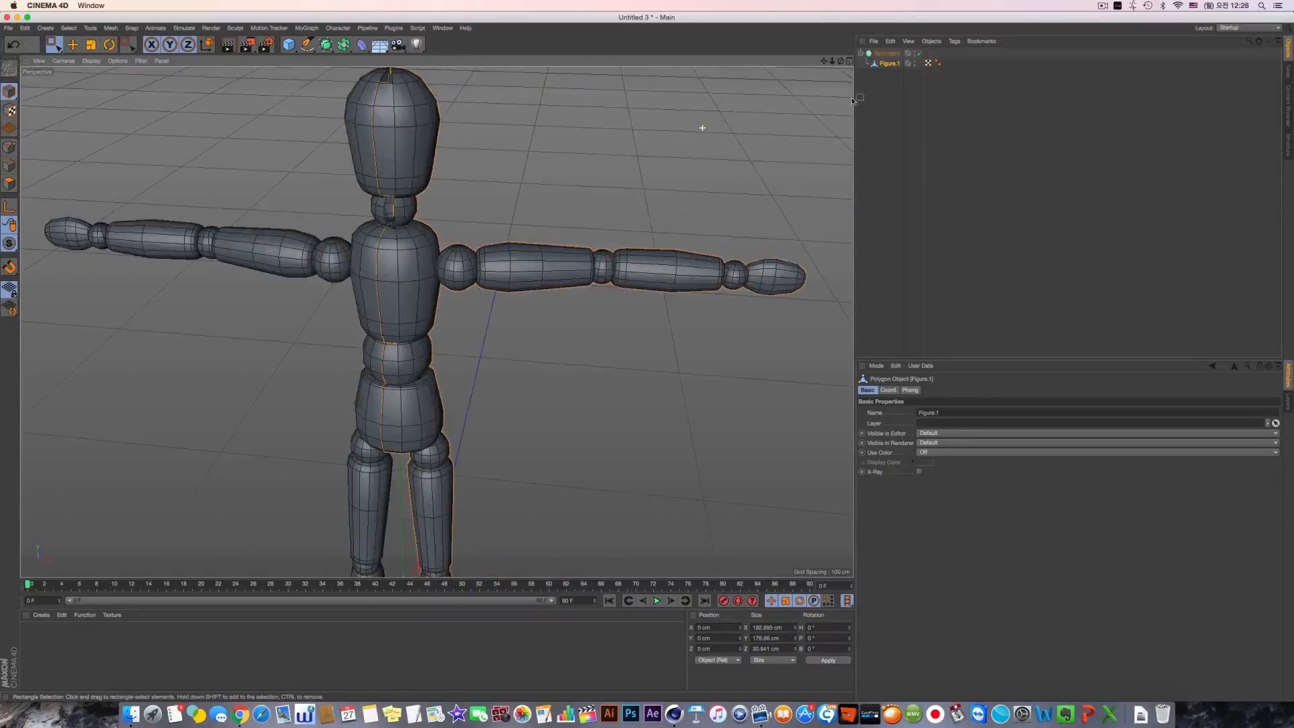
Step: In point mode, try raising the half figure's forearm points to test how the mirrored arm responds
{"action": "left_click", "coordinate": [10, 146]}
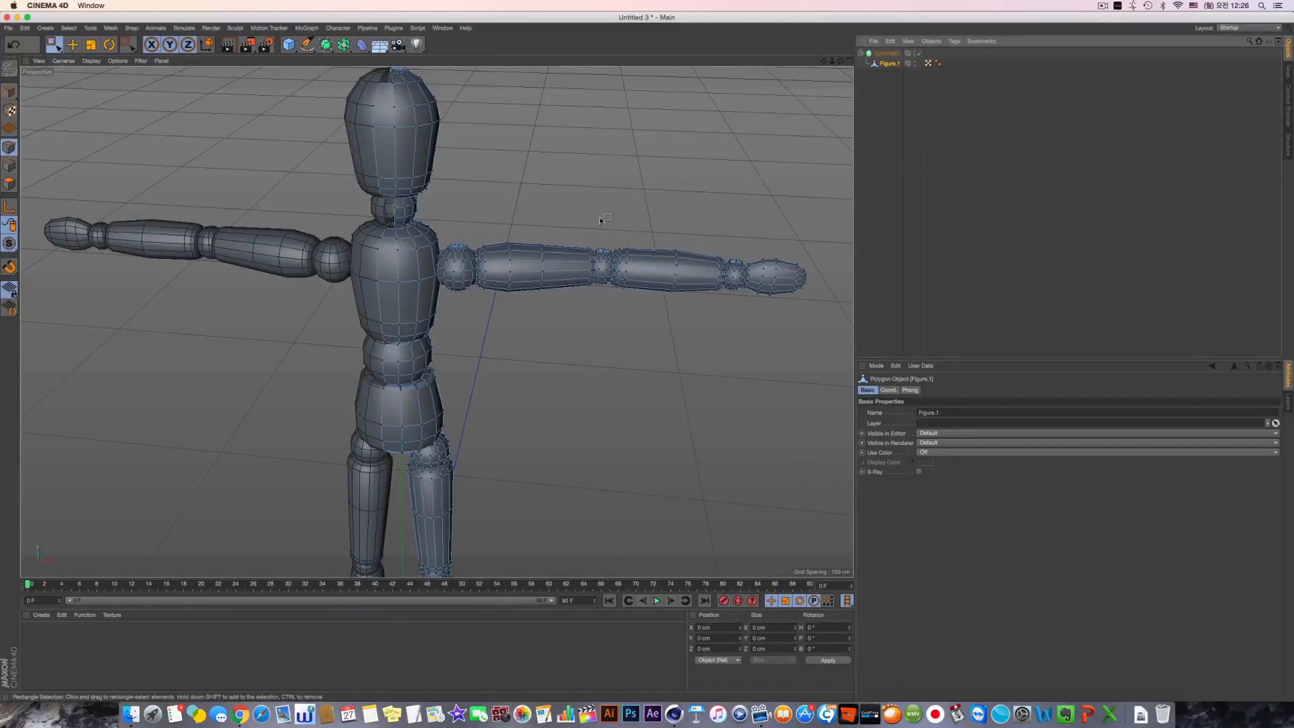
{"action": "left_click_drag", "start_coordinate": [599, 212], "coordinate": [757, 343]}
{"action": "left_click_drag", "start_coordinate": [686, 166], "coordinate": [695, 101]}
{"action": "scroll", "coordinate": [548, 273], "scroll_direction": "down", "scroll_amount": 8}
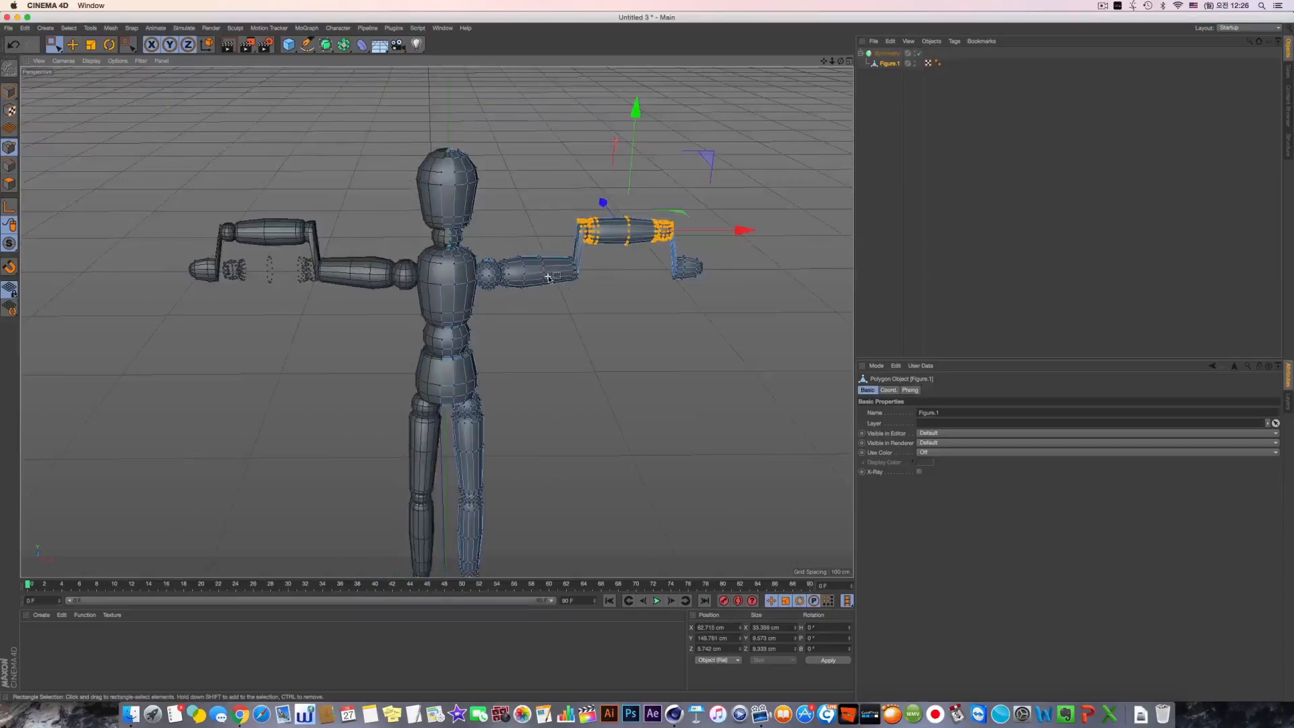
{"action": "key", "text": "super+z"}
Step: Try moving the points around the figure's wrist, undo the move and return to model mode
{"action": "left_click_drag", "start_coordinate": [629, 239], "coordinate": [685, 300]}
{"action": "left_click_drag", "start_coordinate": [657, 163], "coordinate": [649, 219]}
{"action": "key", "text": "super+z"}
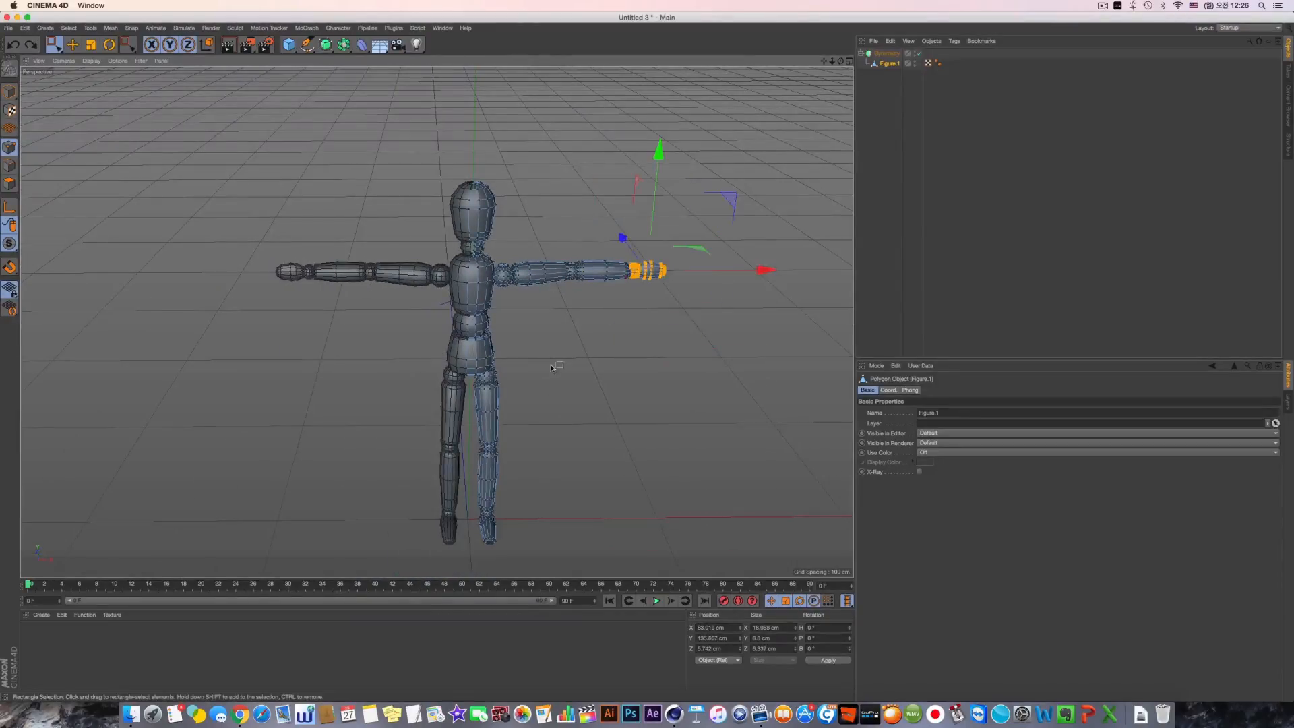
{"action": "left_click_drag", "start_coordinate": [556, 366], "coordinate": [593, 273], "text": "alt"}
{"action": "left_click", "coordinate": [11, 91]}
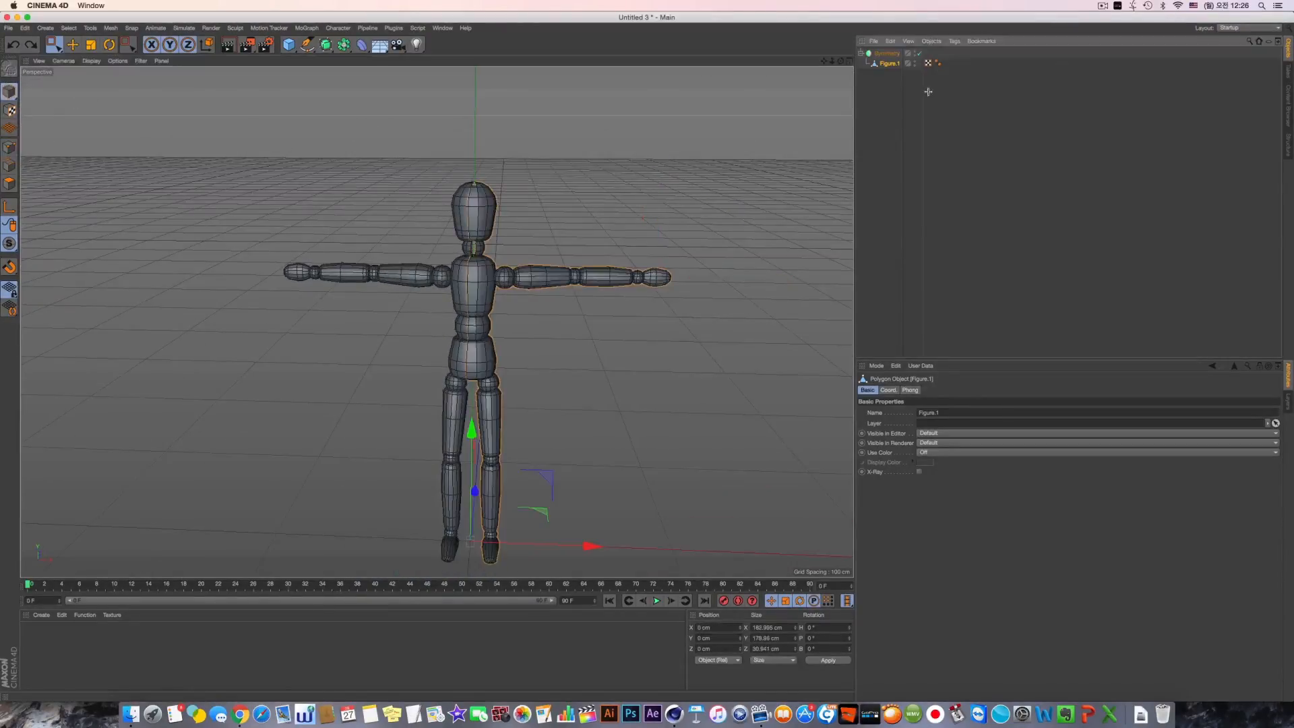
Step: Compare the Symmetry object's mirror planes by switching to XZ, XY and back to ZY
{"action": "left_click", "coordinate": [892, 54]}
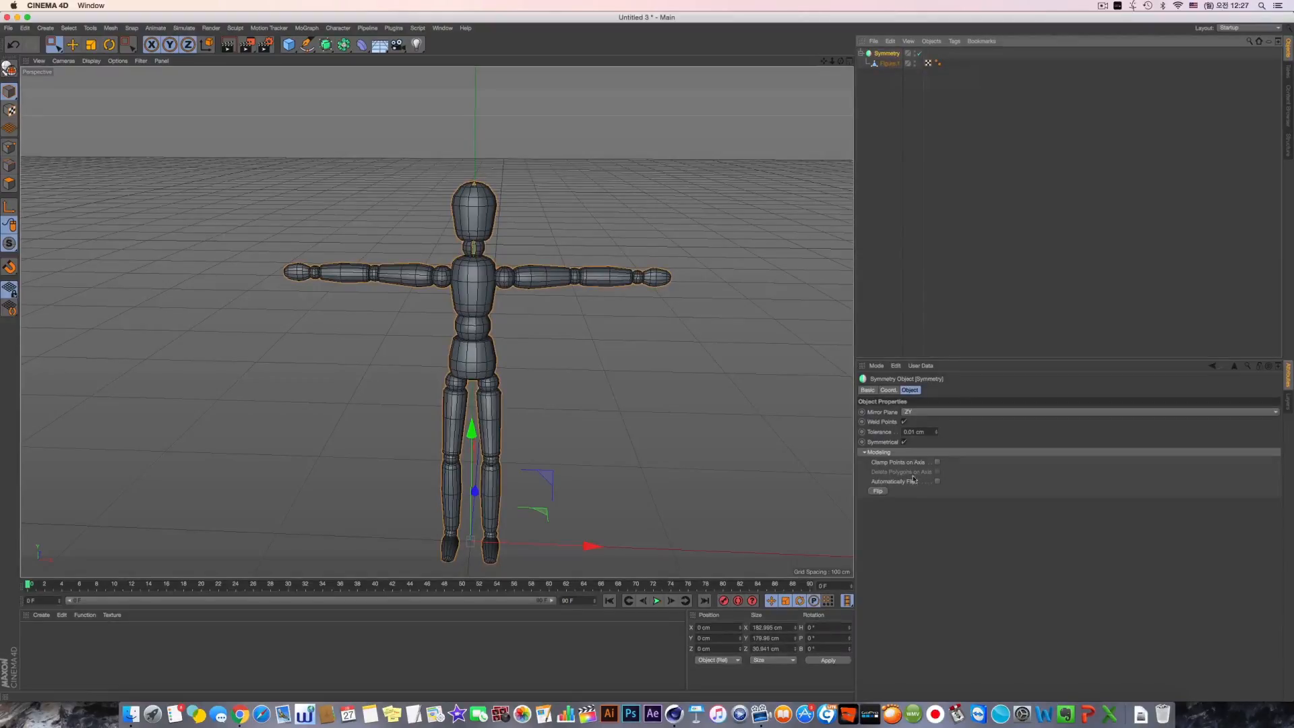
{"action": "left_click", "coordinate": [907, 412]}
{"action": "left_click", "coordinate": [917, 425]}
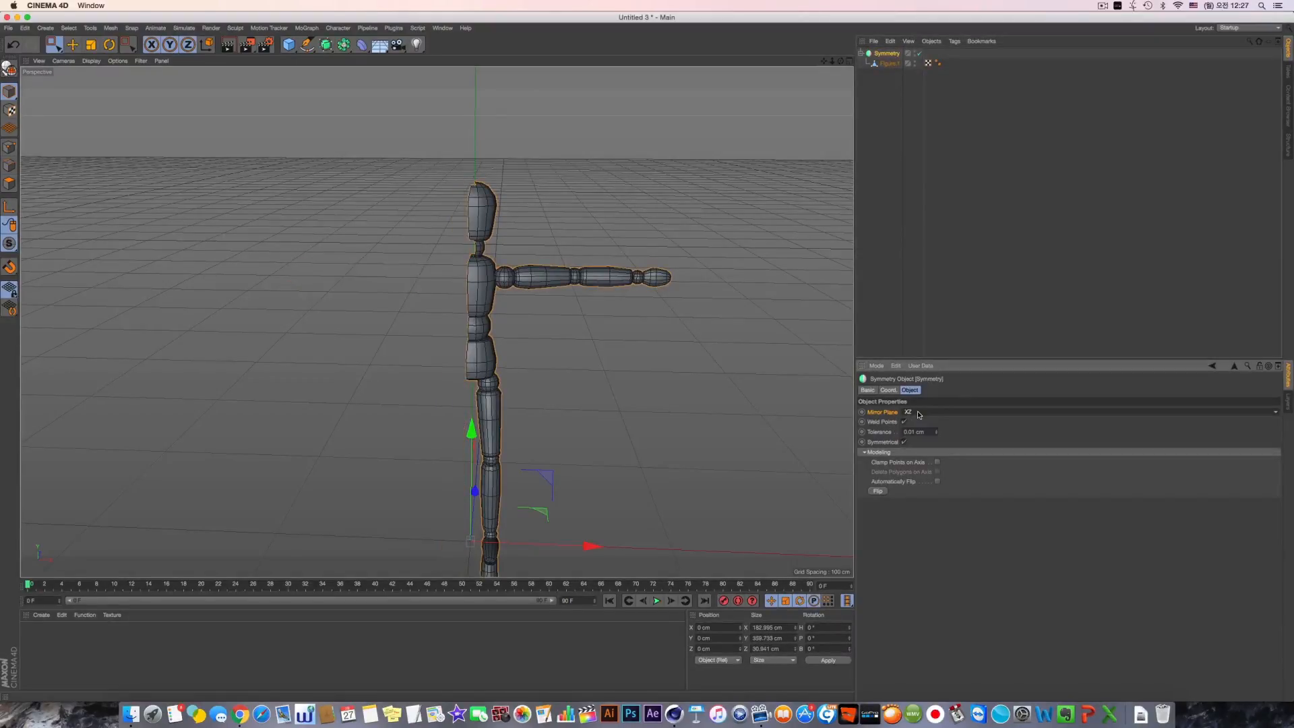
{"action": "scroll", "coordinate": [918, 415], "scroll_direction": "up", "scroll_amount": 2}
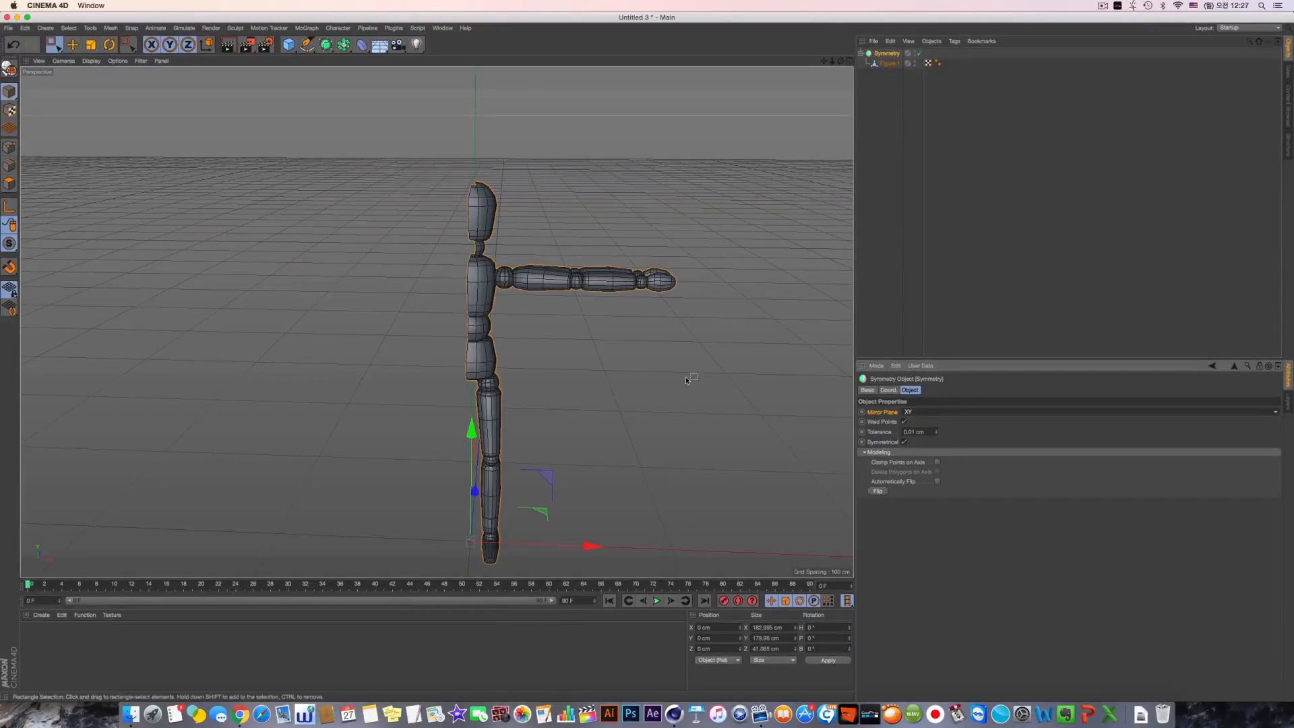
{"action": "left_click_drag", "start_coordinate": [689, 374], "coordinate": [445, 381], "text": "alt"}
{"action": "scroll", "coordinate": [985, 415], "scroll_direction": "down", "scroll_amount": 2}
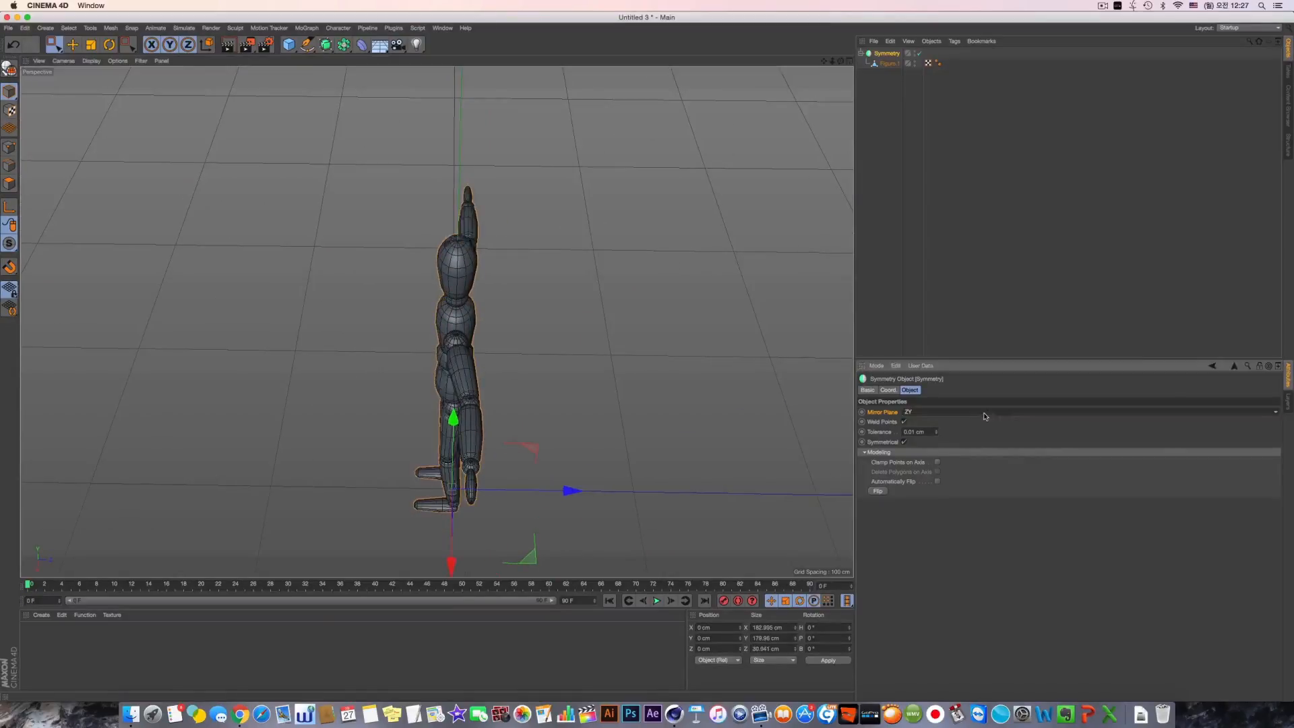
Step: Mirror the half figure across the XZ plane and delete the Symmetry hierarchy after reviewing it
{"action": "left_click_drag", "start_coordinate": [526, 394], "coordinate": [720, 320], "text": "alt"}
{"action": "middle_click_drag", "start_coordinate": [594, 404], "coordinate": [638, 248], "text": "alt"}
{"action": "scroll", "coordinate": [638, 263], "scroll_direction": "down", "scroll_amount": 3}
{"action": "left_click_drag", "start_coordinate": [583, 371], "coordinate": [637, 336], "text": "alt"}
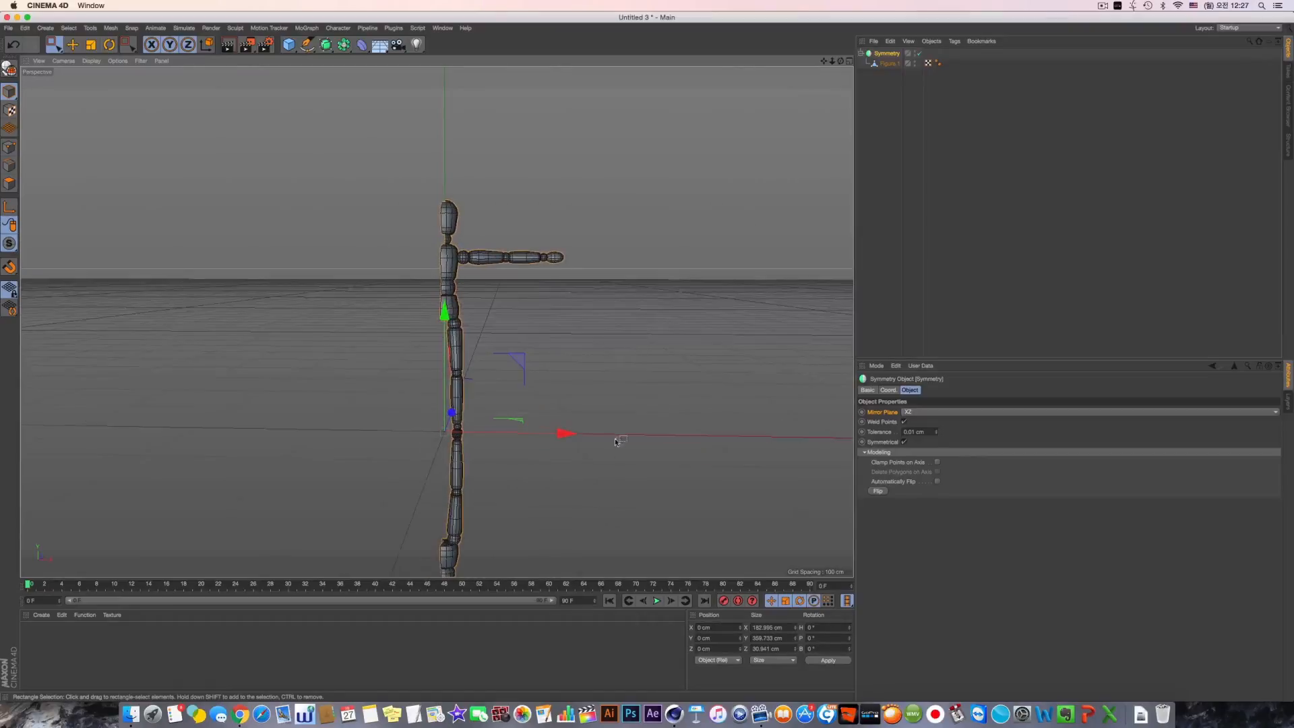
{"action": "middle_click_drag", "start_coordinate": [616, 442], "coordinate": [630, 395], "text": "alt"}
{"action": "left_click_drag", "start_coordinate": [545, 384], "coordinate": [706, 382], "text": "alt"}
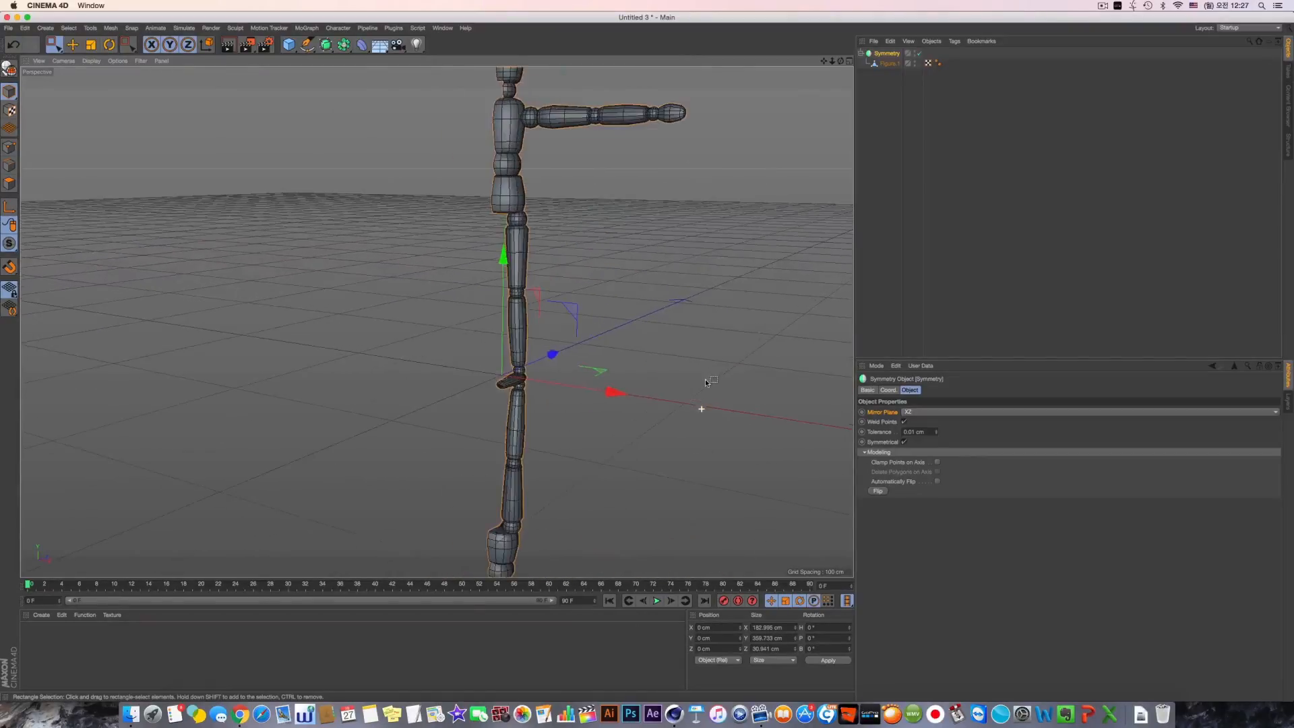
{"action": "left_click", "coordinate": [229, 45]}
{"action": "left_click_drag", "start_coordinate": [517, 352], "coordinate": [436, 321], "text": "alt"}
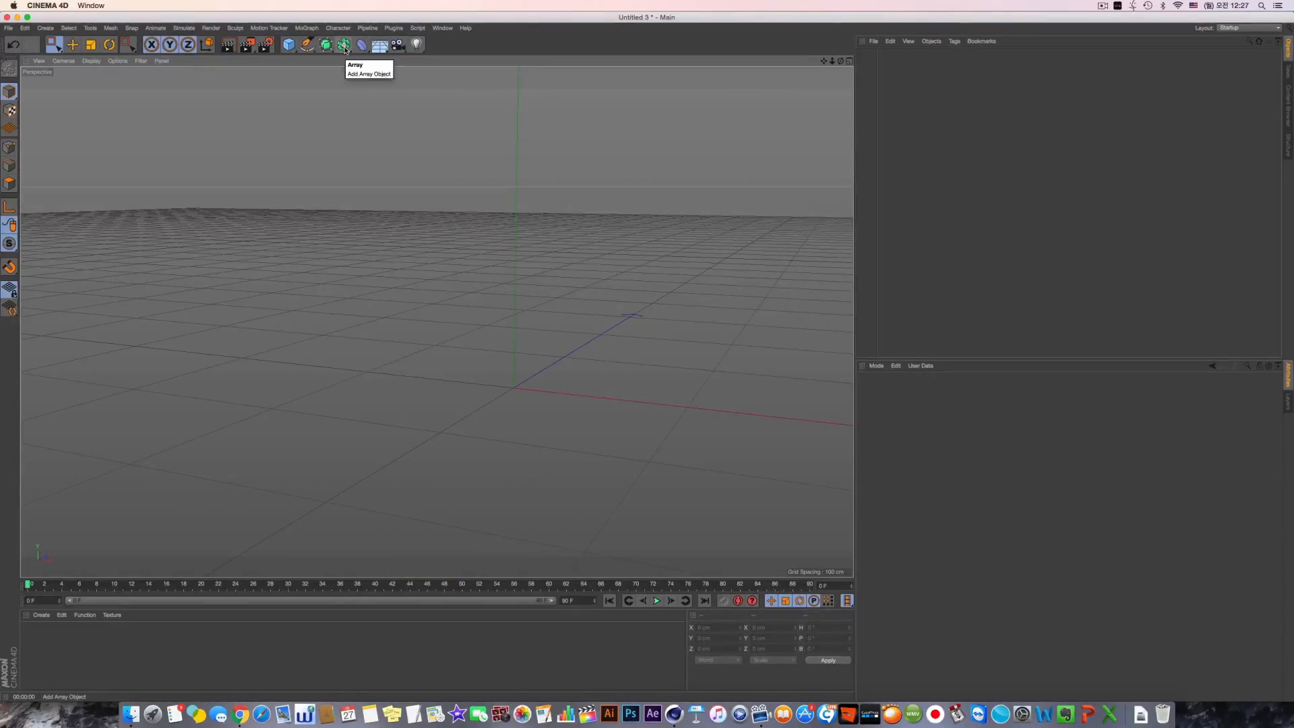
Step: Add a Python Generator to the empty scene and select all of its default code
{"action": "left_click_drag", "start_coordinate": [345, 49], "coordinate": [552, 99]}
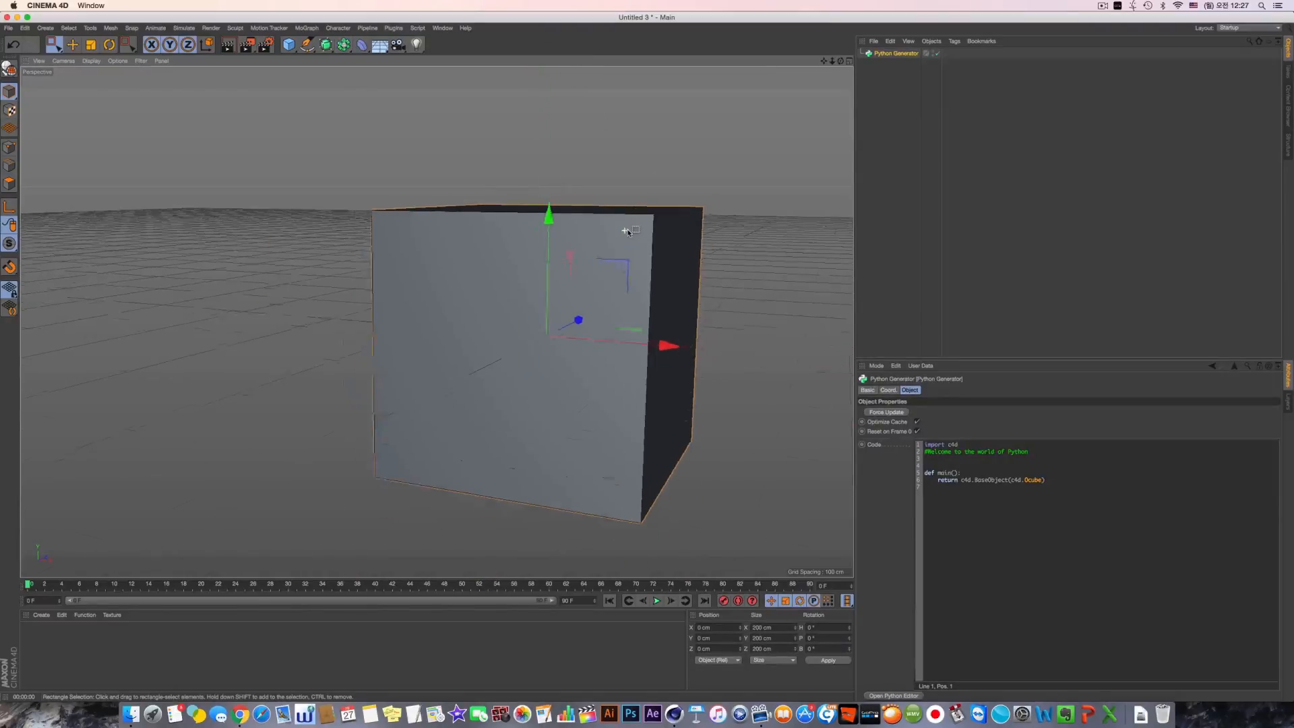
{"action": "scroll", "coordinate": [627, 232], "scroll_direction": "down", "scroll_amount": 2}
{"action": "left_click_drag", "start_coordinate": [596, 282], "coordinate": [523, 313], "text": "alt"}
{"action": "left_click", "coordinate": [893, 448]}
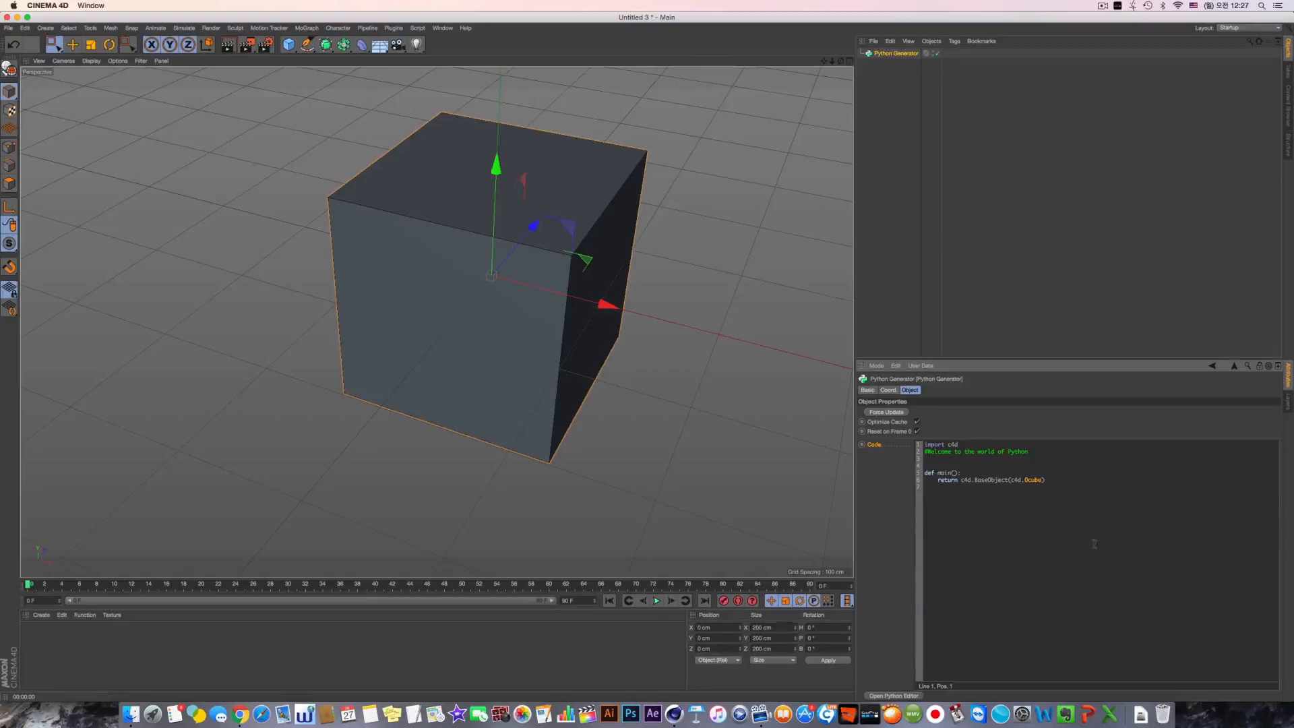
{"action": "key", "text": "super+a"}
{"action": "left_click", "coordinate": [985, 461]}
{"action": "key", "text": "super+a"}
{"action": "left_click", "coordinate": [998, 466]}
{"action": "left_click_drag", "start_coordinate": [944, 487], "coordinate": [916, 438]}
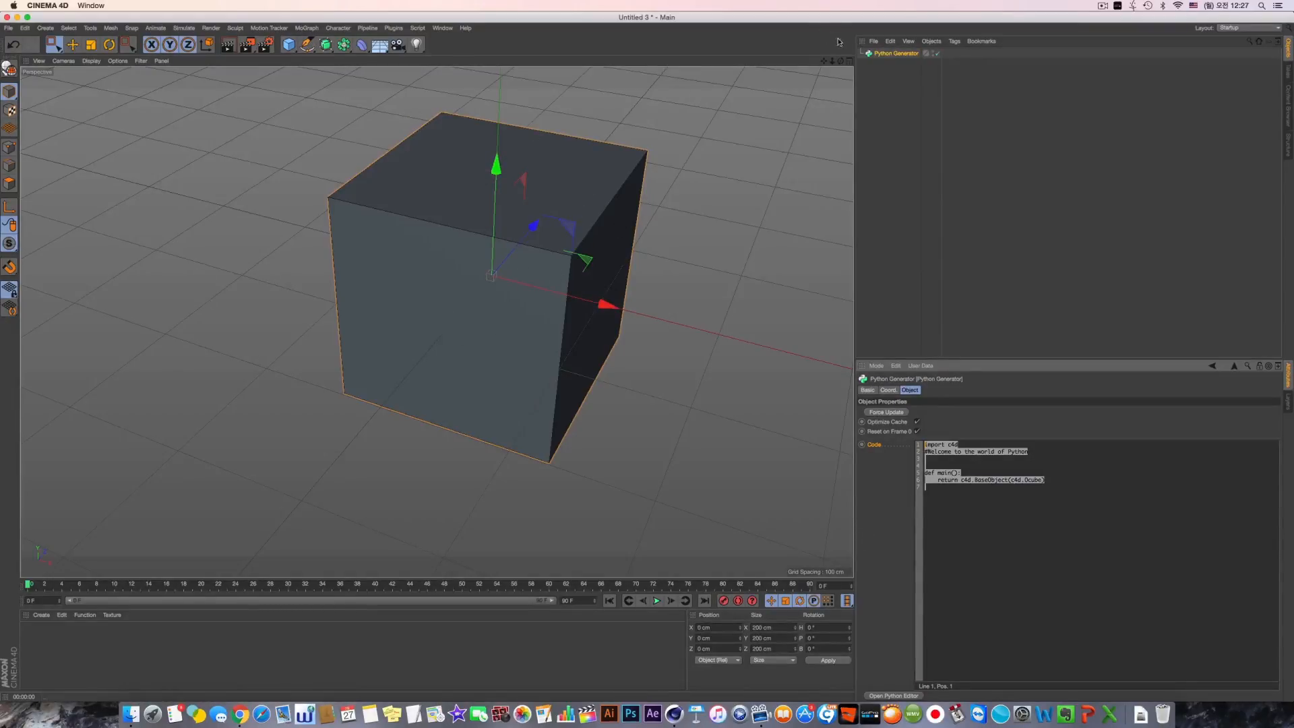
Step: Try making the Python Generator editable, undo the conversion and delete the generator
{"action": "key", "text": "c"}
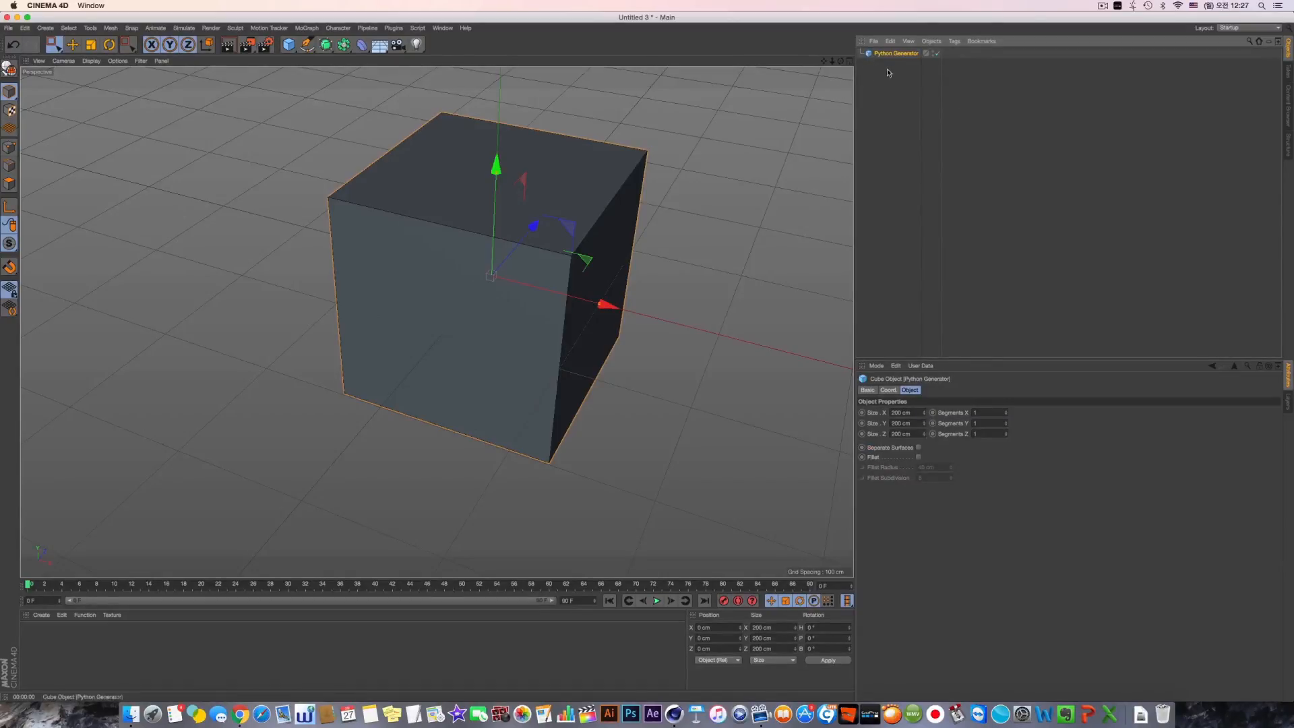
{"action": "key", "text": "super+z"}
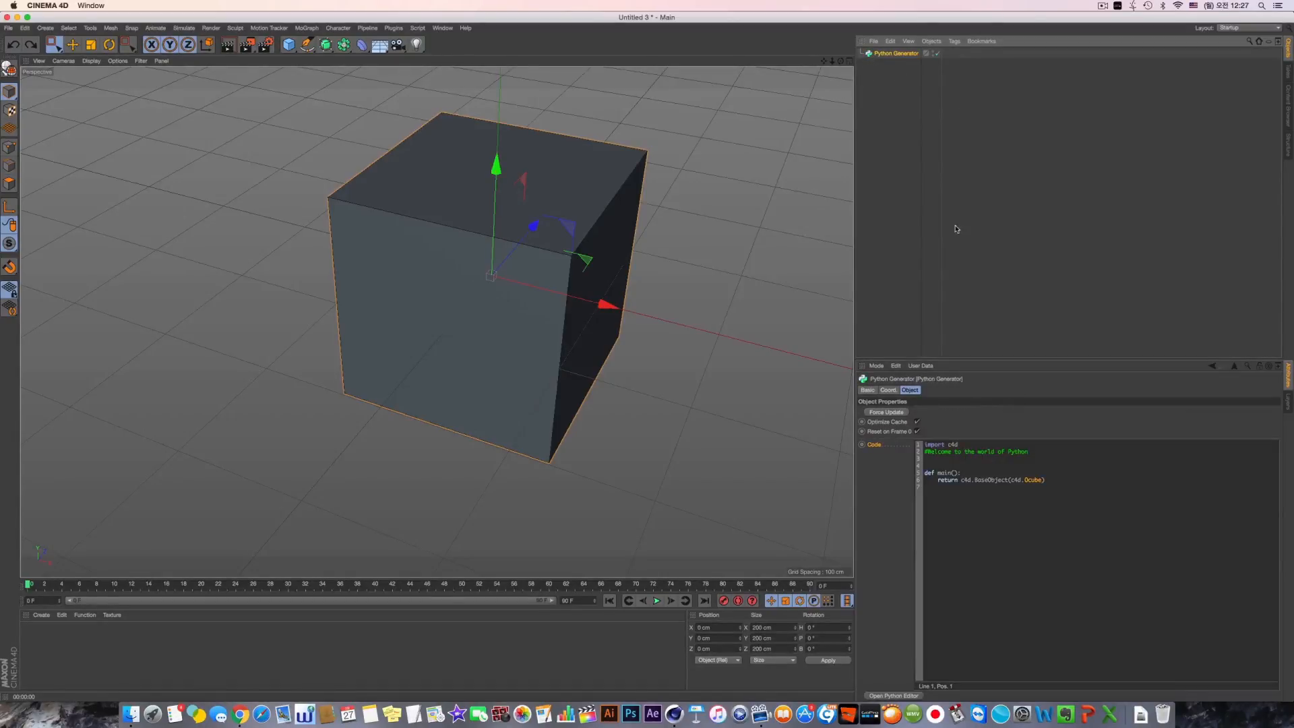
{"action": "left_click", "coordinate": [884, 53]}
{"action": "key", "text": "Delete"}
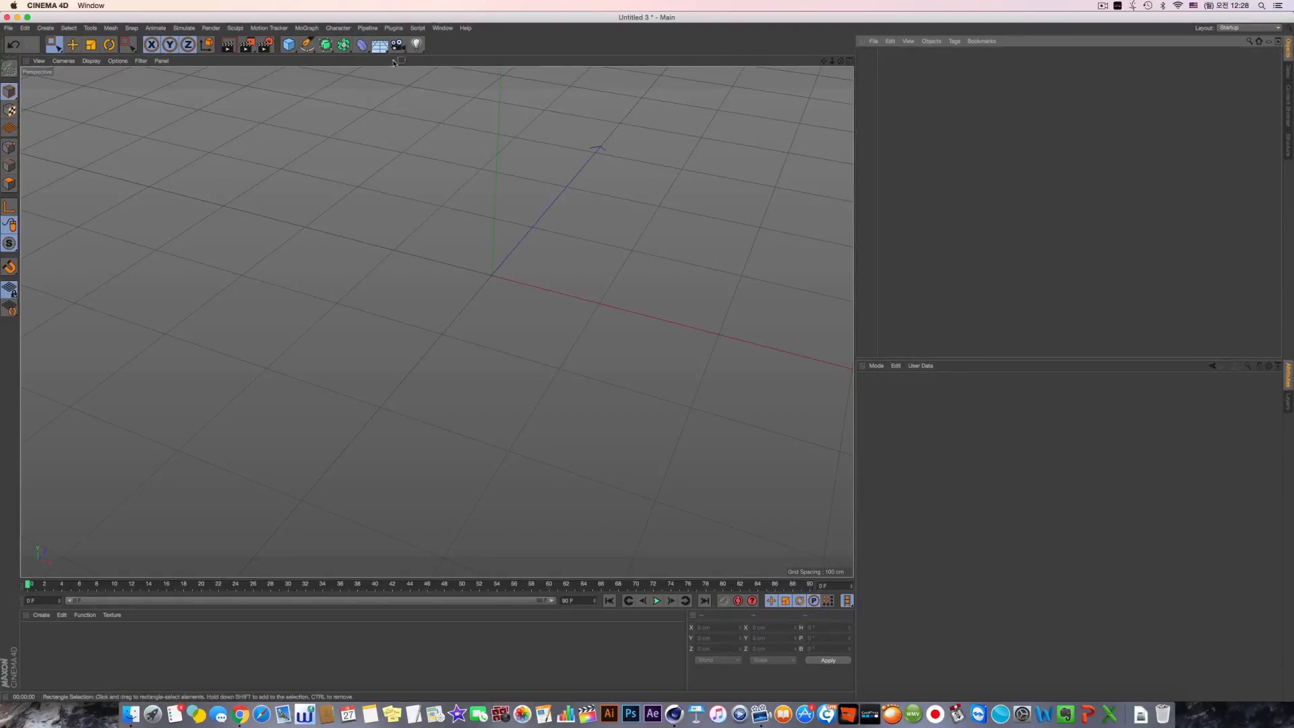
Step: Add a Smoothing deformer to the empty scene and delete it again
{"action": "left_click_drag", "start_coordinate": [344, 46], "coordinate": [343, 70]}
{"action": "left_click", "coordinate": [363, 49]}
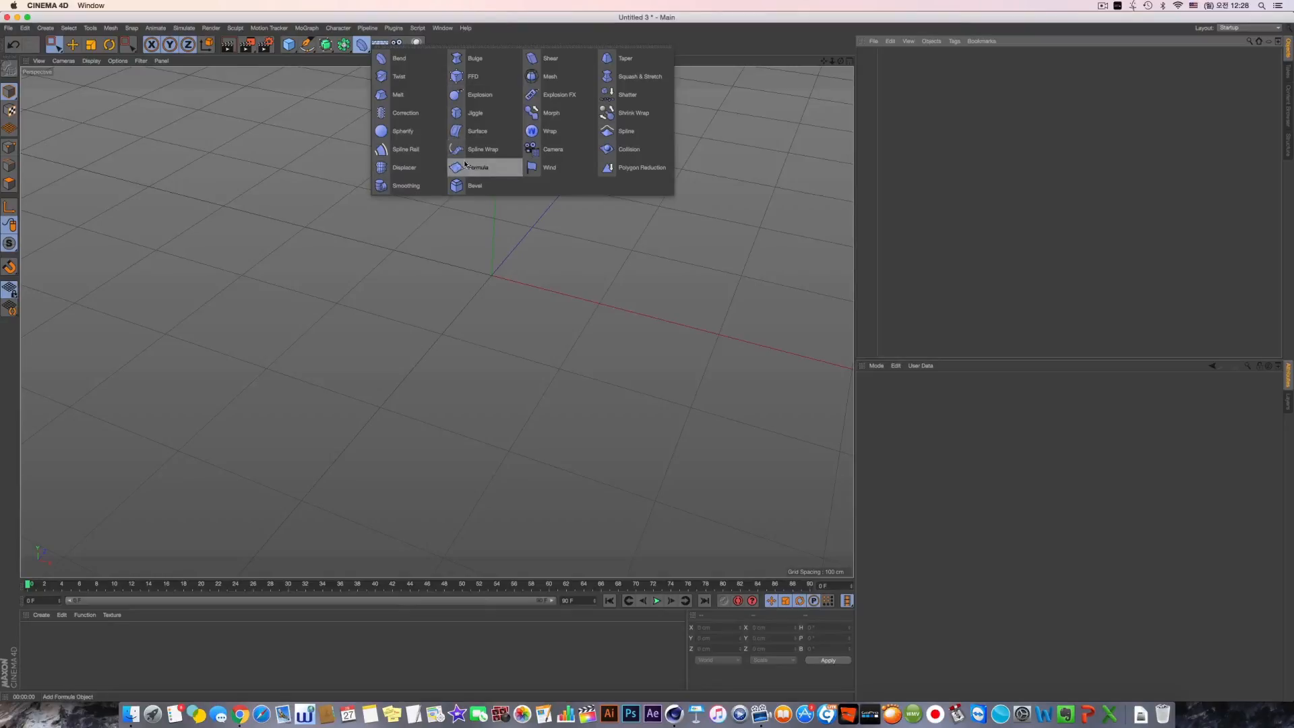
{"action": "left_click", "coordinate": [404, 186]}
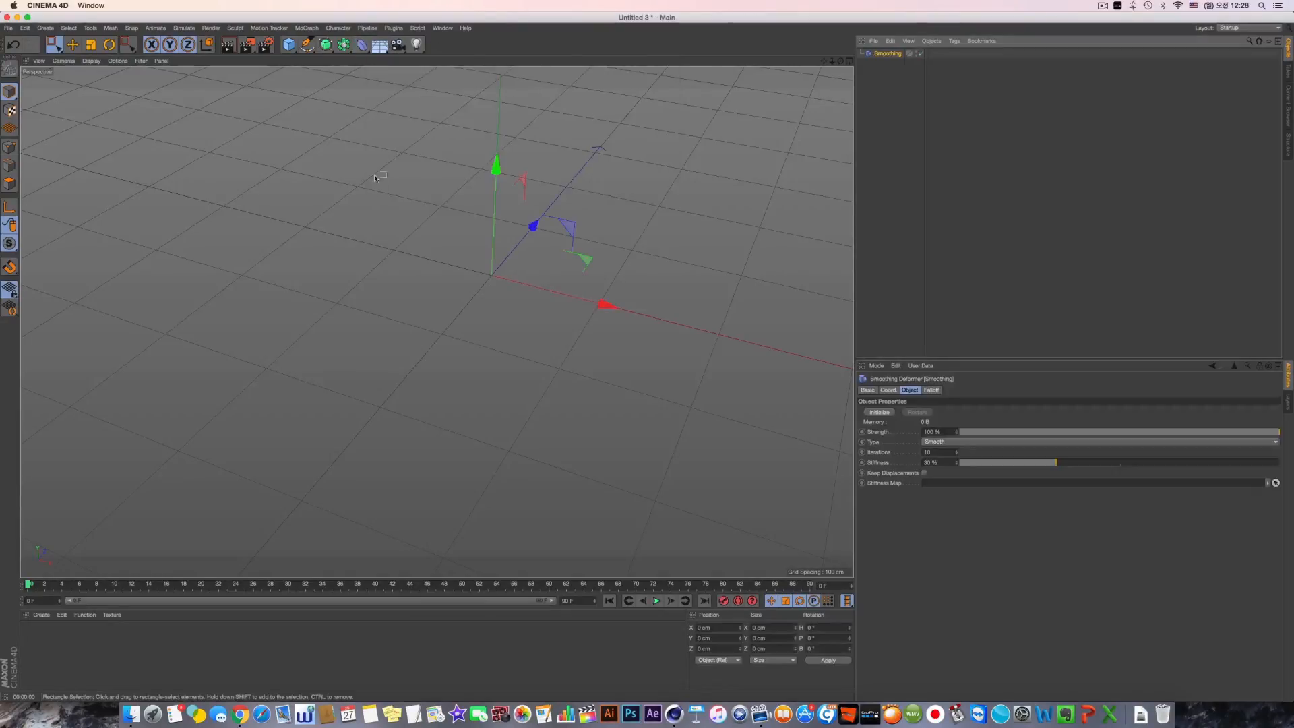
{"action": "key", "text": "Delete"}
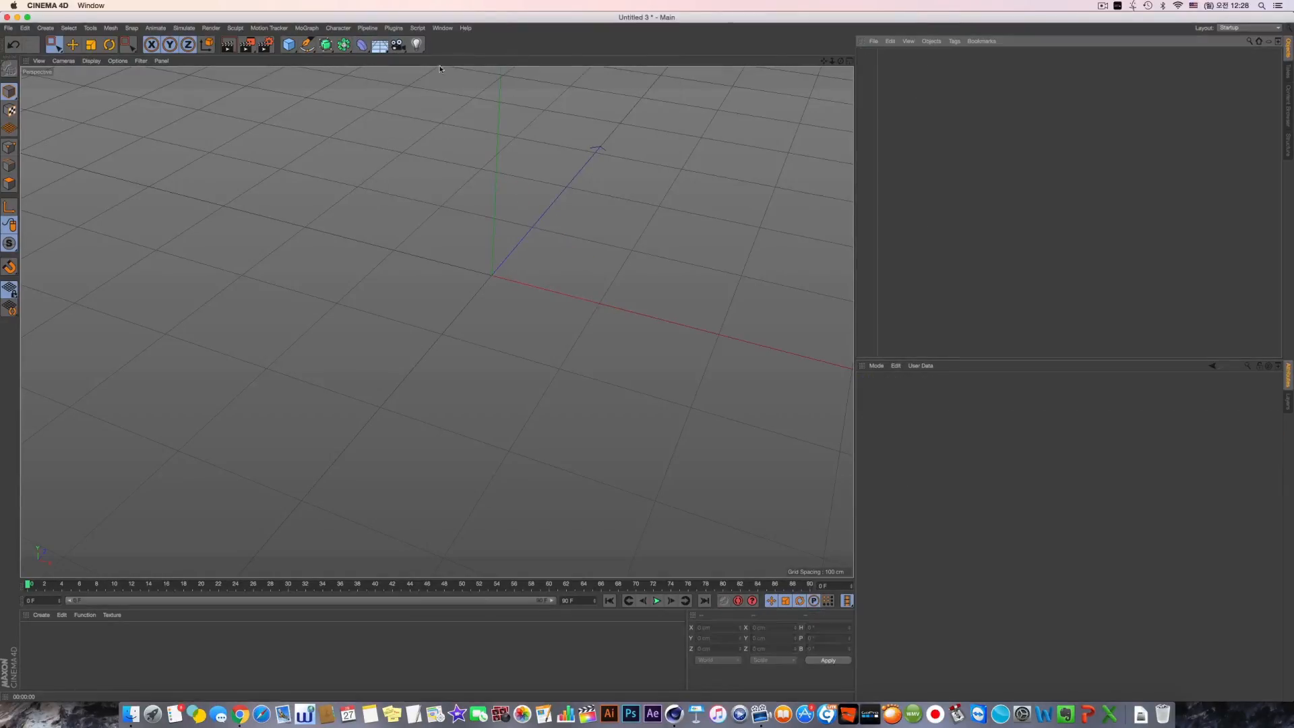
Step: Try to tear off the modelling generators as a floating palette and reposition it over the viewport
{"action": "left_click", "coordinate": [344, 44]}
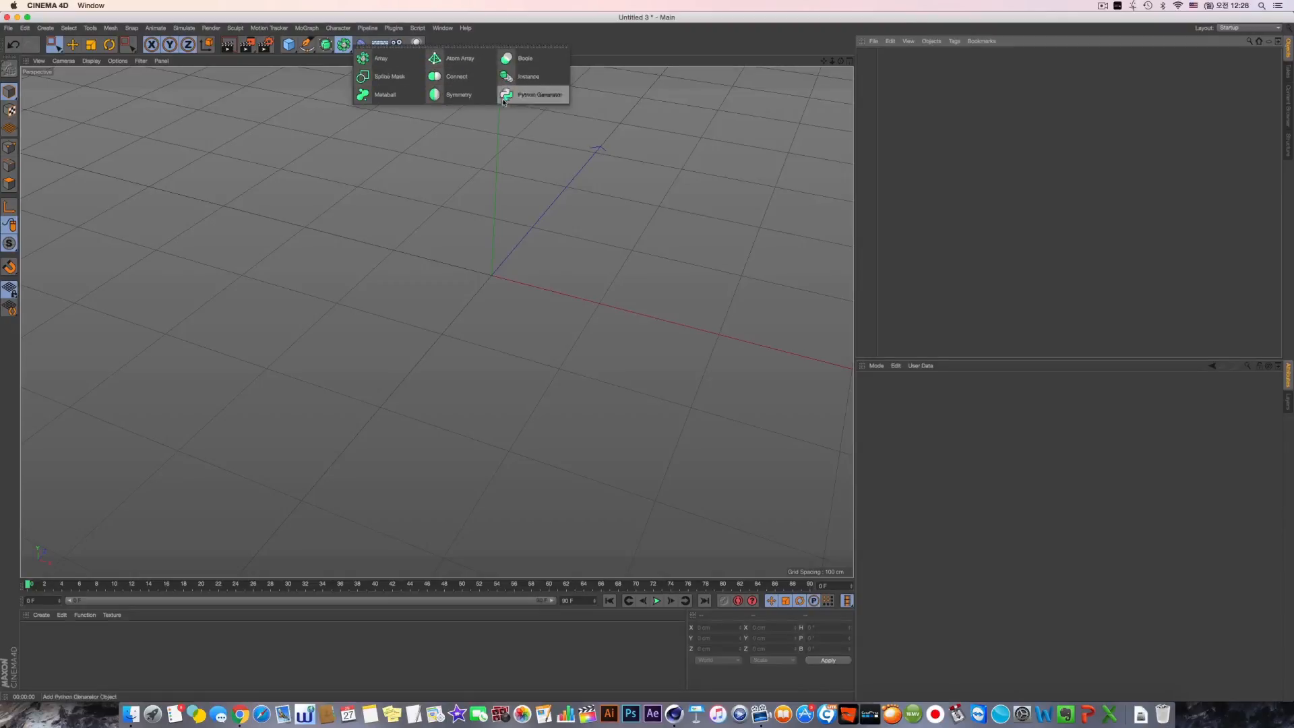
{"action": "left_click", "coordinate": [480, 47]}
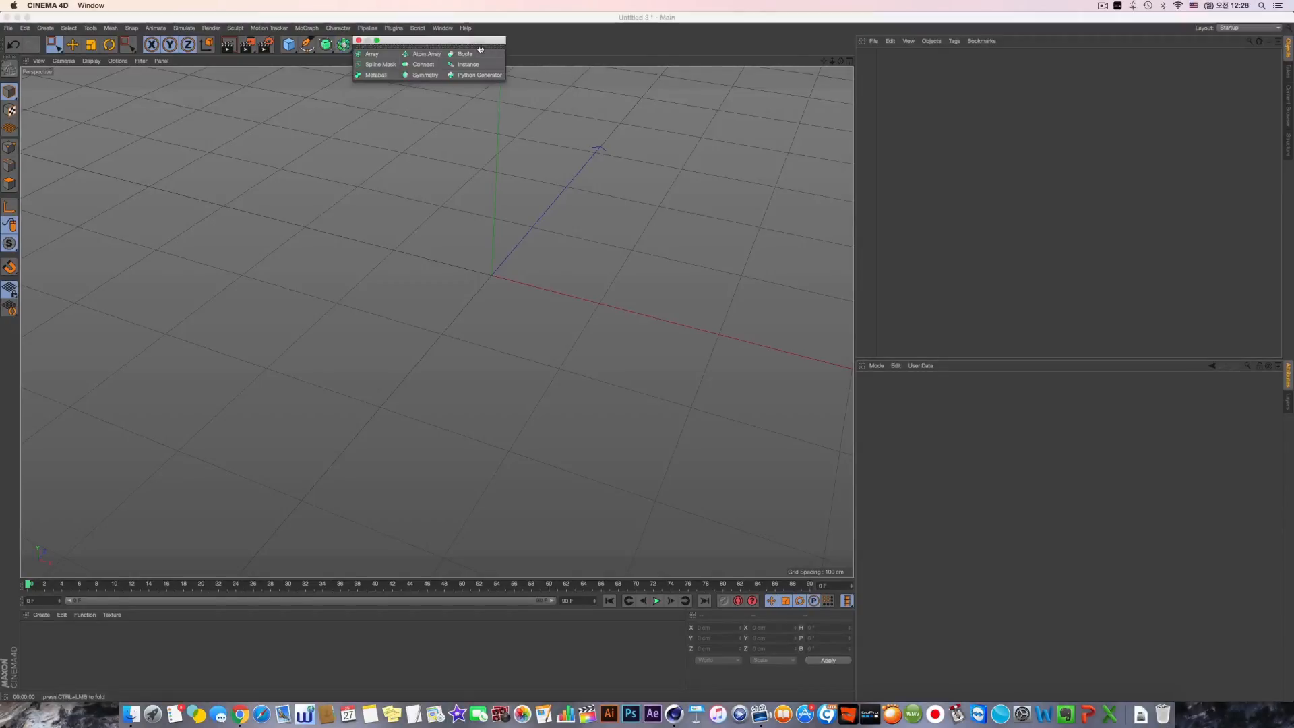
{"action": "left_click_drag", "start_coordinate": [480, 48], "coordinate": [190, 97]}
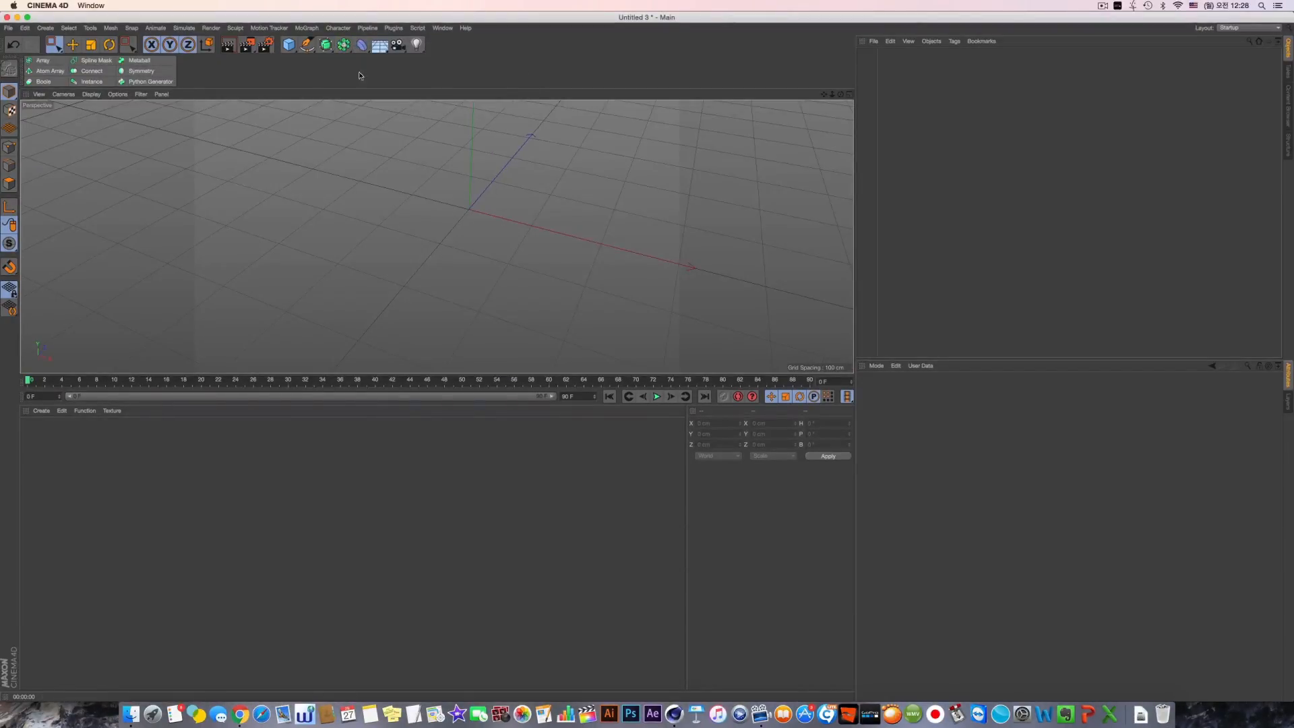
{"action": "key", "text": "super+z"}
Step: Reset the workspace by switching the layout through Animate and Startup to Standard, and delete the restored Smoothing deformer
{"action": "left_click", "coordinate": [1248, 27]}
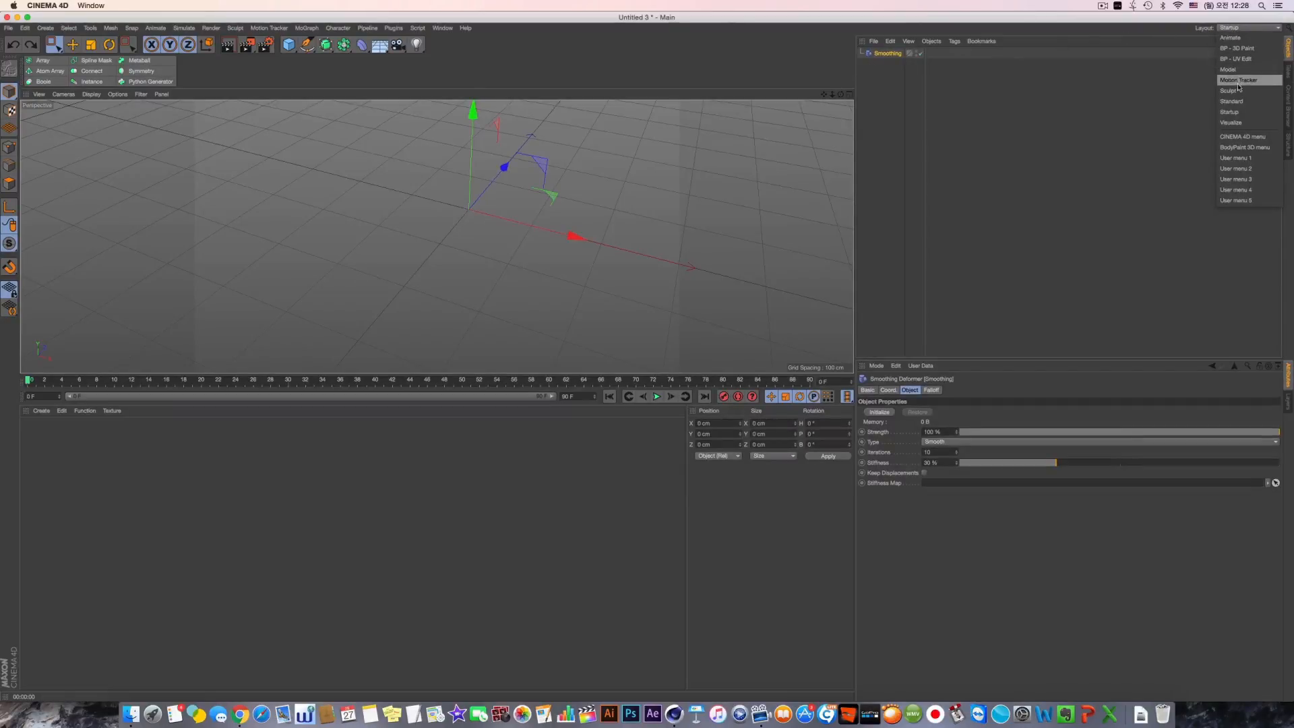
{"action": "left_click", "coordinate": [1233, 39]}
{"action": "left_click", "coordinate": [1234, 29]}
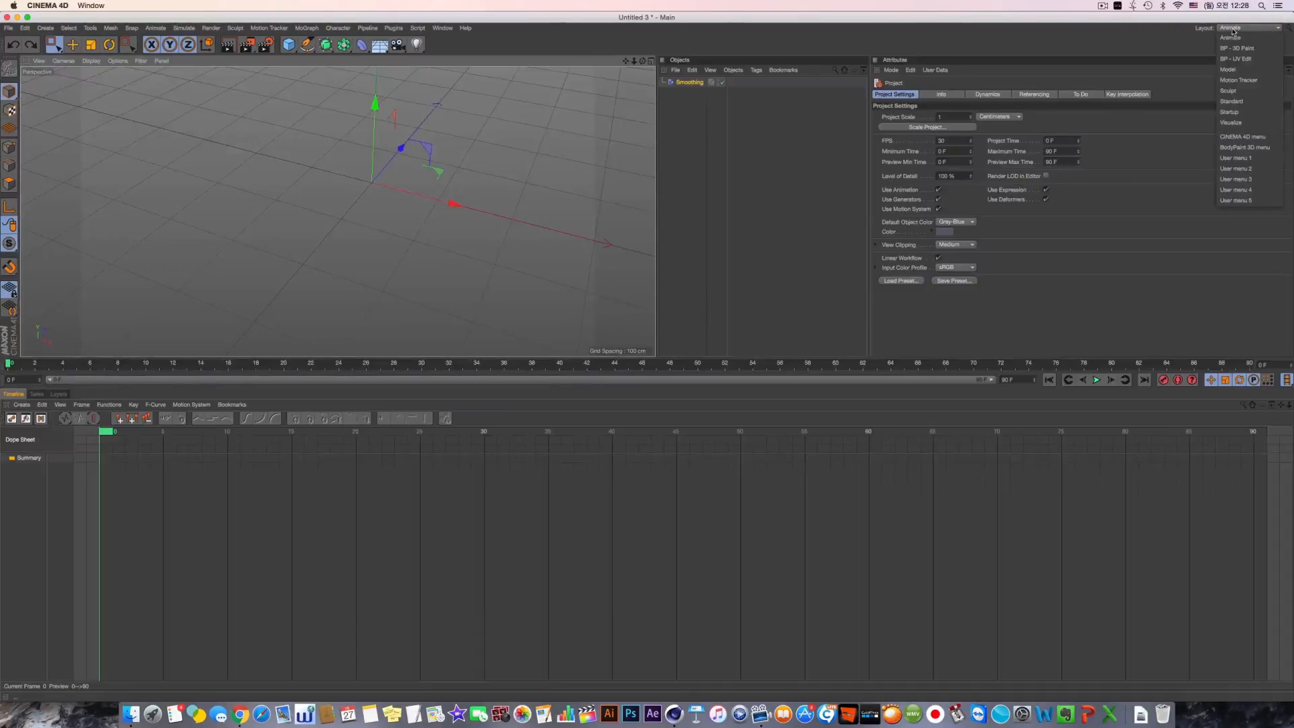
{"action": "left_click", "coordinate": [1240, 112]}
{"action": "left_click", "coordinate": [1234, 29]}
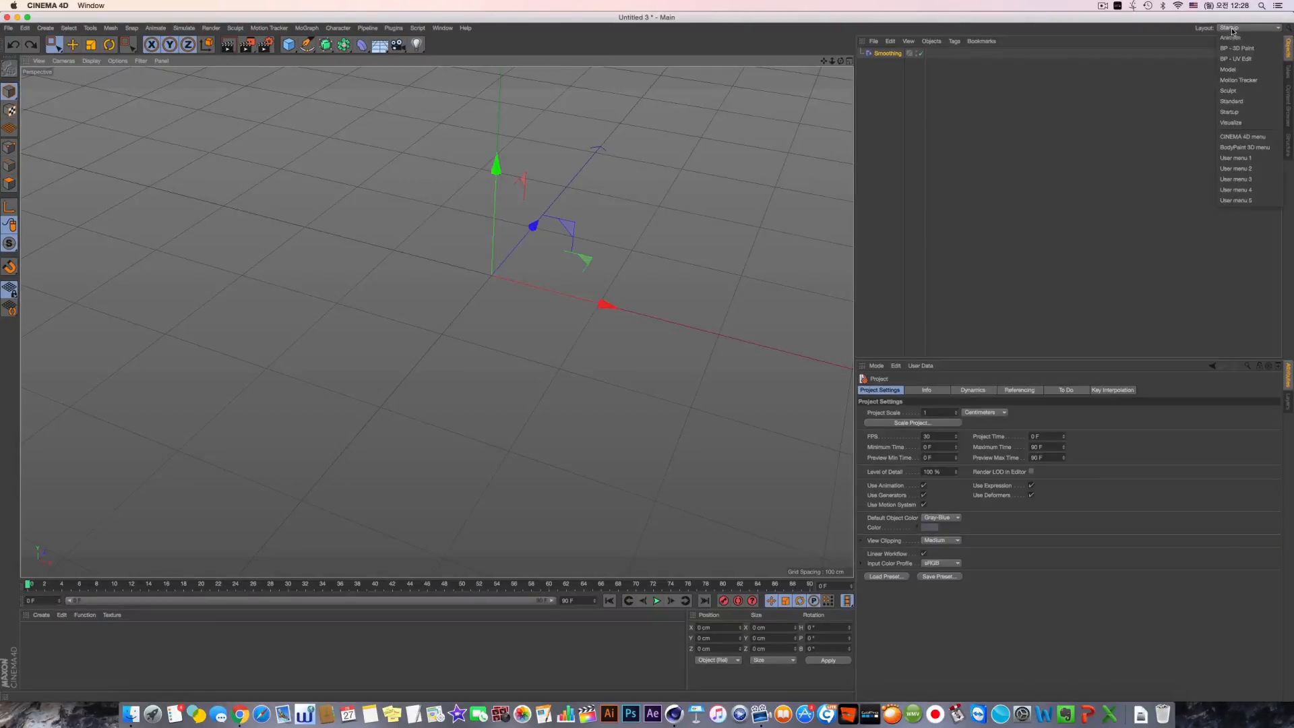
{"action": "left_click", "coordinate": [1241, 101]}
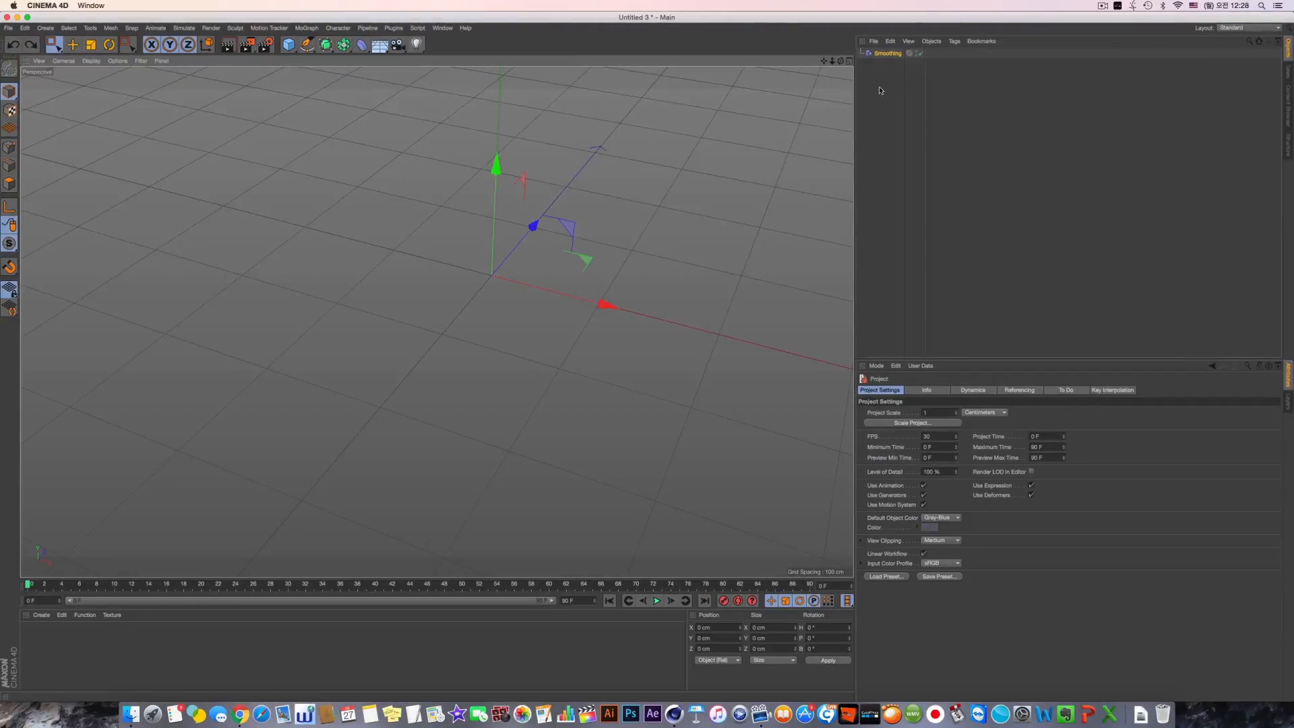
{"action": "left_click", "coordinate": [888, 53]}
{"action": "key", "text": "Delete"}
Step: Tear off the modelling generators as a floating palette with medium icons and resize its window to fit
{"action": "left_click_drag", "start_coordinate": [345, 45], "coordinate": [496, 146]}
{"action": "left_click", "coordinate": [398, 47]}
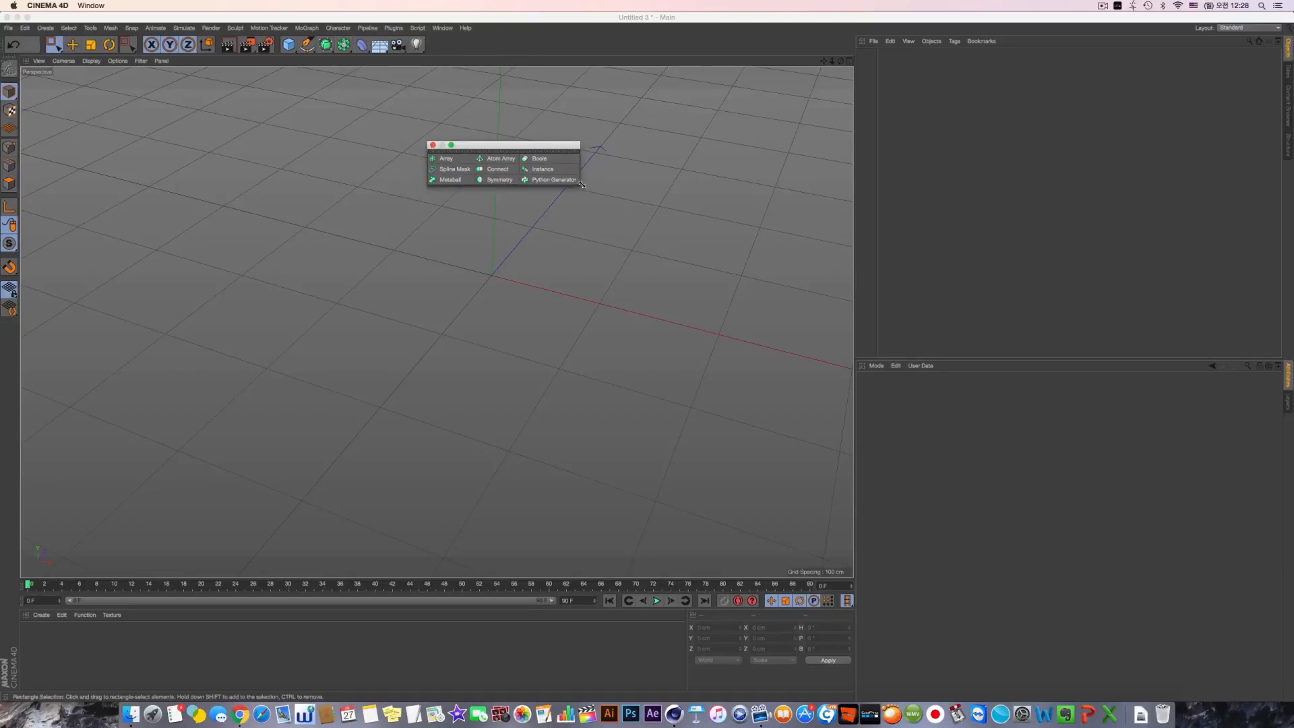
{"action": "left_click_drag", "start_coordinate": [582, 184], "coordinate": [634, 253]}
{"action": "right_click", "coordinate": [578, 196]}
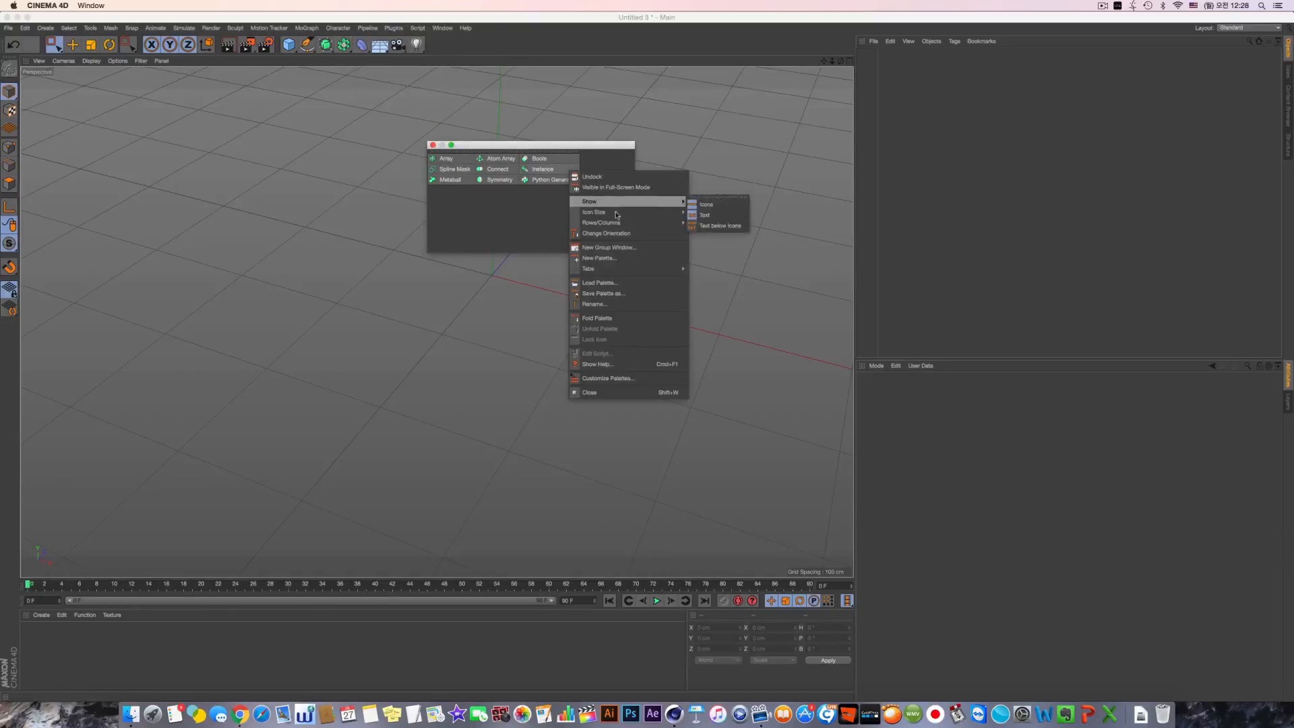
{"action": "mouse_move", "coordinate": [620, 212]}
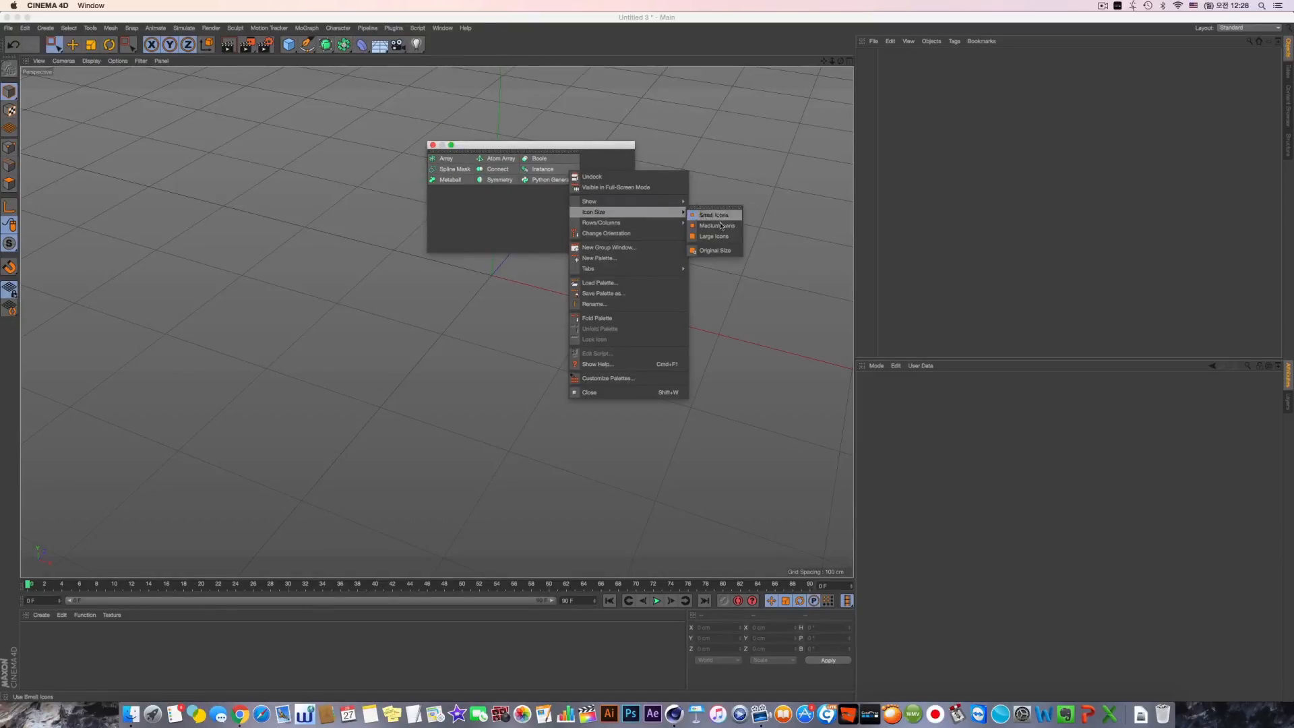
{"action": "left_click", "coordinate": [720, 225]}
{"action": "left_click_drag", "start_coordinate": [634, 252], "coordinate": [607, 211]}
{"action": "left_click", "coordinate": [325, 45]}
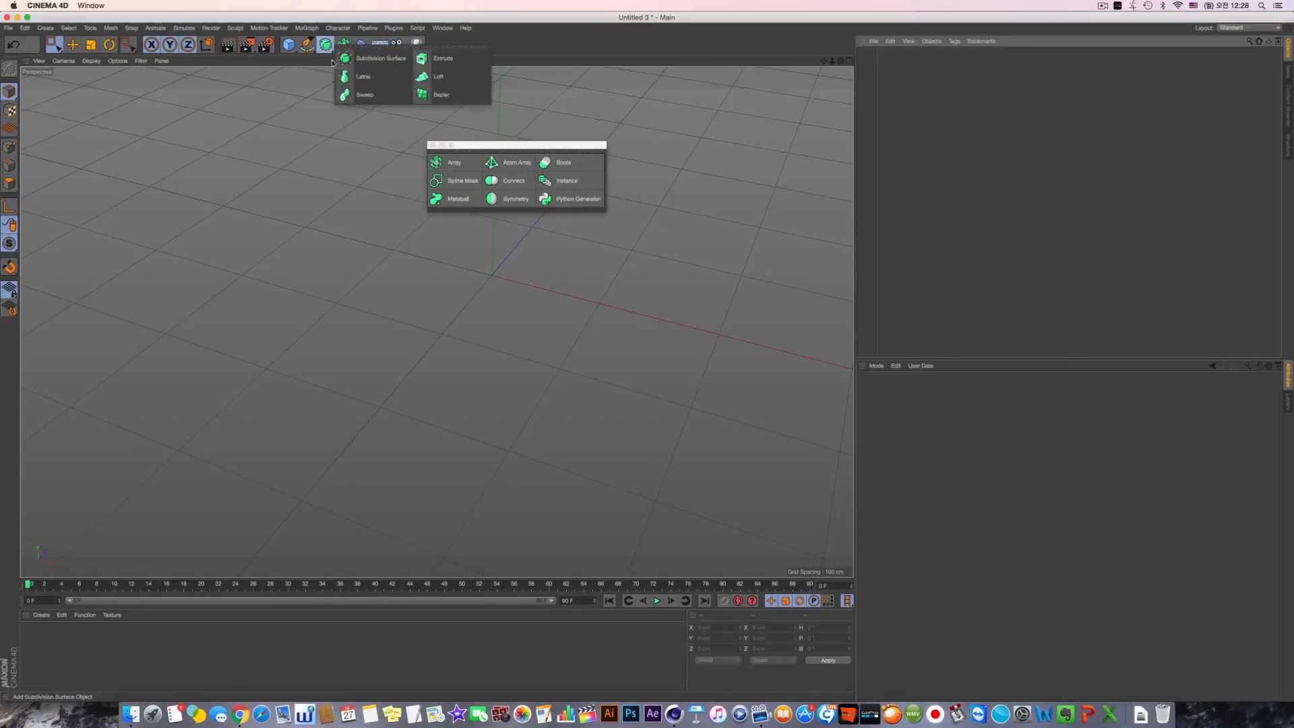
{"action": "left_click", "coordinate": [465, 145]}
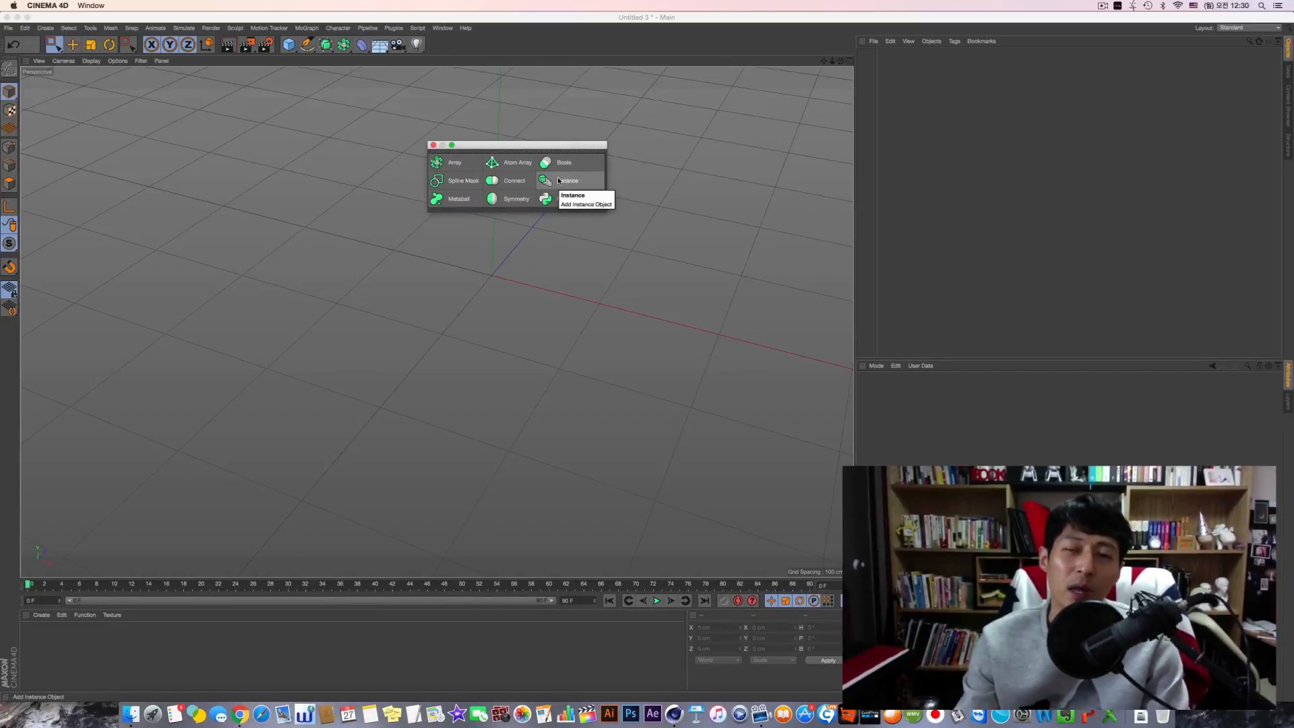
{"action": "left_click", "coordinate": [364, 45]}
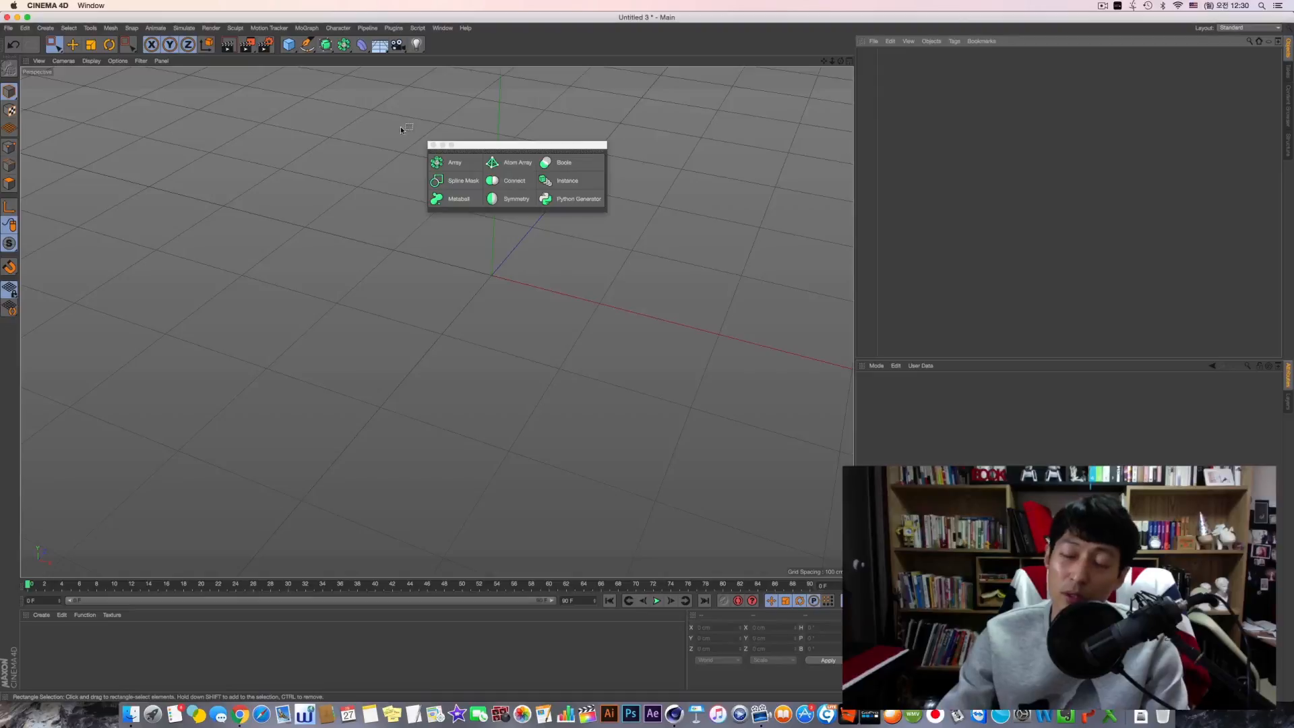
{"action": "left_click", "coordinate": [380, 44]}
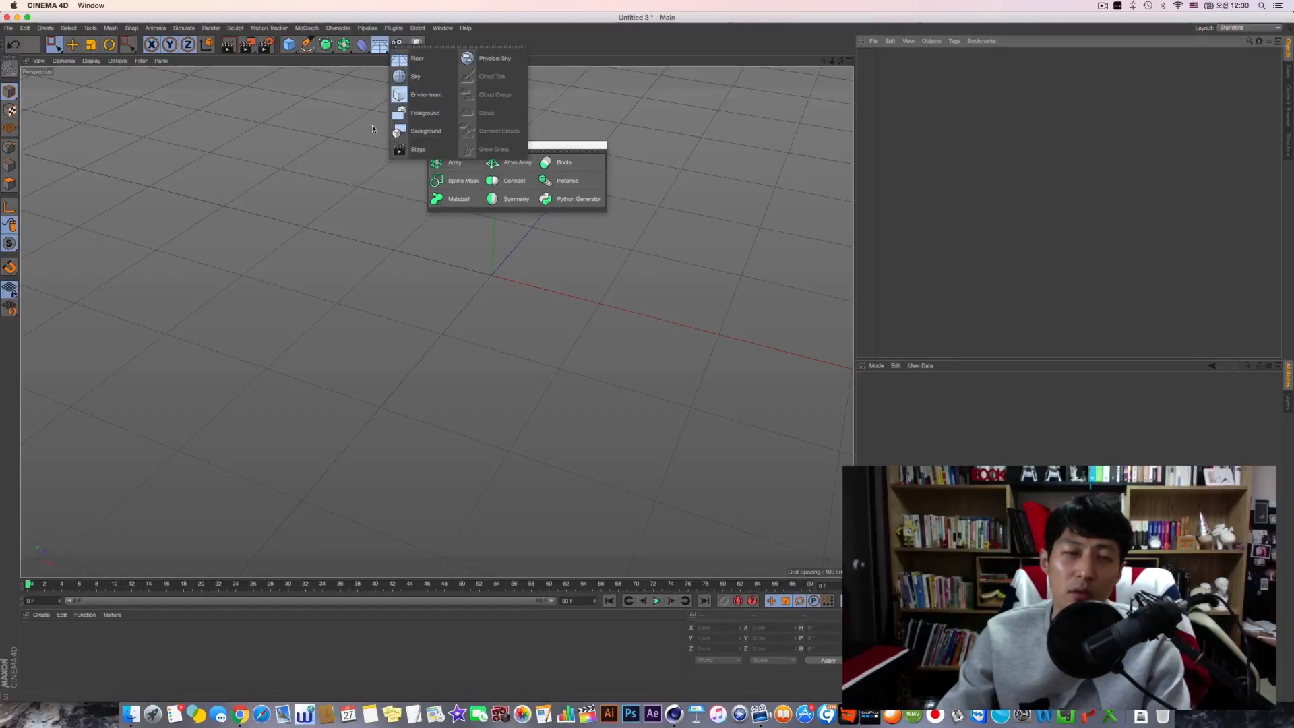
{"action": "left_click", "coordinate": [402, 45]}
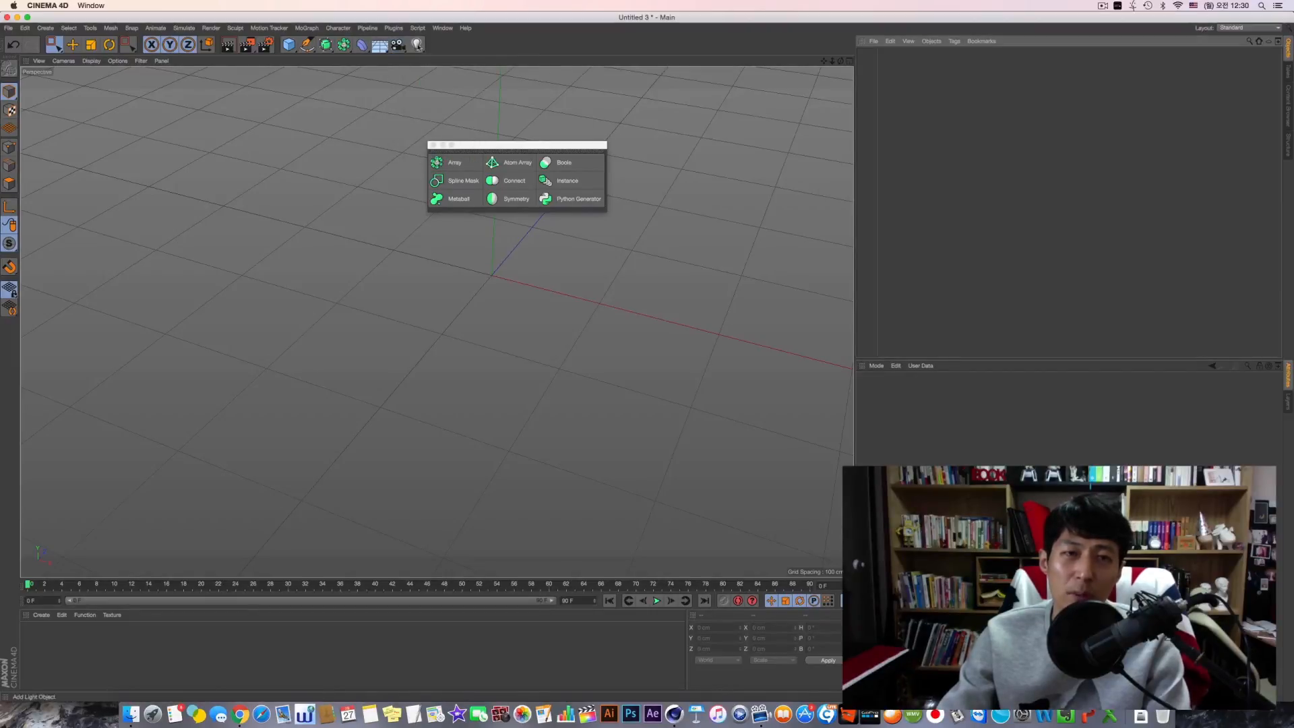
{"action": "left_click", "coordinate": [417, 45]}
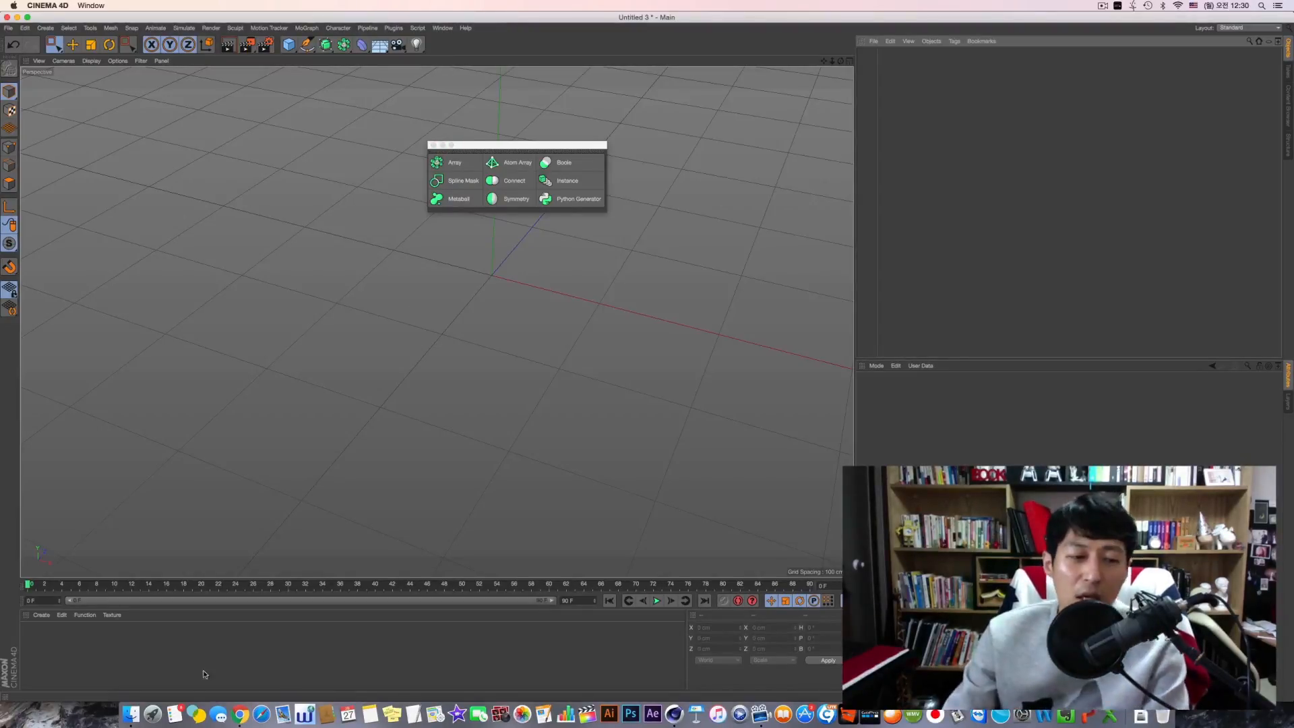
{"action": "left_click", "coordinate": [442, 28]}
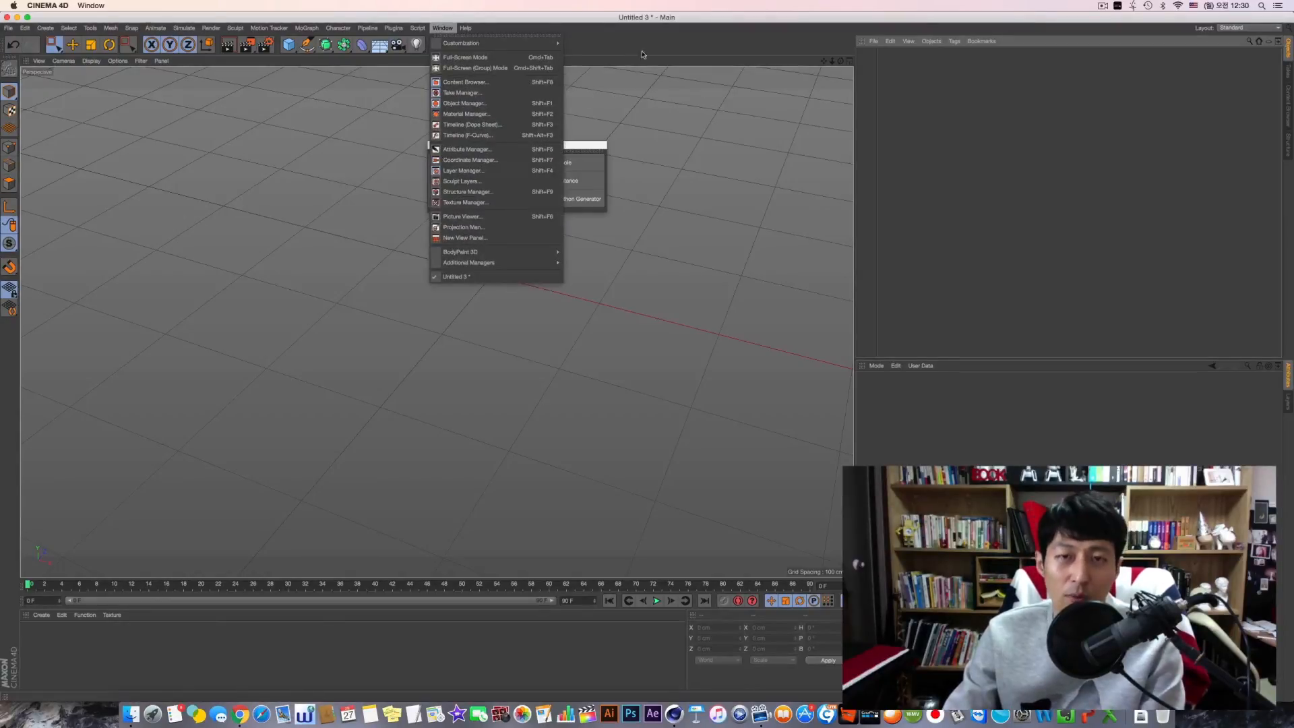
{"action": "left_click", "coordinate": [482, 148]}
Step: Close the floating generator palette and open the list of deformer objects
{"action": "left_click_drag", "start_coordinate": [483, 148], "coordinate": [548, 142]}
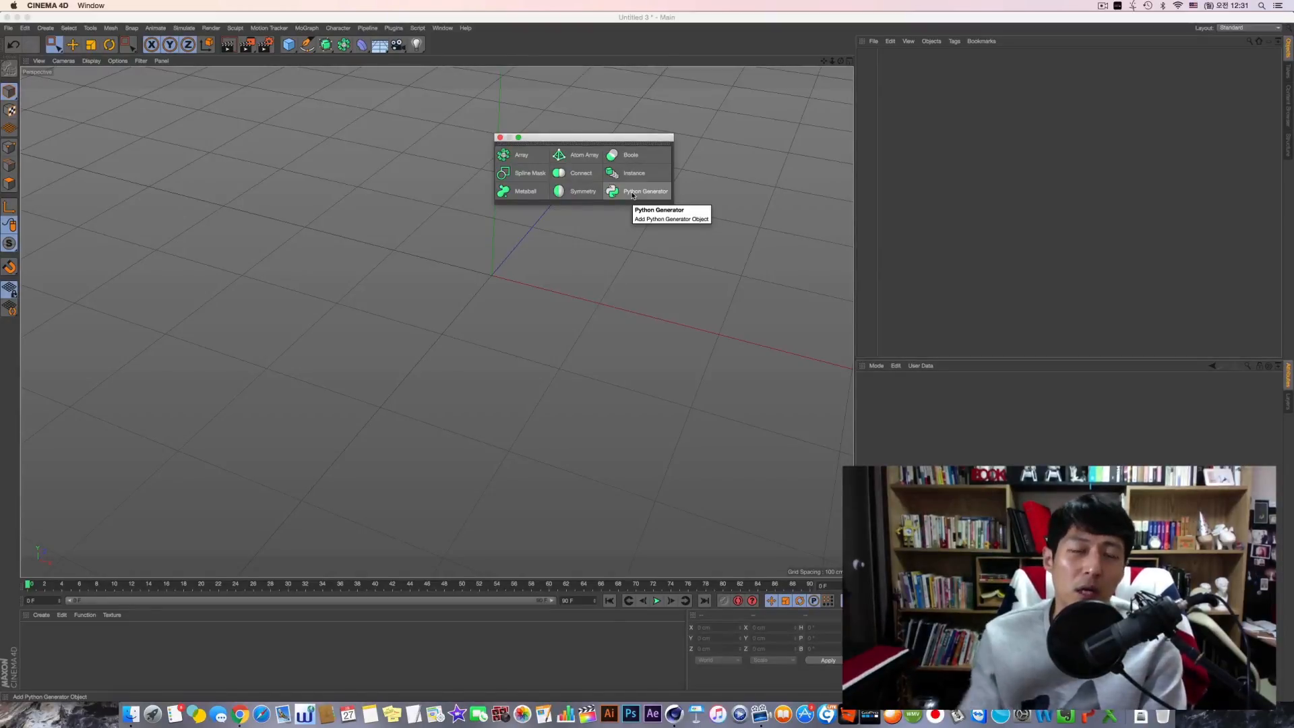
{"action": "left_click", "coordinate": [499, 138]}
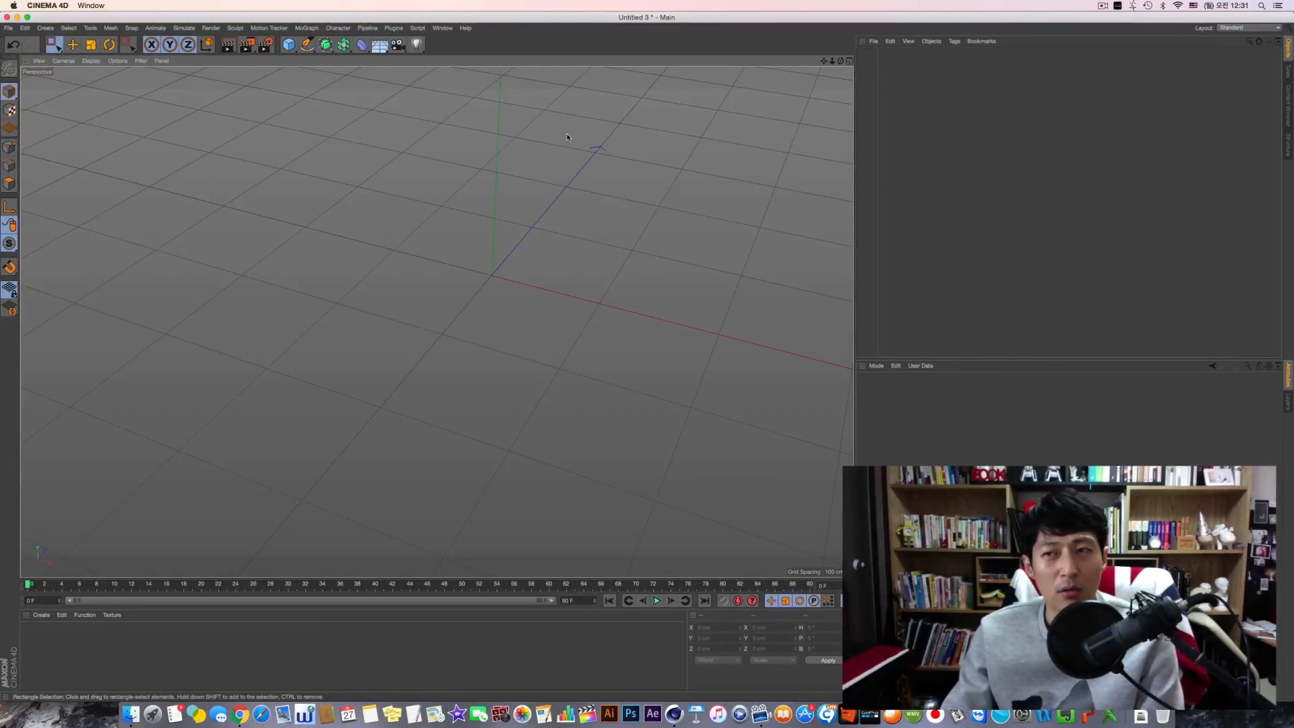
{"action": "left_click", "coordinate": [362, 44]}
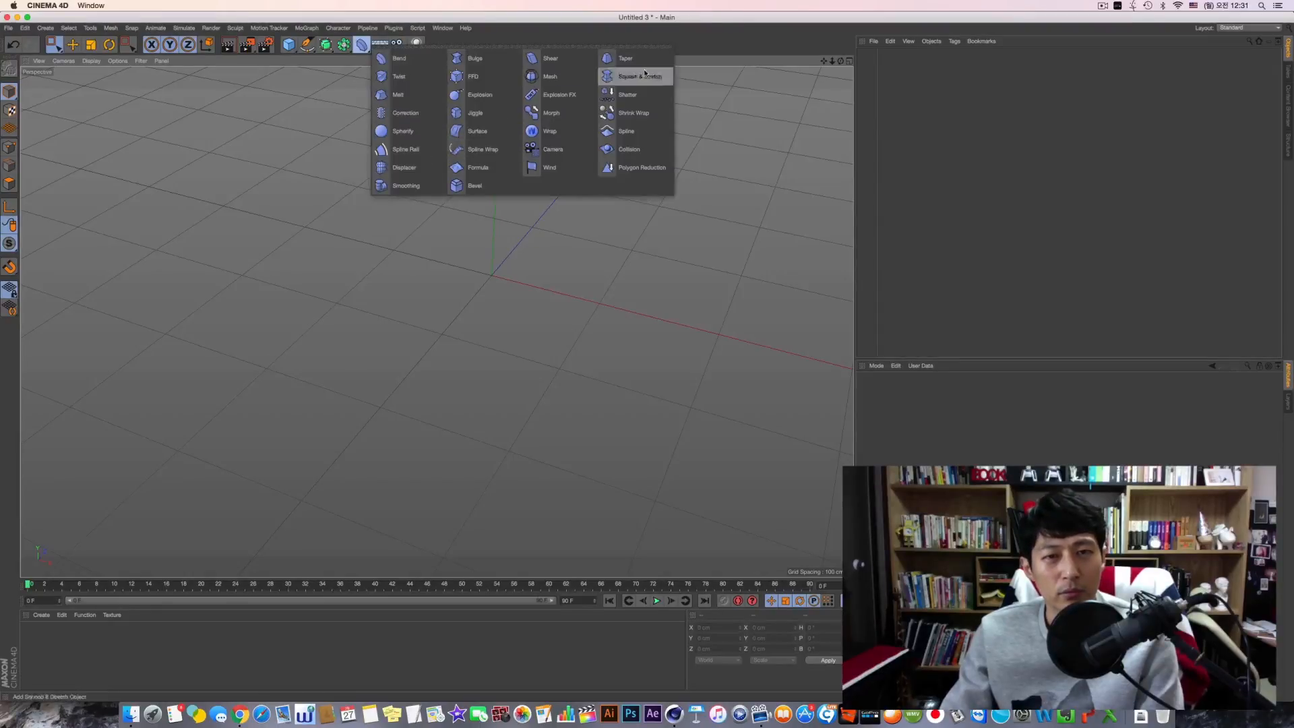